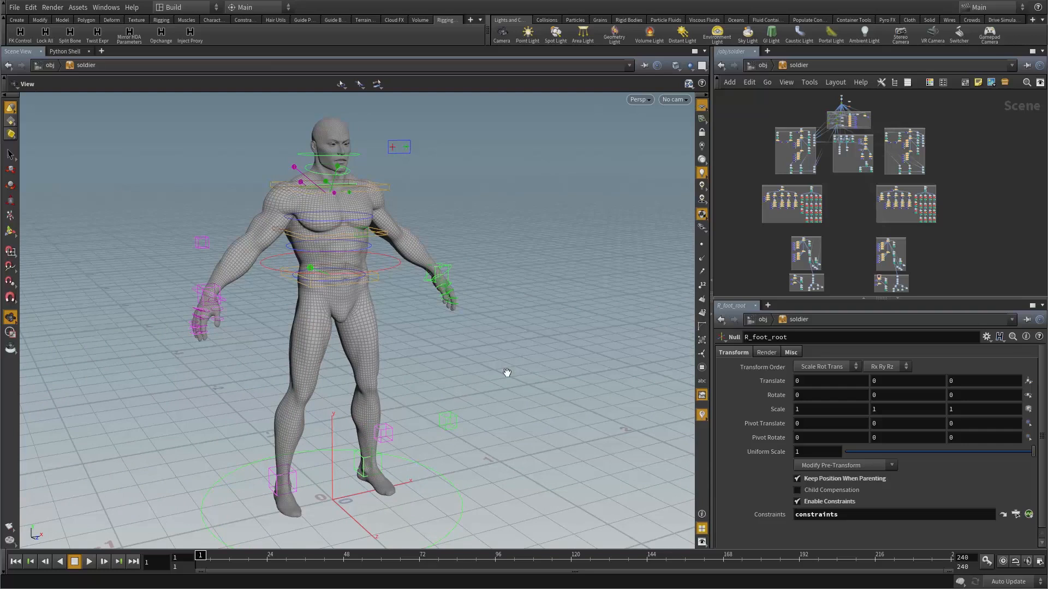
# Examine the soldier rig's control shapes around the body from several angles, along with the node network behind them.
pyautogui.moveTo(505, 370); pyautogui.dragTo(382, 244)
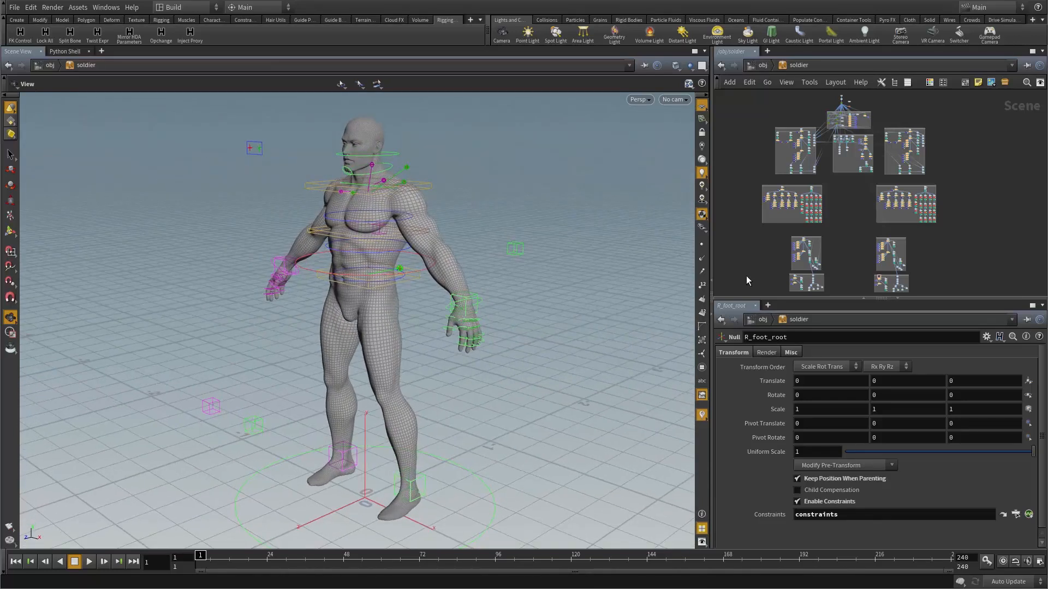
pyautogui.moveTo(497, 316); pyautogui.dragTo(423, 257)
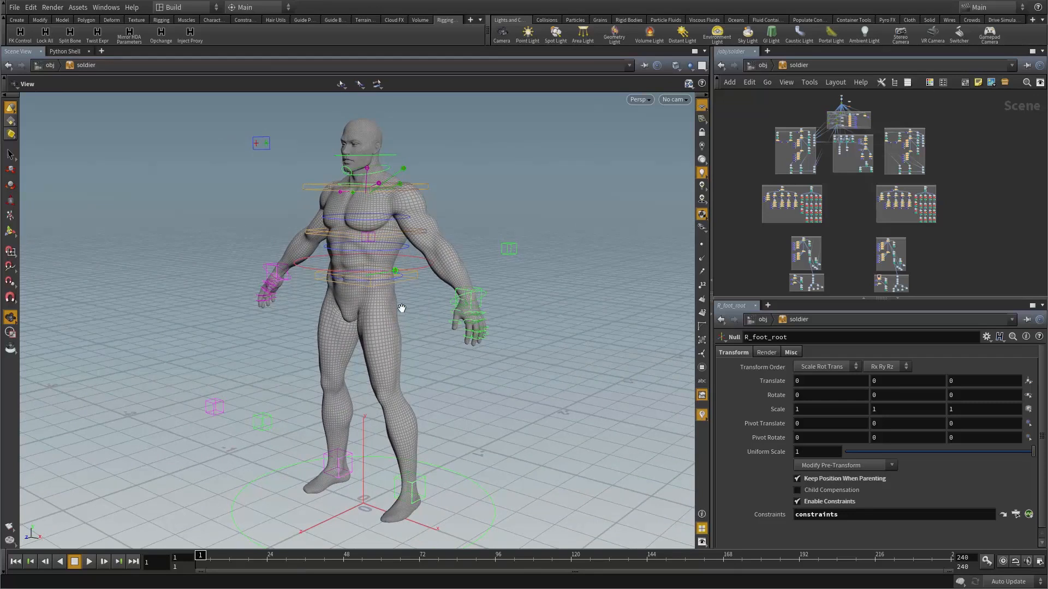
pyautogui.moveTo(401, 305); pyautogui.dragTo(660, 175)
pyautogui.scroll(5, 826, 178)
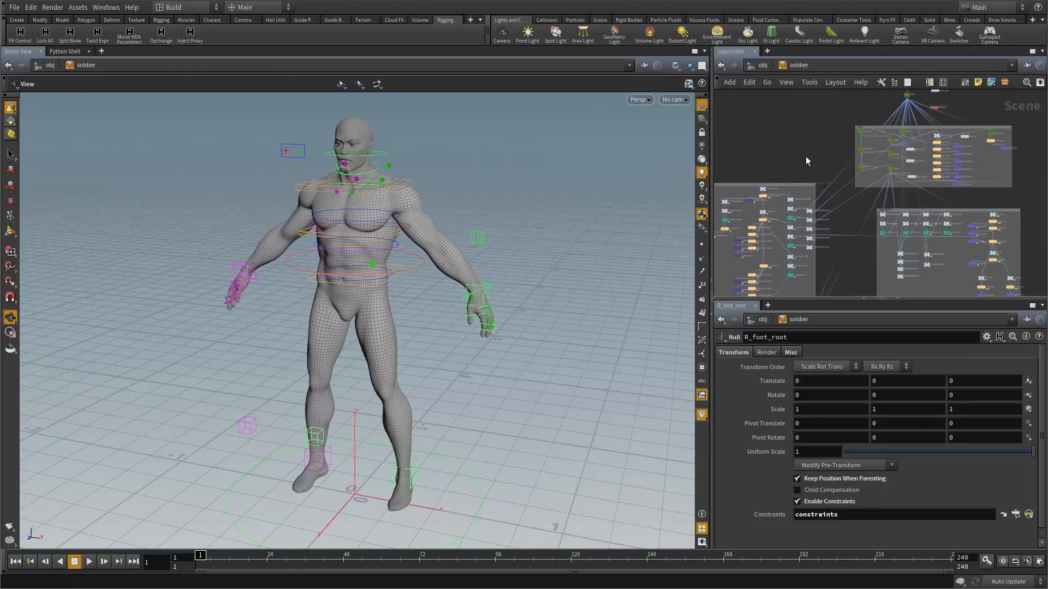
pyautogui.moveTo(781, 132); pyautogui.dragTo(850, 101, button='middle')
pyautogui.scroll(3, 854, 157)
pyautogui.scroll(-3, 850, 228)
pyautogui.moveTo(895, 262); pyautogui.dragTo(893, 220, button='middle')
pyautogui.moveTo(440, 244); pyautogui.dragTo(469, 253)
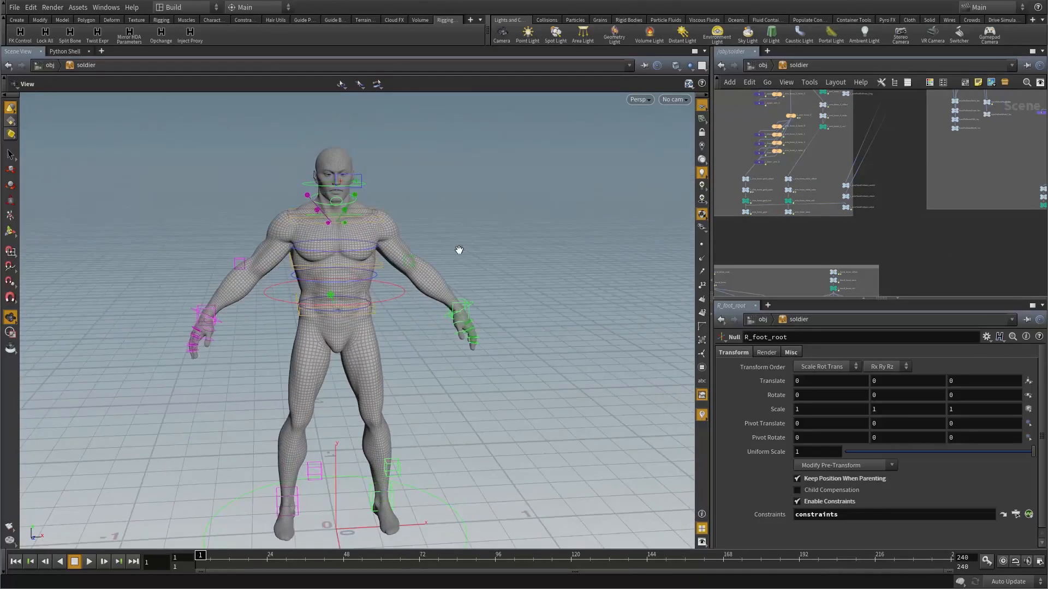
pyautogui.moveTo(328, 295); pyautogui.dragTo(366, 308)
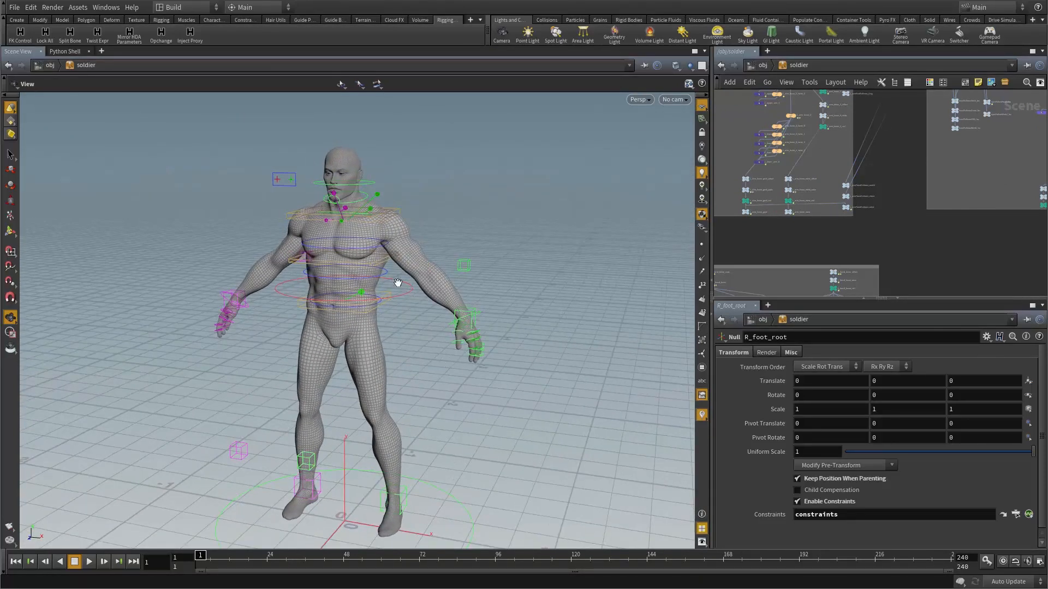
pyautogui.moveTo(301, 345); pyautogui.dragTo(346, 328)
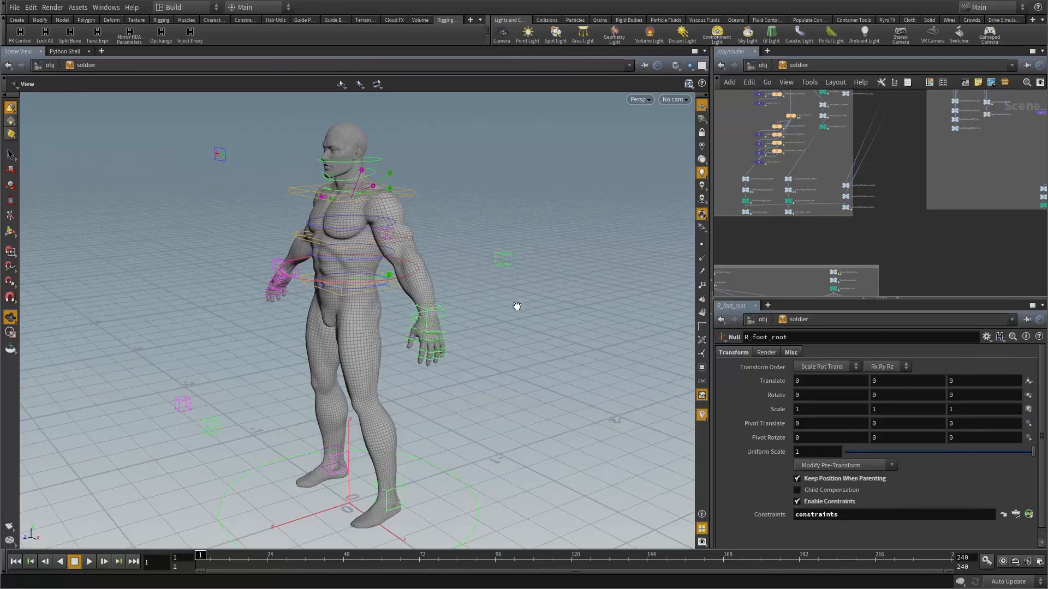
pyautogui.moveTo(477, 306); pyautogui.dragTo(460, 328)
# Look over the grouped network boxes that make up the soldier rig's node network.
pyautogui.moveTo(853, 221); pyautogui.dragTo(895, 234, button='middle')
pyautogui.scroll(-2, 894, 234)
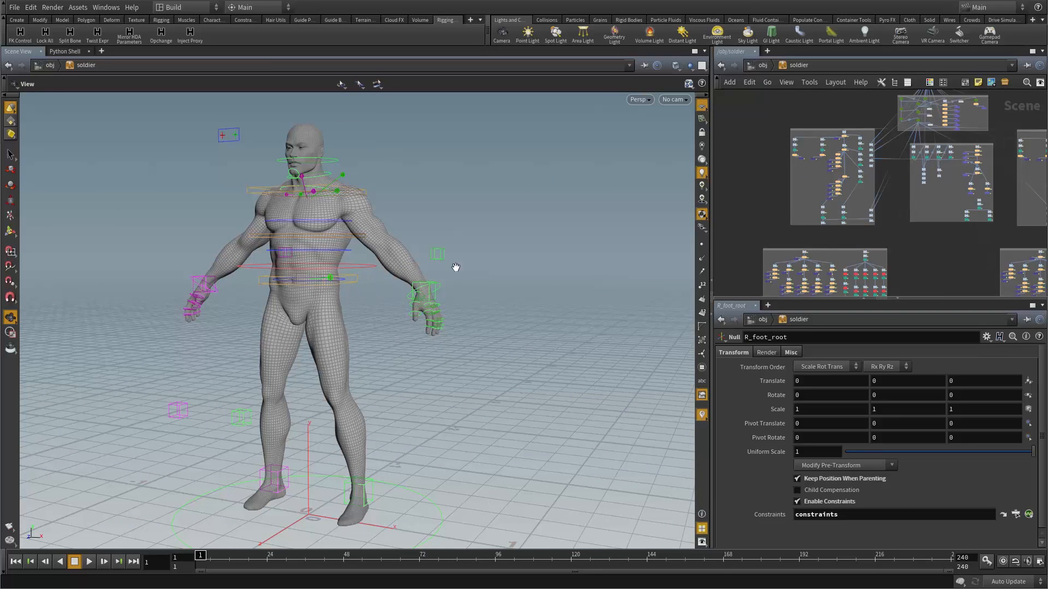
pyautogui.moveTo(747, 193); pyautogui.dragTo(727, 215, button='middle')
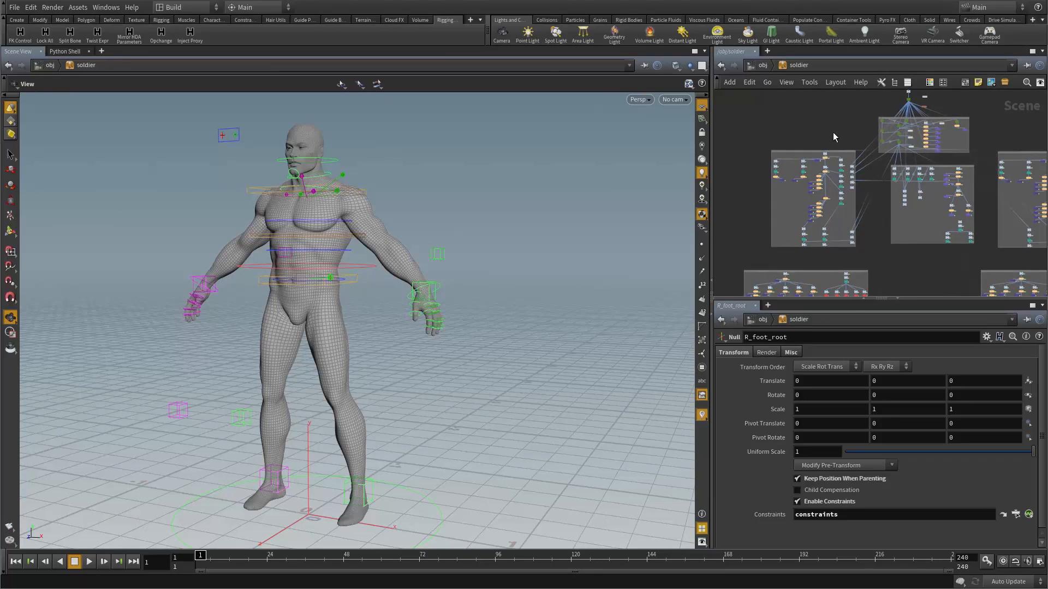
pyautogui.moveTo(808, 129); pyautogui.dragTo(756, 137, button='middle')
pyautogui.scroll(-3, 776, 133)
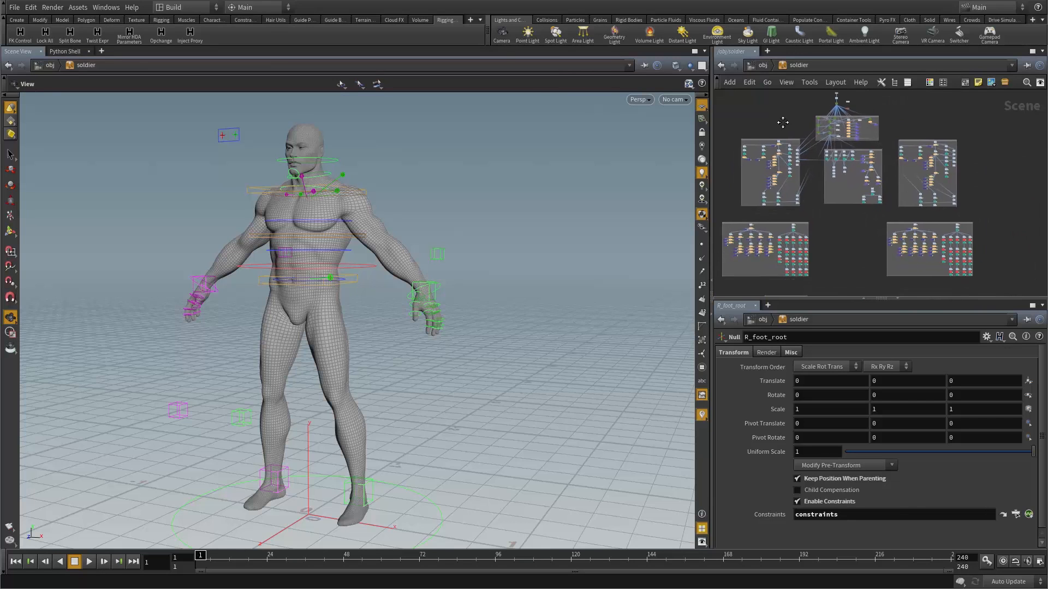
pyautogui.moveTo(824, 208); pyautogui.dragTo(830, 197, button='middle')
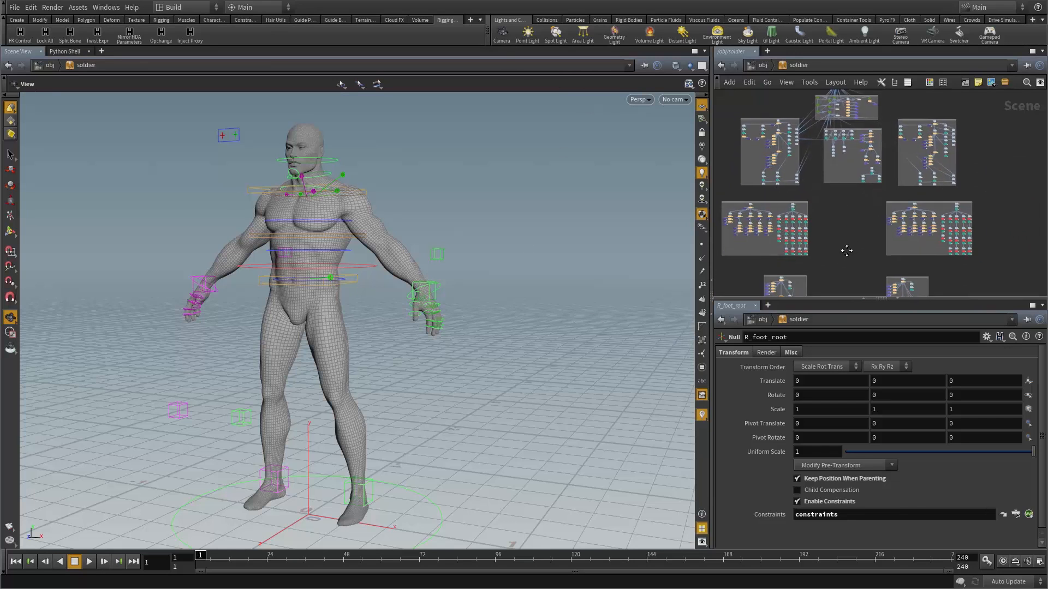
pyautogui.scroll(3, 853, 260)
pyautogui.moveTo(854, 260); pyautogui.dragTo(925, 300, button='middle')
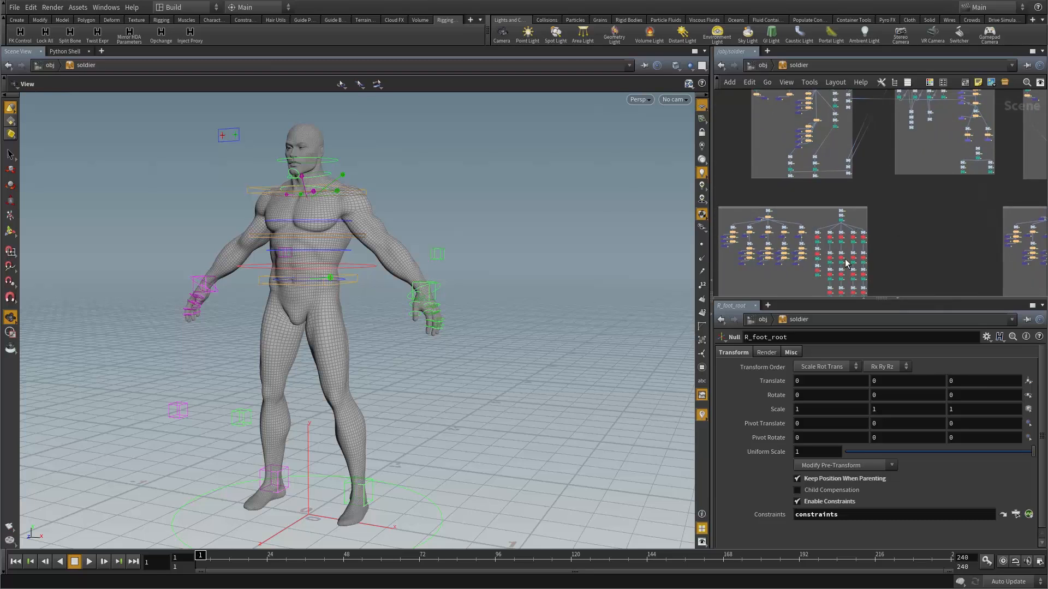
pyautogui.moveTo(929, 249); pyautogui.dragTo(881, 131, button='middle')
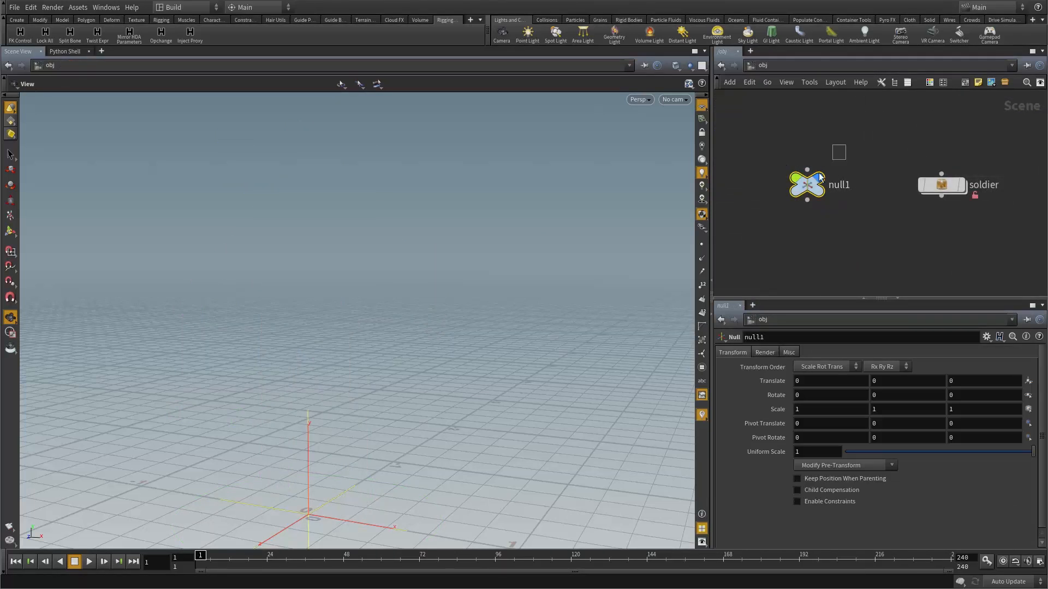
# Review the Channels and Keyframes options available for null1's Translate parameter.
pyautogui.moveTo(491, 261); pyautogui.dragTo(458, 282)
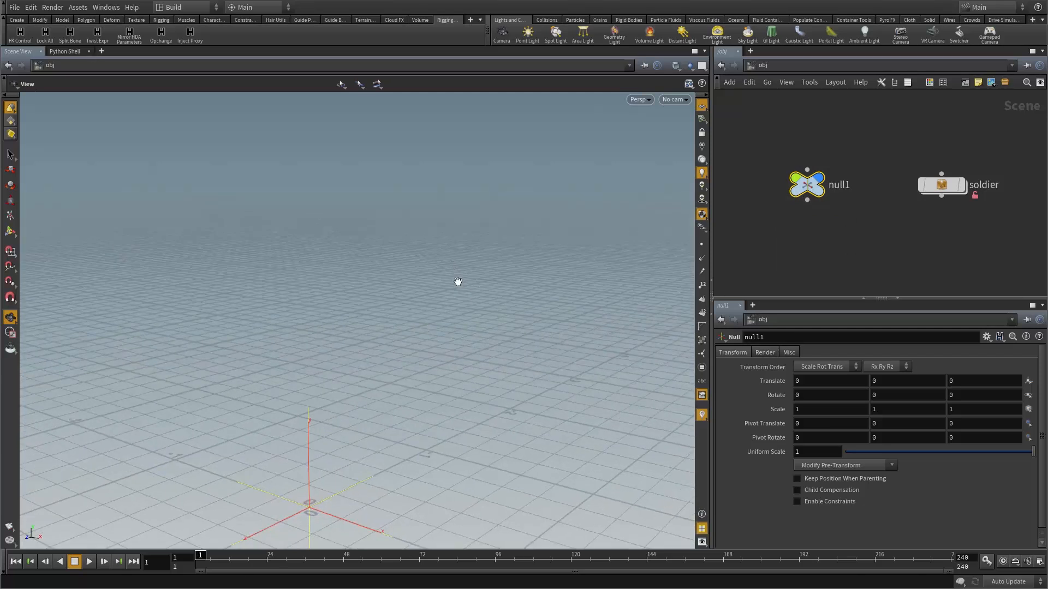
pyautogui.moveTo(458, 281); pyautogui.dragTo(468, 307)
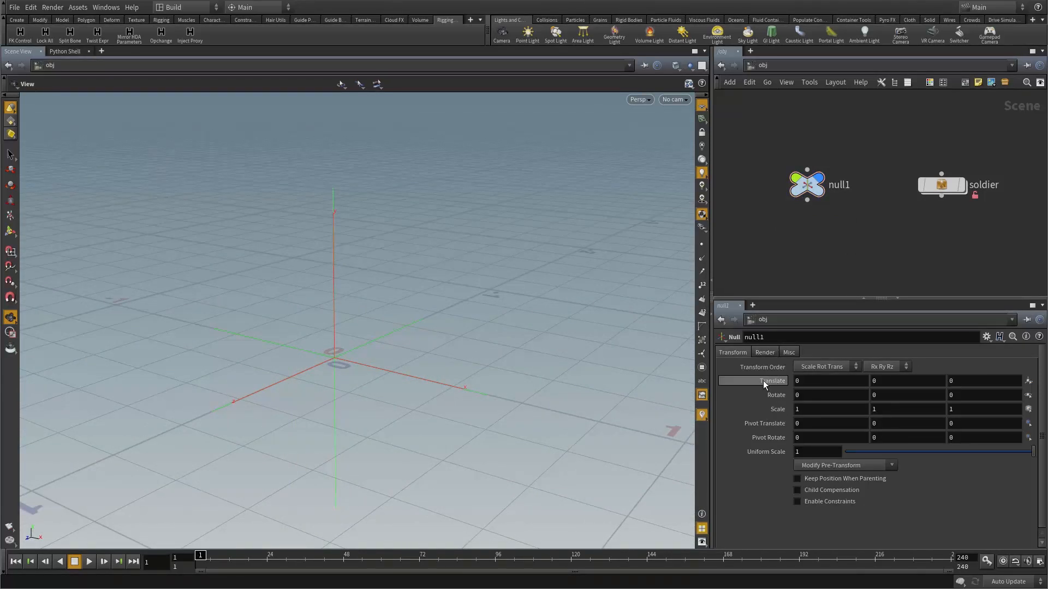
pyautogui.rightClick(720, 380)
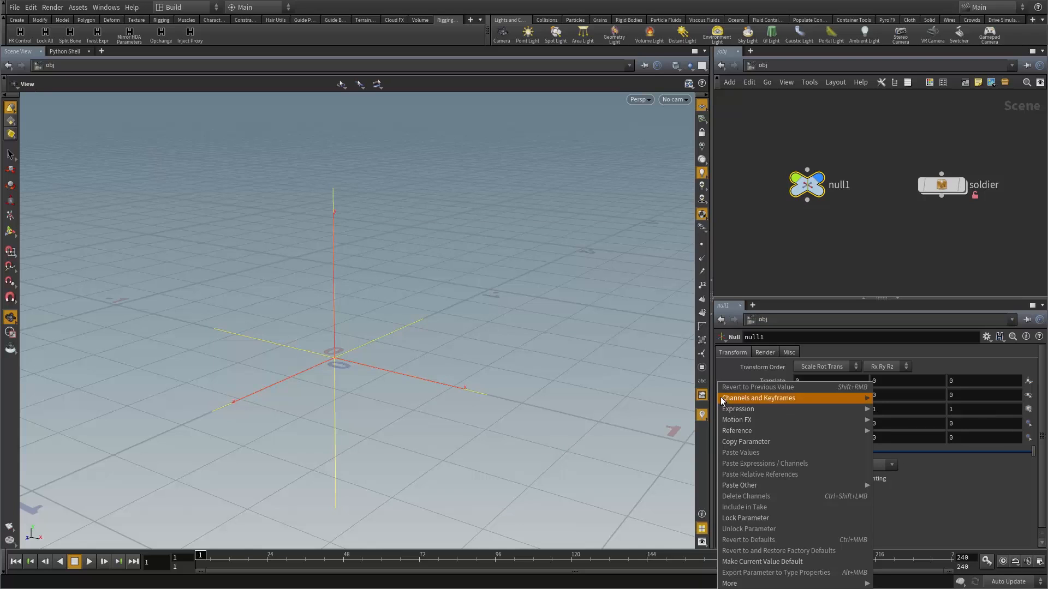
pyautogui.moveTo(723, 401)
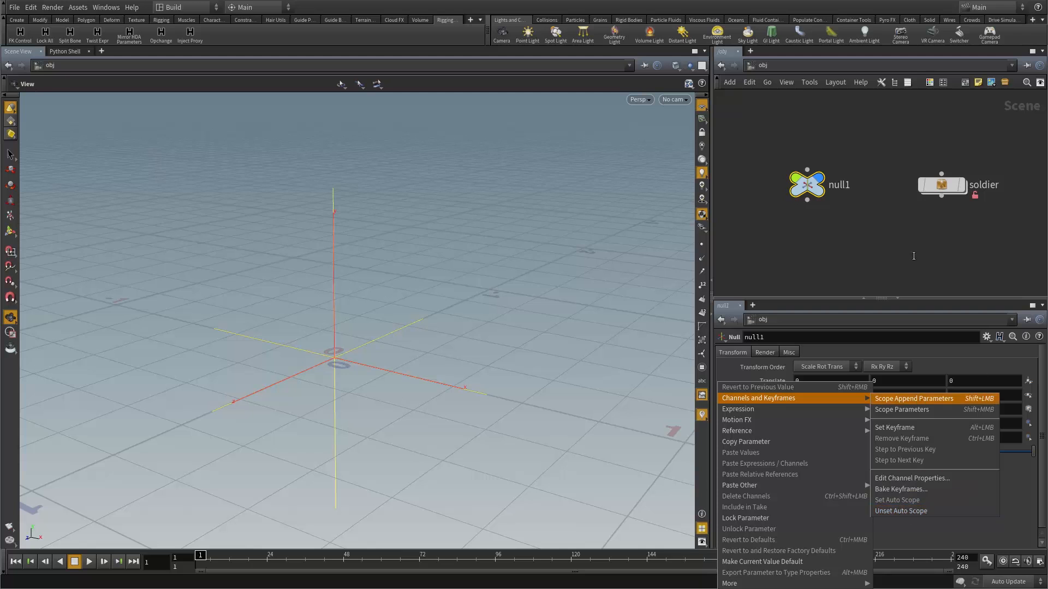
pyautogui.click(882, 225)
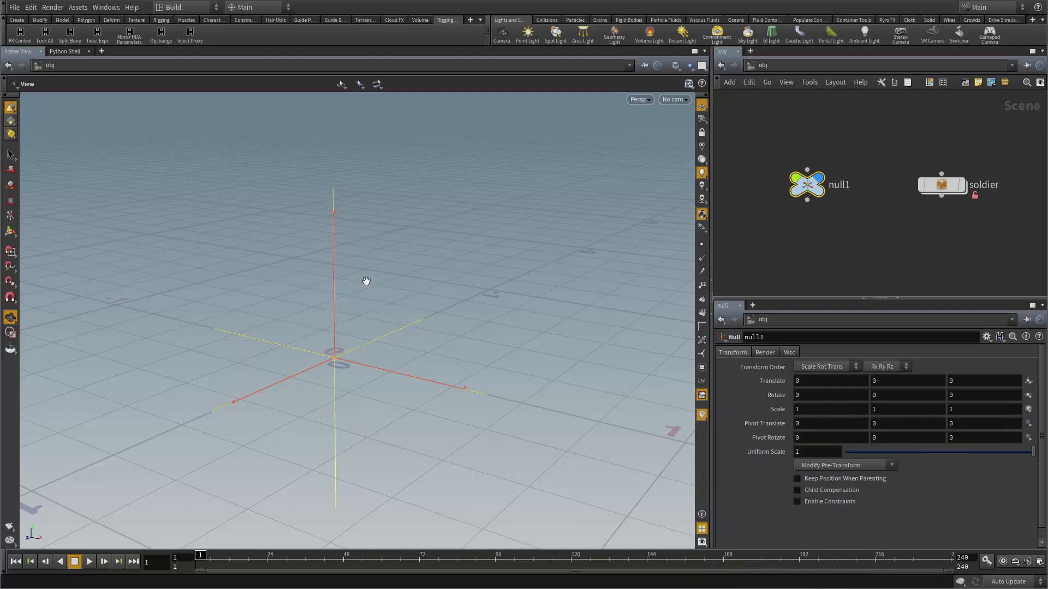
# Keyframe null1's scoped Translate, Rotate and Scale channels at frame 1 and check the Translate keyframe options.
pyautogui.moveTo(362, 283); pyautogui.dragTo(432, 296)
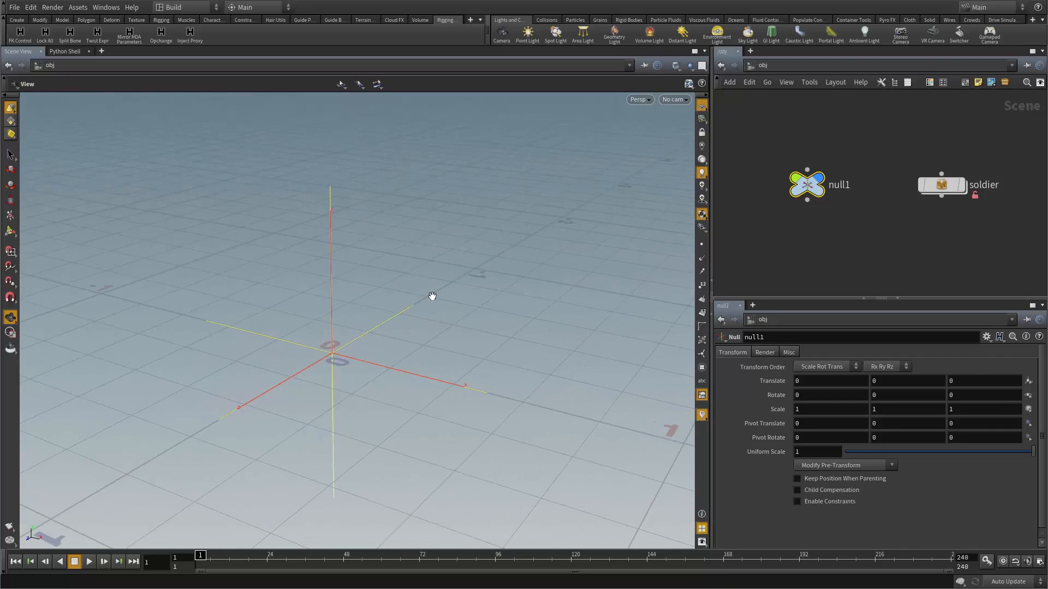
pyautogui.press('k')
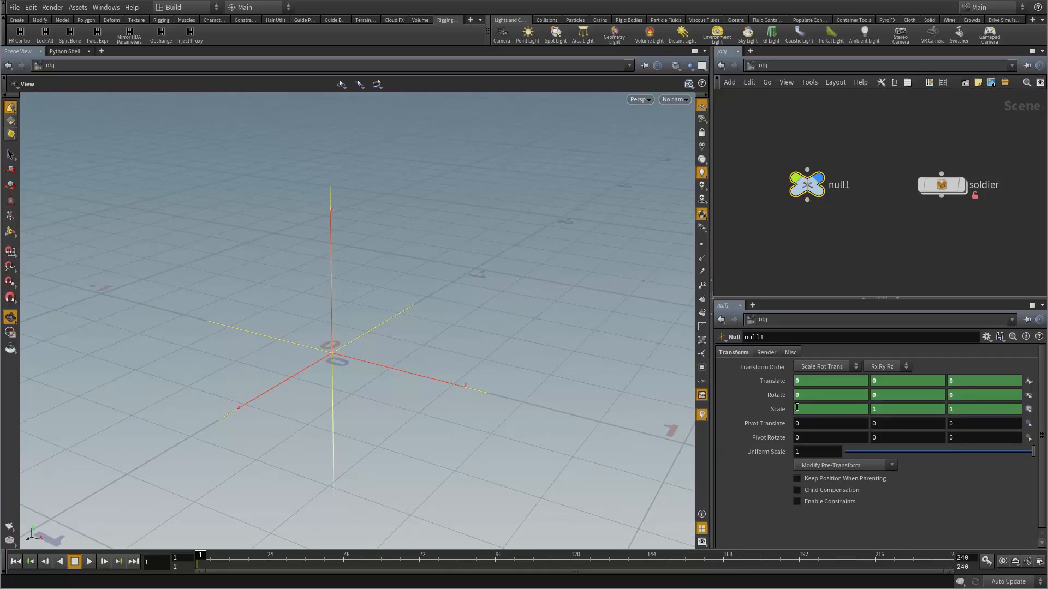
pyautogui.rightClick(719, 383)
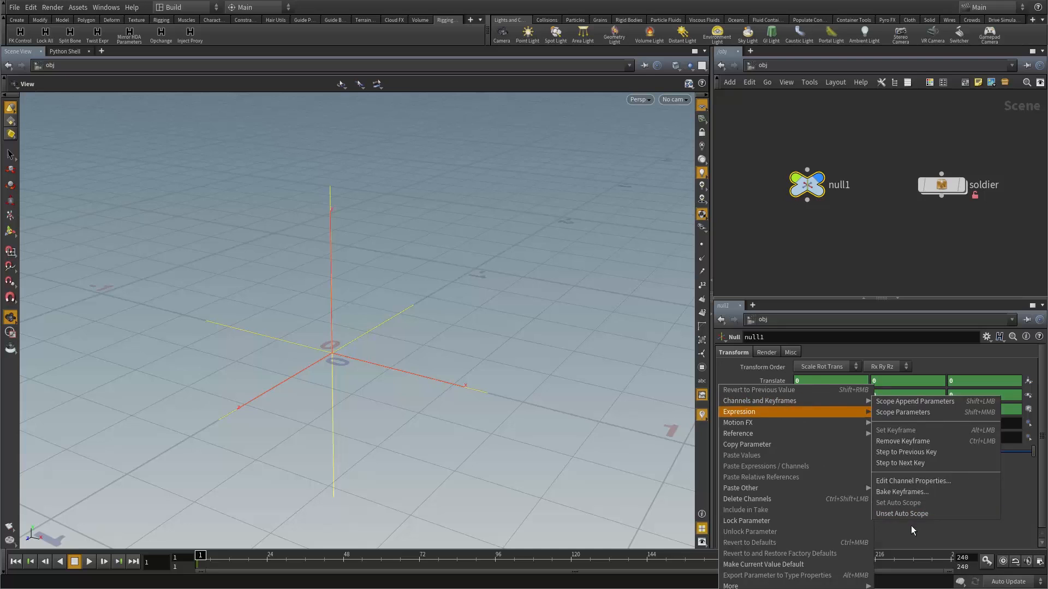
pyautogui.click(914, 401)
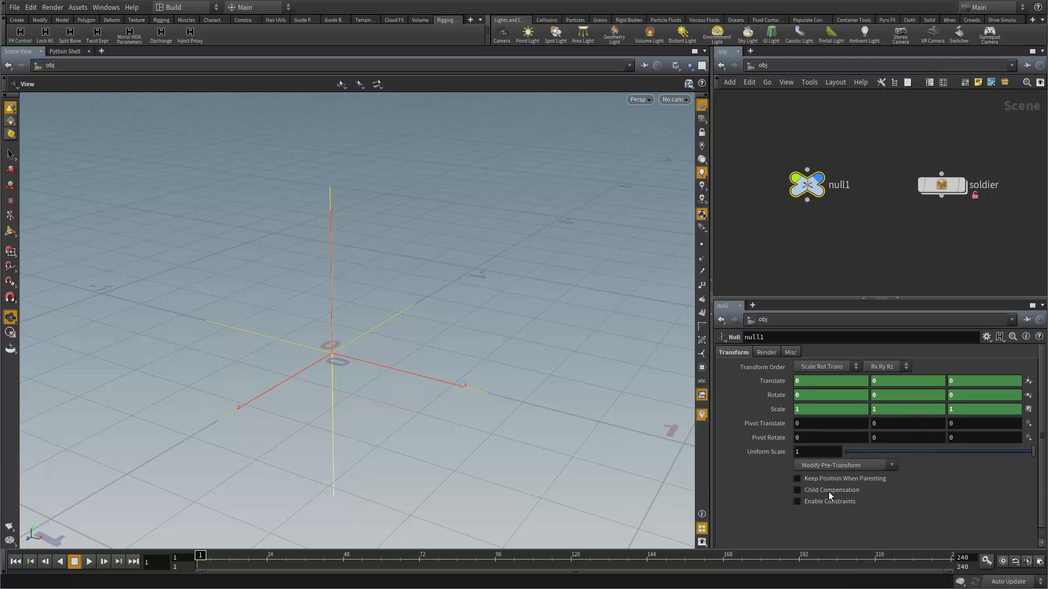
# Look through null1's Transform, Render and Misc parameters to see which channels are keyed.
pyautogui.click(770, 353)
pyautogui.click(787, 352)
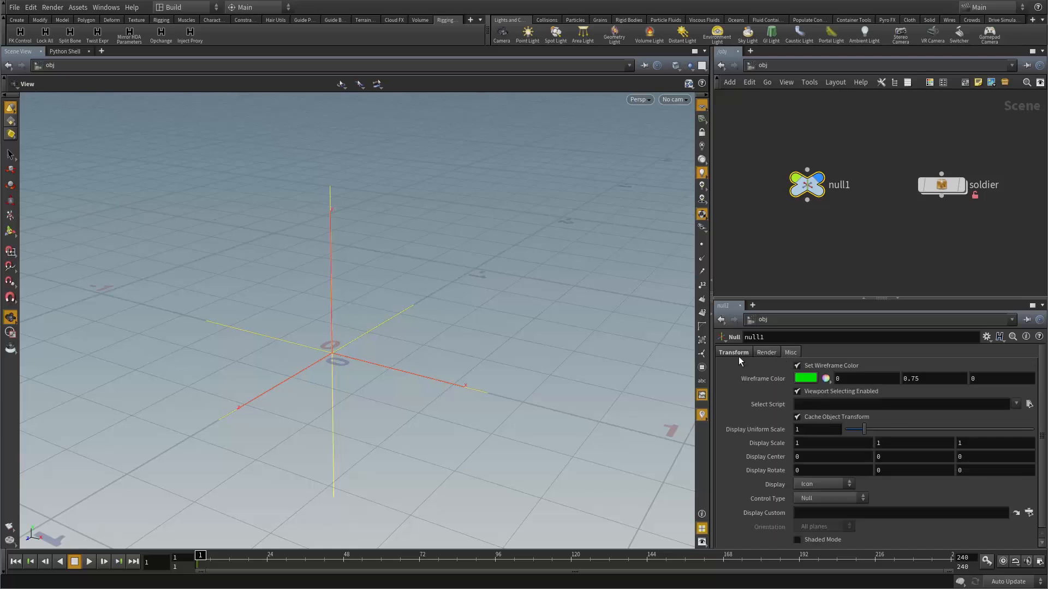
pyautogui.click(735, 352)
pyautogui.click(766, 353)
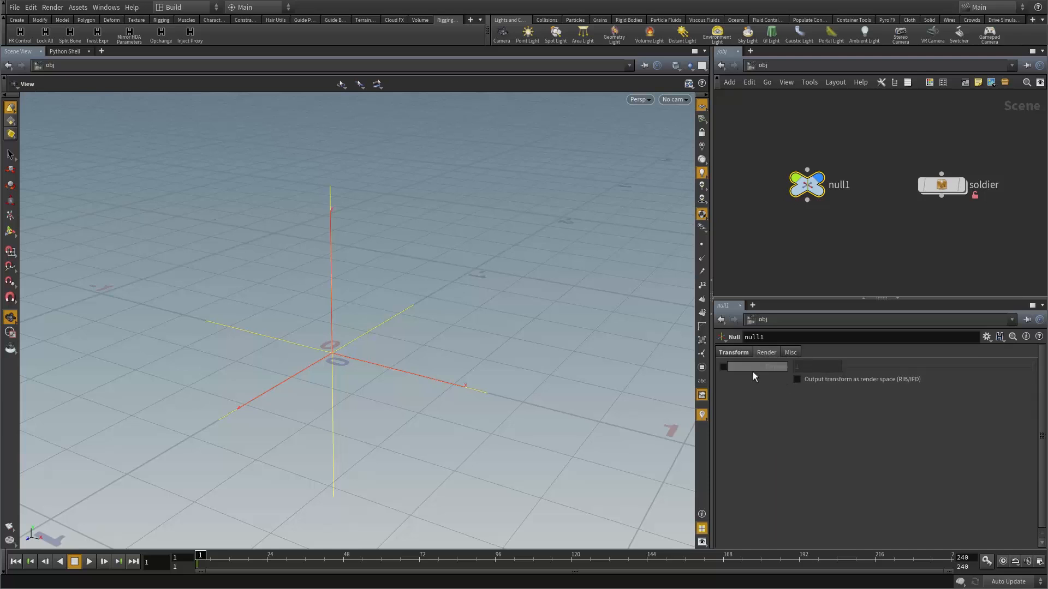
pyautogui.click(788, 353)
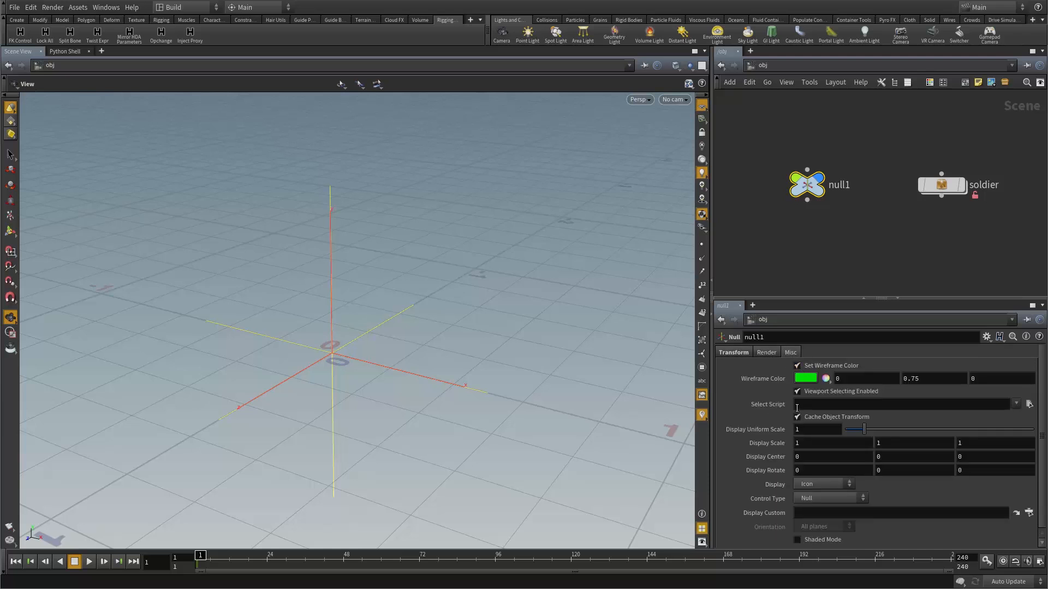
pyautogui.click(729, 351)
# Undo the keyframes on null1 and unset auto scope for its Translate parameter.
pyautogui.hotkey('ctrl', 'z')
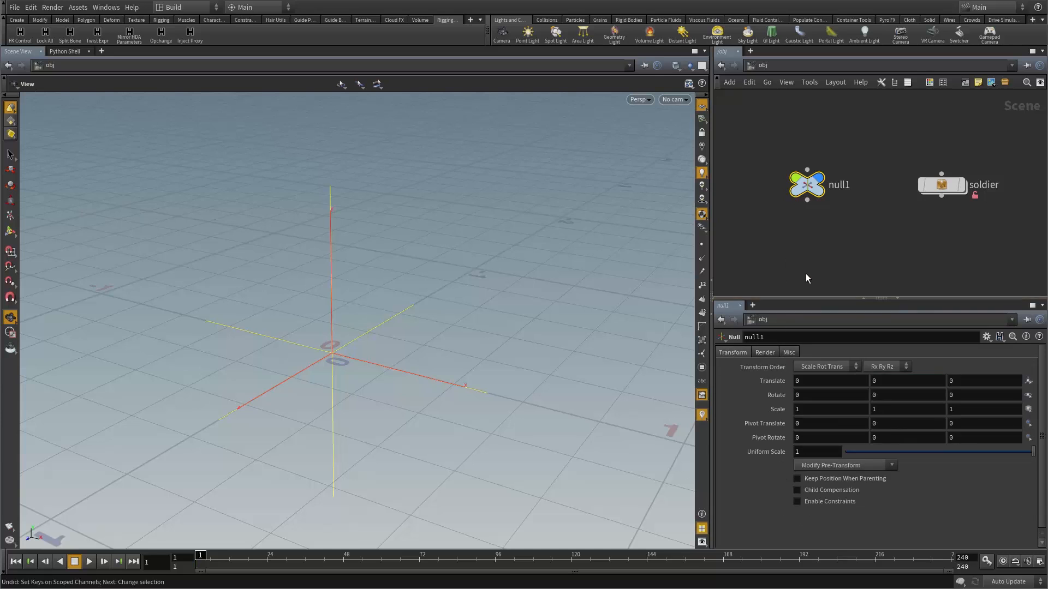
pyautogui.click(806, 272)
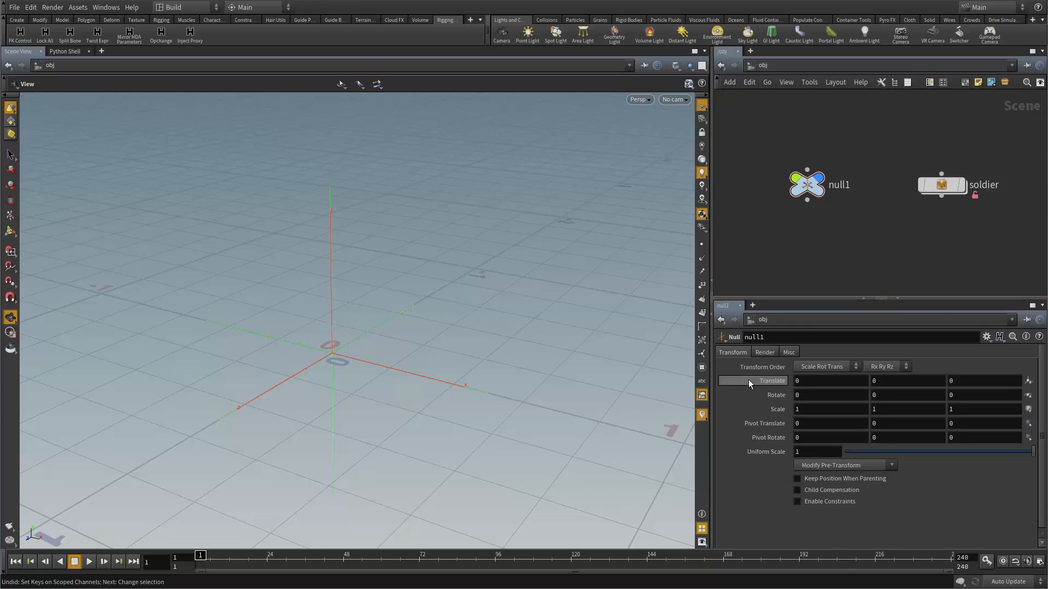
pyautogui.rightClick(731, 380)
pyautogui.moveTo(769, 398)
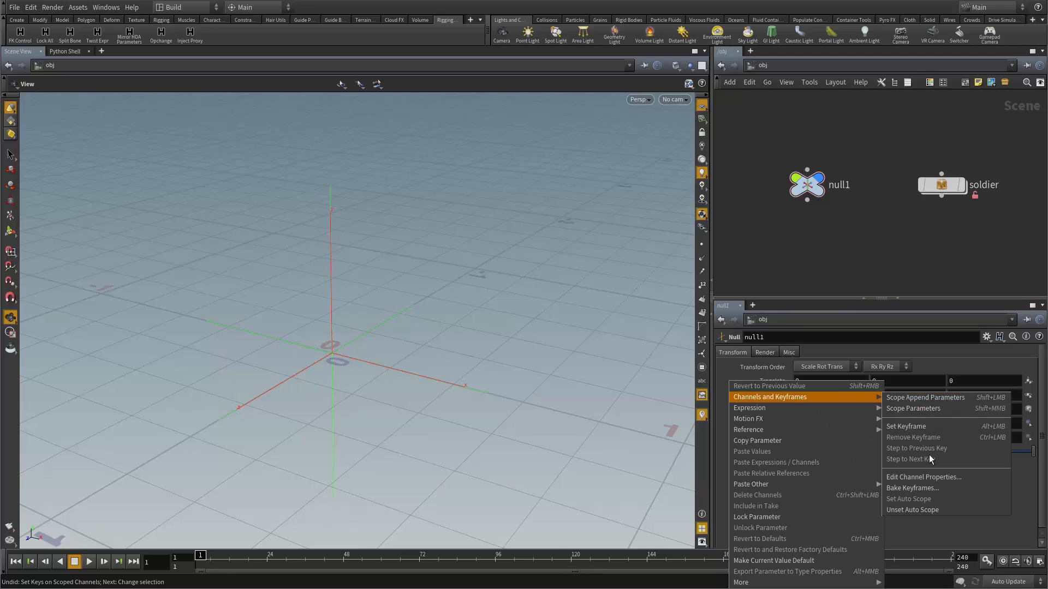
pyautogui.click(915, 509)
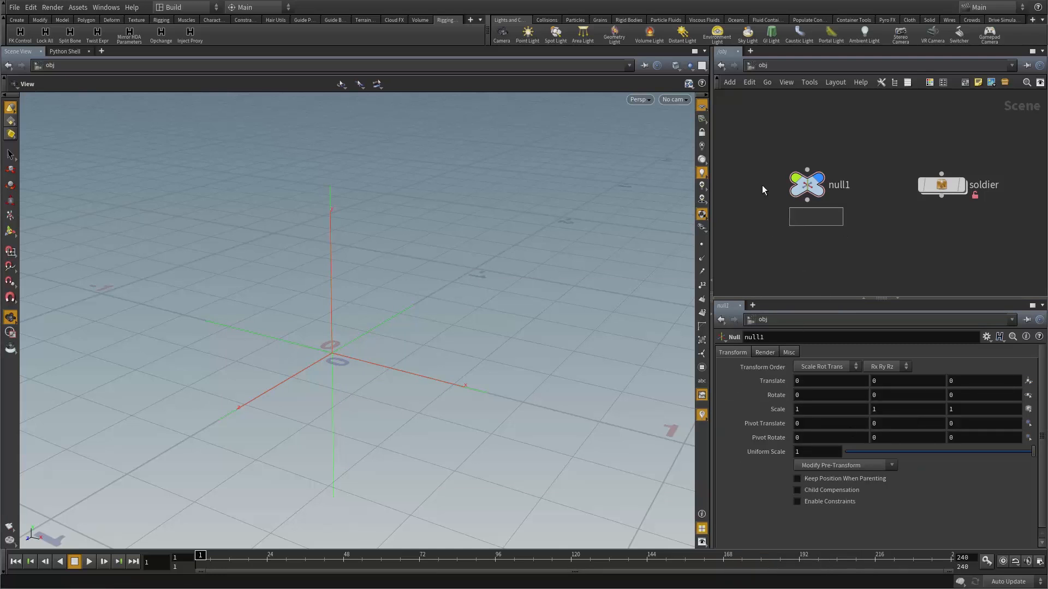
# Keyframe null1's auto-scoped Rotate and Scale channels at frame 1, plus a separate keyframe on its Translate parameter.
pyautogui.moveTo(761, 185); pyautogui.dragTo(748, 158)
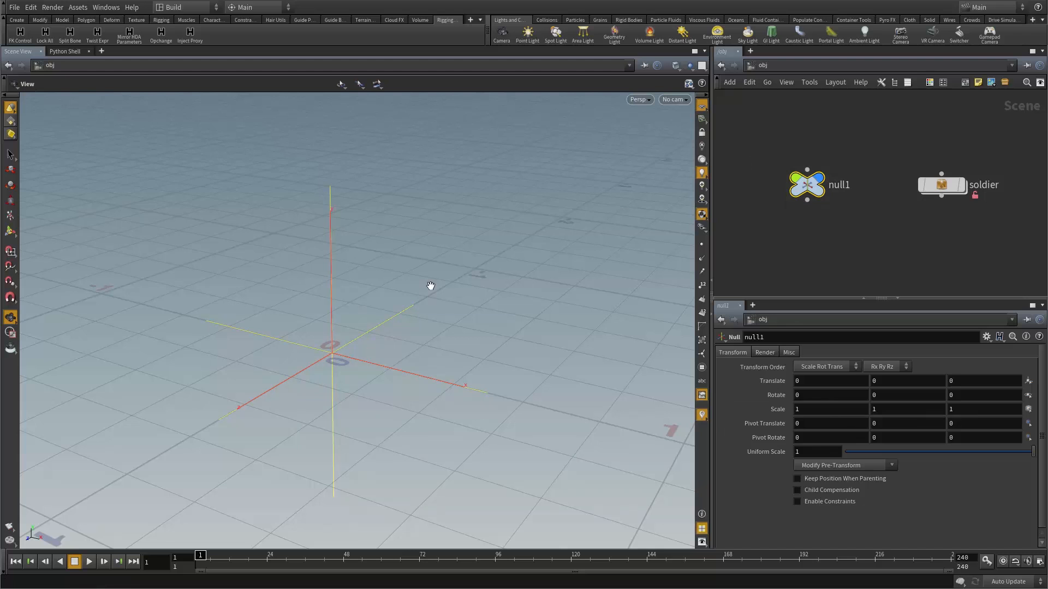
pyautogui.press('k')
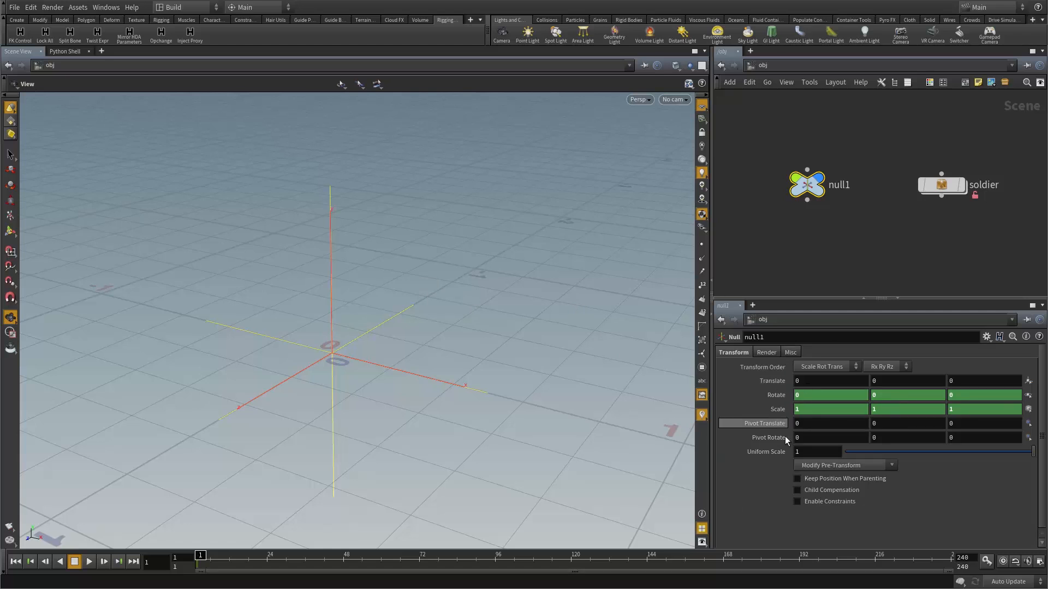
pyautogui.keyDown('alt'); pyautogui.click(775, 384); pyautogui.keyUp('alt')
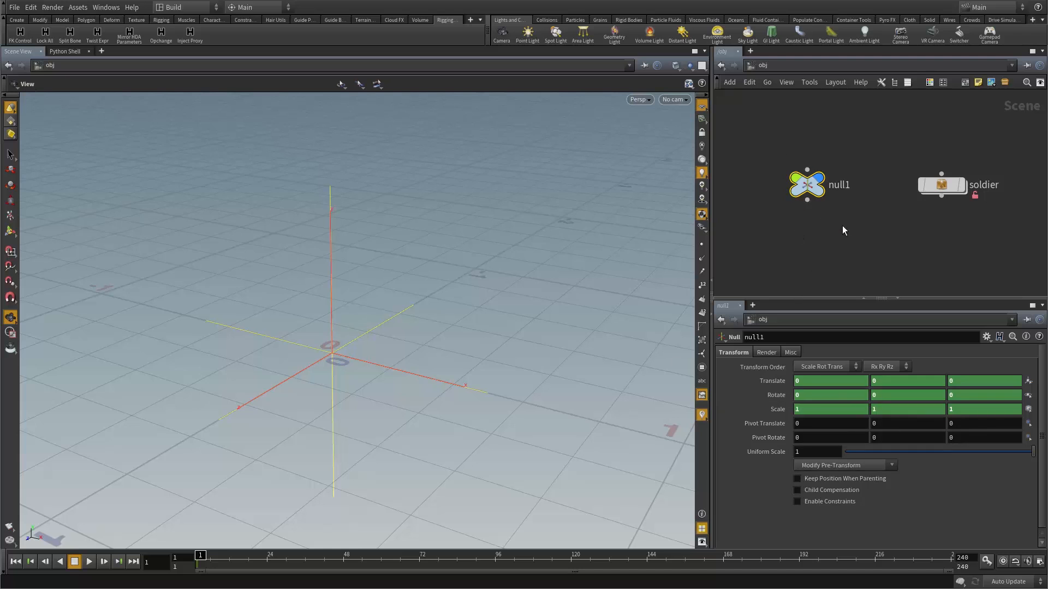
# Delete null1 and select the soldier asset.
pyautogui.press('Delete')
pyautogui.click(952, 186)
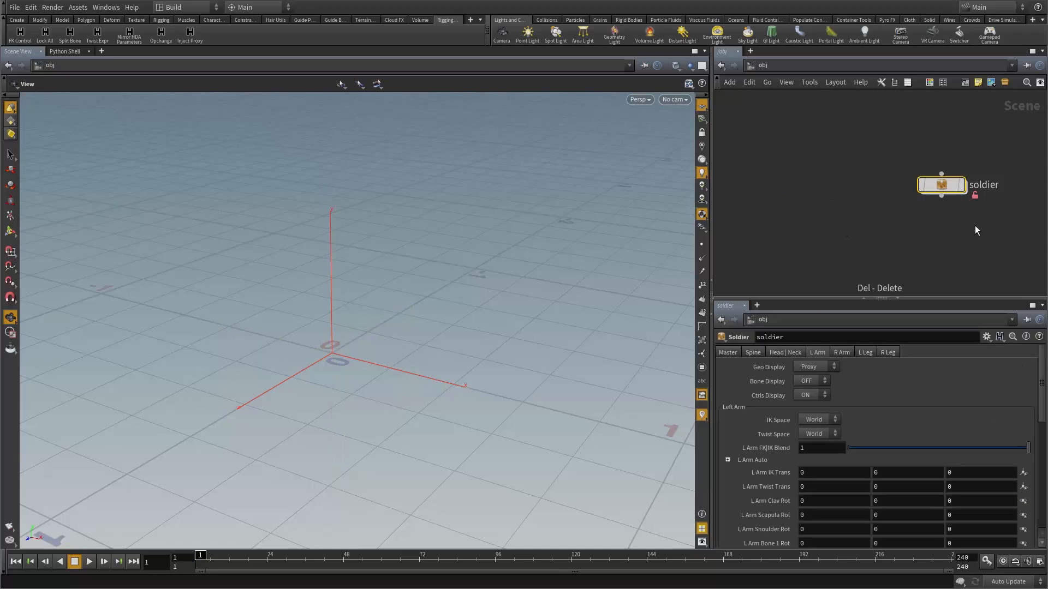
# Check the soldier asset's left arm parameters and enter its internal network.
pyautogui.scroll(-1, 830, 382)
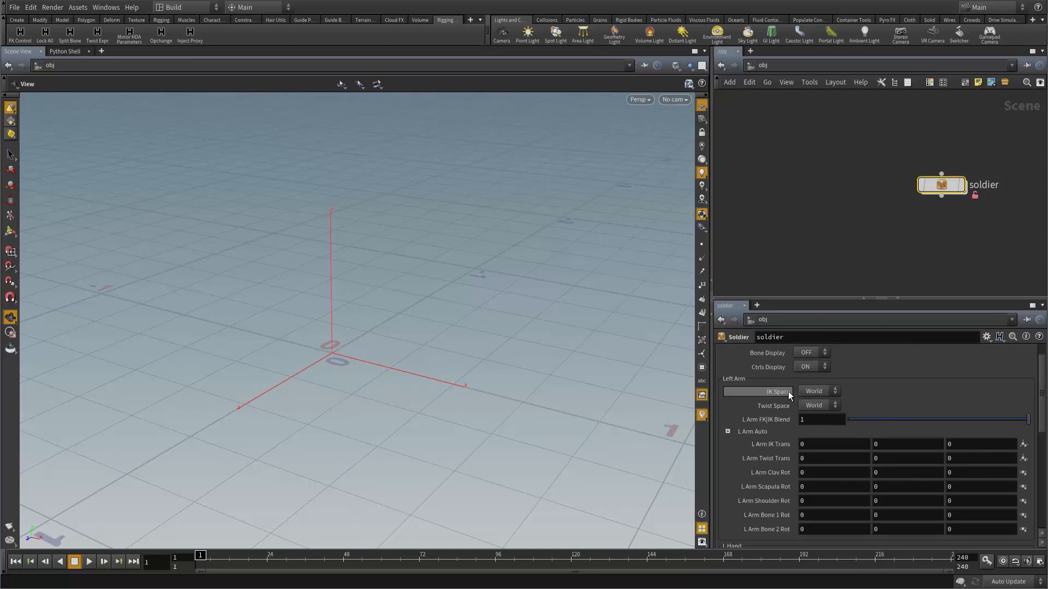
pyautogui.click(826, 441)
pyautogui.scroll(2, 890, 419)
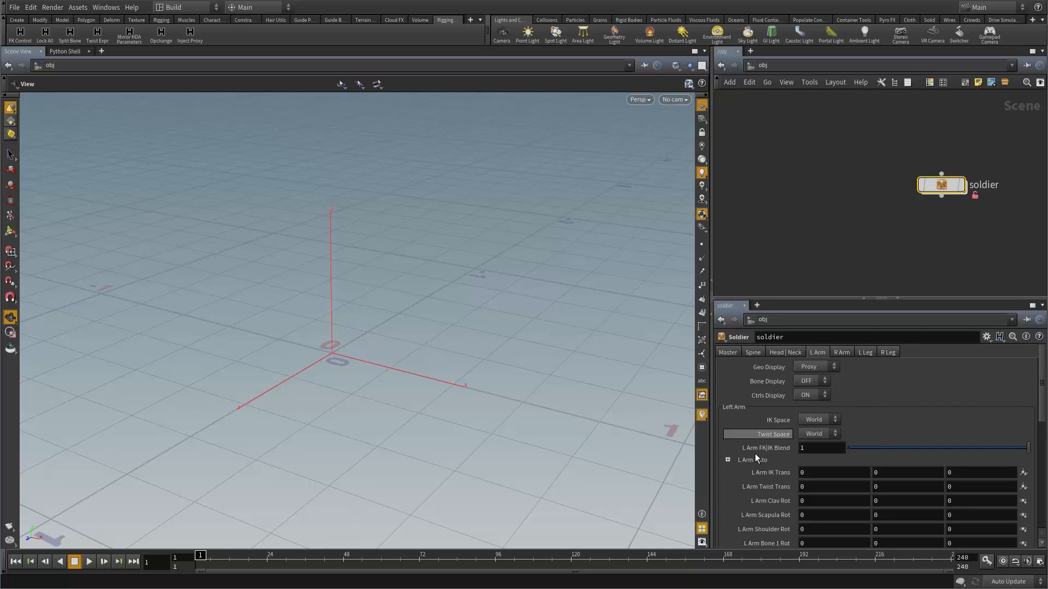
pyautogui.doubleClick(940, 186)
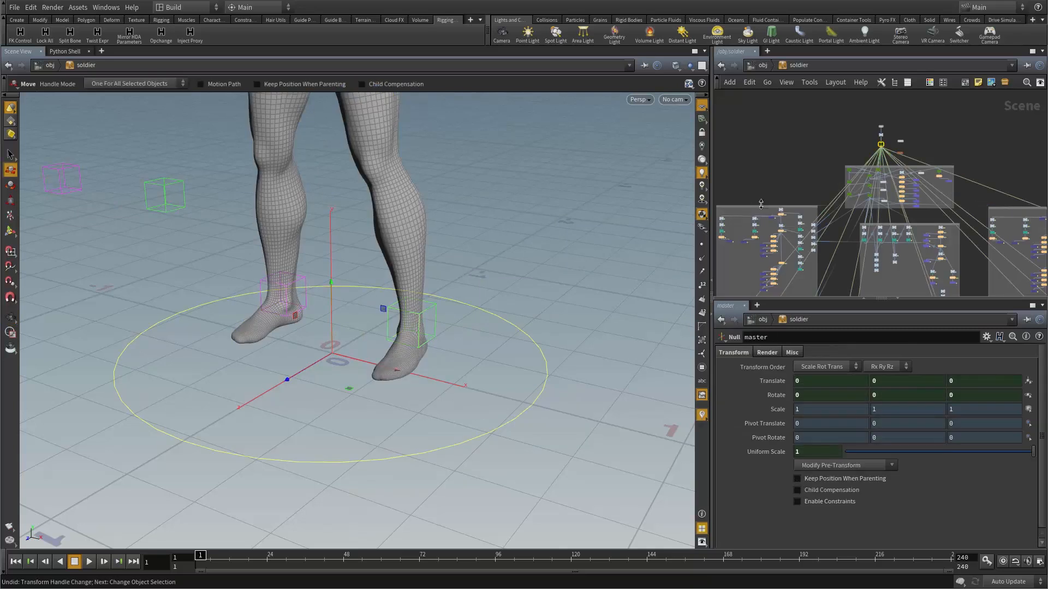
# Open the soldier asset's operator type properties to its parameter definitions.
pyautogui.keyDown('alt'); pyautogui.moveTo(611, 227); pyautogui.dragTo(537, 232); pyautogui.keyUp('alt')
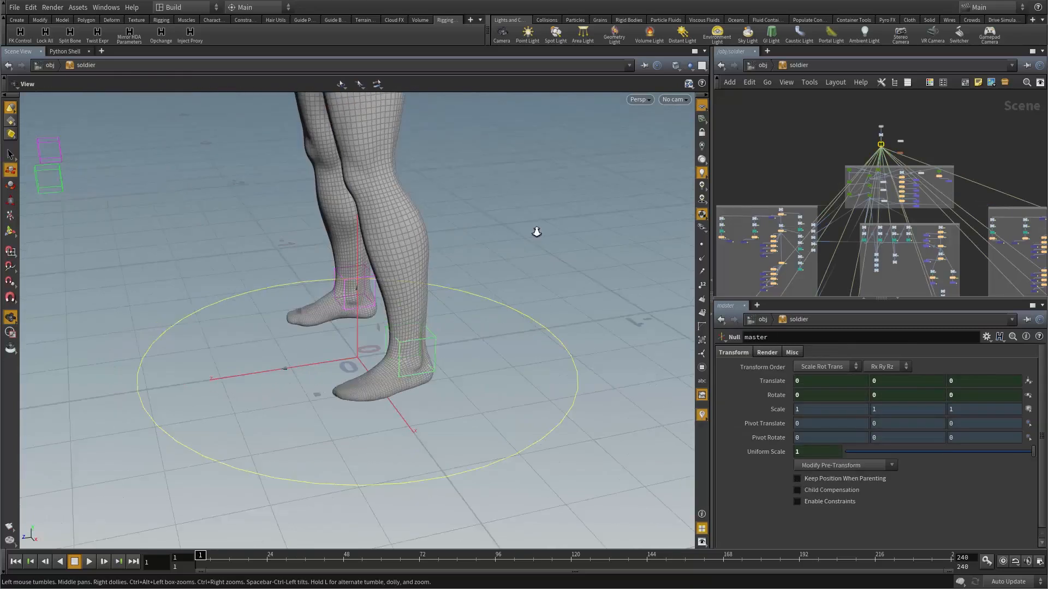
pyautogui.keyDown('alt'); pyautogui.moveTo(537, 231); pyautogui.dragTo(484, 227, button='right'); pyautogui.keyUp('alt')
pyautogui.keyDown('alt'); pyautogui.moveTo(484, 227); pyautogui.dragTo(338, 349, button='middle'); pyautogui.keyUp('alt')
pyautogui.keyDown('alt'); pyautogui.moveTo(338, 350); pyautogui.dragTo(464, 345); pyautogui.keyUp('alt')
pyautogui.keyDown('alt'); pyautogui.moveTo(464, 345); pyautogui.dragTo(456, 372, button='middle'); pyautogui.keyUp('alt')
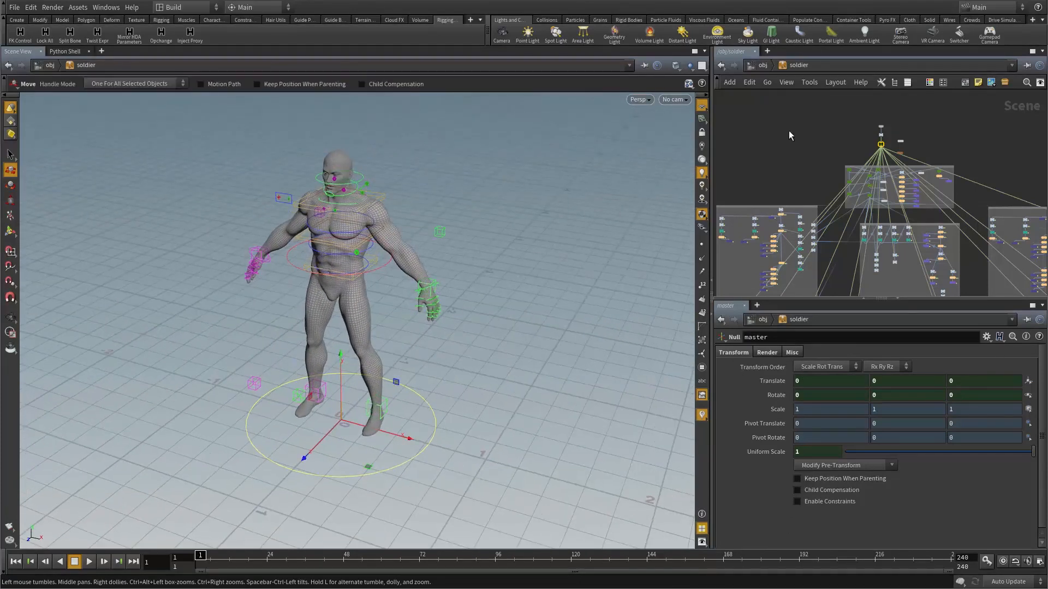
pyautogui.rightClick(797, 66)
pyautogui.click(824, 307)
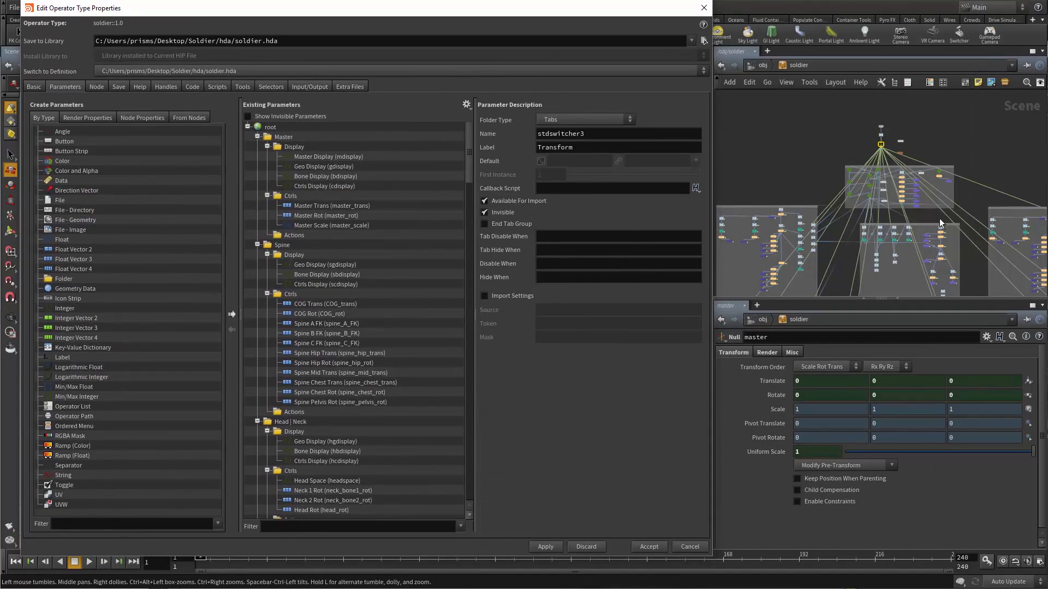
# Select the L_scapula_root_ctrl null and check the channel and auto scope options of its Scale parameter.
pyautogui.click(805, 158)
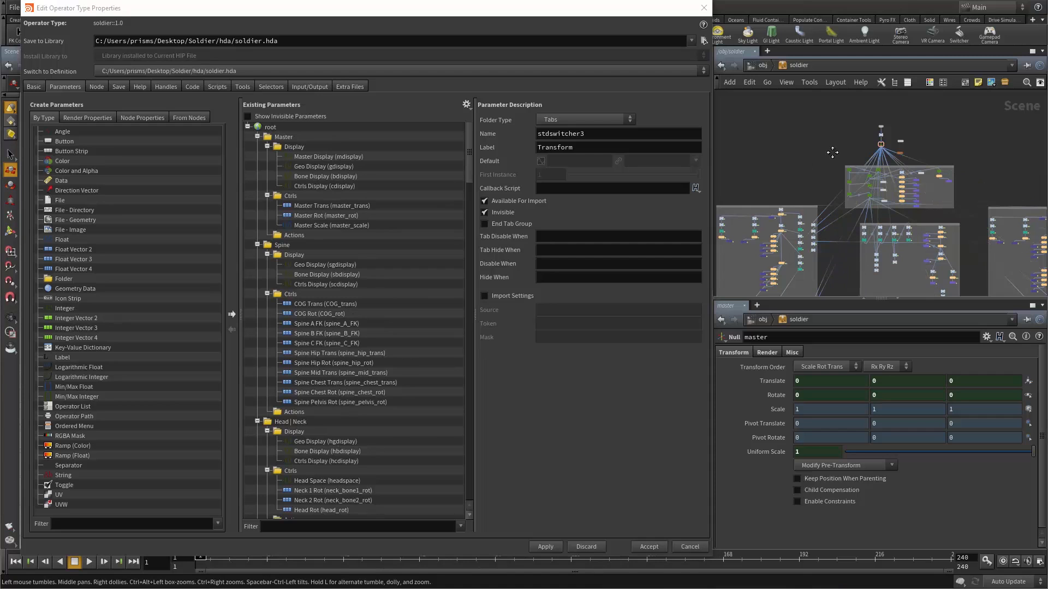
pyautogui.moveTo(761, 208); pyautogui.dragTo(822, 156, button='middle')
pyautogui.scroll(8, 774, 195)
pyautogui.moveTo(767, 175); pyautogui.dragTo(730, 222, button='middle')
pyautogui.scroll(5, 770, 188)
pyautogui.click(856, 234)
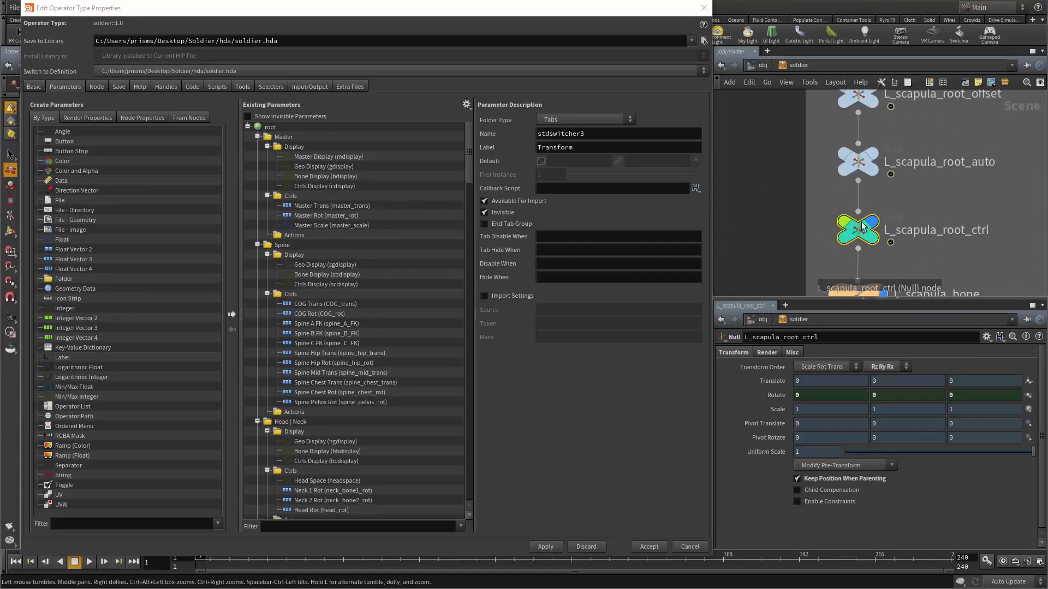
pyautogui.rightClick(733, 409)
pyautogui.moveTo(883, 430)
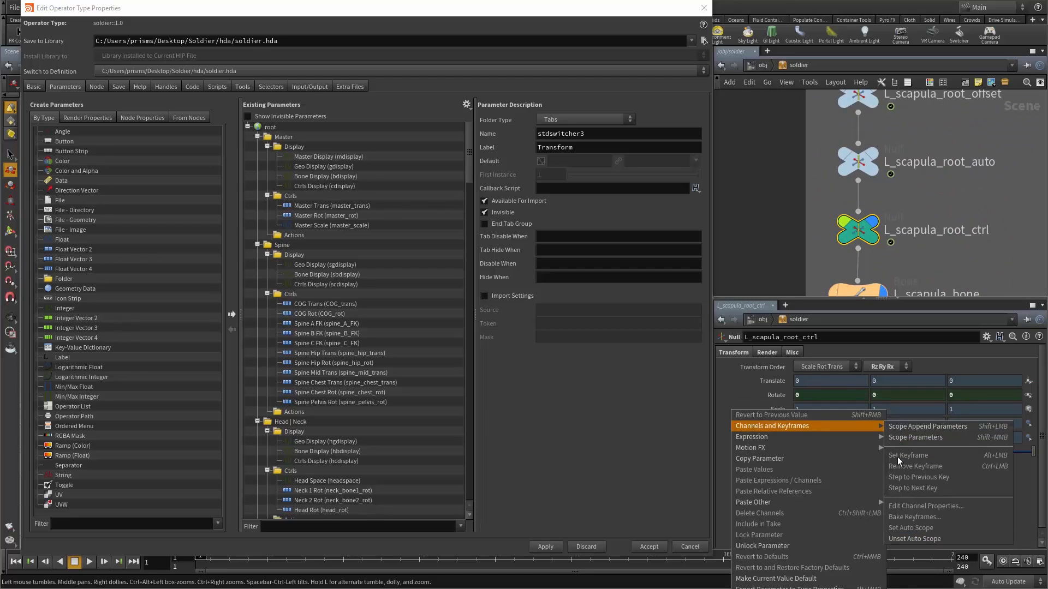
pyautogui.click(745, 337)
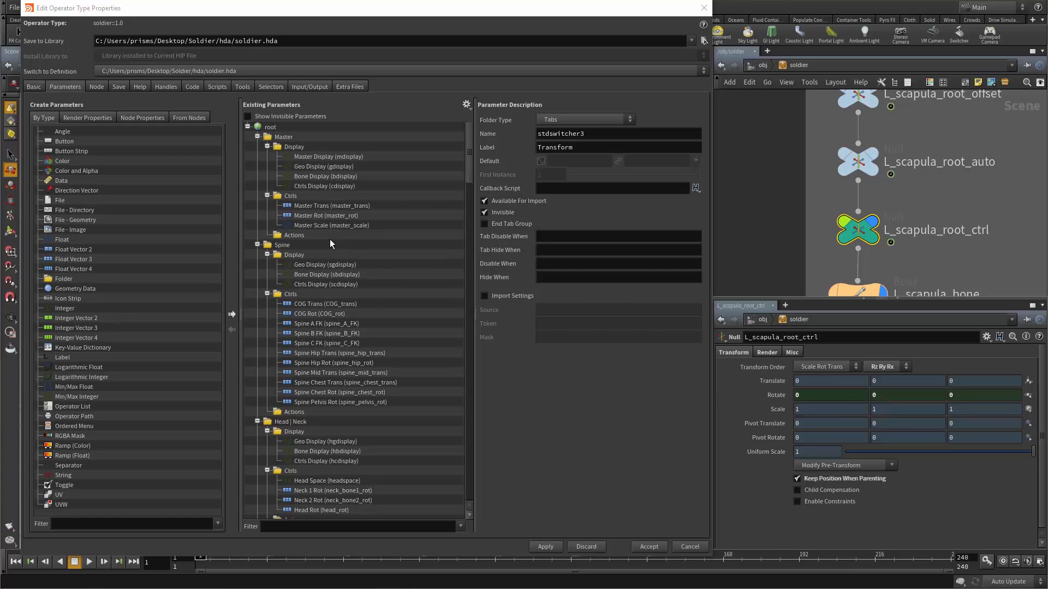
# Examine the channel auto scope settings of Master Display, Geo Display, Bone Display and Master Trans.
pyautogui.click(286, 166)
pyautogui.click(286, 176)
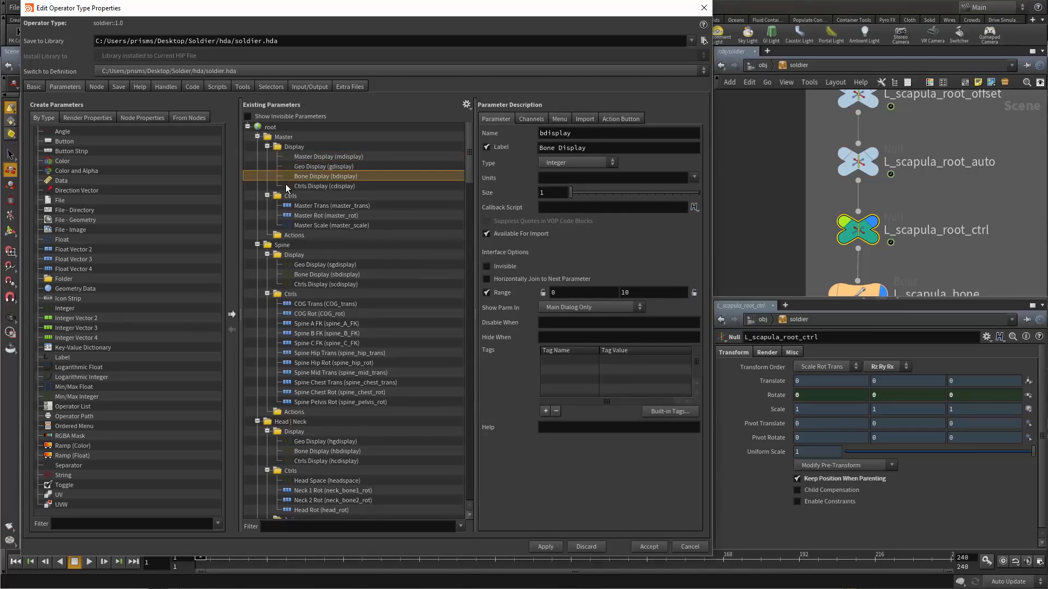
pyautogui.click(289, 157)
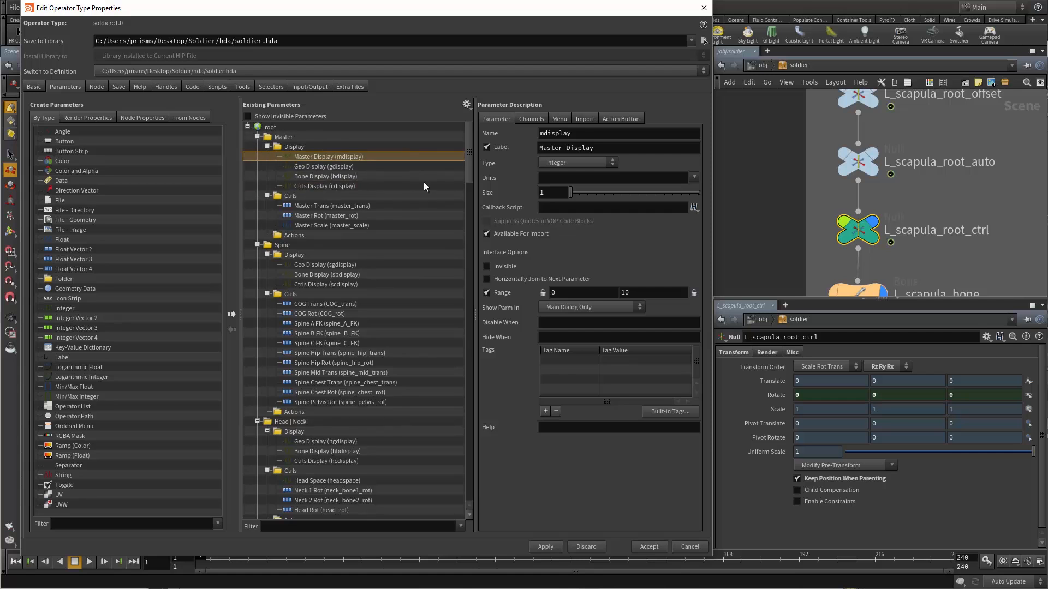
pyautogui.click(530, 117)
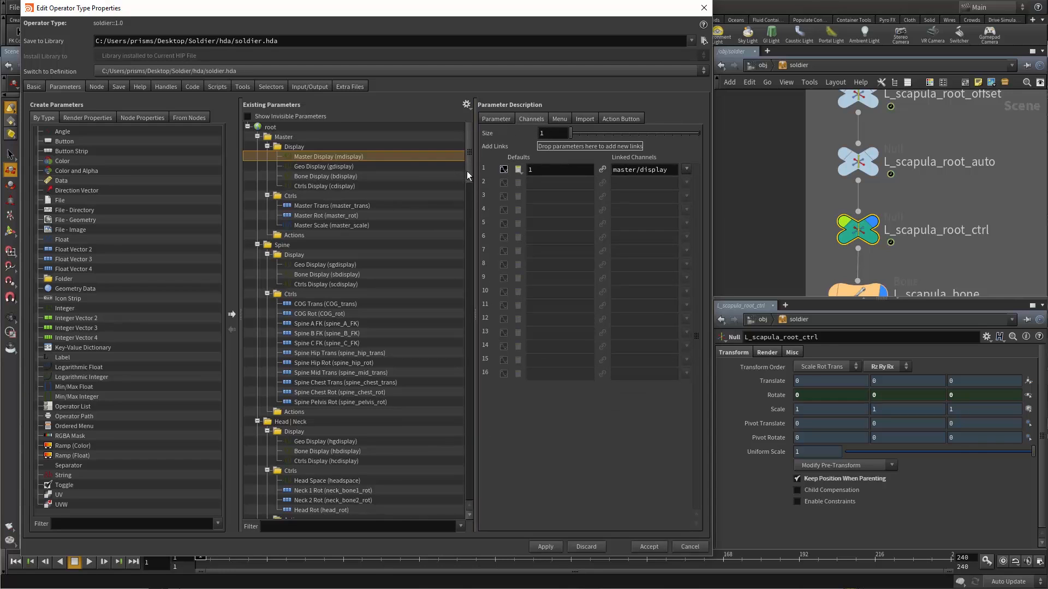
pyautogui.click(503, 170)
pyautogui.moveTo(302, 156)
pyautogui.mouseDown()
pyautogui.moveTo(305, 183)
pyautogui.moveTo(306, 167)
pyautogui.mouseUp()
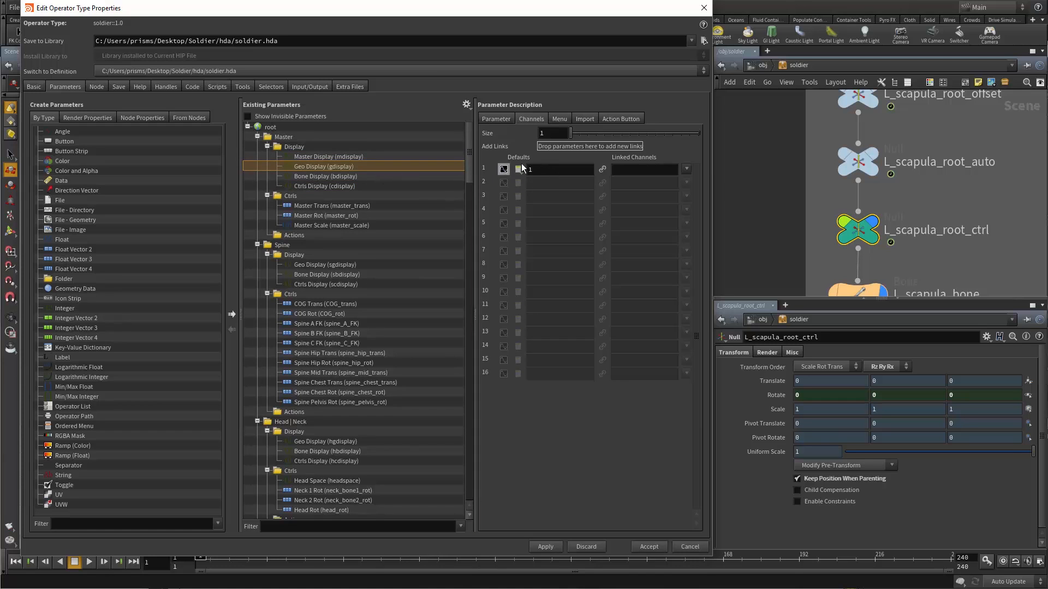
pyautogui.click(376, 176)
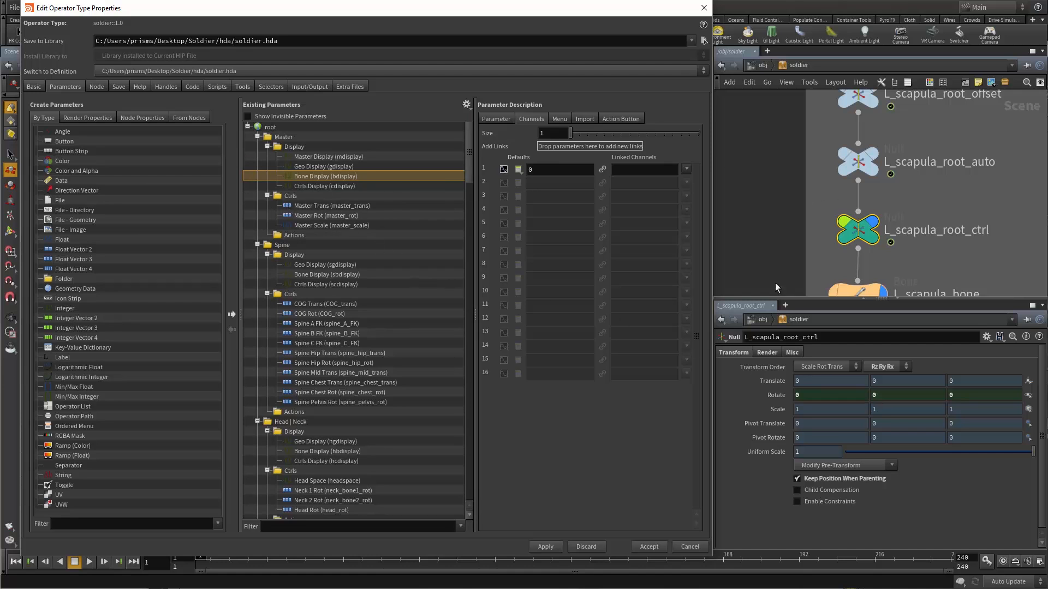
pyautogui.click(283, 205)
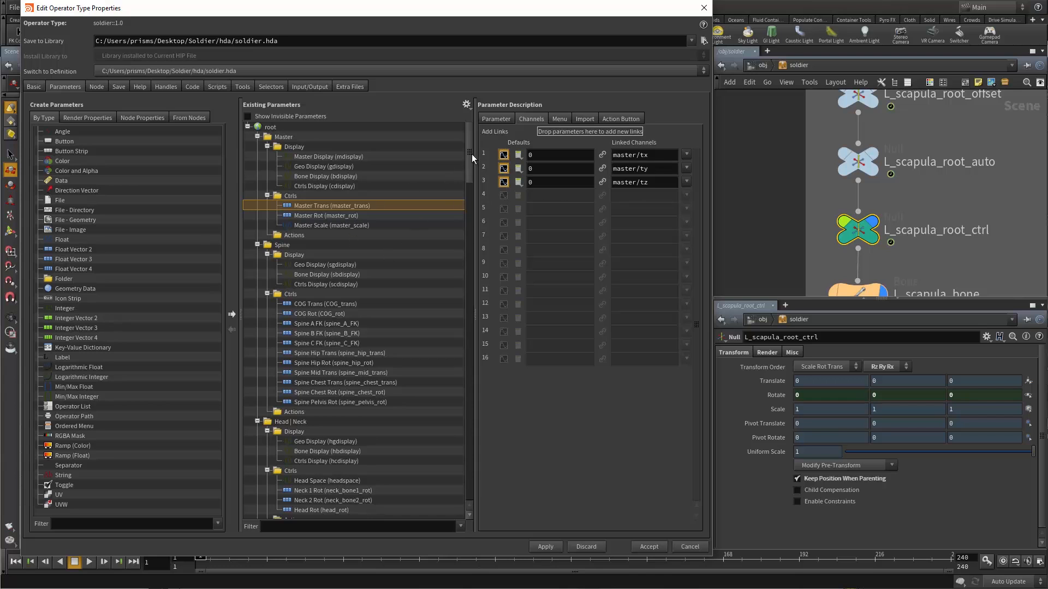
# Check the auto scope settings of the spine controls from COG Trans to Spine Pelvis Rot, and of Jaw Rotate.
pyautogui.moveTo(471, 154); pyautogui.dragTo(458, 365)
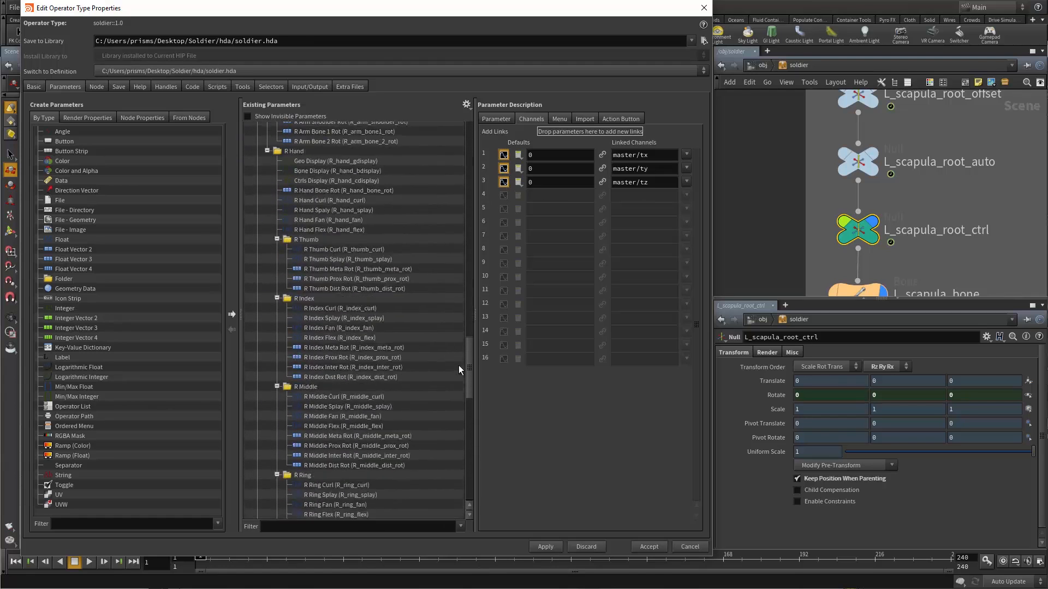
pyautogui.scroll(1, 329, 302)
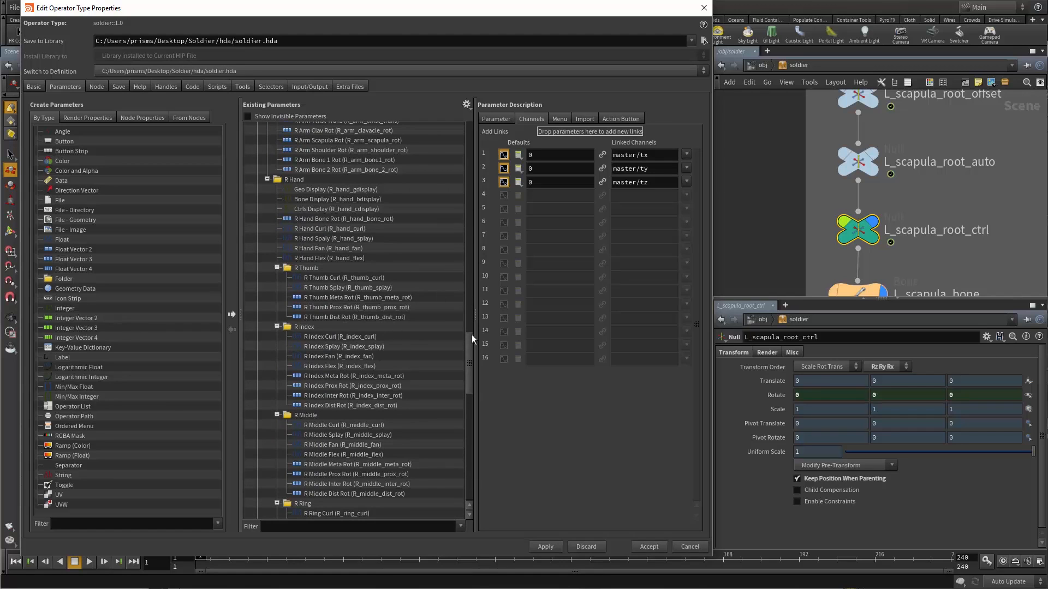
pyautogui.moveTo(471, 335); pyautogui.dragTo(481, 115)
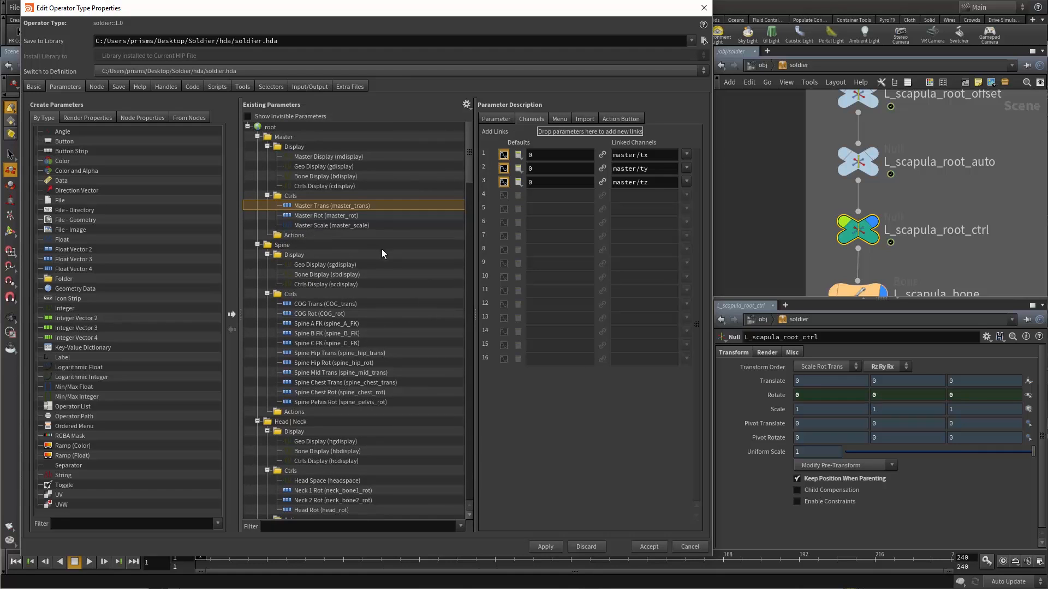
pyautogui.scroll(-4, 385, 245)
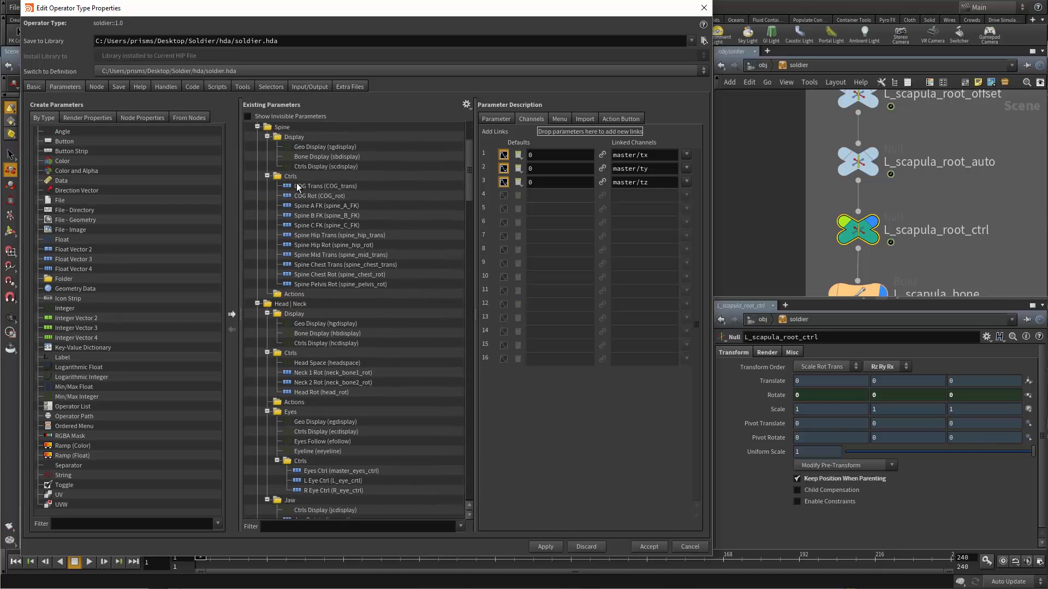
pyautogui.click(286, 186)
pyautogui.click(287, 196)
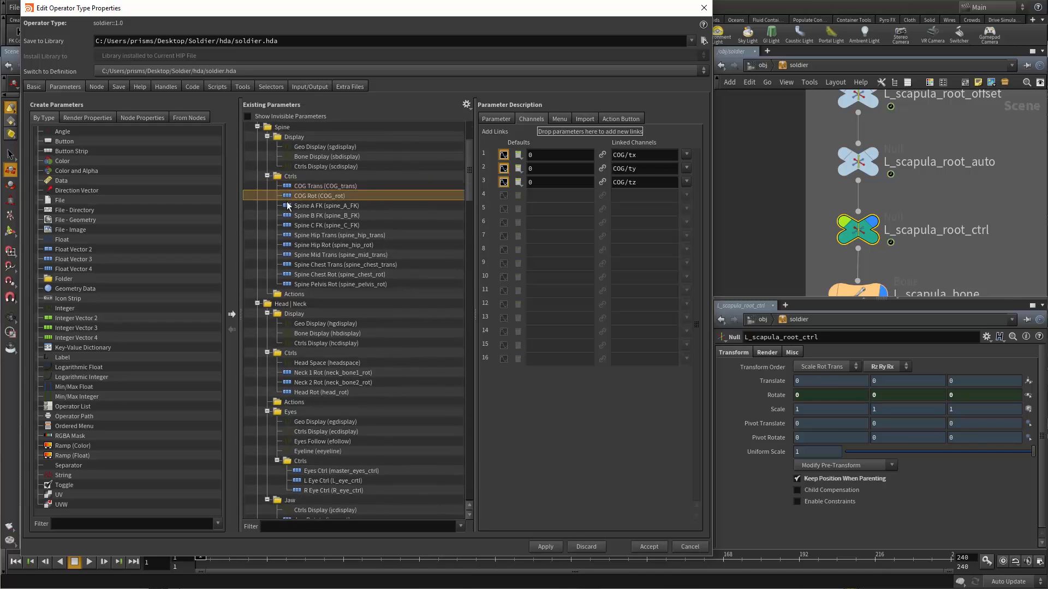
pyautogui.click(286, 206)
pyautogui.click(286, 216)
pyautogui.click(286, 226)
pyautogui.click(286, 236)
pyautogui.click(286, 246)
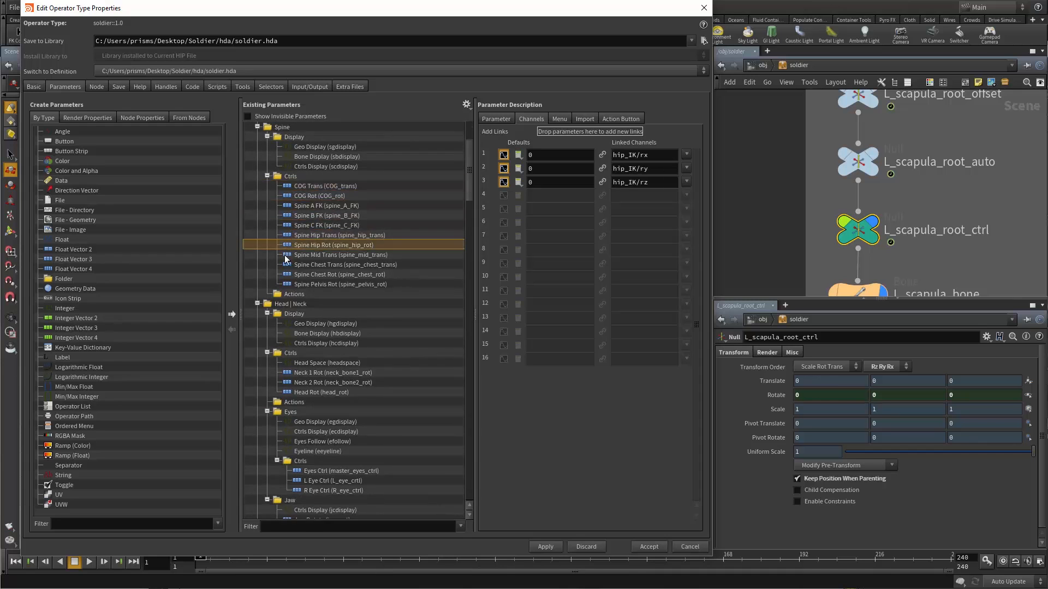
pyautogui.click(286, 256)
pyautogui.click(286, 265)
pyautogui.click(286, 275)
pyautogui.click(286, 285)
pyautogui.scroll(-6, 340, 227)
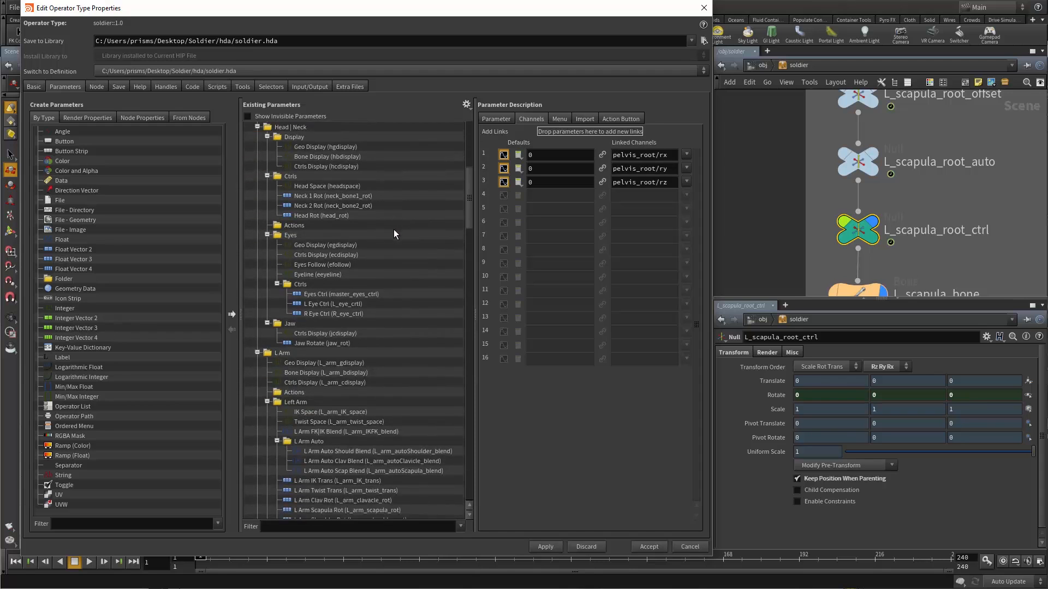
pyautogui.scroll(-6, 400, 226)
pyautogui.click(291, 167)
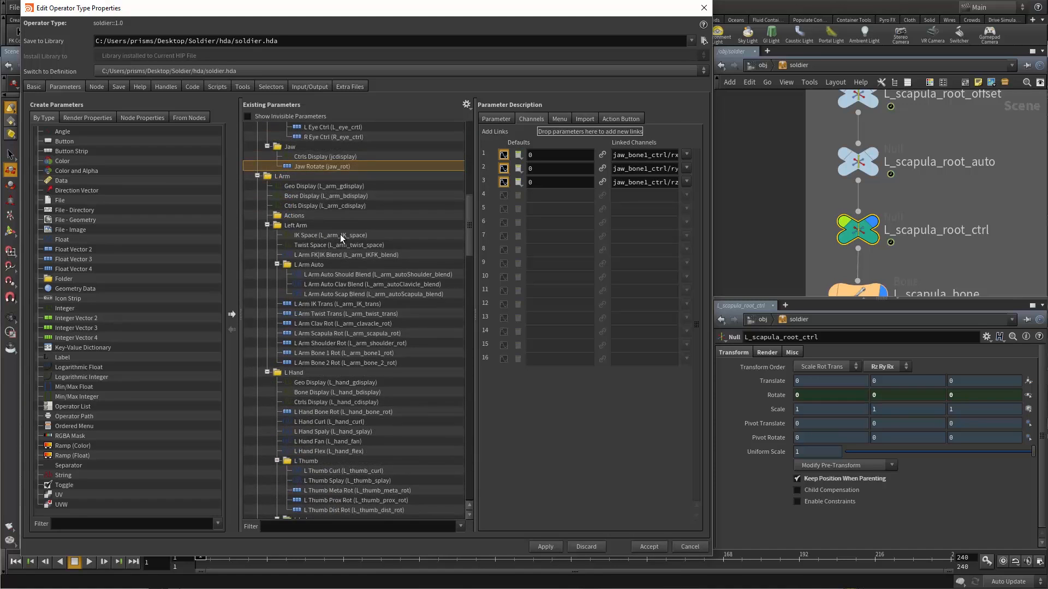
# Turn on auto scope for the left arm's IK Space, Twist Space and FK|IK Blend parameters.
pyautogui.click(287, 237)
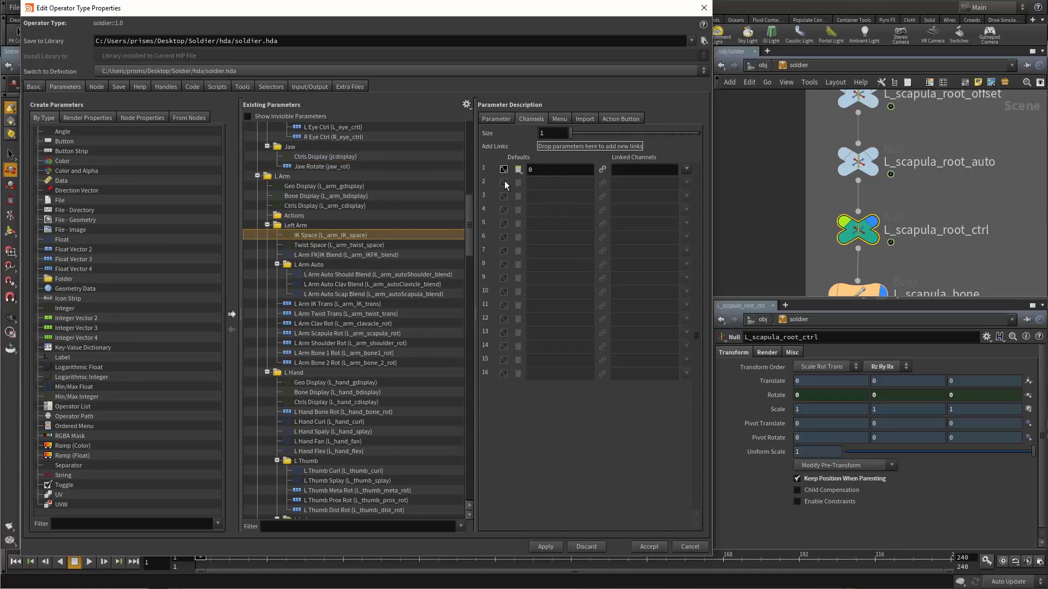
pyautogui.click(309, 254)
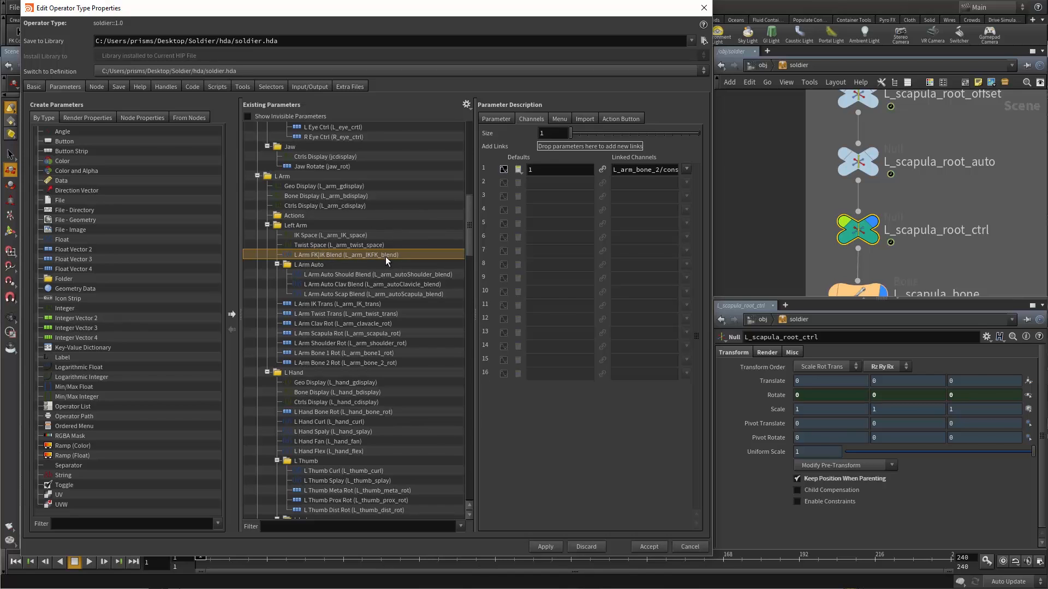
pyautogui.click(288, 234)
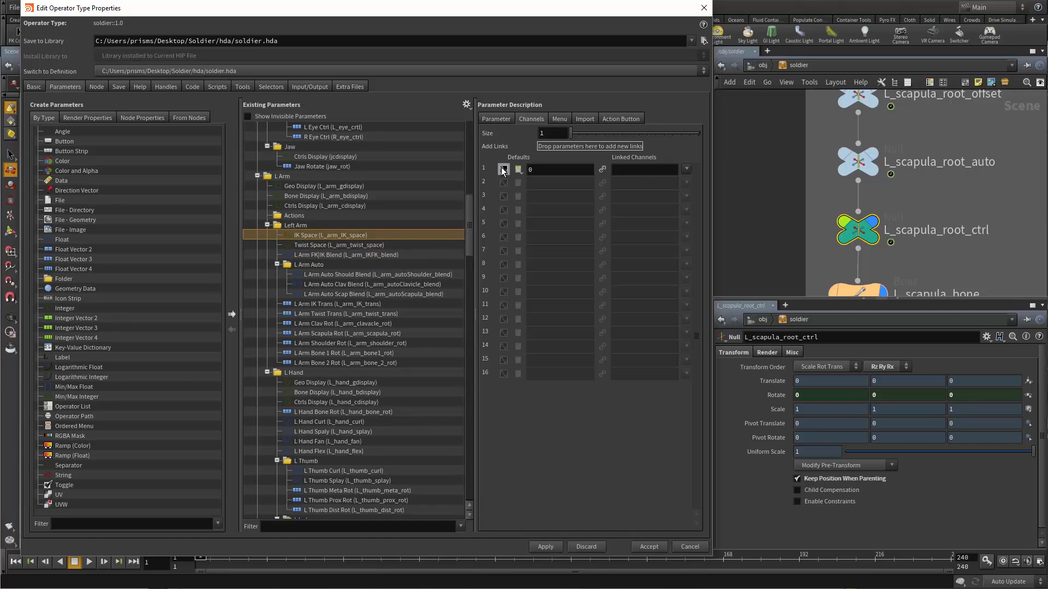
pyautogui.click(324, 244)
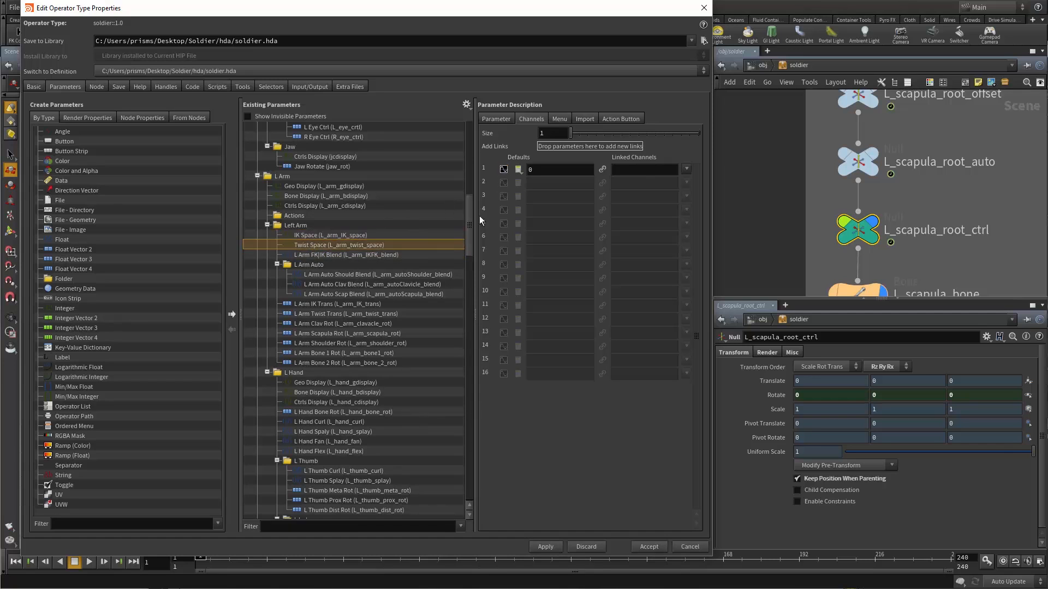
pyautogui.click(311, 254)
pyautogui.click(503, 171)
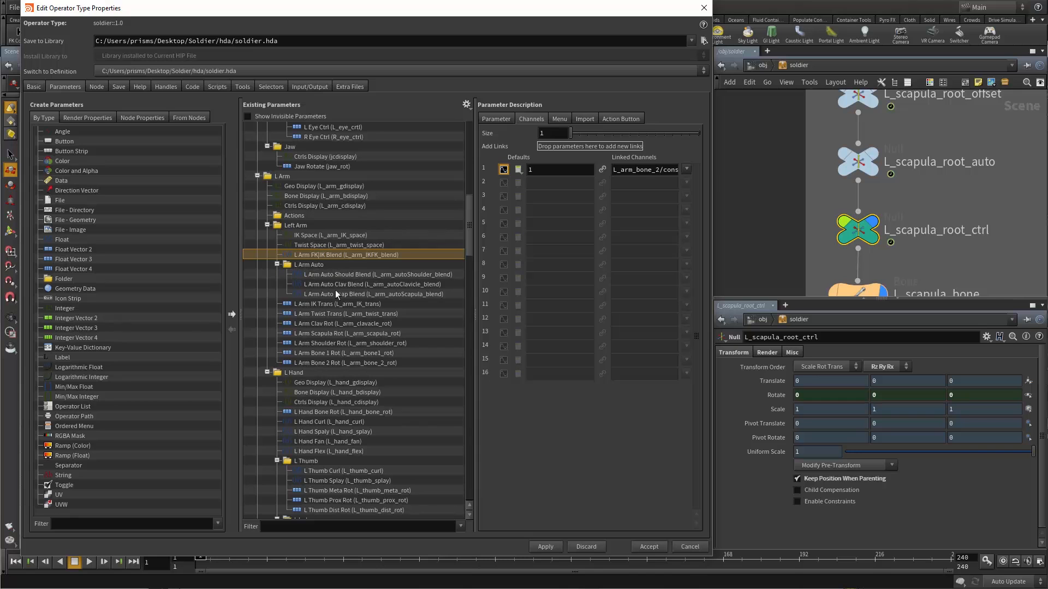
# Turn on auto scope for the left arm's auto shoulder, clavicle and scapula blend parameters.
pyautogui.click(299, 275)
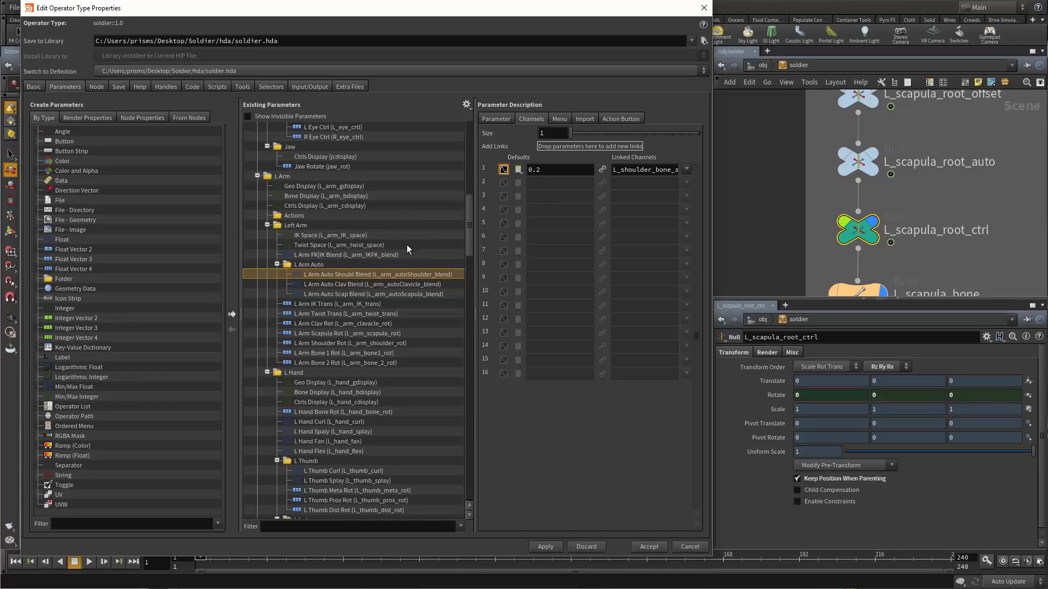
pyautogui.click(348, 283)
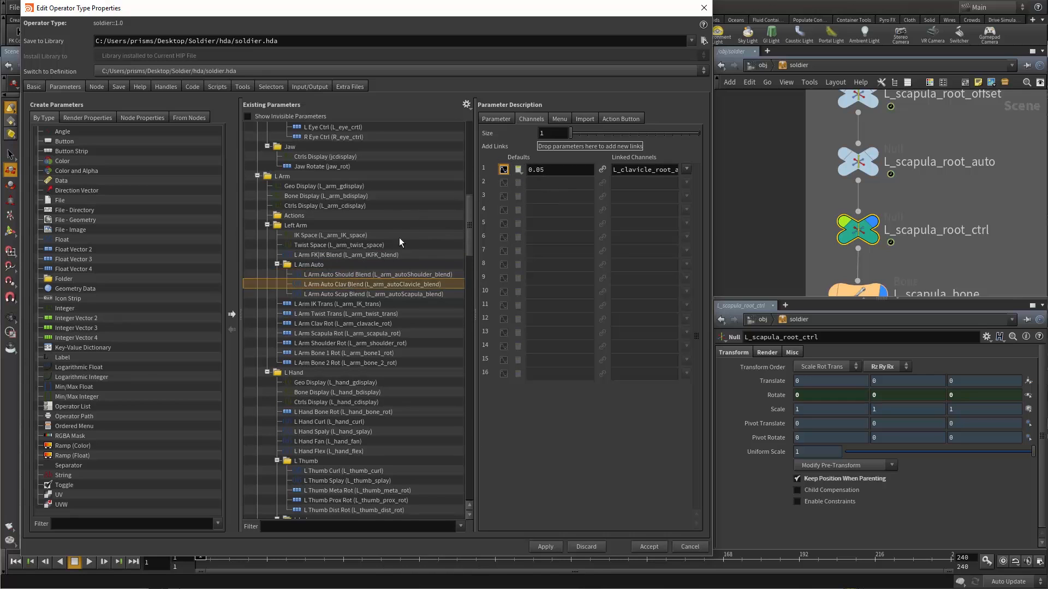
pyautogui.click(293, 294)
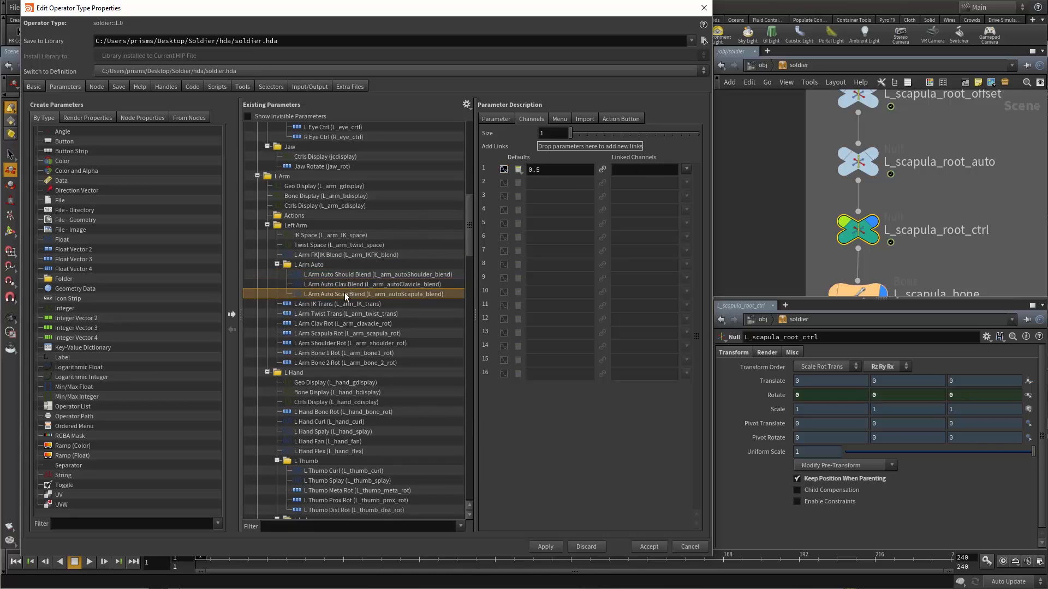
pyautogui.click(502, 171)
# Recheck auto scope on the left arm's IK Space, FK|IK Blend, auto shoulder blend and auto clavicle blend.
pyautogui.click(286, 235)
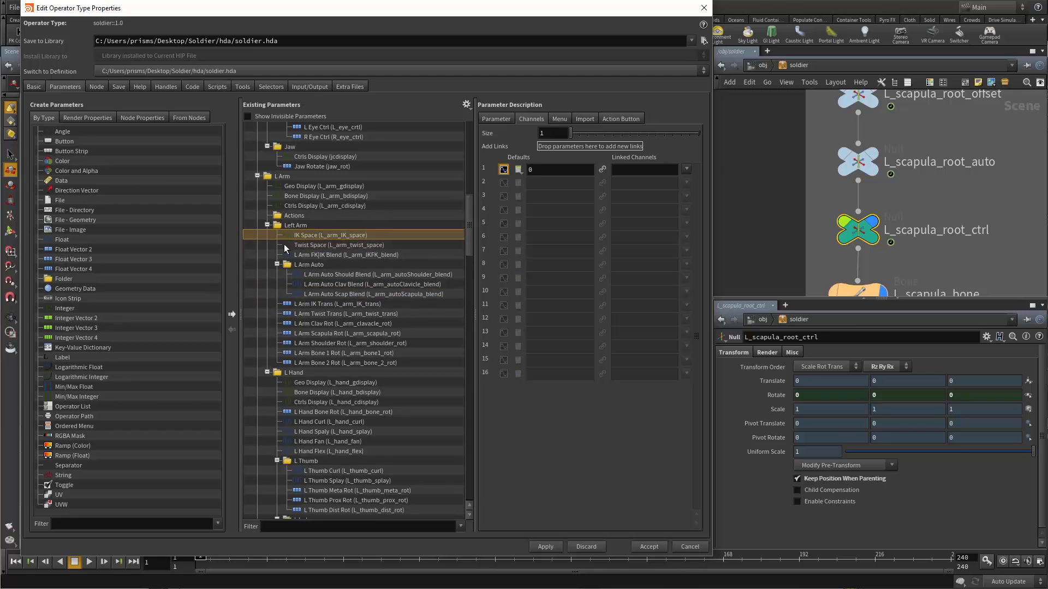
pyautogui.click(309, 254)
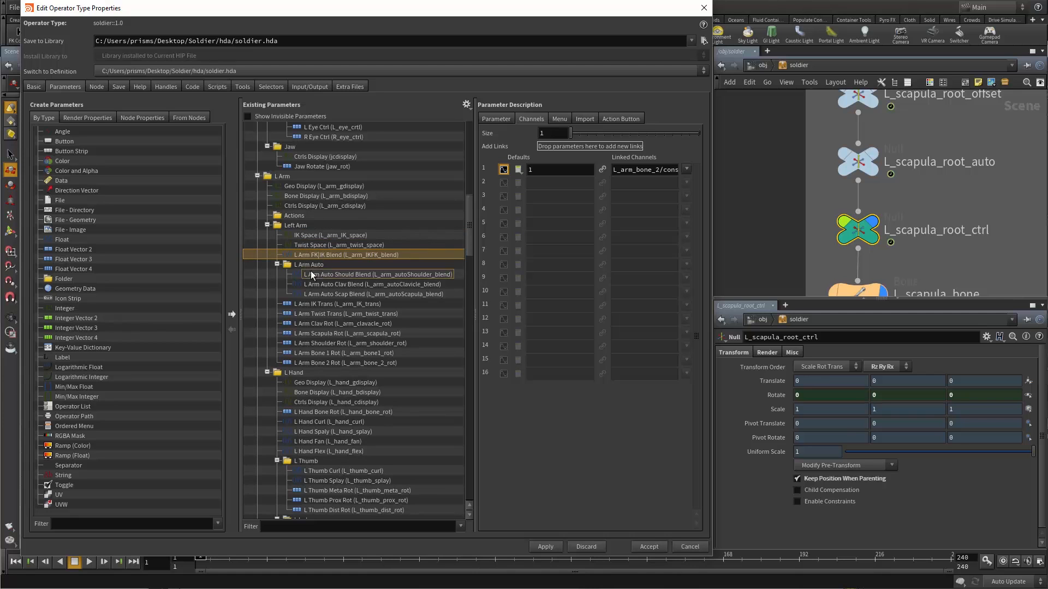
pyautogui.doubleClick(310, 273)
pyautogui.click(304, 285)
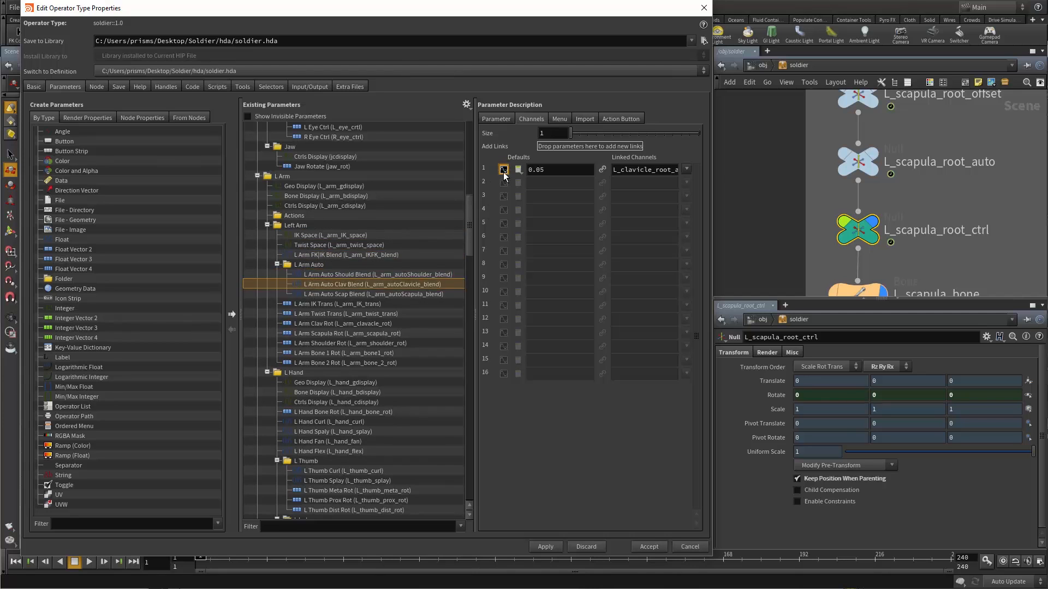
# Check the auto scope settings of the left foot's parameters from L Foot Roll through L Toe Rot.
pyautogui.moveTo(467, 247); pyautogui.dragTo(469, 355)
pyautogui.scroll(-5, 328, 186)
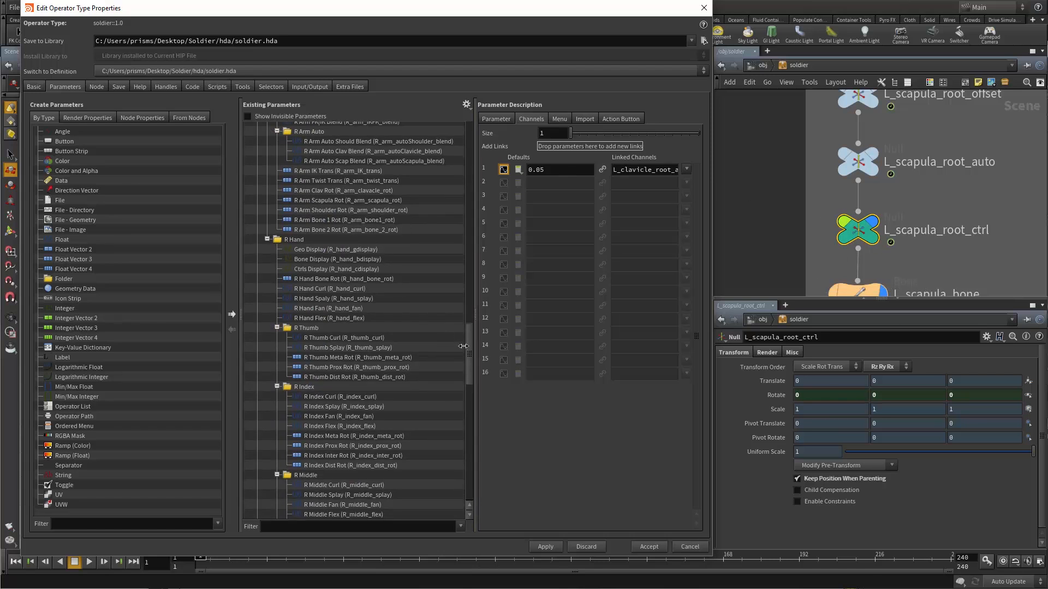
pyautogui.moveTo(467, 337); pyautogui.dragTo(469, 456)
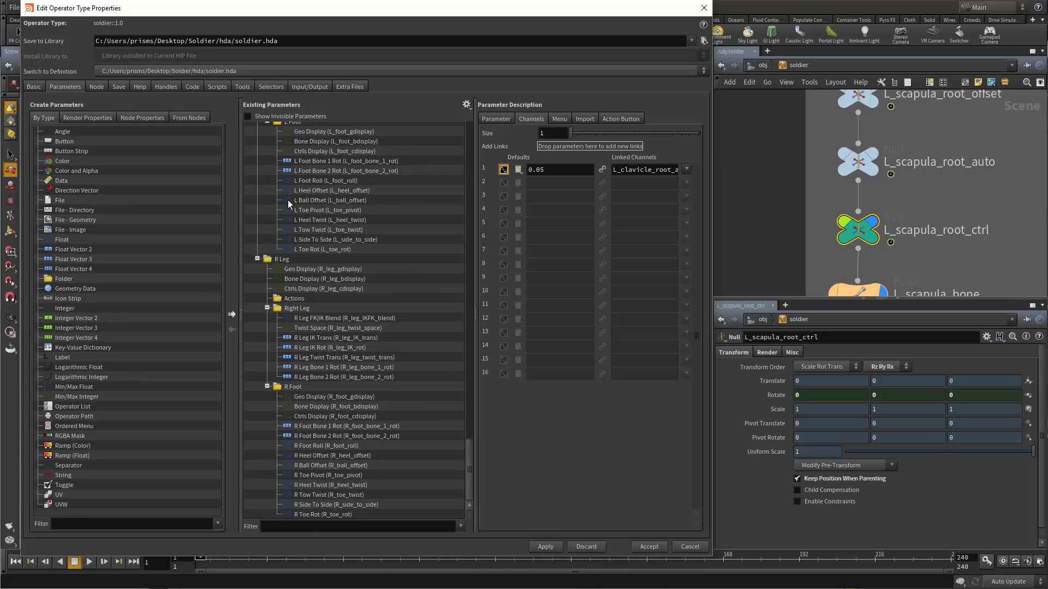
pyautogui.click(284, 180)
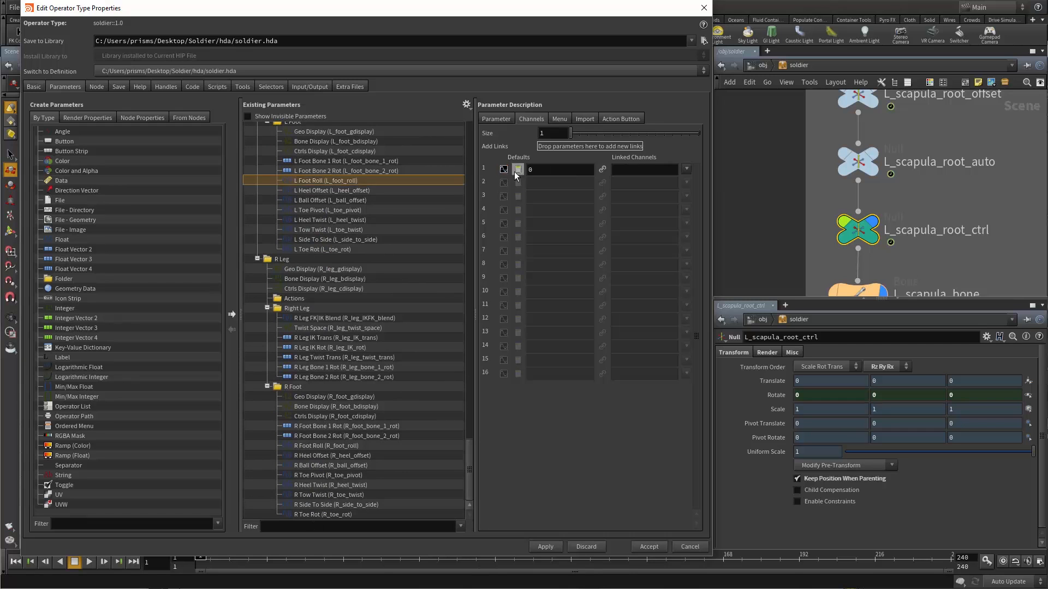
pyautogui.click(282, 191)
pyautogui.click(286, 202)
pyautogui.click(287, 211)
pyautogui.click(286, 220)
pyautogui.click(287, 231)
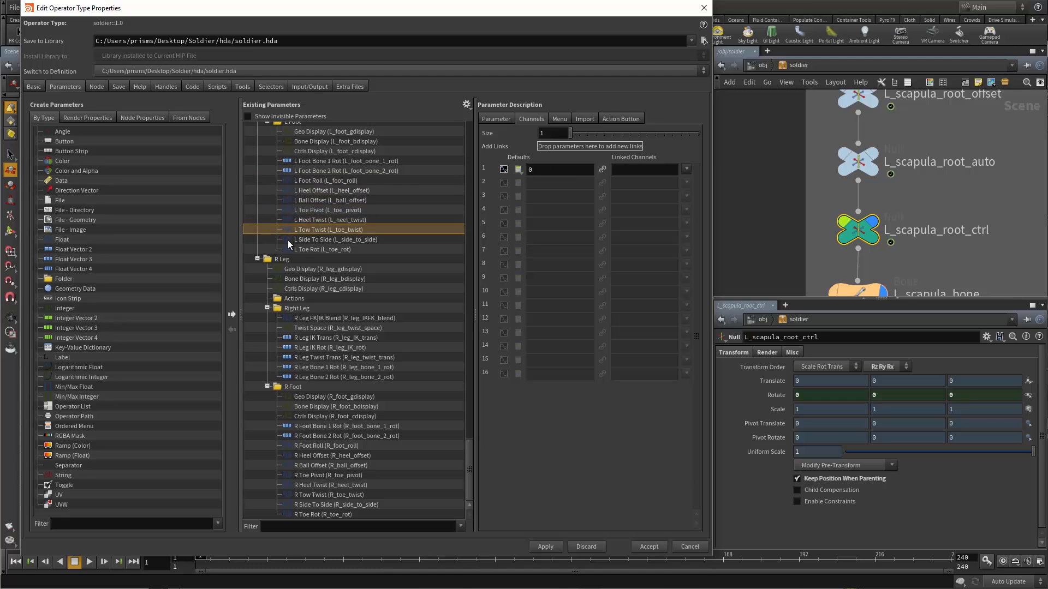
pyautogui.click(288, 240)
pyautogui.click(289, 249)
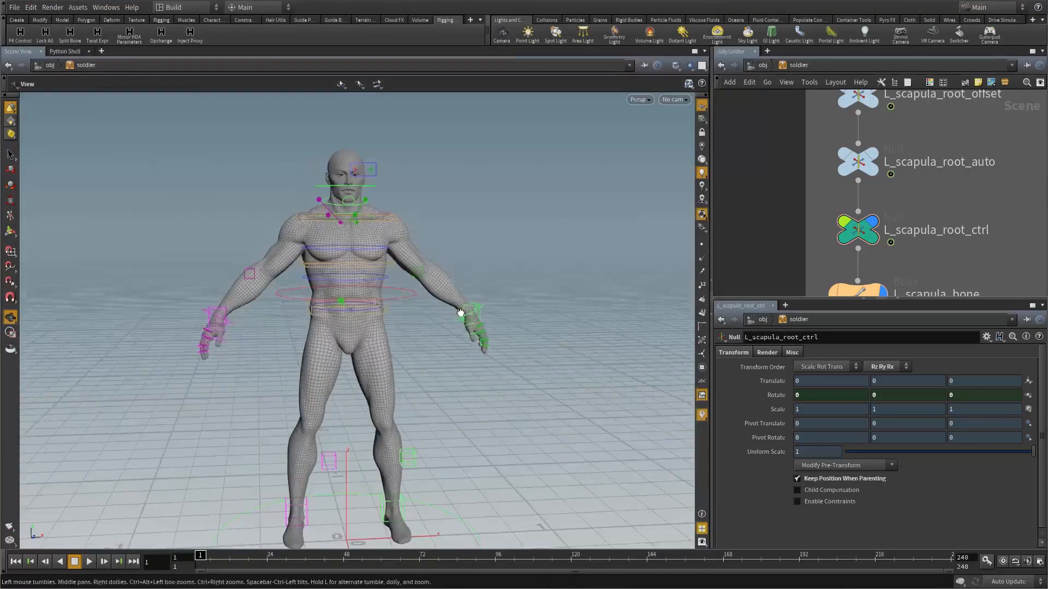
# Open the soldier asset's parameters, try the L Hand Splay slider at about 2.1, and revert it to its default.
pyautogui.moveTo(382, 316); pyautogui.dragTo(433, 317)
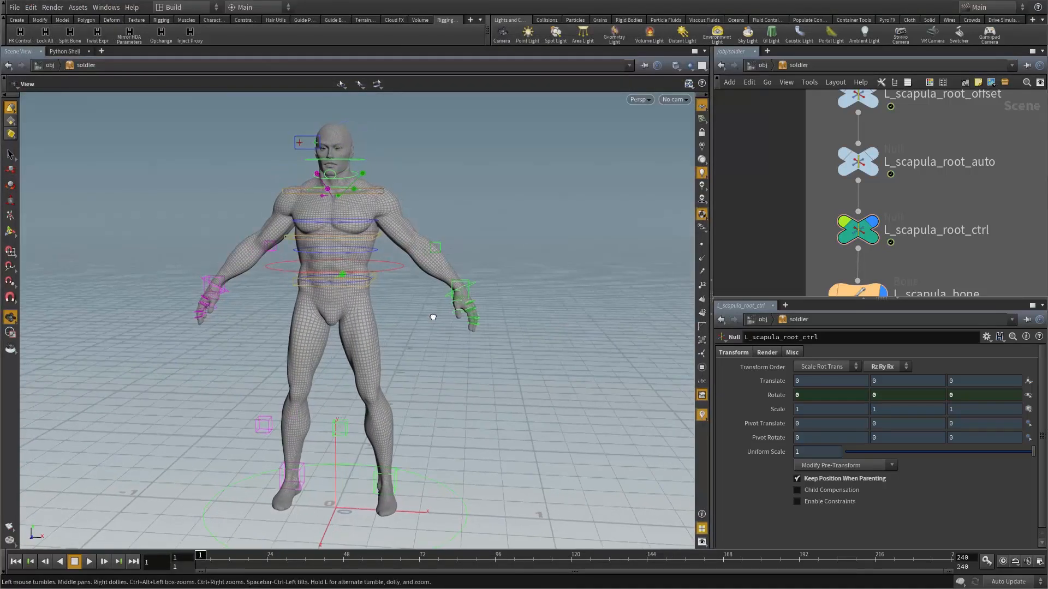
pyautogui.rightClick(783, 66)
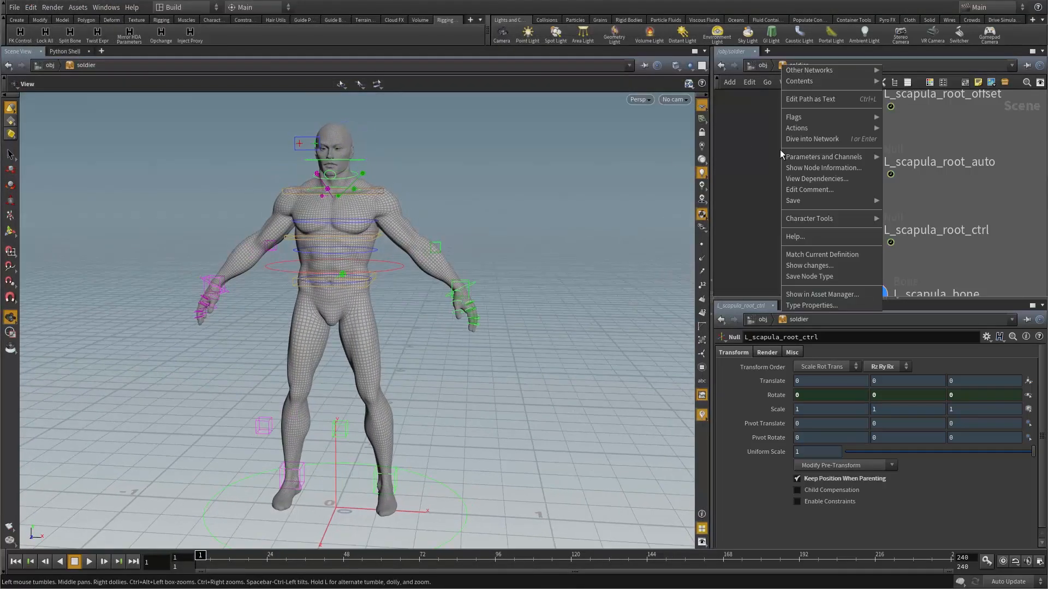
pyautogui.click(906, 157)
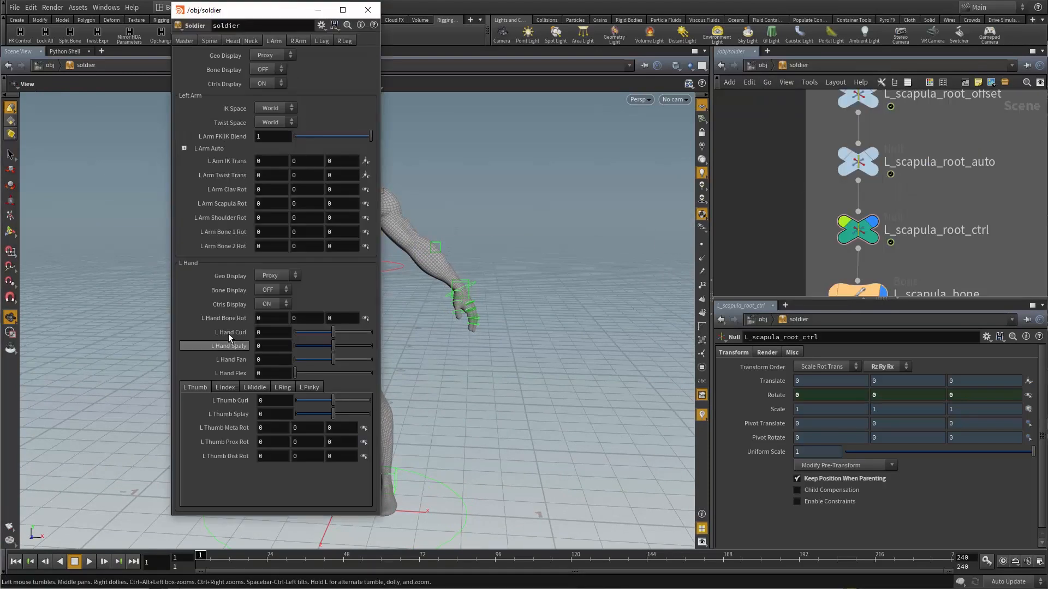
pyautogui.moveTo(334, 332)
pyautogui.mouseDown()
pyautogui.moveTo(348, 332)
pyautogui.moveTo(336, 333)
pyautogui.moveTo(341, 348)
pyautogui.mouseUp()
pyautogui.keyDown('ctrl'); pyautogui.middleClick(275, 332); pyautogui.keyUp('ctrl')
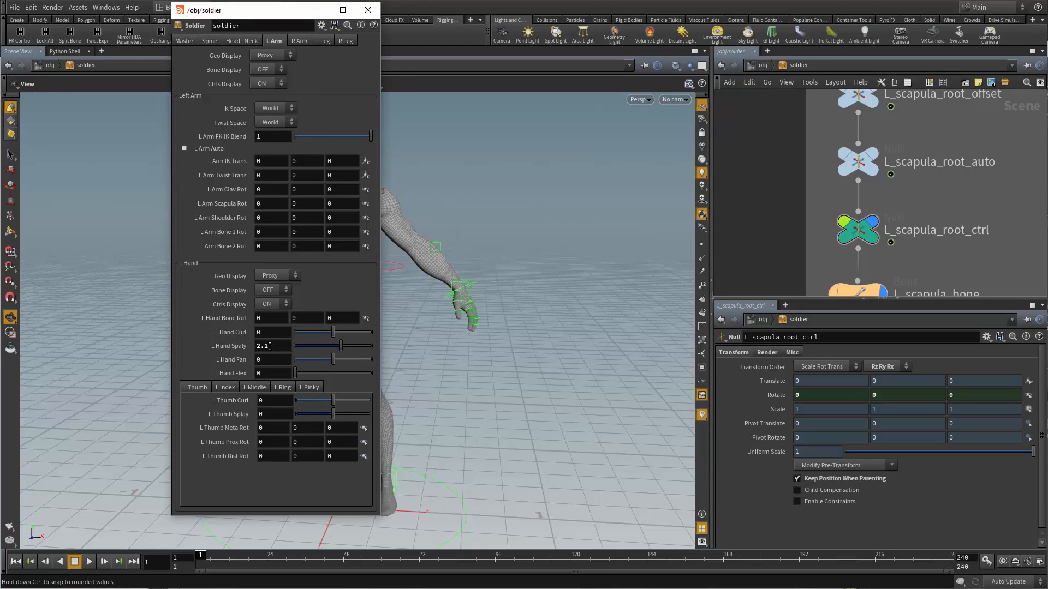
pyautogui.keyDown('ctrl'); pyautogui.middleClick(270, 346); pyautogui.keyUp('ctrl')
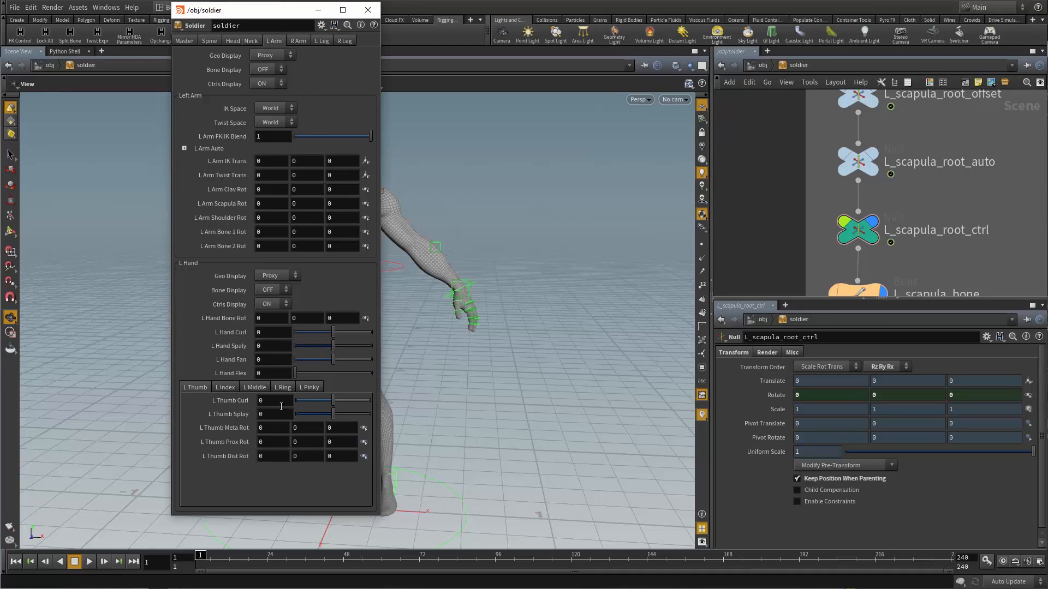
pyautogui.click(367, 10)
# View the channel and keyframe options, including auto scope, for L_scapula_root_ctrl's Translate parameter.
pyautogui.moveTo(493, 293); pyautogui.dragTo(428, 305)
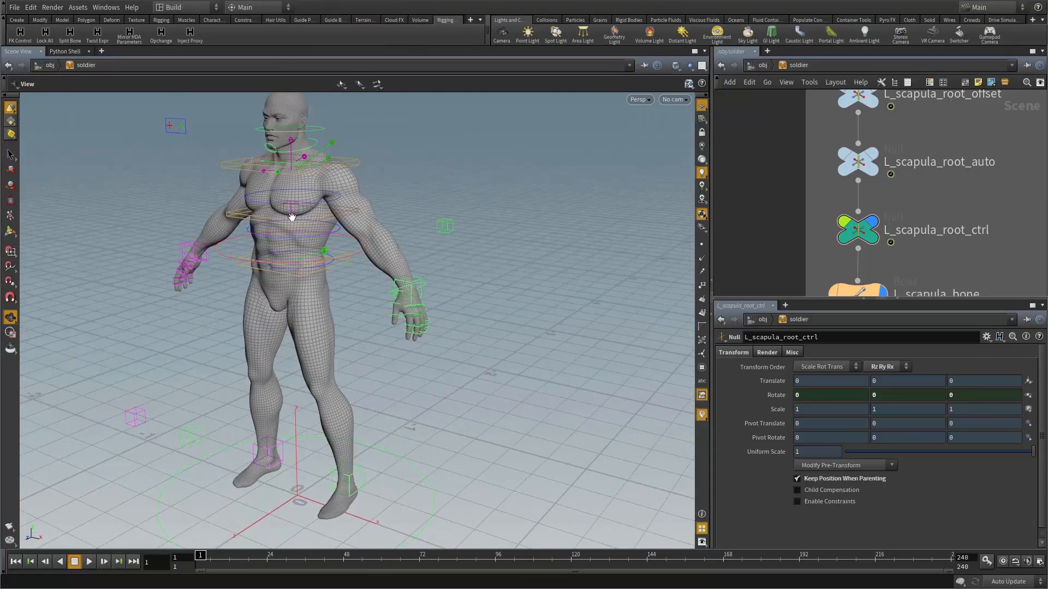
pyautogui.moveTo(340, 282); pyautogui.dragTo(394, 286)
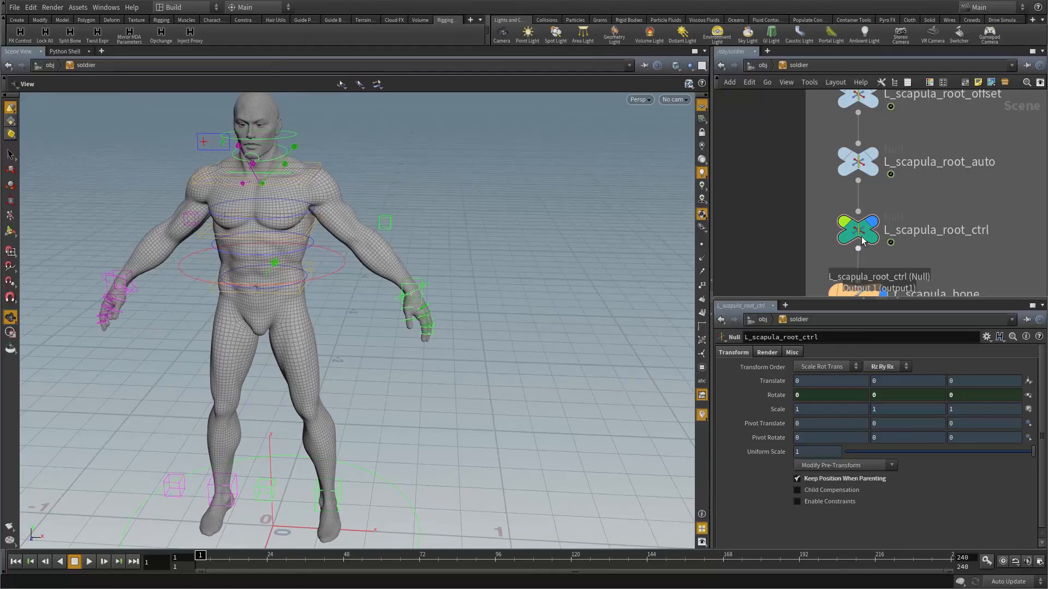
pyautogui.rightClick(726, 381)
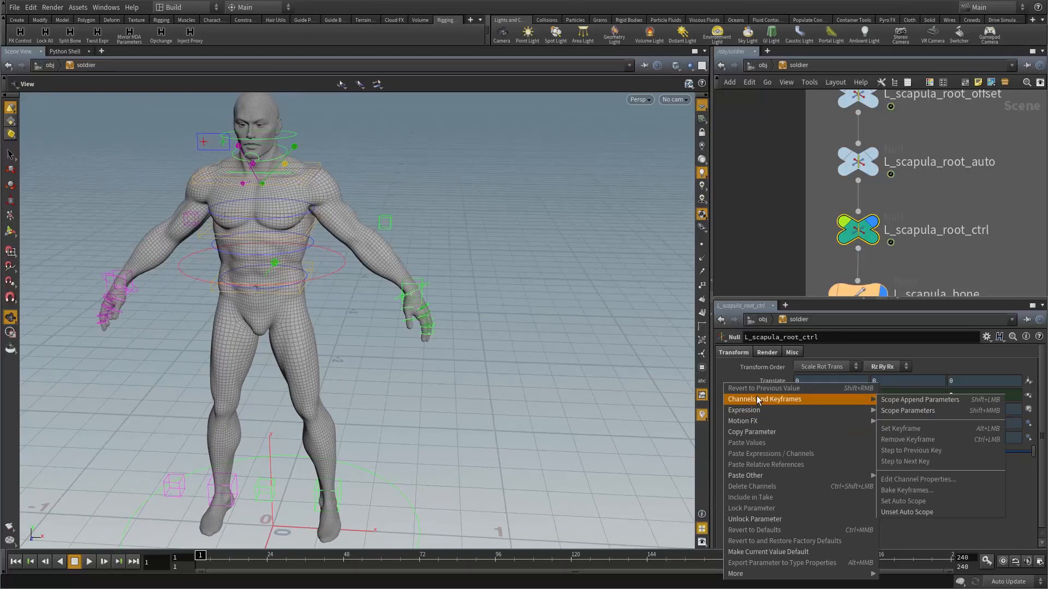
pyautogui.click(775, 225)
# Examine the rig's left hand and finger controls up close and the whole body's controls from several angles.
pyautogui.moveTo(422, 296); pyautogui.dragTo(498, 288)
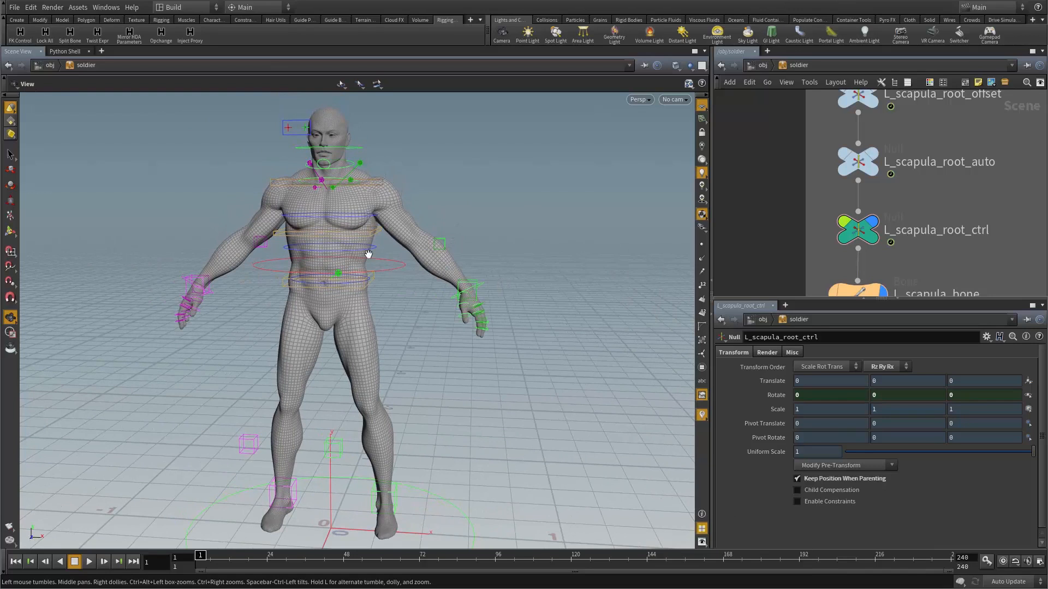
pyautogui.moveTo(369, 254); pyautogui.dragTo(398, 323)
pyautogui.moveTo(398, 322); pyautogui.dragTo(578, 291, button='right')
pyautogui.moveTo(577, 291); pyautogui.dragTo(409, 312, button='middle')
pyautogui.moveTo(409, 312); pyautogui.dragTo(435, 302, button='right')
pyautogui.moveTo(435, 302); pyautogui.dragTo(403, 269)
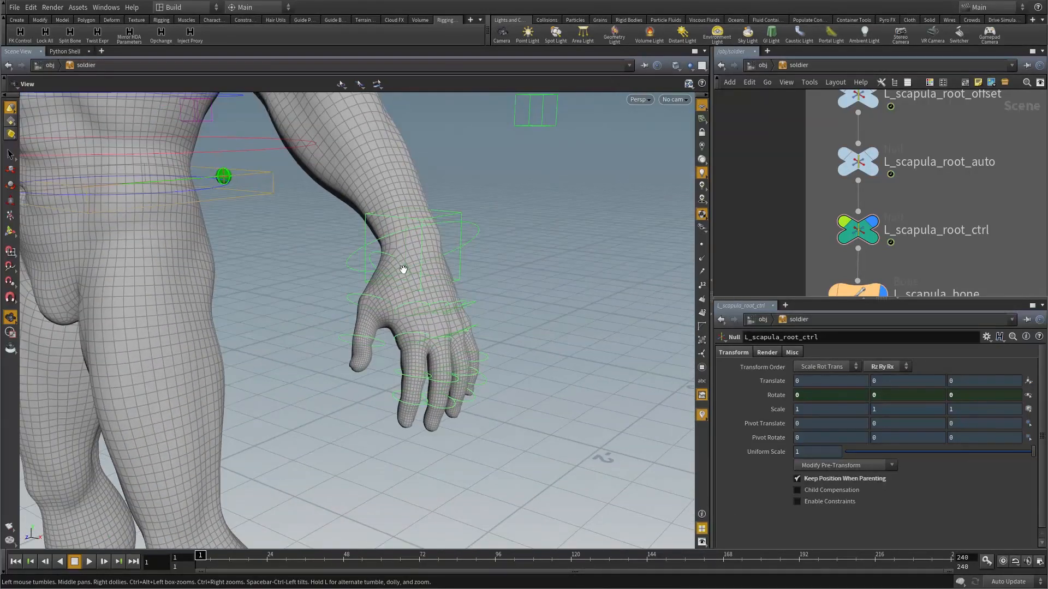
pyautogui.moveTo(451, 323)
pyautogui.mouseDown()
pyautogui.moveTo(395, 316)
pyautogui.moveTo(461, 322)
pyautogui.mouseUp()
pyautogui.moveTo(461, 322); pyautogui.dragTo(314, 355, button='right')
pyautogui.moveTo(376, 356); pyautogui.dragTo(420, 349, button='middle')
pyautogui.moveTo(420, 349); pyautogui.dragTo(393, 283, button='right')
pyautogui.moveTo(394, 284); pyautogui.dragTo(430, 289, button='middle')
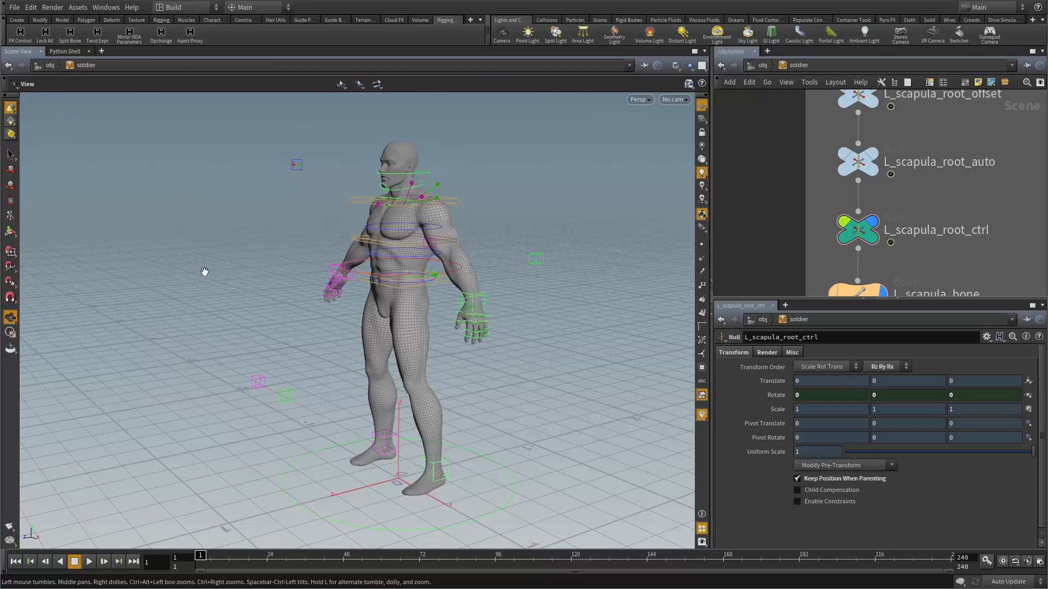
pyautogui.moveTo(475, 342); pyautogui.dragTo(351, 332)
pyautogui.moveTo(351, 332); pyautogui.dragTo(606, 283, button='right')
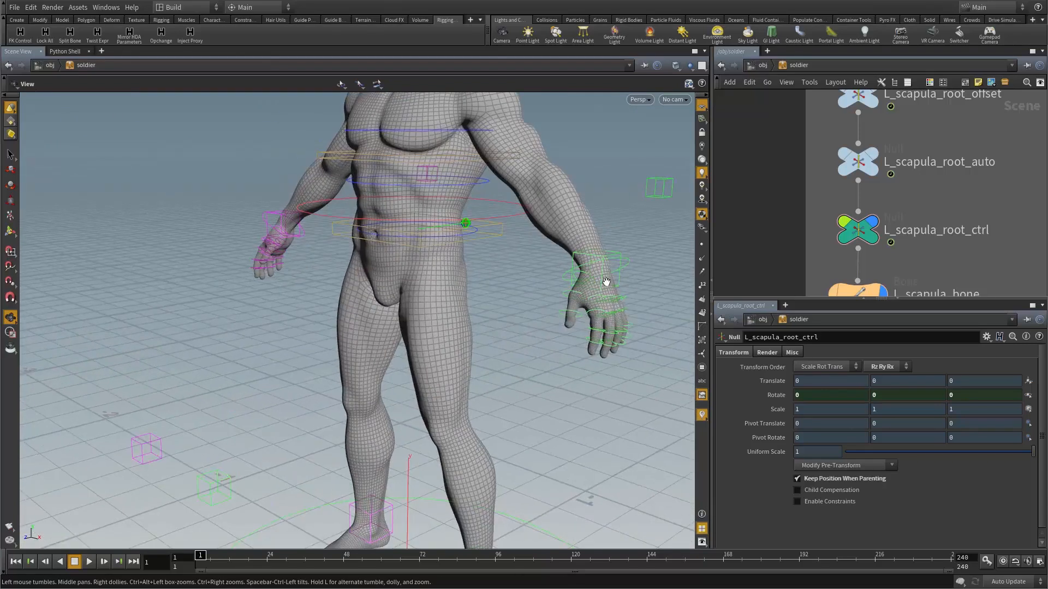
pyautogui.moveTo(587, 297); pyautogui.dragTo(348, 313, button='middle')
pyautogui.moveTo(348, 314); pyautogui.dragTo(406, 251)
pyautogui.moveTo(406, 251); pyautogui.dragTo(459, 318, button='middle')
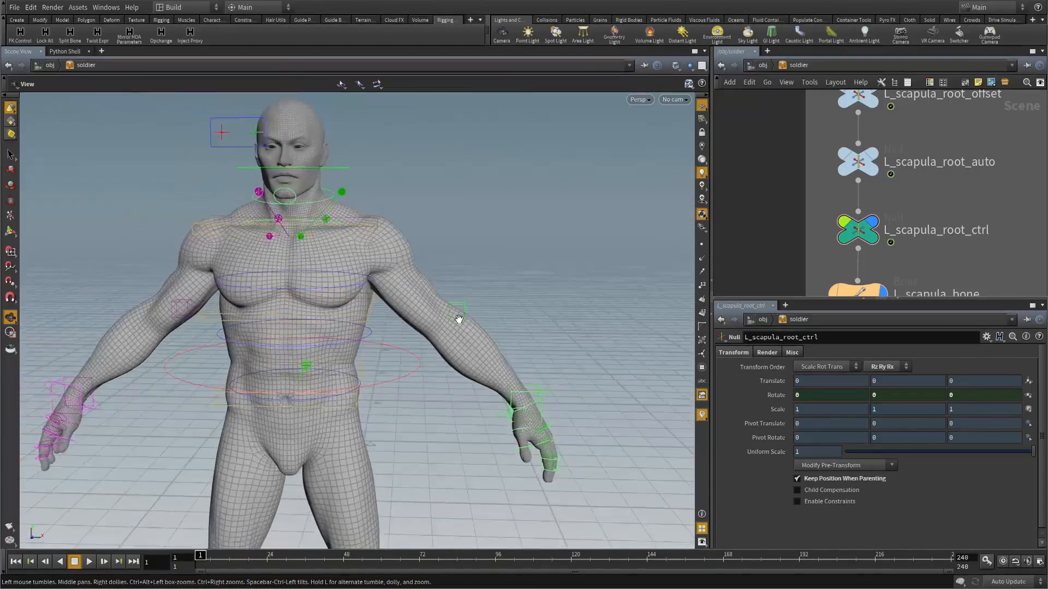
pyautogui.moveTo(458, 318); pyautogui.dragTo(491, 335)
# In the soldier's type properties, add a menu item with token 2 and label Detail to L Hand's Ctrls Display and accept the change.
pyautogui.rightClick(791, 66)
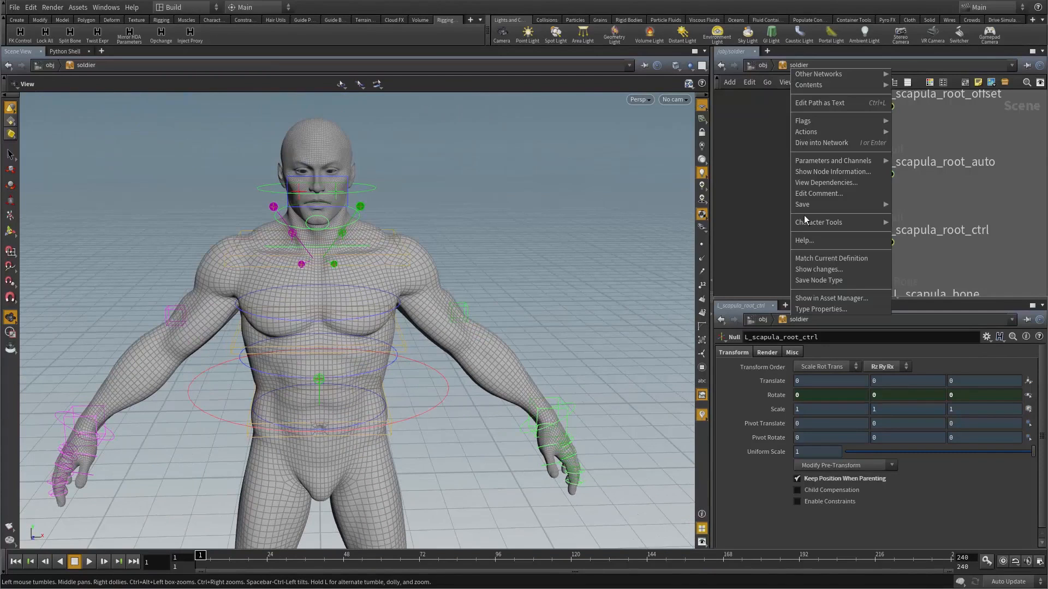
pyautogui.click(826, 309)
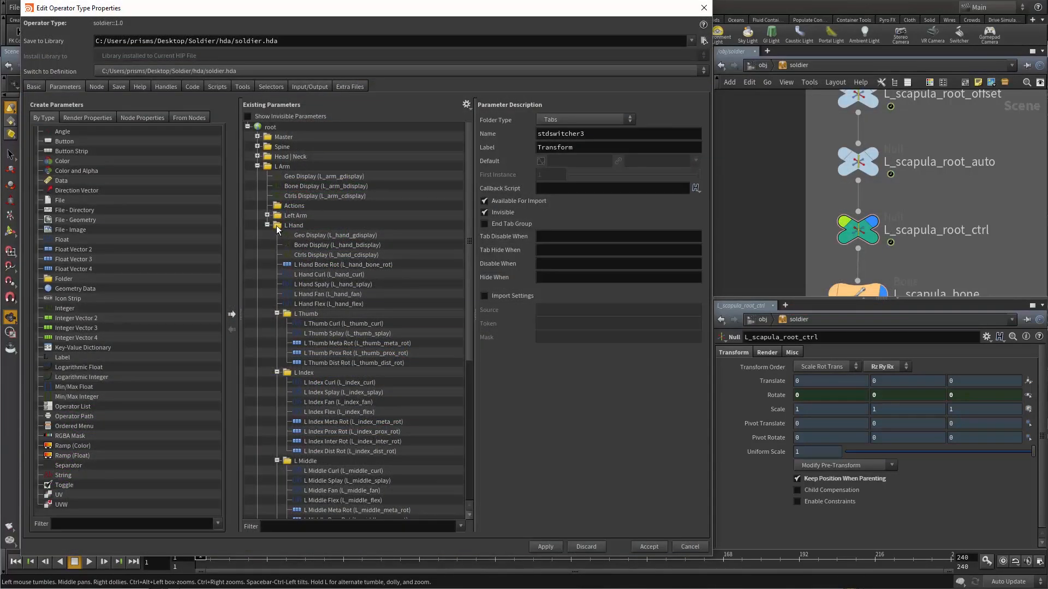
pyautogui.click(288, 225)
pyautogui.click(289, 236)
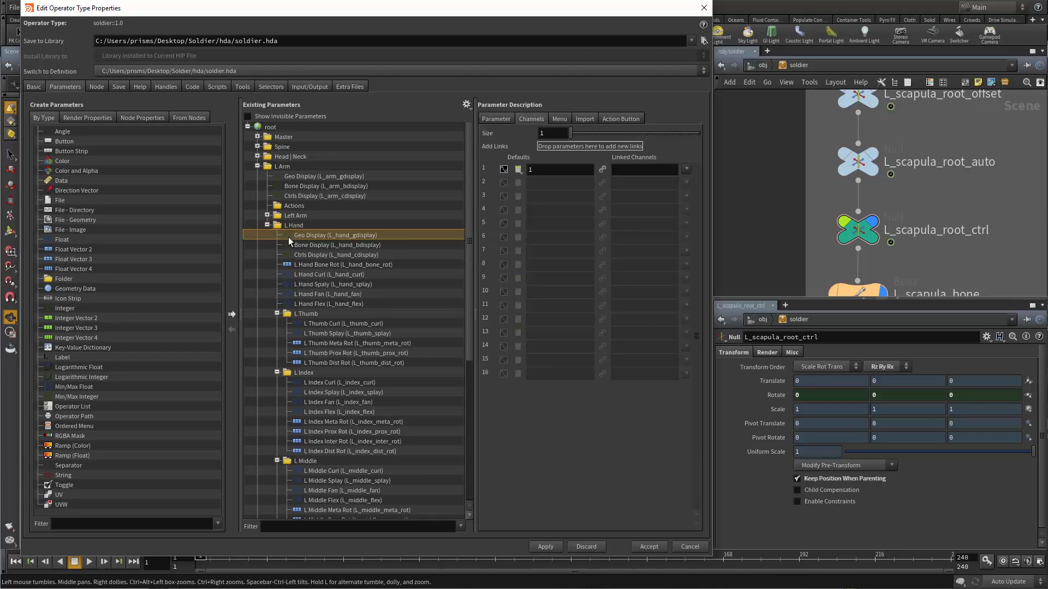
pyautogui.click(288, 246)
pyautogui.click(288, 255)
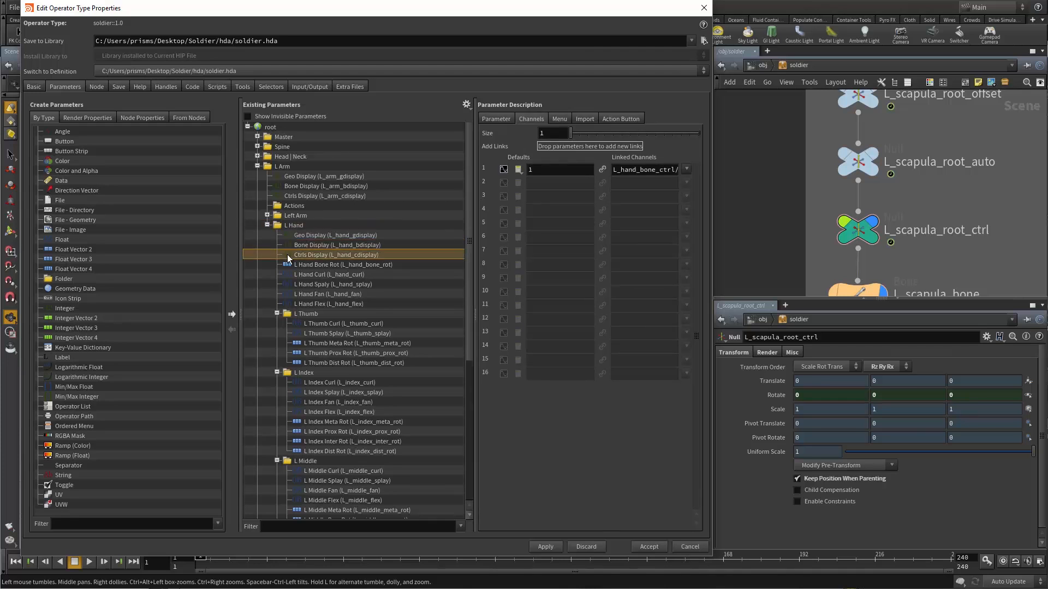
pyautogui.click(559, 119)
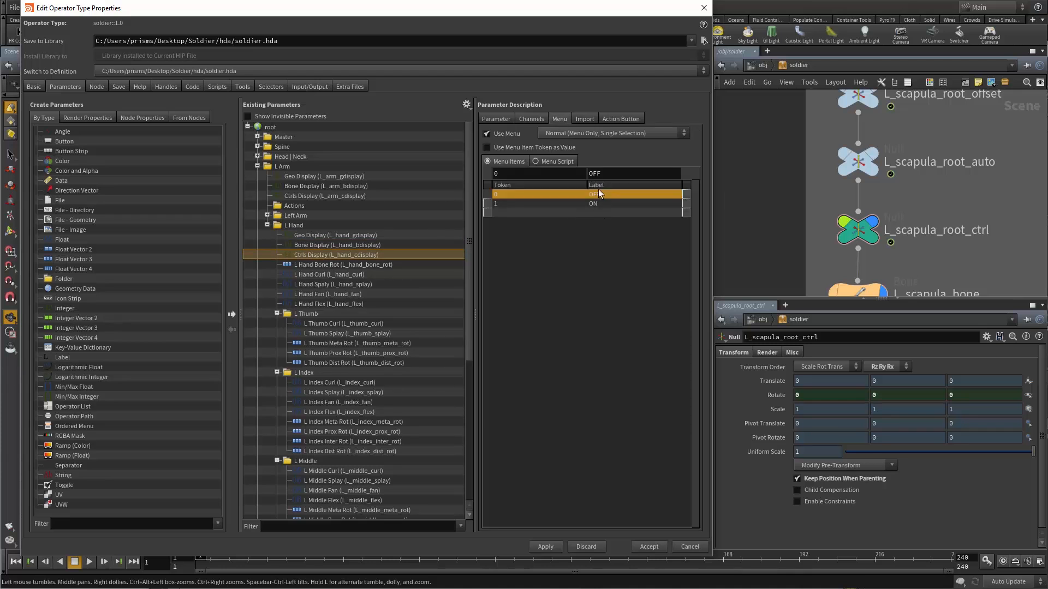
pyautogui.click(508, 212)
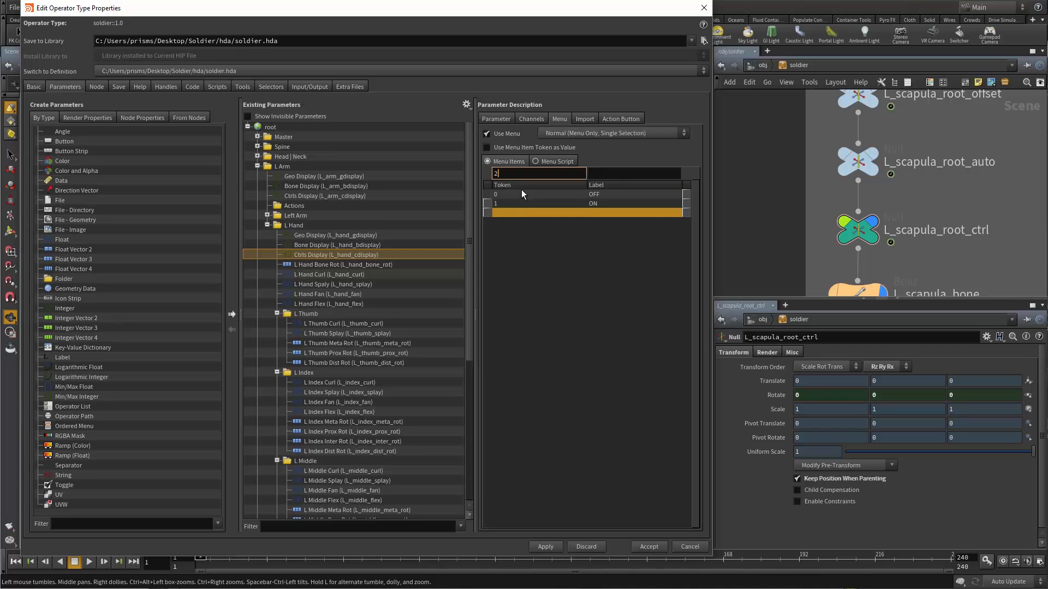
pyautogui.click(626, 175)
pyautogui.write('Detai')
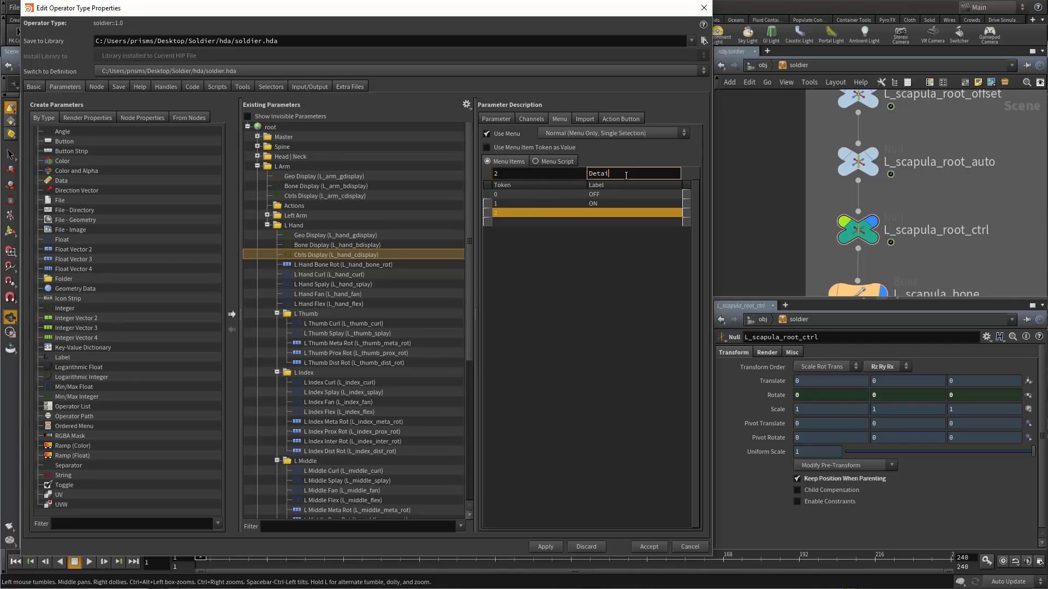
pyautogui.write('l')
pyautogui.press('Return')
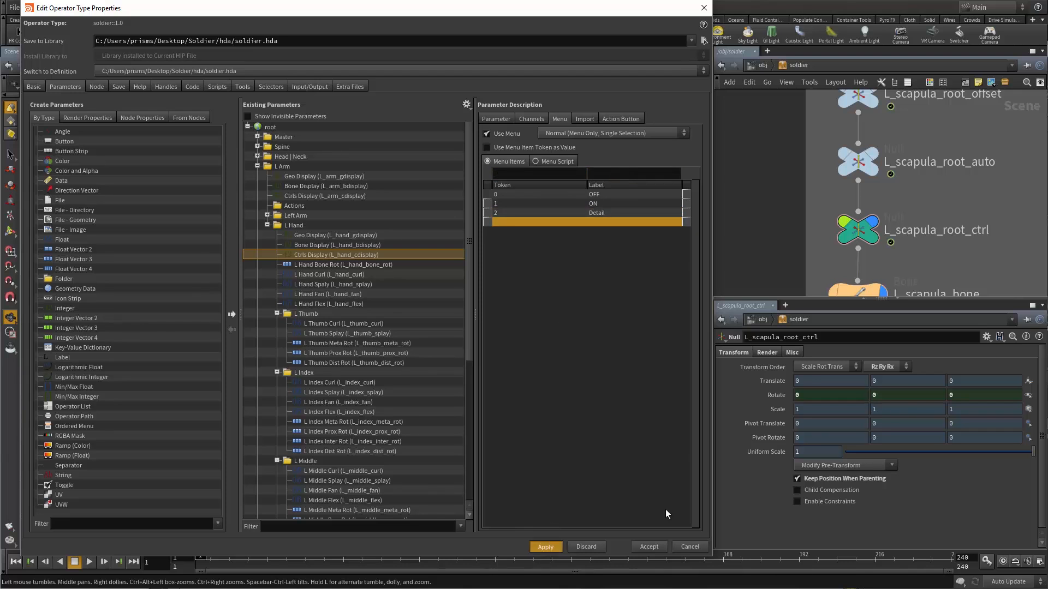
pyautogui.click(654, 546)
# Open the soldier asset's parameters and test L Hand's Ctrls Display with OFF, ON and Detail.
pyautogui.rightClick(790, 64)
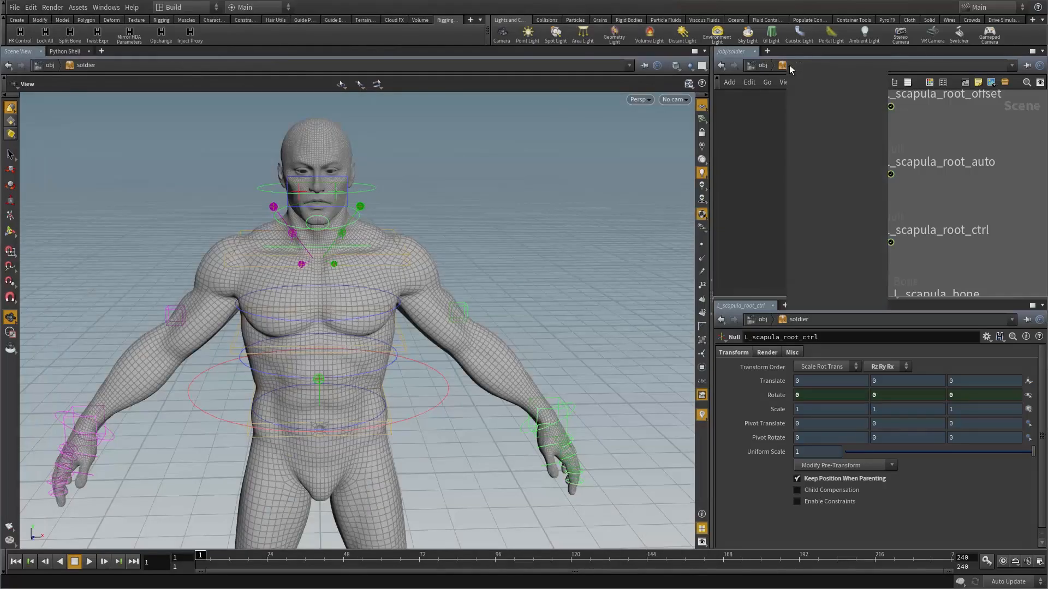
pyautogui.moveTo(844, 155)
pyautogui.click(908, 156)
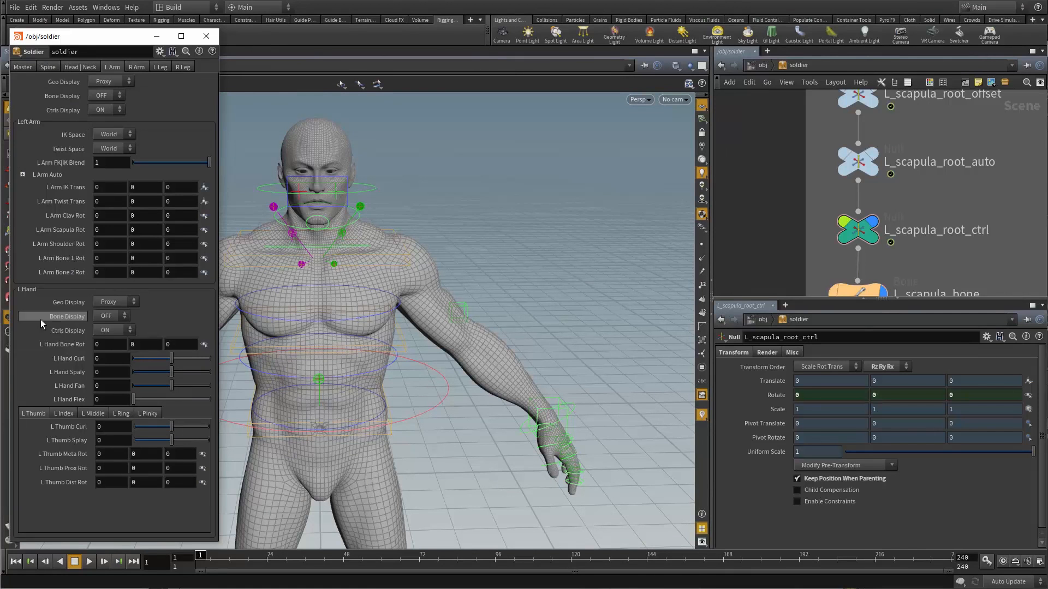
pyautogui.click(117, 330)
pyautogui.click(106, 341)
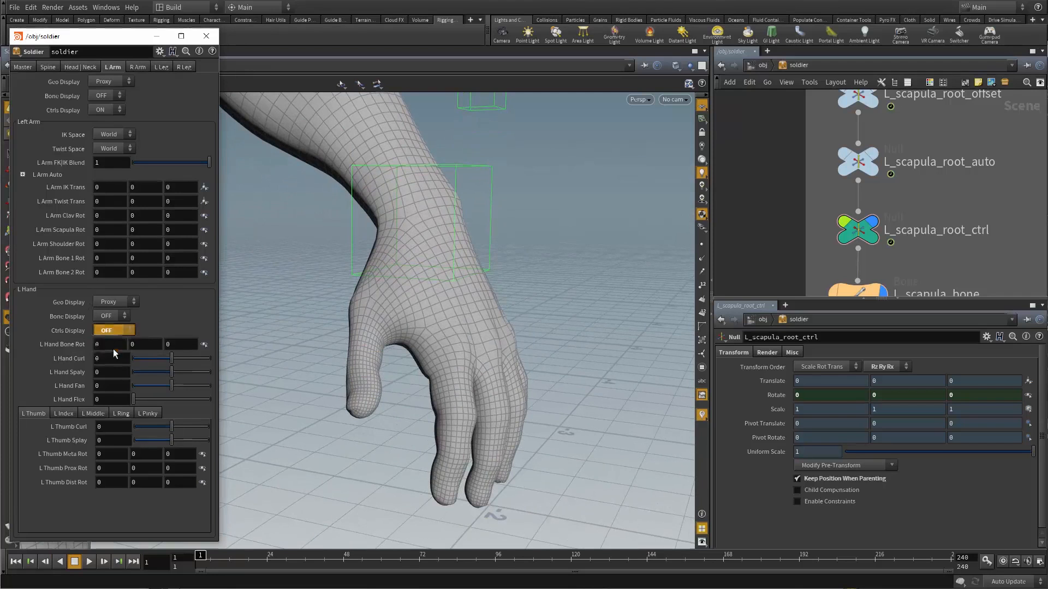
pyautogui.click(113, 351)
pyautogui.click(113, 331)
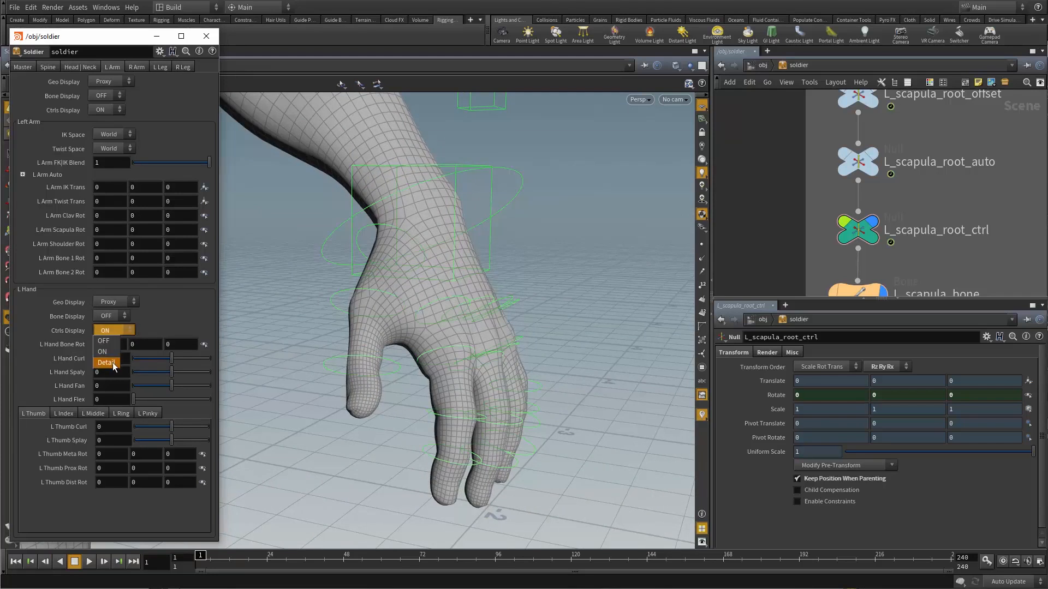
pyautogui.click(107, 364)
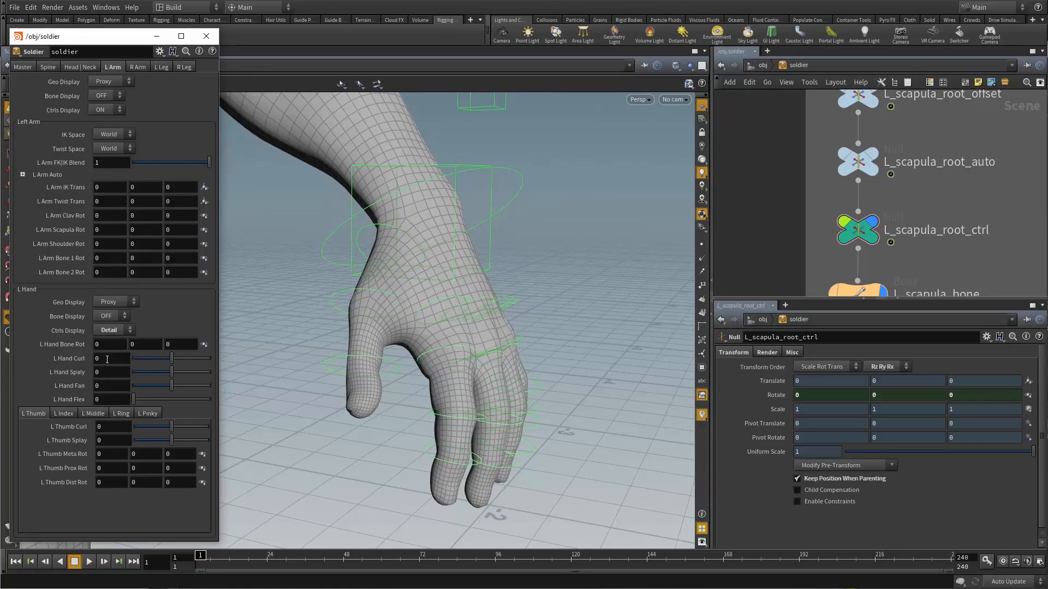
# Compare the left hand with its Ctrls Display set to OFF, and return the setting to ON.
pyautogui.click(120, 332)
pyautogui.click(108, 342)
pyautogui.moveTo(560, 282); pyautogui.dragTo(593, 284)
pyautogui.moveTo(460, 244); pyautogui.dragTo(494, 185)
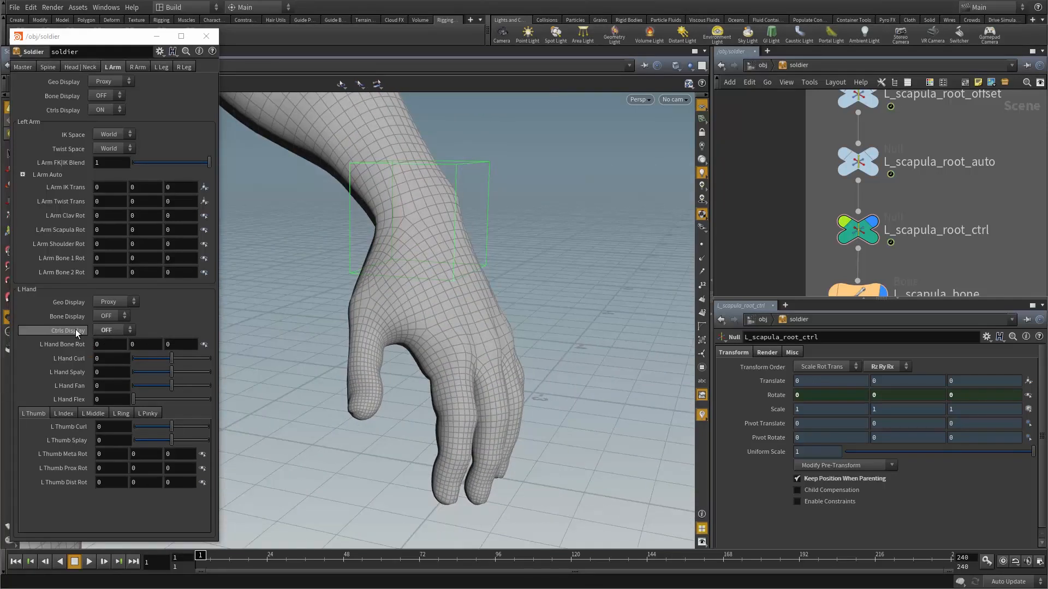
pyautogui.click(113, 330)
pyautogui.click(107, 345)
# Try rotating L_hand_bone_ctrl at the left wrist and undo the rotation.
pyautogui.press('r')
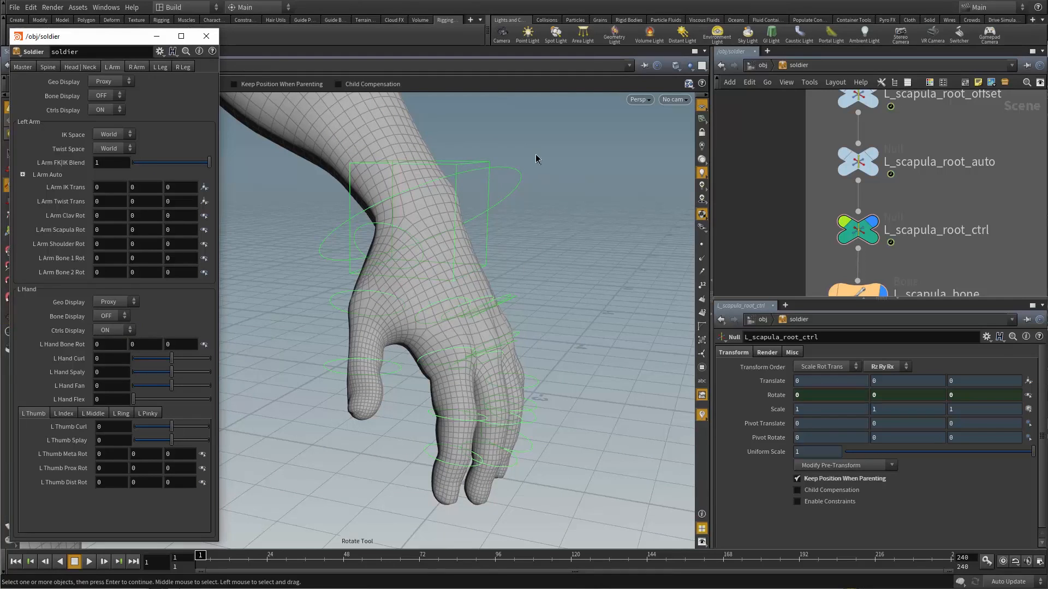
pyautogui.moveTo(525, 140); pyautogui.dragTo(516, 235)
pyautogui.moveTo(434, 244); pyautogui.dragTo(523, 467)
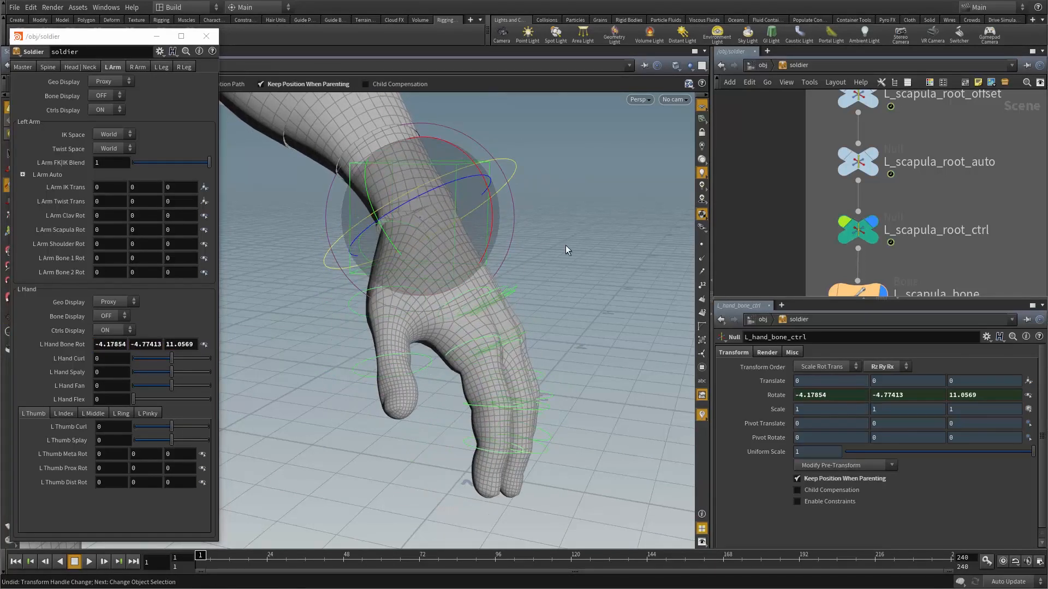
pyautogui.hotkey('ctrl', 'z')
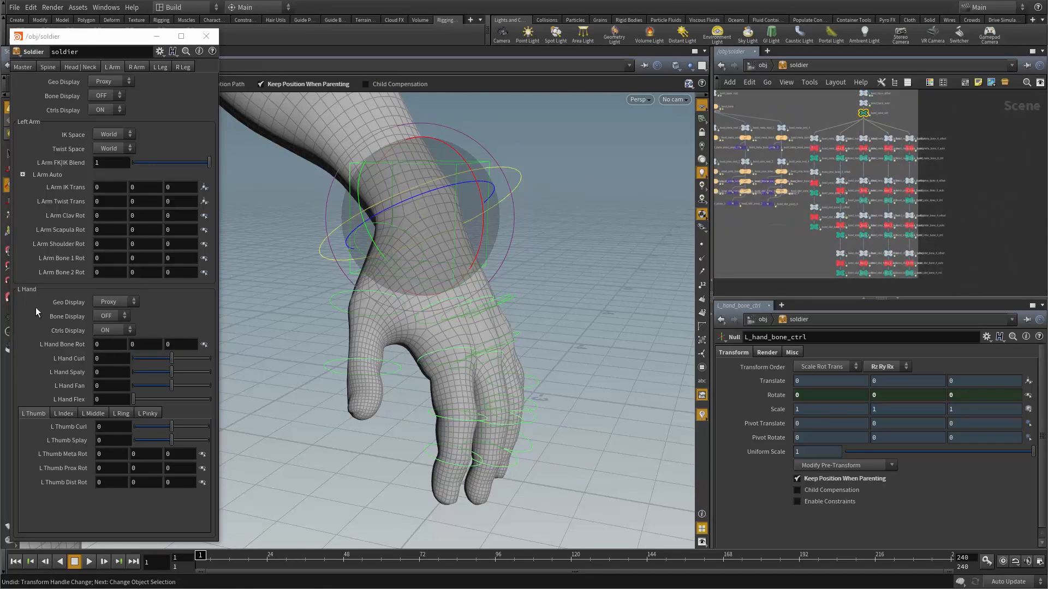
pyautogui.click(118, 330)
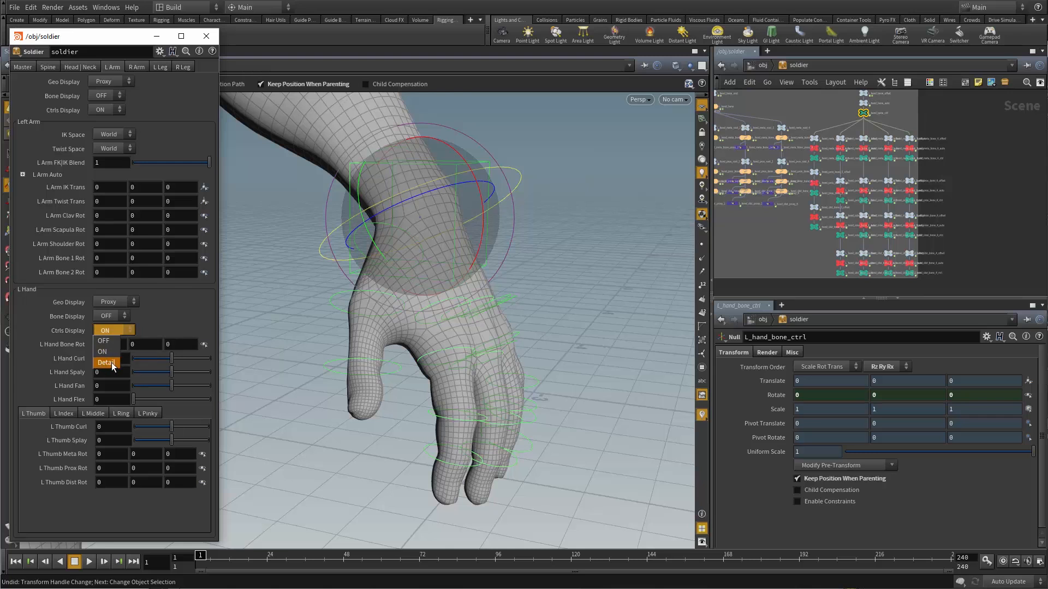
pyautogui.click(177, 320)
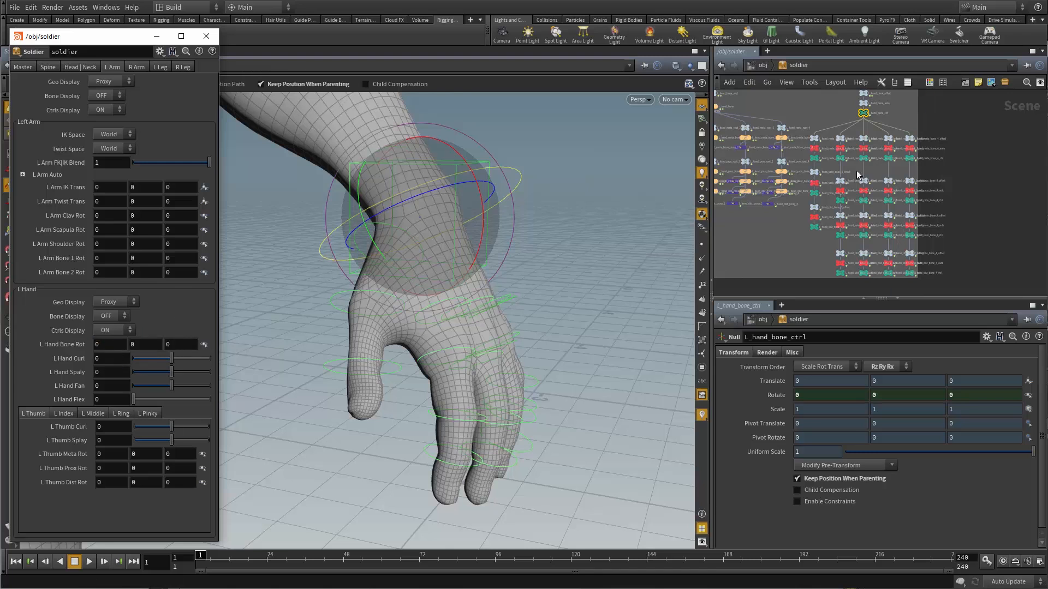
# Set L_hand_bone_ctrl's Display expression to if (ch("../L_hand_cdisplay") > 0, 1, 0).
pyautogui.scroll(5, 910, 174)
pyautogui.moveTo(886, 150); pyautogui.dragTo(893, 278, button='middle')
pyautogui.moveTo(788, 170); pyautogui.dragTo(804, 203, button='middle')
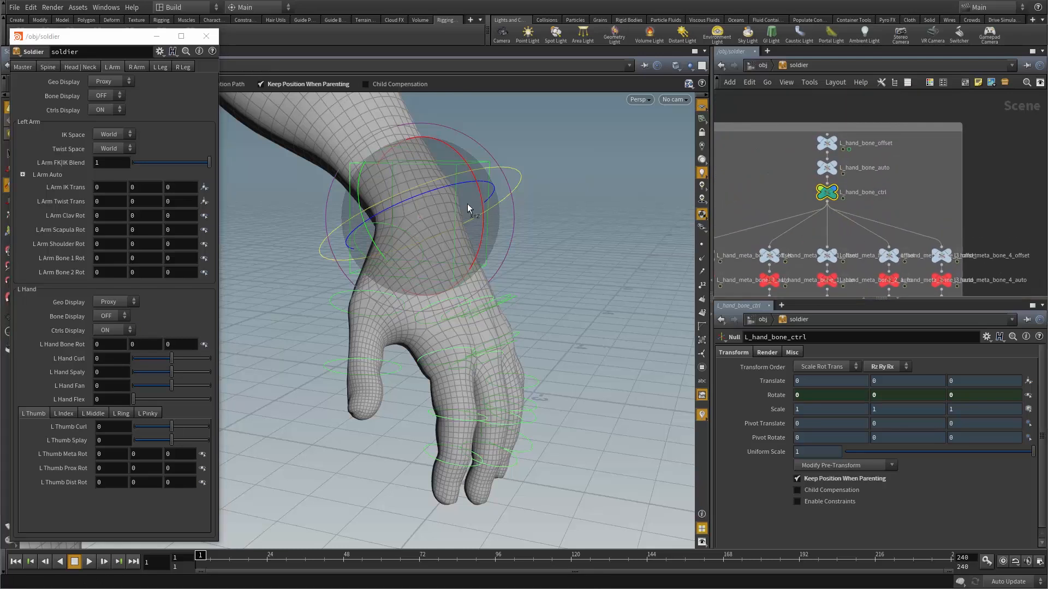
pyautogui.click(767, 352)
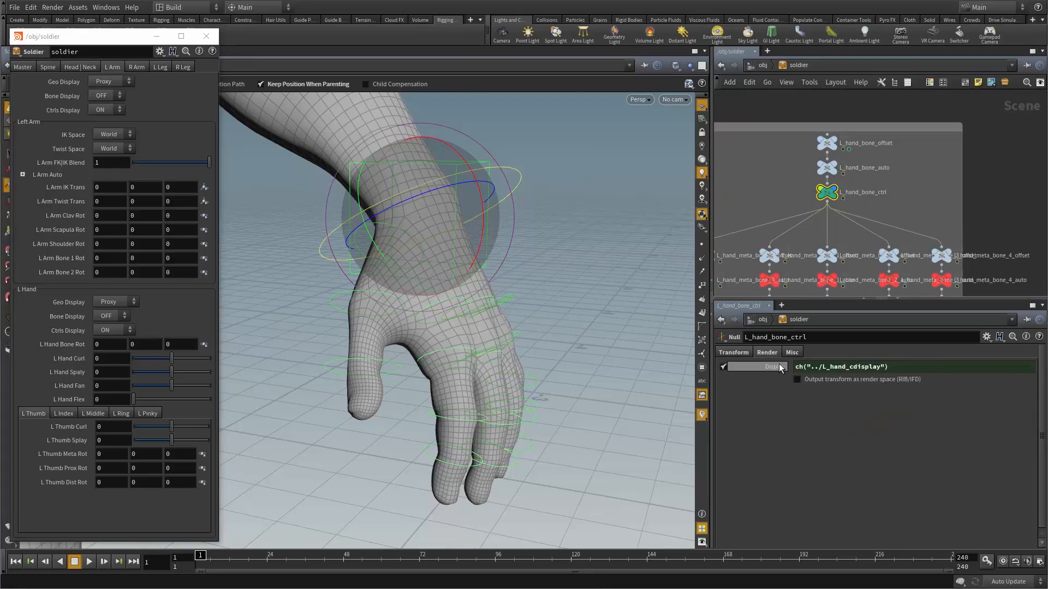
pyautogui.click(796, 368)
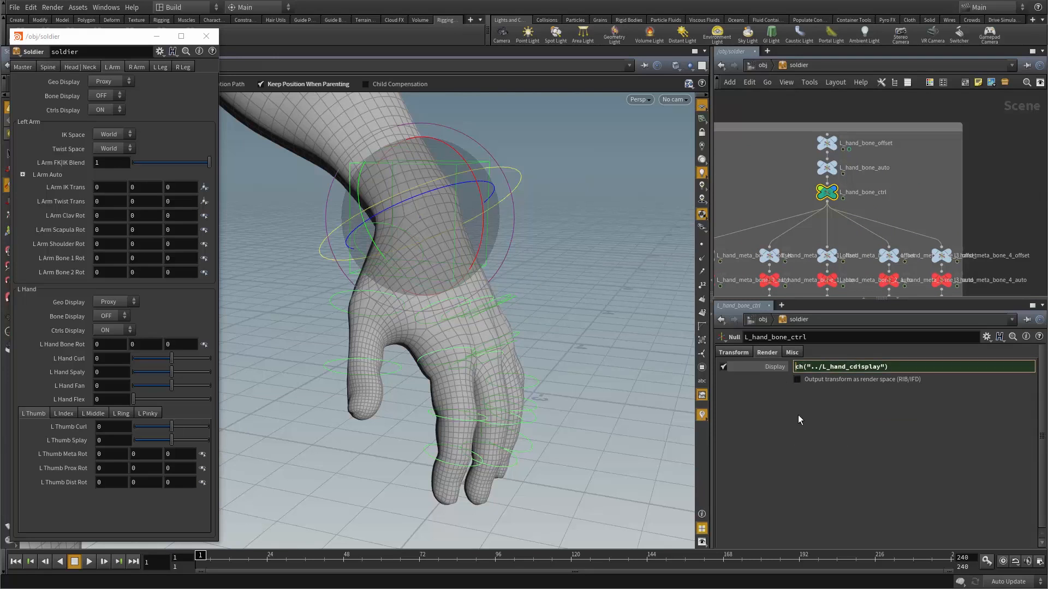
pyautogui.write('if (')
pyautogui.click(903, 367)
pyautogui.write('>0')
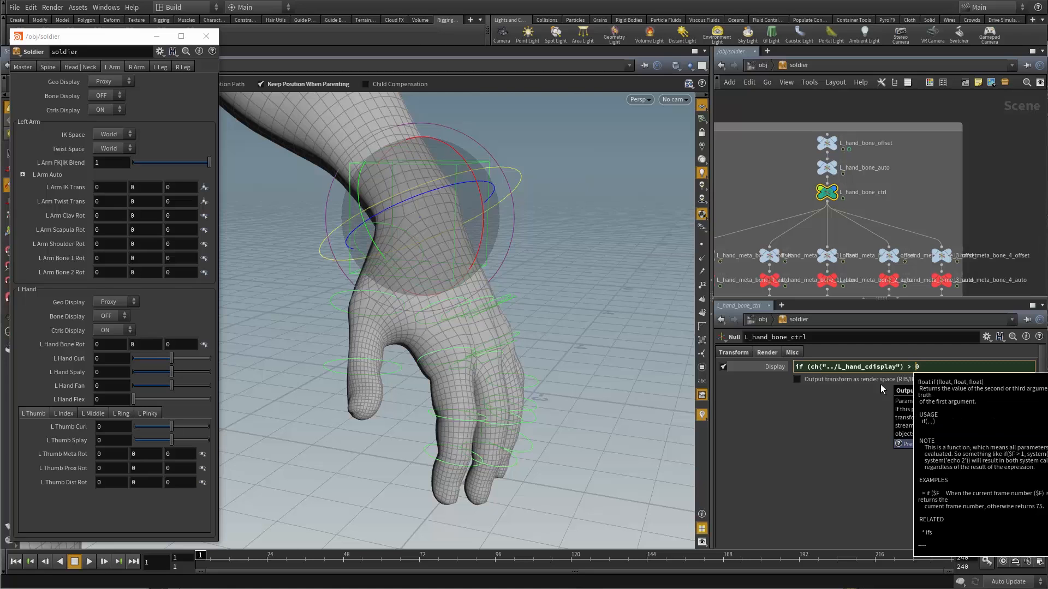
pyautogui.write(' , ')
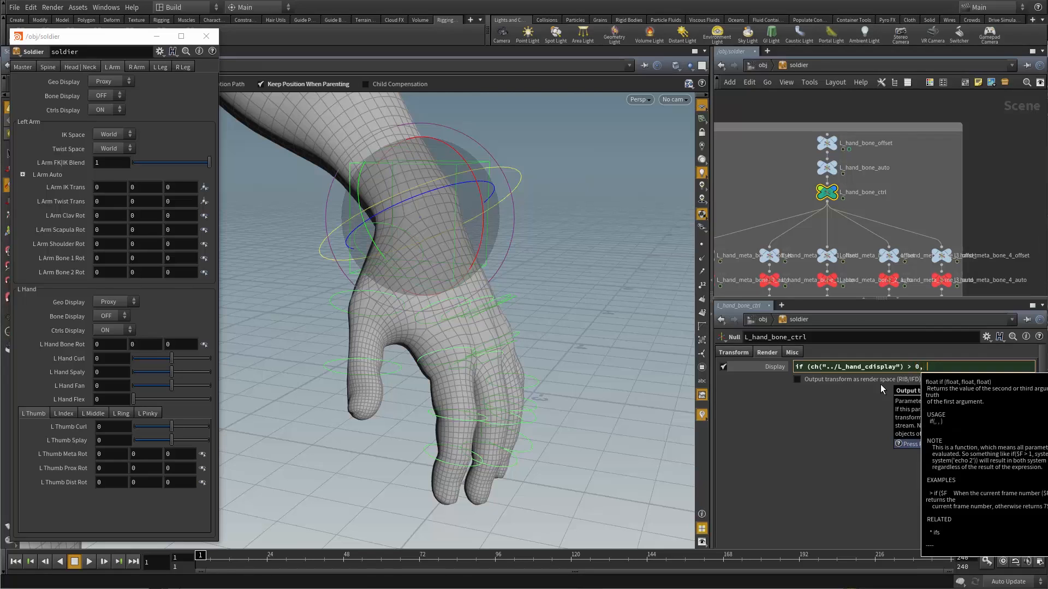
pyautogui.write('1, 0)')
pyautogui.press('Return')
pyautogui.click(723, 199)
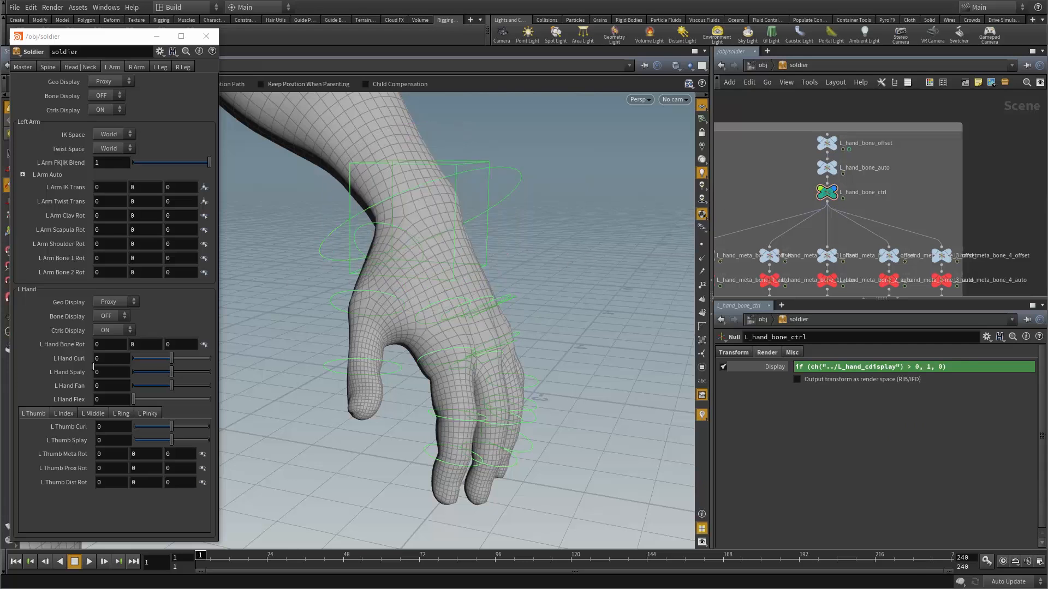
# Test L Hand's Ctrls Display with OFF and ON, and leave it on Detail.
pyautogui.click(116, 330)
pyautogui.click(109, 348)
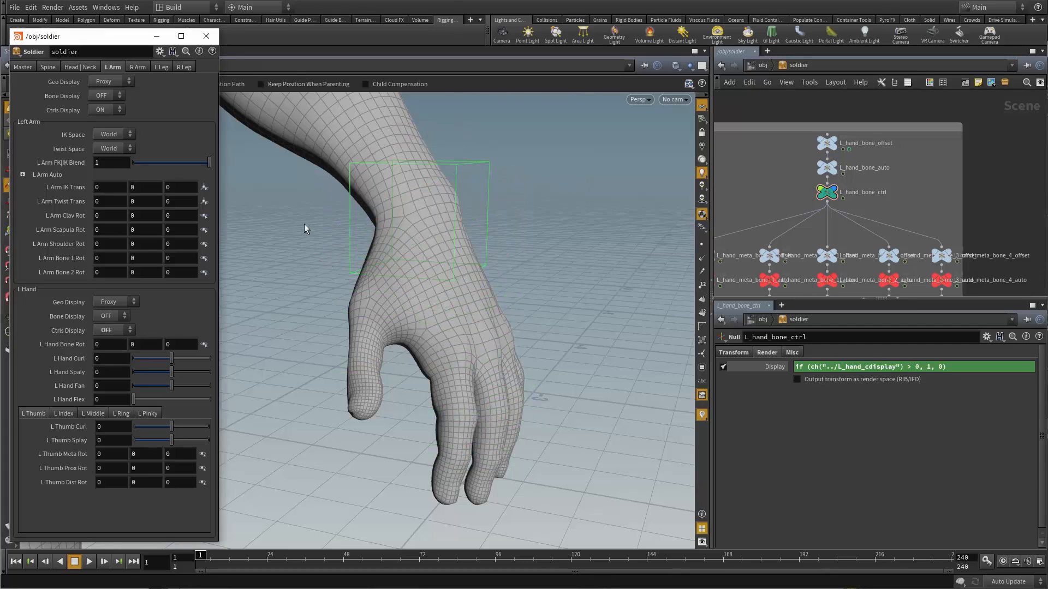
pyautogui.click(116, 330)
pyautogui.click(110, 344)
pyautogui.click(118, 331)
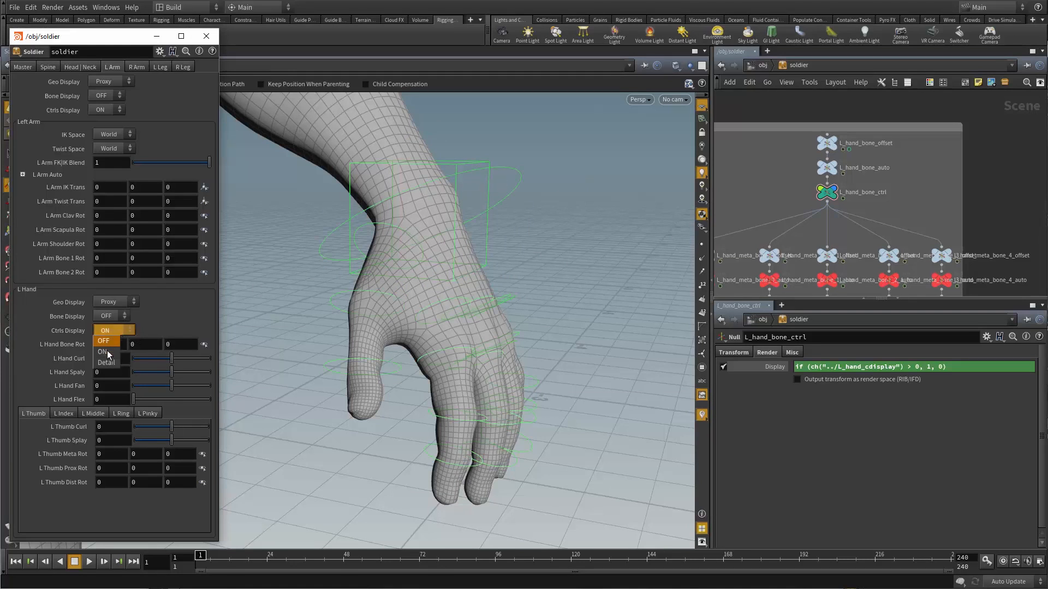
pyautogui.click(106, 364)
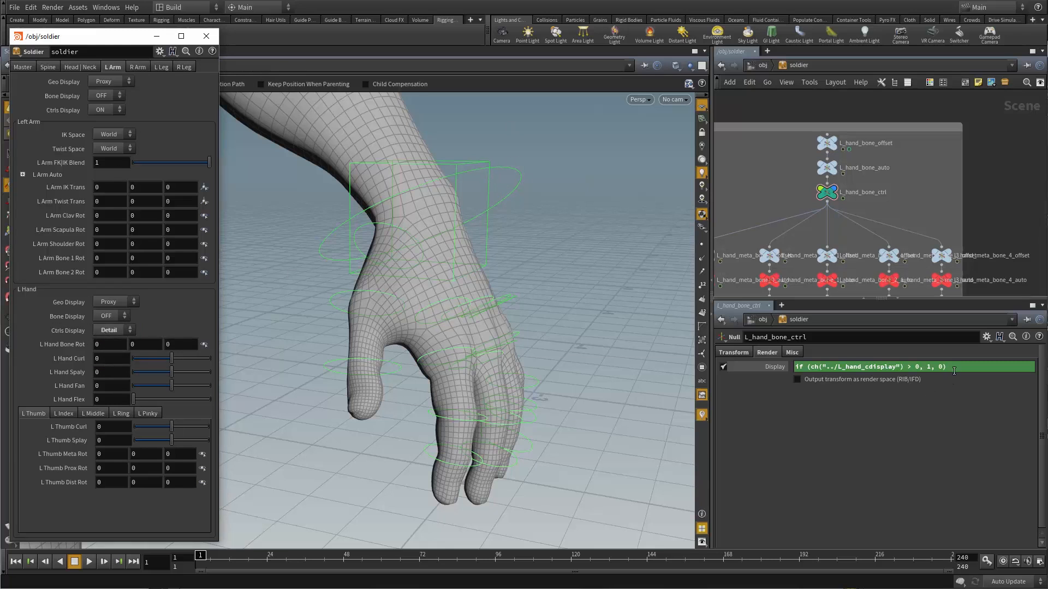
# Copy L_hand_bone_ctrl's Display expression to all left thumb and finger ctrl nodes, changed to if (ch("../L_hand_cdisplay") > 1, 1, 0).
pyautogui.moveTo(962, 368); pyautogui.dragTo(788, 414)
pyautogui.hotkey('ctrl', 'c')
pyautogui.scroll(-4, 755, 187)
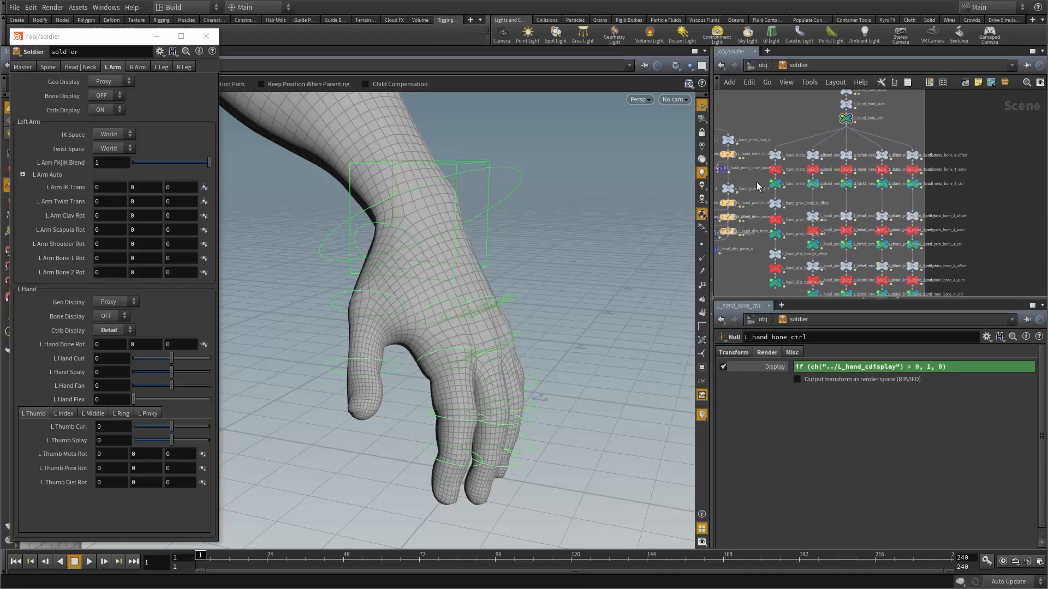
pyautogui.moveTo(757, 187); pyautogui.dragTo(922, 198)
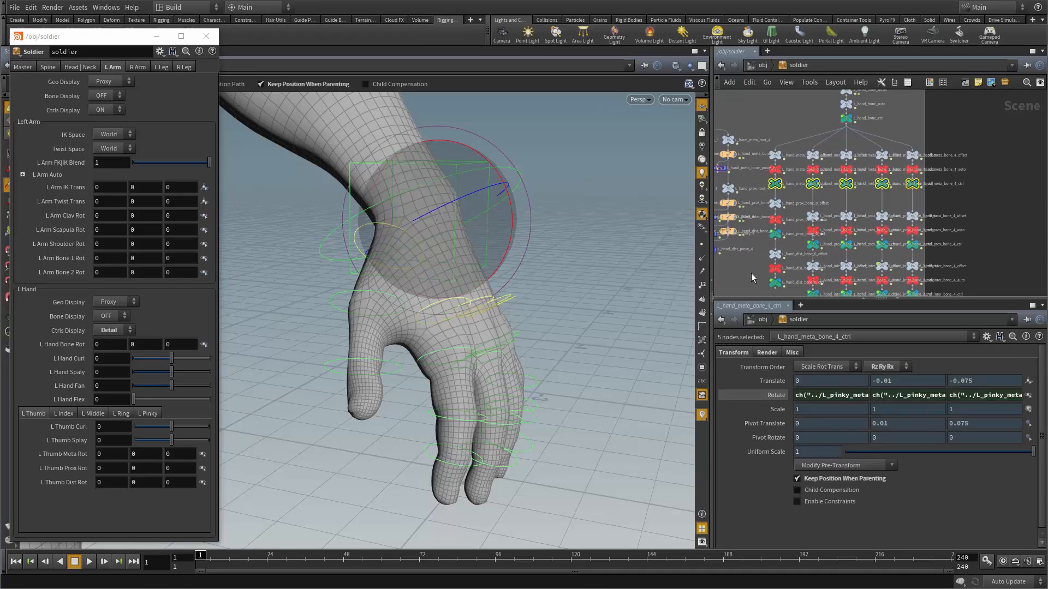
pyautogui.moveTo(752, 278); pyautogui.dragTo(748, 246, button='middle')
pyautogui.keyDown('shift'); pyautogui.click(772, 204); pyautogui.keyUp('shift')
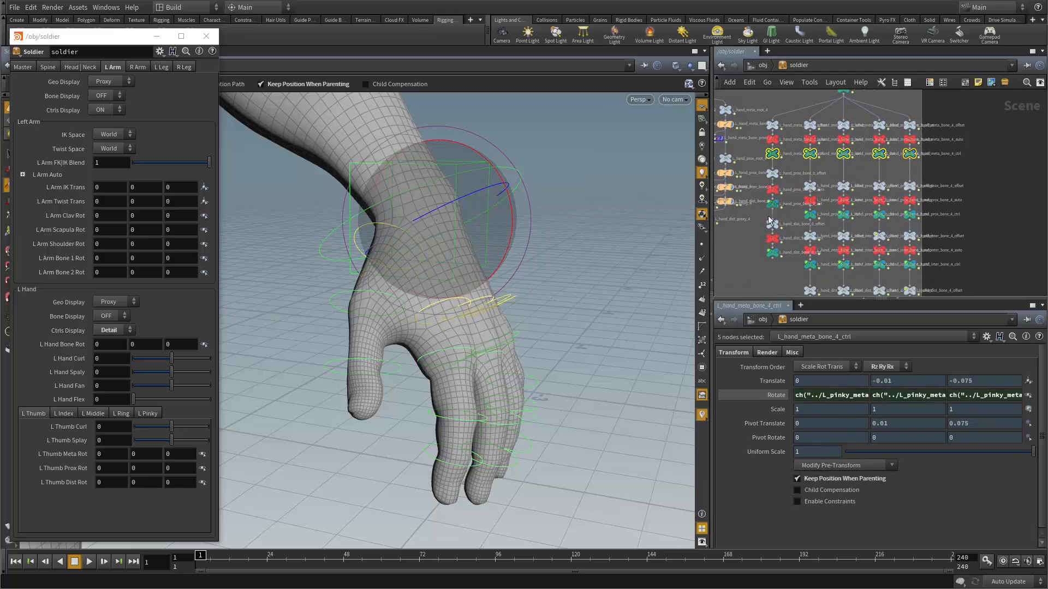
pyautogui.keyDown('shift'); pyautogui.click(775, 260); pyautogui.keyUp('shift')
pyautogui.moveTo(787, 290); pyautogui.dragTo(721, 256, button='middle')
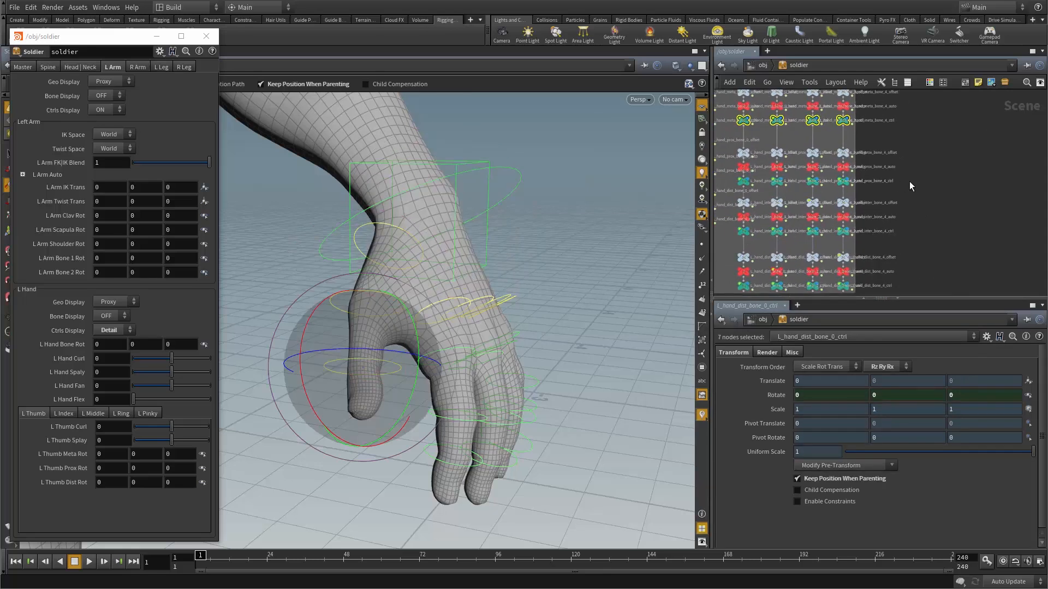
pyautogui.keyDown('shift'); pyautogui.moveTo(909, 181); pyautogui.dragTo(738, 191); pyautogui.keyUp('shift')
pyautogui.keyDown('shift'); pyautogui.moveTo(937, 234); pyautogui.dragTo(737, 239); pyautogui.keyUp('shift')
pyautogui.moveTo(909, 261); pyautogui.dragTo(919, 222, button='middle')
pyautogui.keyDown('shift'); pyautogui.moveTo(944, 245); pyautogui.dragTo(742, 248); pyautogui.keyUp('shift')
pyautogui.keyDown('alt'); pyautogui.moveTo(518, 385); pyautogui.dragTo(434, 381); pyautogui.keyUp('alt')
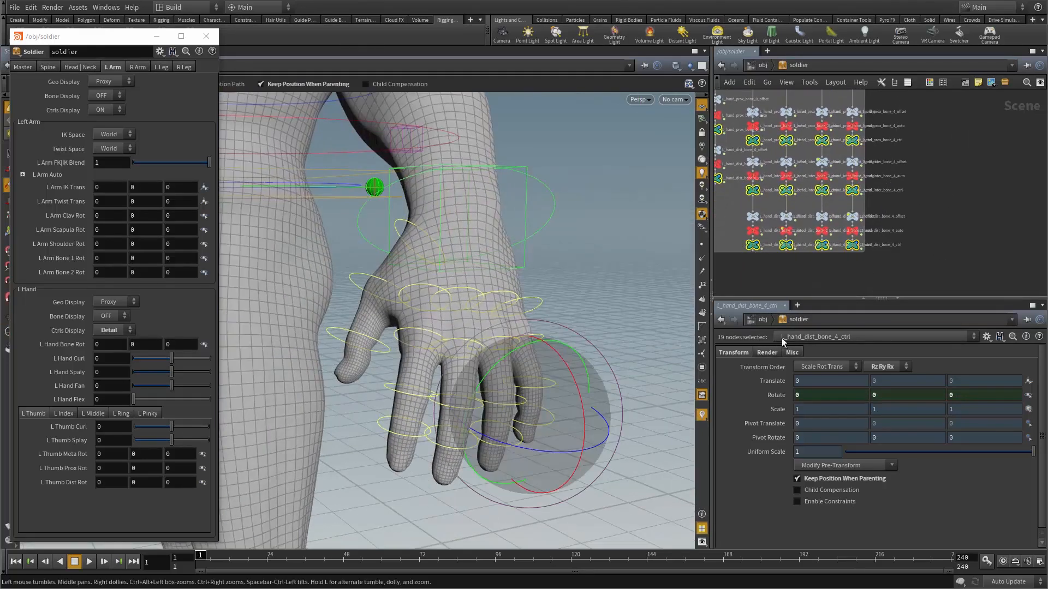
pyautogui.click(767, 351)
pyautogui.click(765, 365)
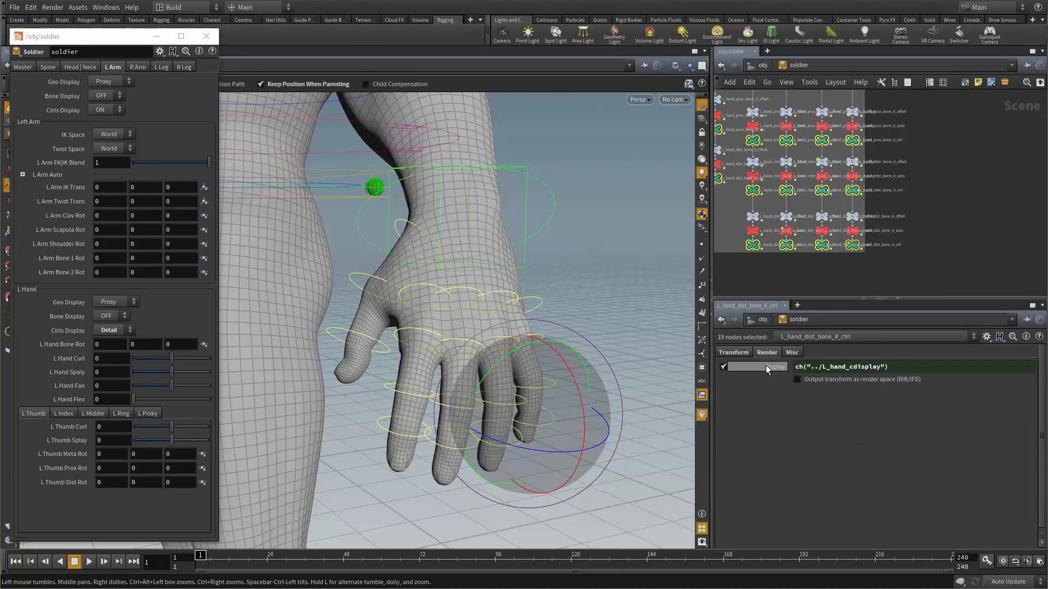
pyautogui.moveTo(906, 368); pyautogui.dragTo(688, 397)
pyautogui.hotkey('ctrl', 'v')
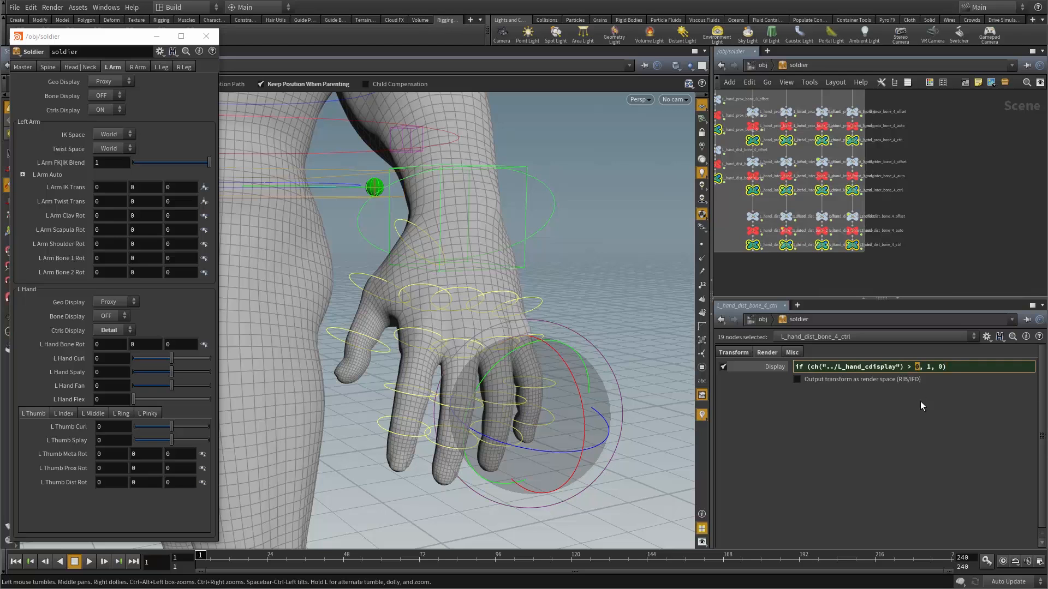
pyautogui.write('1')
pyautogui.press('Return')
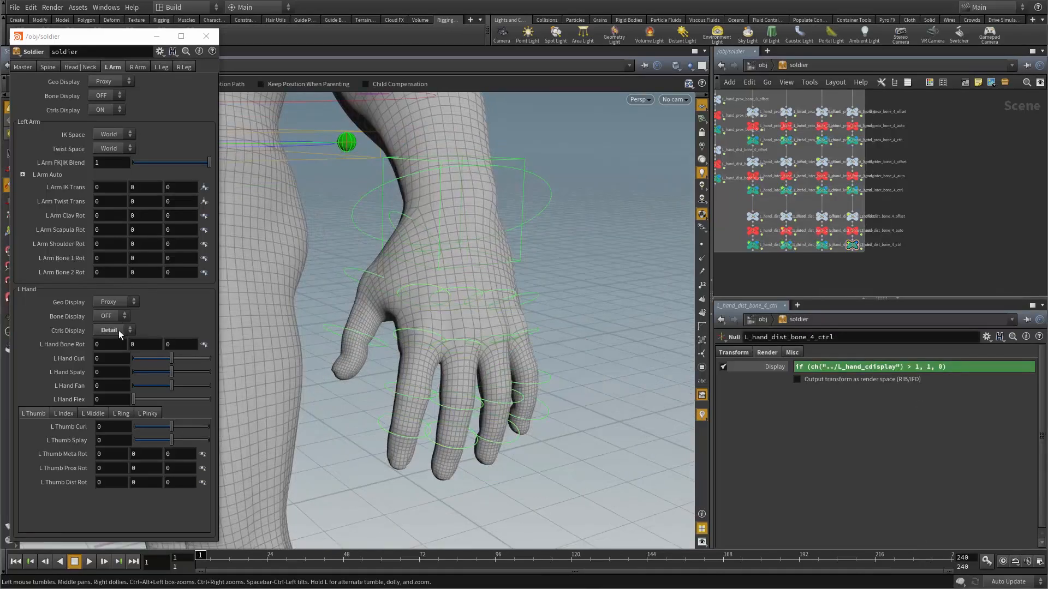
# Check which left hand controls display with L Hand's Ctrls Display at OFF and at ON.
pyautogui.click(114, 330)
pyautogui.click(112, 342)
pyautogui.moveTo(411, 302); pyautogui.dragTo(432, 138, button='right')
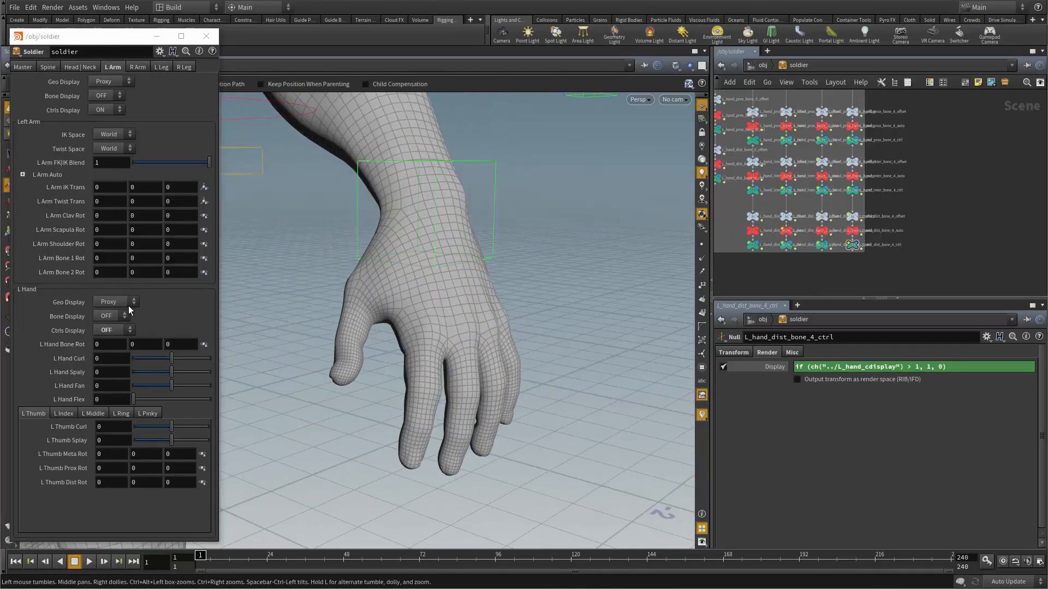
pyautogui.click(107, 352)
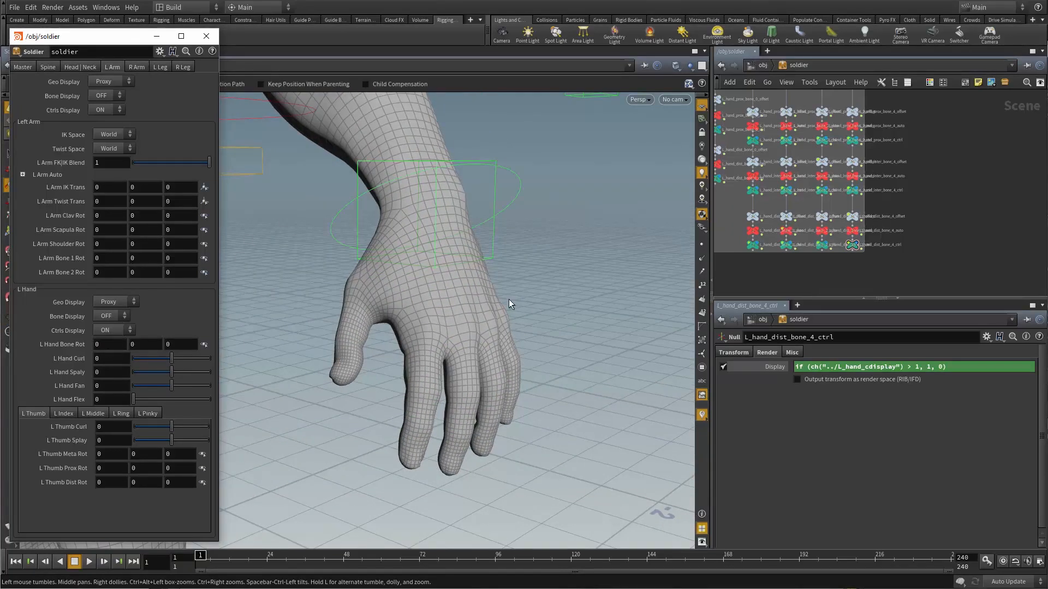
# Select L_hand_bone_ctrl at the left wrist, try rotating the hand and undo the rotation.
pyautogui.keyDown('alt'); pyautogui.moveTo(509, 299); pyautogui.dragTo(527, 284); pyautogui.keyUp('alt')
pyautogui.click(477, 241)
pyautogui.moveTo(450, 259); pyautogui.dragTo(430, 241)
pyautogui.hotkey('ctrl', 'z')
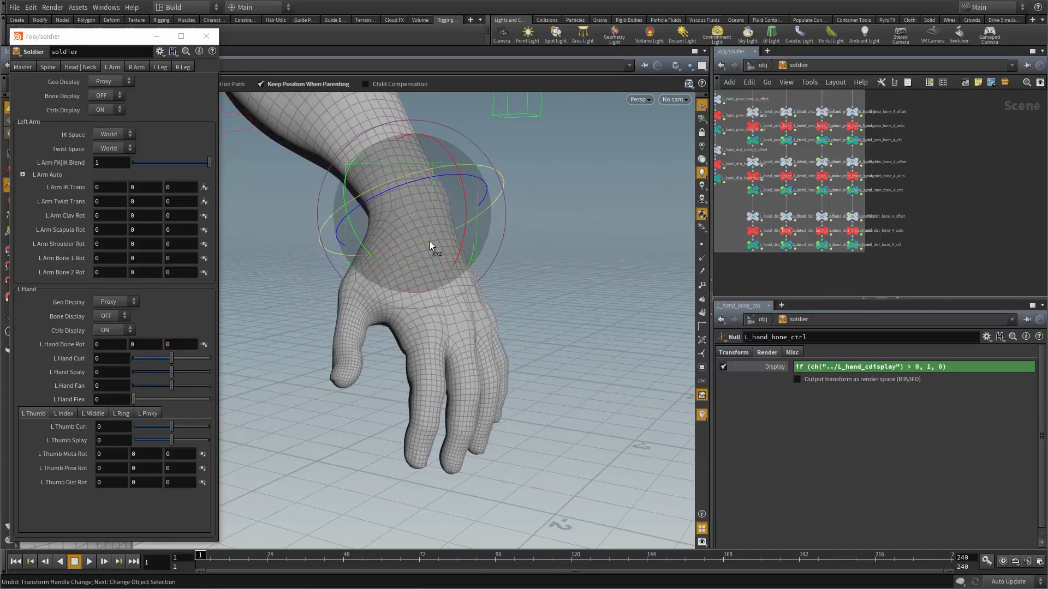
# Show the finger controls by switching L Hand's Ctrls Display to Detail, and return it to ON.
pyautogui.click(120, 331)
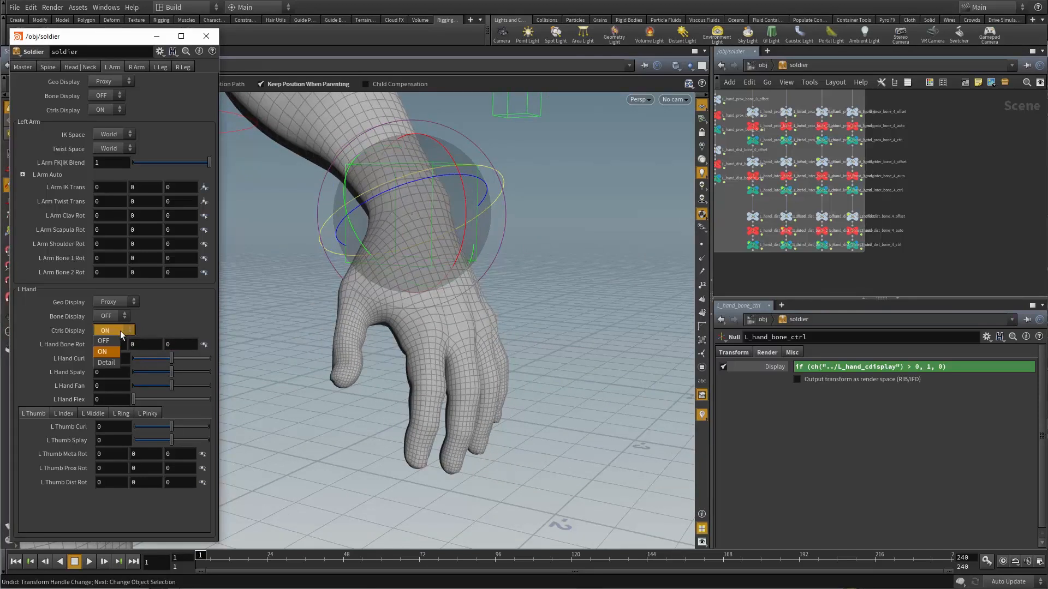
pyautogui.click(110, 361)
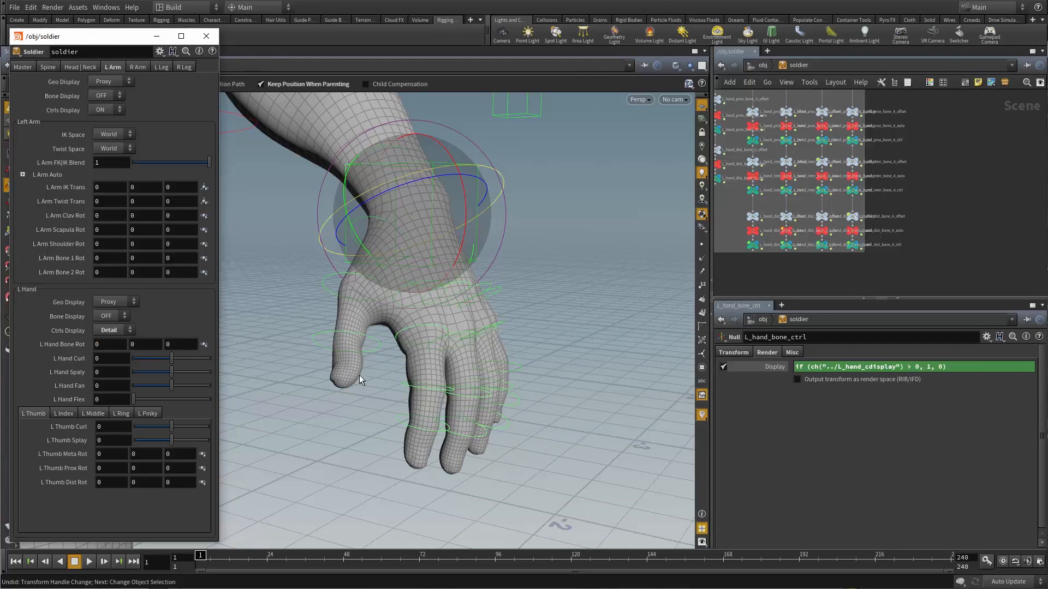
pyautogui.click(112, 331)
pyautogui.click(103, 352)
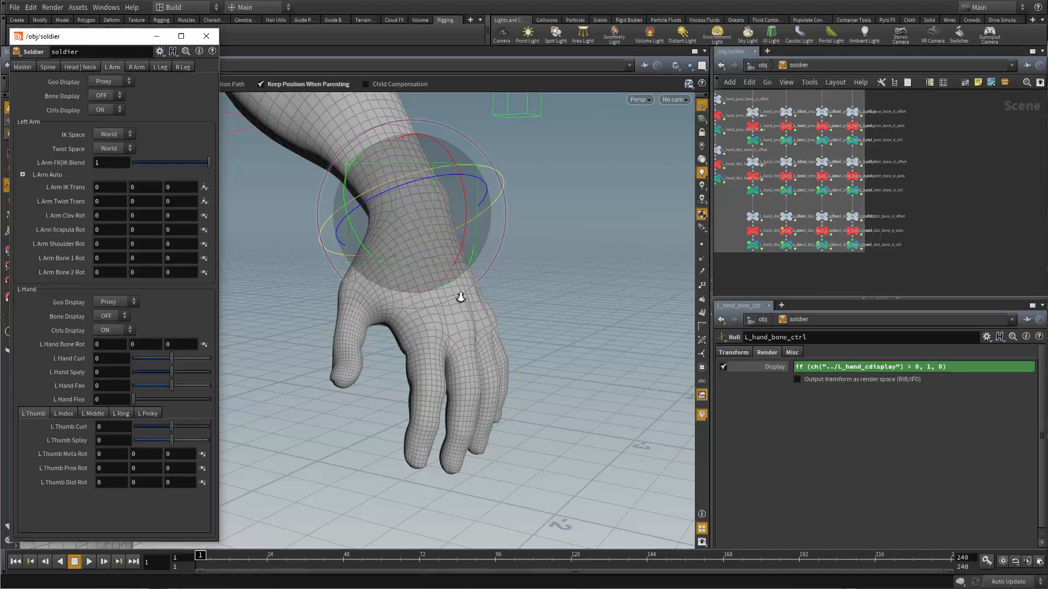
# Examine the left hand's reduced controls and the soldier's full set of body controls from several angles.
pyautogui.moveTo(460, 297); pyautogui.dragTo(483, 248)
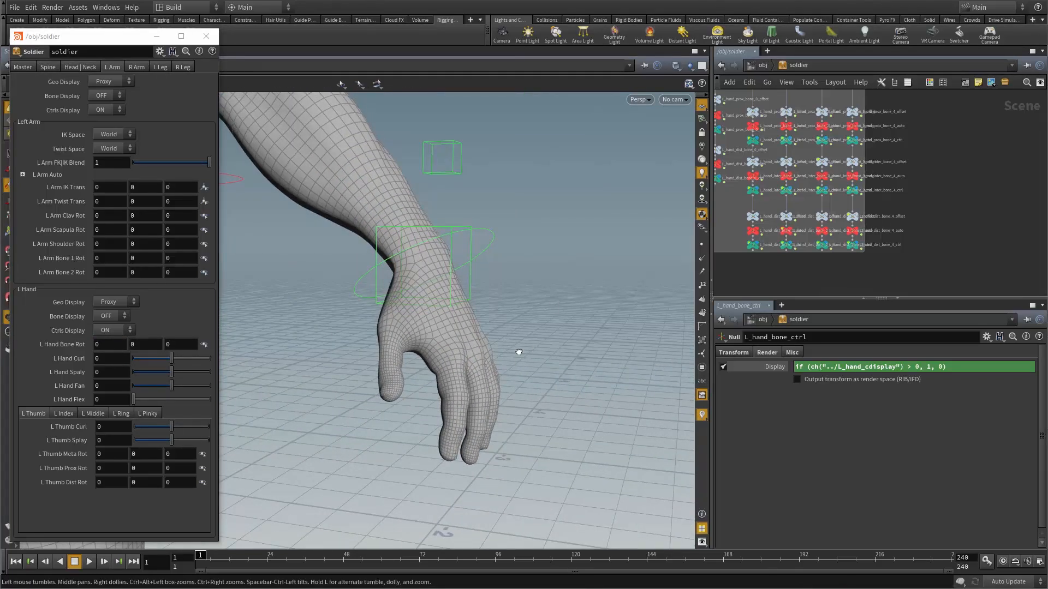
pyautogui.moveTo(519, 350); pyautogui.dragTo(419, 274)
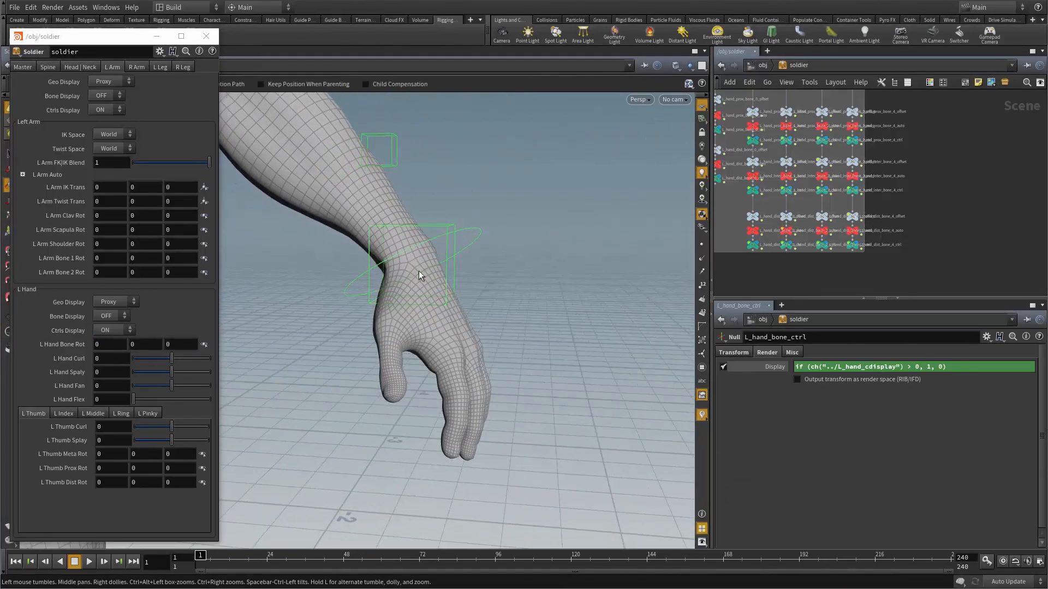
pyautogui.hotkey('space', 'h')
pyautogui.moveTo(435, 332); pyautogui.dragTo(499, 317)
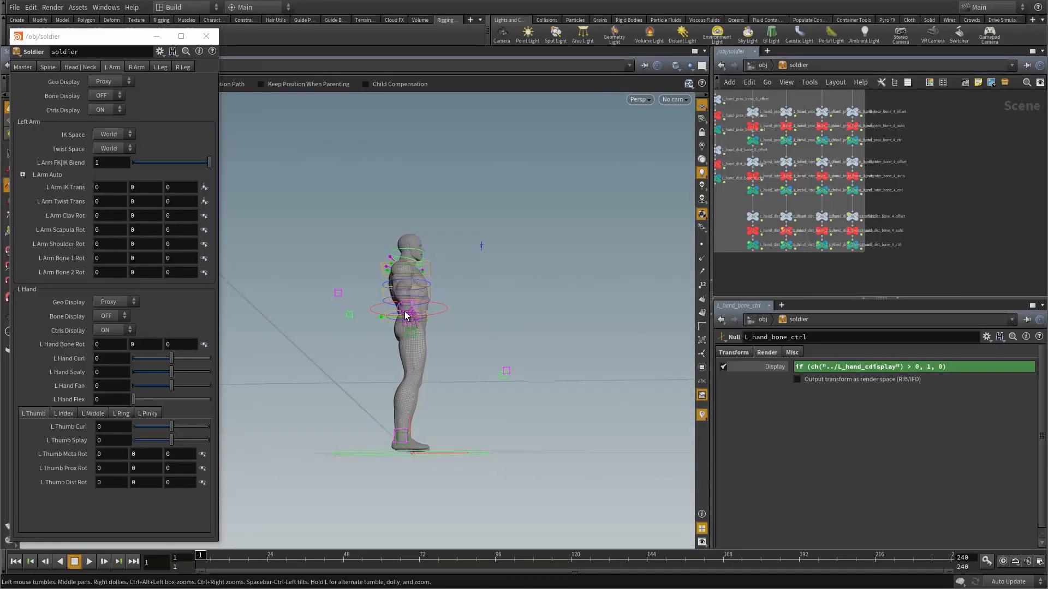
pyautogui.moveTo(408, 321); pyautogui.dragTo(381, 380)
pyautogui.moveTo(382, 380); pyautogui.dragTo(470, 320, button='right')
pyautogui.moveTo(470, 320); pyautogui.dragTo(402, 346)
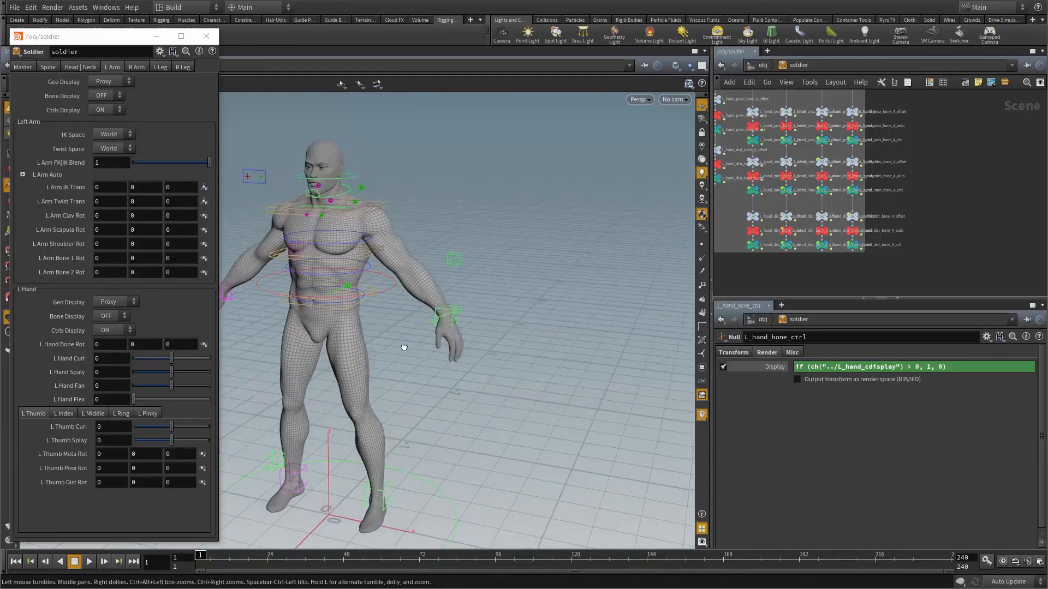
pyautogui.moveTo(402, 346); pyautogui.dragTo(533, 326, button='right')
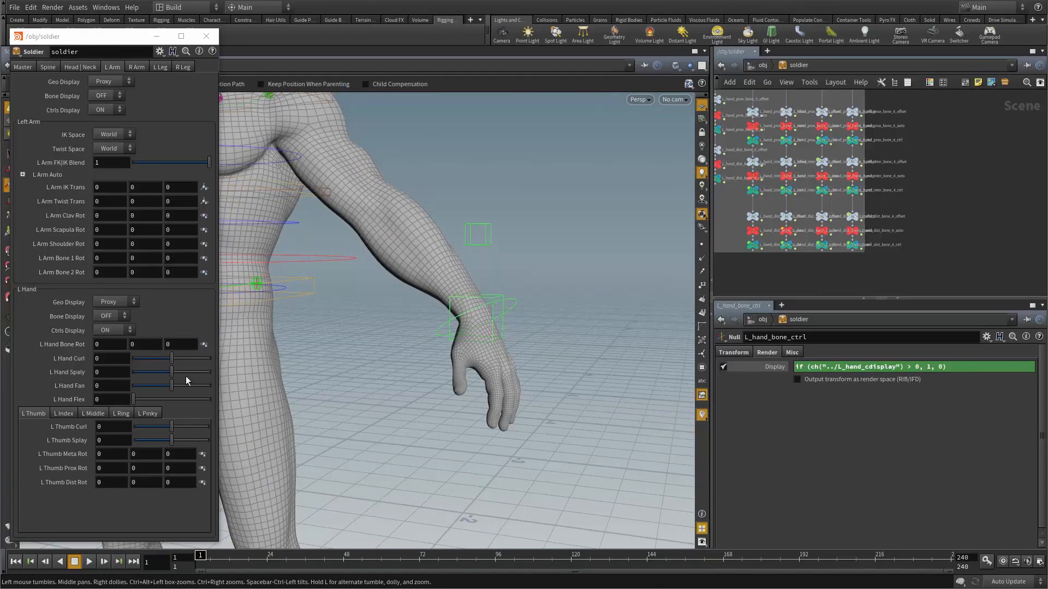
pyautogui.moveTo(404, 343); pyautogui.dragTo(489, 295)
pyautogui.moveTo(489, 295); pyautogui.dragTo(463, 329, button='right')
pyautogui.moveTo(463, 330); pyautogui.dragTo(531, 309, button='middle')
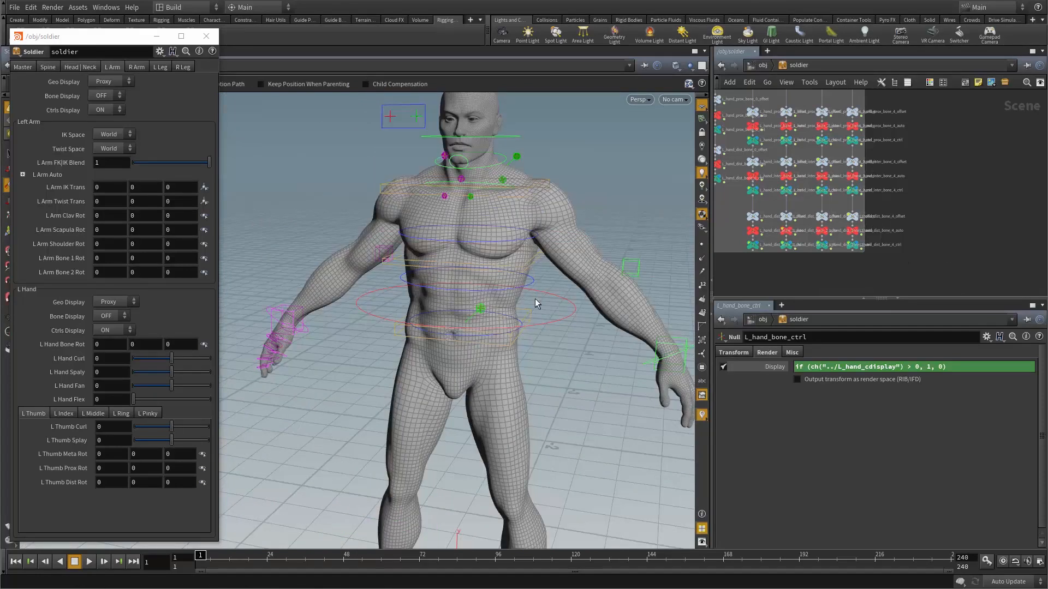
pyautogui.moveTo(535, 299); pyautogui.dragTo(512, 441)
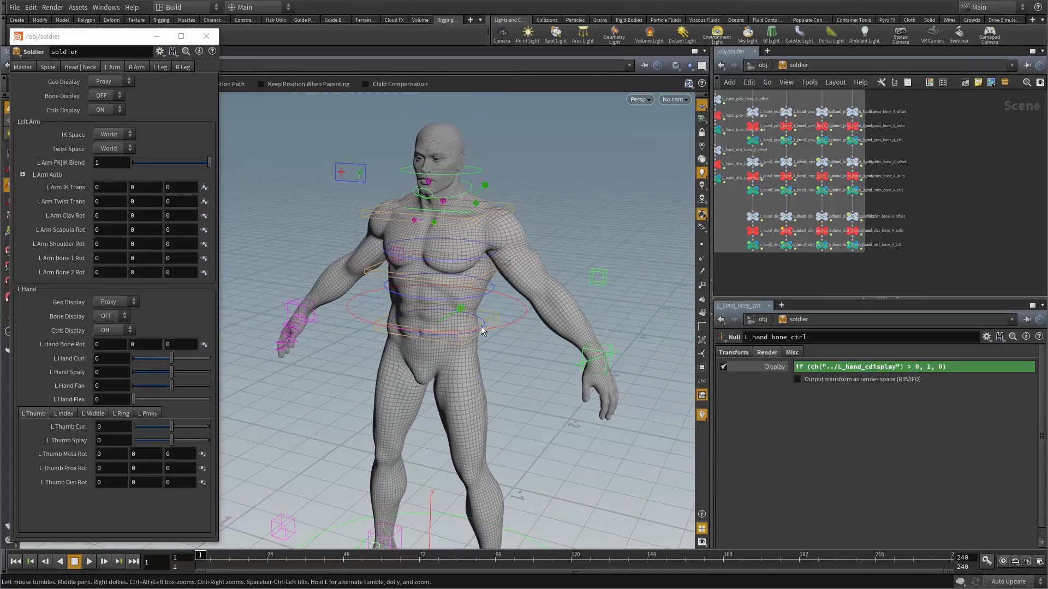
pyautogui.moveTo(480, 326); pyautogui.dragTo(502, 309)
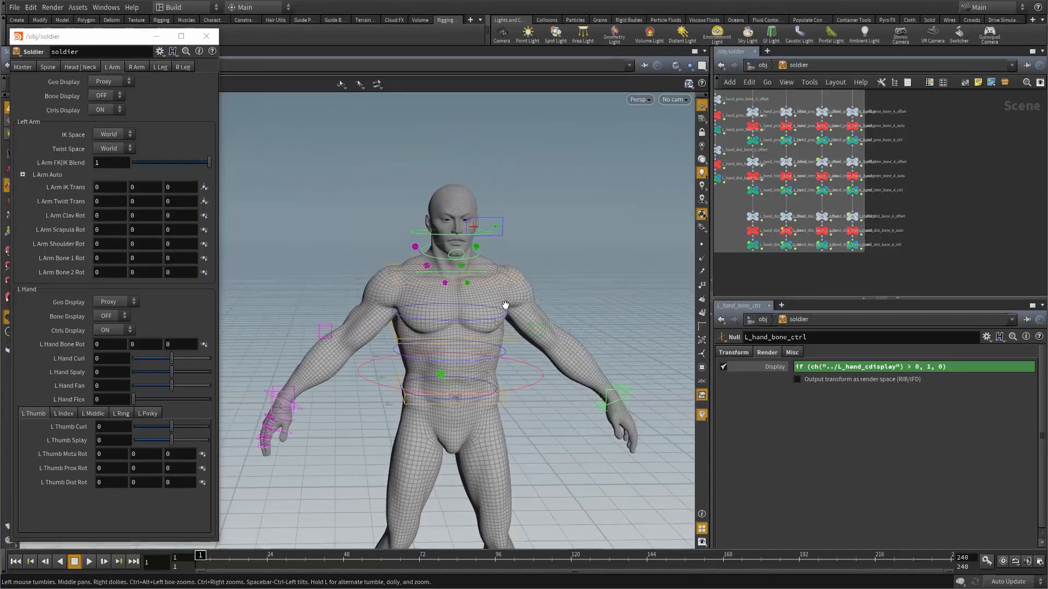
# Test the Master Display parameter at OFF and at ON while viewing the master control around the soldier's feet.
pyautogui.click(22, 66)
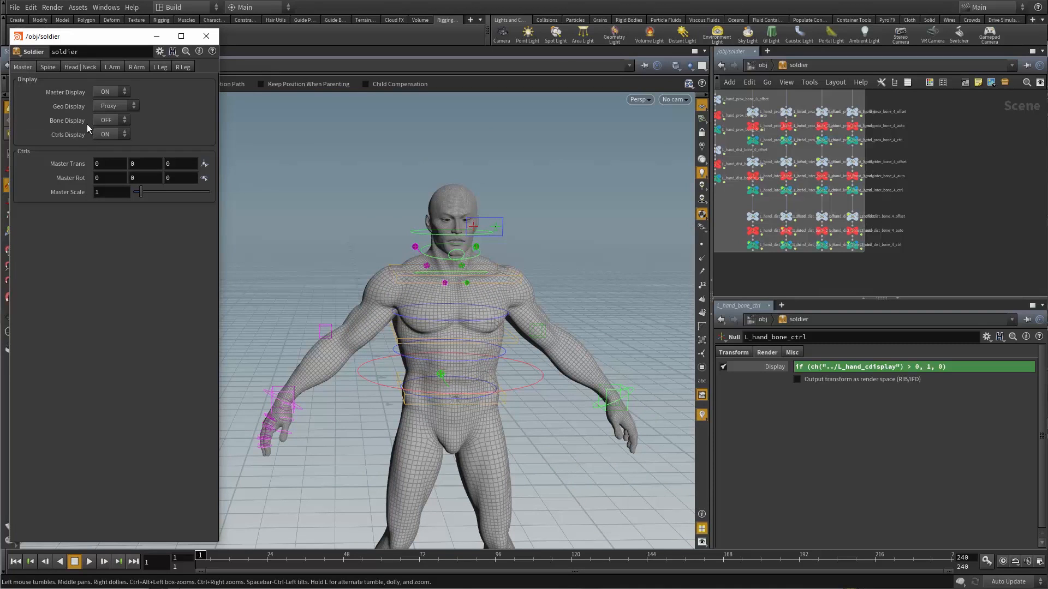
pyautogui.moveTo(554, 507); pyautogui.dragTo(573, 234, button='middle')
pyautogui.moveTo(573, 235); pyautogui.dragTo(441, 329)
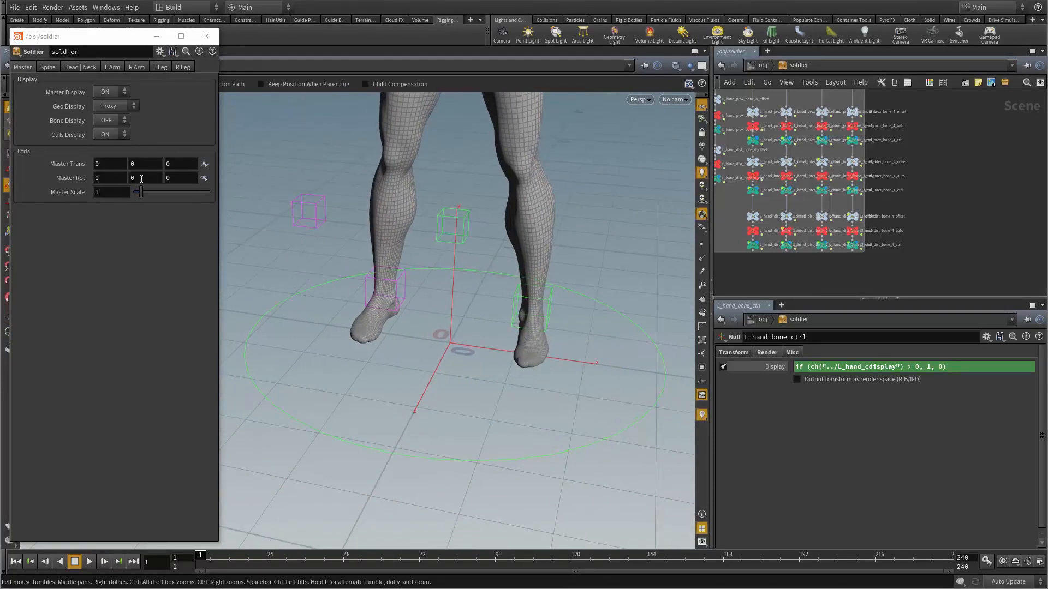
pyautogui.click(102, 93)
pyautogui.click(103, 108)
pyautogui.click(108, 95)
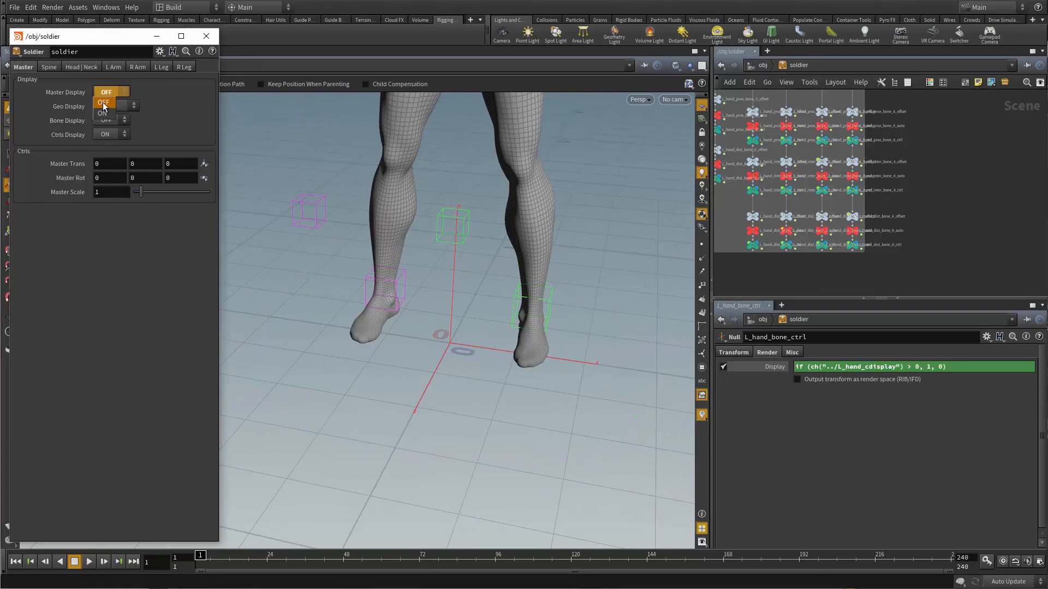
pyautogui.click(104, 111)
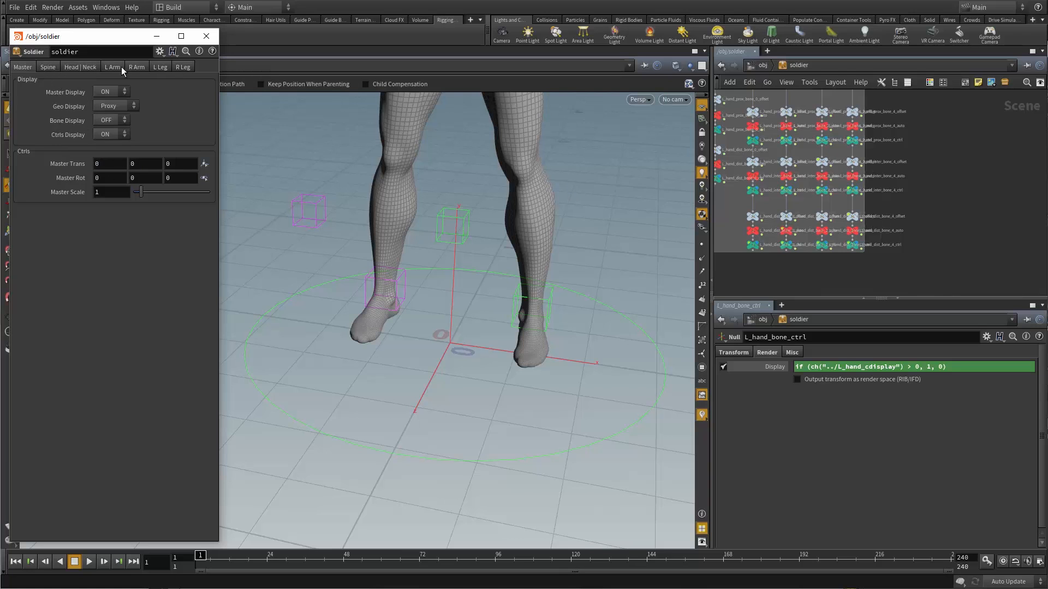
# Review the display parameters of the spine, head and neck, both arms and the left leg.
pyautogui.click(48, 66)
pyautogui.click(80, 67)
pyautogui.click(112, 66)
pyautogui.click(136, 67)
pyautogui.click(160, 67)
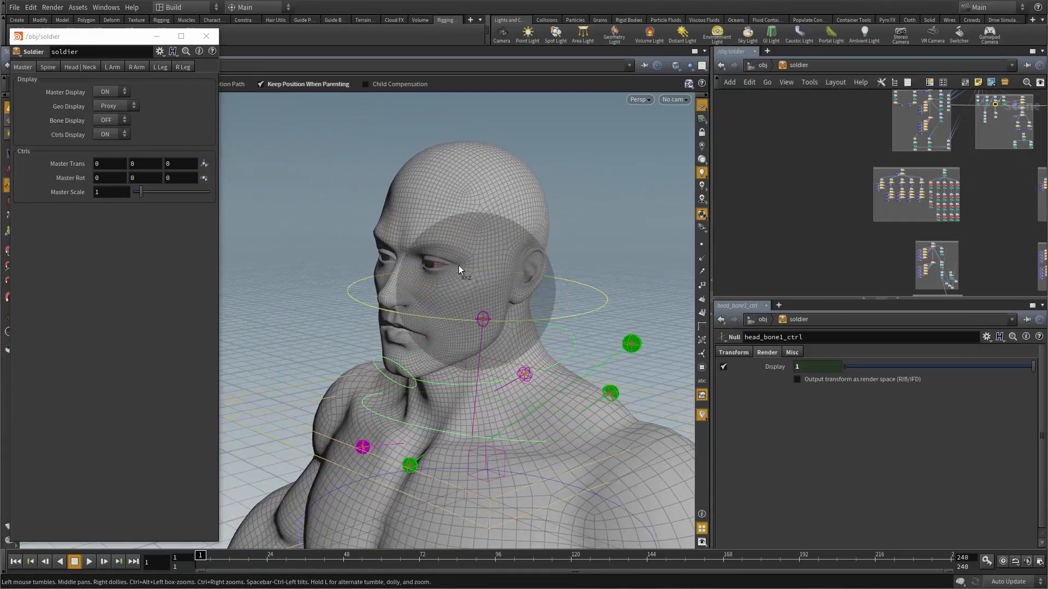
# Undo the head rotation, and test the Head | Neck Ctrls Display at OFF and back at ON.
pyautogui.hotkey('ctrl', 'z')
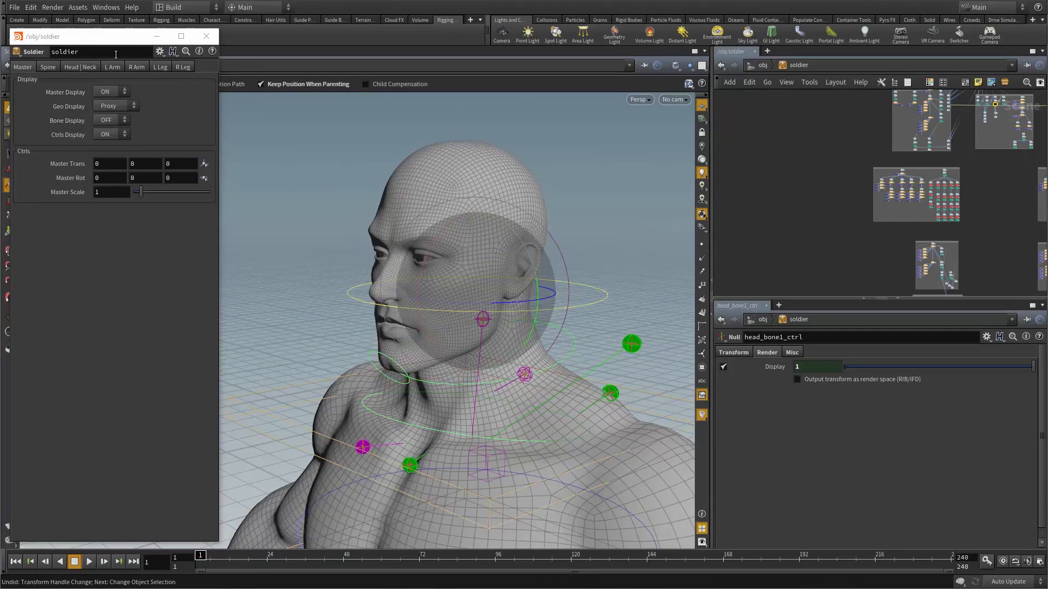
pyautogui.click(80, 67)
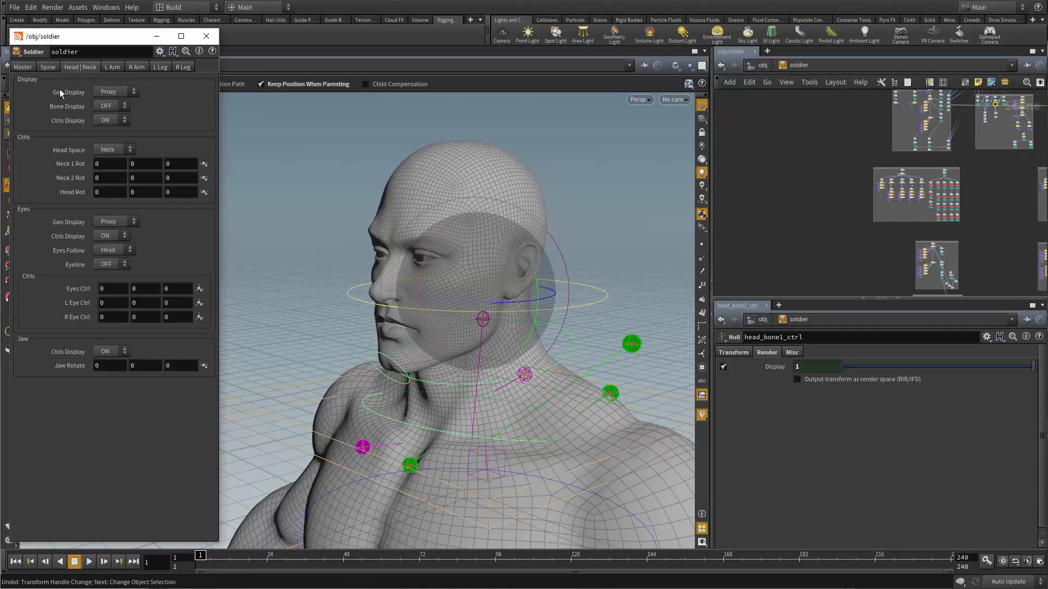
pyautogui.click(113, 119)
pyautogui.click(106, 134)
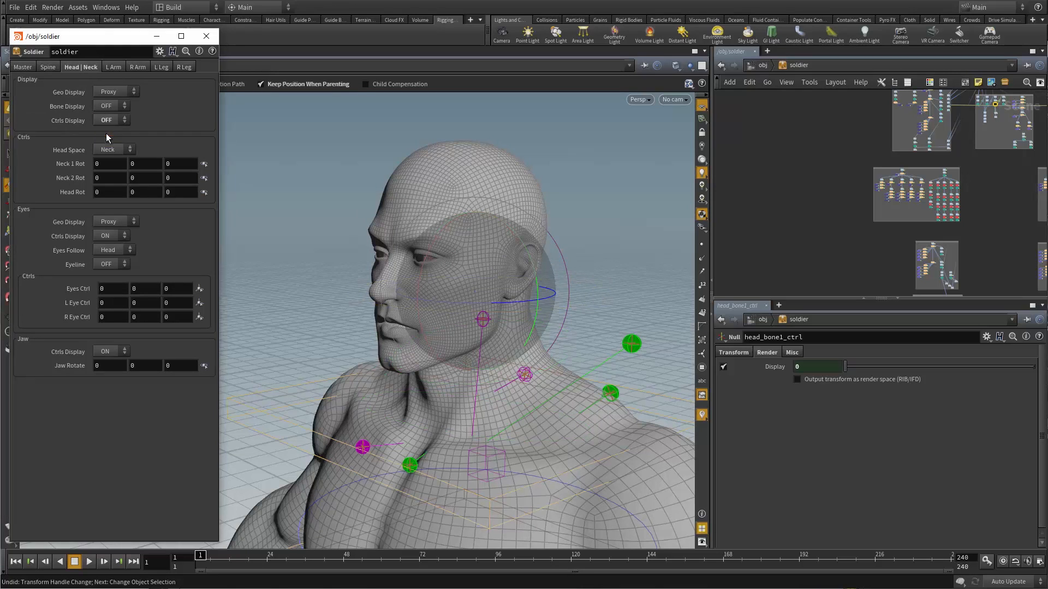
pyautogui.click(113, 121)
pyautogui.click(104, 142)
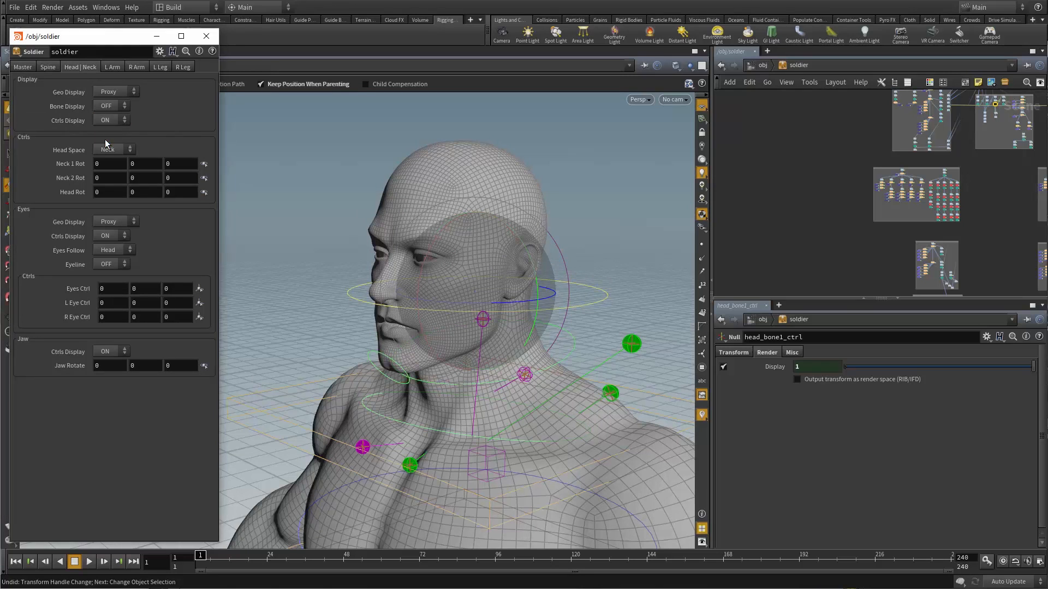
# Compare the Master Ctrls Display parameter with the Display expression of head_bone1_ctrl and the Head | Neck parameters.
pyautogui.click(22, 67)
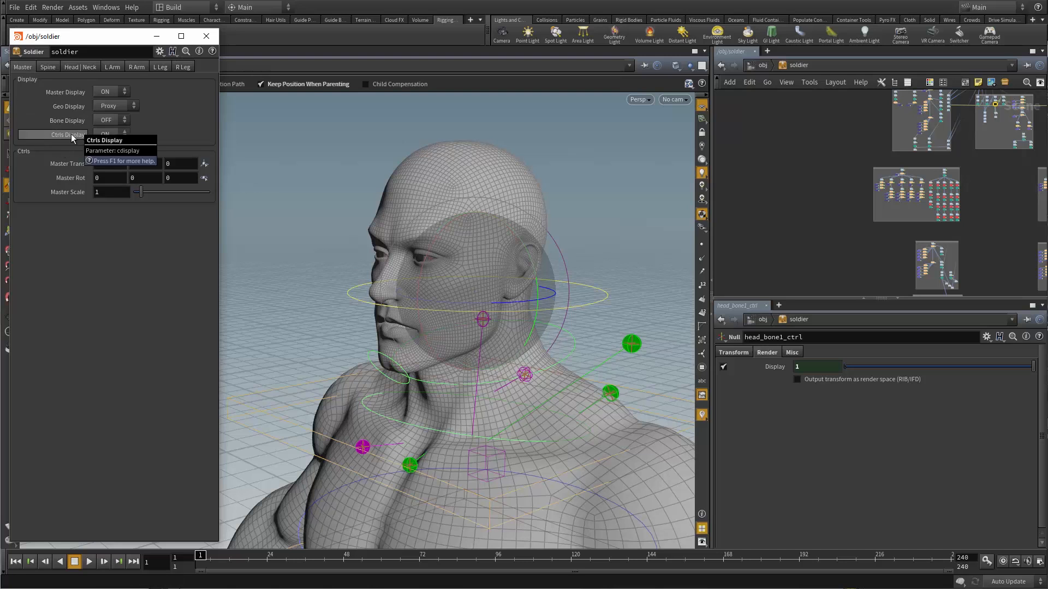
pyautogui.hotkey('space', 'g')
pyautogui.click(881, 191)
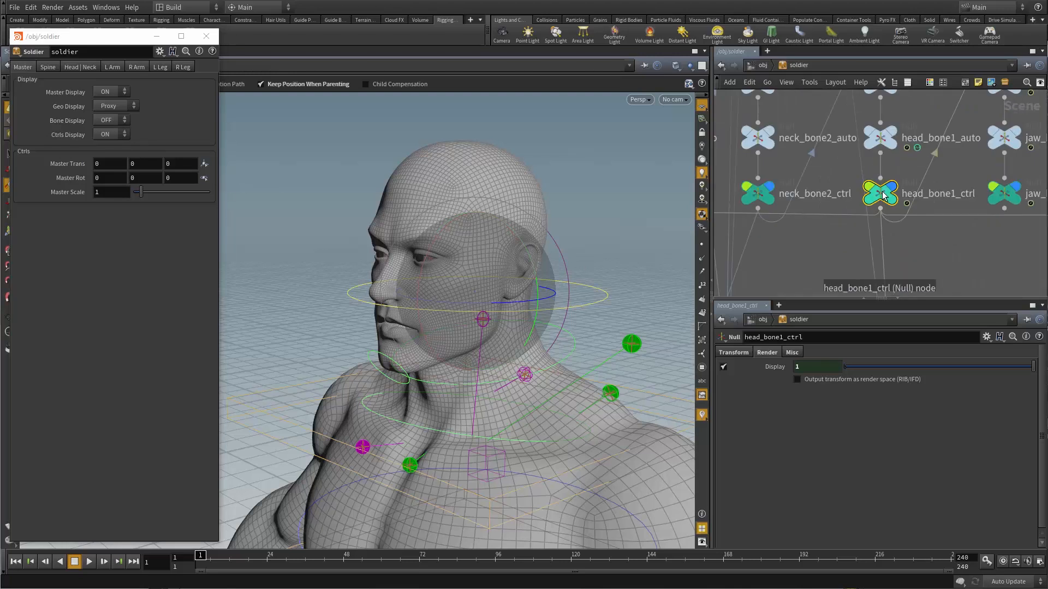
pyautogui.click(777, 366)
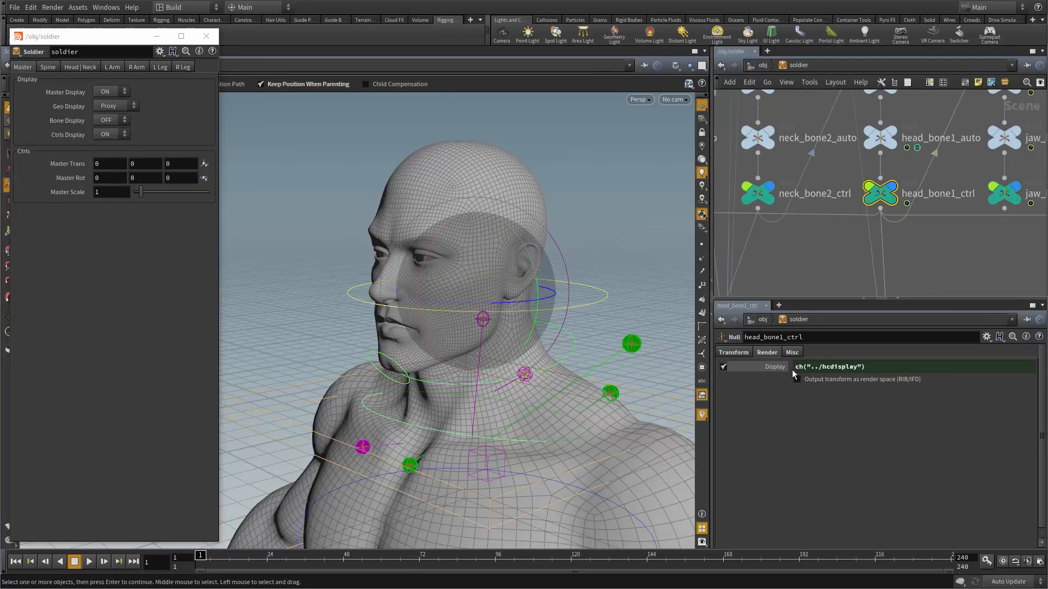
pyautogui.click(91, 67)
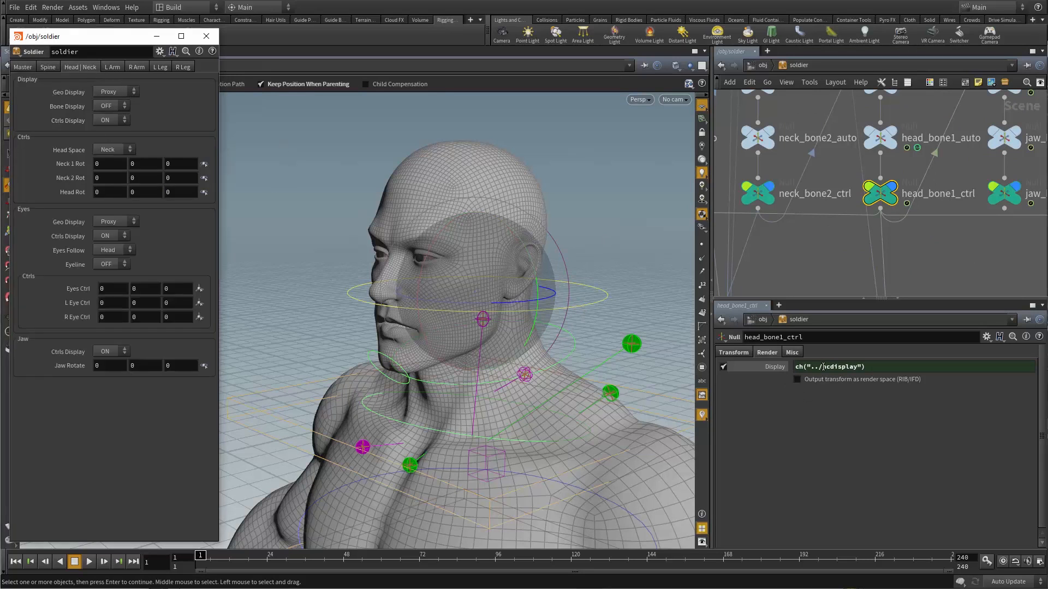
pyautogui.moveTo(823, 367); pyautogui.dragTo(830, 367)
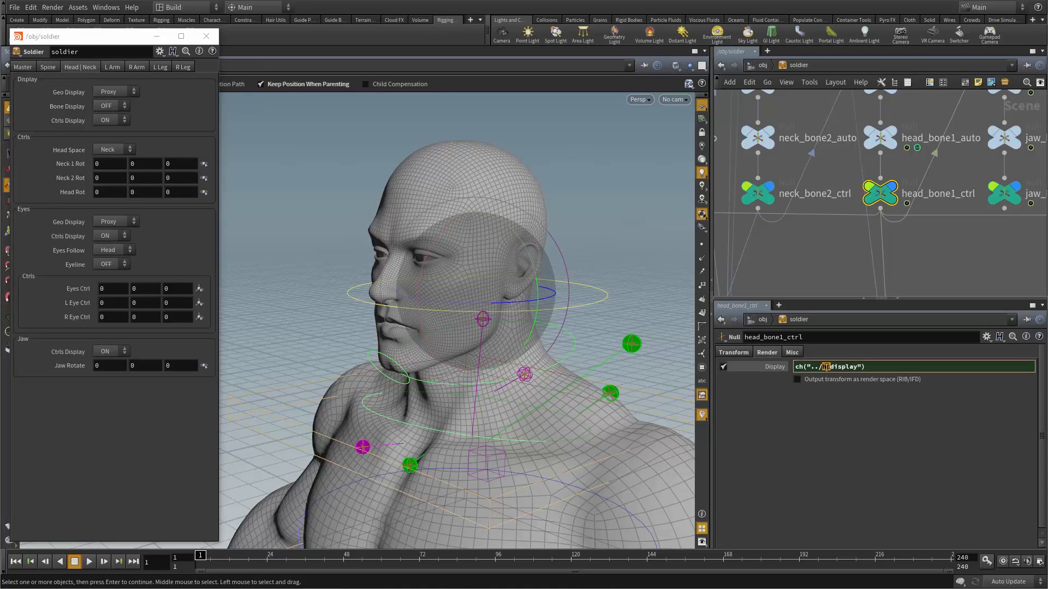
pyautogui.click(820, 268)
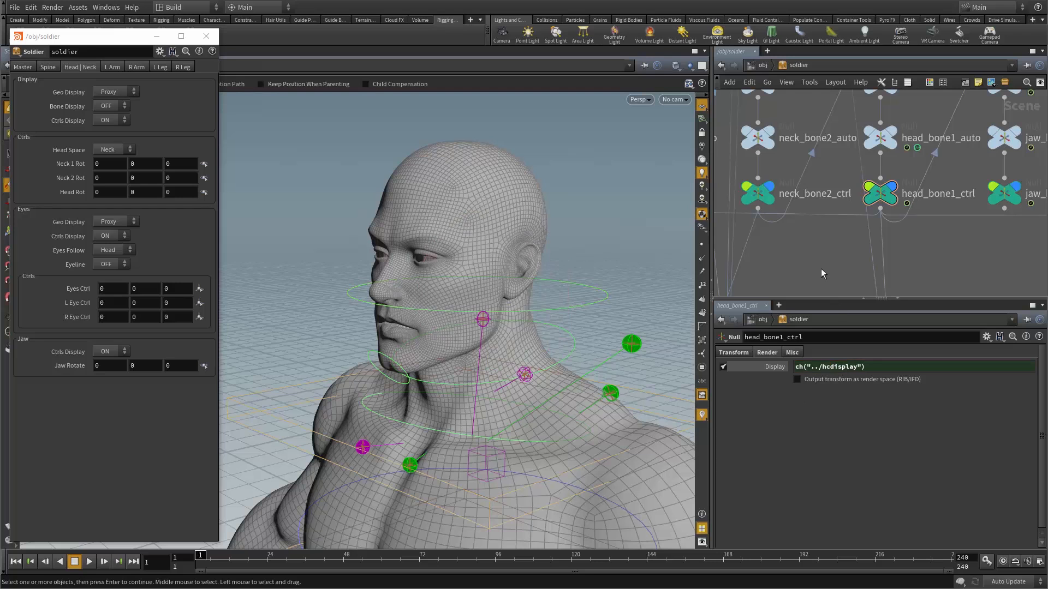
# Copy head_bone1_ctrl's Display expression and make the original the first condition of an if statement, followed by &&.
pyautogui.click(23, 67)
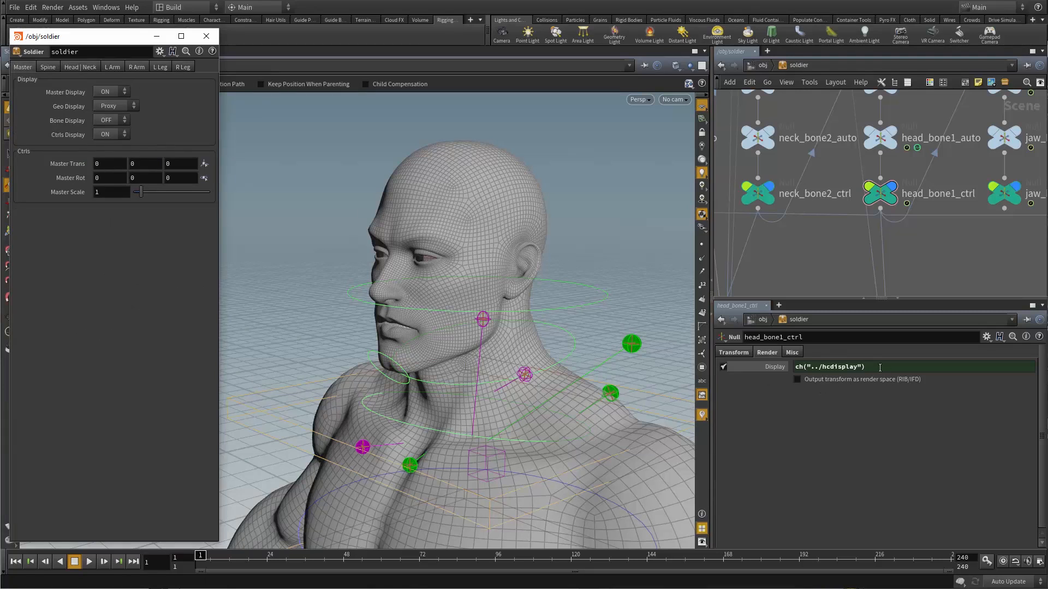
pyautogui.moveTo(879, 368); pyautogui.dragTo(783, 427)
pyautogui.hotkey('ctrl', 'c')
pyautogui.click(798, 368)
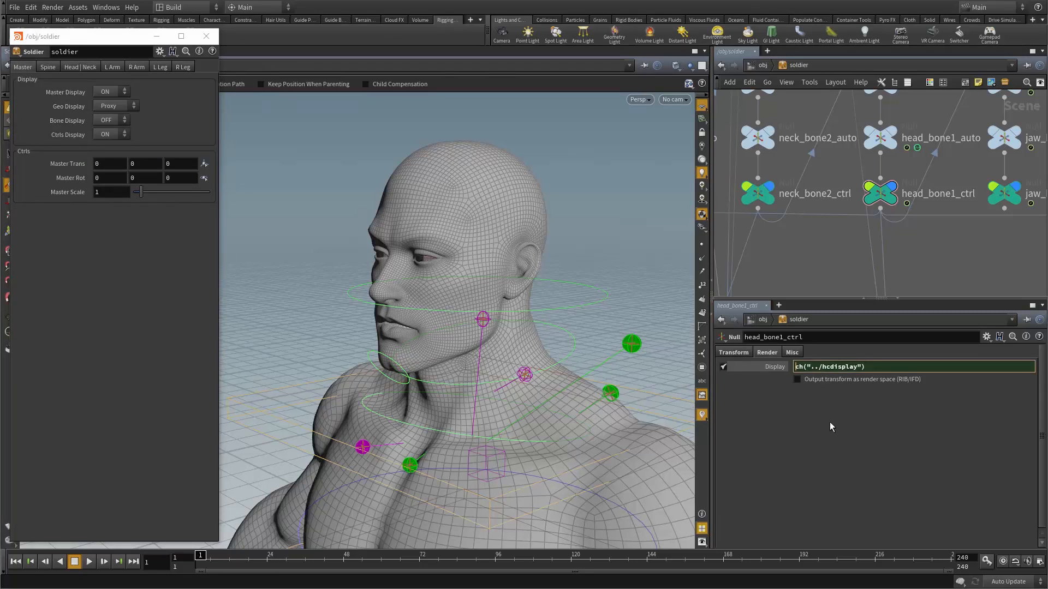
pyautogui.write('if (')
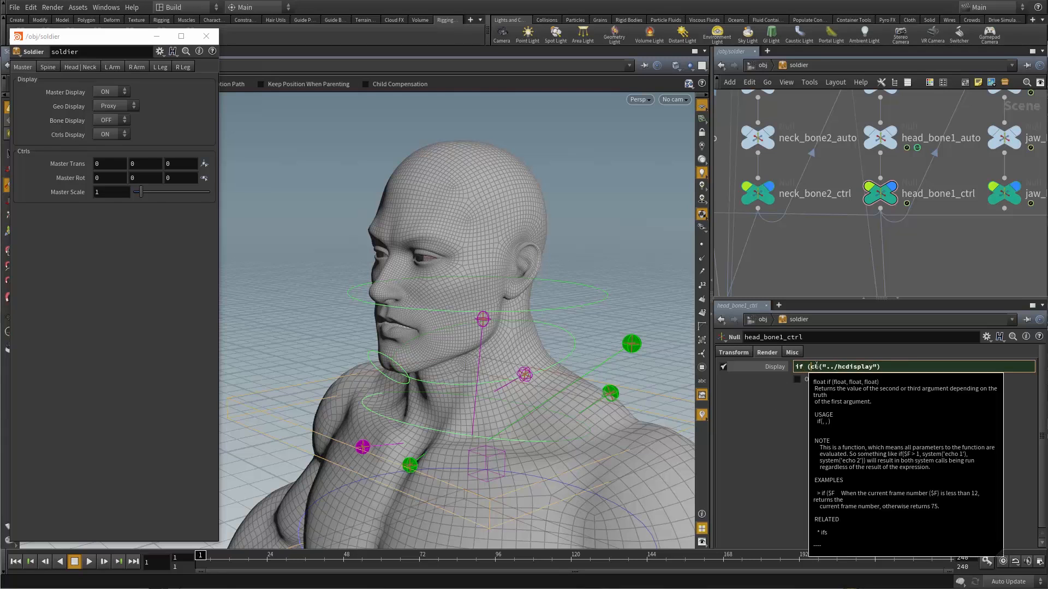
pyautogui.click(884, 366)
pyautogui.write('&&')
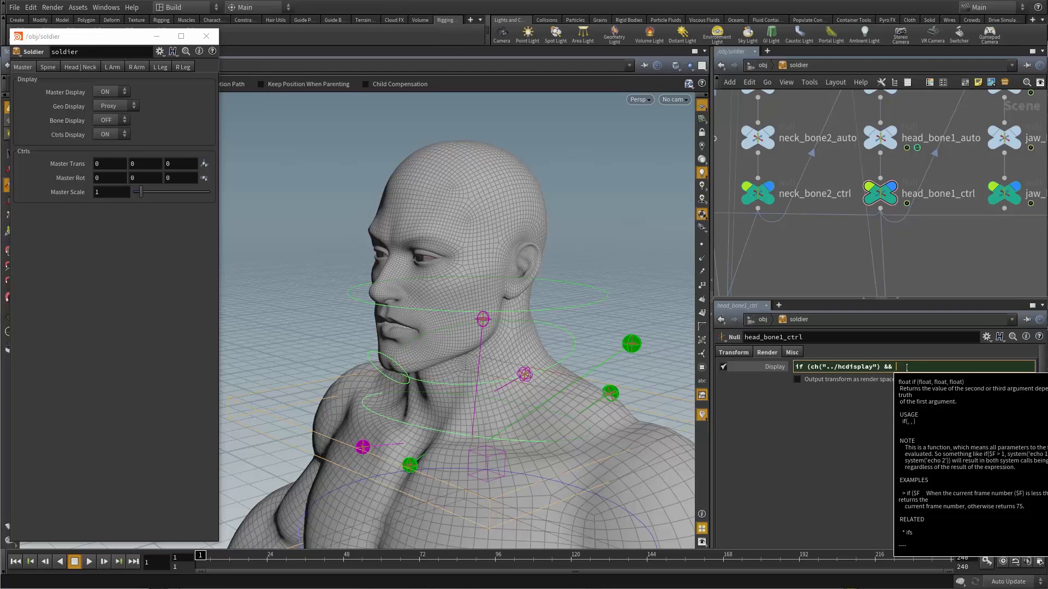
# Add ch("../cdisplay") from the copied expression as the second condition and complete the if statement with == 1, 1, 0).
pyautogui.hotkey('ctrl', 'v')
pyautogui.click(927, 367)
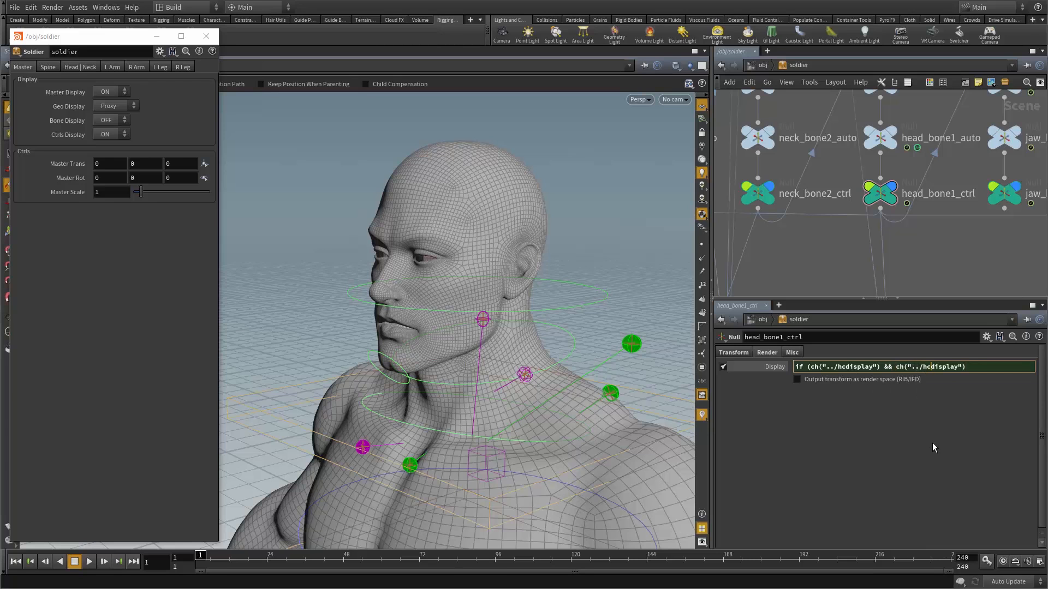
pyautogui.press('BackSpace')
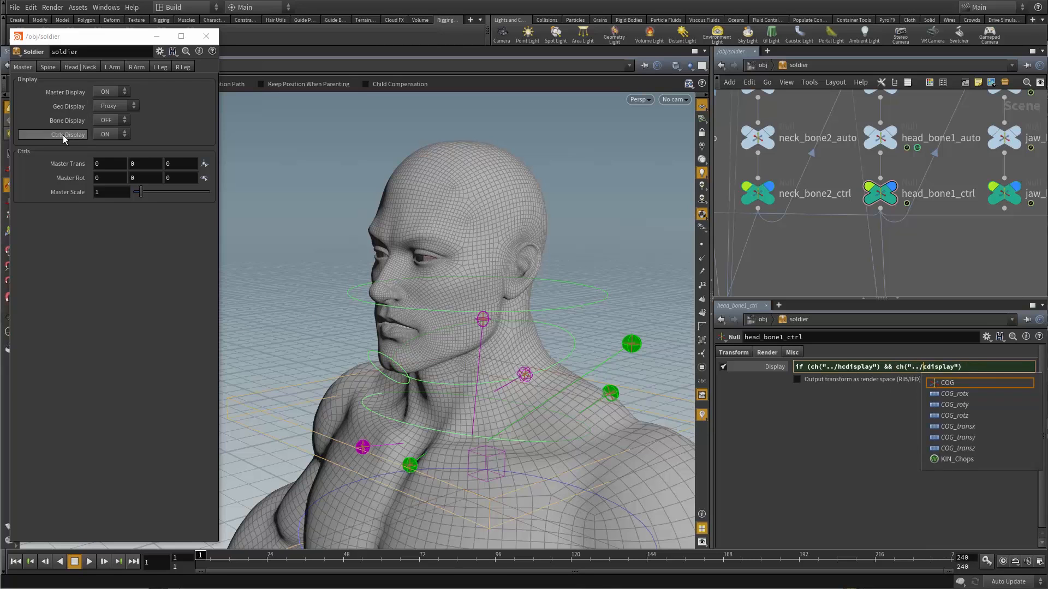
pyautogui.click(965, 368)
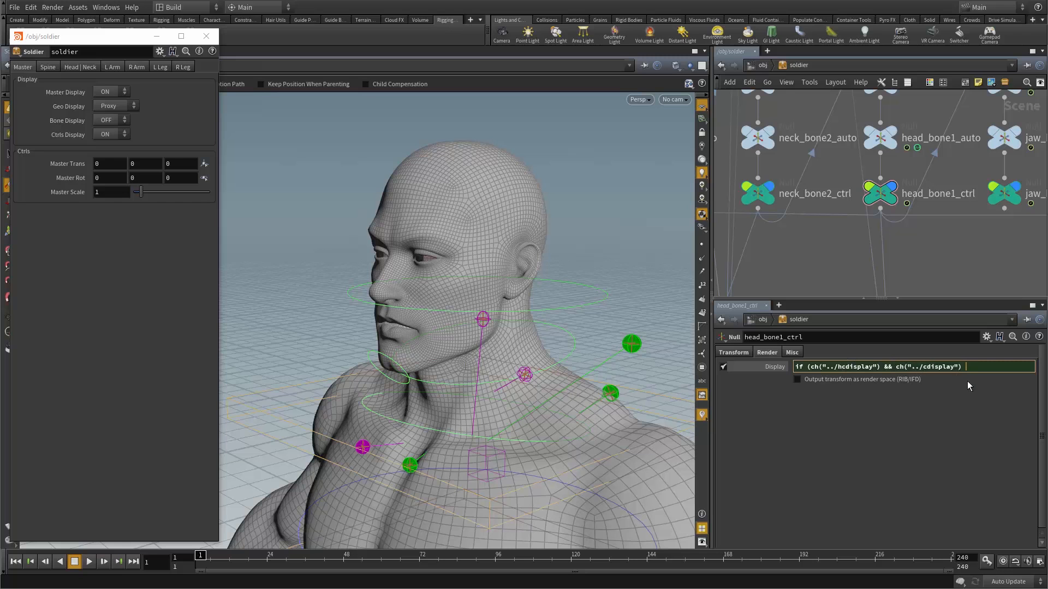
pyautogui.write('== 1,')
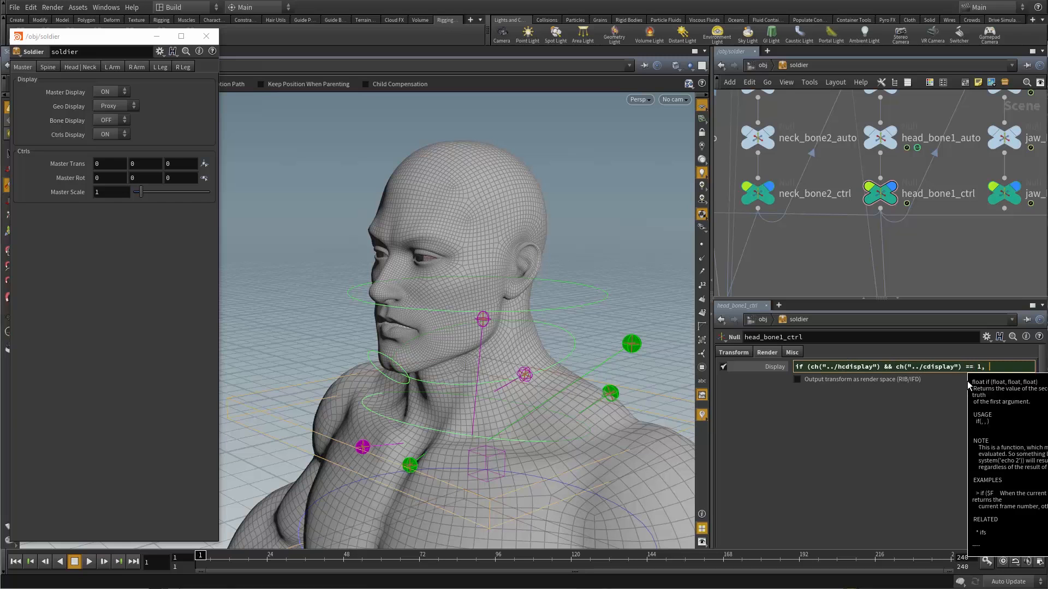
pyautogui.write(' 1, 0)')
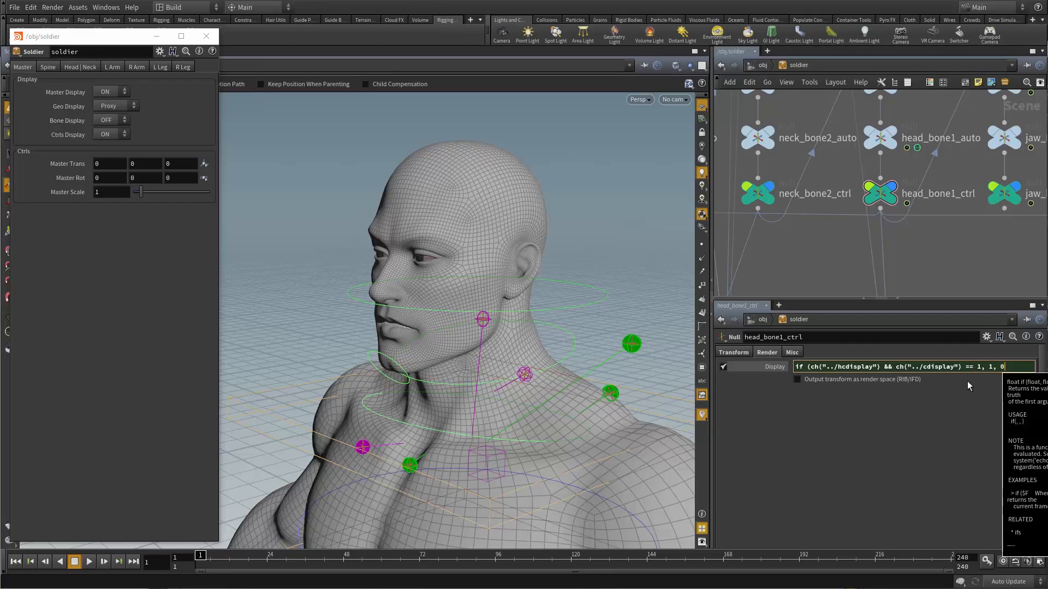
pyautogui.press('Return')
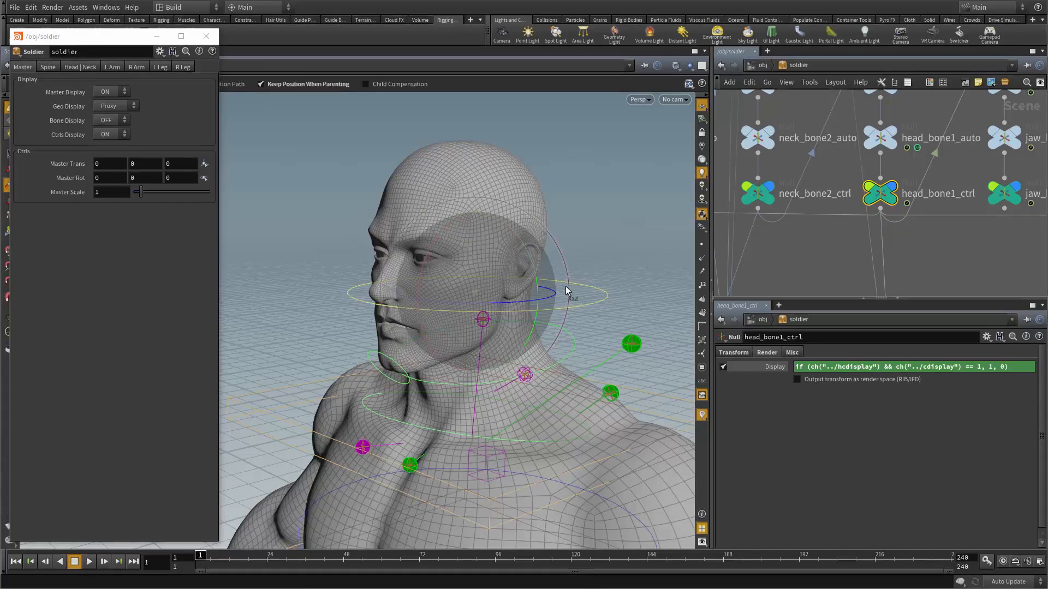
# Set the Head | Neck Ctrls Display to ON and select the ring control around the head.
pyautogui.click(75, 65)
pyautogui.click(110, 120)
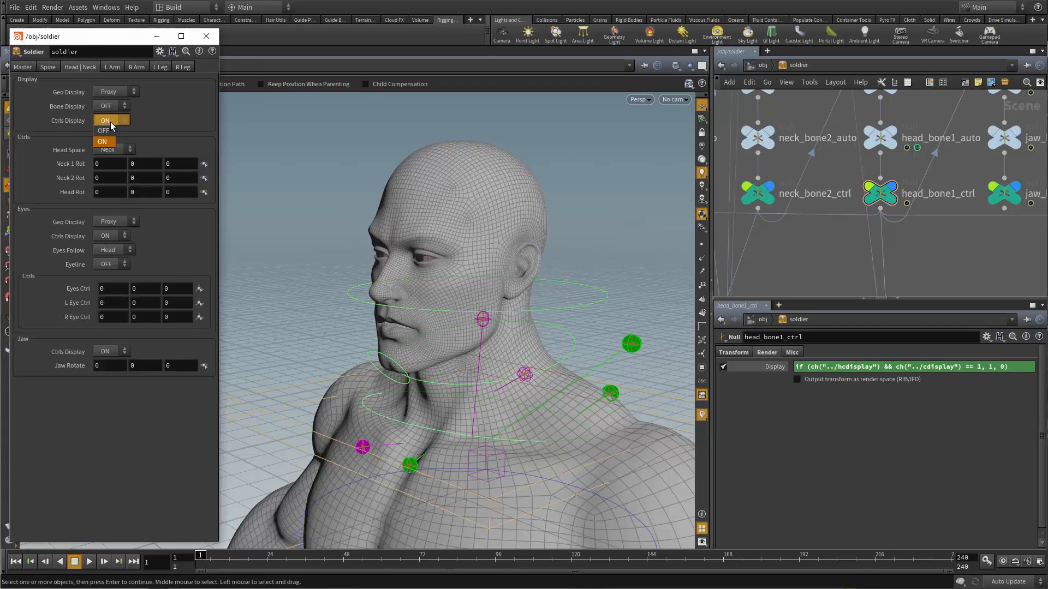
pyautogui.click(109, 143)
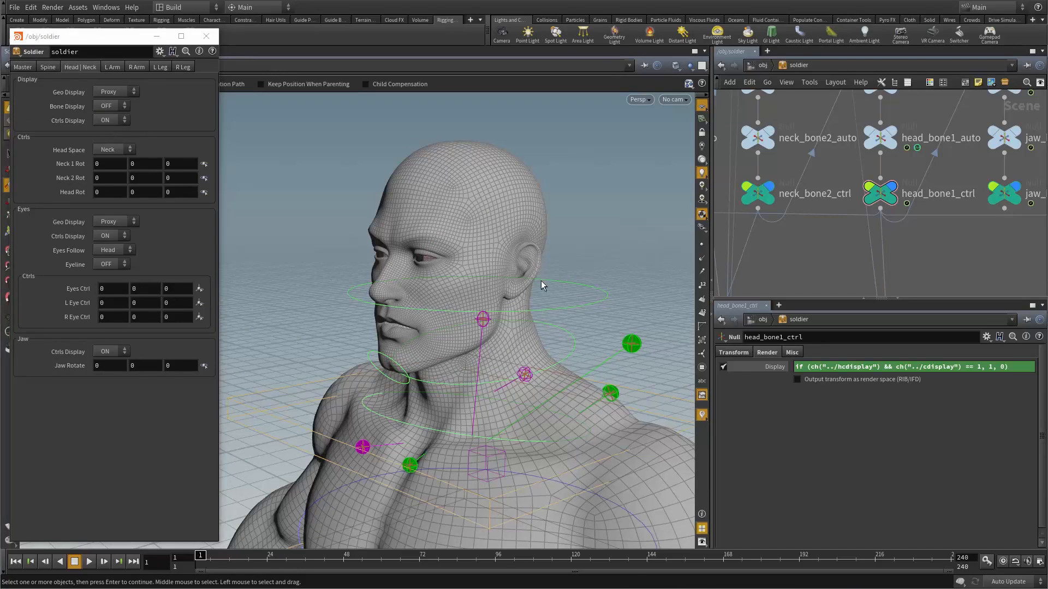
pyautogui.click(566, 282)
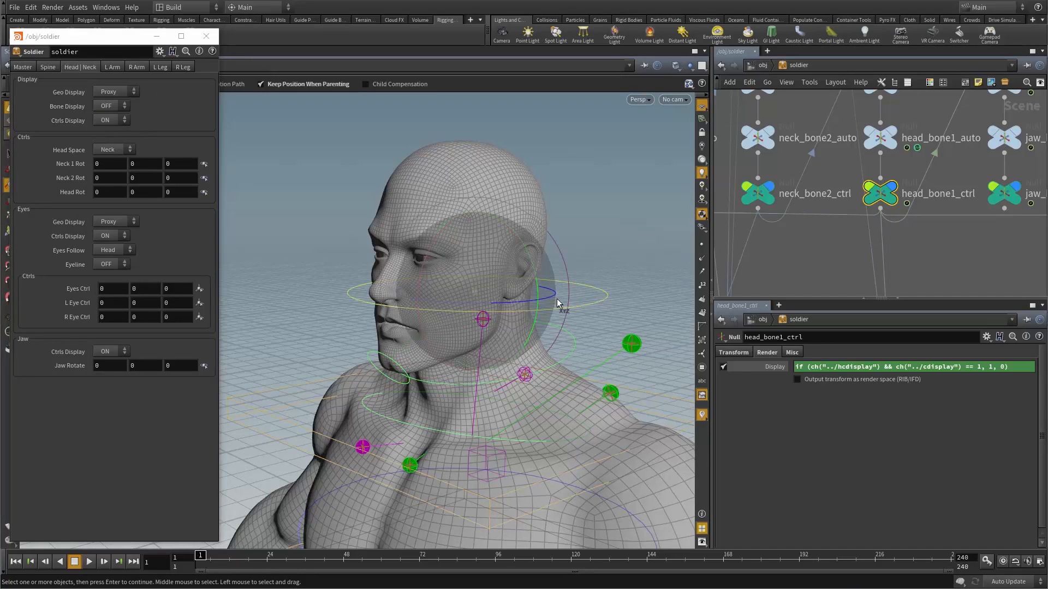
# Check the head controls on the full body with the Head | Neck Ctrls Display at OFF and again at ON.
pyautogui.keyDown('alt'); pyautogui.moveTo(558, 303); pyautogui.dragTo(510, 219, button='right'); pyautogui.keyUp('alt')
pyautogui.keyDown('alt'); pyautogui.moveTo(511, 218); pyautogui.dragTo(497, 209); pyautogui.keyUp('alt')
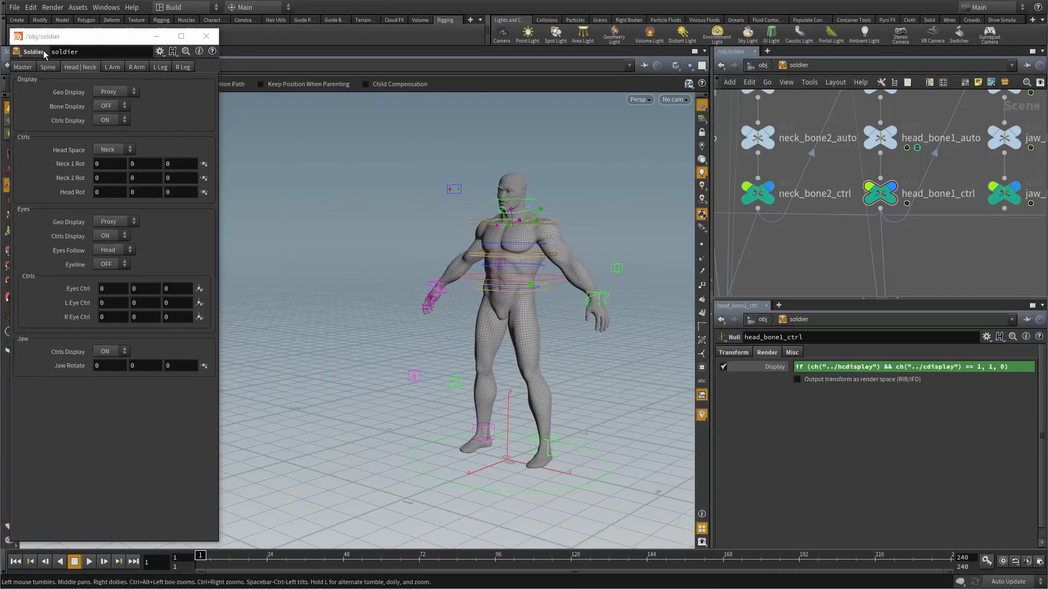
pyautogui.click(23, 66)
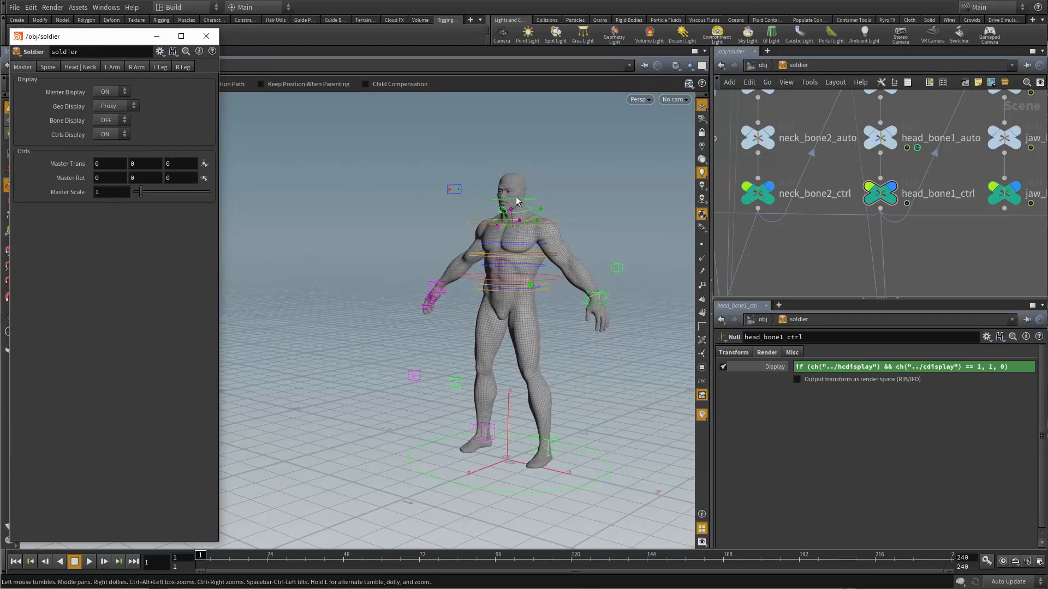
pyautogui.click(80, 68)
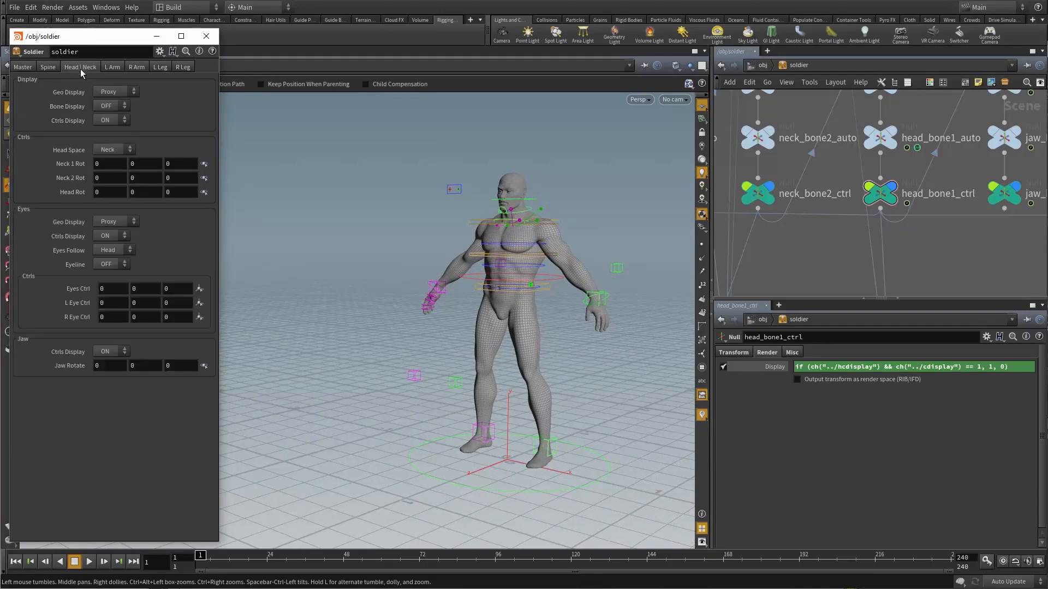
pyautogui.click(98, 121)
pyautogui.click(104, 132)
pyautogui.click(111, 120)
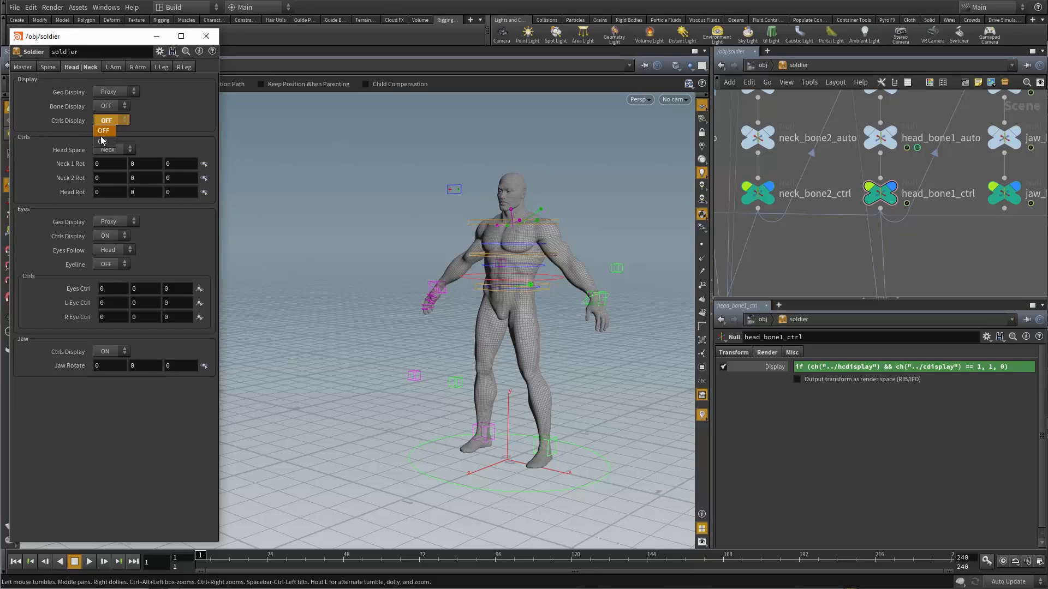
pyautogui.click(105, 121)
# Set the Master Ctrls Display to OFF and look over the nodes next to head_bone1_ctrl in the network.
pyautogui.click(21, 67)
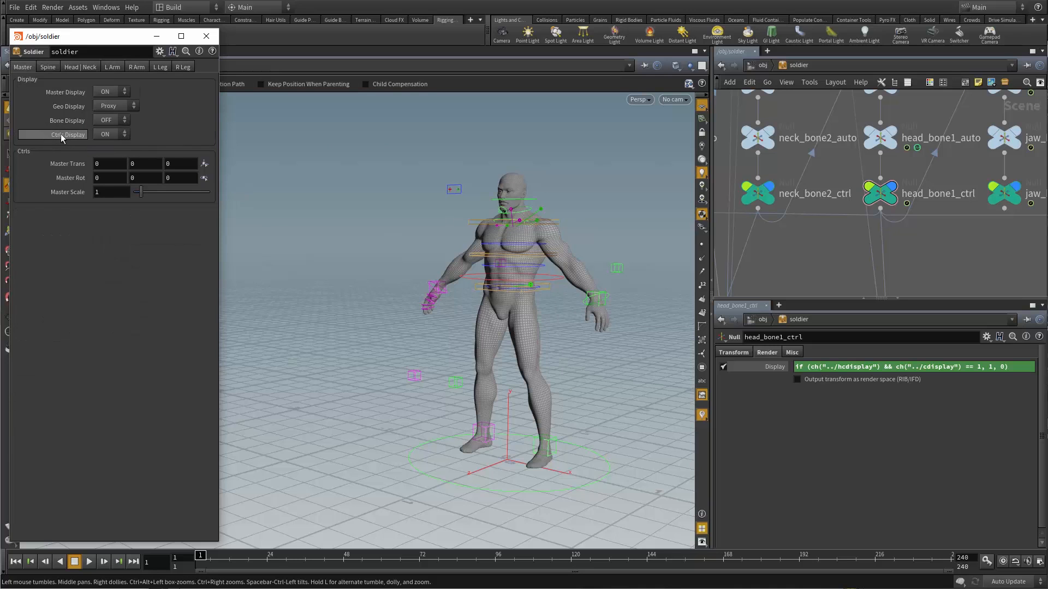
pyautogui.click(103, 146)
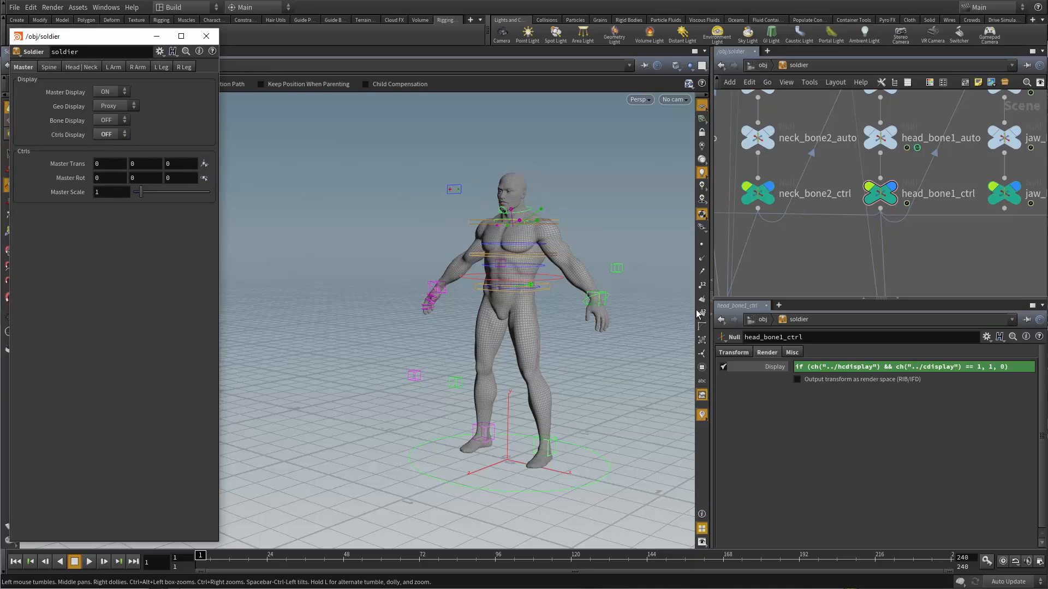
pyautogui.scroll(-2, 800, 254)
pyautogui.scroll(-1, 800, 254)
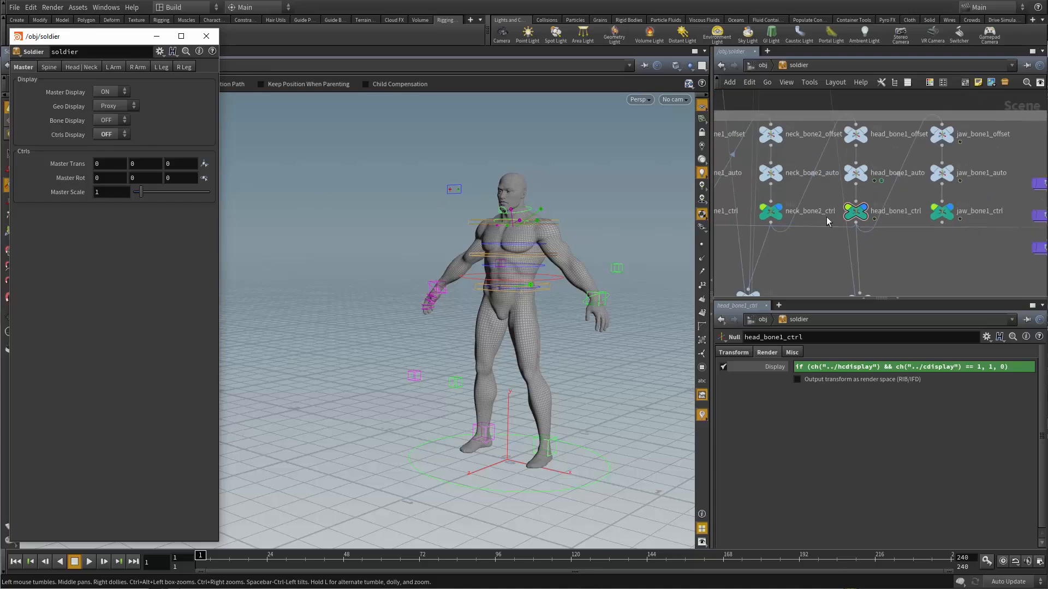
# Examine the hcdisplay and cdisplay conditions in head_bone1_ctrl's Display expression alongside the controls on the head and full body.
pyautogui.scroll(3, 451, 203)
pyautogui.scroll(5, 451, 203)
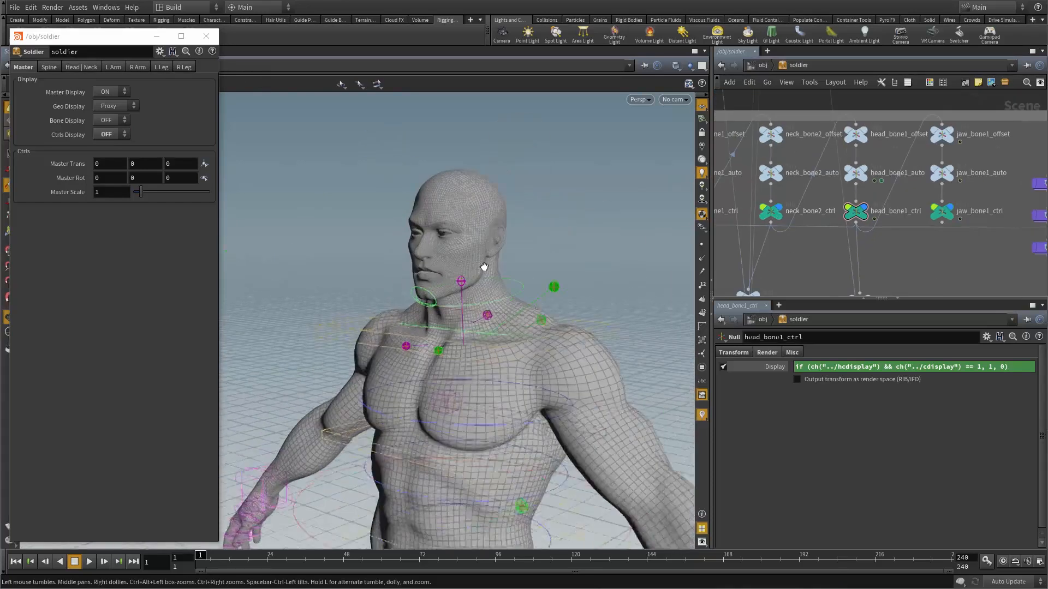
pyautogui.moveTo(837, 367); pyautogui.dragTo(873, 367)
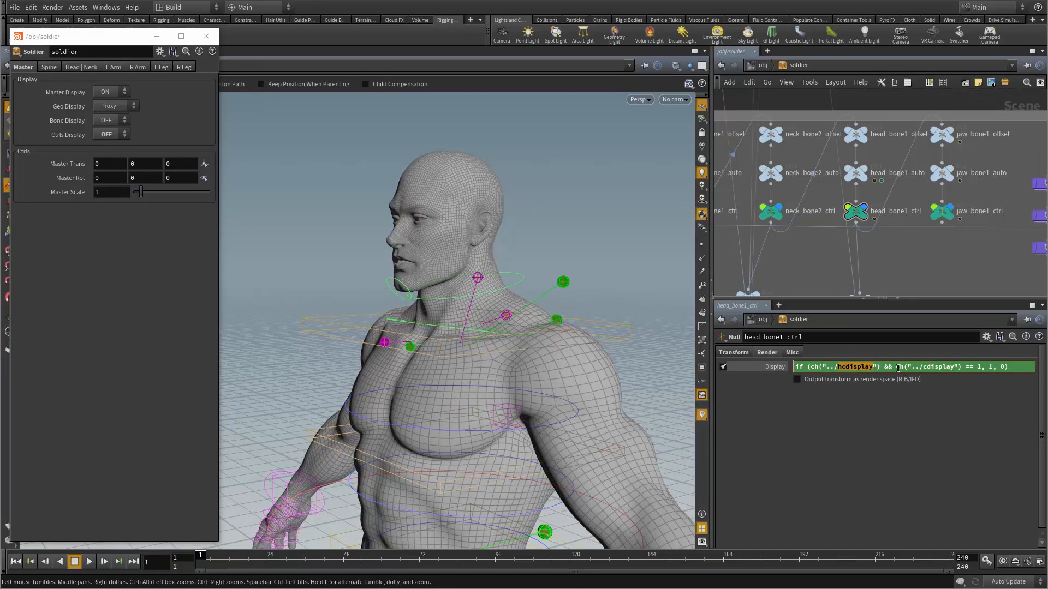
pyautogui.moveTo(919, 368); pyautogui.dragTo(960, 367)
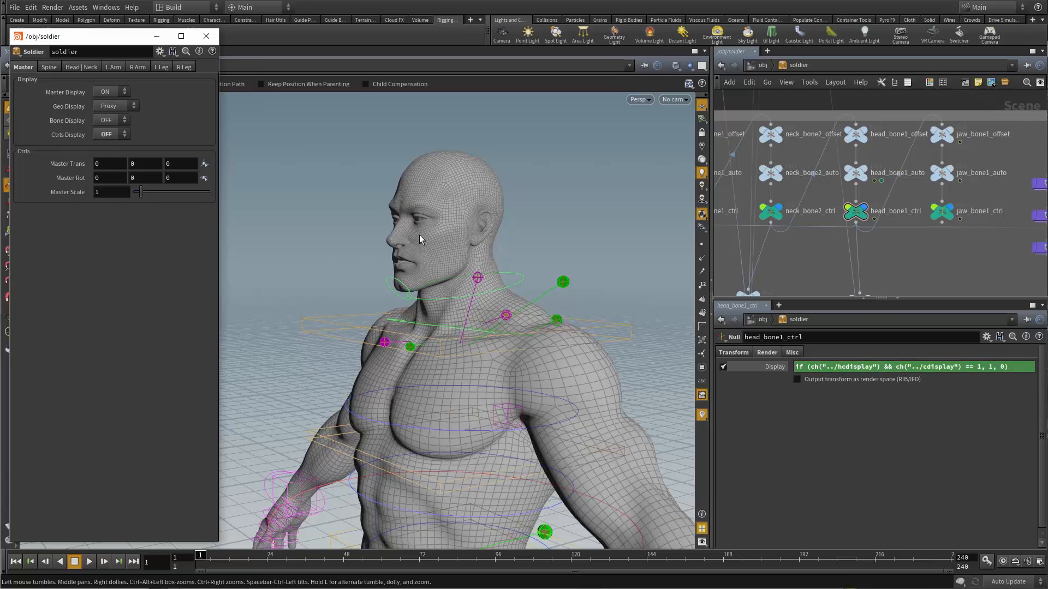
pyautogui.moveTo(419, 234); pyautogui.dragTo(420, 210, button='right')
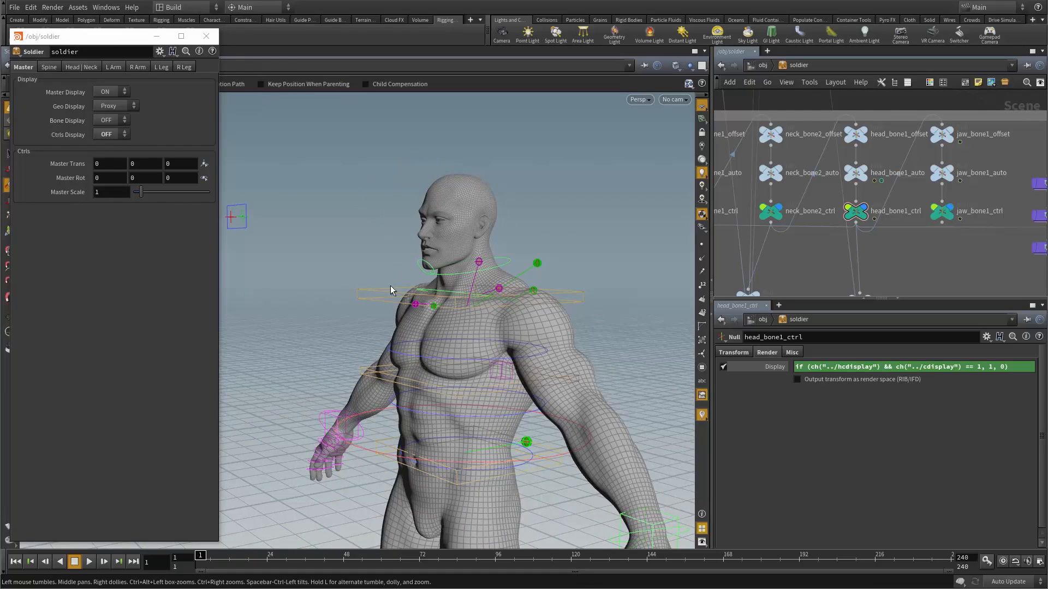
pyautogui.moveTo(503, 290); pyautogui.dragTo(486, 309, button='right')
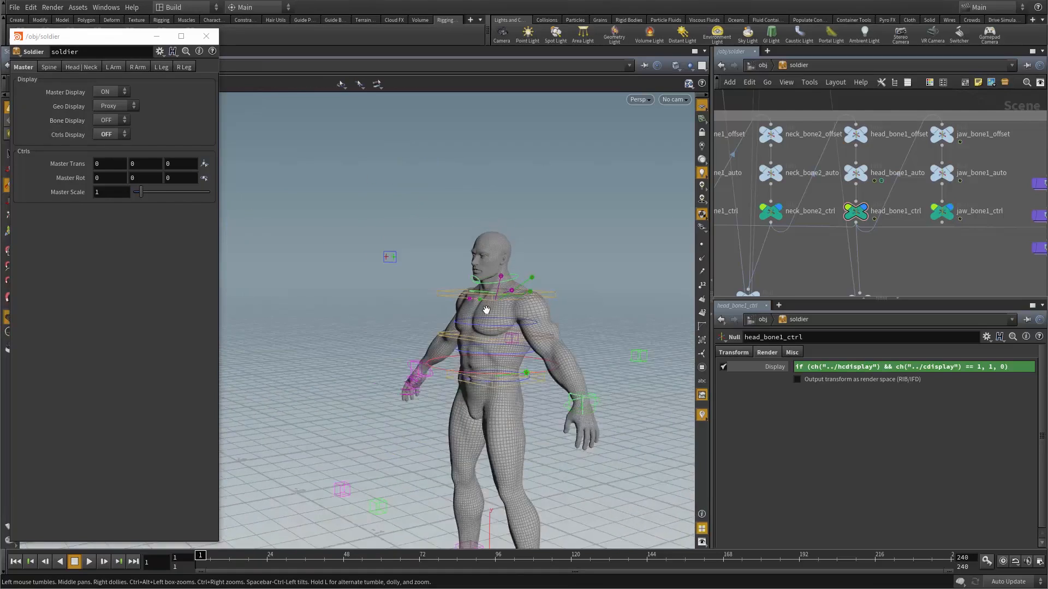
pyautogui.moveTo(486, 309); pyautogui.dragTo(473, 258, button='middle')
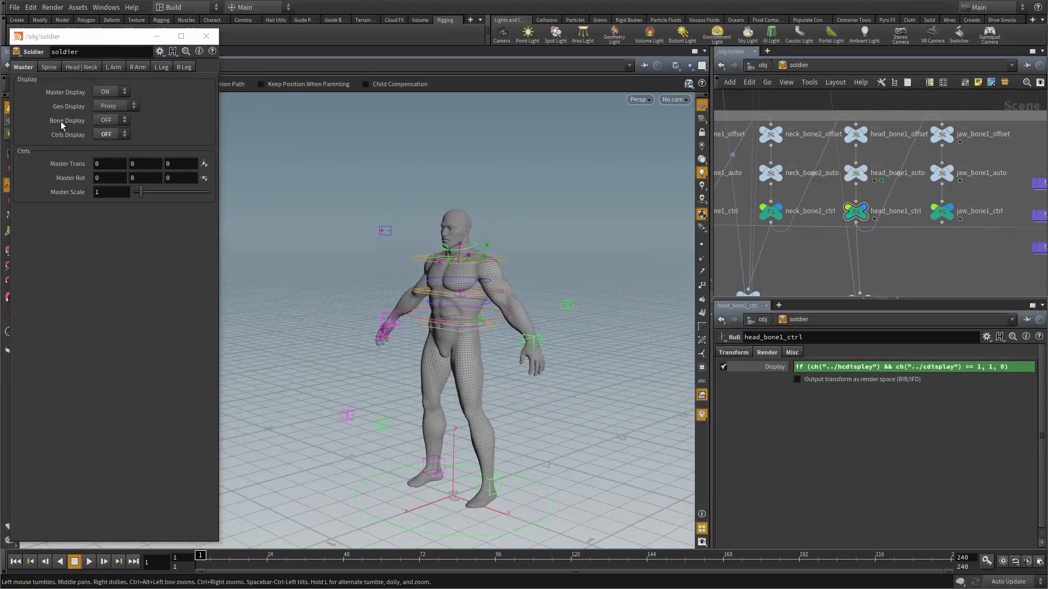
pyautogui.moveTo(309, 195); pyautogui.dragTo(307, 262)
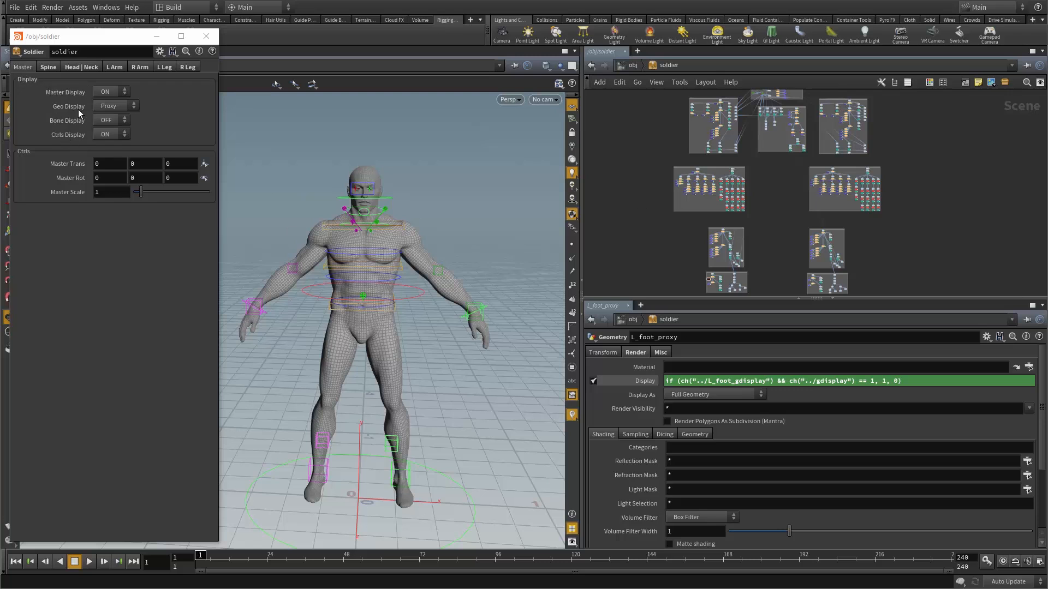
# Review the Master Geo Display options and the display parameters of the spine, head, arms and legs.
pyautogui.keyDown('alt'); pyautogui.moveTo(409, 320); pyautogui.dragTo(395, 337); pyautogui.keyUp('alt')
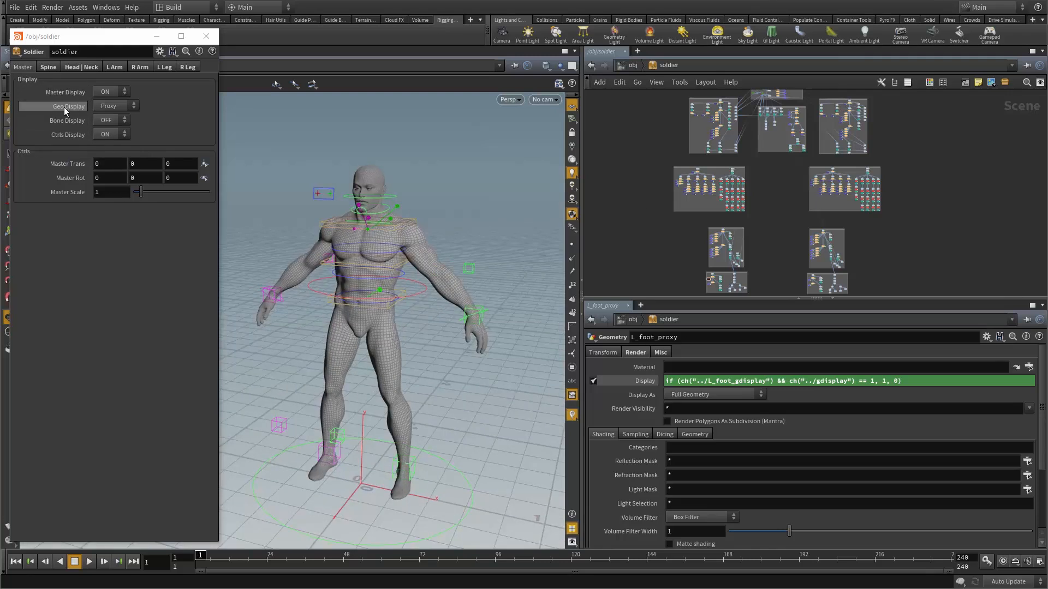
pyautogui.click(114, 106)
pyautogui.click(152, 121)
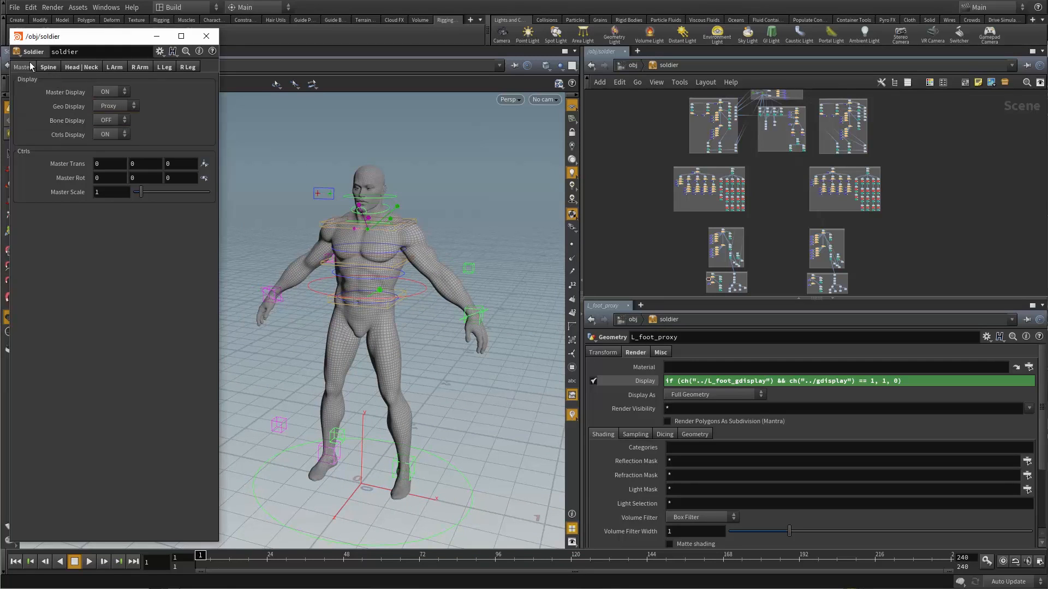
pyautogui.click(48, 66)
pyautogui.click(81, 66)
pyautogui.click(114, 66)
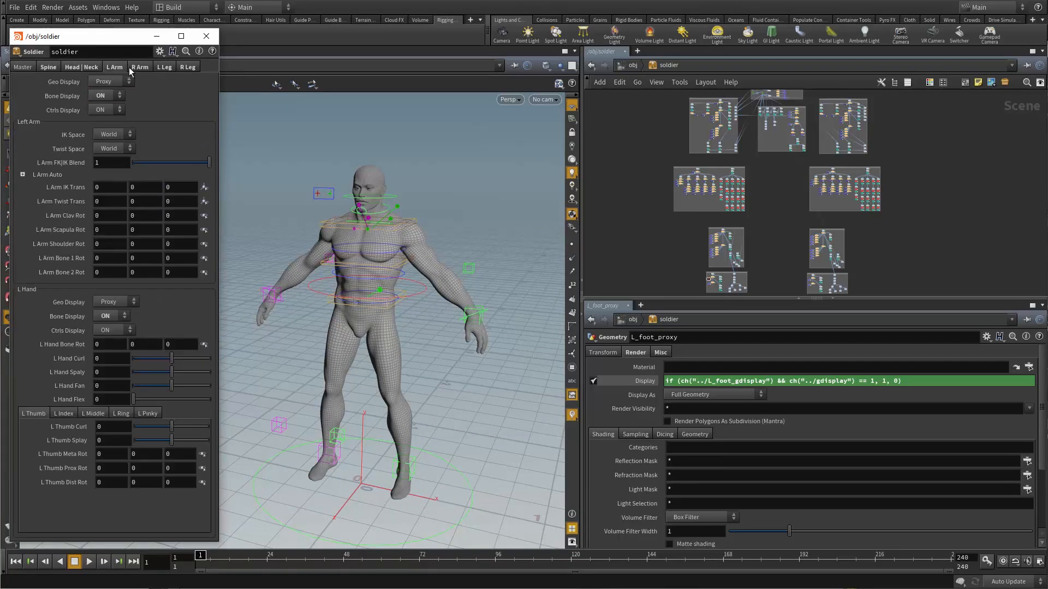
pyautogui.click(139, 66)
pyautogui.click(164, 66)
pyautogui.click(188, 66)
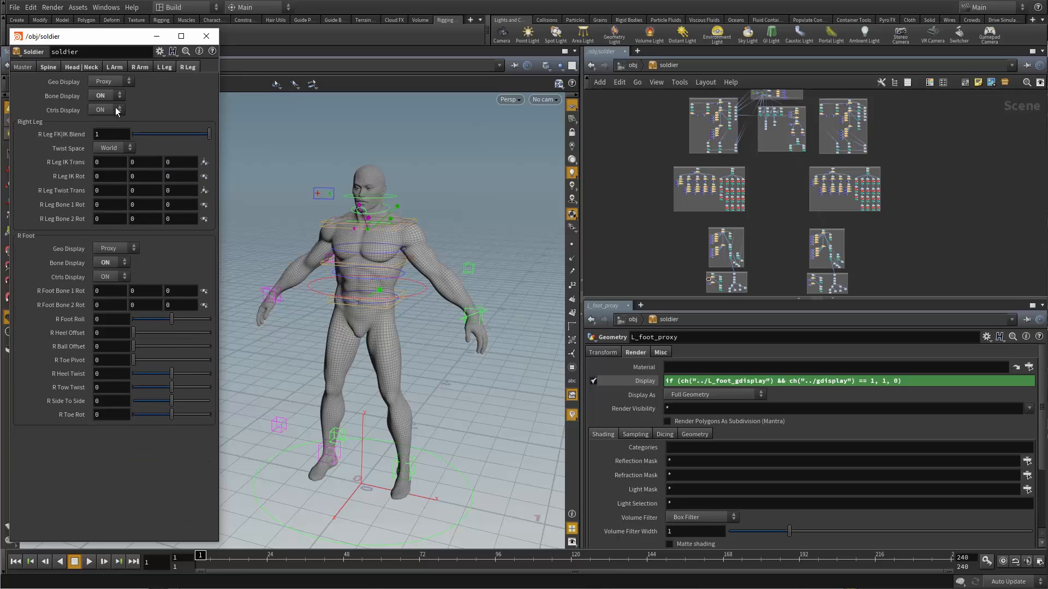
pyautogui.click(23, 67)
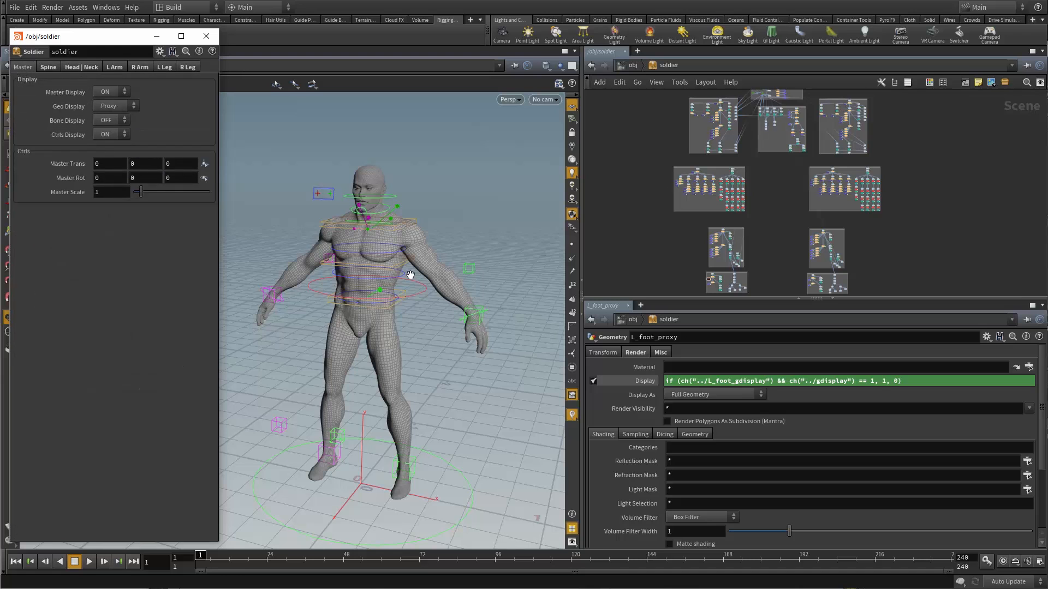
# Check the whole body's controls with the Master Ctrls Display at OFF and again at ON.
pyautogui.moveTo(410, 274); pyautogui.dragTo(382, 196)
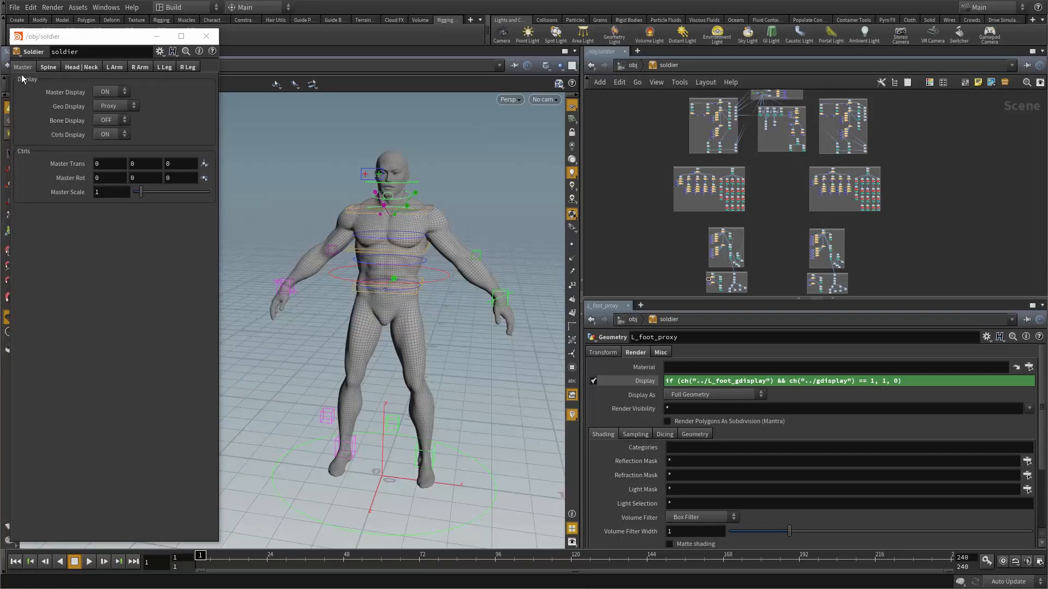
pyautogui.click(108, 134)
pyautogui.click(107, 148)
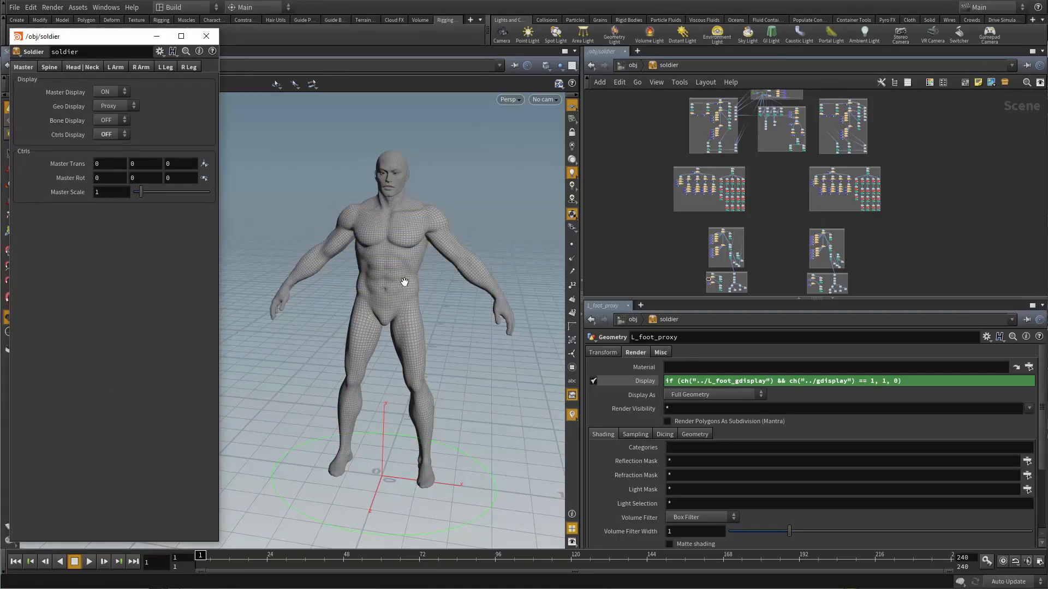
pyautogui.moveTo(404, 281); pyautogui.dragTo(461, 244)
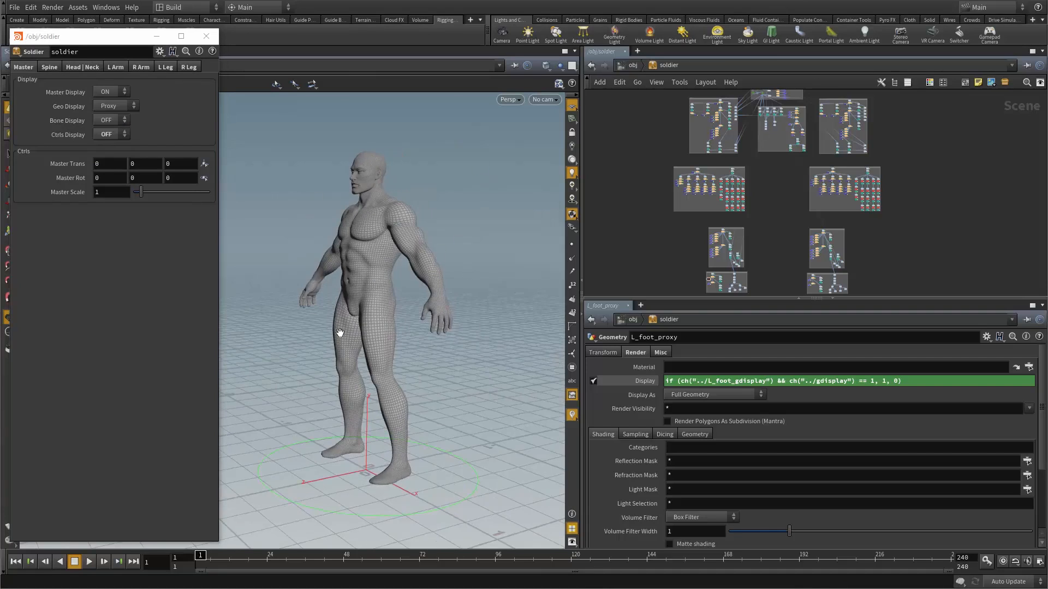
pyautogui.click(110, 136)
pyautogui.click(104, 149)
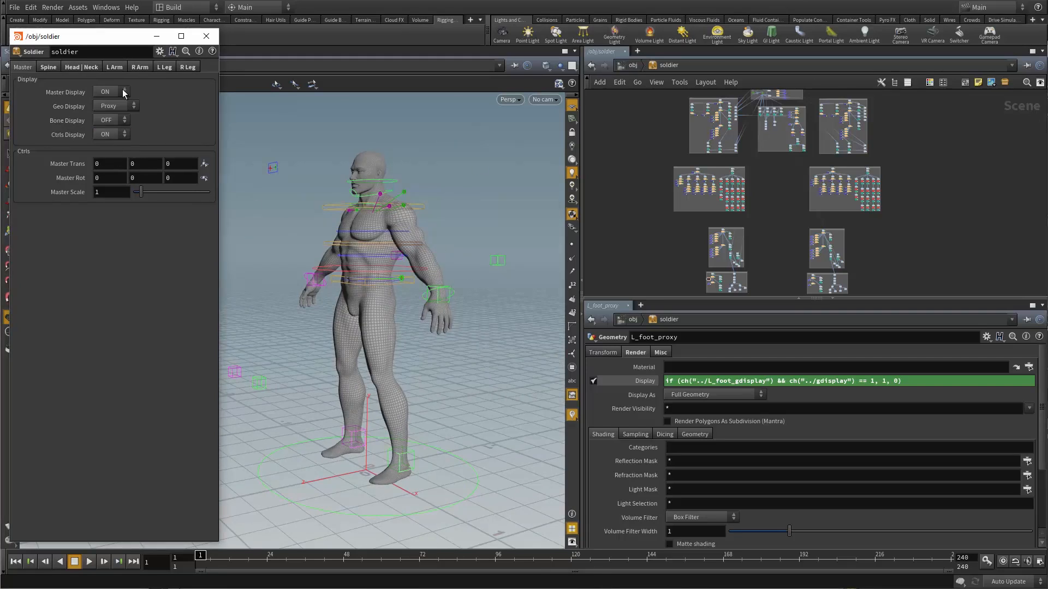
# Compare the Master Bone Display with the display settings of the individual body parts.
pyautogui.click(109, 67)
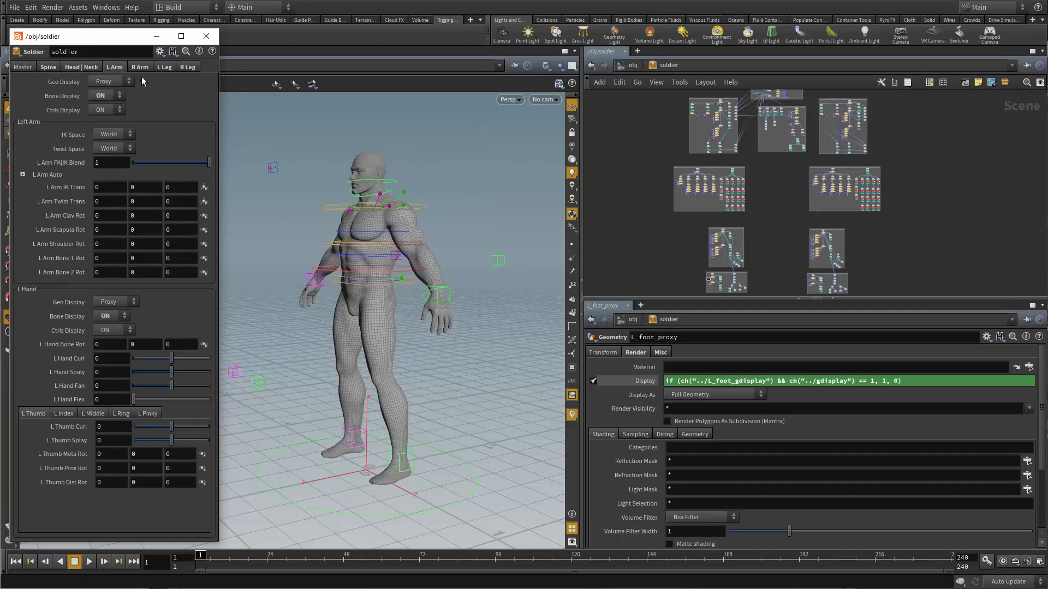
pyautogui.click(166, 68)
pyautogui.click(53, 68)
pyautogui.click(21, 68)
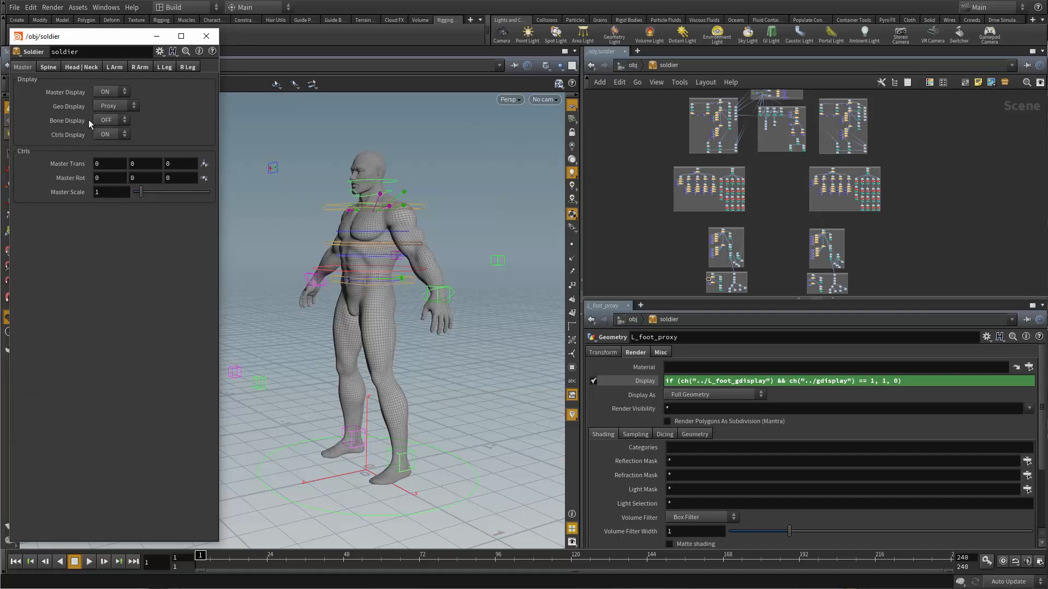
pyautogui.click(109, 125)
pyautogui.click(48, 67)
pyautogui.click(82, 67)
pyautogui.click(114, 67)
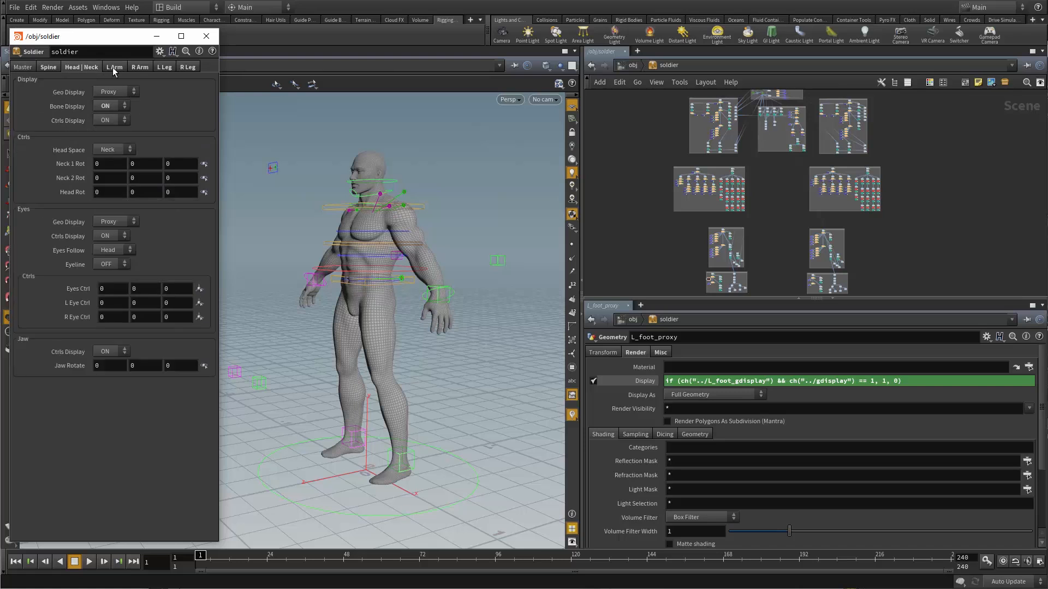
pyautogui.click(143, 68)
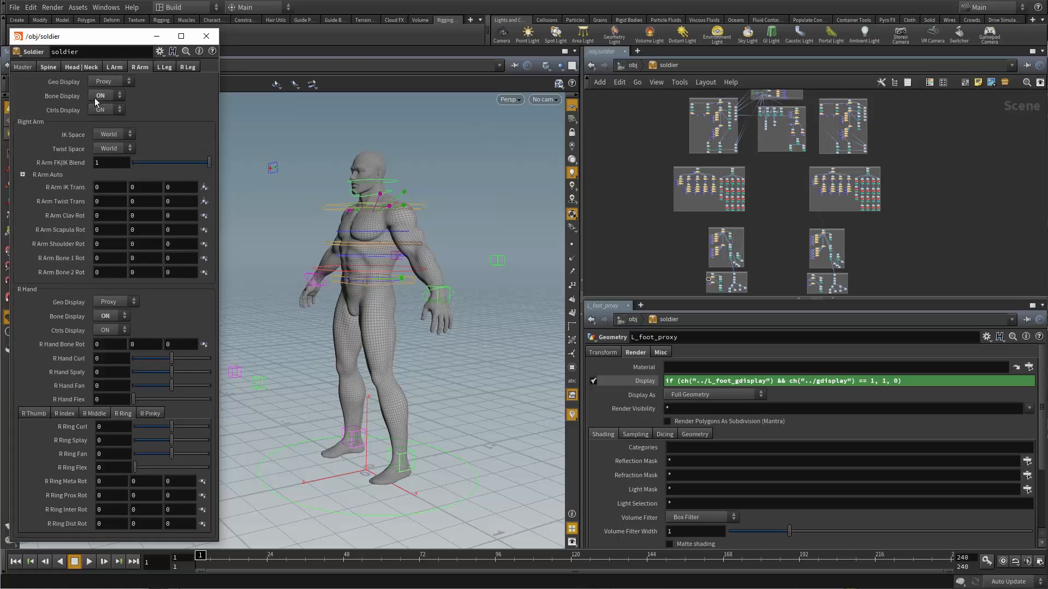
pyautogui.click(22, 66)
# Set the Master Bone Display to ON and inspect the bones inside the body.
pyautogui.keyDown('alt'); pyautogui.moveTo(375, 312); pyautogui.dragTo(331, 280); pyautogui.keyUp('alt')
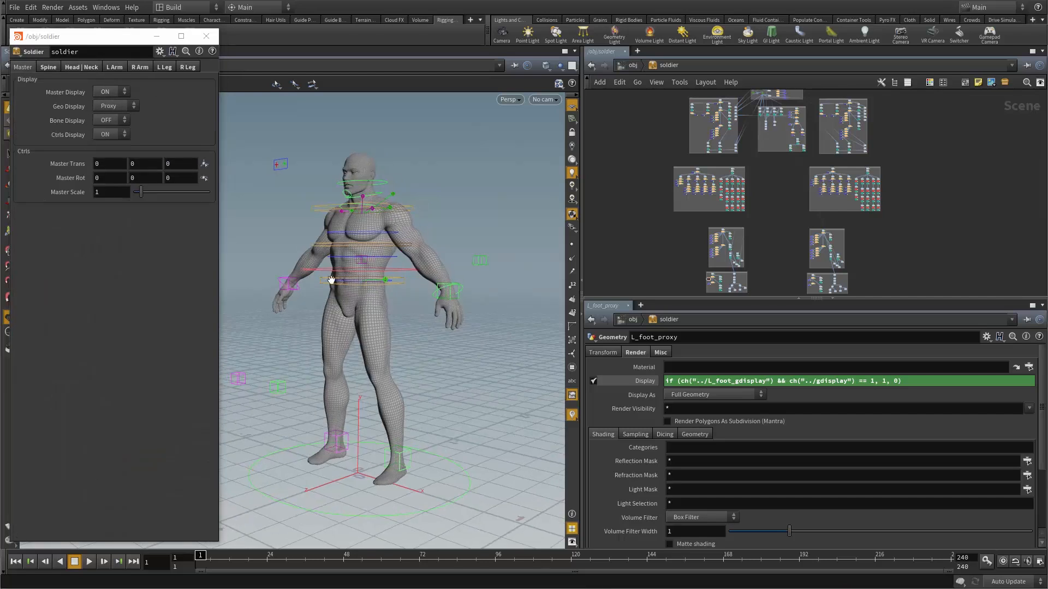
pyautogui.click(112, 121)
pyautogui.click(103, 142)
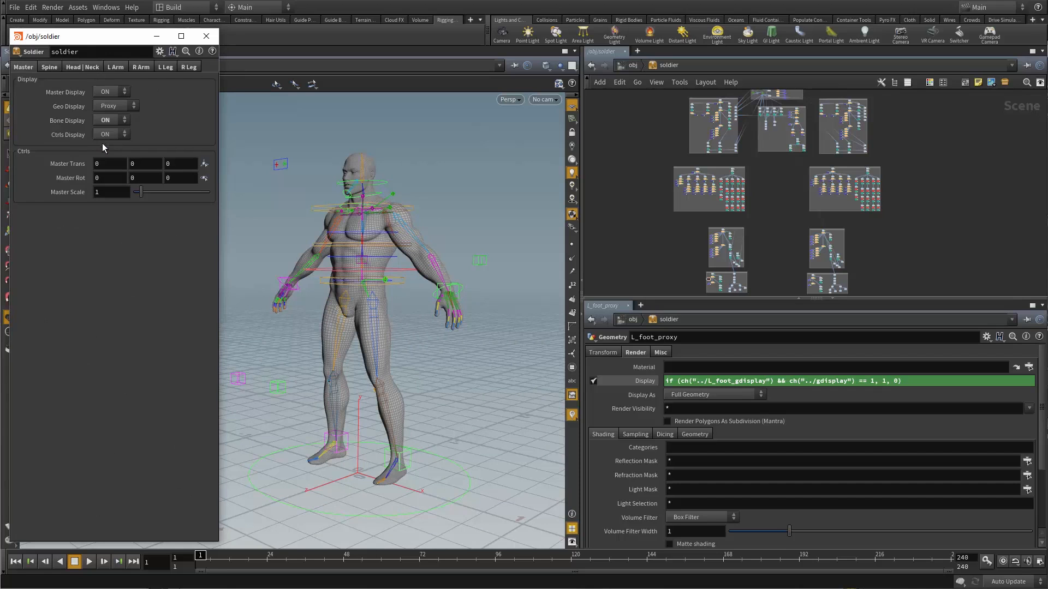
pyautogui.keyDown('alt'); pyautogui.moveTo(402, 288); pyautogui.dragTo(428, 374); pyautogui.keyUp('alt')
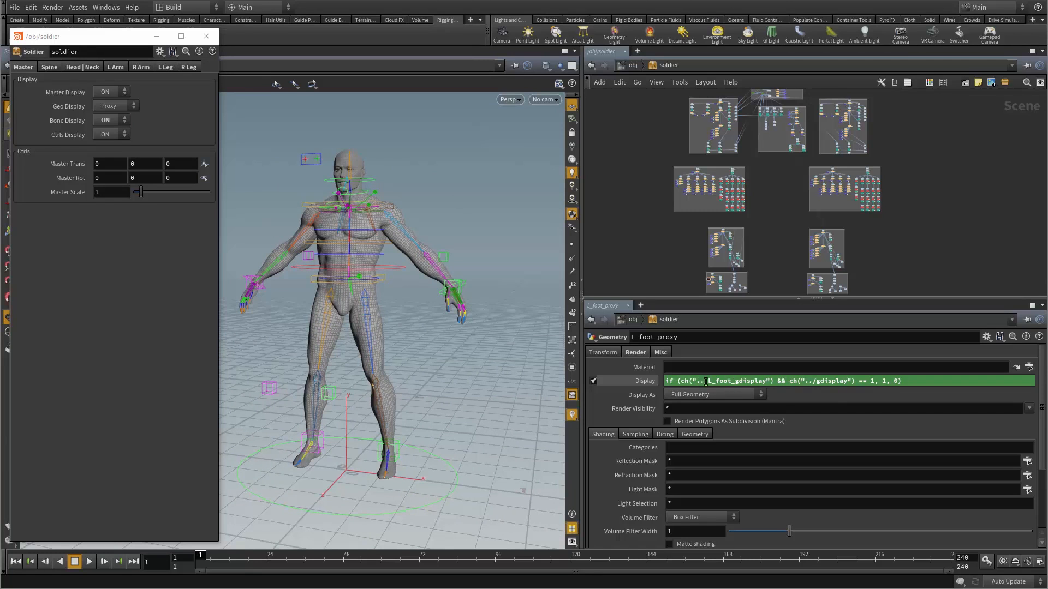
# Examine the L_foot_gdisplay and gdisplay conditions in L_foot_proxy's Display expression and set the Master Bone Display to OFF.
pyautogui.moveTo(708, 382); pyautogui.dragTo(769, 383)
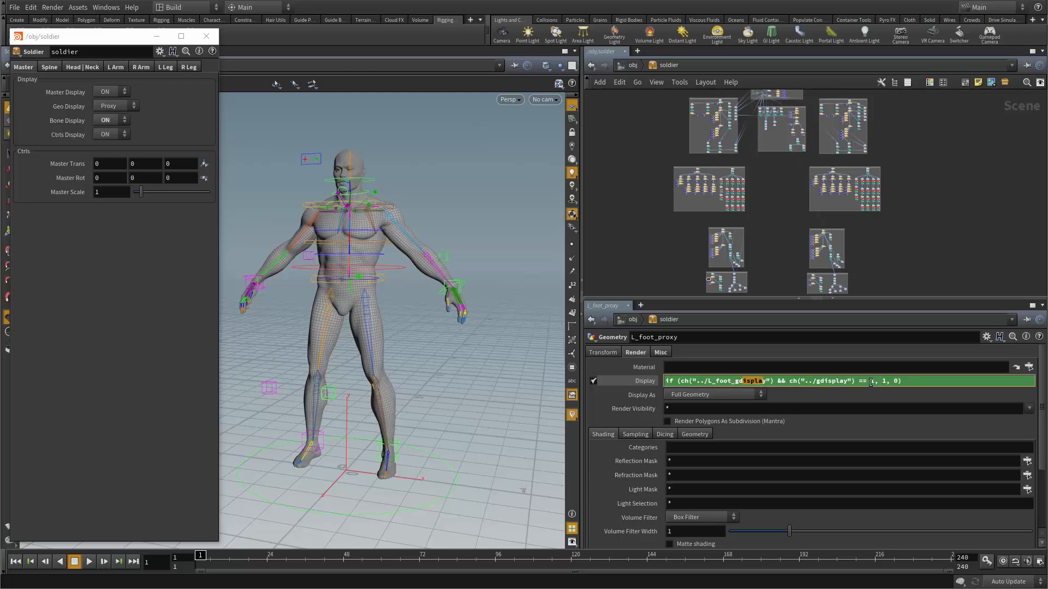
pyautogui.moveTo(776, 382); pyautogui.dragTo(858, 382)
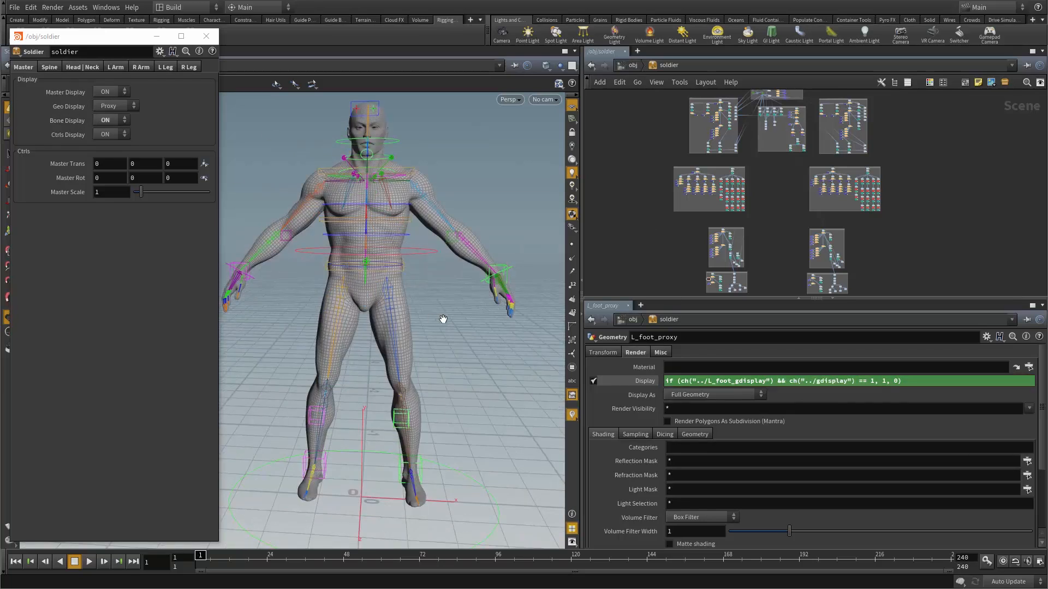
pyautogui.moveTo(443, 319); pyautogui.dragTo(410, 328)
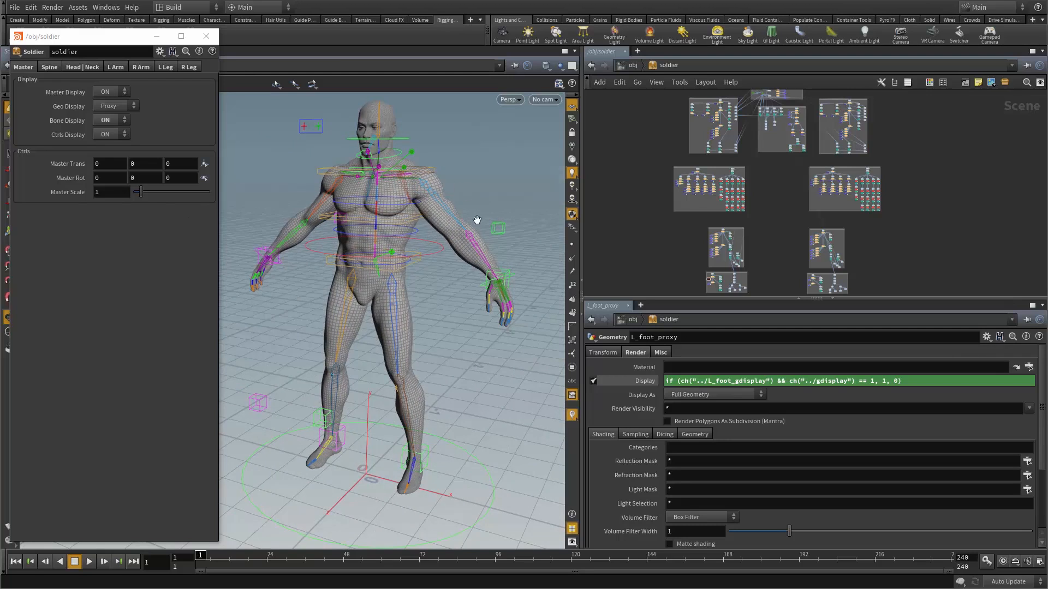
pyautogui.moveTo(429, 290); pyautogui.dragTo(330, 212)
pyautogui.click(110, 120)
pyautogui.click(105, 131)
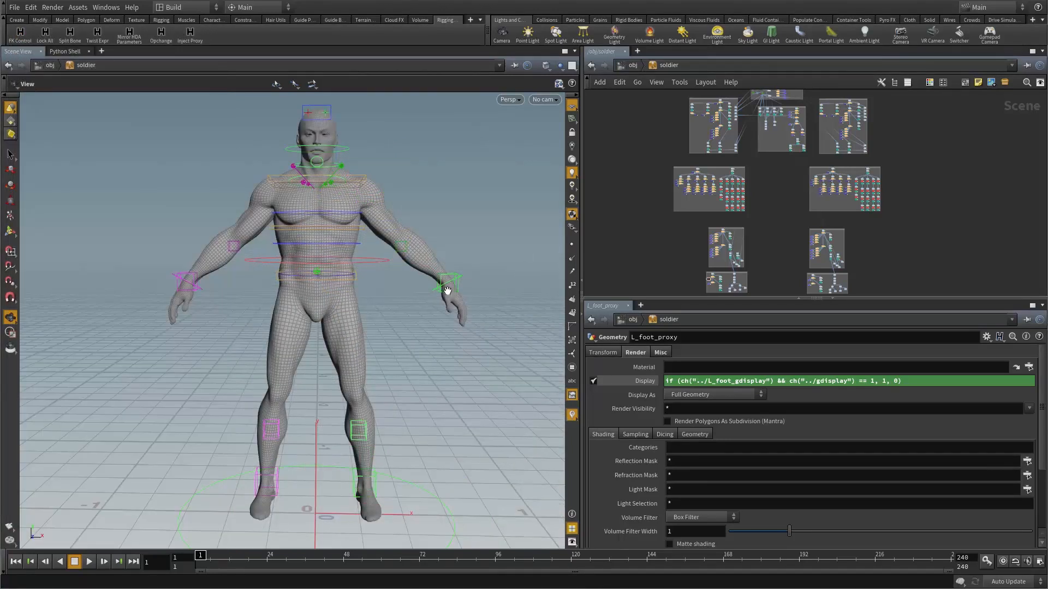
# Locate the left hand's proxy nodes in the soldier network and go inside L_hand_dist_proxy_0.
pyautogui.moveTo(424, 362); pyautogui.dragTo(469, 355)
pyautogui.scroll(5, 663, 180)
pyautogui.scroll(4, 664, 175)
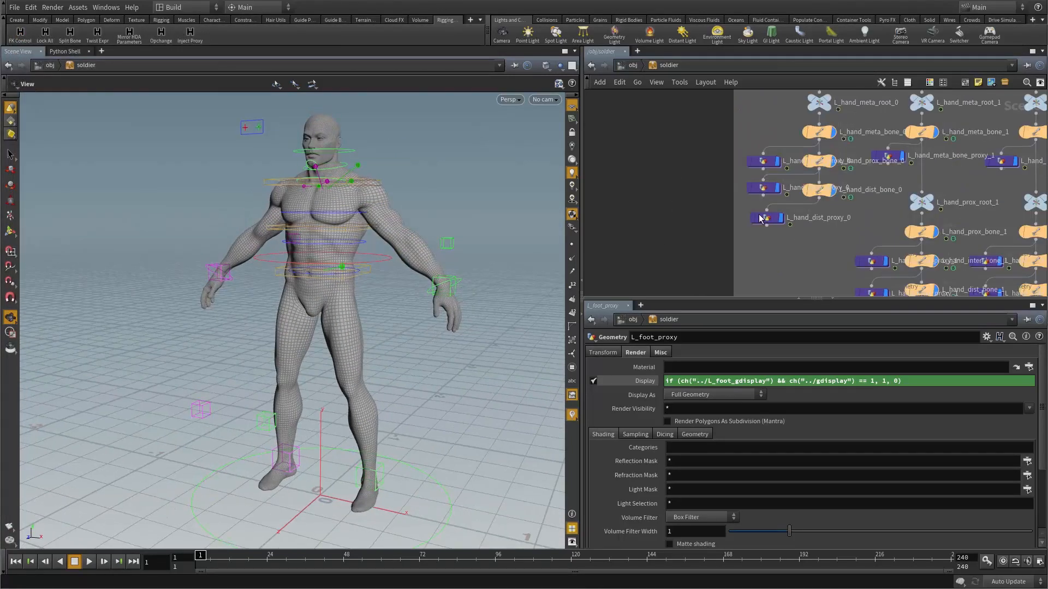
pyautogui.doubleClick(764, 221)
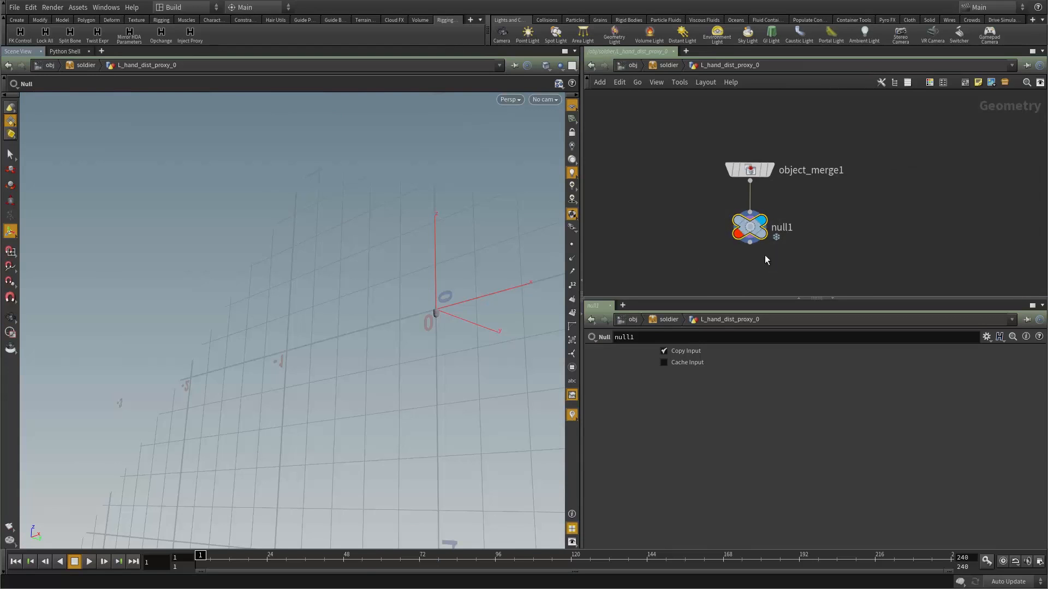
pyautogui.scroll(4, 764, 258)
pyautogui.scroll(-2, 835, 162)
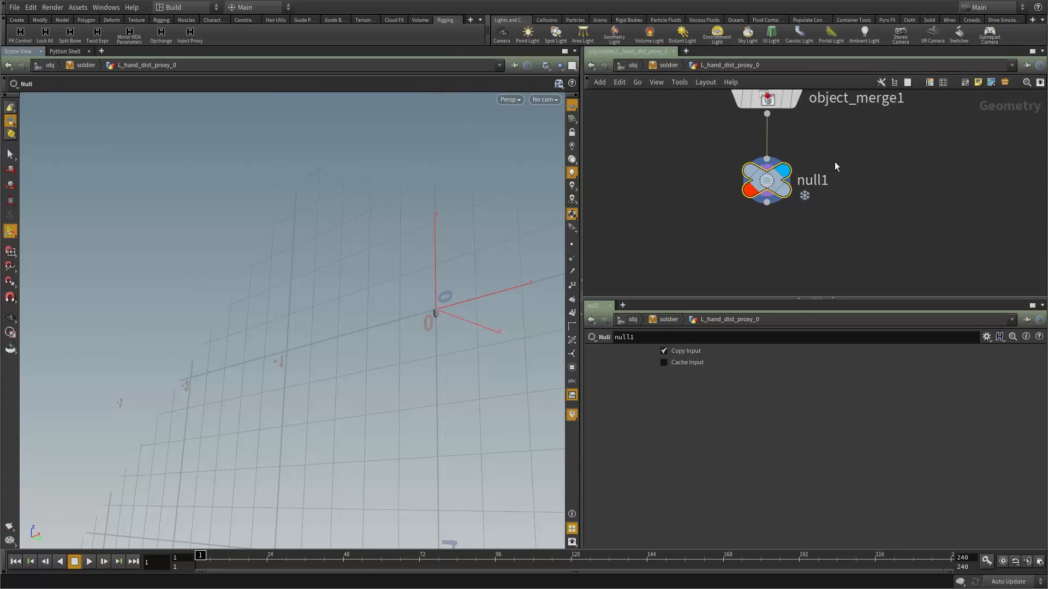
# Add a File node beside object_merge1 inside L_hand_dist_proxy_0.
pyautogui.moveTo(834, 163); pyautogui.dragTo(796, 226, button='middle')
pyautogui.moveTo(676, 198); pyautogui.dragTo(796, 196, button='middle')
pyautogui.press('Tab')
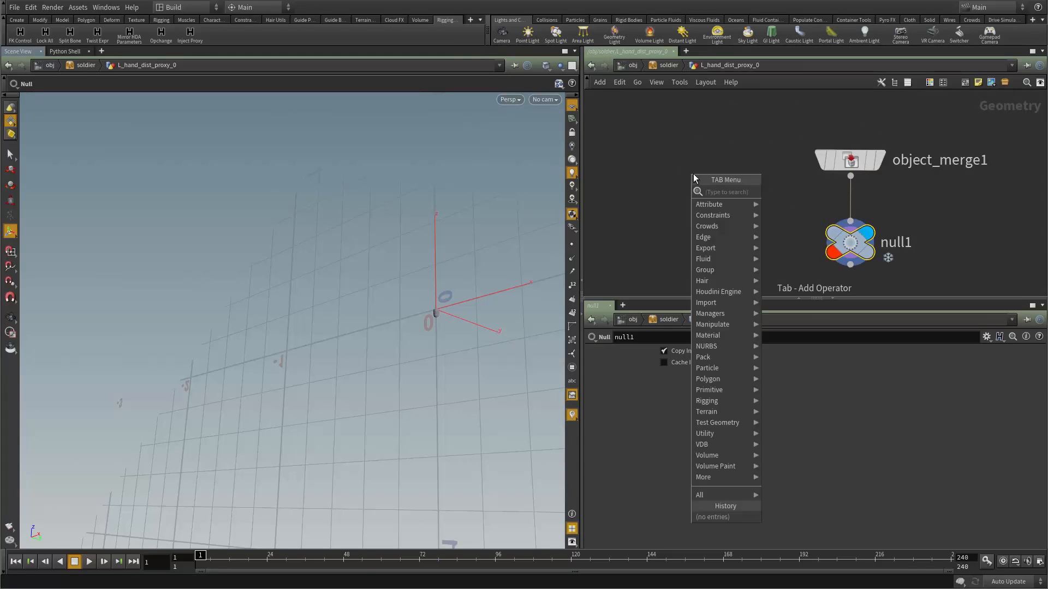
pyautogui.write('fi')
pyautogui.click(791, 192)
pyautogui.click(692, 172)
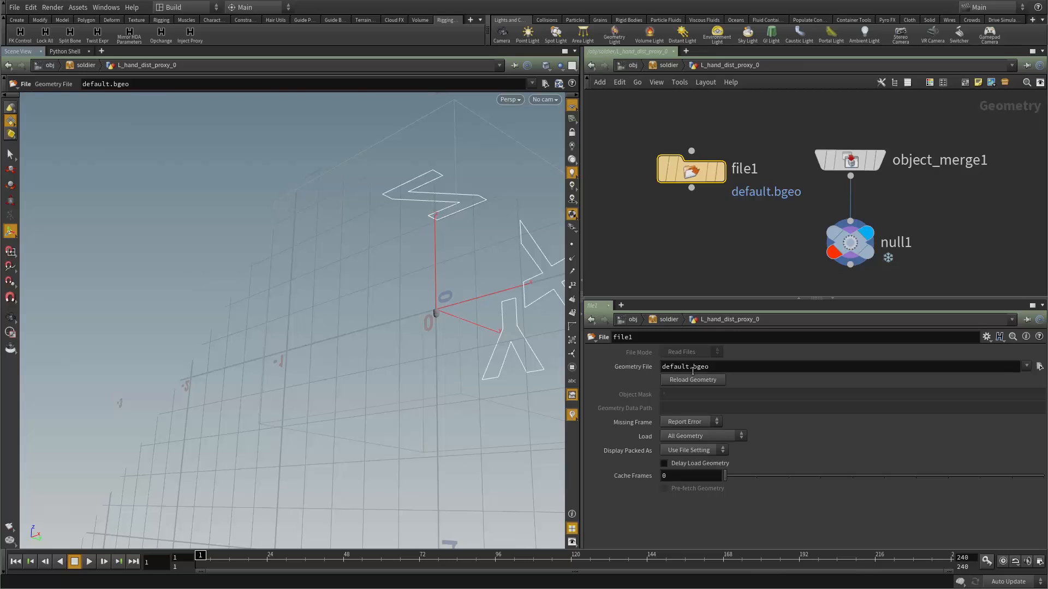
# Open the soldier asset's type properties and show its Extra Files.
pyautogui.rightClick(665, 65)
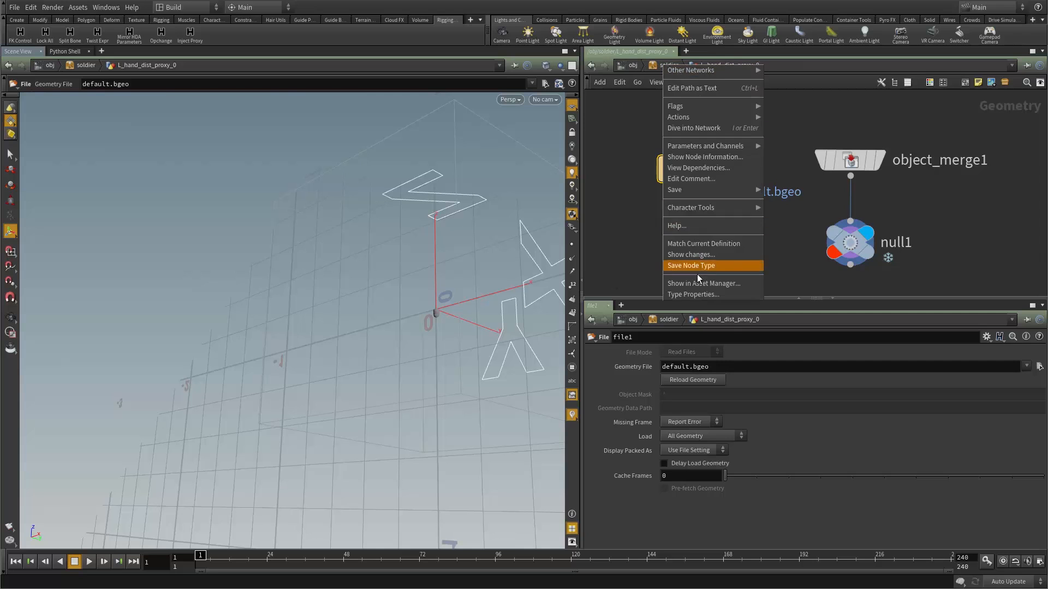
pyautogui.click(704, 293)
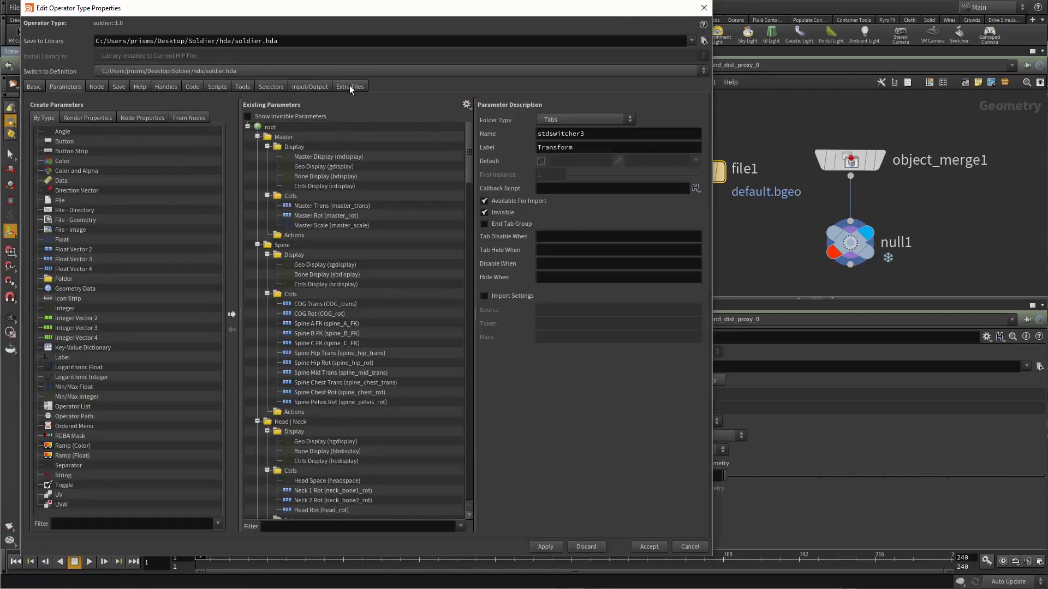
pyautogui.click(349, 86)
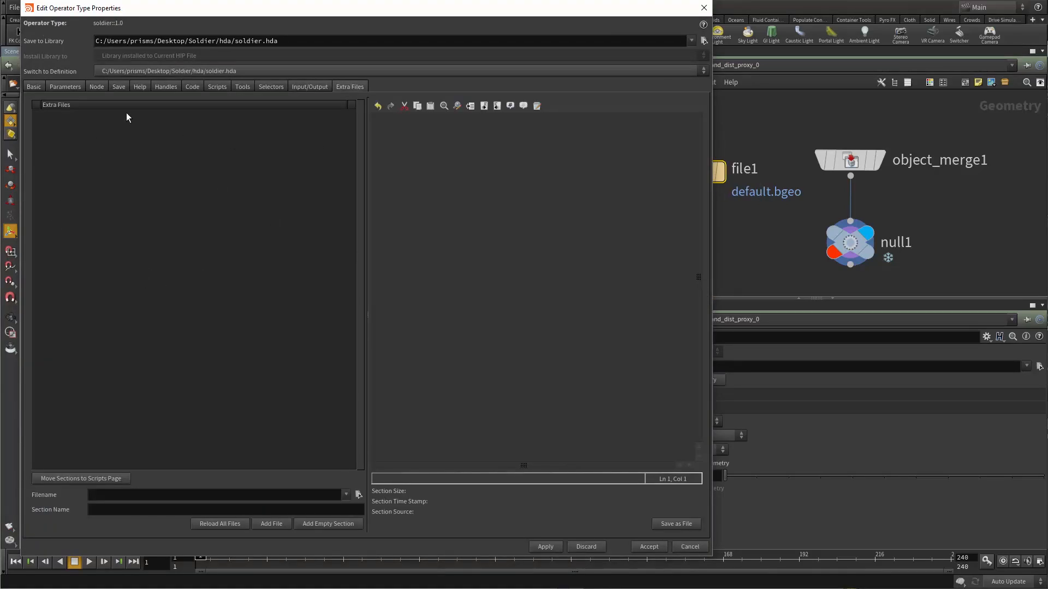
# Close the soldier asset's type properties and inspect the Geometry File path of file1 alongside the null1 node.
pyautogui.click(689, 546)
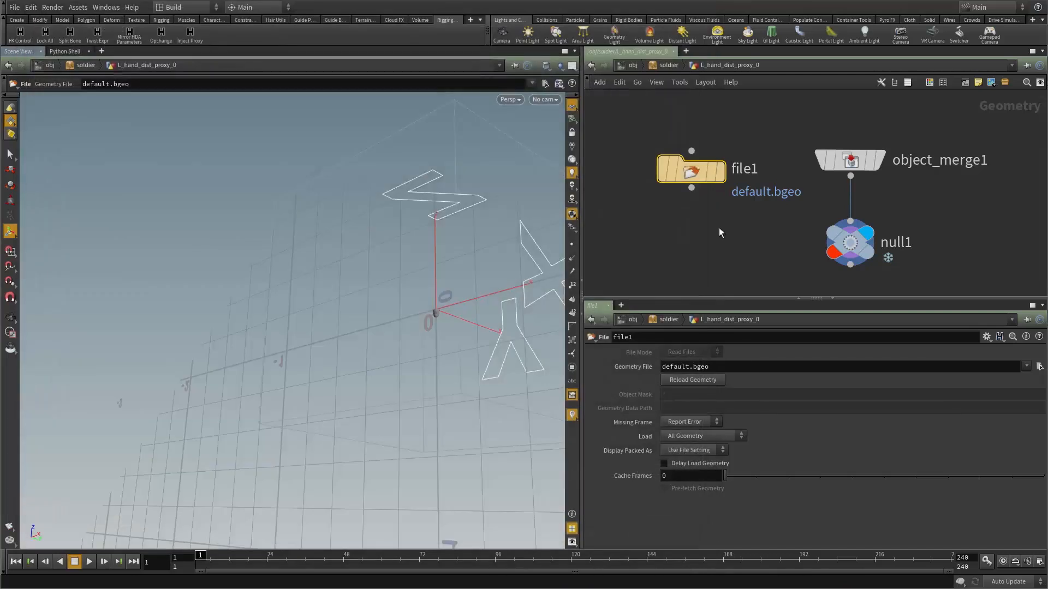
pyautogui.click(709, 366)
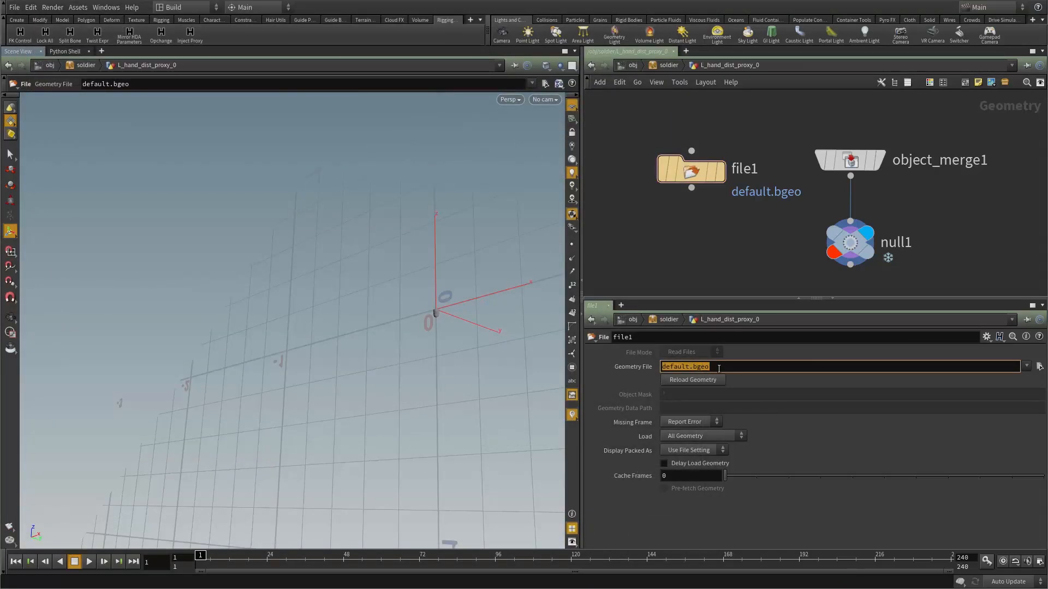
pyautogui.moveTo(736, 241); pyautogui.dragTo(675, 185)
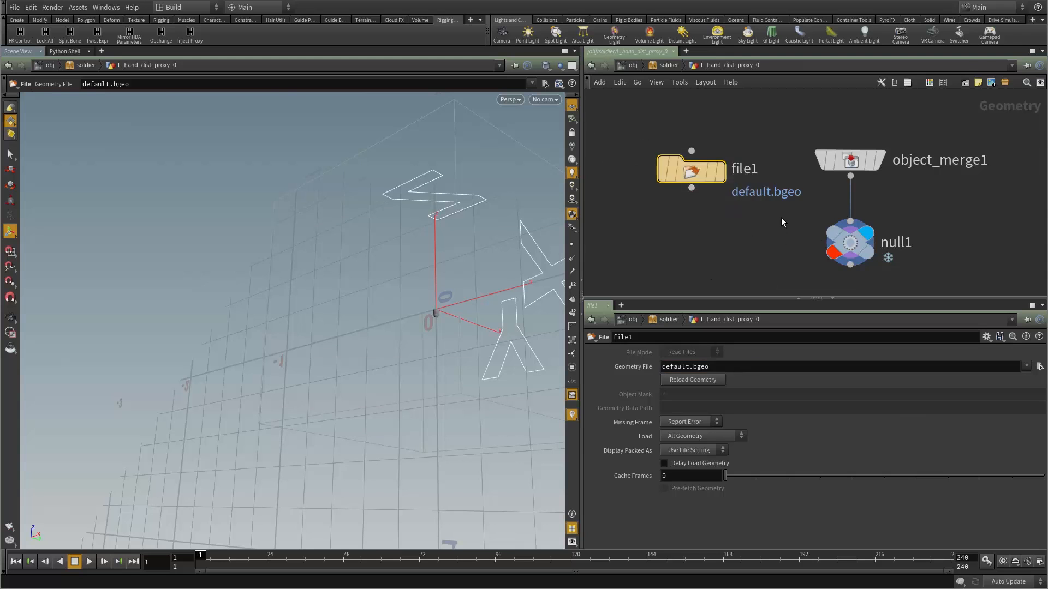
pyautogui.moveTo(781, 218); pyautogui.dragTo(965, 296)
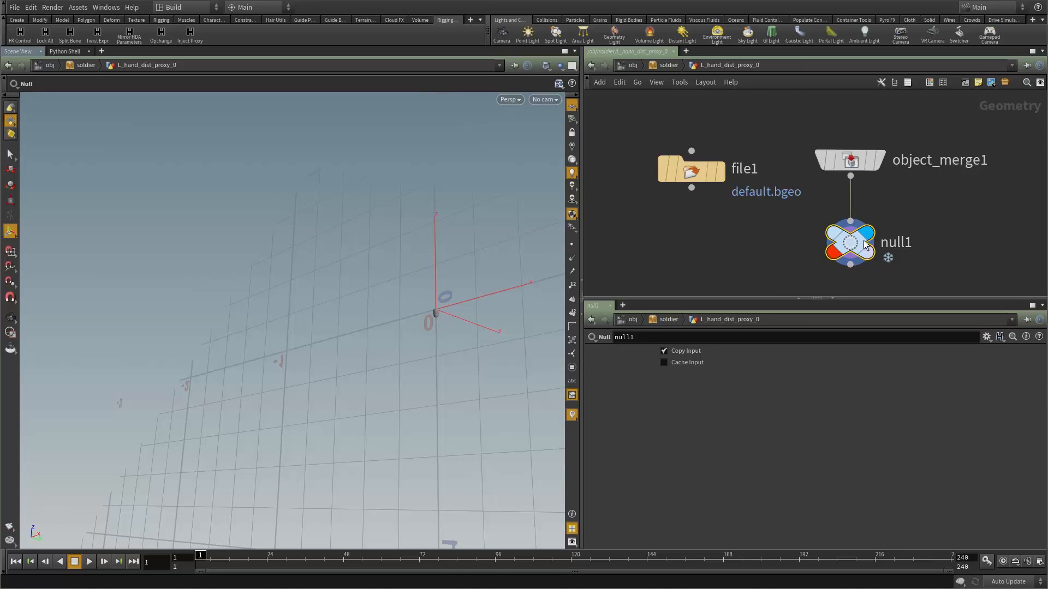
pyautogui.click(700, 236)
pyautogui.click(690, 173)
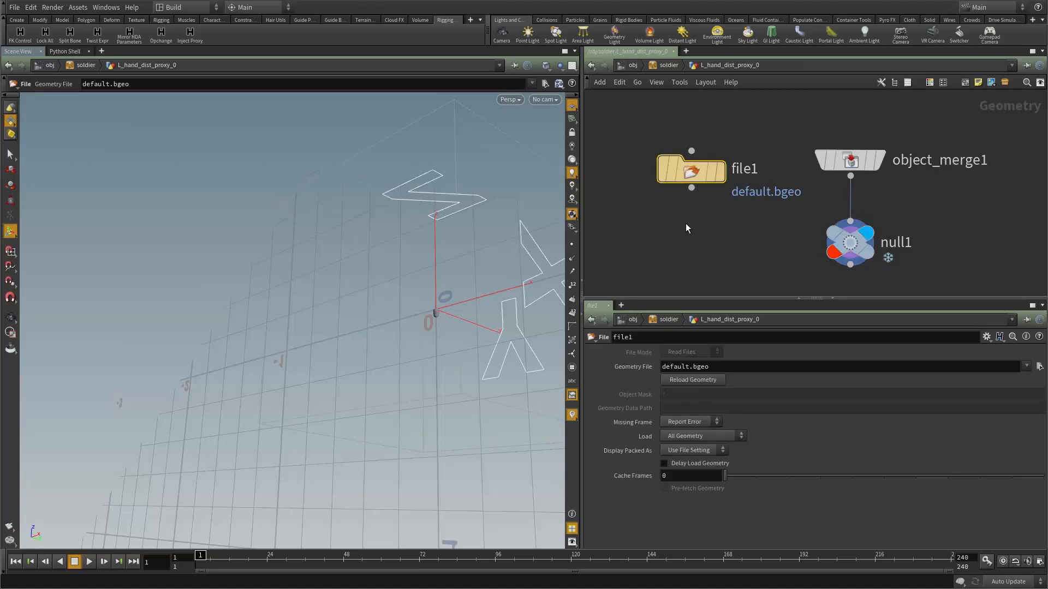
# Return to the soldier network and look over its node groups and the character in the viewport.
pyautogui.press('u')
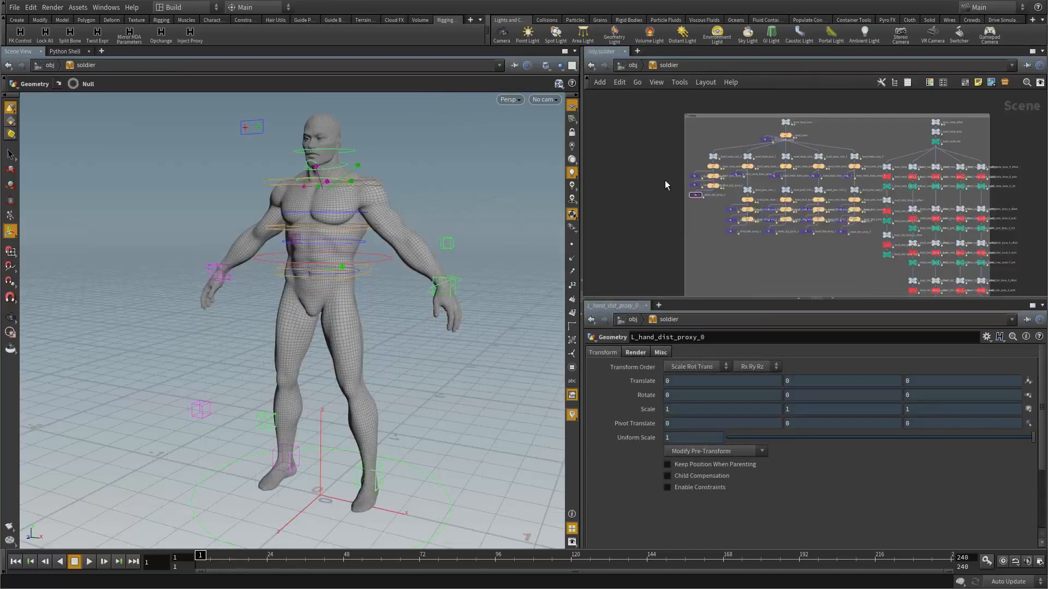
pyautogui.moveTo(615, 169); pyautogui.dragTo(588, 168, button='middle')
pyautogui.keyDown('alt'); pyautogui.moveTo(225, 325); pyautogui.dragTo(280, 325); pyautogui.keyUp('alt')
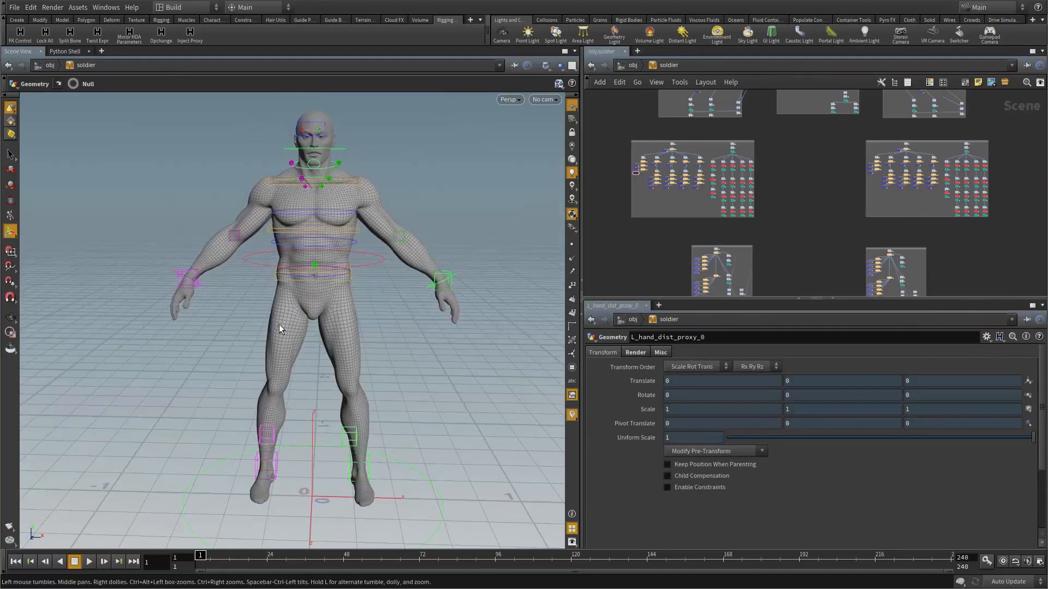
pyautogui.moveTo(633, 261); pyautogui.dragTo(647, 196, button='middle')
pyautogui.scroll(5, 643, 199)
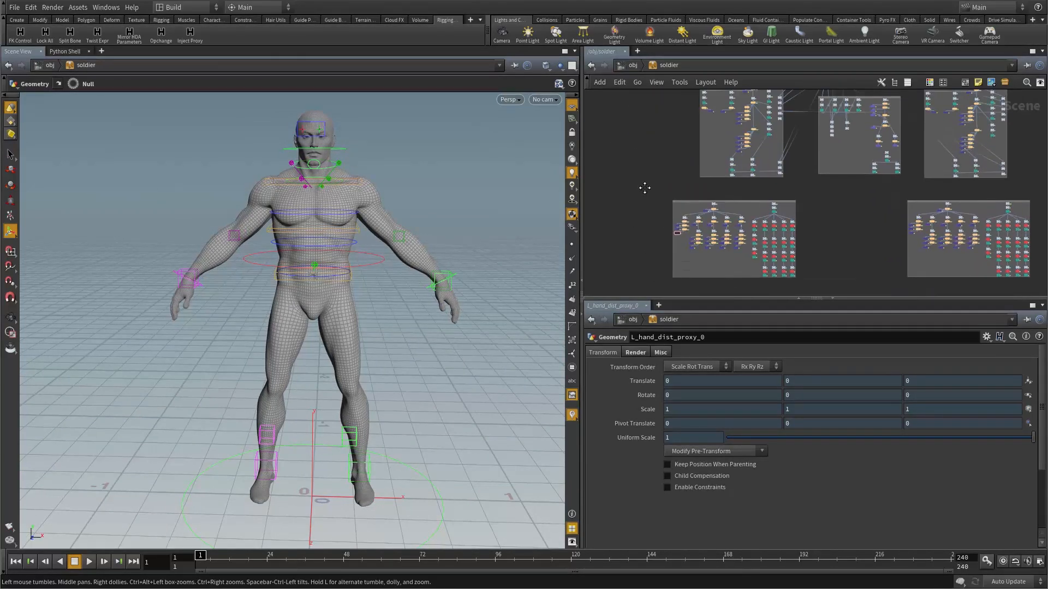
pyautogui.scroll(4, 658, 131)
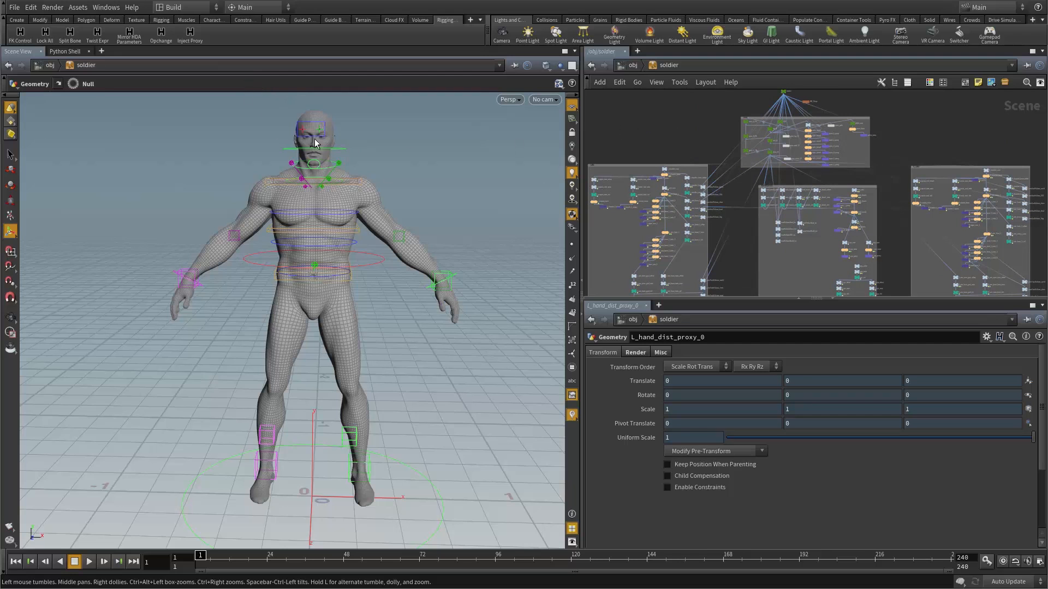
pyautogui.moveTo(538, 174); pyautogui.dragTo(472, 176)
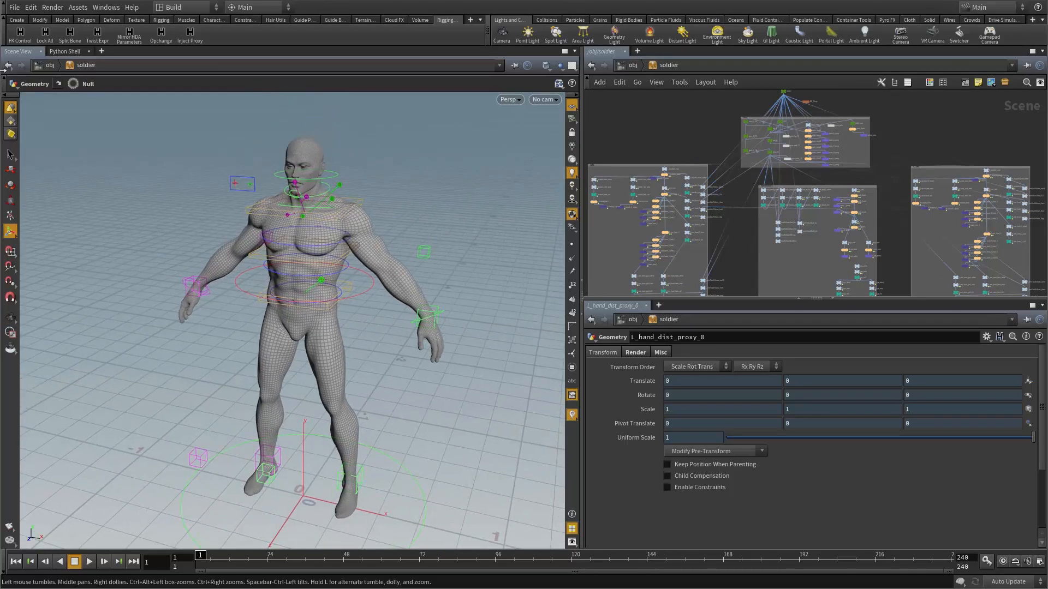
# Switch to the file browser, locate the injectproxy shelf file in the houdini16.5 toolbar folder, and return to Houdini.
pyautogui.hotkey('alt', 'Tab')
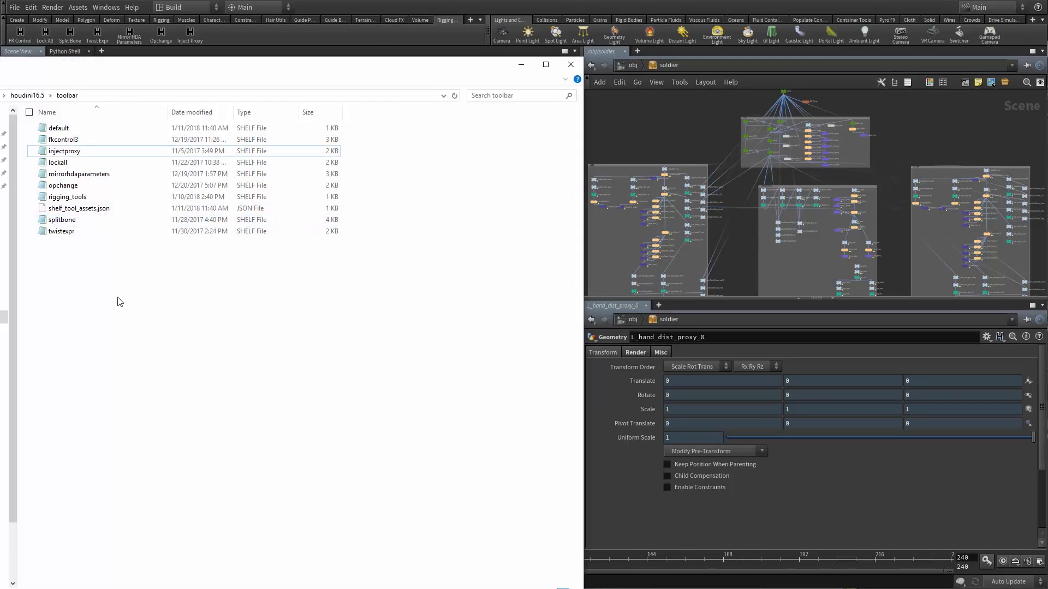
pyautogui.click(110, 152)
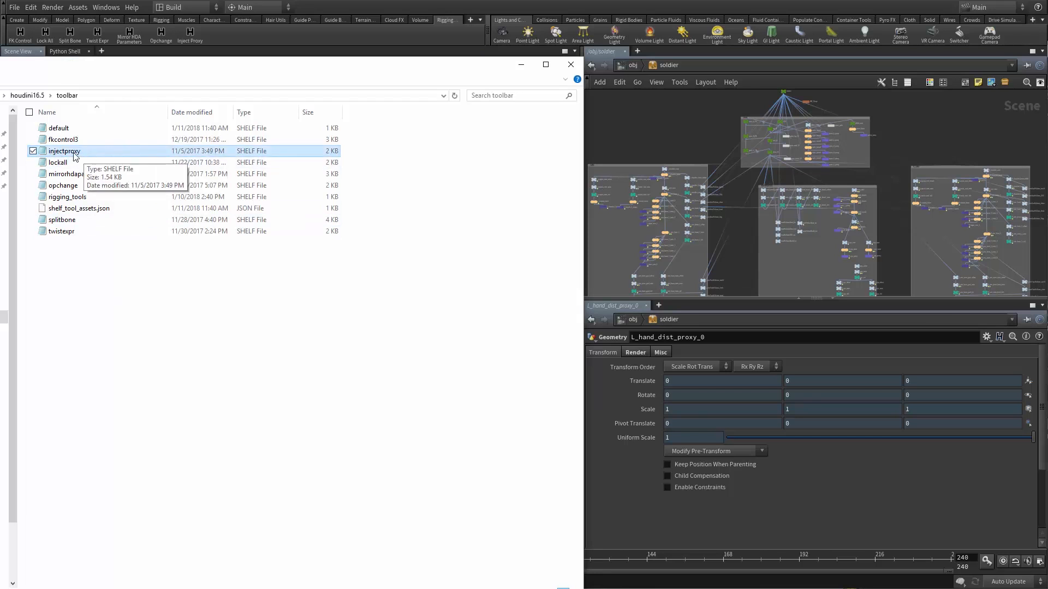
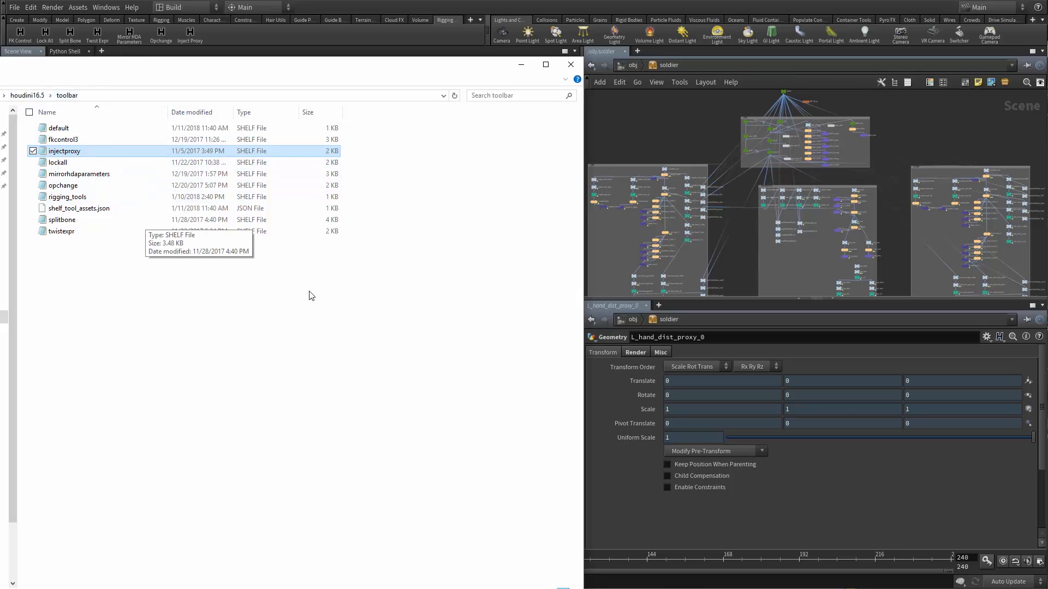
pyautogui.click(649, 101)
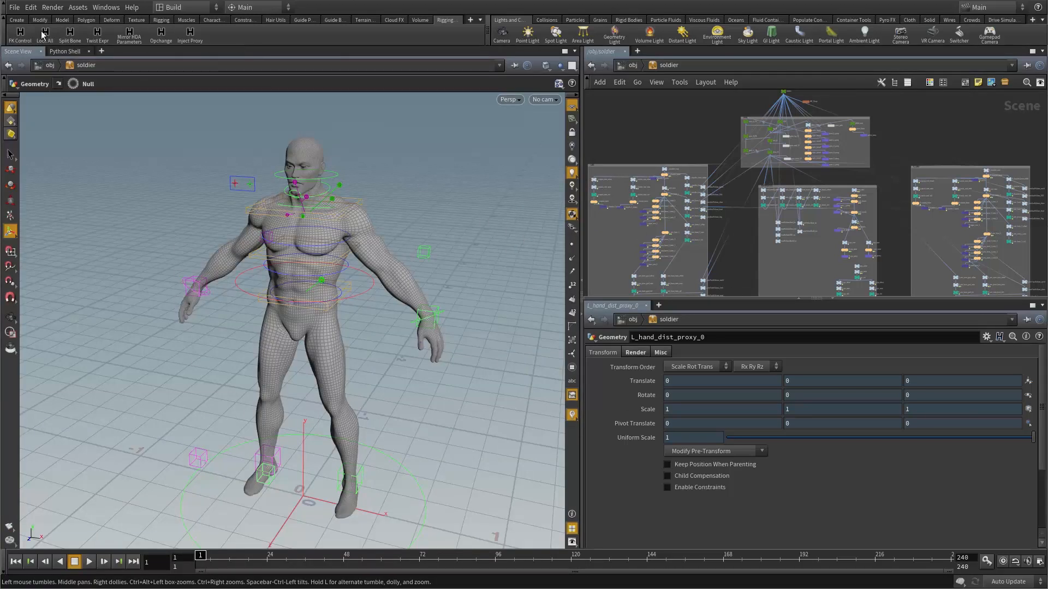
# Check that Inject Proxy is included in the Rigging Tools shelf's tool list, and close the shelf settings without changes.
pyautogui.rightClick(248, 35)
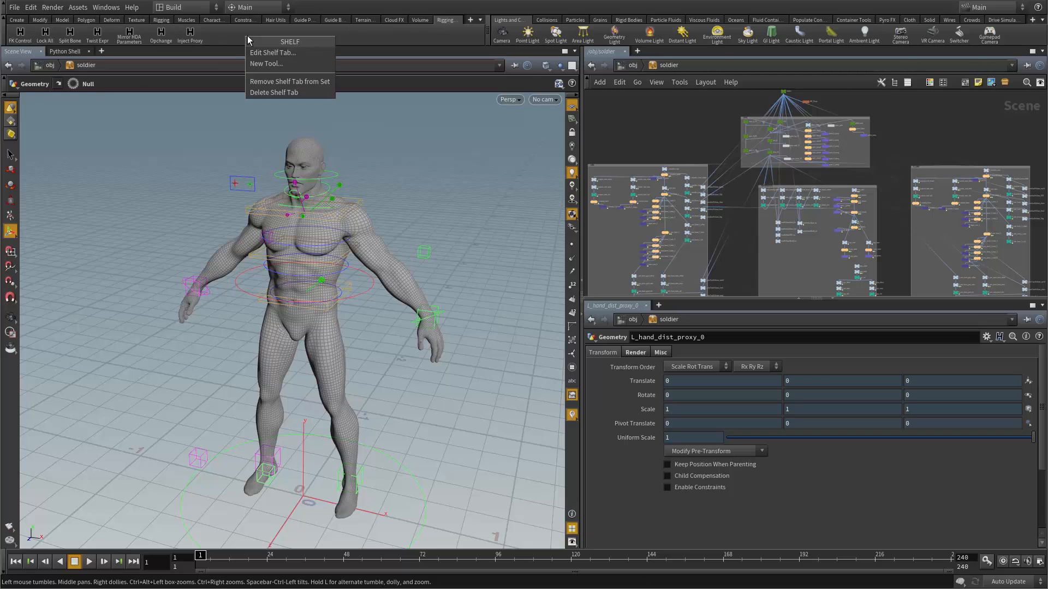
pyautogui.click(283, 54)
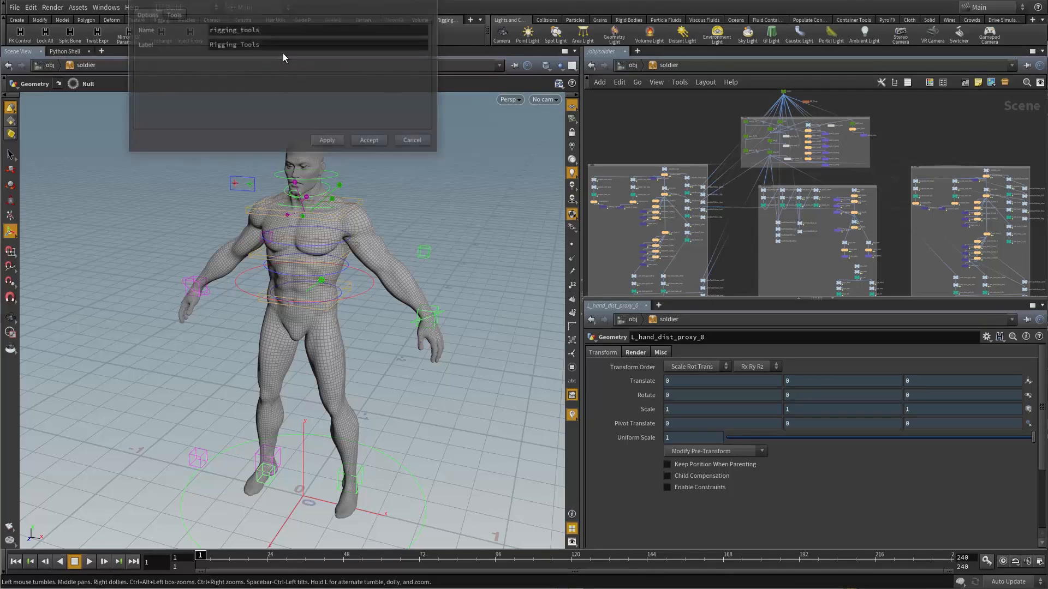
pyautogui.click(171, 16)
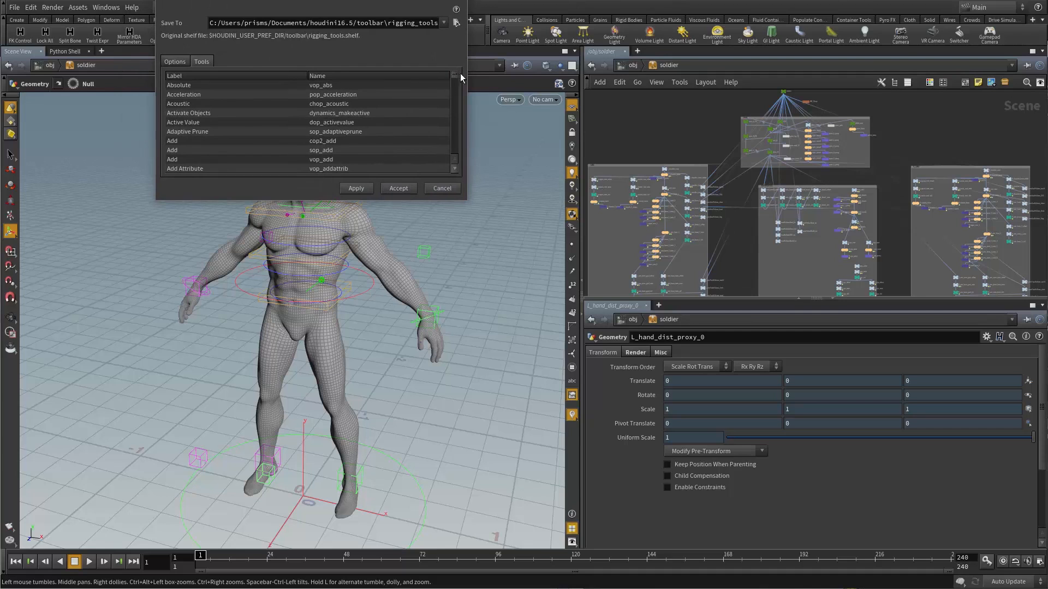
pyautogui.moveTo(454, 76); pyautogui.dragTo(449, 240)
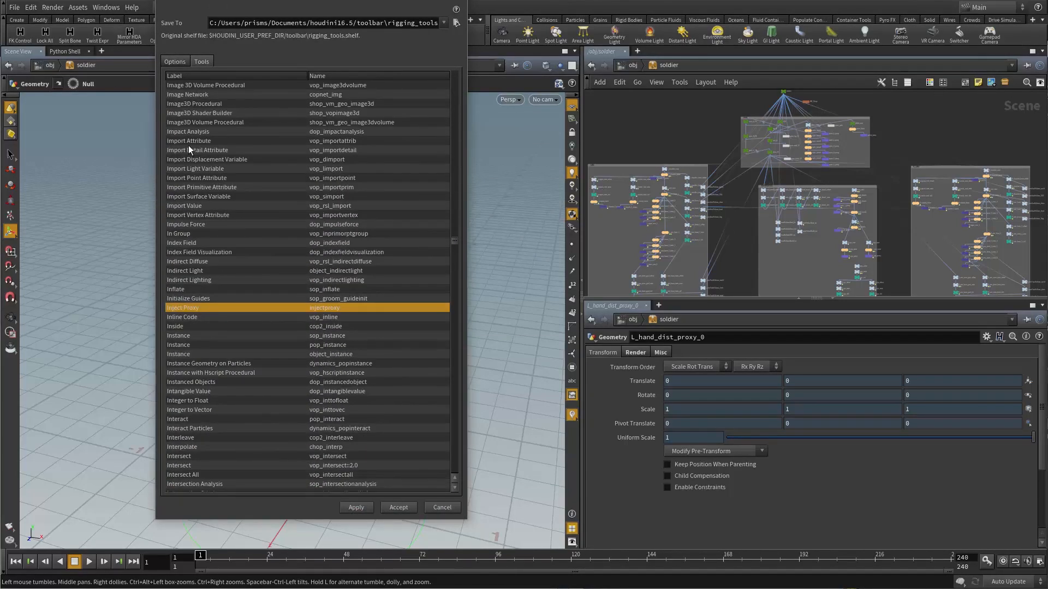
pyautogui.click(442, 508)
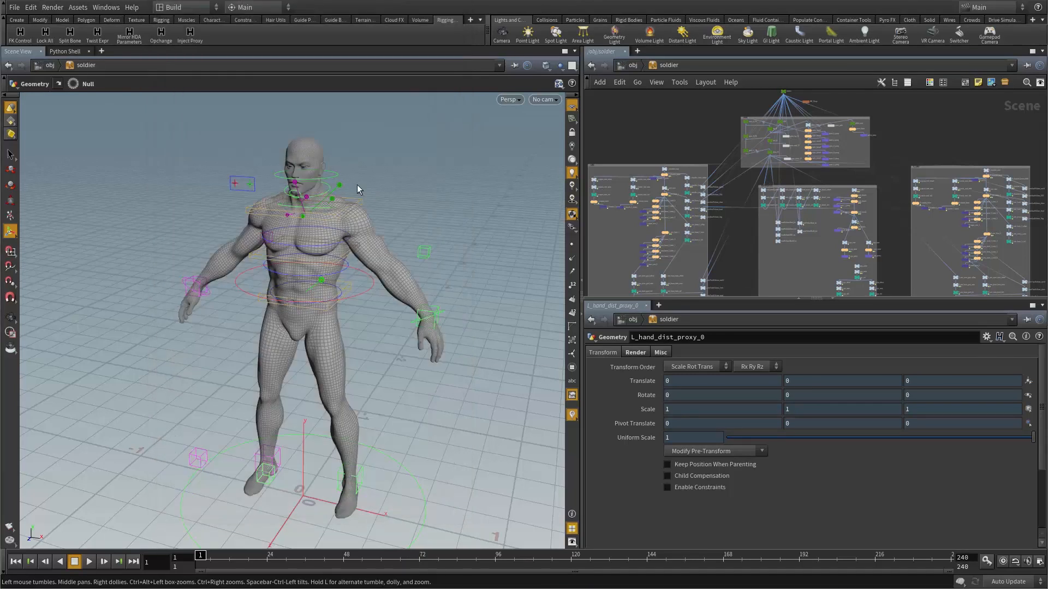
# Open the Inject Proxy shelf tool for editing and show its Python script.
pyautogui.rightClick(190, 44)
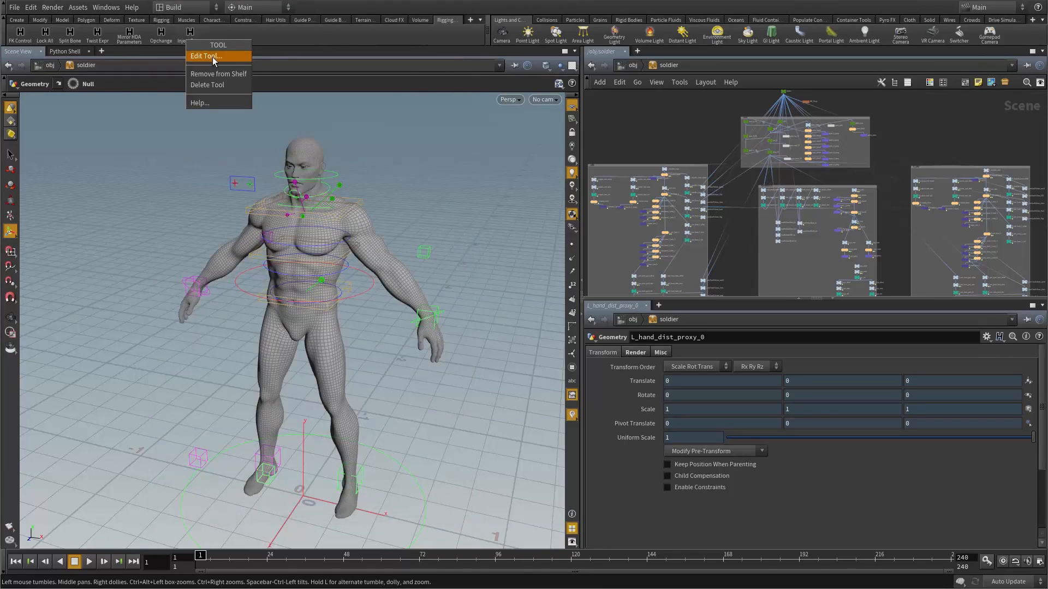
pyautogui.click(212, 57)
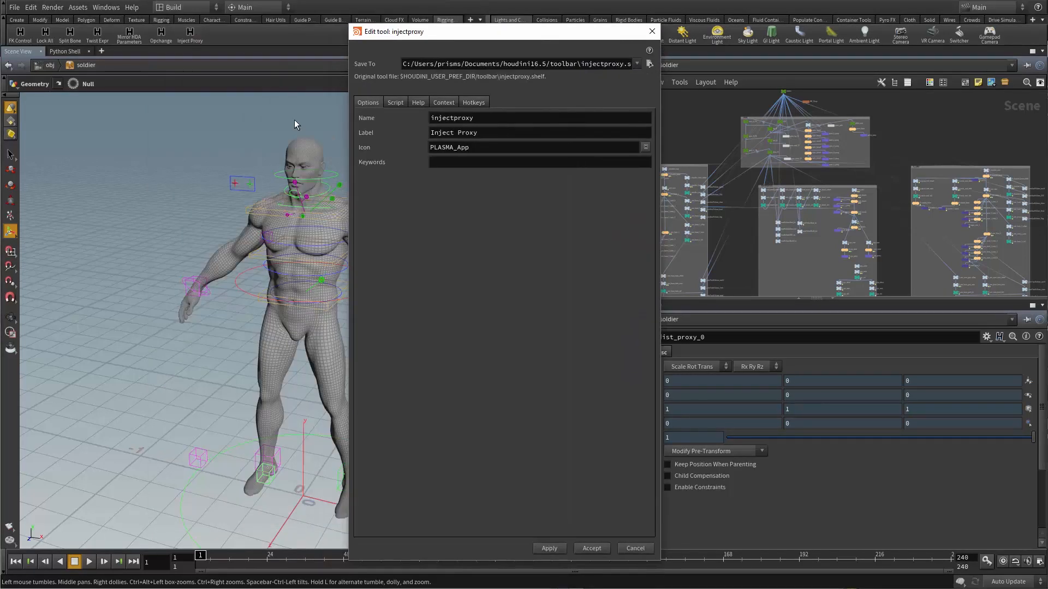
pyautogui.moveTo(441, 31); pyautogui.dragTo(256, 25)
pyautogui.click(211, 95)
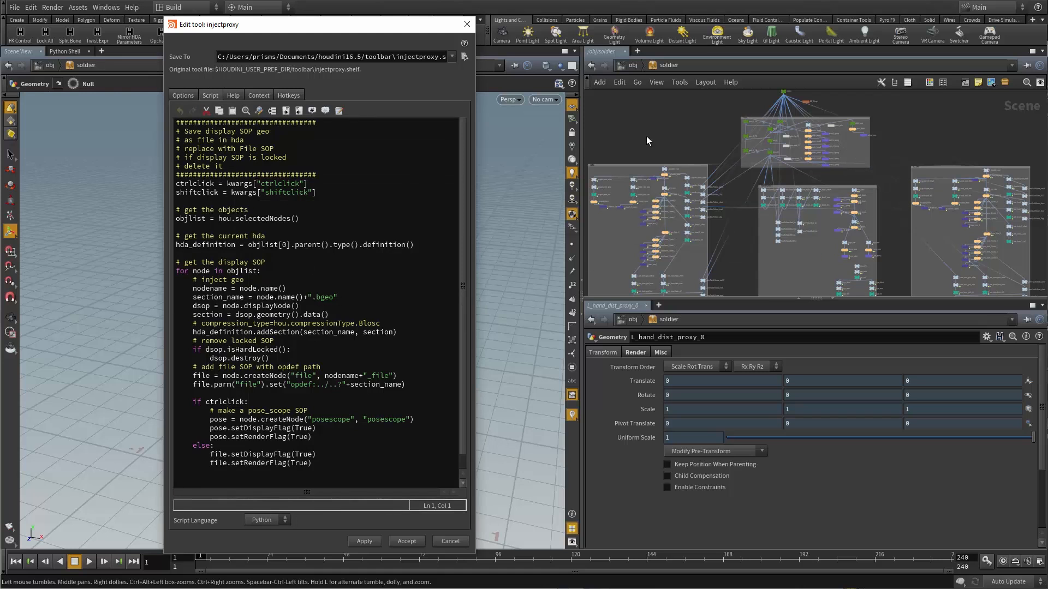
# Select the four left lower-arm geometry nodes in the soldier network as example input for the script.
pyautogui.moveTo(646, 136); pyautogui.dragTo(745, 128, button='middle')
pyautogui.moveTo(638, 215); pyautogui.dragTo(622, 168, button='middle')
pyautogui.scroll(5, 665, 194)
pyautogui.moveTo(668, 193); pyautogui.dragTo(611, 173, button='middle')
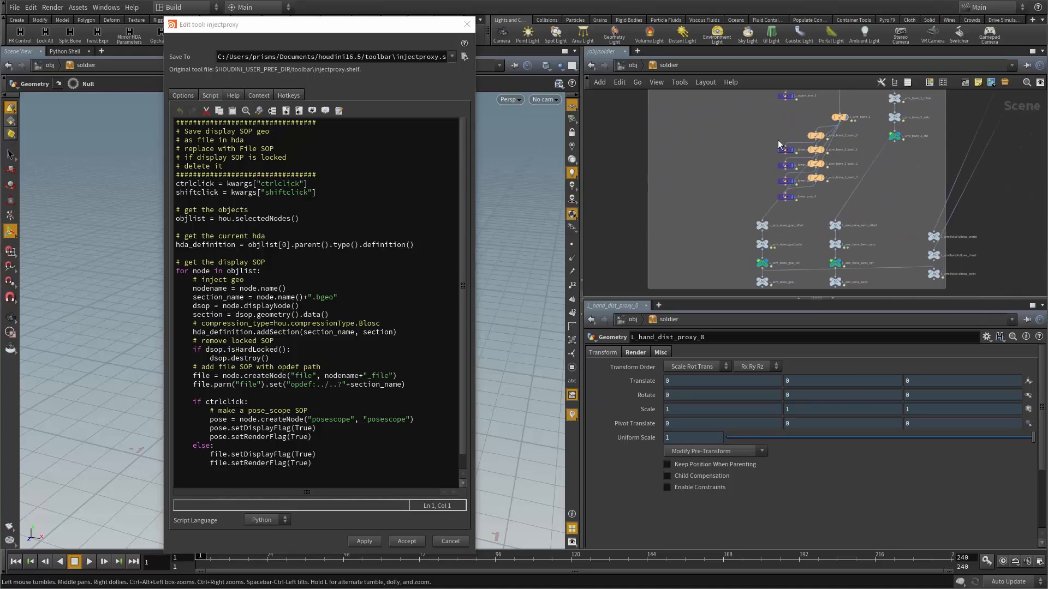
pyautogui.moveTo(778, 140); pyautogui.dragTo(788, 209)
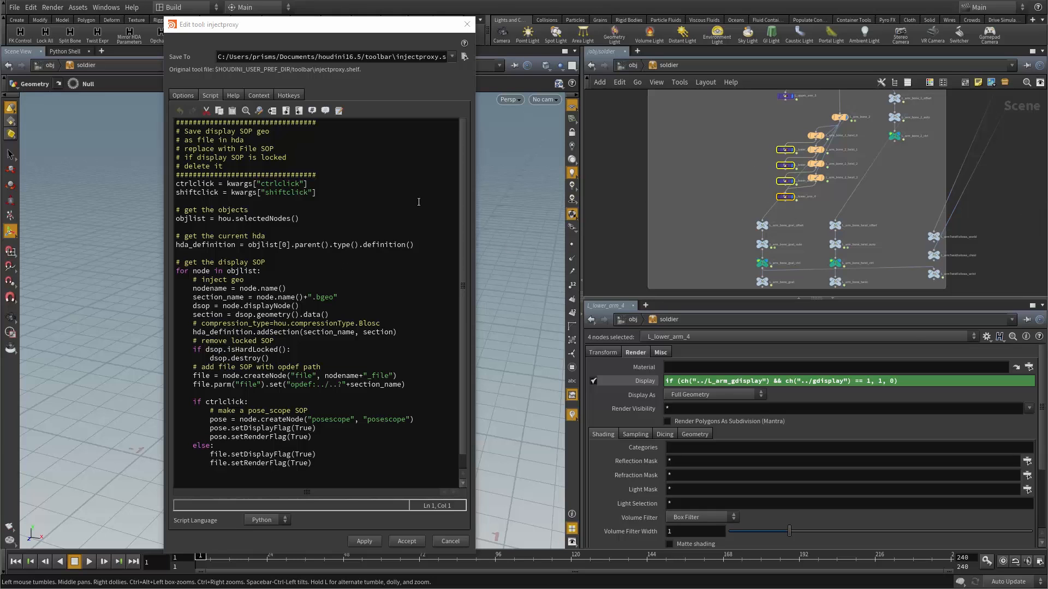
pyautogui.click(676, 203)
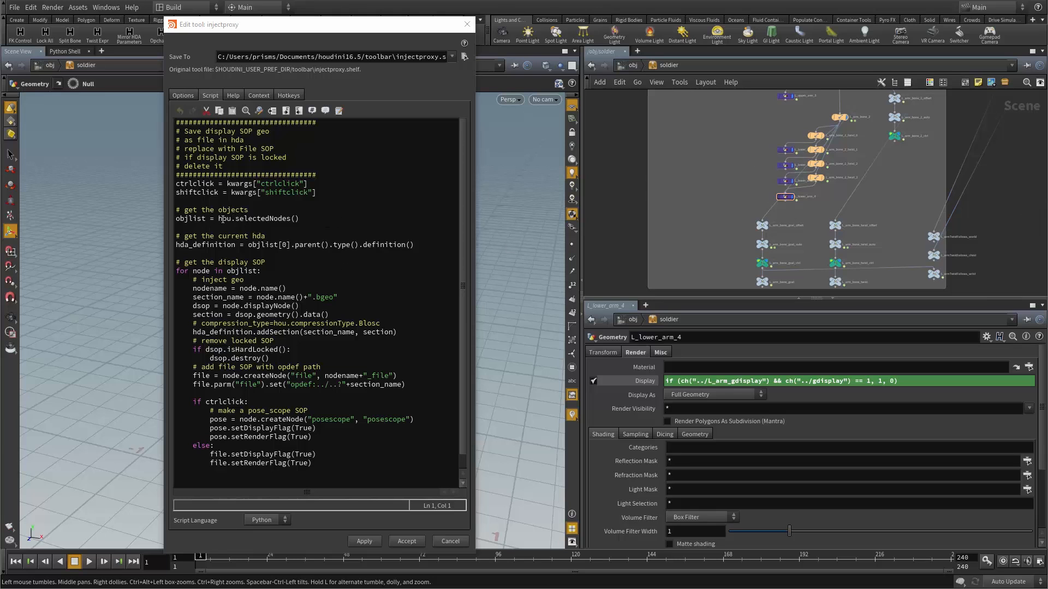
# Examine the script line that stores hou.selectedNodes() in the objlist variable.
pyautogui.moveTo(218, 218); pyautogui.dragTo(300, 219)
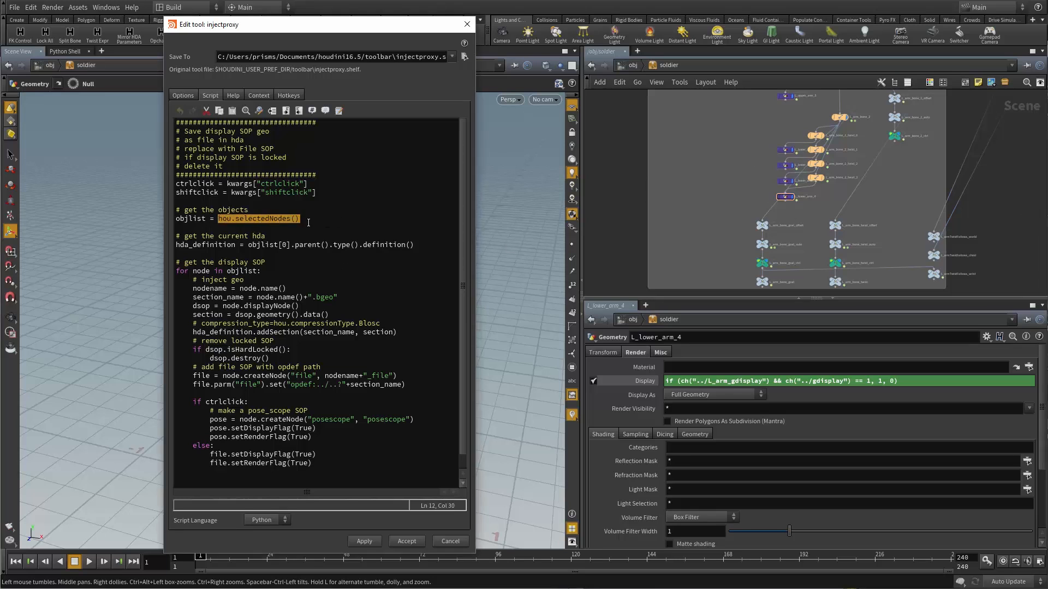
pyautogui.doubleClick(191, 218)
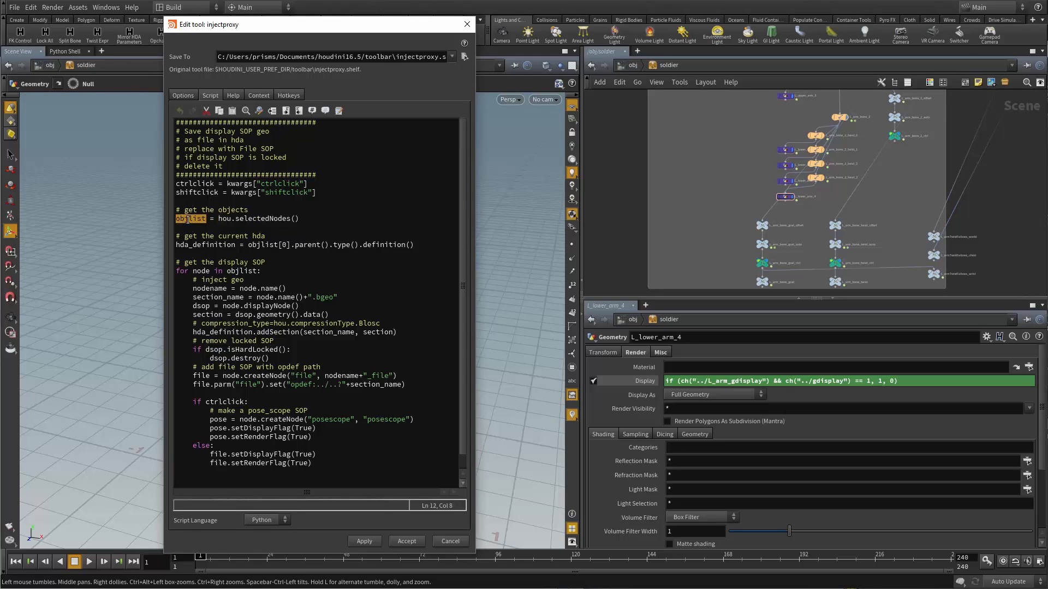
pyautogui.click(197, 236)
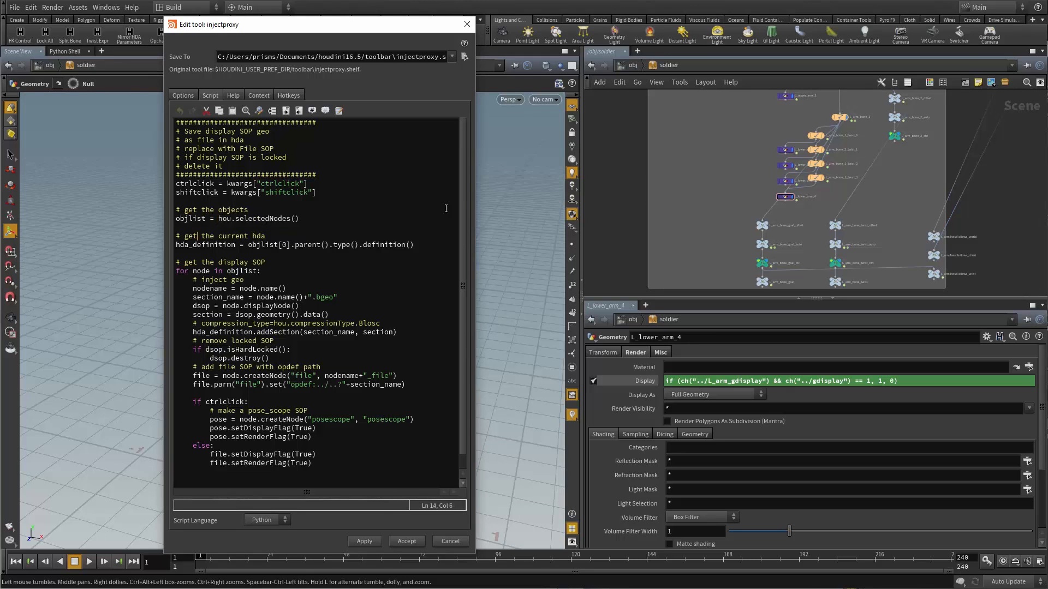
# Check the soldier asset's Save to Library path in its type properties and close them.
pyautogui.rightClick(660, 64)
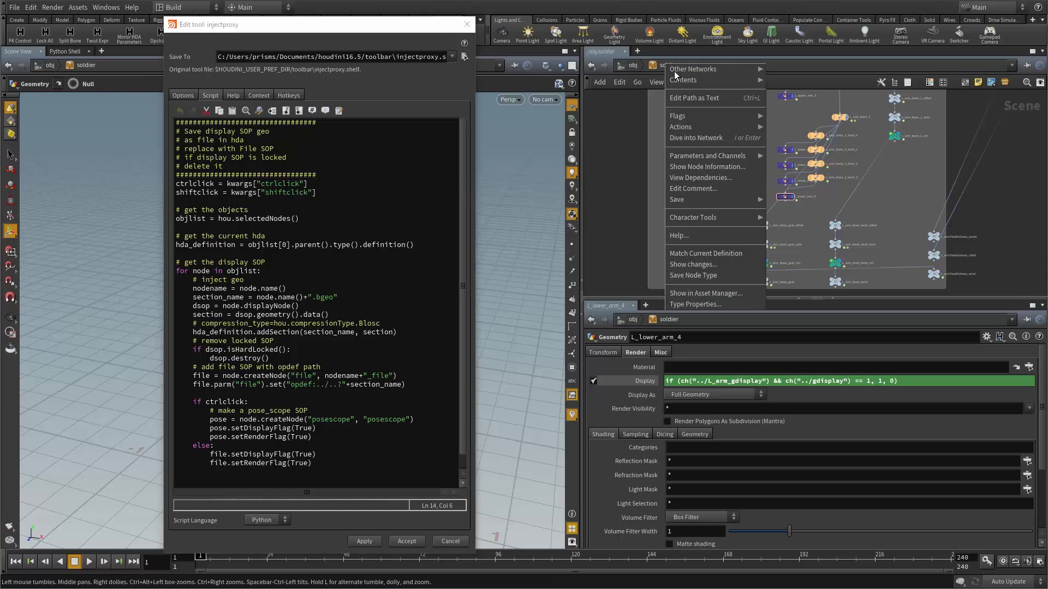
pyautogui.click(696, 305)
pyautogui.moveTo(518, 18); pyautogui.dragTo(802, 61)
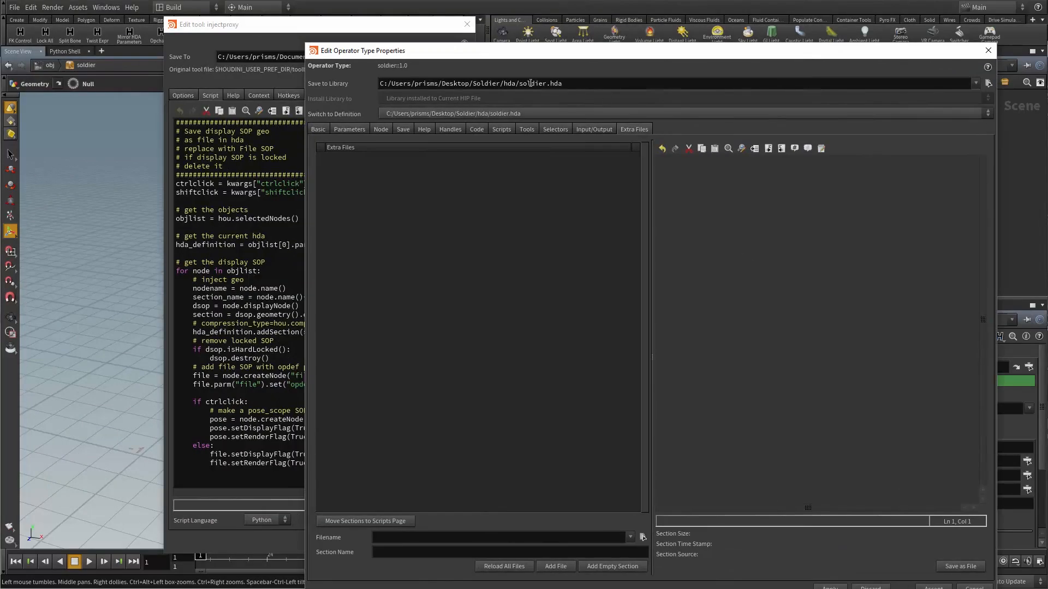
pyautogui.moveTo(519, 84); pyautogui.dragTo(619, 84)
pyautogui.click(987, 51)
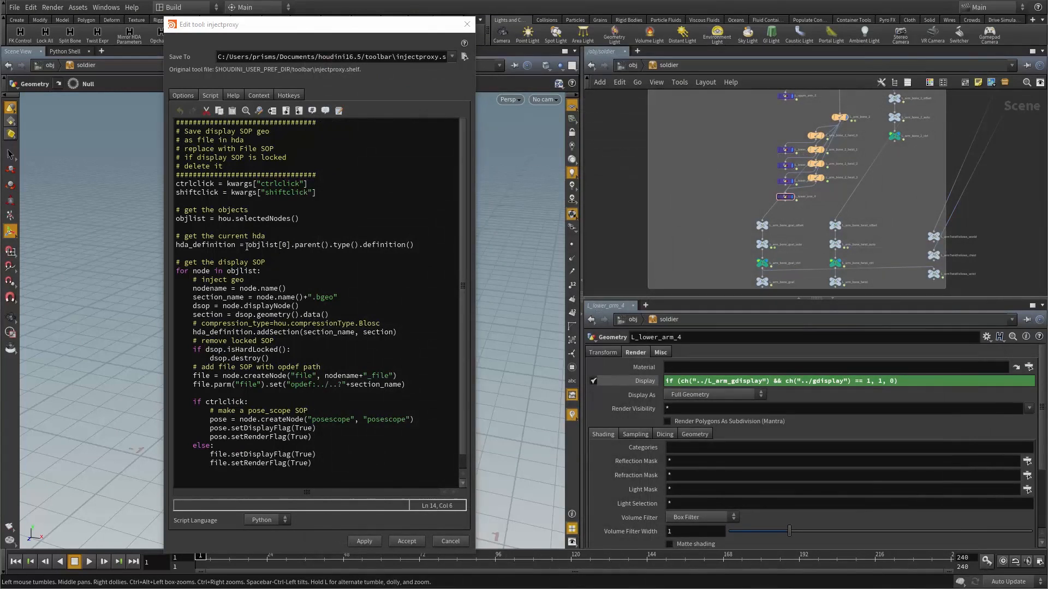
# Examine how the script sets hda_definition from the first selected object's parent type definition.
pyautogui.moveTo(247, 247); pyautogui.dragTo(352, 252)
pyautogui.click(339, 252)
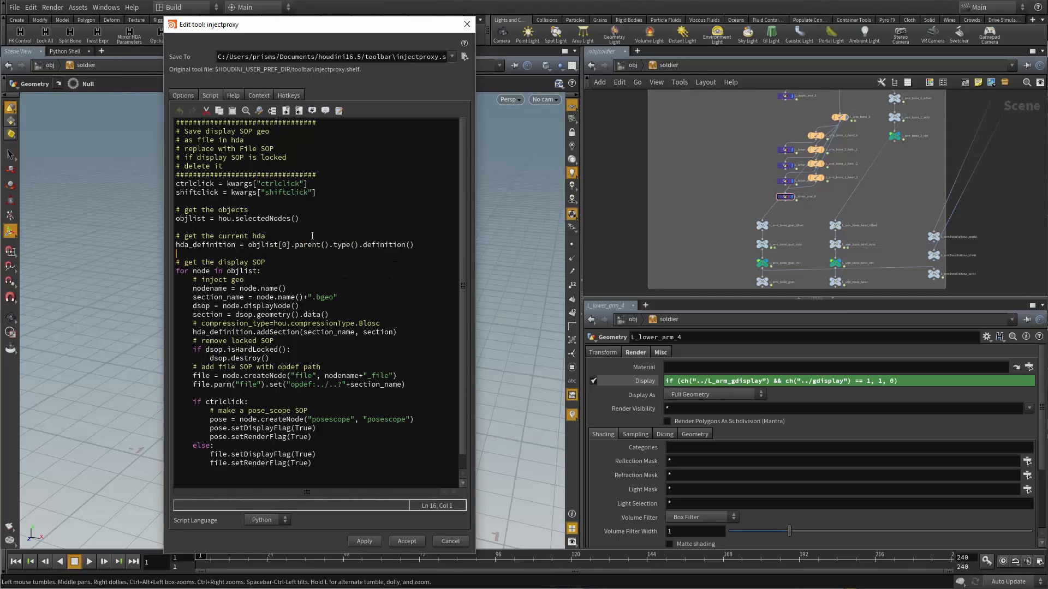
pyautogui.moveTo(333, 246); pyautogui.dragTo(413, 245)
pyautogui.doubleClick(180, 245)
pyautogui.click(270, 265)
# Examine the loop lines that set nodename and build section_name with the .bgeo extension.
pyautogui.scroll(-1, 267, 312)
pyautogui.moveTo(197, 273); pyautogui.dragTo(242, 280)
pyautogui.click(278, 282)
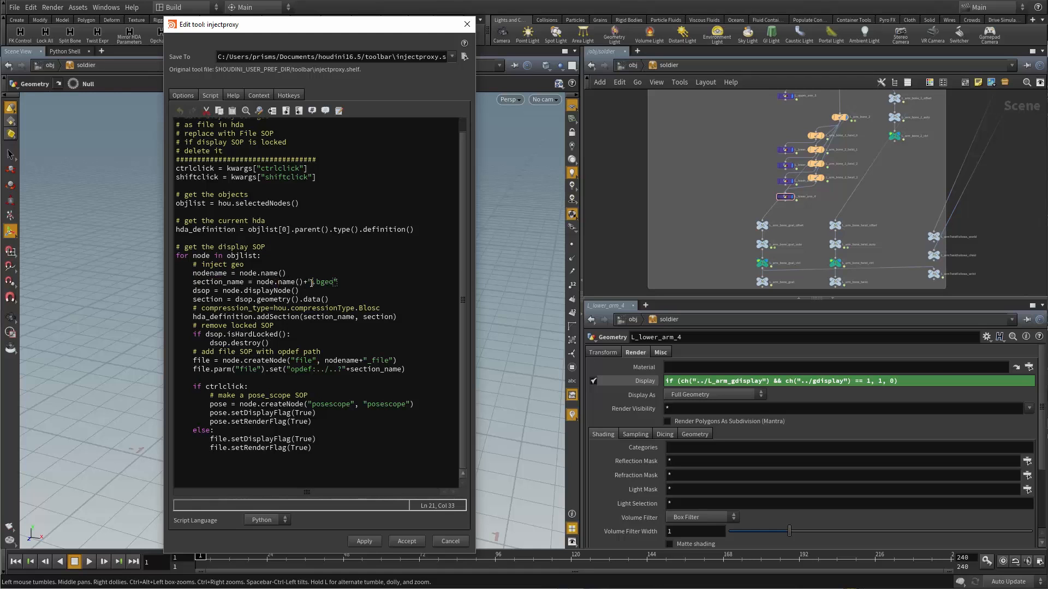
pyautogui.moveTo(311, 283); pyautogui.dragTo(331, 284)
pyautogui.click(347, 284)
# Examine the dsop = node.displayNode() line and go inside L_lower_arm_1 to look at its displayed OUT node.
pyautogui.doubleClick(209, 294)
pyautogui.click(222, 291)
pyautogui.moveTo(247, 291); pyautogui.dragTo(292, 291)
pyautogui.click(295, 291)
pyautogui.doubleClick(786, 150)
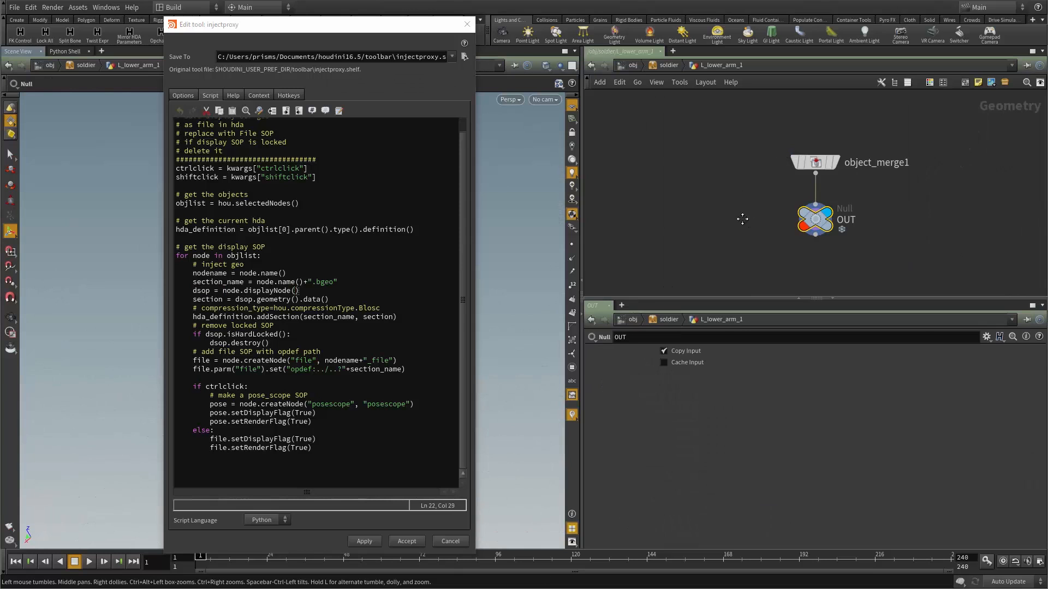
pyautogui.moveTo(700, 175); pyautogui.dragTo(889, 264)
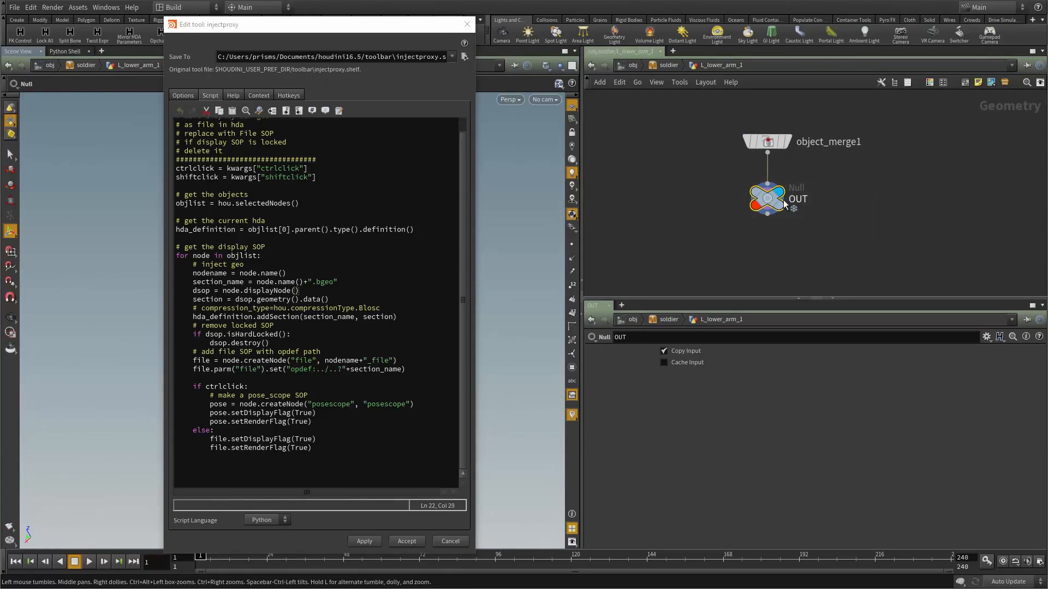
# Examine how the script stores the display node's geometry data from dsop in the section variable.
pyautogui.doubleClick(201, 291)
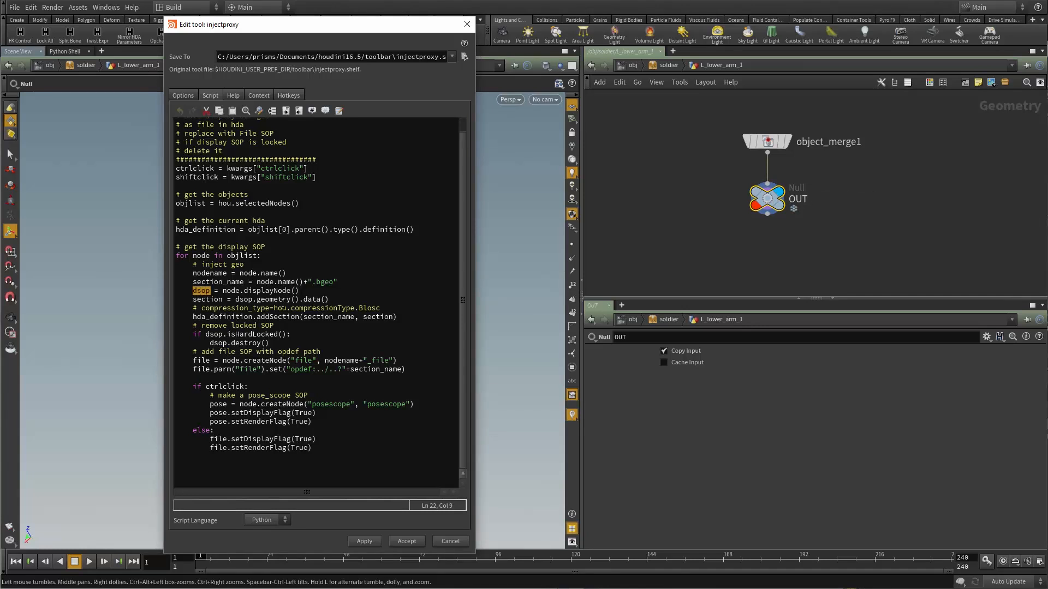
pyautogui.click(647, 247)
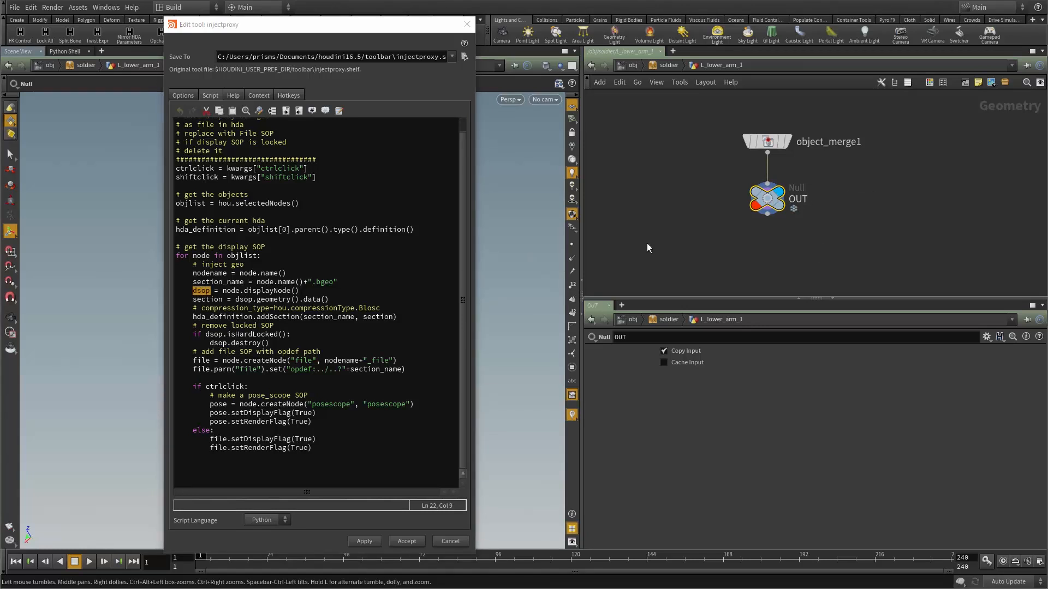
pyautogui.doubleClick(215, 299)
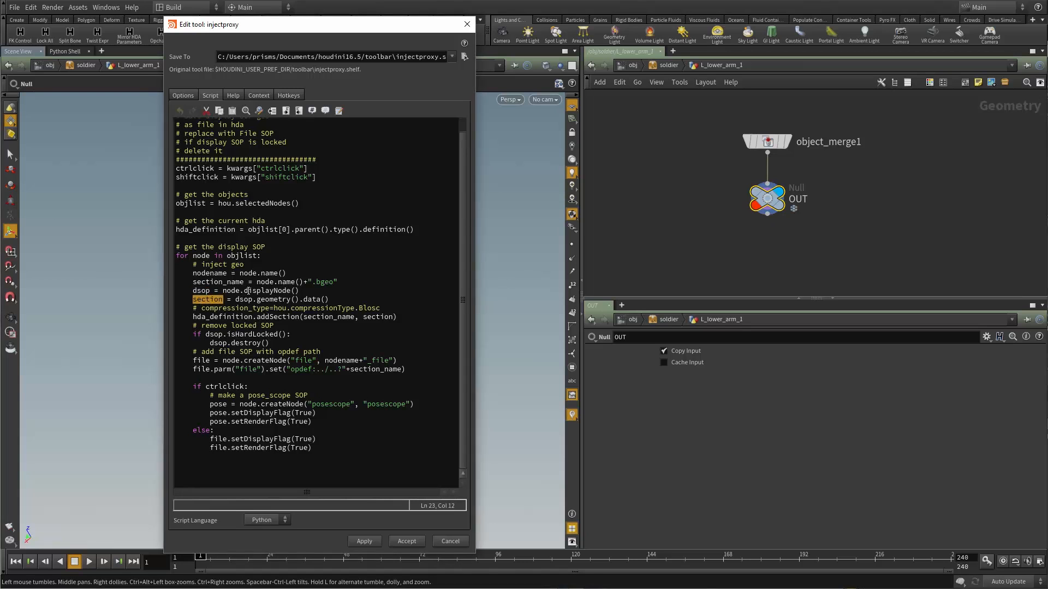
# Examine the hda_definition.addSection call and trace its section_name and section arguments back to their definitions.
pyautogui.moveTo(193, 317); pyautogui.dragTo(299, 316)
pyautogui.doubleClick(336, 318)
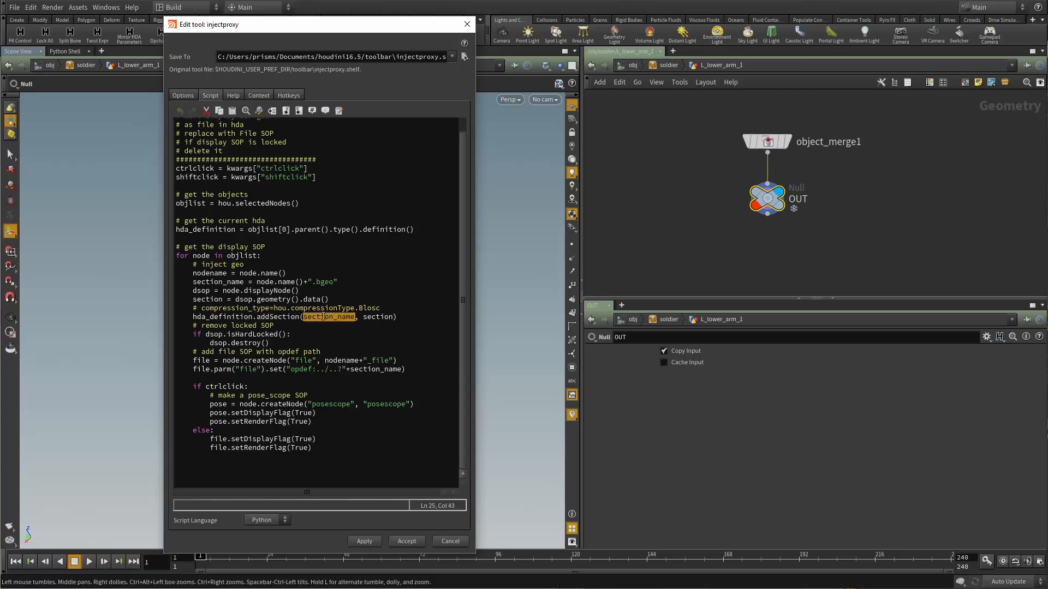
pyautogui.doubleClick(213, 281)
pyautogui.doubleClick(376, 317)
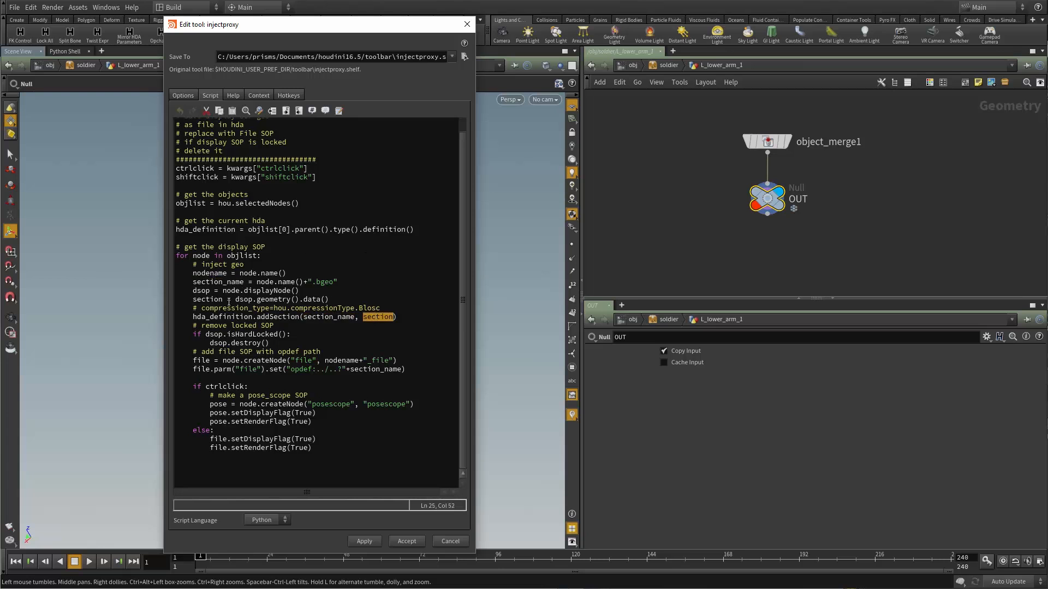
pyautogui.doubleClick(207, 299)
pyautogui.click(267, 309)
# Examine the isHardLocked check and dsop.destroy() line against the locked OUT node in L_lower_arm_1.
pyautogui.click(689, 200)
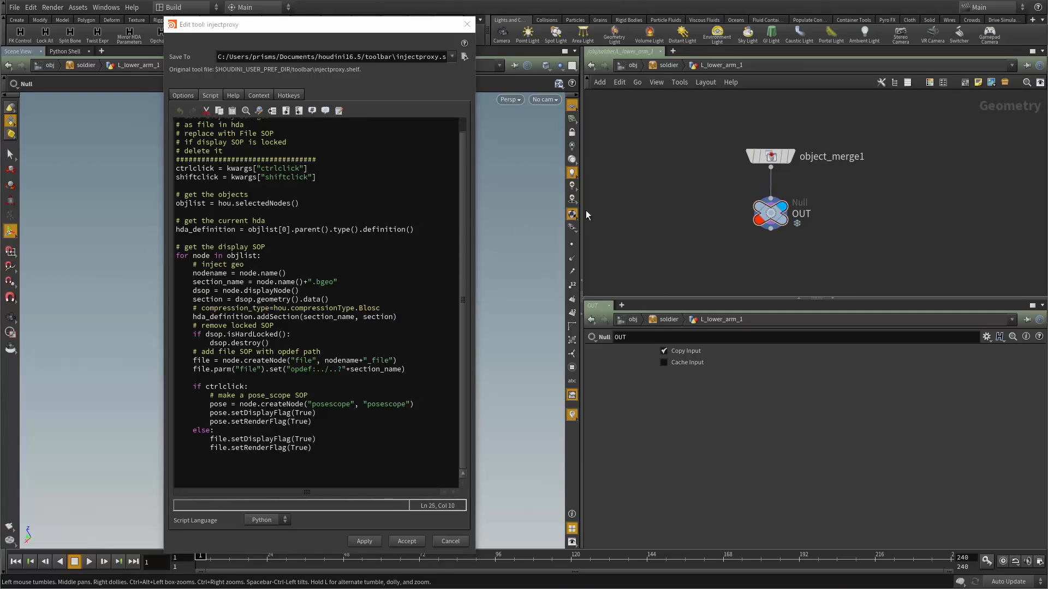
pyautogui.click(293, 327)
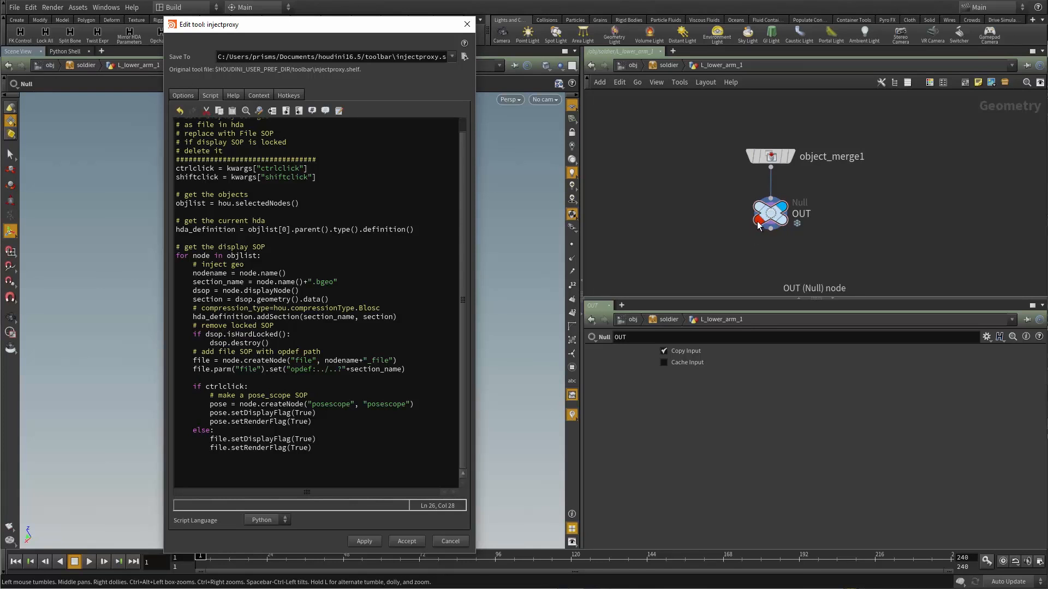
pyautogui.doubleClick(220, 343)
pyautogui.click(809, 255)
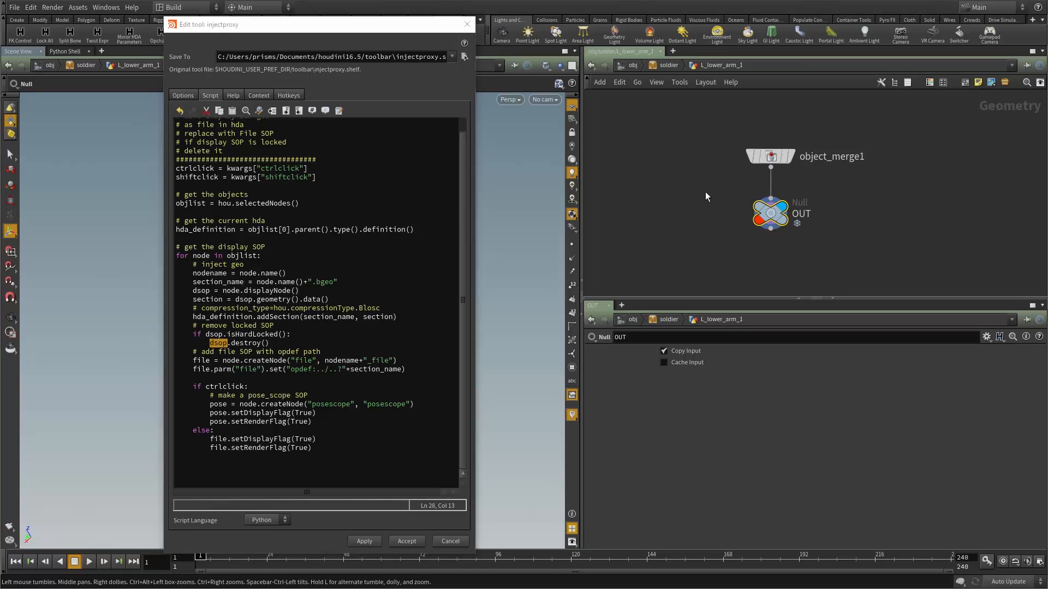
pyautogui.click(854, 253)
# Examine the createNode line that makes a File node named from nodename plus "_file".
pyautogui.moveTo(261, 362); pyautogui.dragTo(380, 361)
pyautogui.click(380, 360)
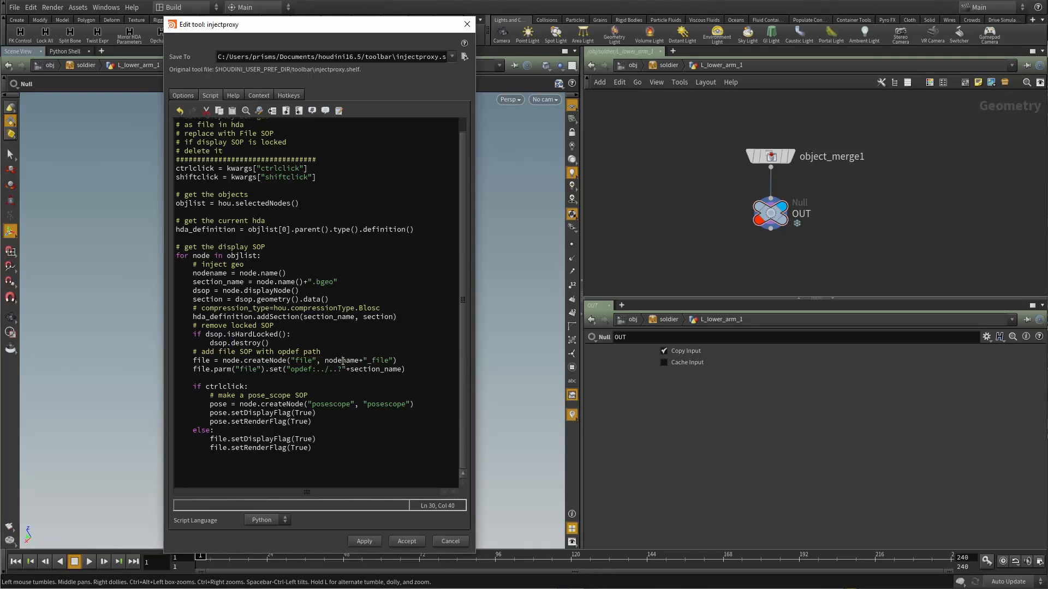
pyautogui.doubleClick(342, 361)
pyautogui.click(368, 361)
pyautogui.write('_')
pyautogui.click(355, 360)
# Add a File node beside the object_merge1 and OUT nodes in L_lower_arm_1.
pyautogui.click(660, 180)
pyautogui.press('Tab')
pyautogui.write('f')
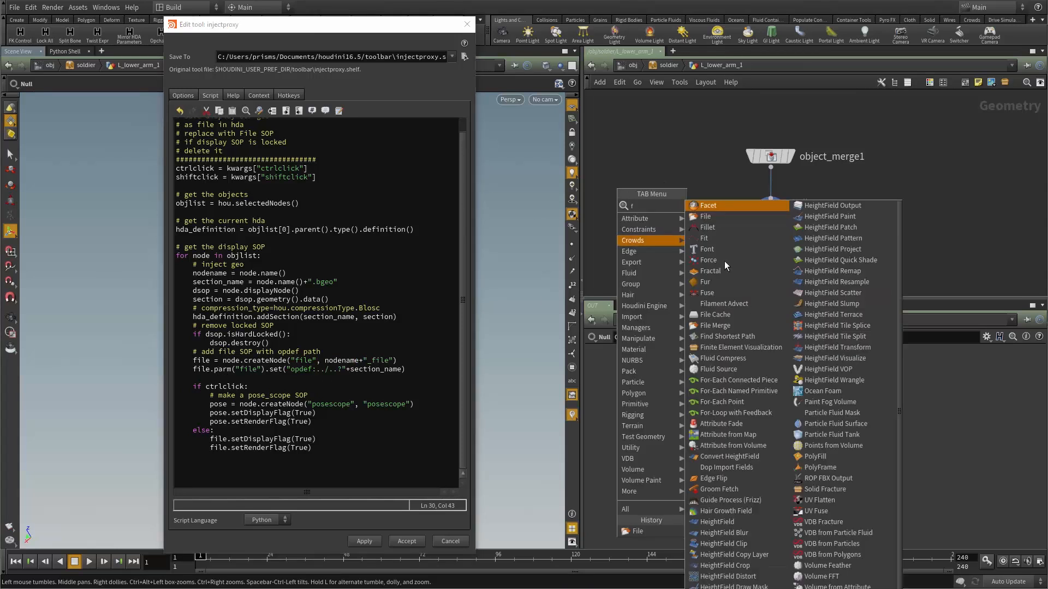
pyautogui.click(707, 216)
pyautogui.click(621, 196)
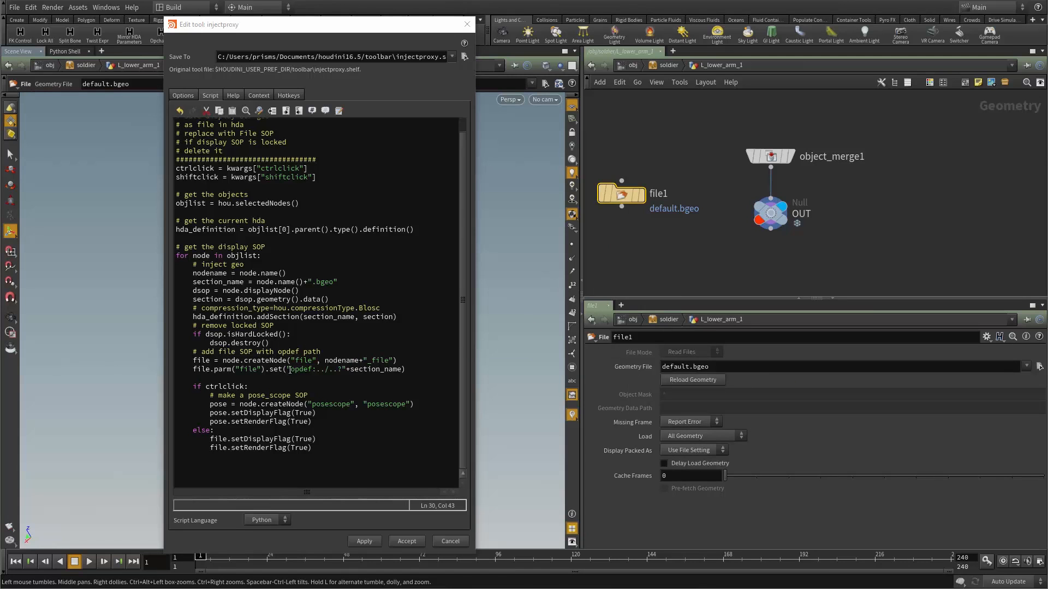
# Examine the line setting the file parameter to the opdef:../..? path plus section_name, and compare the OUT and File nodes.
pyautogui.moveTo(289, 369); pyautogui.dragTo(401, 370)
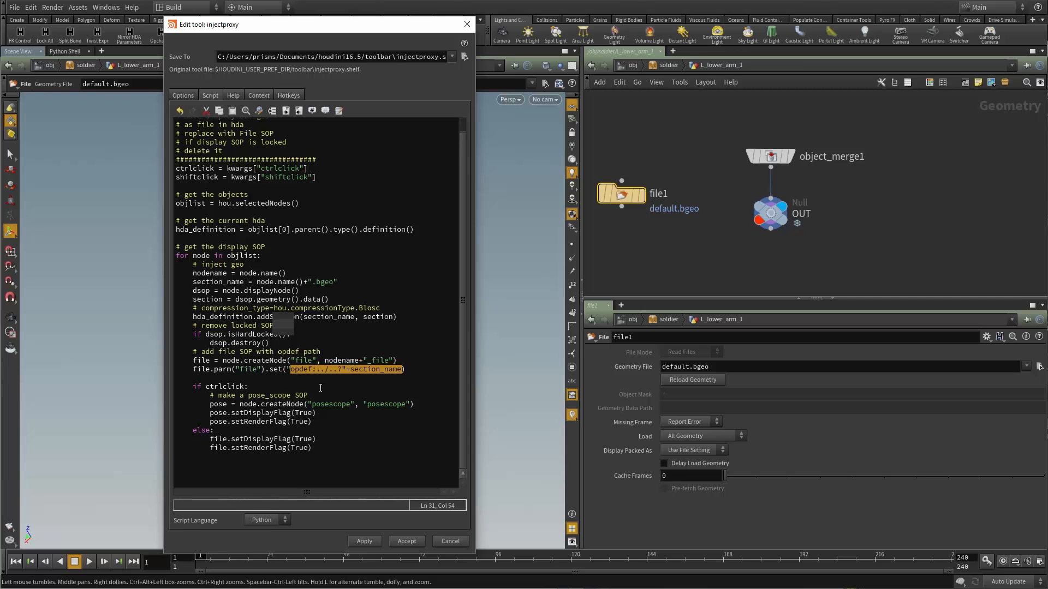
pyautogui.moveTo(316, 369); pyautogui.dragTo(378, 377)
pyautogui.click(379, 377)
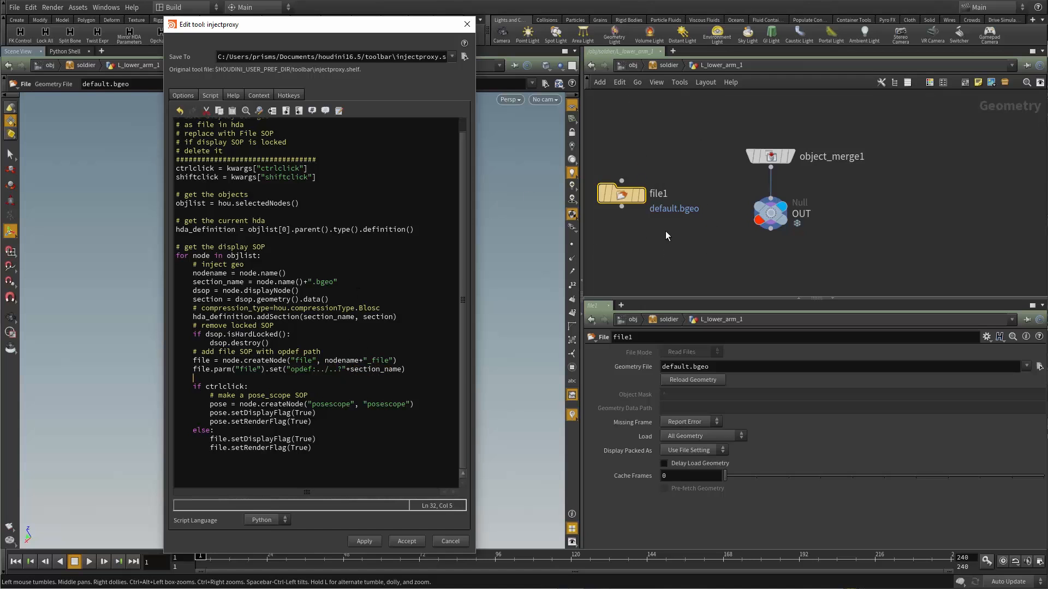
pyautogui.moveTo(198, 255); pyautogui.dragTo(257, 299)
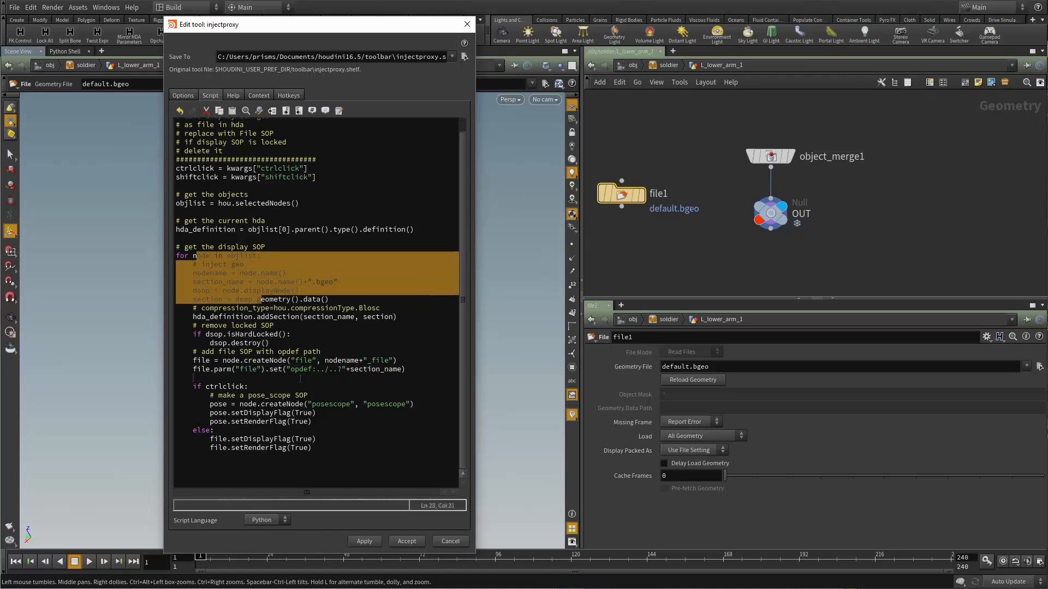
pyautogui.click(378, 378)
pyautogui.click(770, 213)
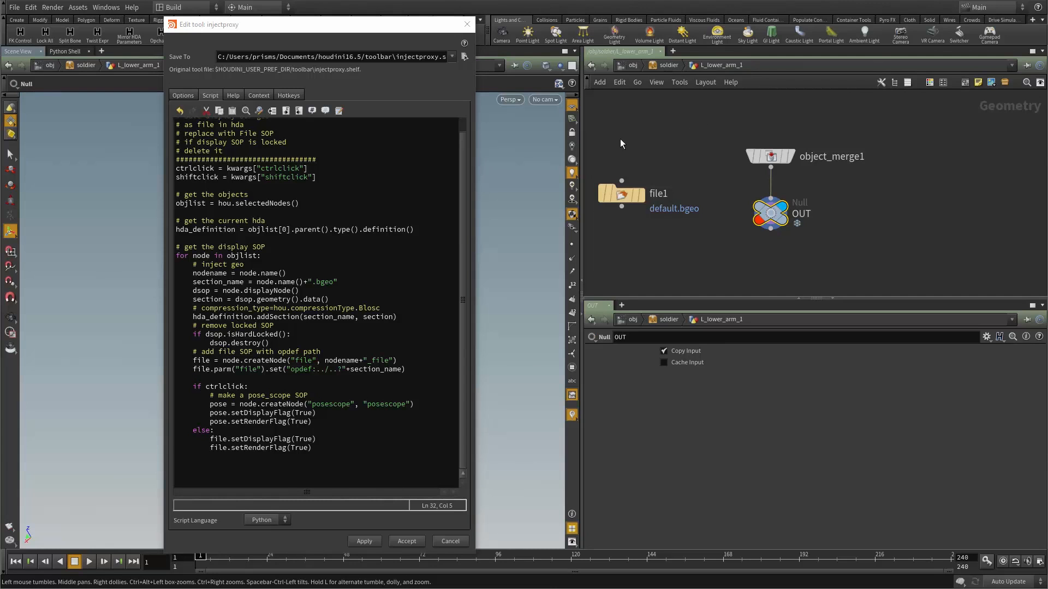
pyautogui.click(622, 194)
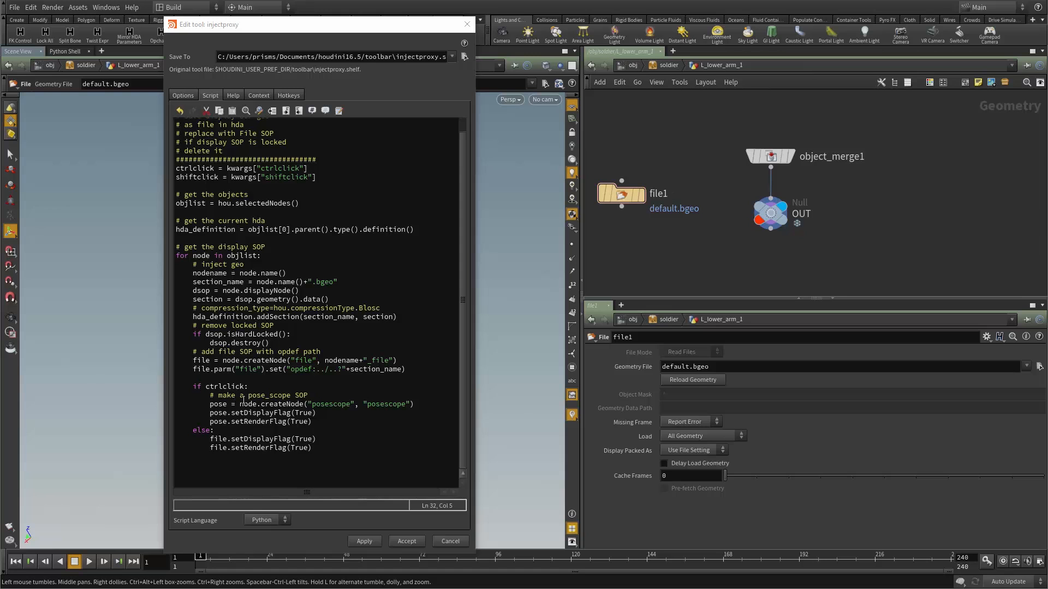
# Examine the ctrlclick branch that creates a posescope node and sets its display and render flags.
pyautogui.moveTo(322, 462); pyautogui.dragTo(160, 381)
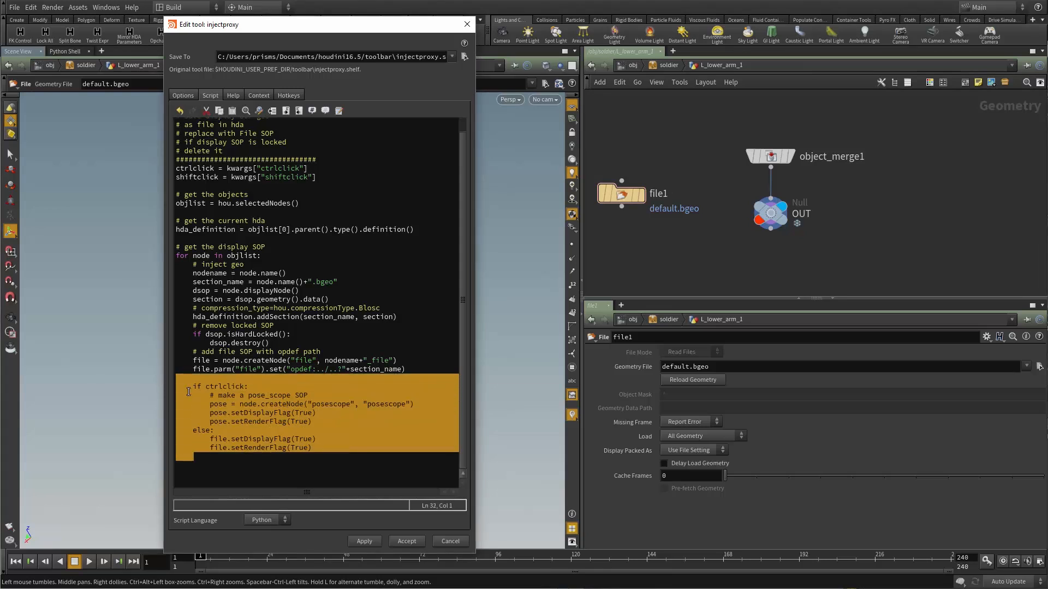
pyautogui.click(210, 398)
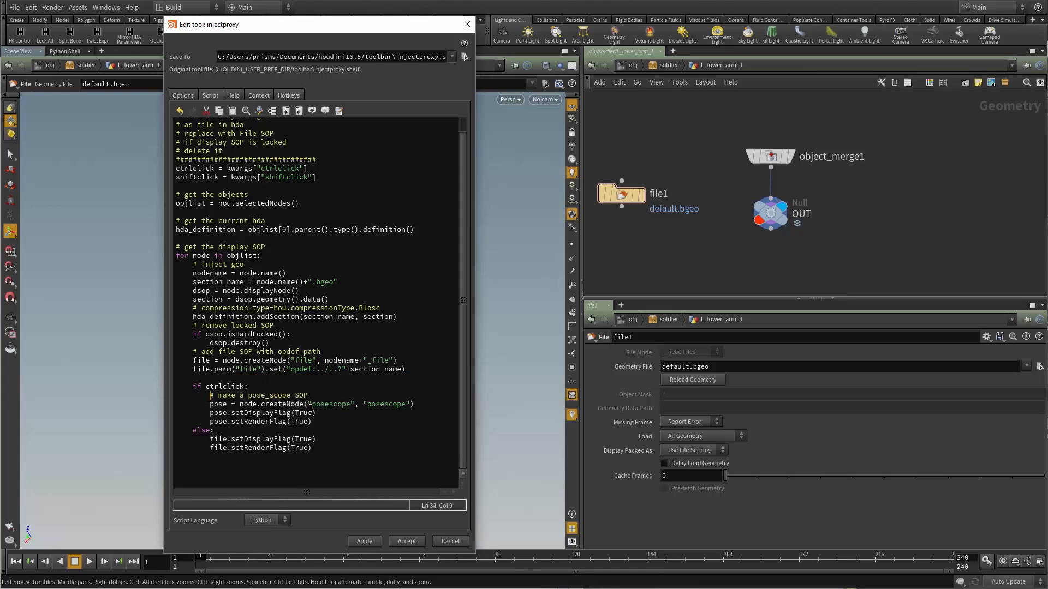
pyautogui.moveTo(311, 405); pyautogui.dragTo(351, 405)
# Add a Pose Scope node below the File node and connect it to the File node's output.
pyautogui.moveTo(653, 254); pyautogui.dragTo(683, 230, button='middle')
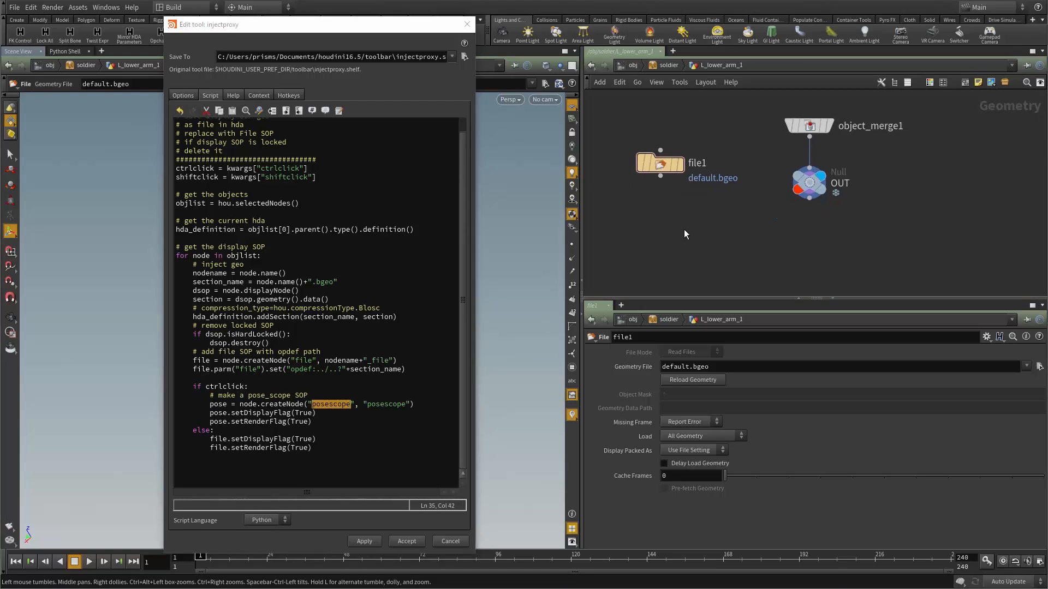
pyautogui.press('Tab')
pyautogui.write('pos')
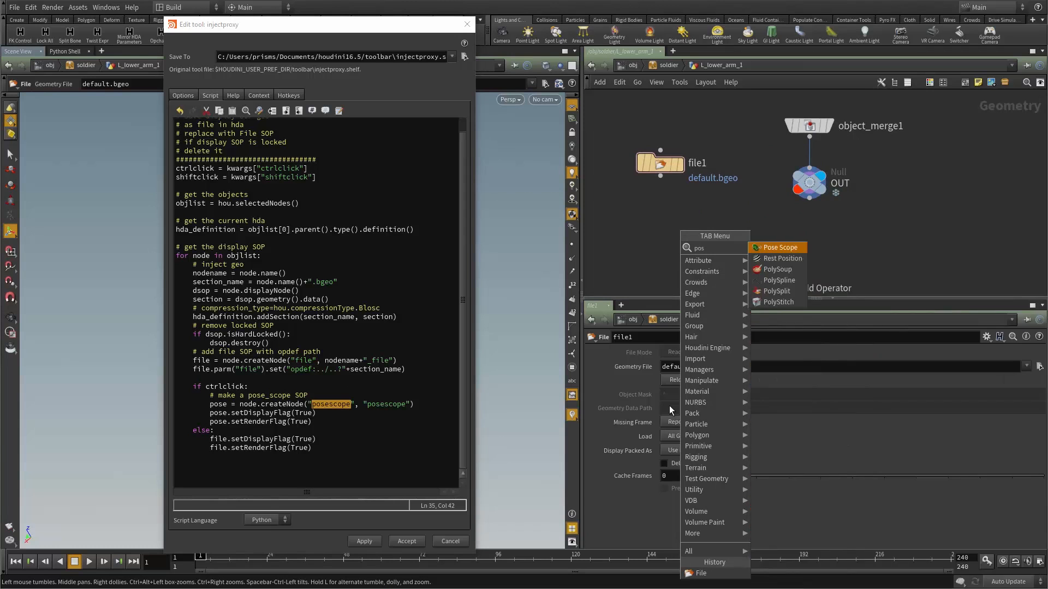
pyautogui.click(780, 247)
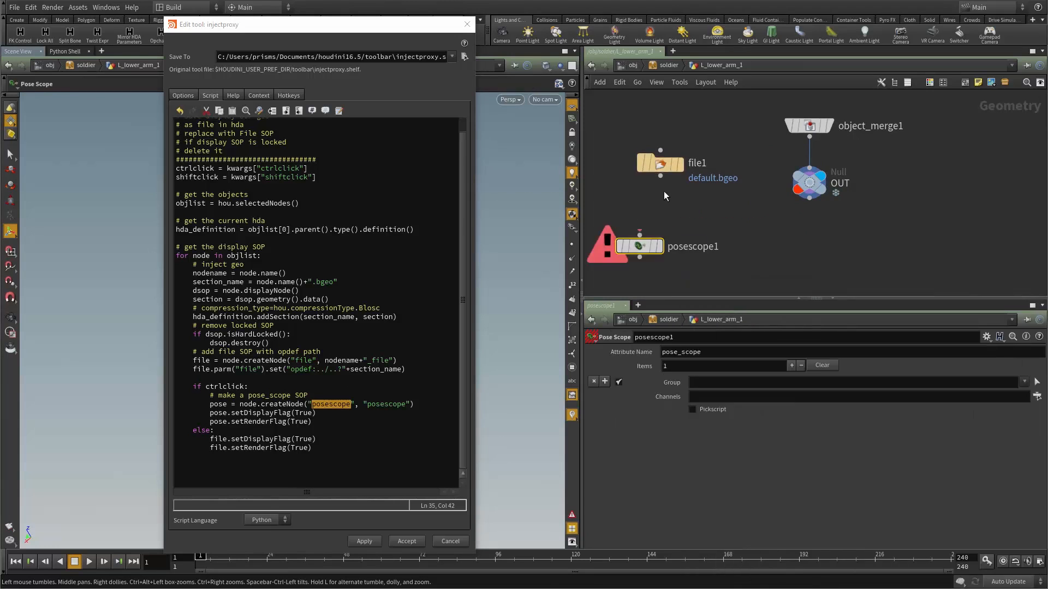
pyautogui.press('l')
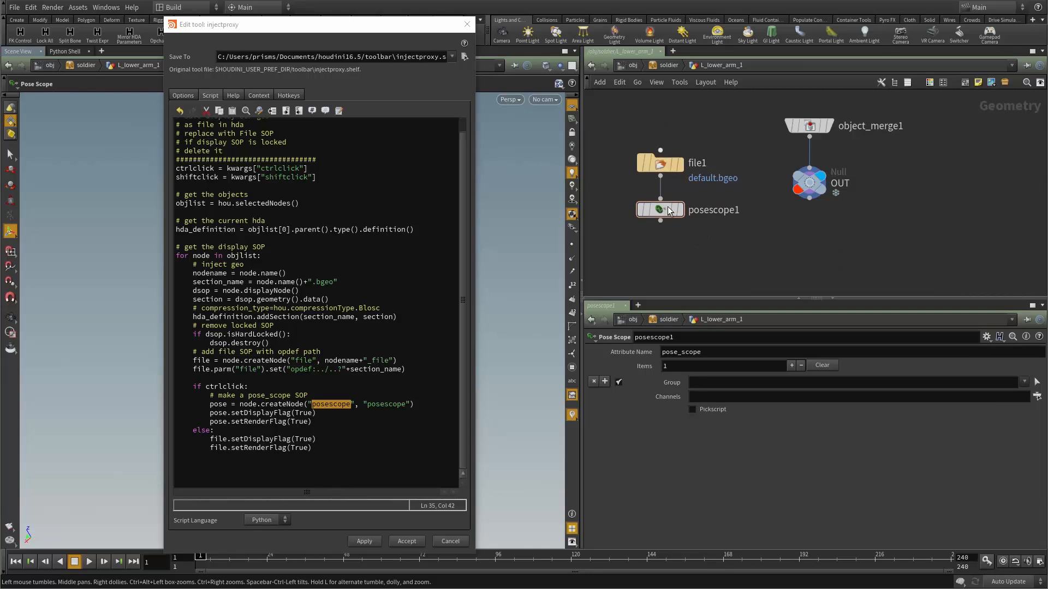
# Check the File node's Geometry File parameter and the Pose Scope node's attribute and item settings.
pyautogui.moveTo(616, 129); pyautogui.dragTo(695, 173)
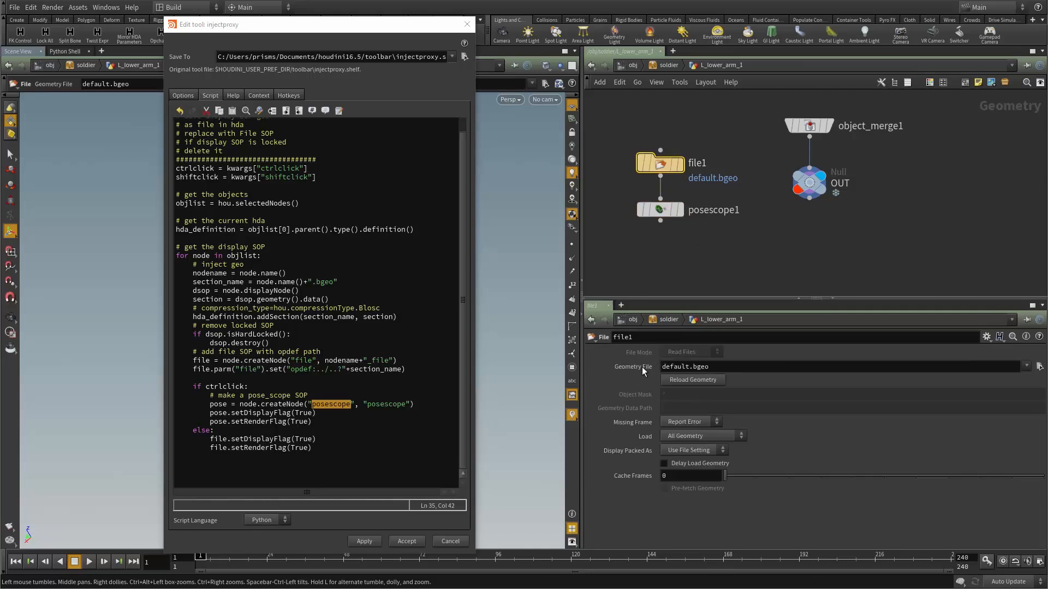
pyautogui.click(664, 212)
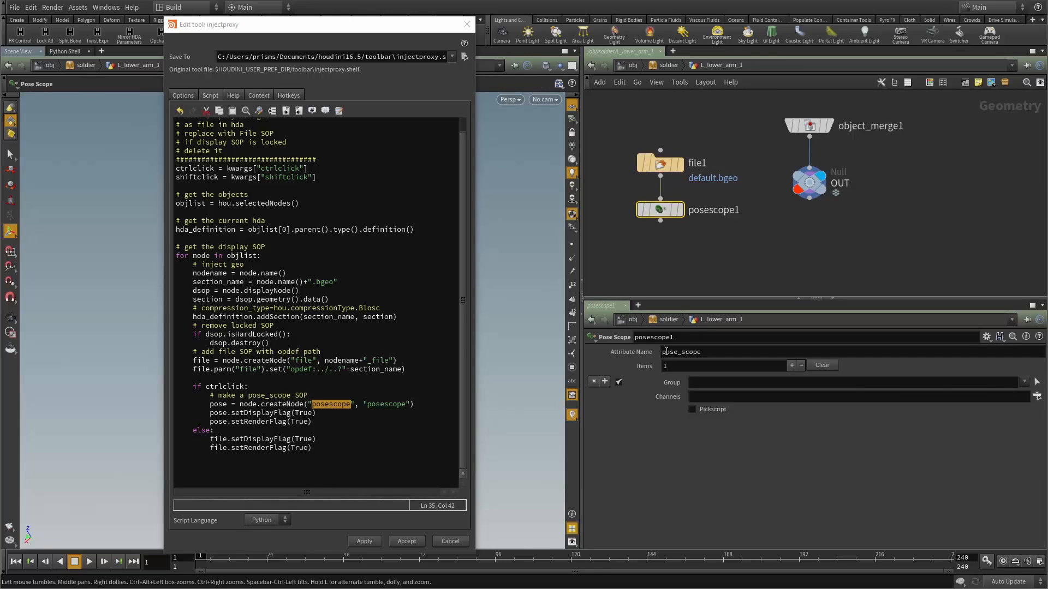
pyautogui.moveTo(721, 352); pyautogui.dragTo(648, 381)
pyautogui.click(711, 287)
# Close the tool's script editor without accepting changes and delete the test File and Pose Scope nodes.
pyautogui.click(451, 541)
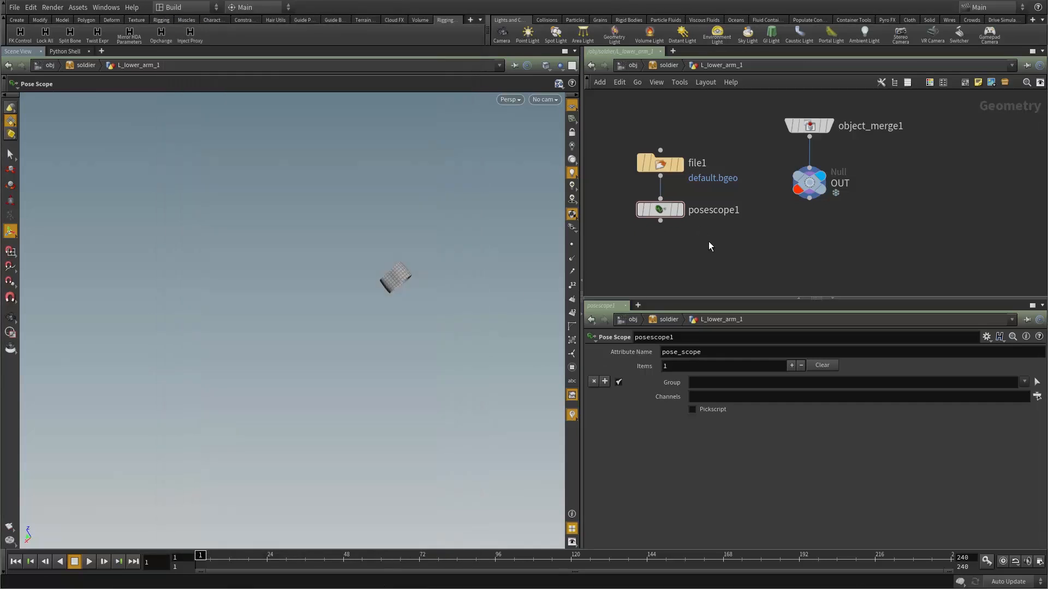
pyautogui.moveTo(711, 248); pyautogui.dragTo(637, 154)
pyautogui.press('Delete')
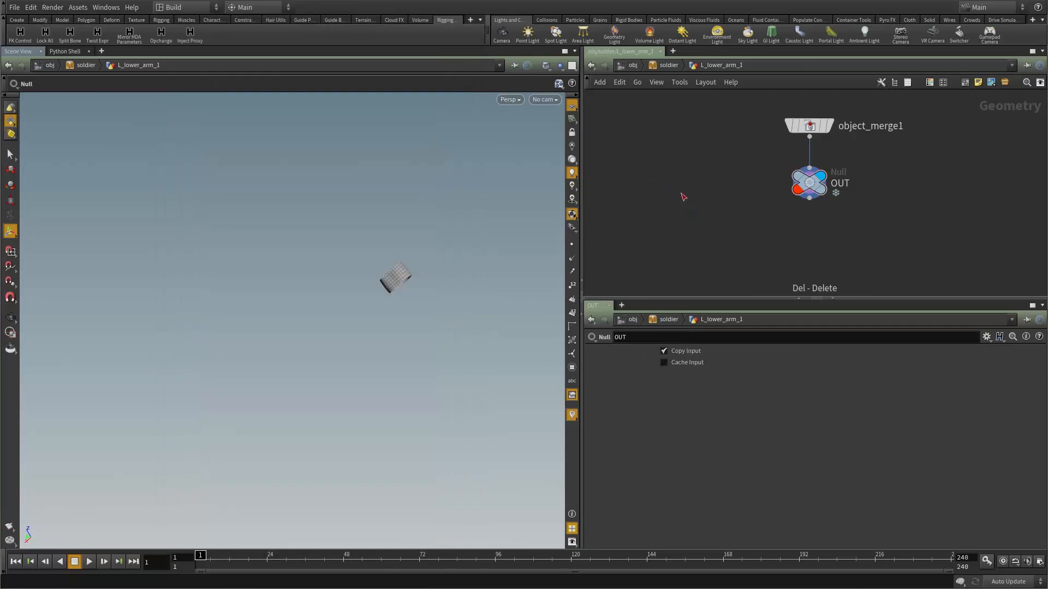
# Return to the soldier level and set Ctrls Display to OFF in the soldier asset's parameters.
pyautogui.press('u')
pyautogui.keyDown('alt'); pyautogui.moveTo(395, 275); pyautogui.dragTo(324, 208); pyautogui.keyUp('alt')
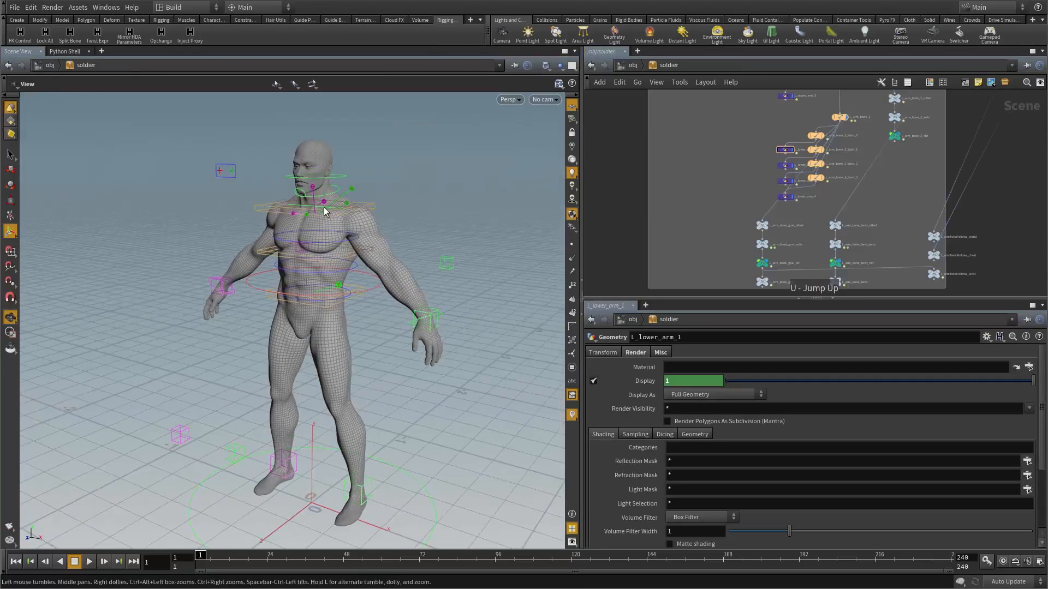
pyautogui.rightClick(665, 67)
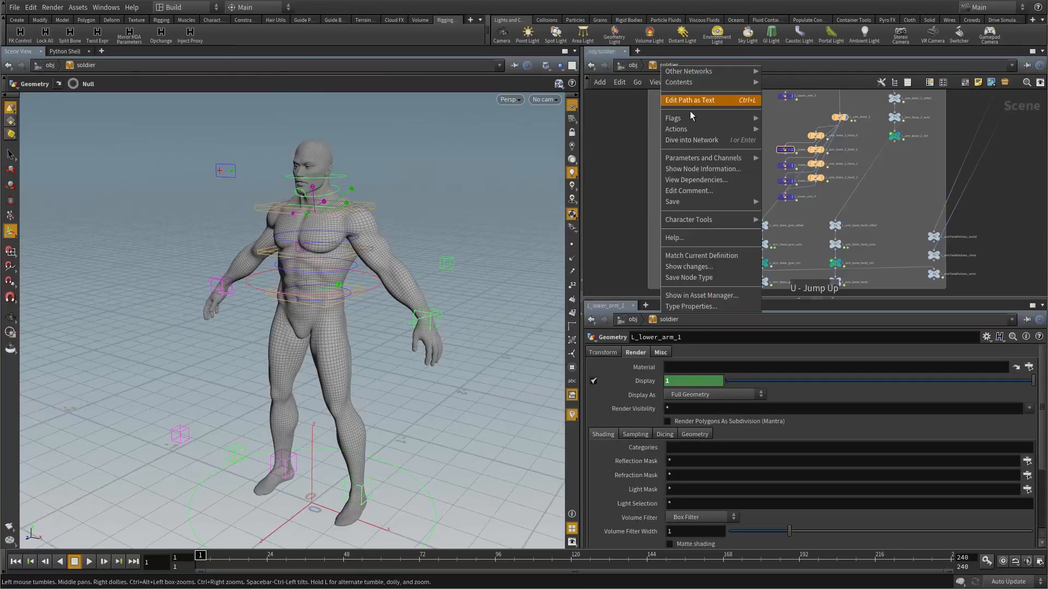
pyautogui.moveTo(704, 158)
pyautogui.click(786, 159)
pyautogui.click(112, 135)
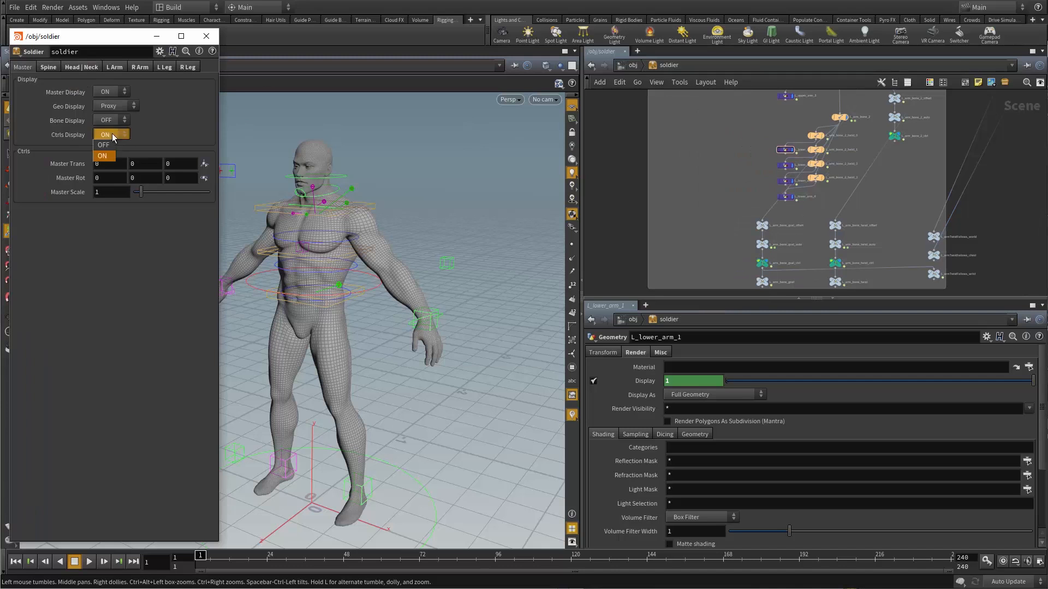
pyautogui.click(103, 144)
pyautogui.moveTo(374, 315); pyautogui.dragTo(446, 231)
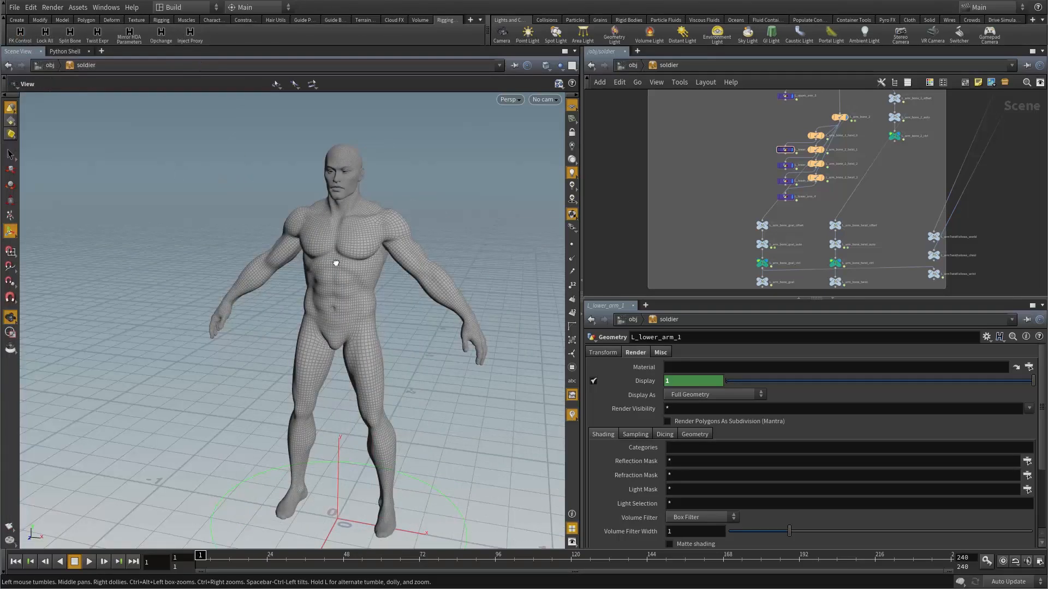
pyautogui.keyDown('alt'); pyautogui.moveTo(333, 262); pyautogui.dragTo(335, 234); pyautogui.keyUp('alt')
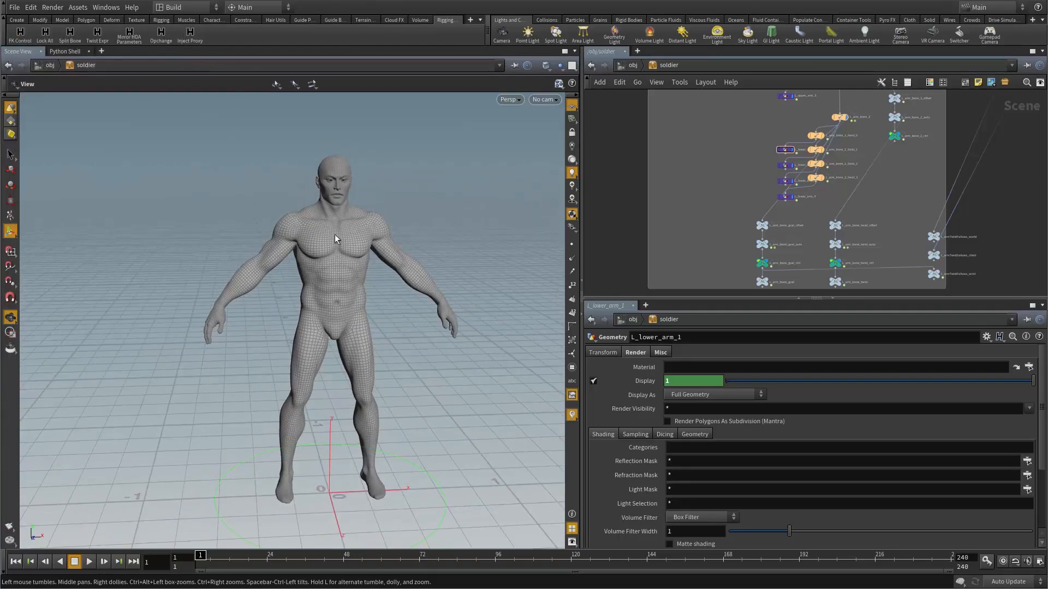
# Save the soldier node type to its asset library and save the scene file.
pyautogui.rightClick(664, 66)
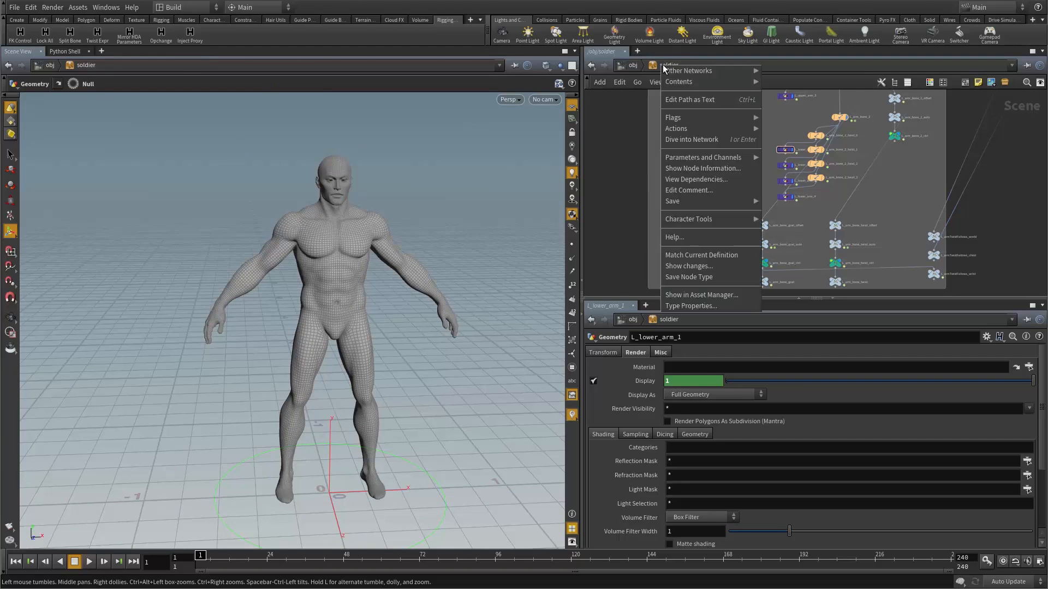
pyautogui.click(700, 278)
pyautogui.click(16, 8)
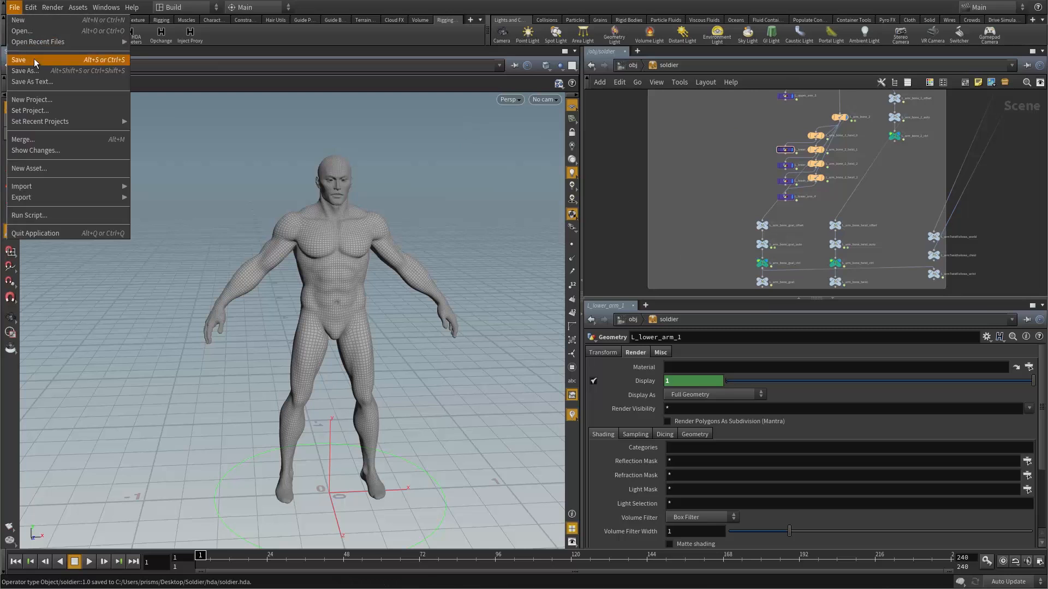
pyautogui.click(35, 62)
pyautogui.scroll(-5, 625, 204)
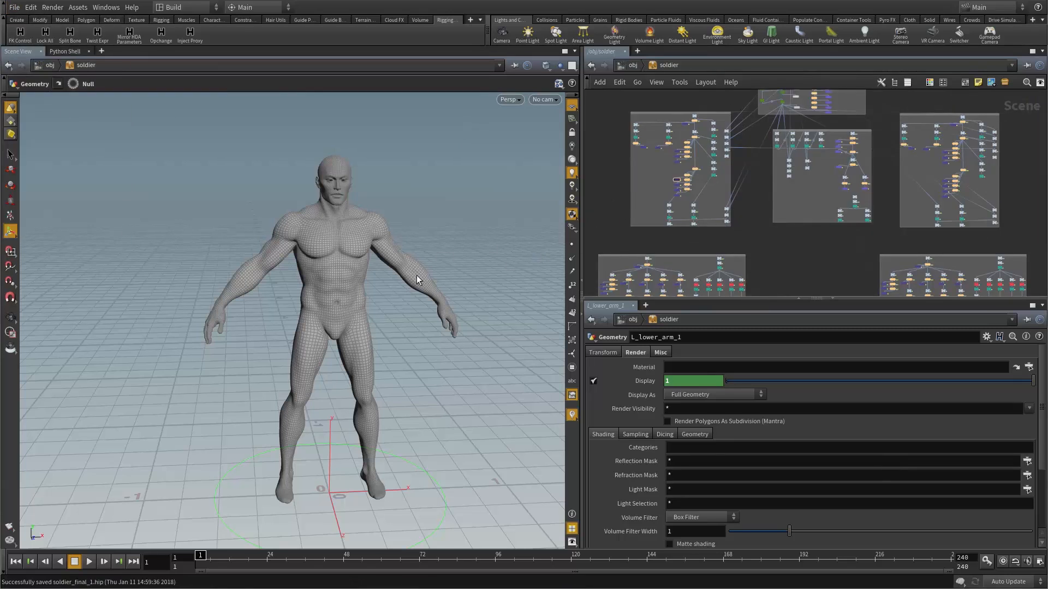
pyautogui.moveTo(417, 275)
pyautogui.keyDown('alt'); pyautogui.mouseDown()
pyautogui.moveTo(391, 276)
pyautogui.moveTo(412, 273)
pyautogui.mouseUp(); pyautogui.keyUp('alt')
pyautogui.scroll(6, 768, 150)
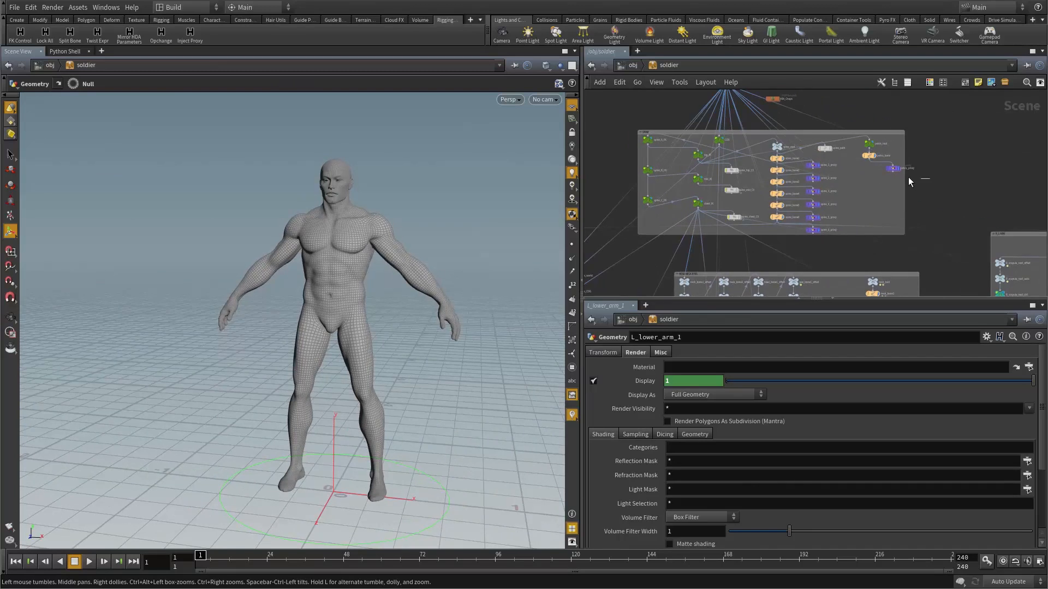
# Select all the soldier's proxy geometry nodes, including pelvis_proxy and R_foot_proxy, run Inject Proxy on them, and clear the selection.
pyautogui.click(893, 168)
pyautogui.scroll(3, 841, 223)
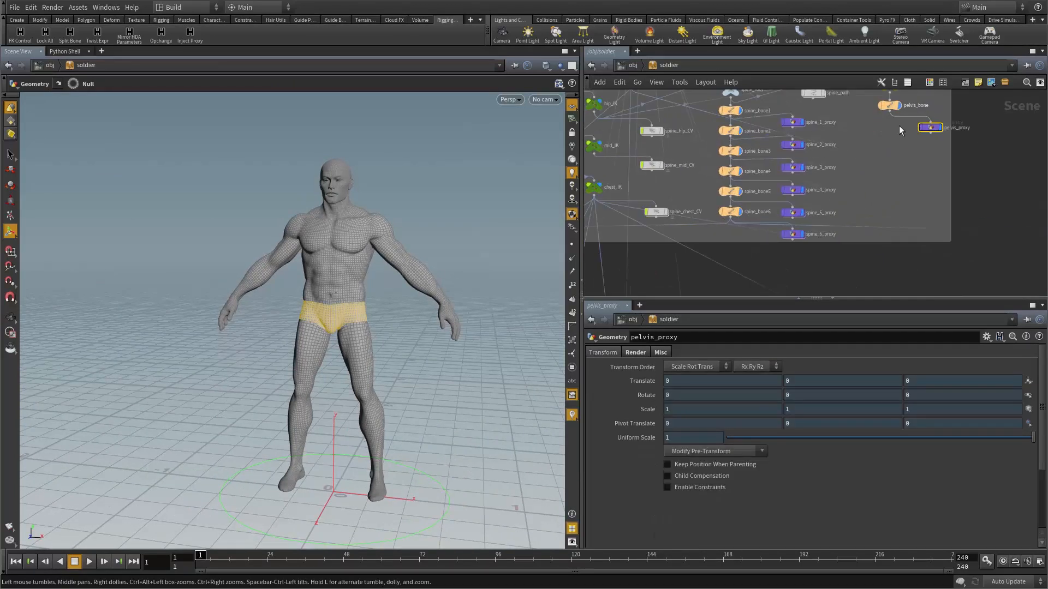
pyautogui.scroll(4, 900, 127)
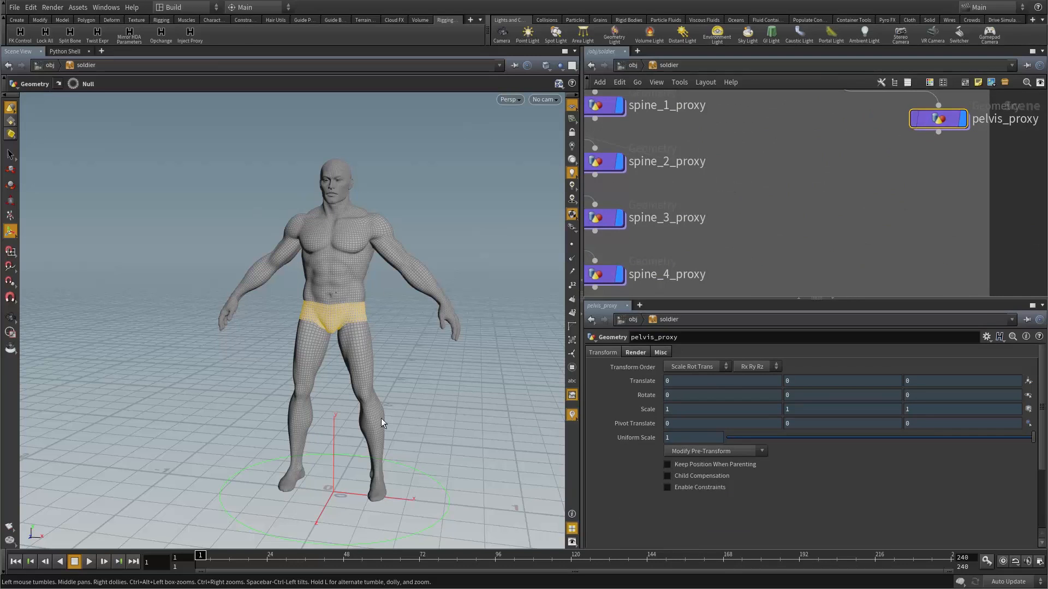
pyautogui.scroll(-6, 686, 239)
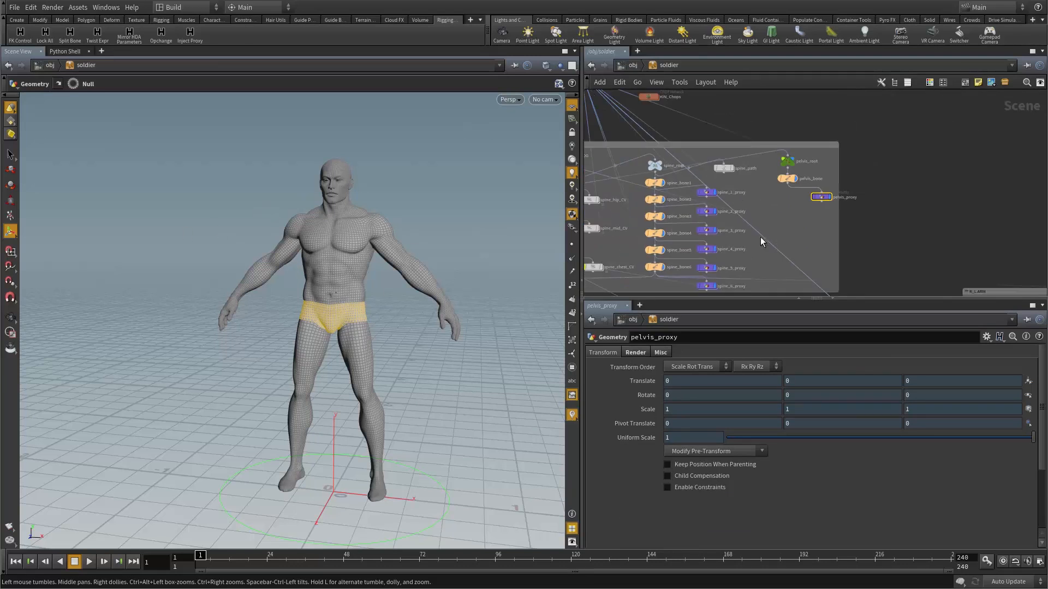
pyautogui.keyDown('shift'); pyautogui.moveTo(724, 277); pyautogui.dragTo(702, 154); pyautogui.keyUp('shift')
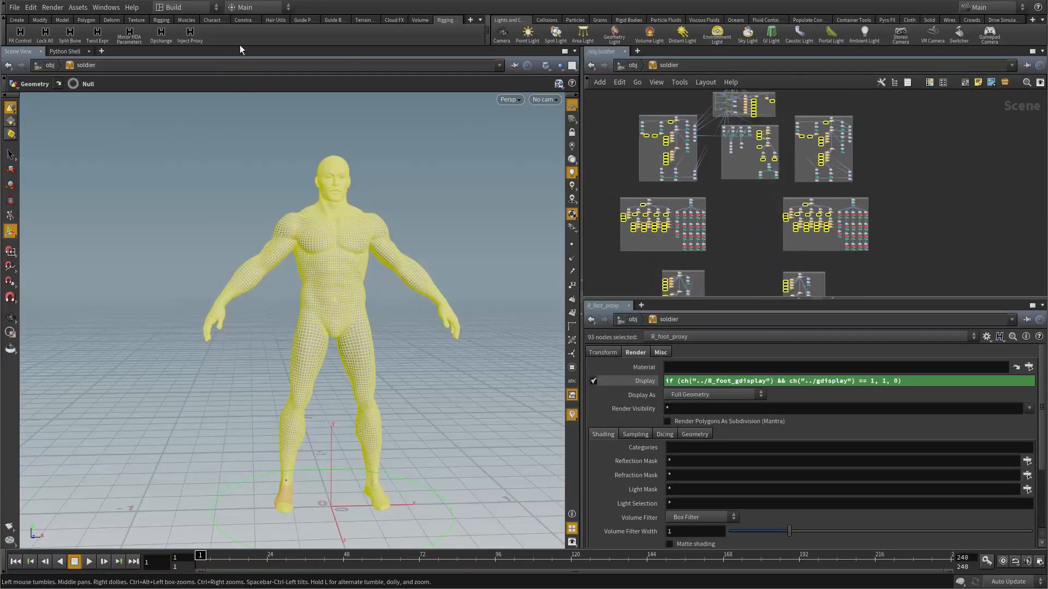
pyautogui.click(190, 34)
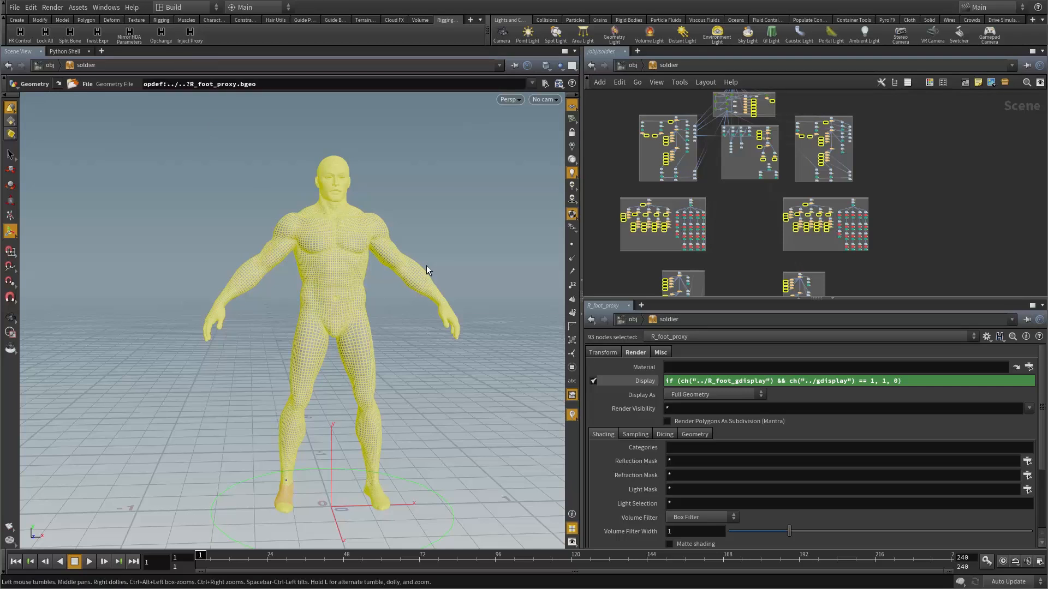
pyautogui.click(588, 147)
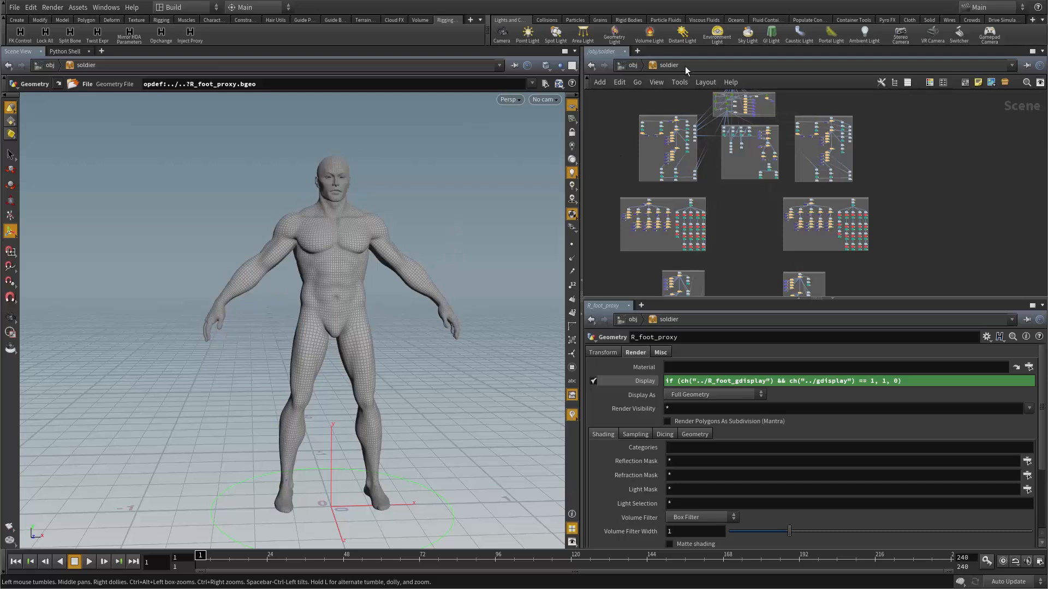
# Review the embedded proxy .bgeo files among the Extra Files in the soldier's operator type properties, then close without changes.
pyautogui.rightClick(660, 66)
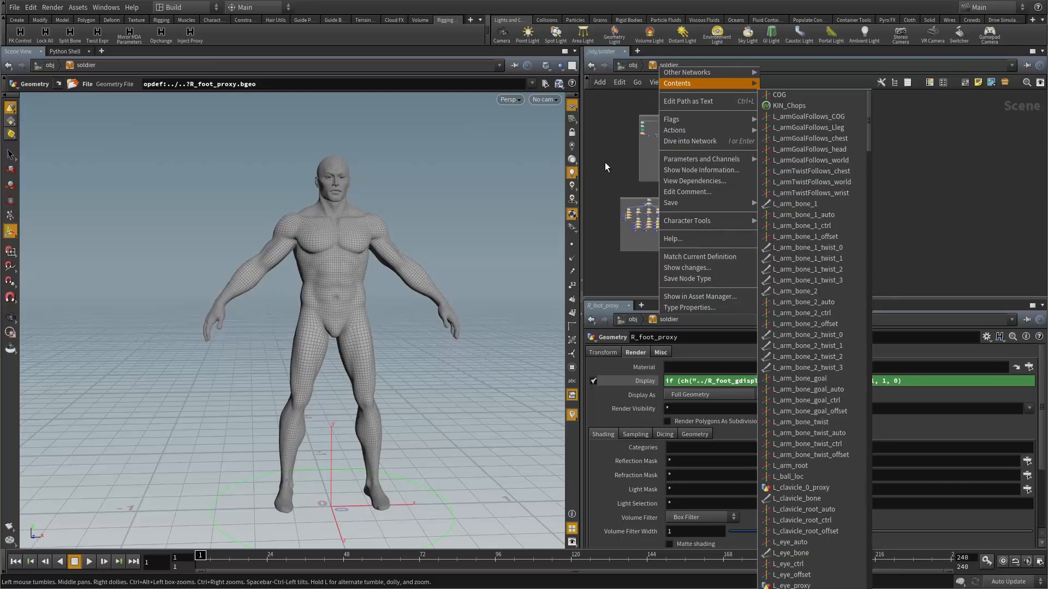
pyautogui.click(677, 307)
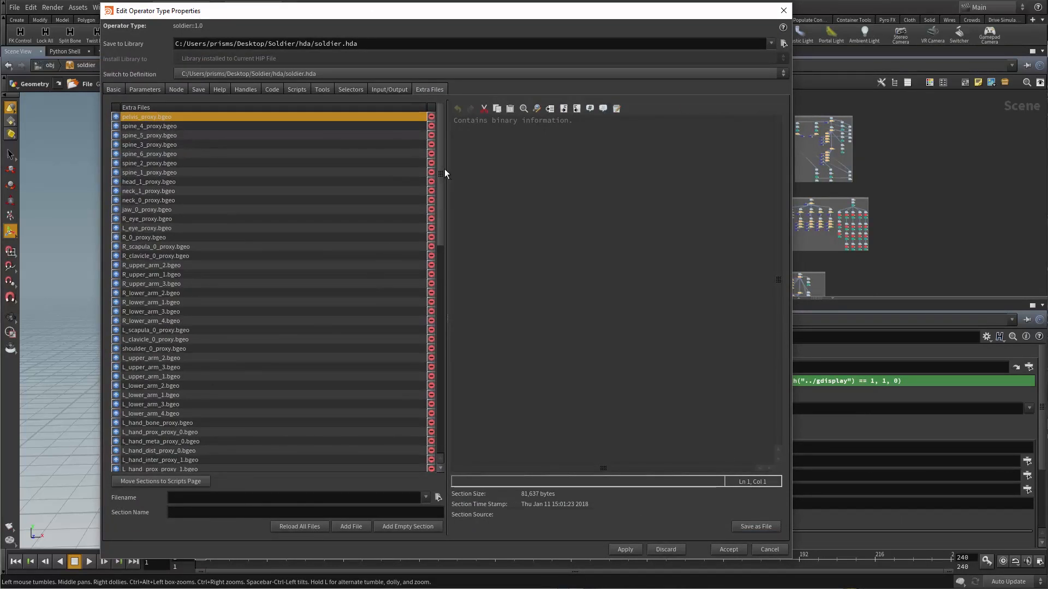
pyautogui.moveTo(441, 173); pyautogui.dragTo(437, 402)
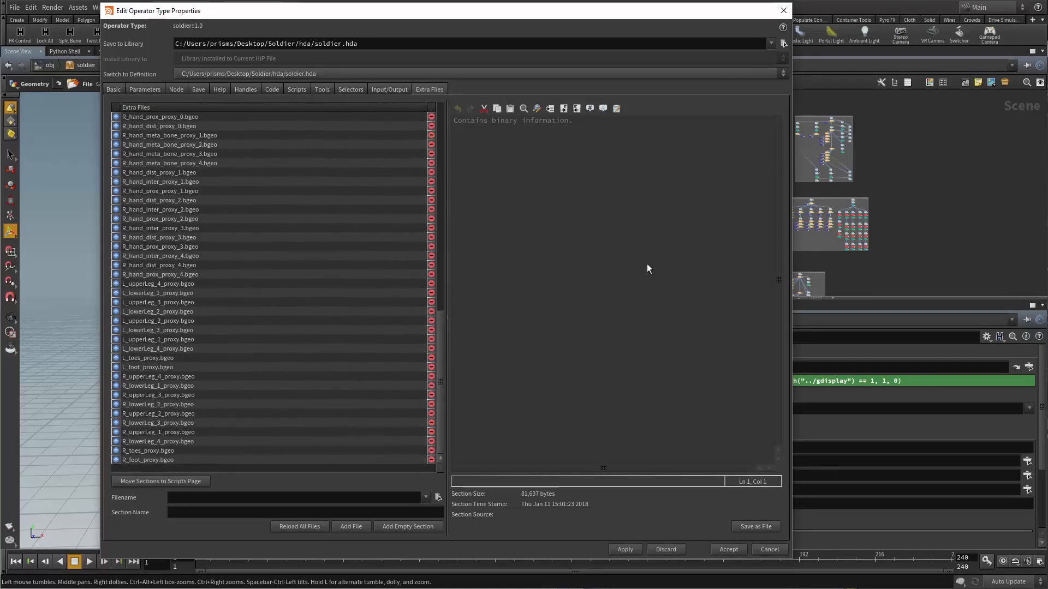
pyautogui.press('Escape')
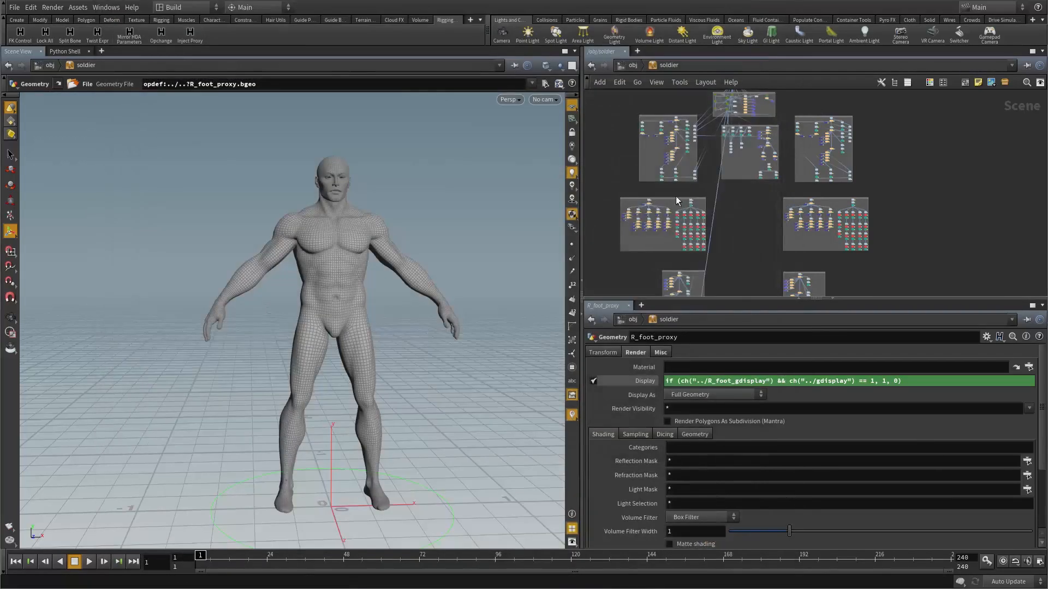
# Go inside the L_hand_dist_proxy_0 geometry object and inspect the object_merge1 node's parameters.
pyautogui.scroll(2, 629, 146)
pyautogui.moveTo(679, 93)
pyautogui.mouseDown(button='middle')
pyautogui.moveTo(670, 168)
pyautogui.moveTo(679, 104)
pyautogui.mouseUp(button='middle')
pyautogui.scroll(8, 683, 149)
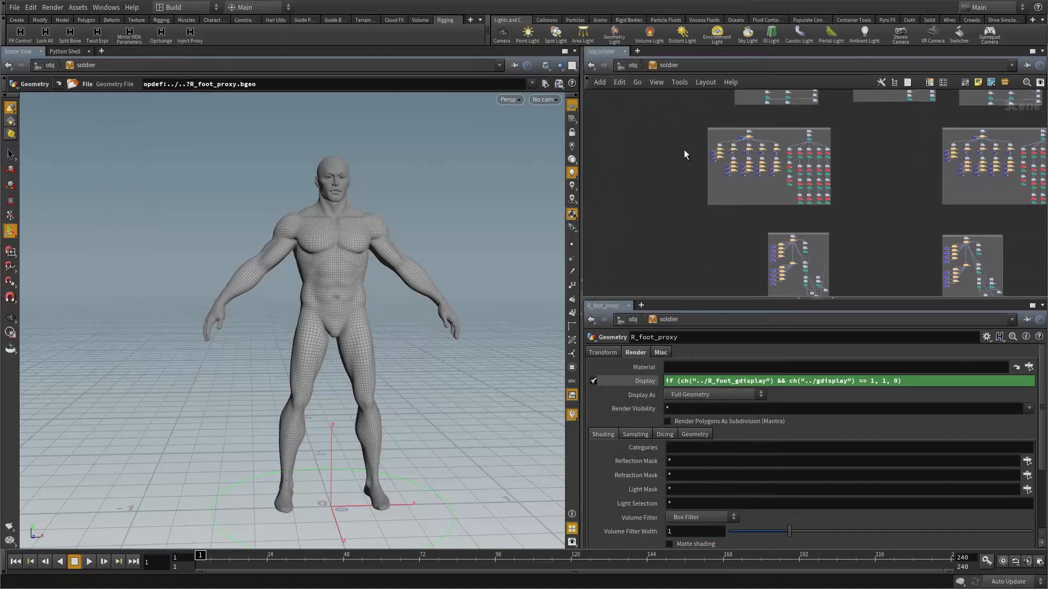
pyautogui.doubleClick(681, 184)
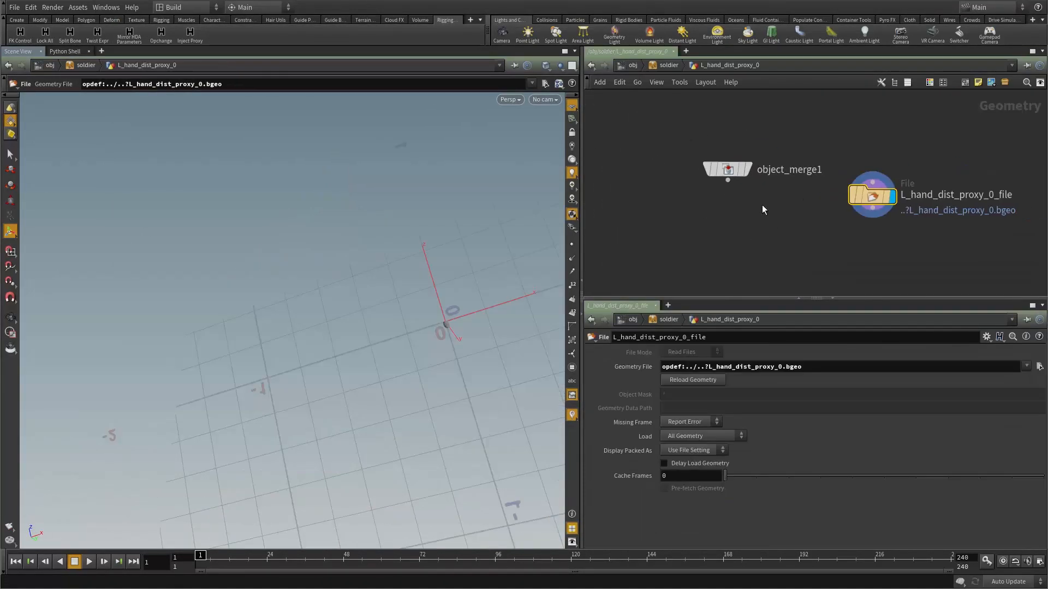
pyautogui.click(727, 168)
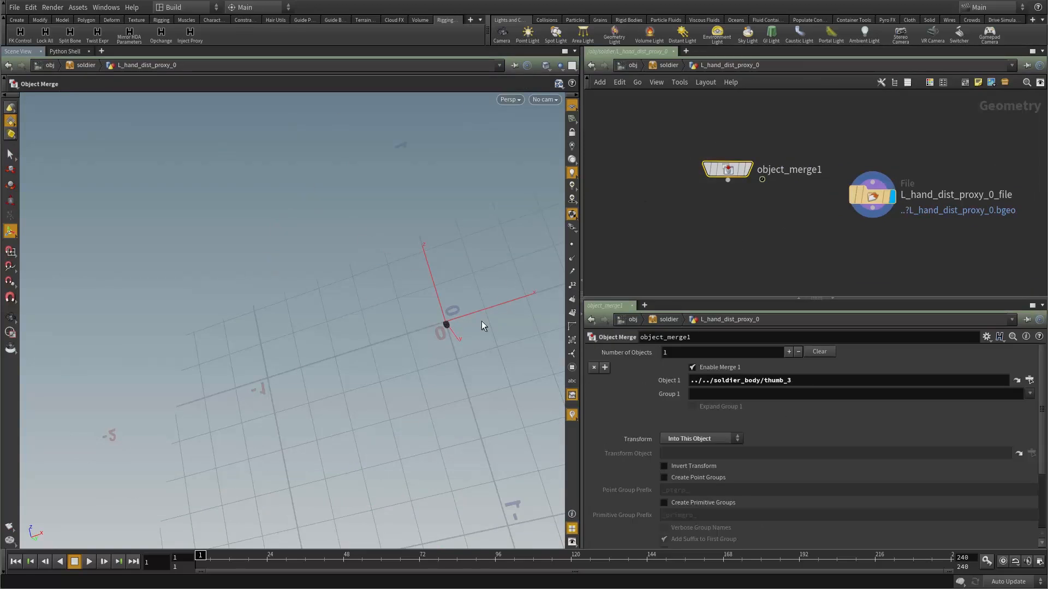
# Examine the L_hand_dist_proxy_0_file node, focusing on the opdef path and .bgeo name in its Geometry File parameter.
pyautogui.click(796, 233)
pyautogui.moveTo(796, 233); pyautogui.dragTo(710, 250, button='middle')
pyautogui.moveTo(748, 148); pyautogui.dragTo(839, 234)
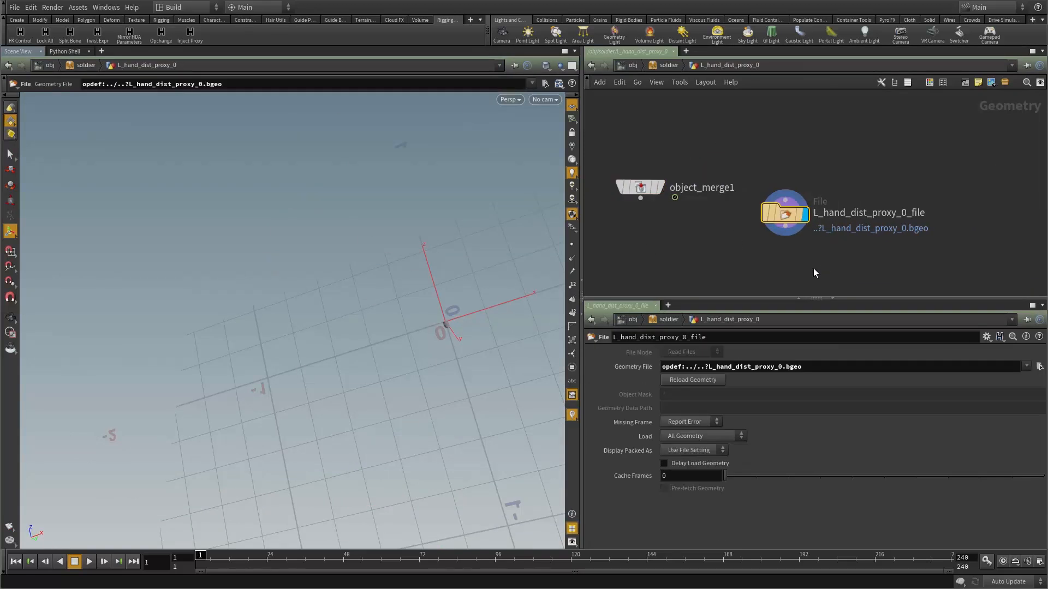
pyautogui.moveTo(813, 270); pyautogui.dragTo(721, 259, button='middle')
pyautogui.moveTo(720, 251); pyautogui.dragTo(798, 247, button='right')
pyautogui.moveTo(799, 246); pyautogui.dragTo(771, 255, button='middle')
pyautogui.moveTo(770, 255); pyautogui.dragTo(752, 178, button='right')
pyautogui.moveTo(746, 213); pyautogui.dragTo(740, 232, button='middle')
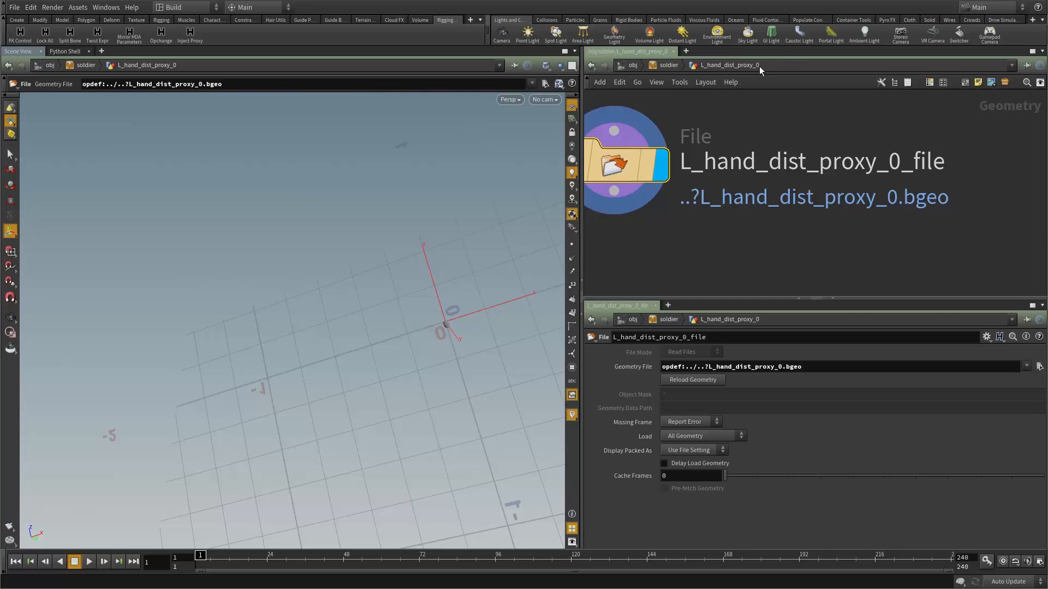
pyautogui.moveTo(766, 243); pyautogui.dragTo(847, 261, button='middle')
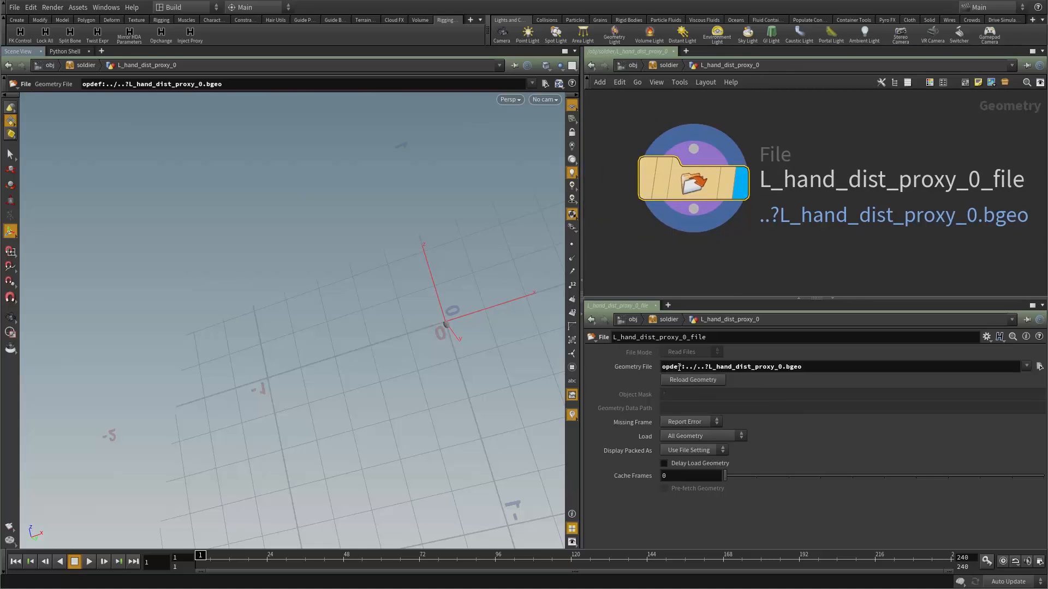
pyautogui.moveTo(687, 367); pyautogui.dragTo(793, 363)
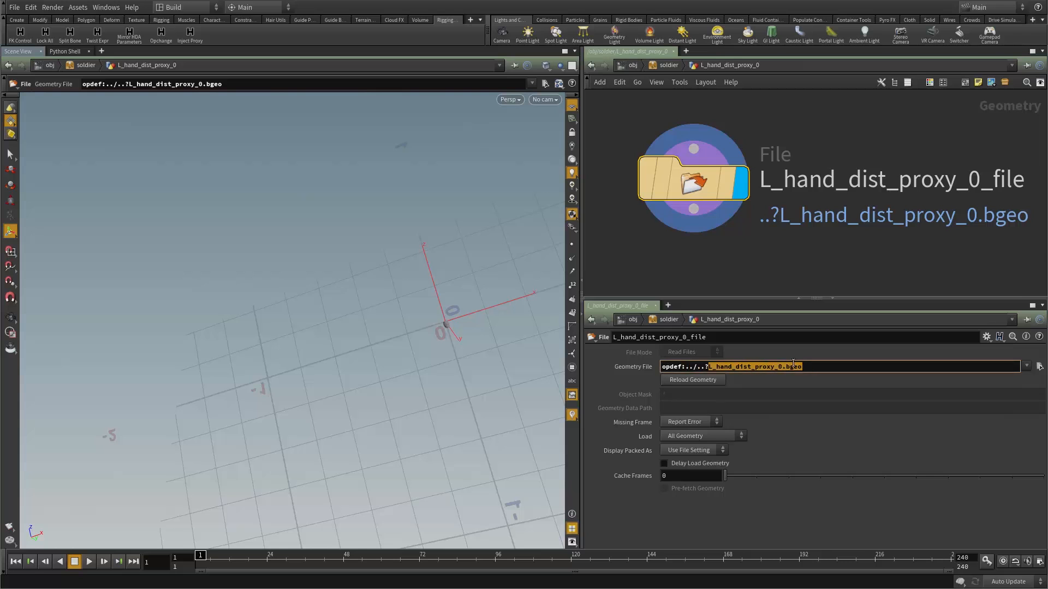
pyautogui.click(706, 278)
# Add a new File node inside L_hand_dist_proxy_0 and place it directly below the L_hand_dist_proxy_0_file node.
pyautogui.scroll(-5, 660, 247)
pyautogui.moveTo(605, 243); pyautogui.dragTo(695, 221, button='middle')
pyautogui.press('Tab')
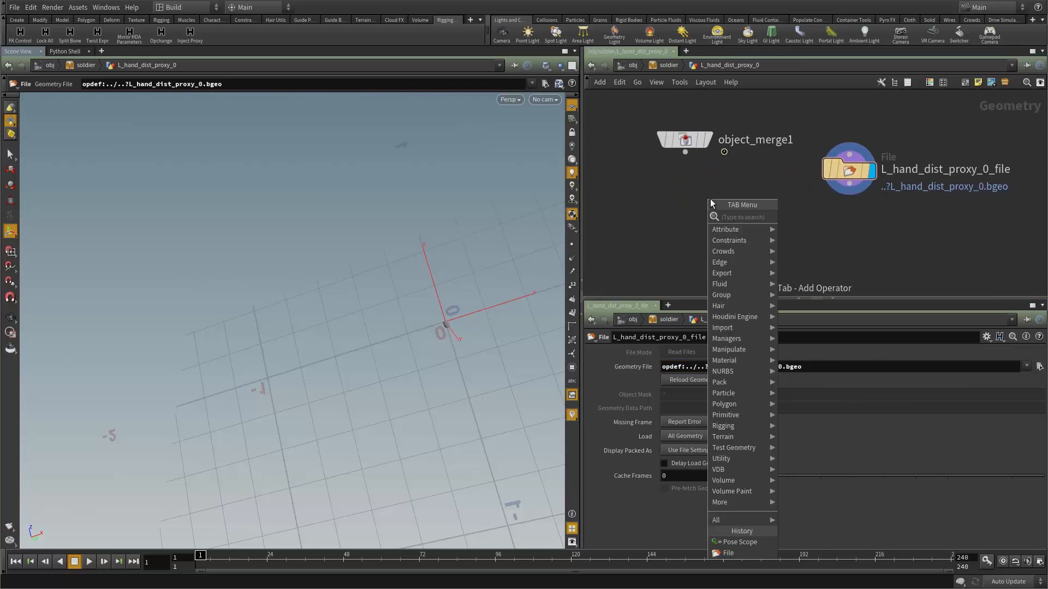
pyautogui.write('f')
pyautogui.click(784, 227)
pyautogui.click(765, 234)
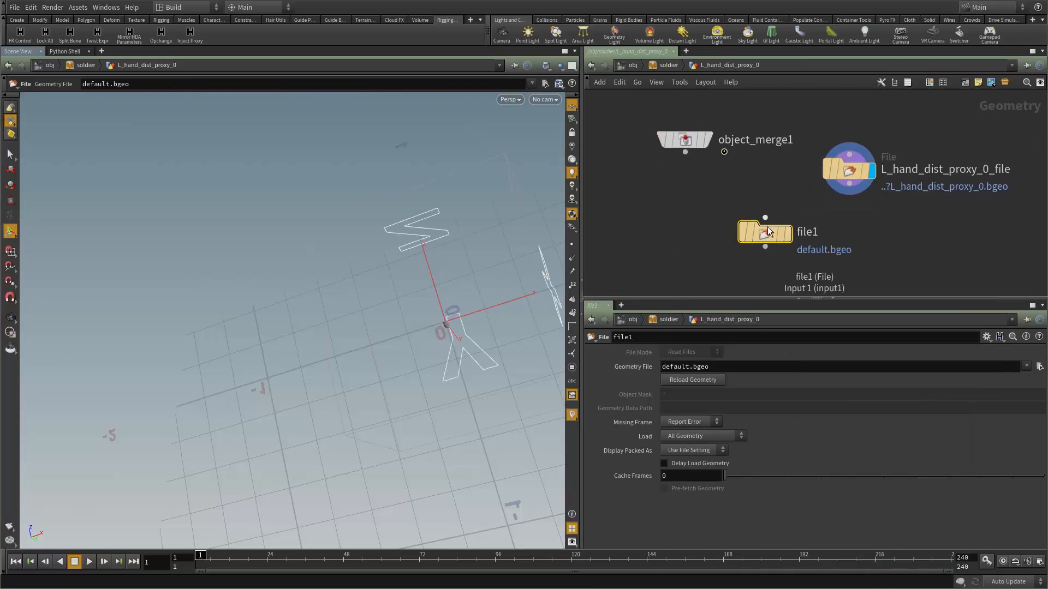
pyautogui.moveTo(767, 232); pyautogui.dragTo(849, 229)
pyautogui.moveTo(790, 229); pyautogui.dragTo(659, 220, button='middle')
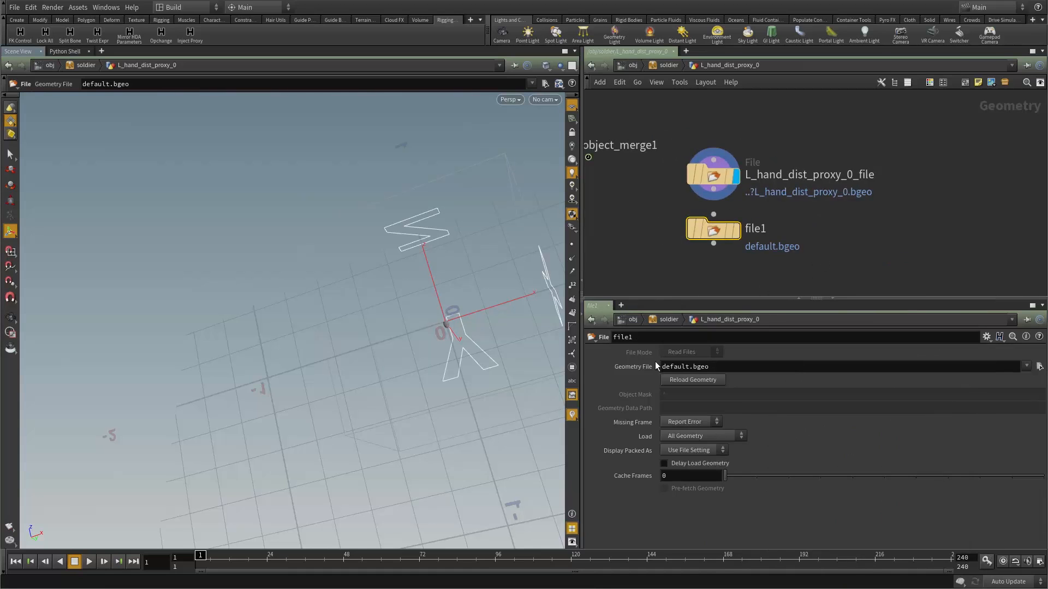
# Browse for the new File node's Geometry File and open the embedded files folder opdef:/Object/soldier::1.0.
pyautogui.click(1039, 366)
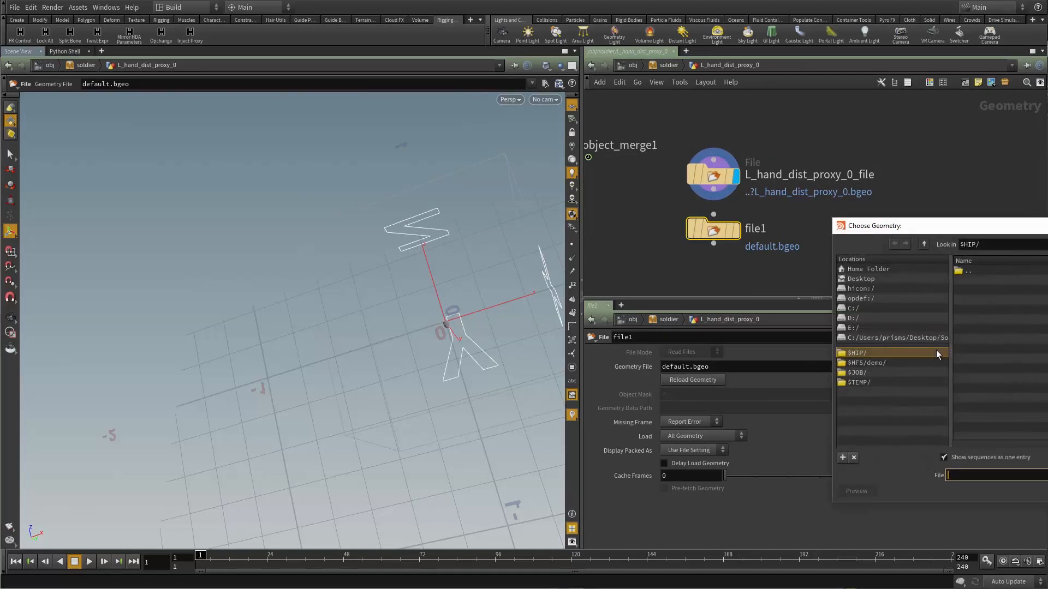
pyautogui.moveTo(1002, 234); pyautogui.dragTo(532, 190)
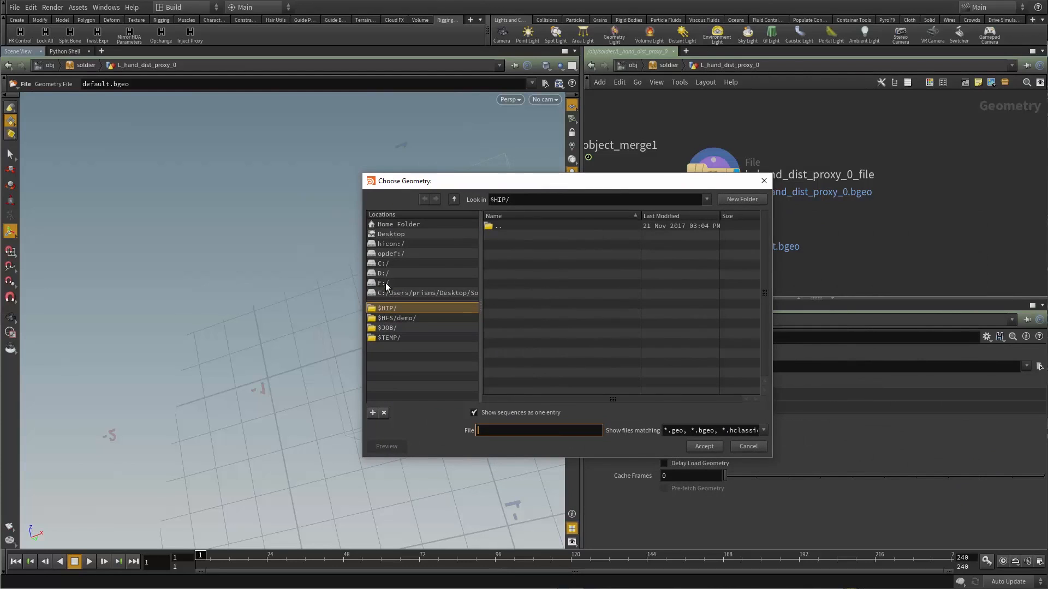
pyautogui.click(386, 254)
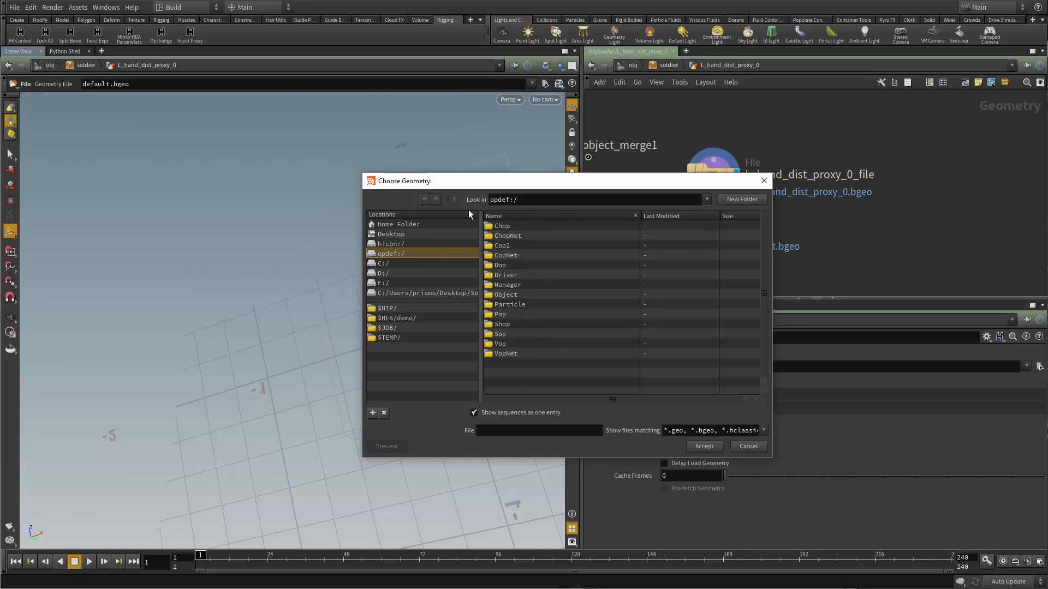
pyautogui.click(504, 228)
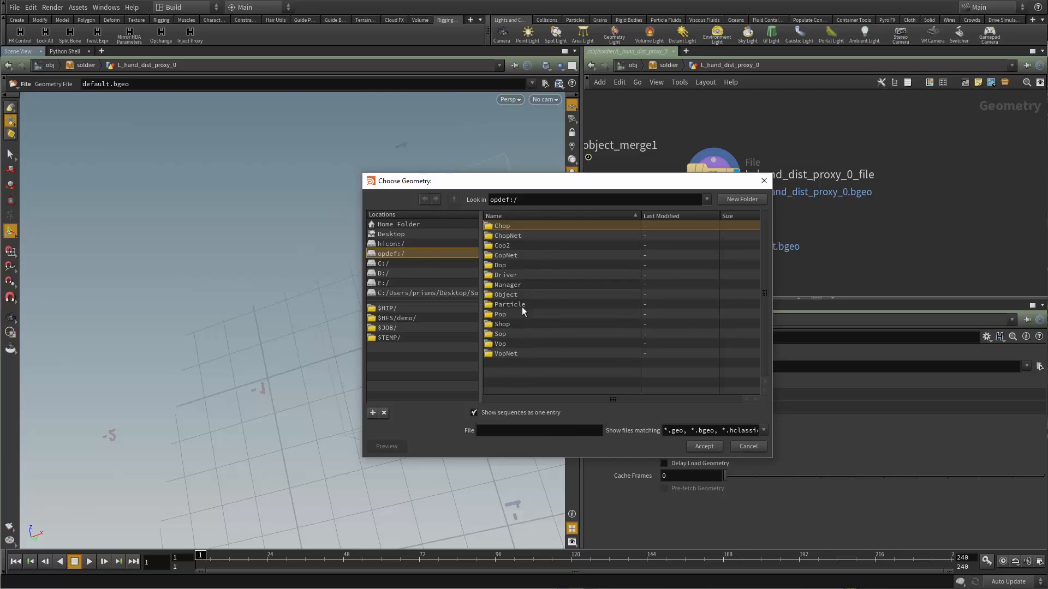
pyautogui.click(507, 346)
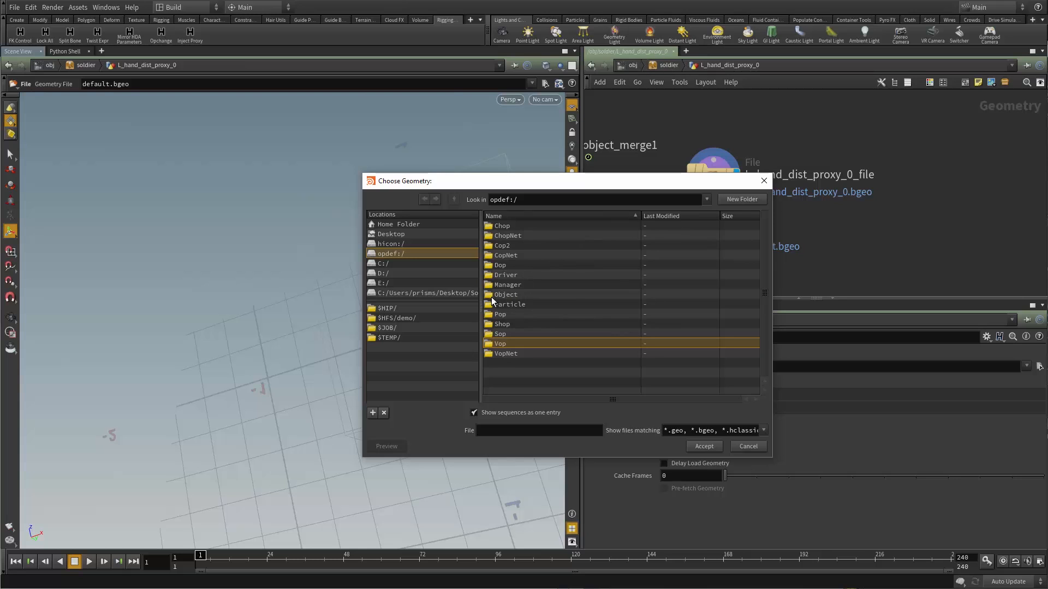
pyautogui.doubleClick(509, 294)
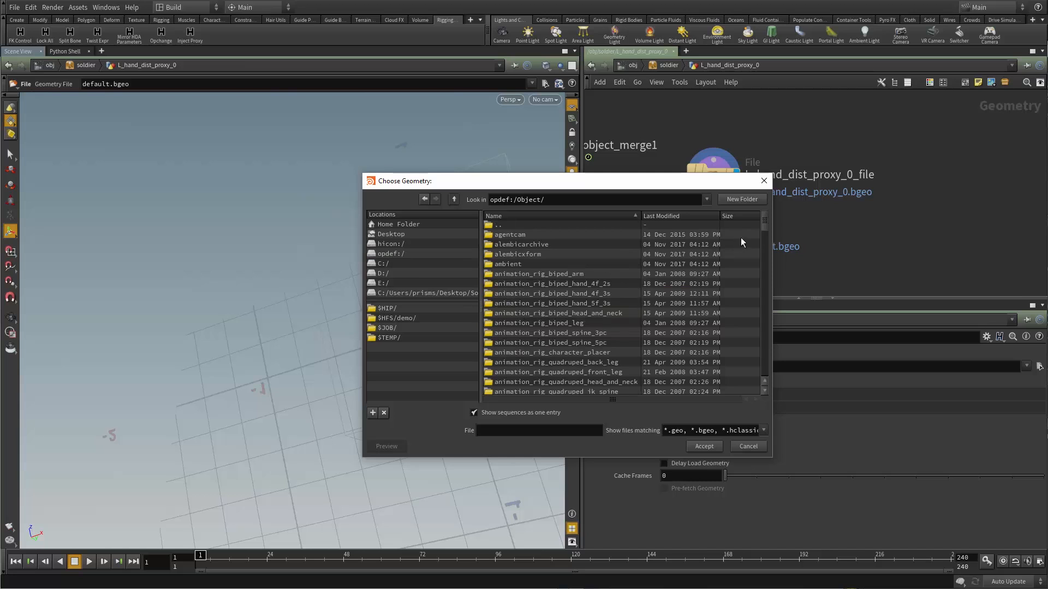
pyautogui.moveTo(767, 222); pyautogui.dragTo(752, 327)
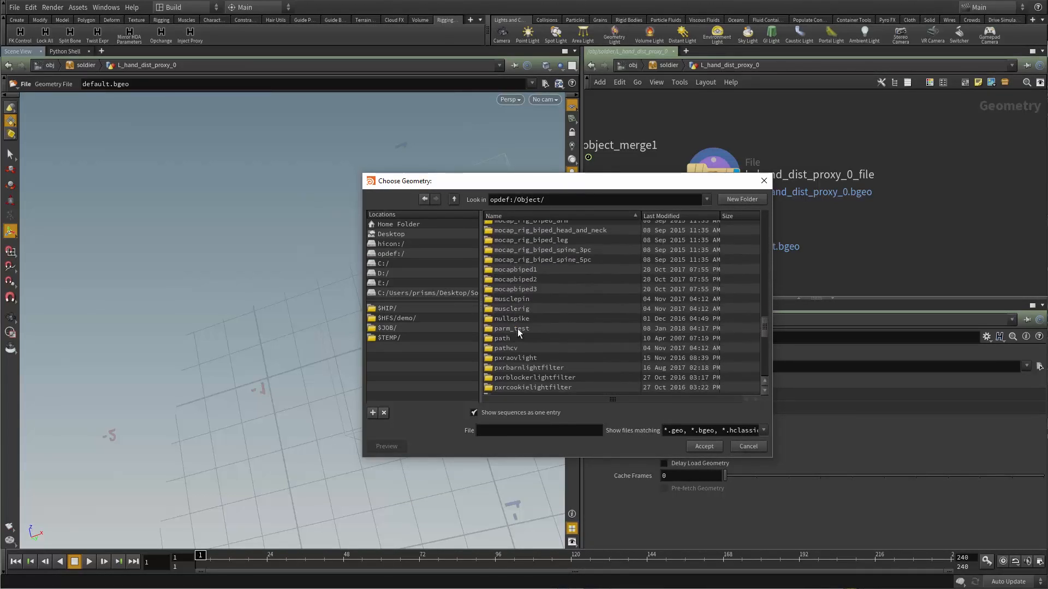
pyautogui.scroll(-4, 540, 352)
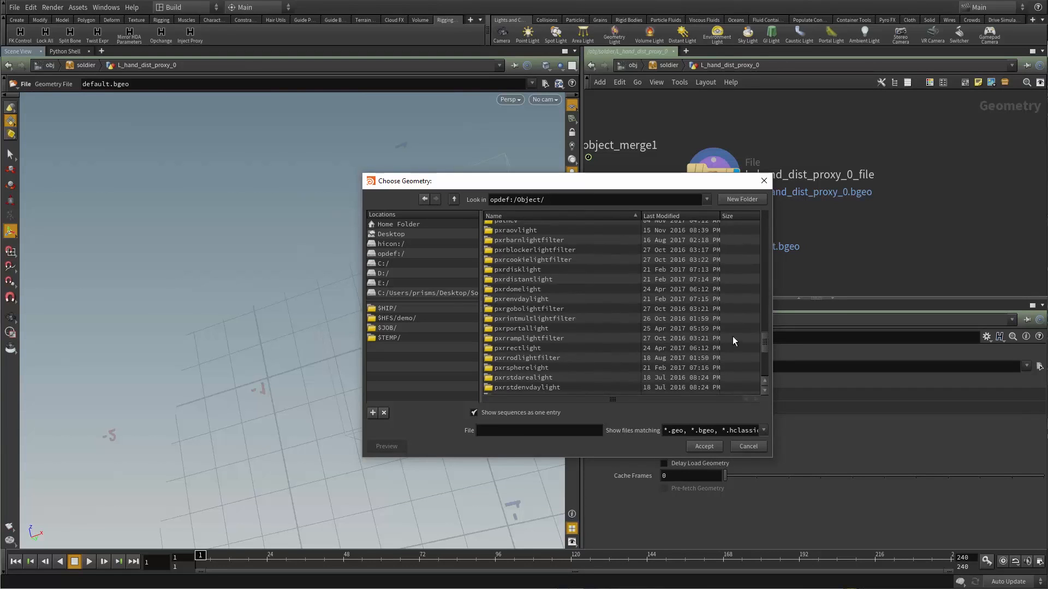
pyautogui.moveTo(764, 340); pyautogui.dragTo(761, 372)
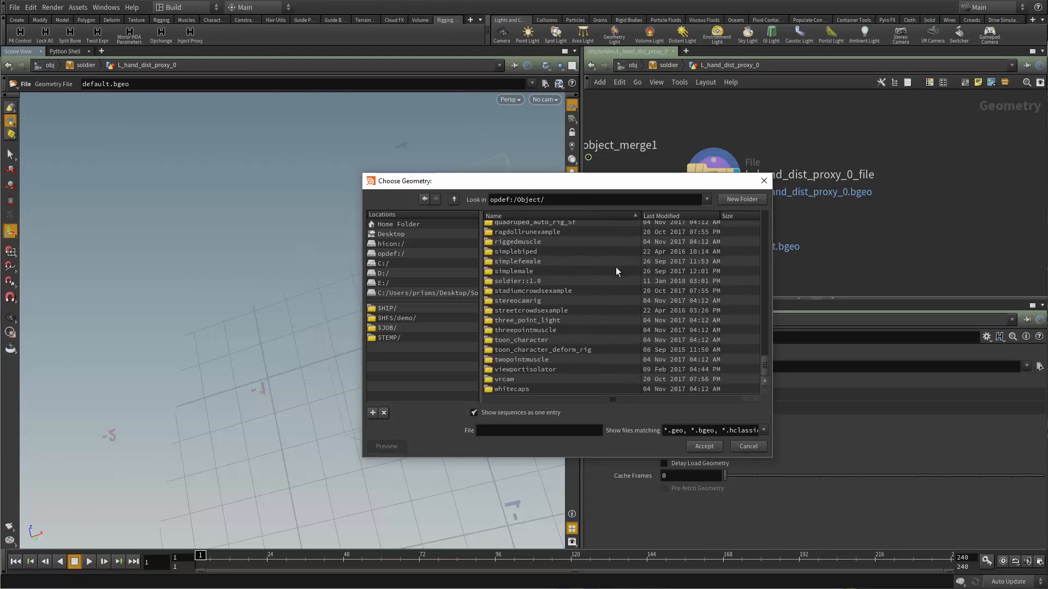
pyautogui.click(506, 282)
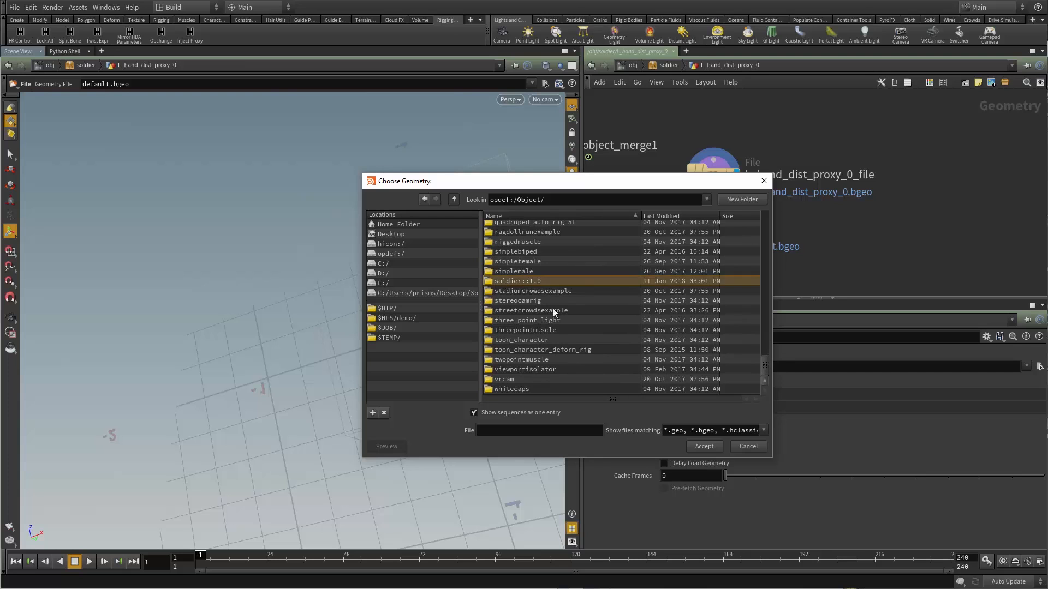
pyautogui.doubleClick(509, 281)
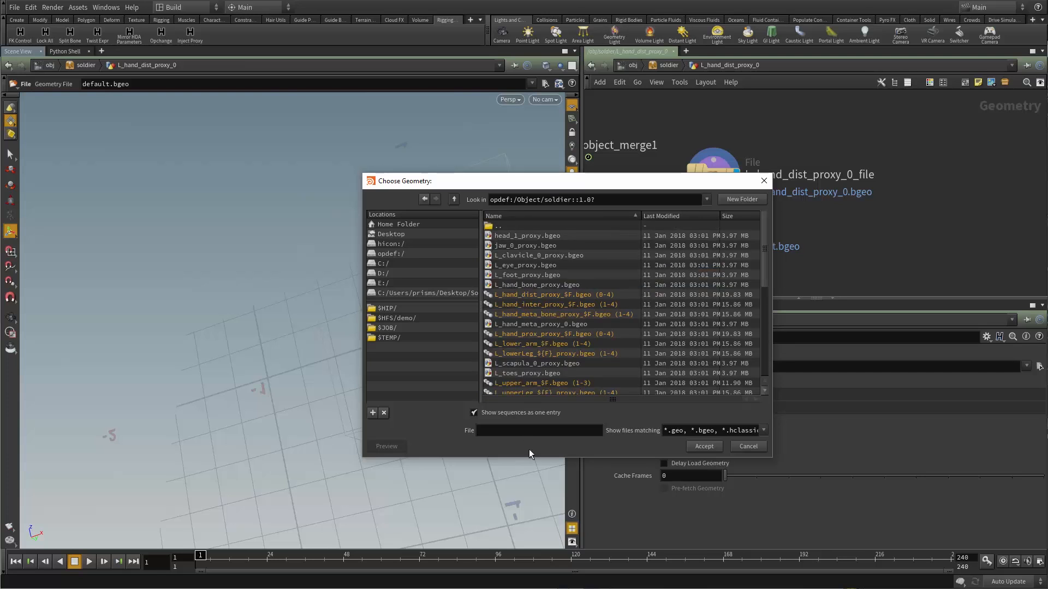
# Enlarge the geometry chooser, turn off Show sequences as one entry, and look through the individual proxy .bgeo files.
pyautogui.moveTo(530, 459); pyautogui.dragTo(530, 588)
pyautogui.moveTo(447, 180); pyautogui.dragTo(305, 20)
pyautogui.moveTo(493, 477); pyautogui.dragTo(494, 584)
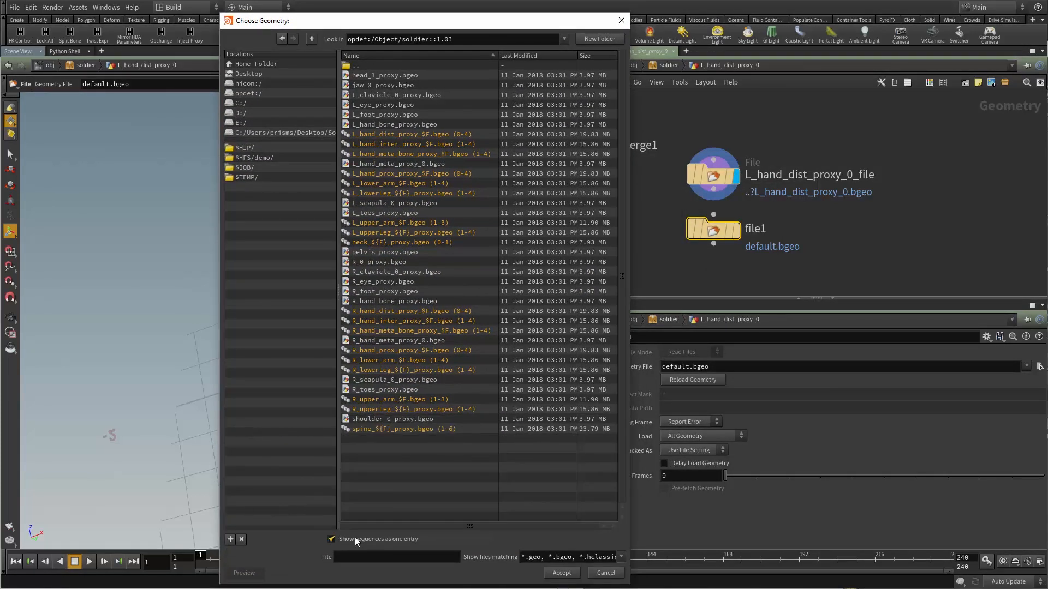
pyautogui.click(371, 540)
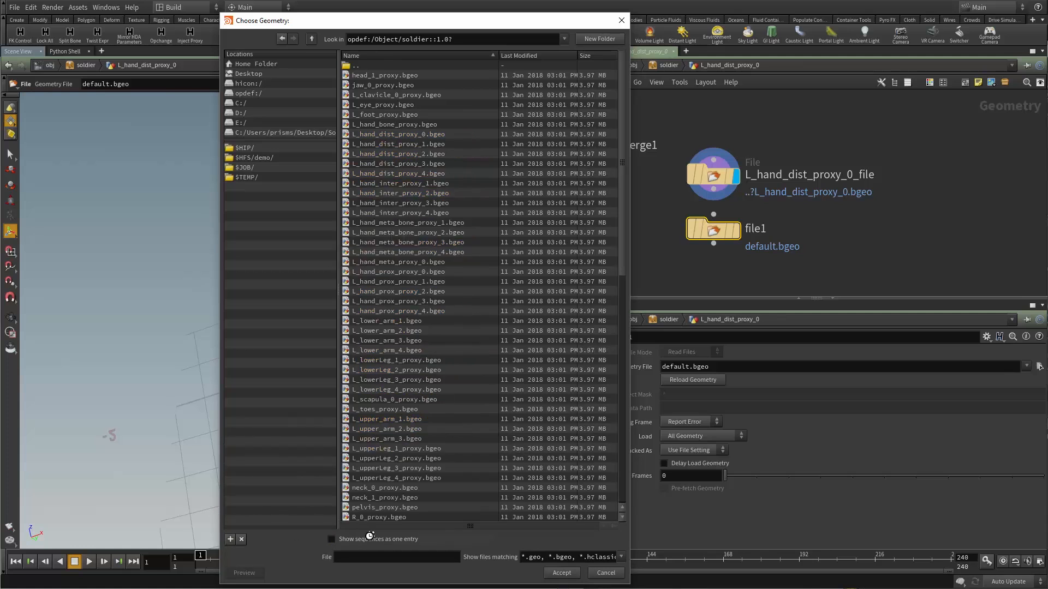
pyautogui.scroll(-11, 401, 292)
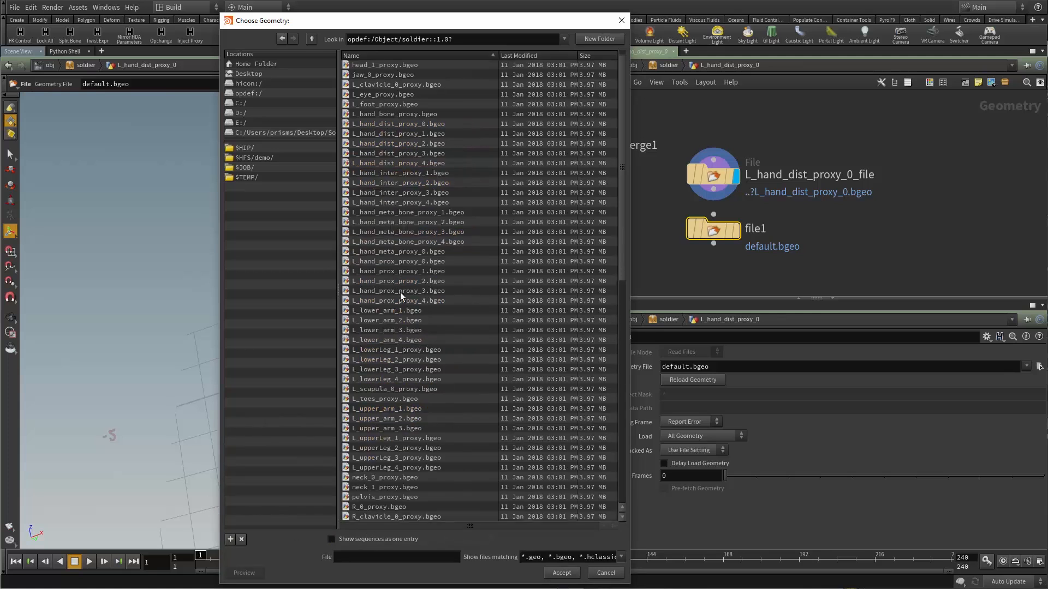
pyautogui.scroll(4, 421, 299)
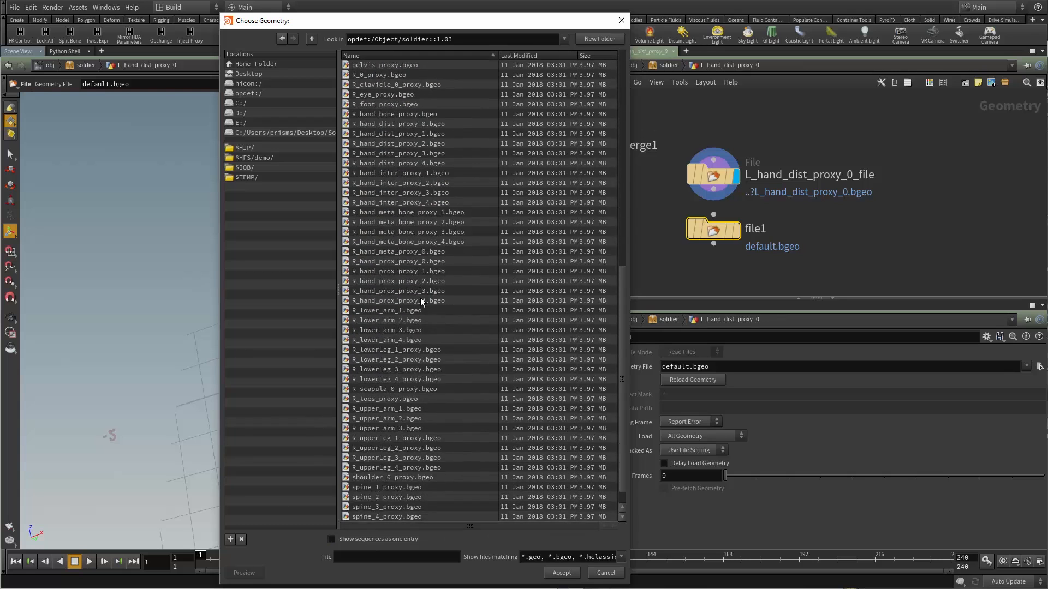
# Load the embedded L_hand_dist_proxy_4.bgeo into the file1 node and make file1 the displayed node.
pyautogui.scroll(7, 418, 293)
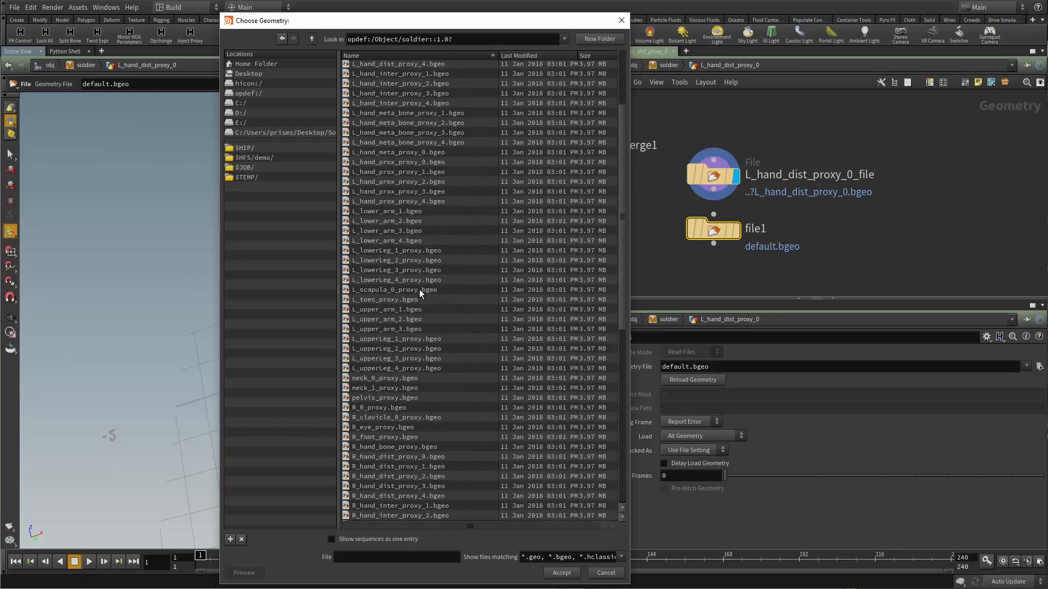
pyautogui.click(348, 174)
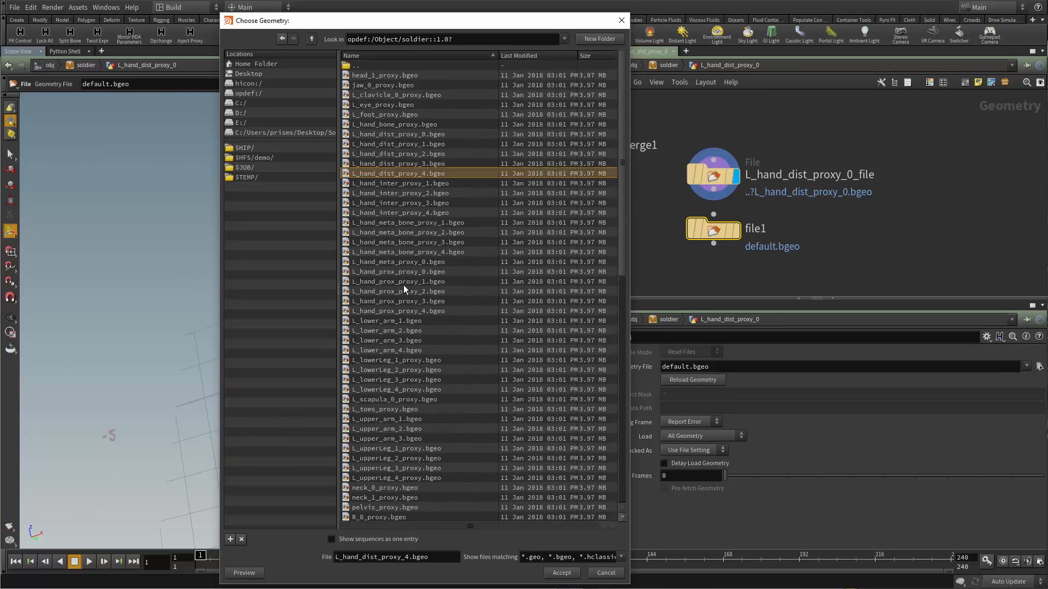
pyautogui.click(565, 574)
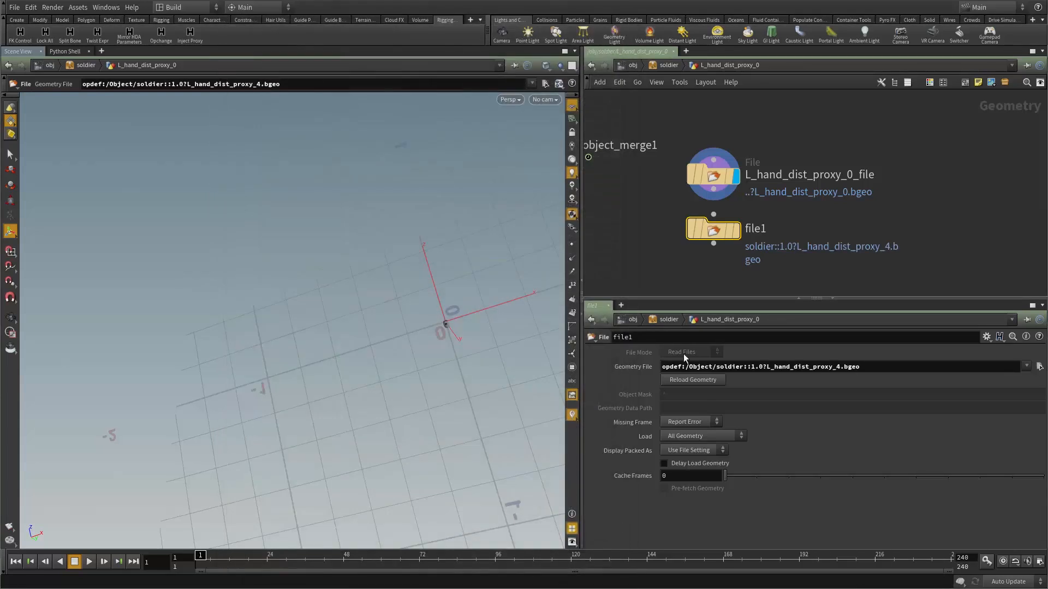
pyautogui.click(736, 234)
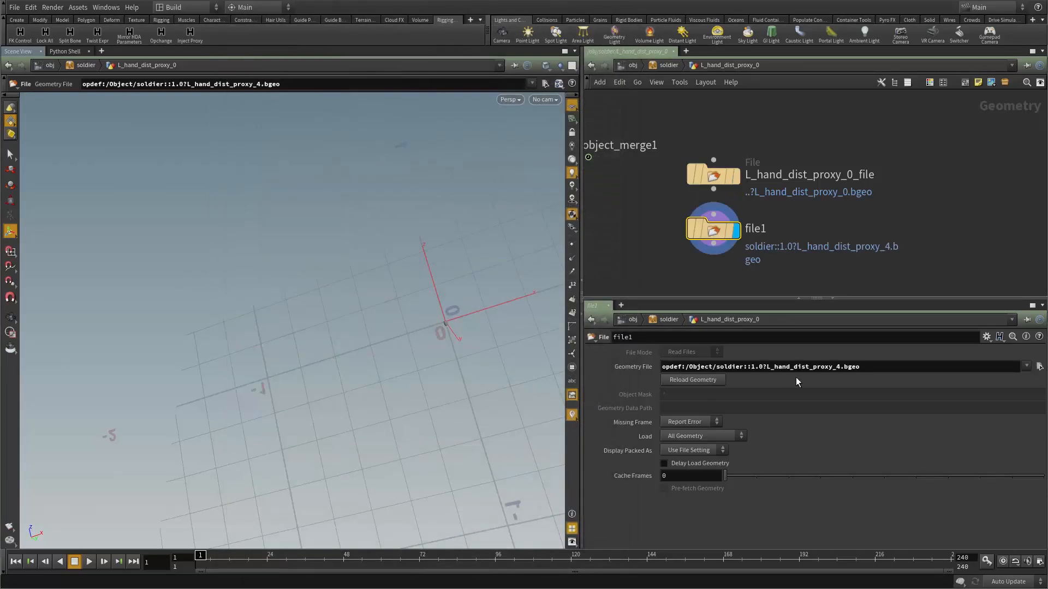
# Open the soldier asset's type properties, review the embedded .bgeo proxies under Extra Files, and close the dialog.
pyautogui.rightClick(656, 86)
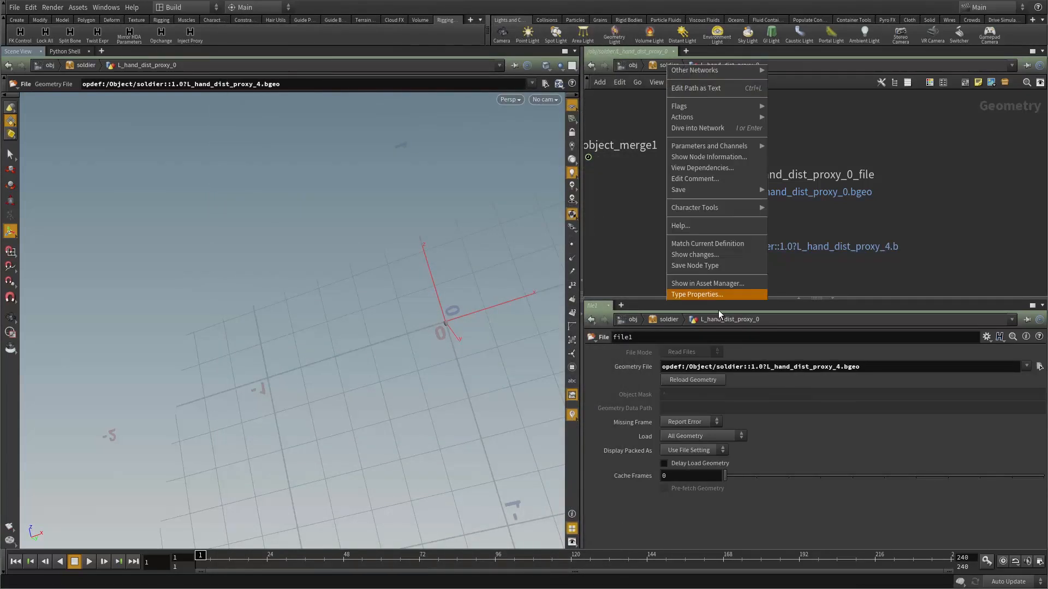
pyautogui.click(718, 298)
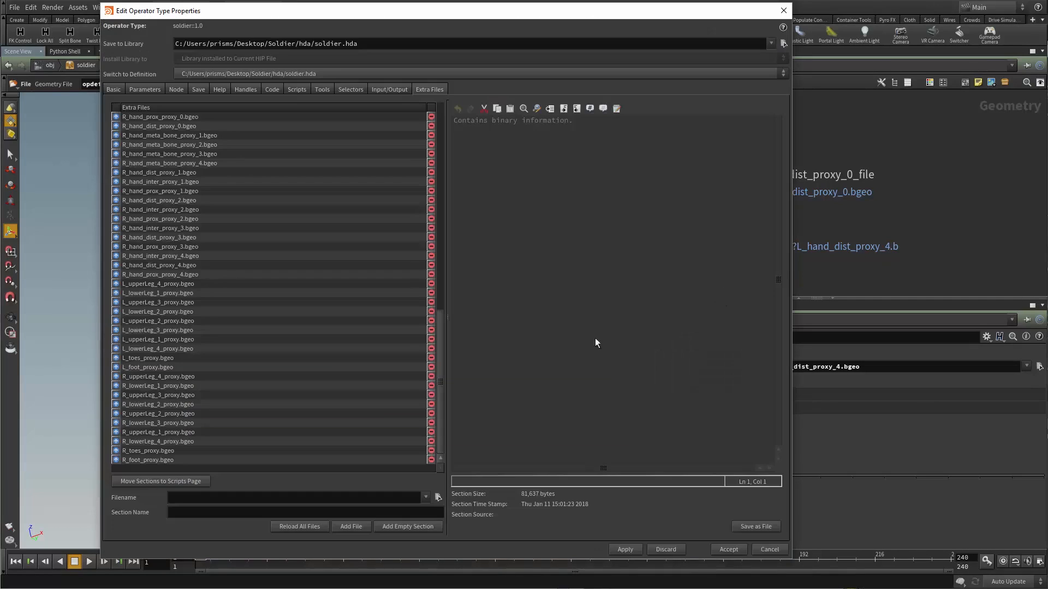
pyautogui.click(736, 549)
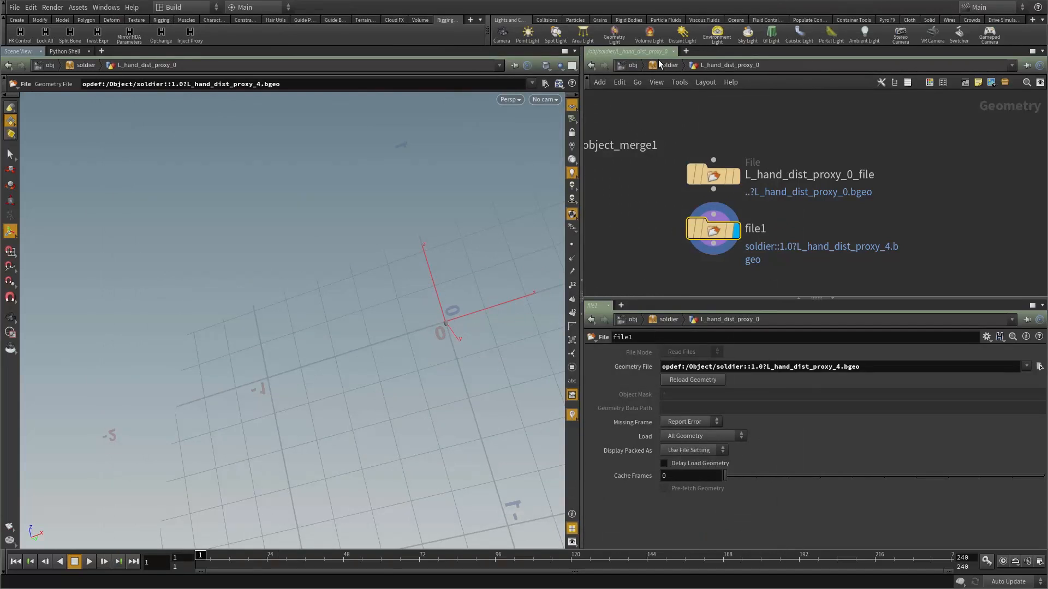
# Replace the /Object/soldier part of file1's Geometry File path with ../../, using L_hand_dist_proxy_0_file as the reference.
pyautogui.click(712, 176)
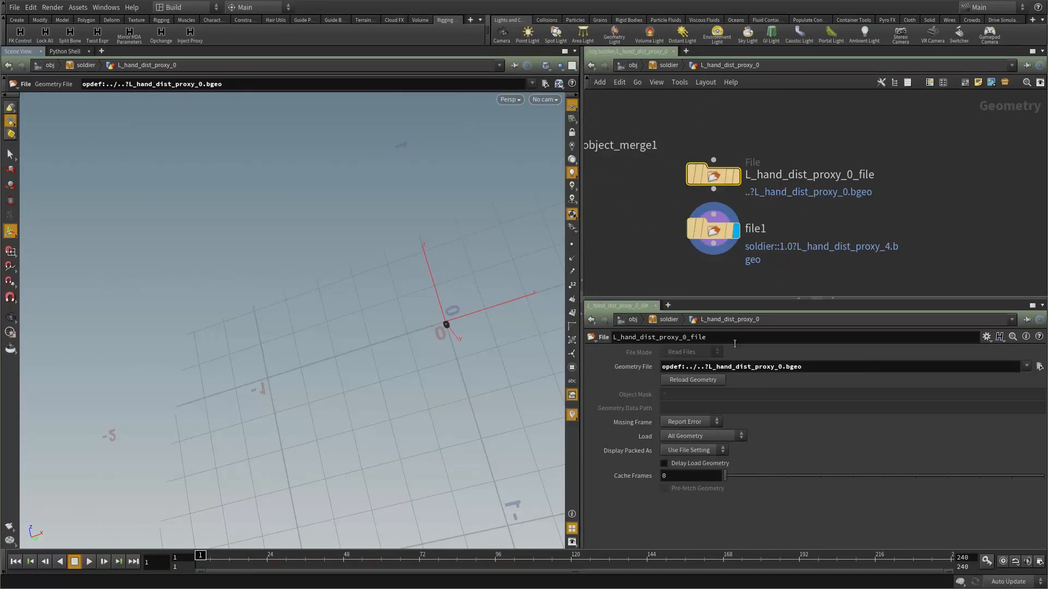
pyautogui.click(713, 231)
pyautogui.moveTo(683, 366); pyautogui.dragTo(745, 366)
pyautogui.write('../../')
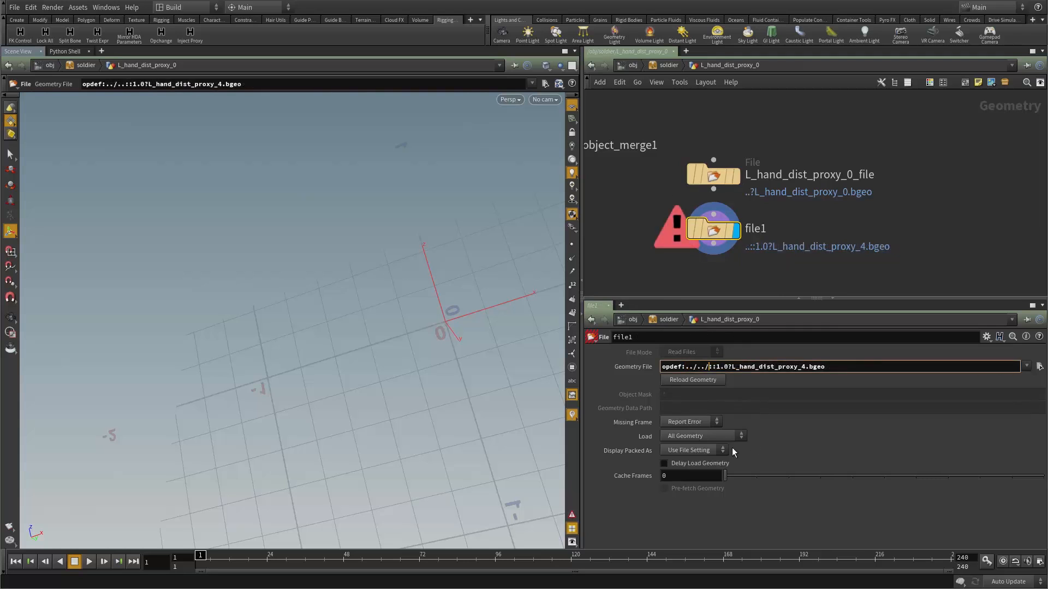
pyautogui.press('Return')
# Remove the leftover /::1.0 from file1's path so Geometry File reads opdef:../..?L_hand_dist_proxy_4.bgeo.
pyautogui.click(715, 177)
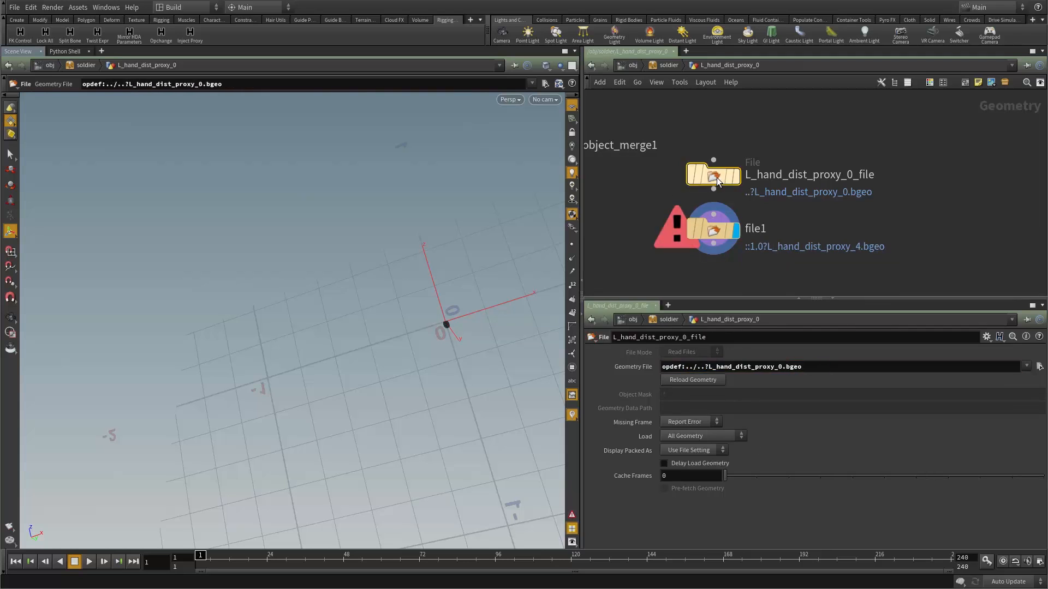
pyautogui.click(718, 230)
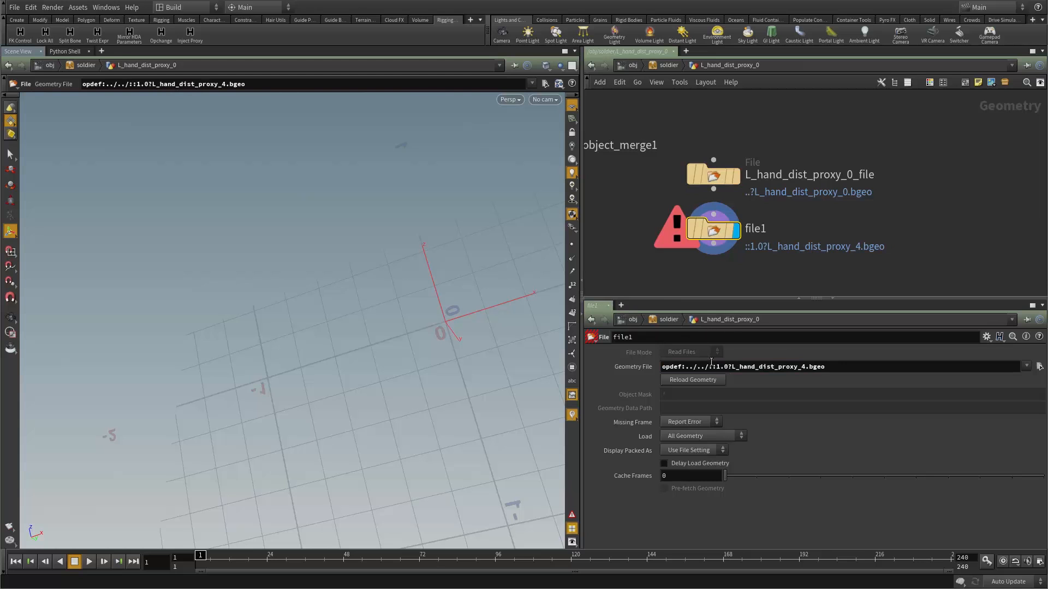
pyautogui.moveTo(718, 369); pyautogui.dragTo(709, 368)
pyautogui.press('BackSpace')
pyautogui.press('Return')
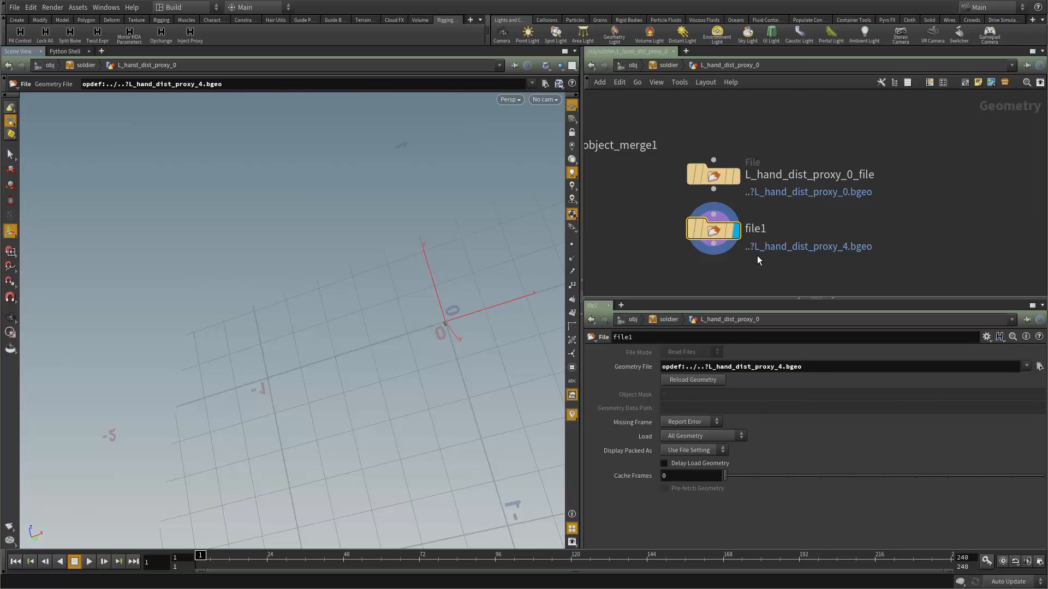
# Delete the file1 node and return to the soldier asset's network.
pyautogui.press('Delete')
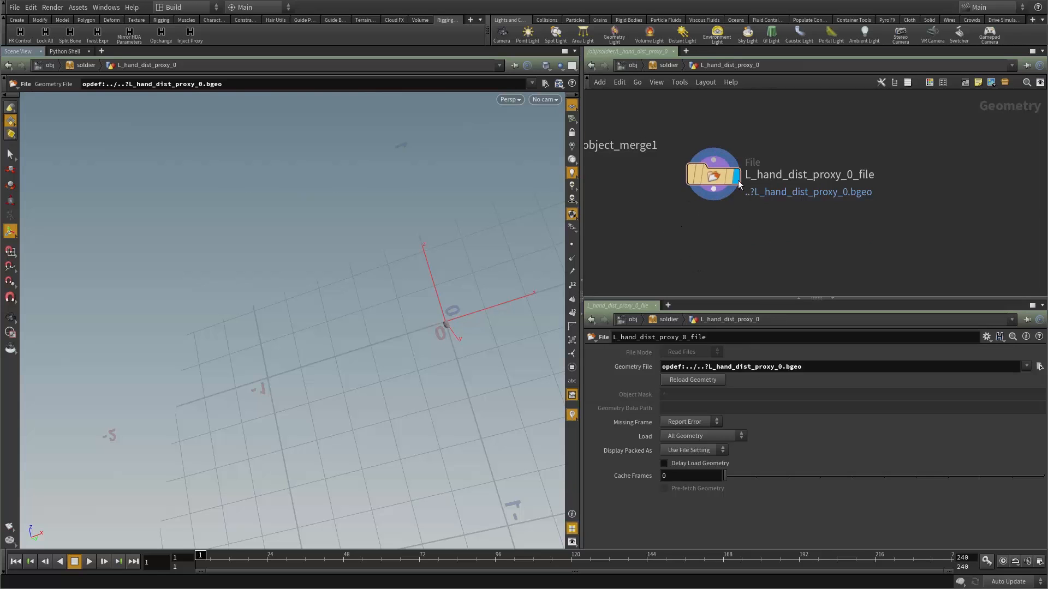
pyautogui.press('h')
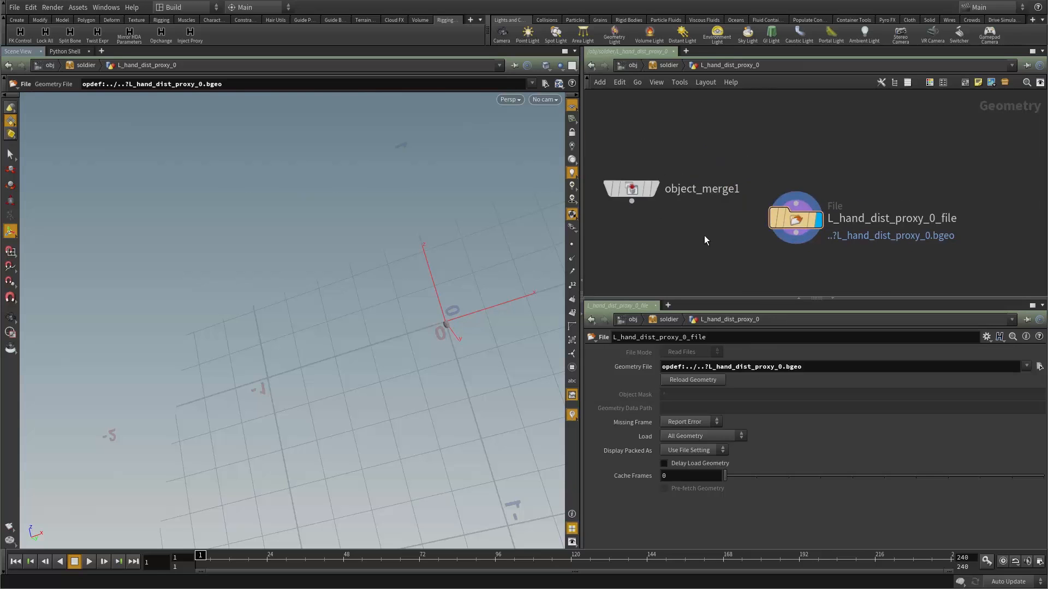
pyautogui.press('u')
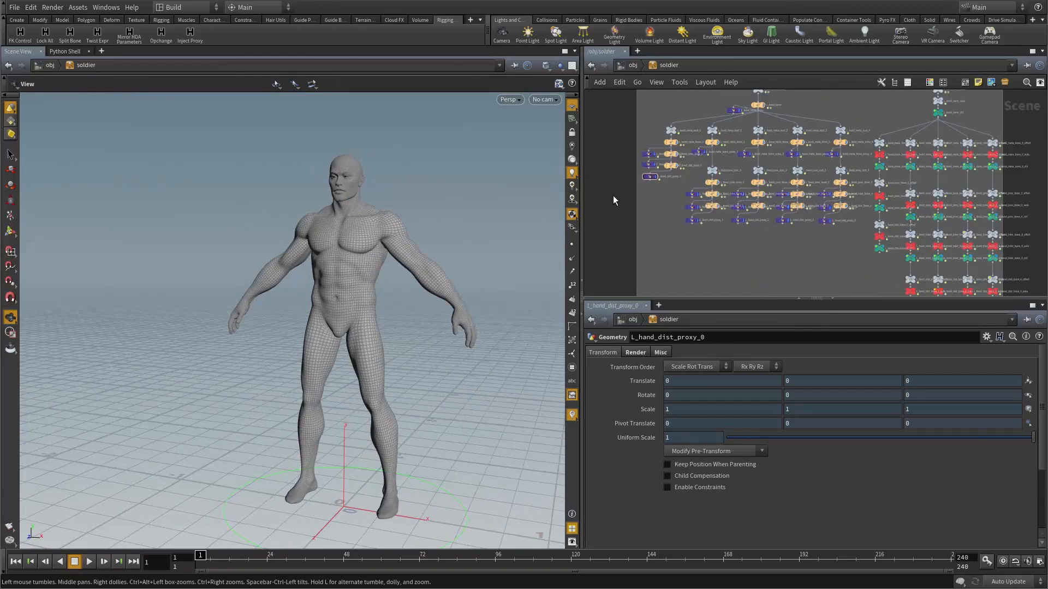
pyautogui.scroll(-3, 615, 195)
pyautogui.press('h')
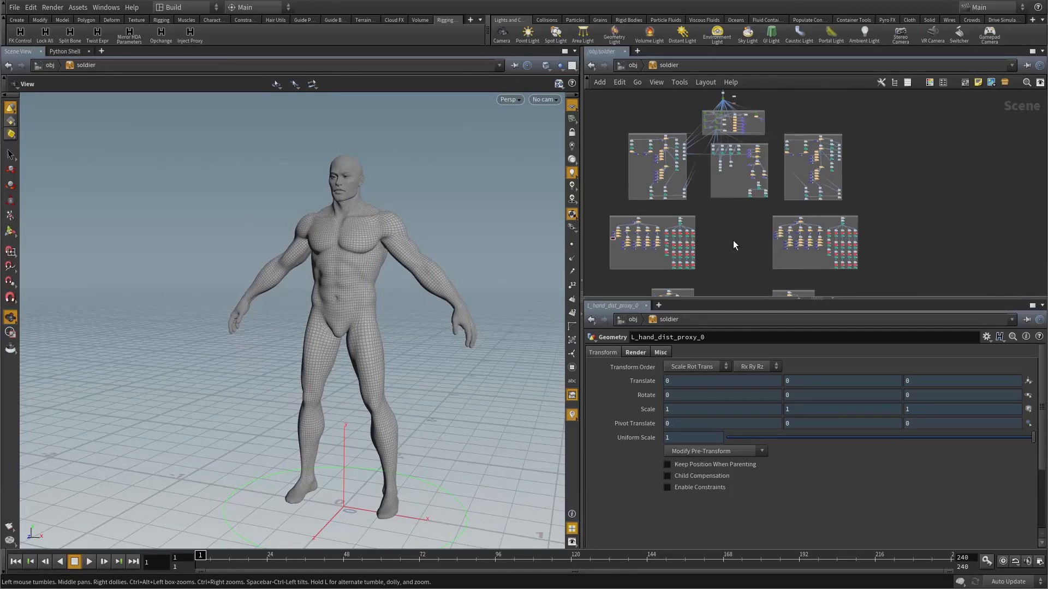
# Open the Inject Proxy tool's script, examine the pose_scope section under the ctrlclick condition, and close it without changes.
pyautogui.moveTo(339, 267); pyautogui.dragTo(306, 248)
pyautogui.rightClick(193, 38)
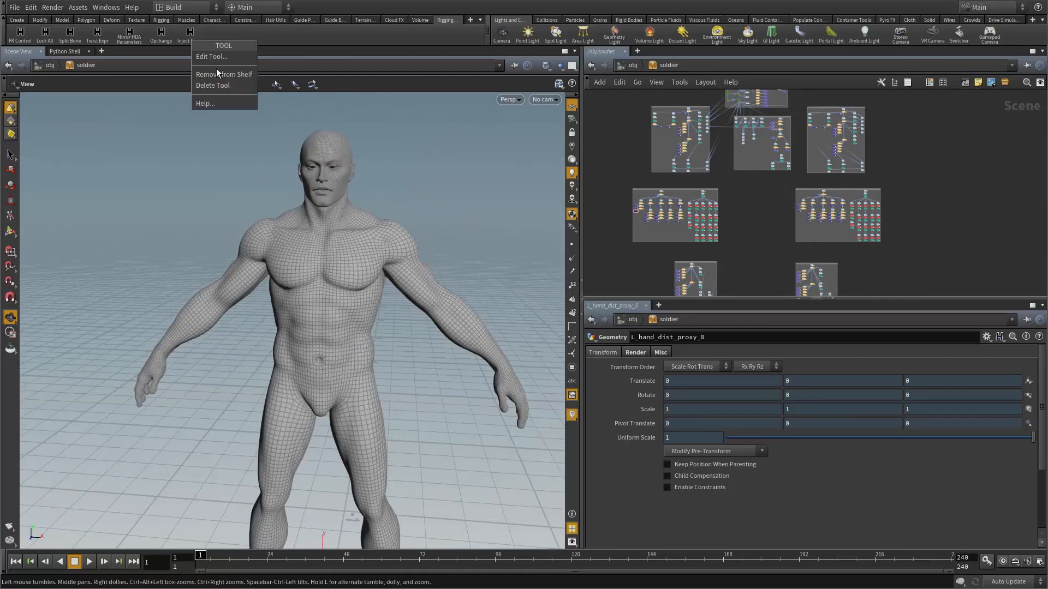
pyautogui.click(217, 57)
pyautogui.scroll(-1, 265, 418)
pyautogui.moveTo(206, 387); pyautogui.dragTo(290, 395)
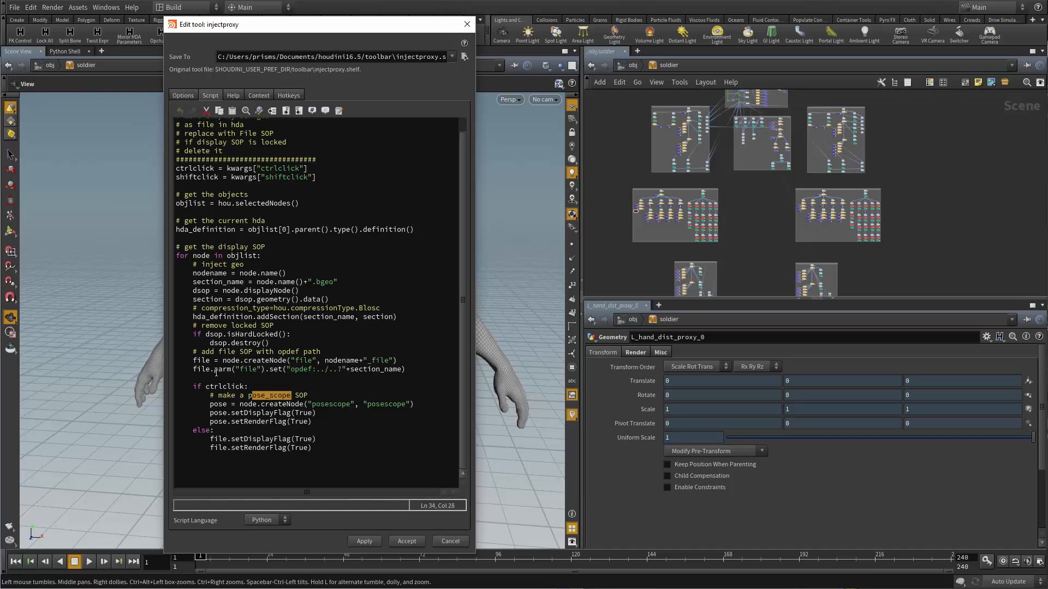
pyautogui.click(451, 543)
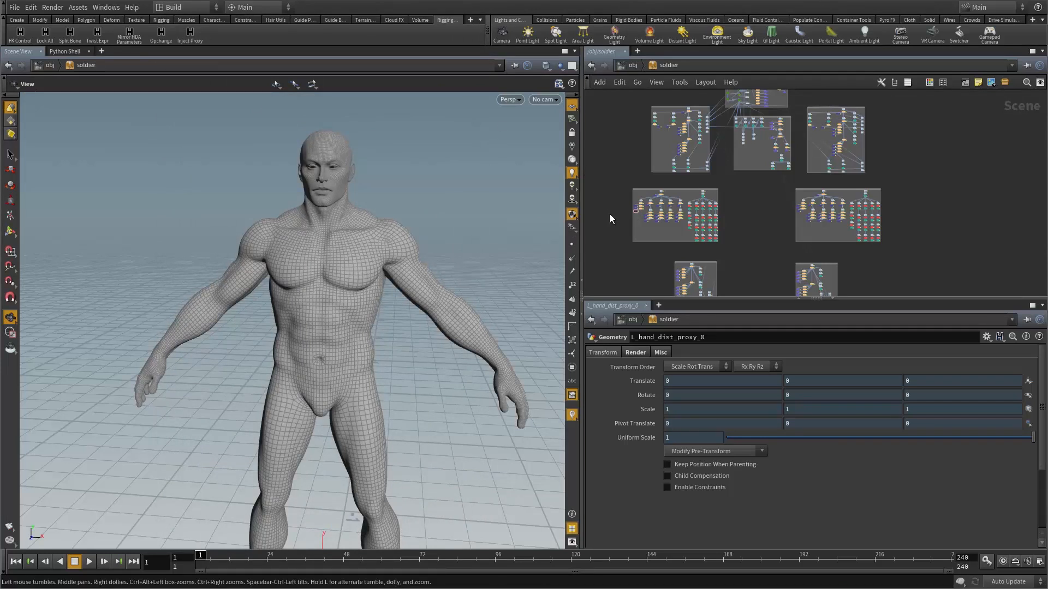
# Reopen the Inject Proxy script and review how its ctrlclick branch creates the posescope node and connects the File node to it.
pyautogui.moveTo(416, 303); pyautogui.dragTo(370, 295)
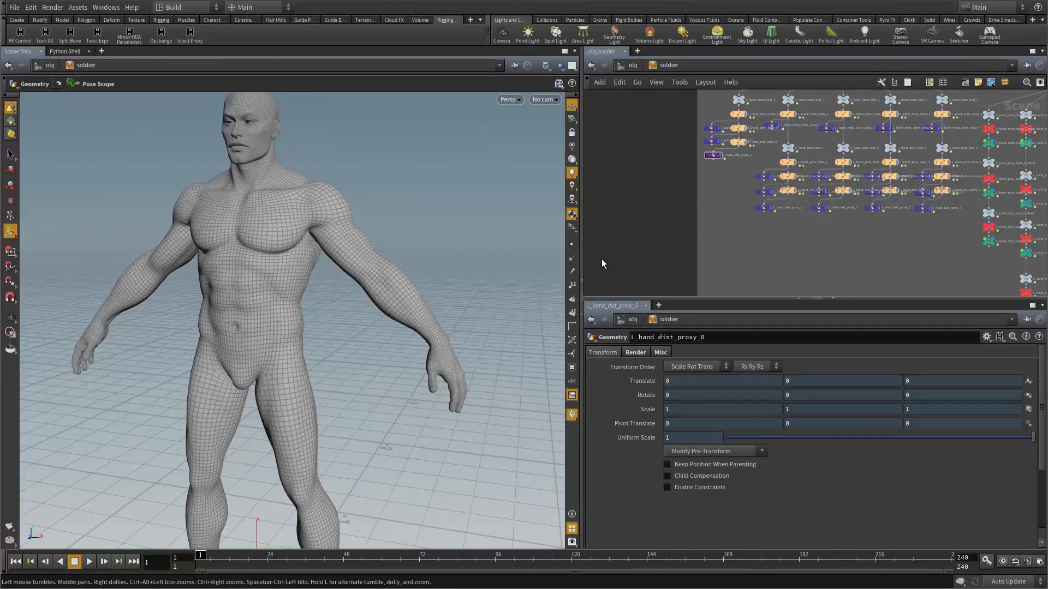
pyautogui.press('Escape')
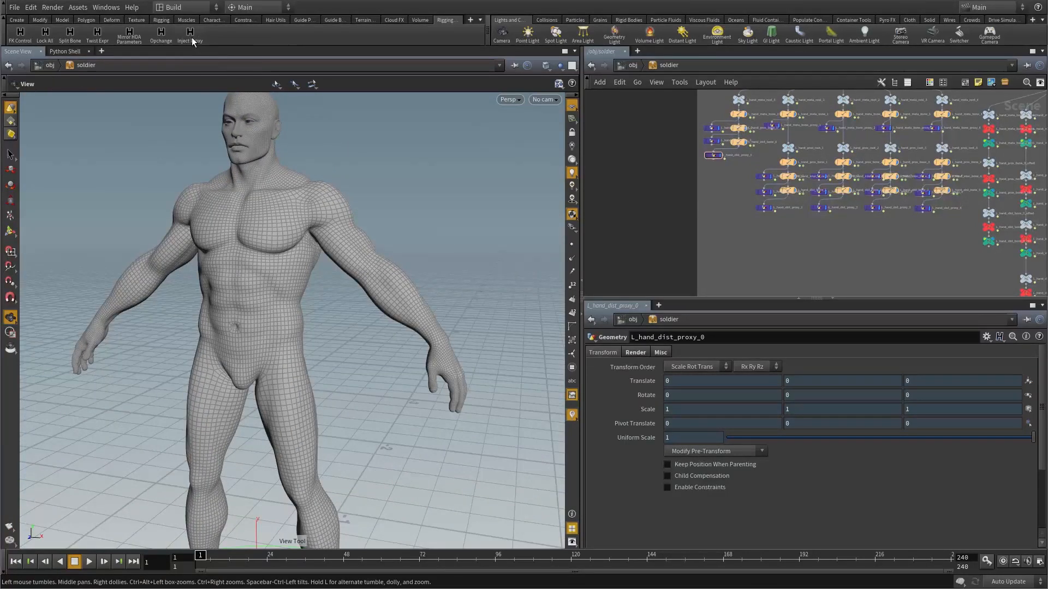
pyautogui.rightClick(192, 42)
pyautogui.click(209, 54)
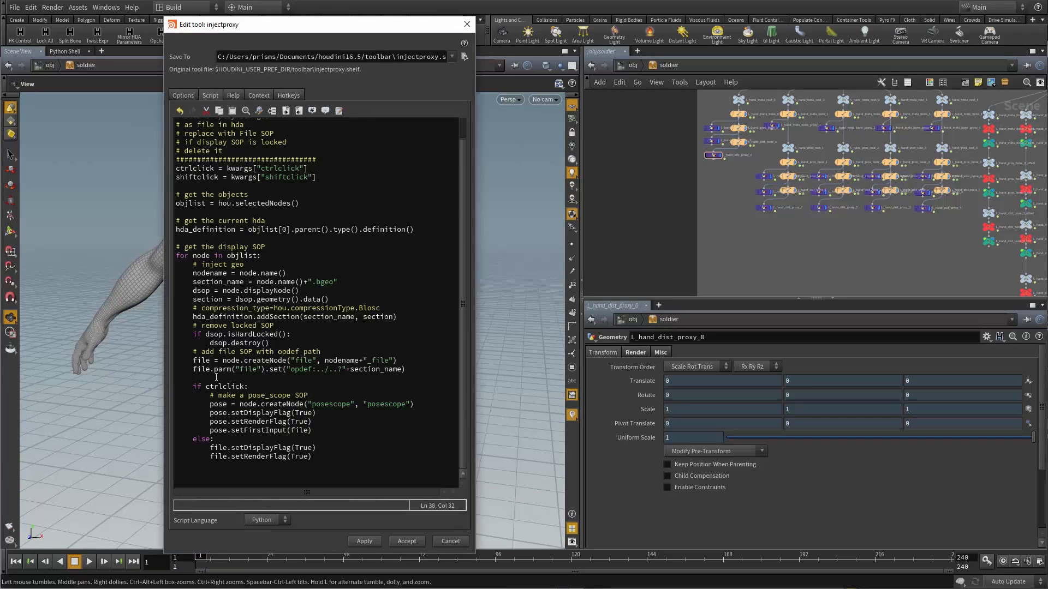
pyautogui.moveTo(192, 386); pyautogui.dragTo(246, 407)
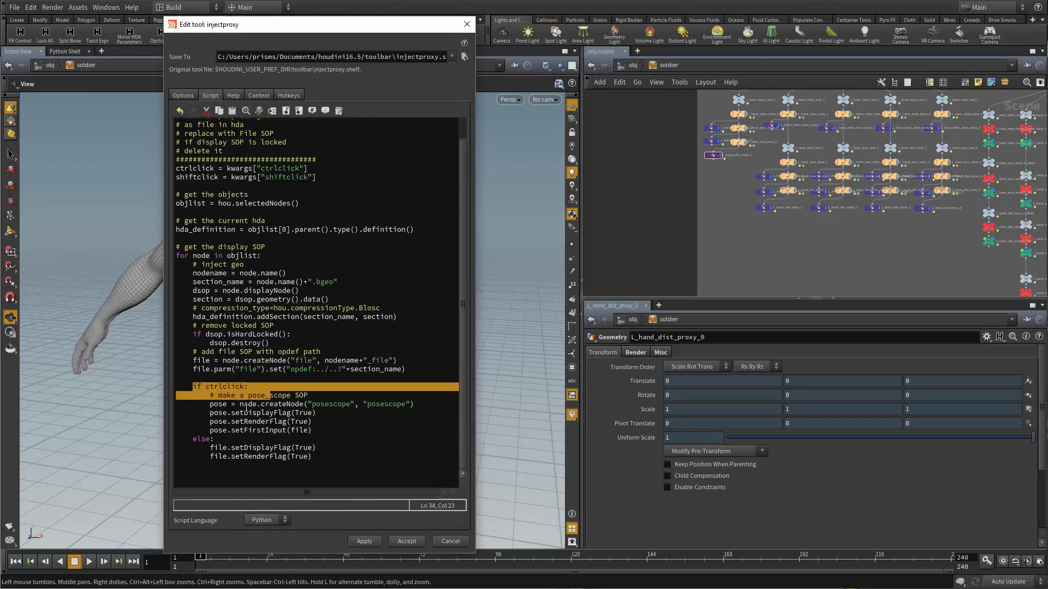
pyautogui.click(451, 541)
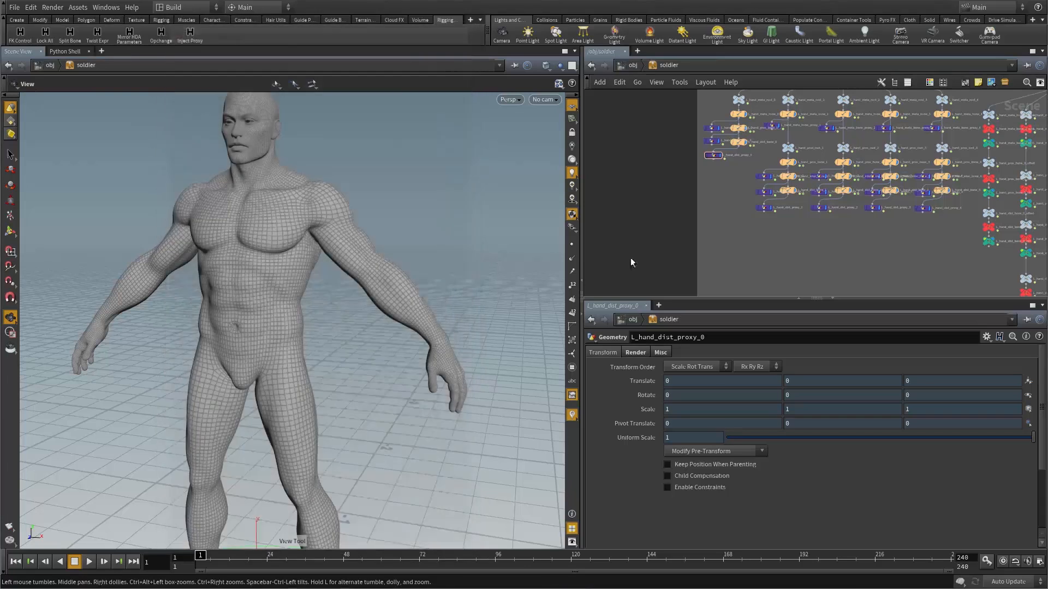
# Go inside L_hand_dist_proxy_0 and inspect the File node's opdef path and the parameters and node info of the connected posescope node.
pyautogui.scroll(3, 676, 174)
pyautogui.doubleClick(755, 136)
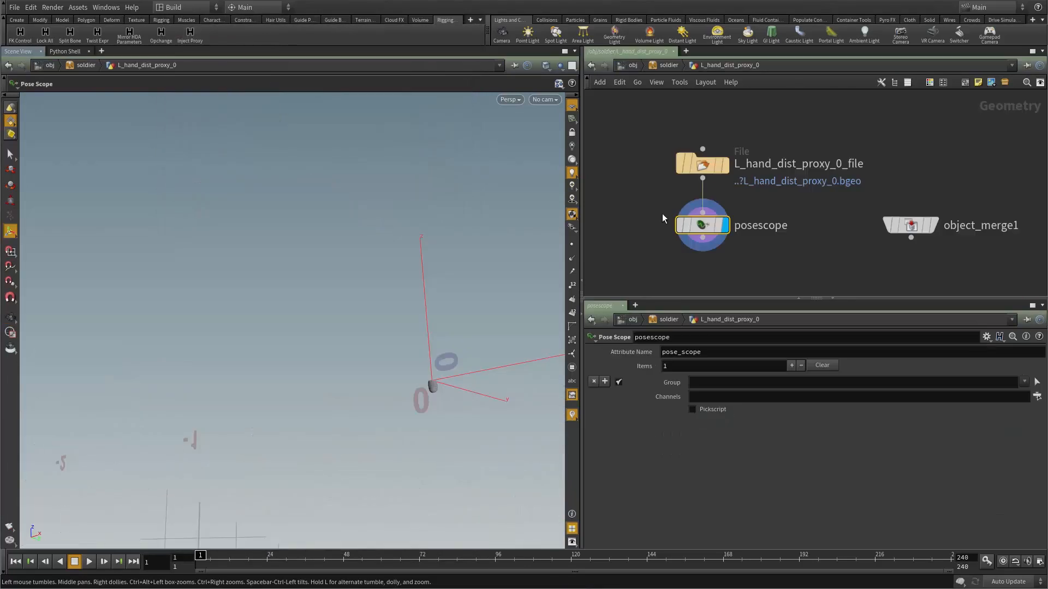
pyautogui.click(716, 161)
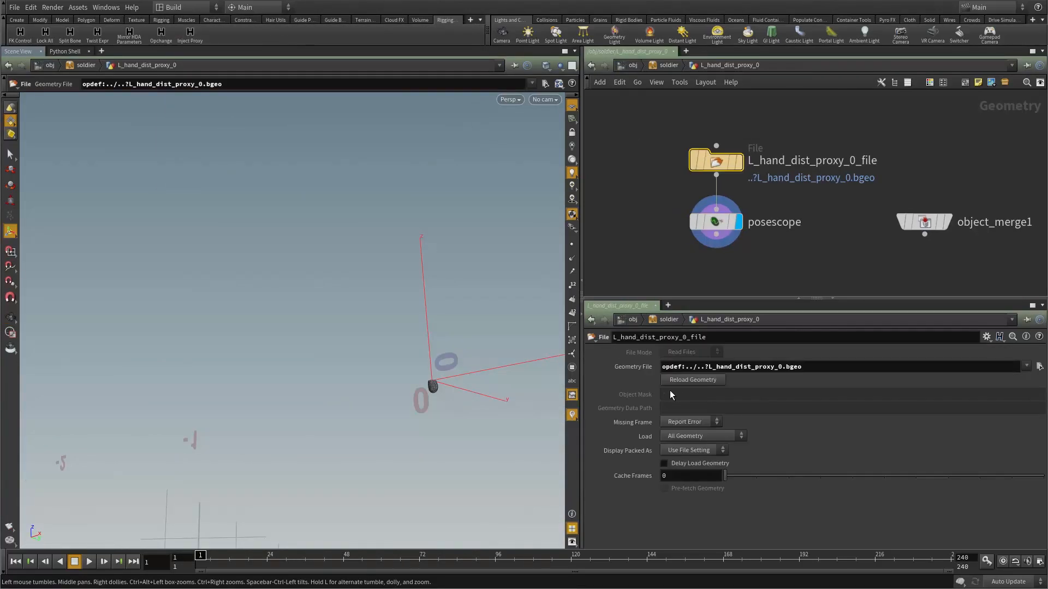
pyautogui.moveTo(636, 205); pyautogui.dragTo(787, 266)
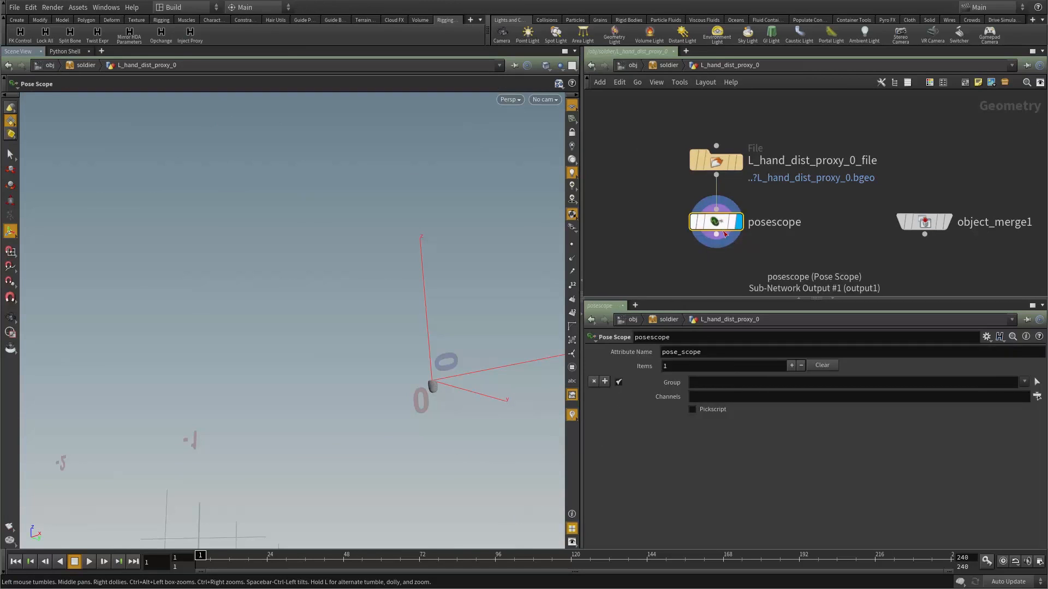
pyautogui.moveTo(788, 228); pyautogui.dragTo(716, 224, button='middle')
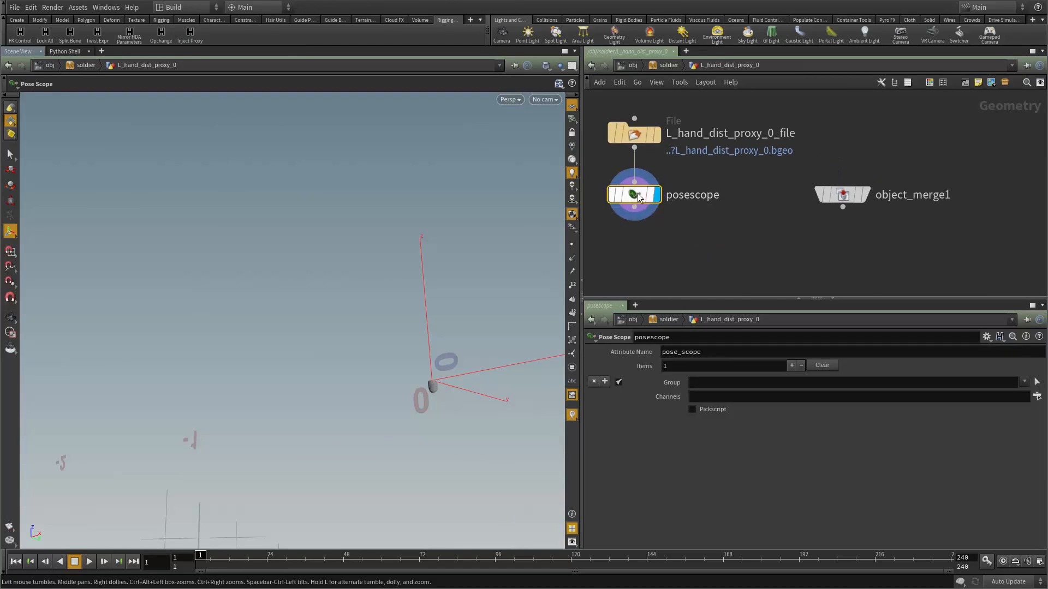
pyautogui.middleClick(636, 197)
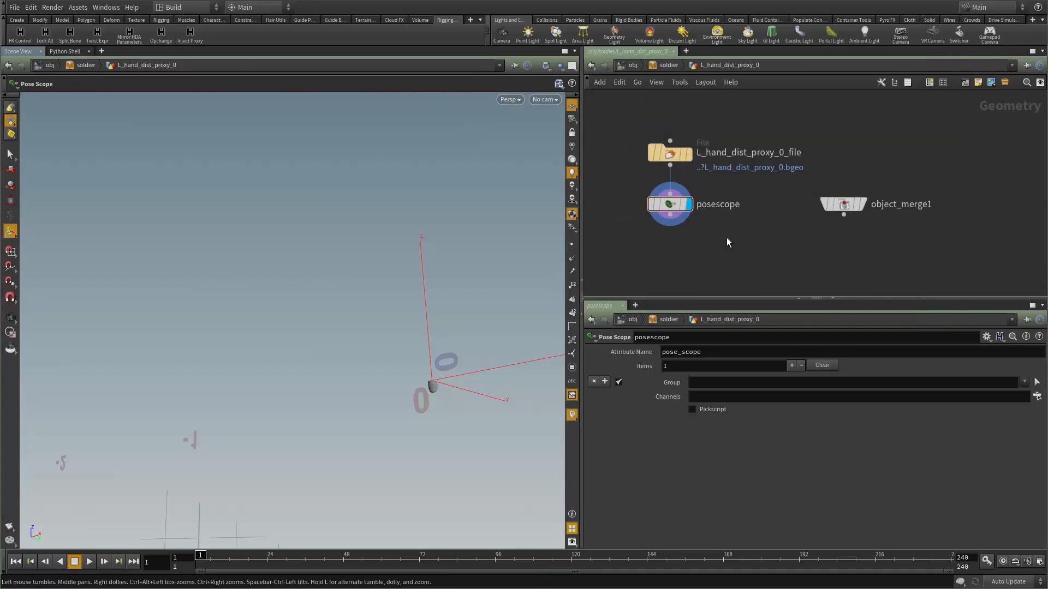
# Return to the soldier network, frame the head in the viewport, and select the head_bone1_ctrl null in the head and neck section.
pyautogui.press('u')
pyautogui.moveTo(427, 279)
pyautogui.mouseDown()
pyautogui.moveTo(411, 346)
pyautogui.moveTo(421, 311)
pyautogui.moveTo(400, 320)
pyautogui.moveTo(435, 297)
pyautogui.mouseUp()
pyautogui.moveTo(428, 378); pyautogui.dragTo(402, 382)
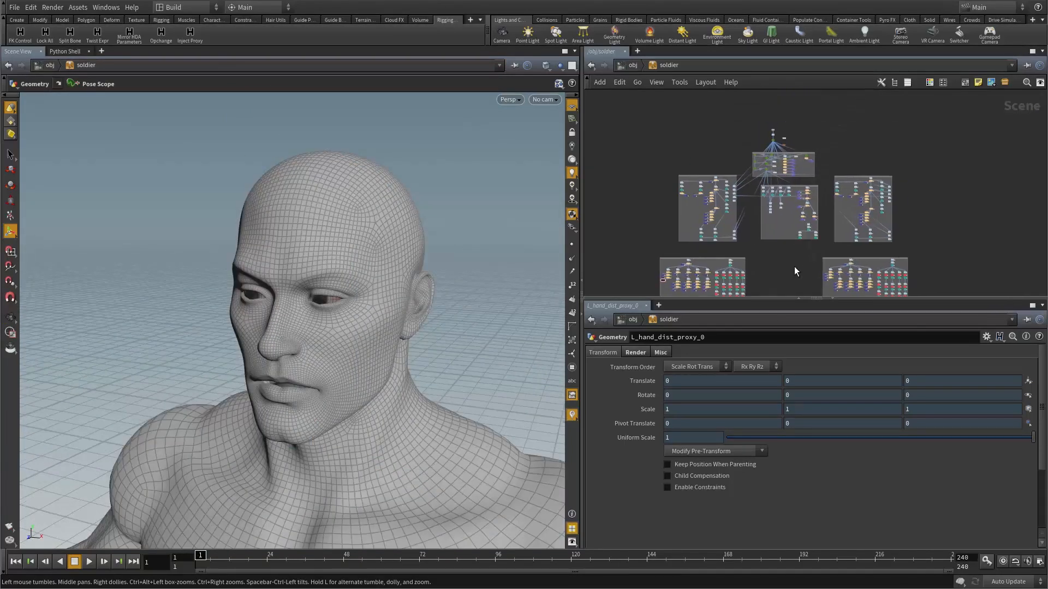
pyautogui.scroll(2, 781, 169)
pyautogui.scroll(7, 781, 179)
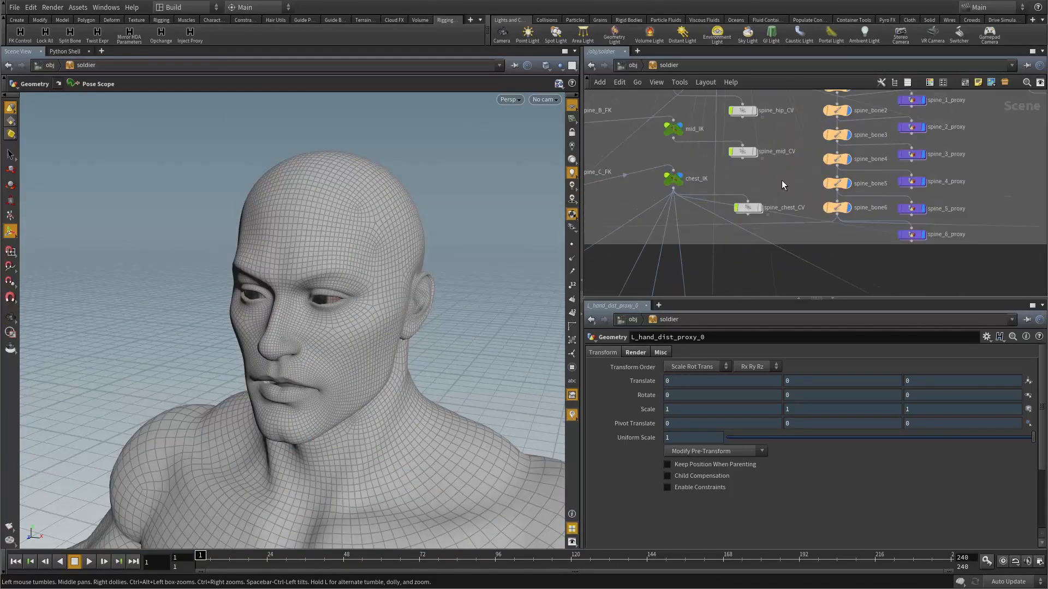
pyautogui.scroll(-2, 785, 182)
pyautogui.moveTo(787, 191); pyautogui.dragTo(760, 95, button='middle')
pyautogui.moveTo(773, 245); pyautogui.dragTo(744, 154, button='middle')
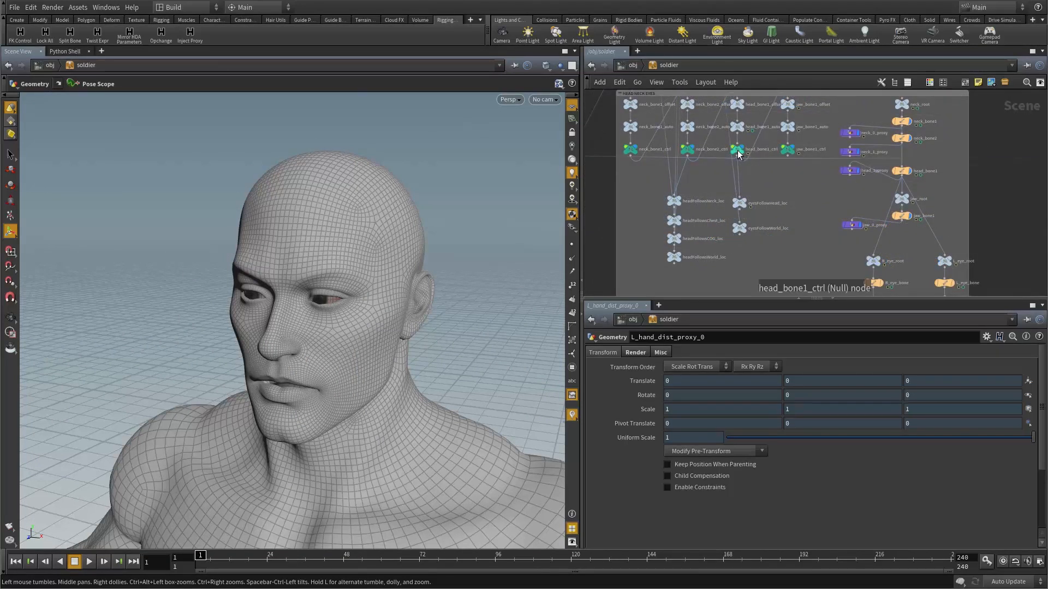
pyautogui.click(737, 151)
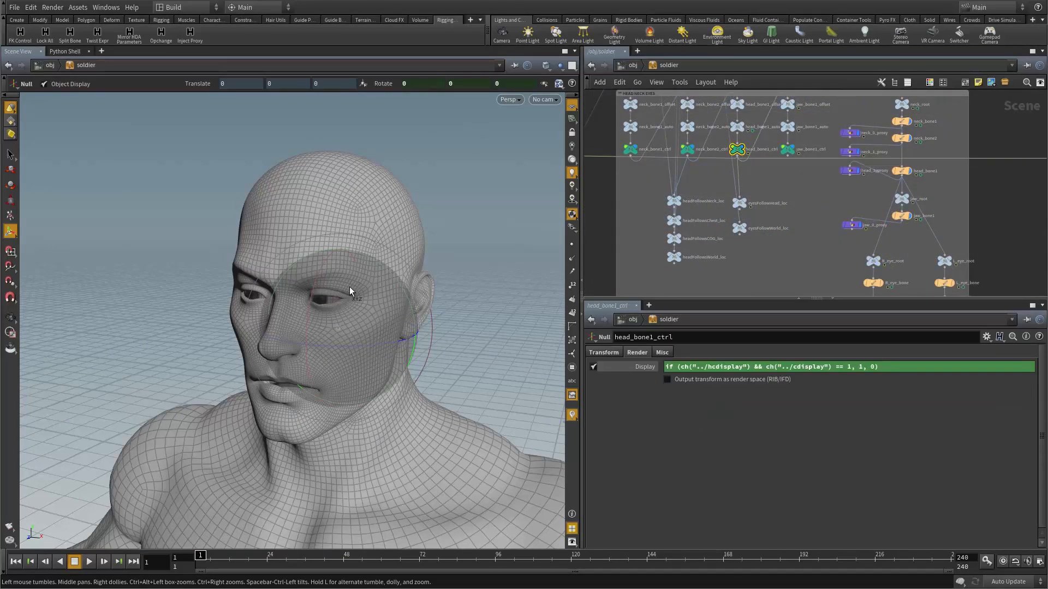
# Open the soldier asset's parameters, turn its Ctrls Display on, and close the parameter window.
pyautogui.rightClick(87, 66)
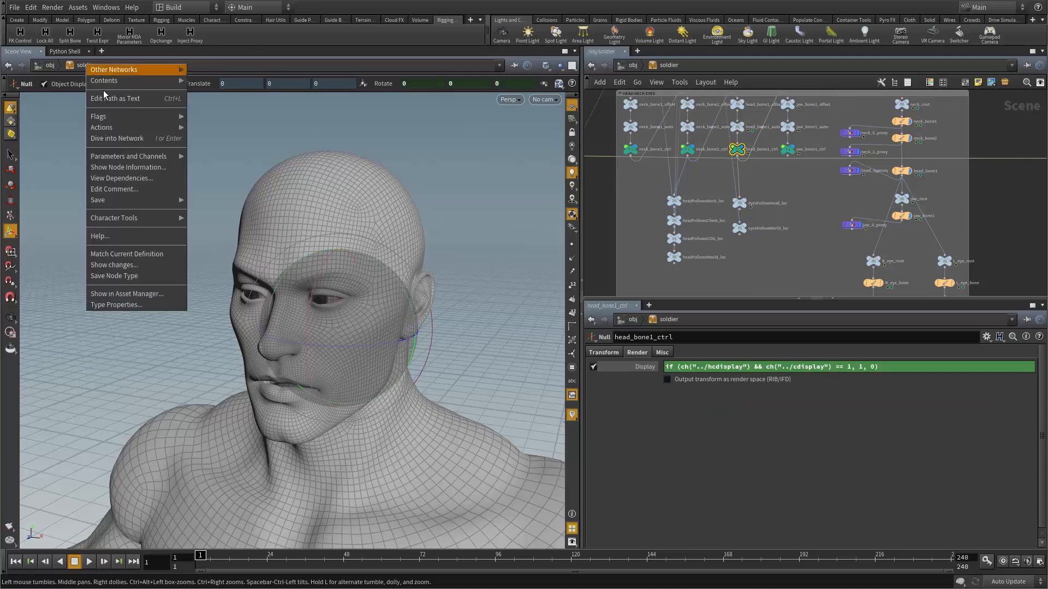
pyautogui.moveTo(131, 157)
pyautogui.click(213, 157)
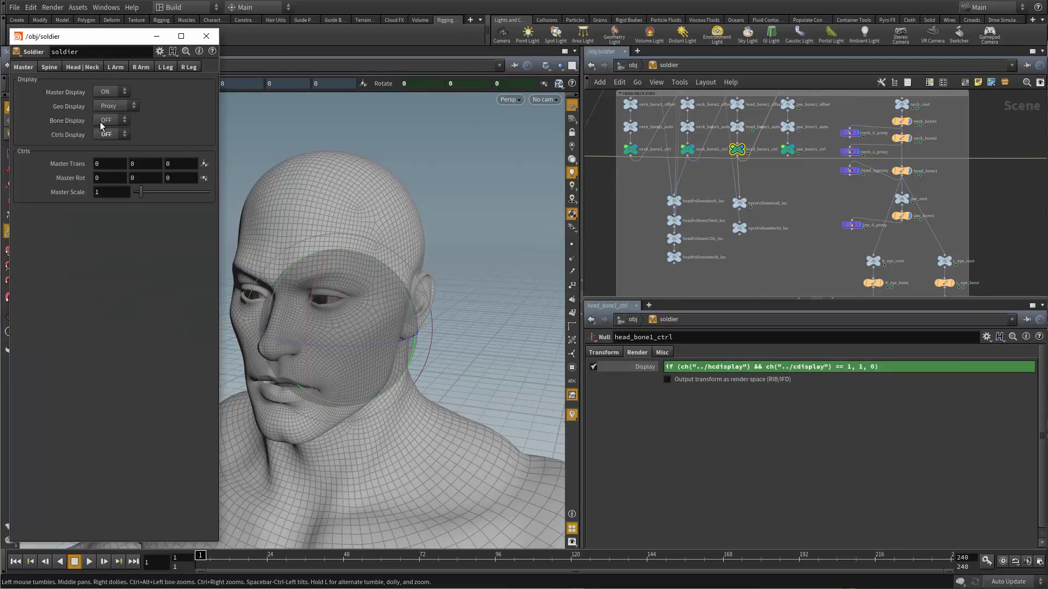
pyautogui.click(109, 135)
pyautogui.click(109, 146)
pyautogui.click(207, 37)
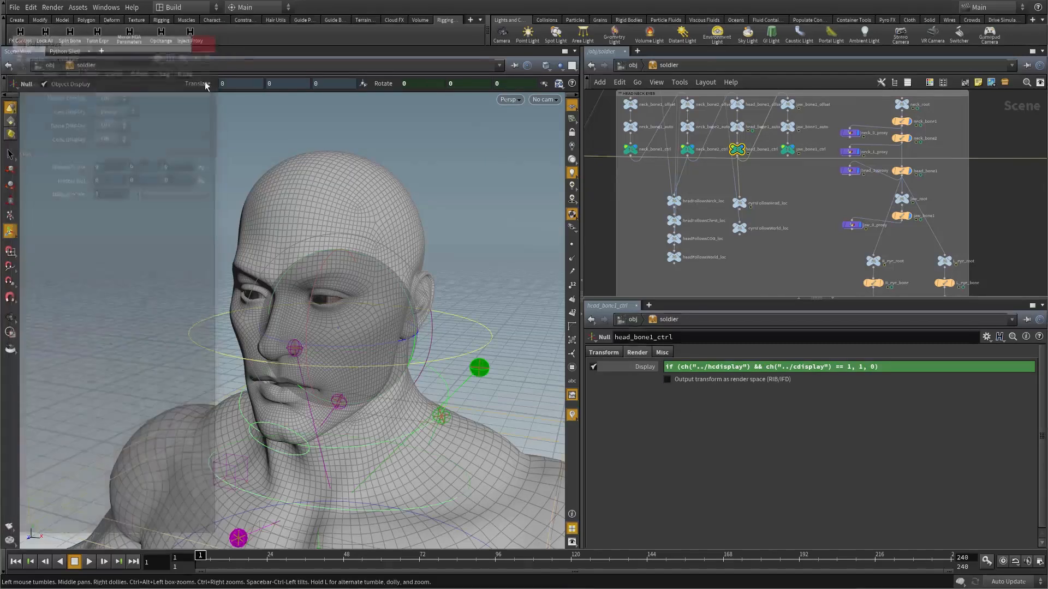
# Examine the soldier's head, neck and face controls in the viewport from the side and from the front.
pyautogui.moveTo(491, 267); pyautogui.dragTo(241, 316)
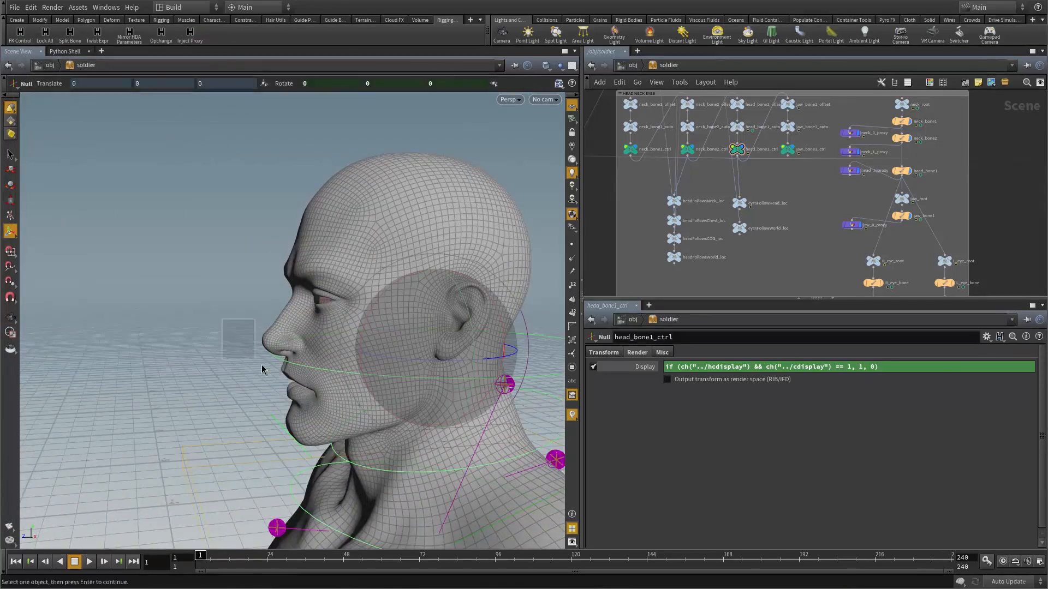
pyautogui.moveTo(262, 370); pyautogui.dragTo(273, 379)
pyautogui.moveTo(392, 312); pyautogui.dragTo(332, 306, button='right')
pyautogui.moveTo(332, 306); pyautogui.dragTo(272, 300, button='middle')
pyautogui.moveTo(271, 299); pyautogui.dragTo(311, 320)
pyautogui.press('r')
pyautogui.hotkey('ctrl', 'z')
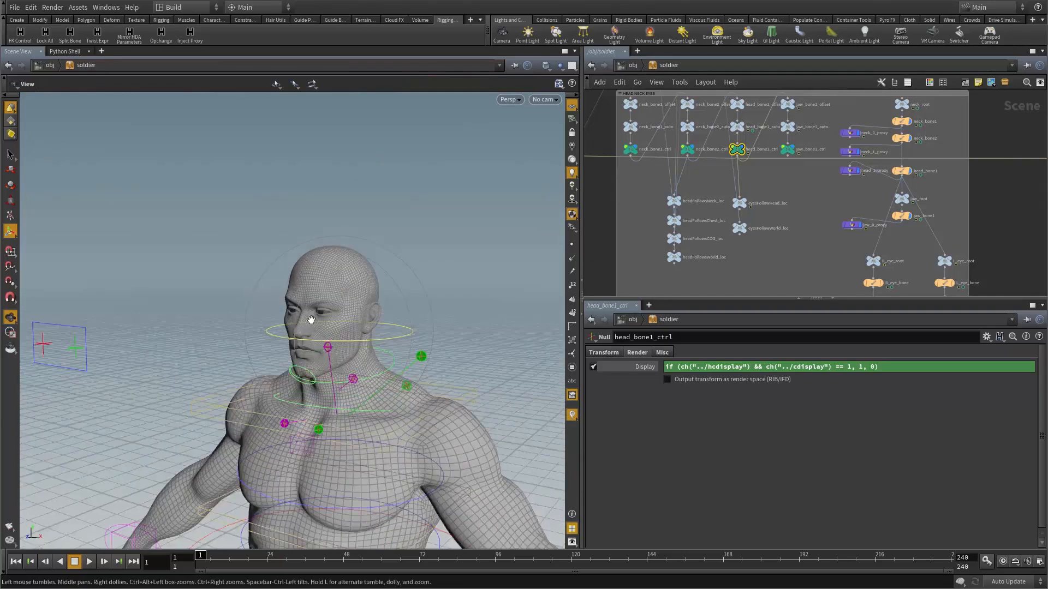
pyautogui.moveTo(311, 320); pyautogui.dragTo(341, 318, button='right')
pyautogui.moveTo(341, 318); pyautogui.dragTo(386, 339)
pyautogui.moveTo(385, 339); pyautogui.dragTo(335, 316, button='middle')
pyautogui.moveTo(334, 316); pyautogui.dragTo(400, 303, button='right')
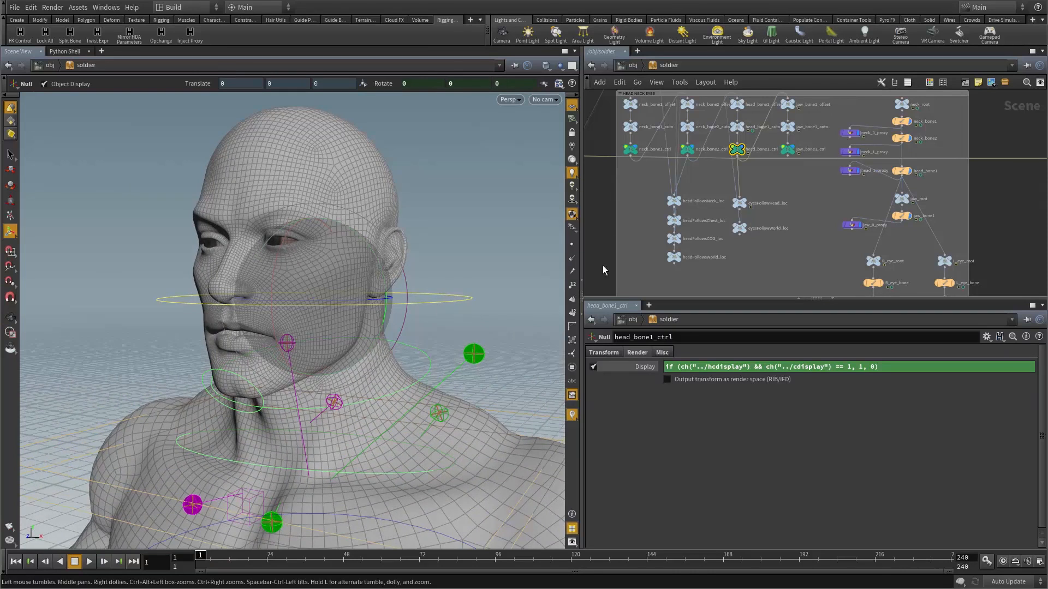
# Go inside the head_1_proxy geometry node and lay out its overlapping nodes.
pyautogui.click(800, 228)
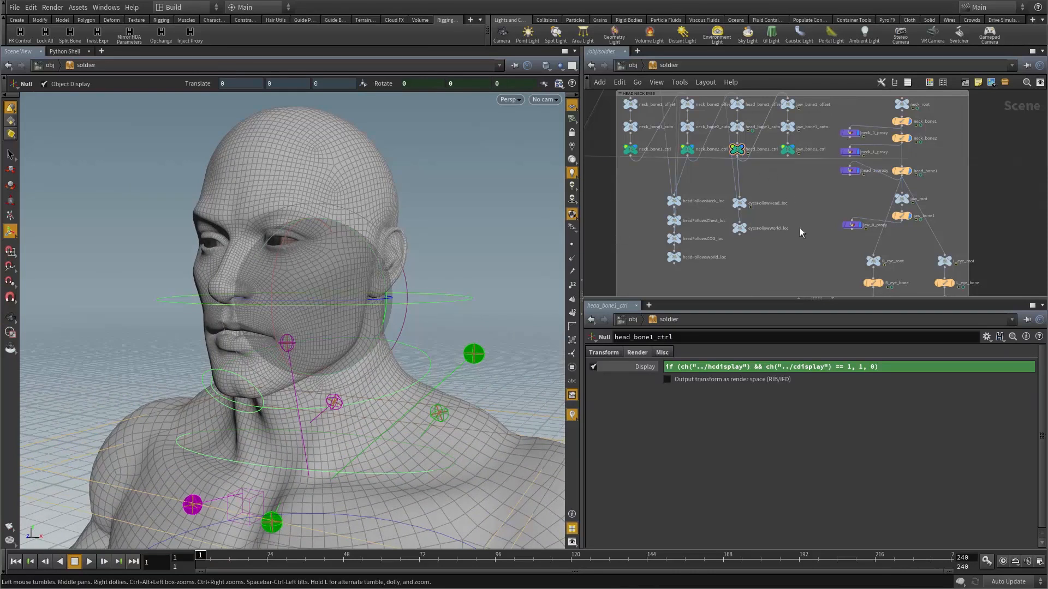
pyautogui.scroll(3, 852, 192)
pyautogui.click(828, 192)
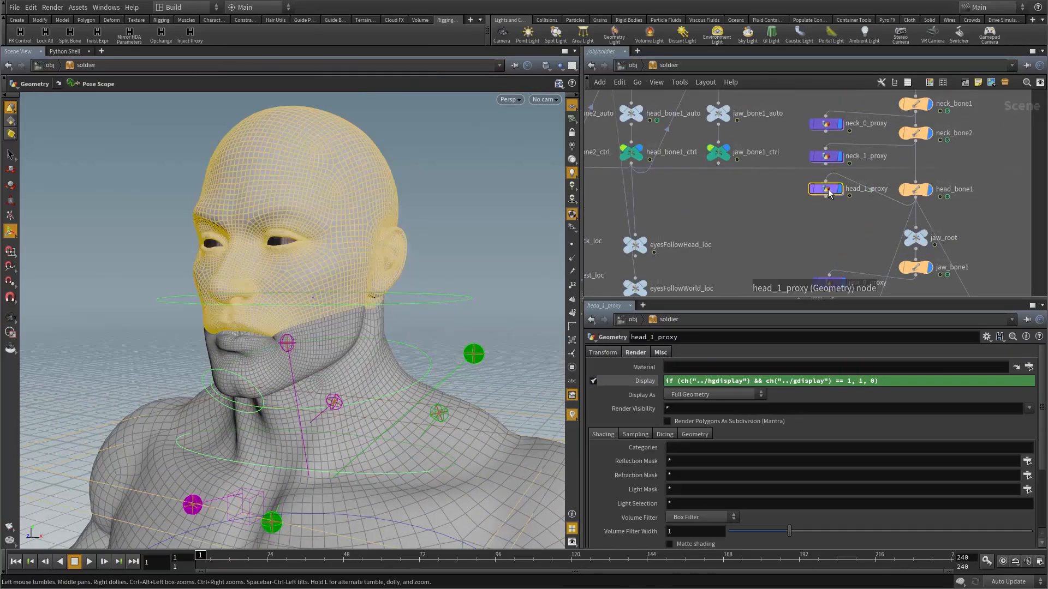
pyautogui.doubleClick(828, 191)
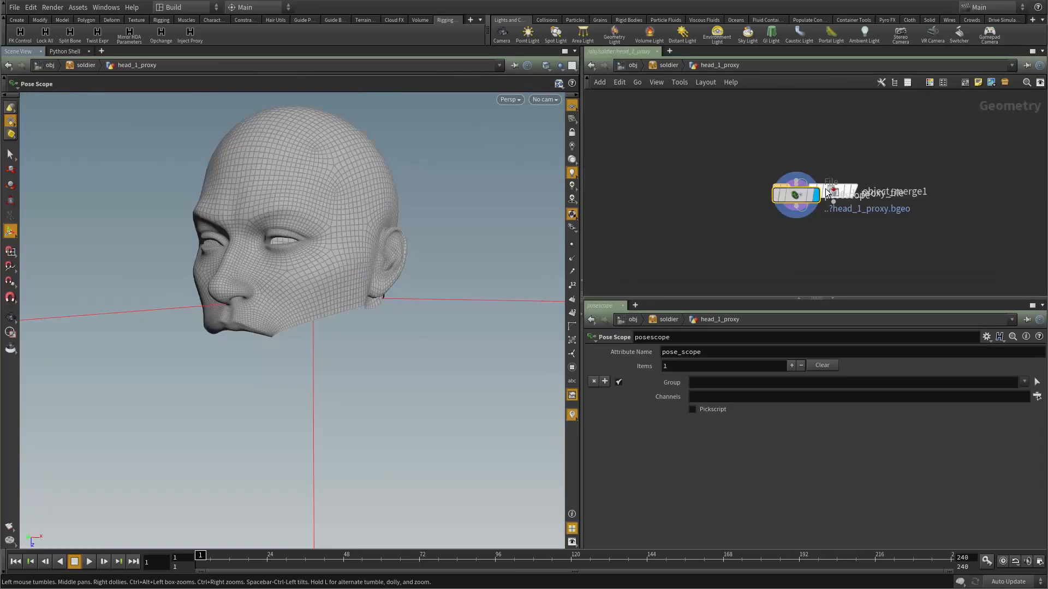
pyautogui.press('l')
# Inspect the head_1_proxy_file node's opdef path and the connected posescope node's Channels and Pickscript options.
pyautogui.moveTo(673, 128); pyautogui.dragTo(855, 163)
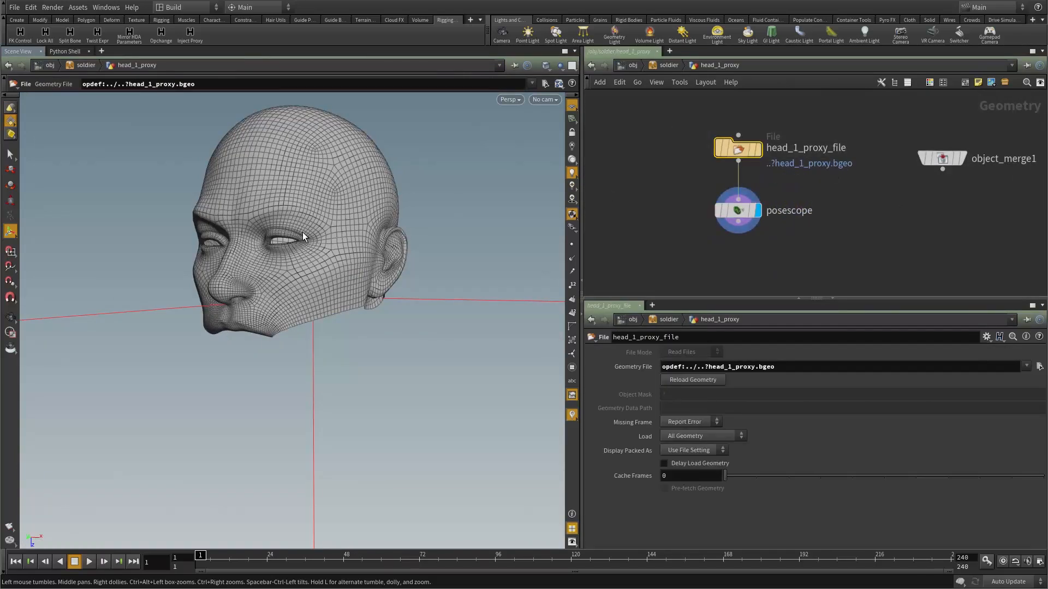
pyautogui.click(738, 210)
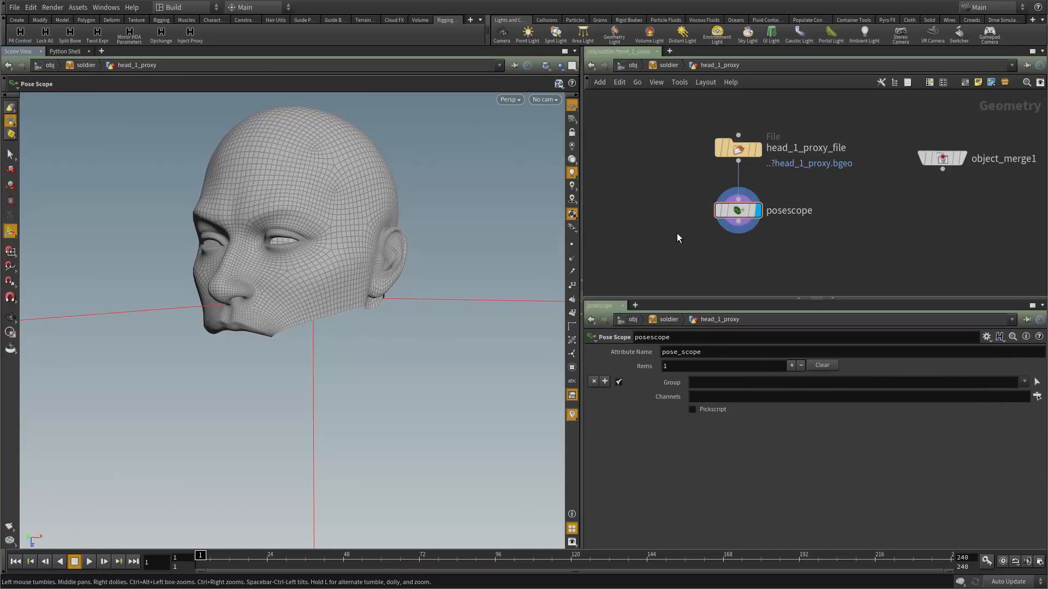
pyautogui.moveTo(699, 207); pyautogui.dragTo(801, 243)
pyautogui.moveTo(664, 130); pyautogui.dragTo(759, 168)
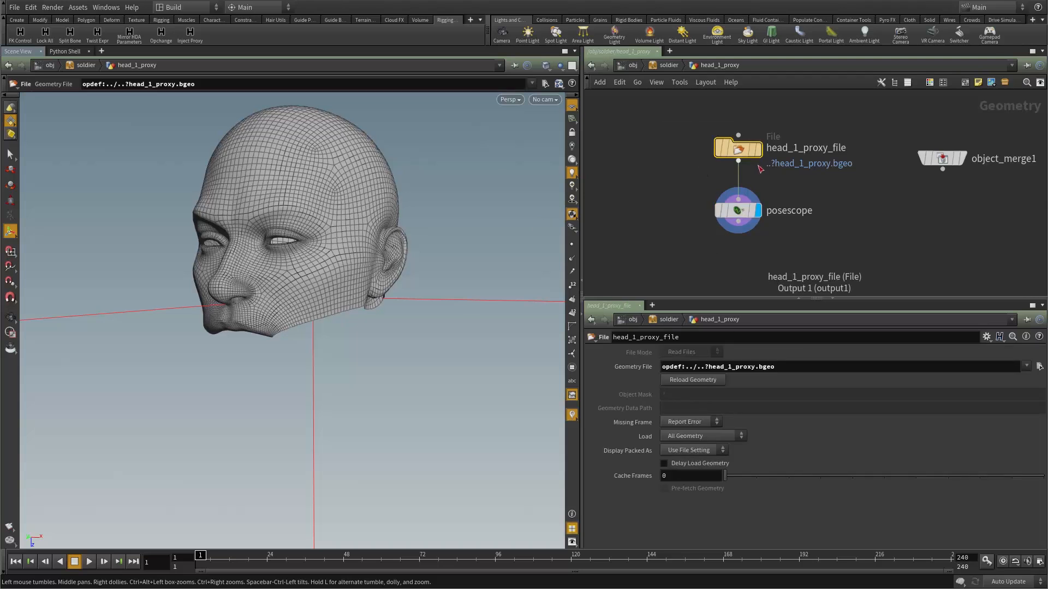
pyautogui.moveTo(467, 232); pyautogui.dragTo(435, 236)
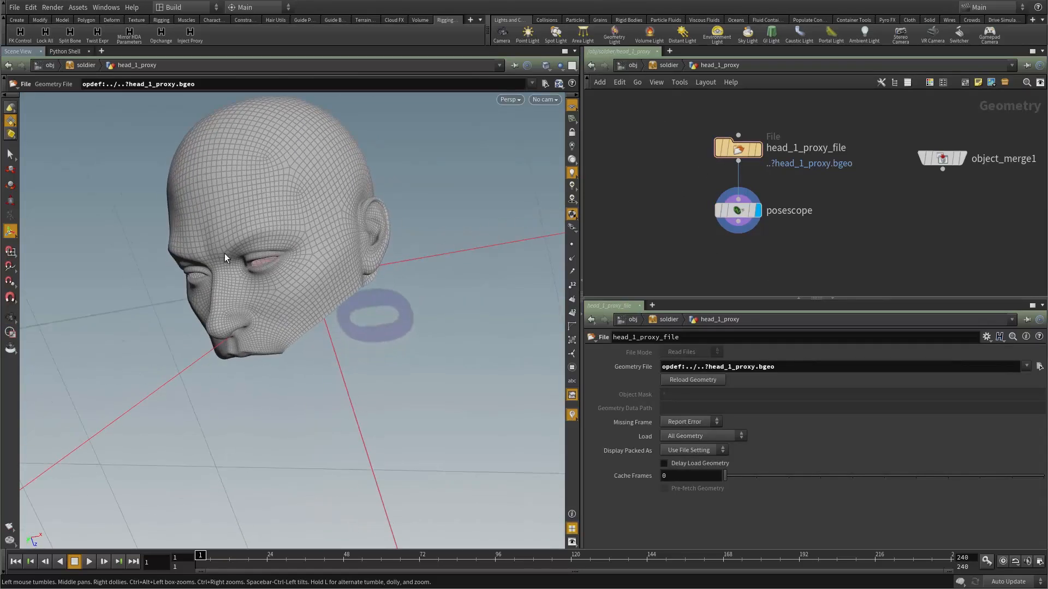
pyautogui.moveTo(671, 187); pyautogui.dragTo(775, 236)
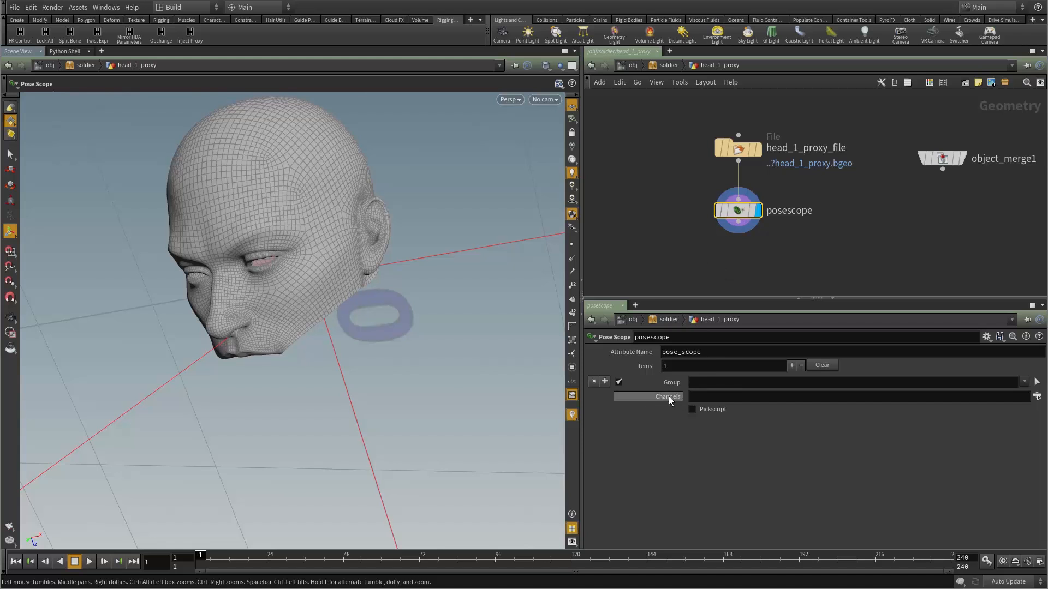
pyautogui.click(693, 409)
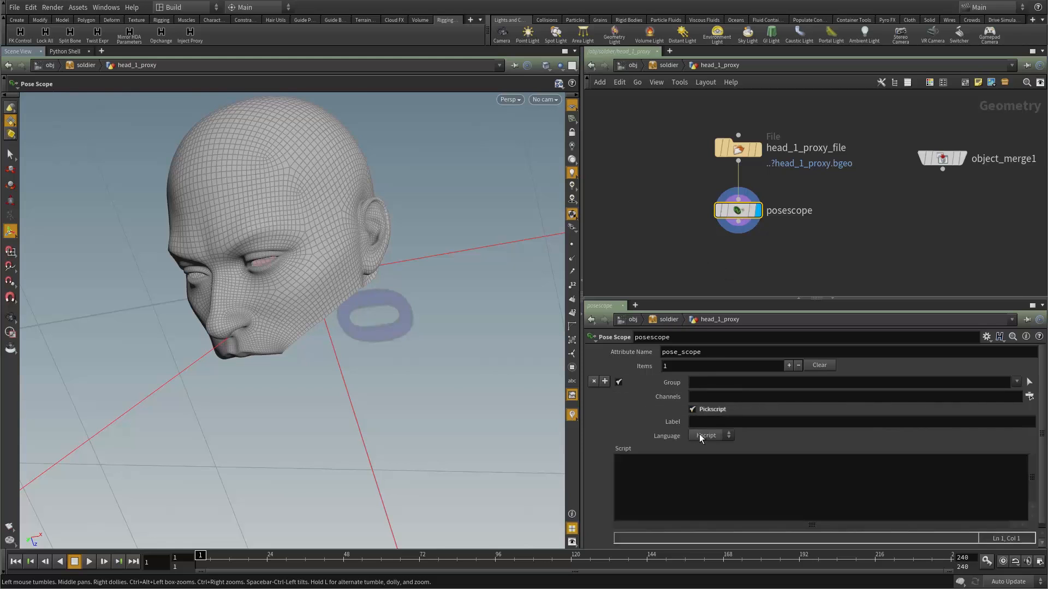
pyautogui.click(713, 410)
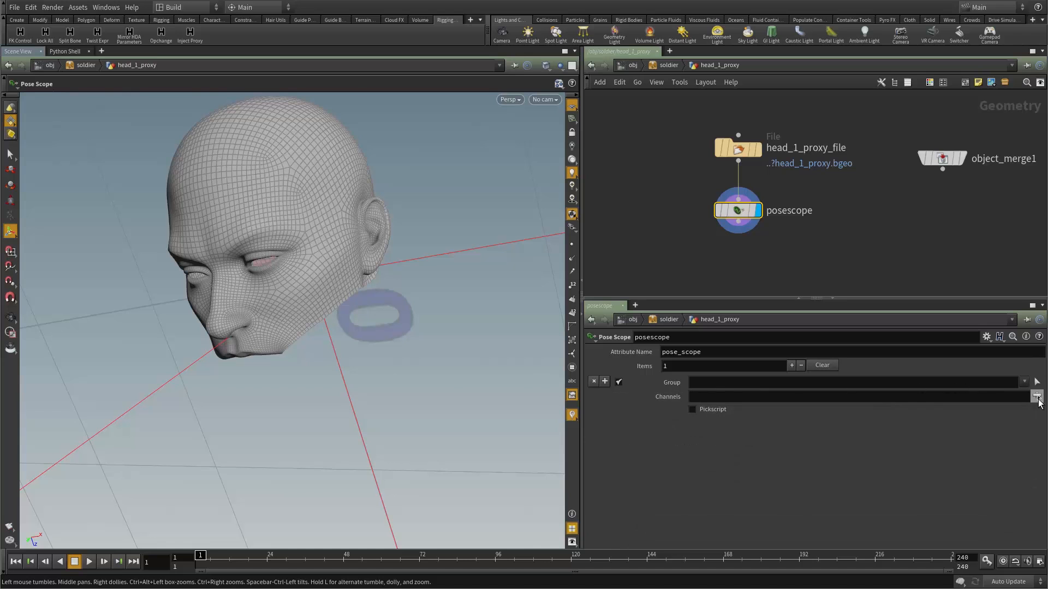
# Open the channel chooser for the posescope node, expand obj and soldier in its tree, and enlarge the dialog.
pyautogui.click(1038, 397)
pyautogui.moveTo(1038, 271); pyautogui.dragTo(466, 101)
pyautogui.click(395, 140)
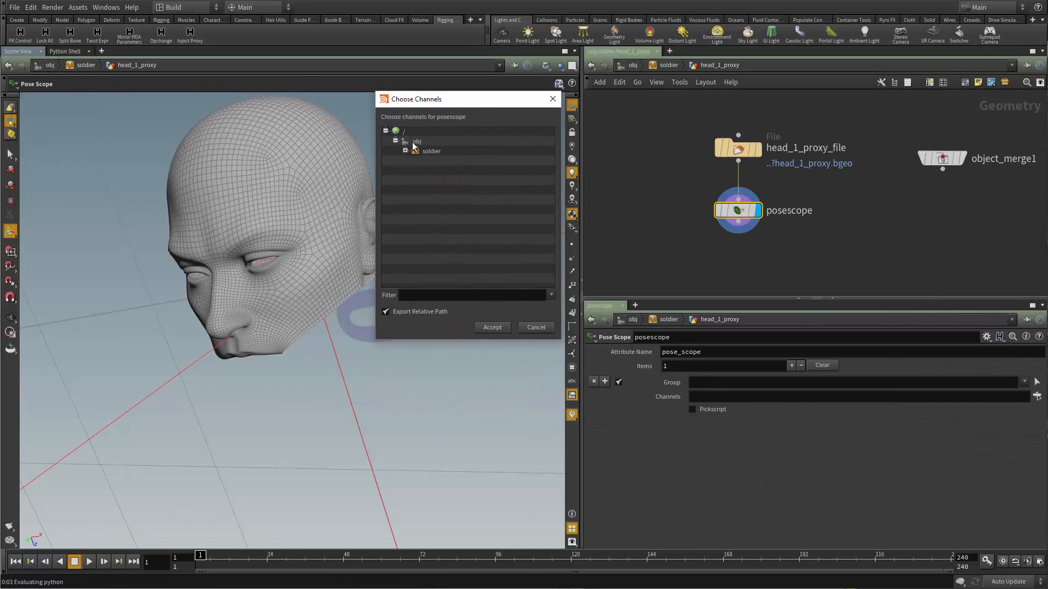
pyautogui.click(404, 151)
pyautogui.moveTo(467, 339); pyautogui.dragTo(477, 585)
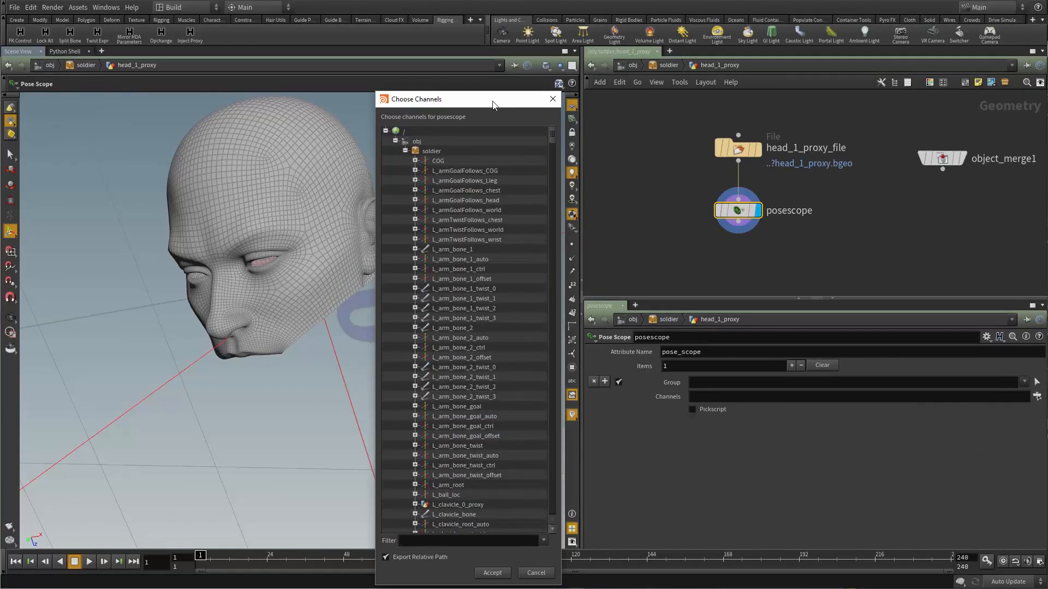
pyautogui.moveTo(492, 105); pyautogui.dragTo(479, 44)
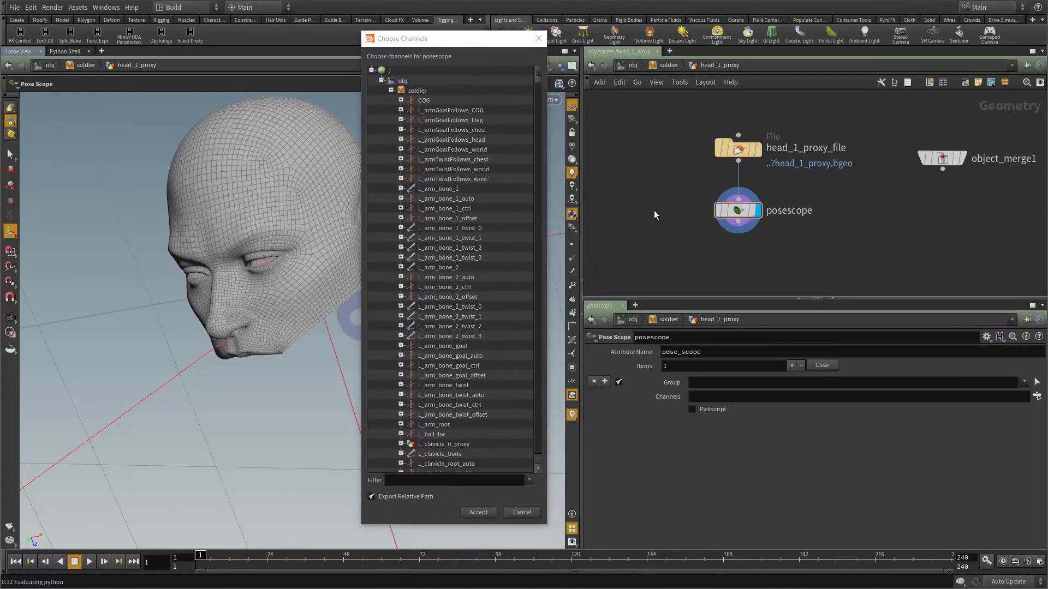
# Return to the soldier network and show the transform parameters of the head_bone1_ctrl null to check its rotate channels.
pyautogui.press('u')
pyautogui.moveTo(680, 183); pyautogui.dragTo(794, 220, button='middle')
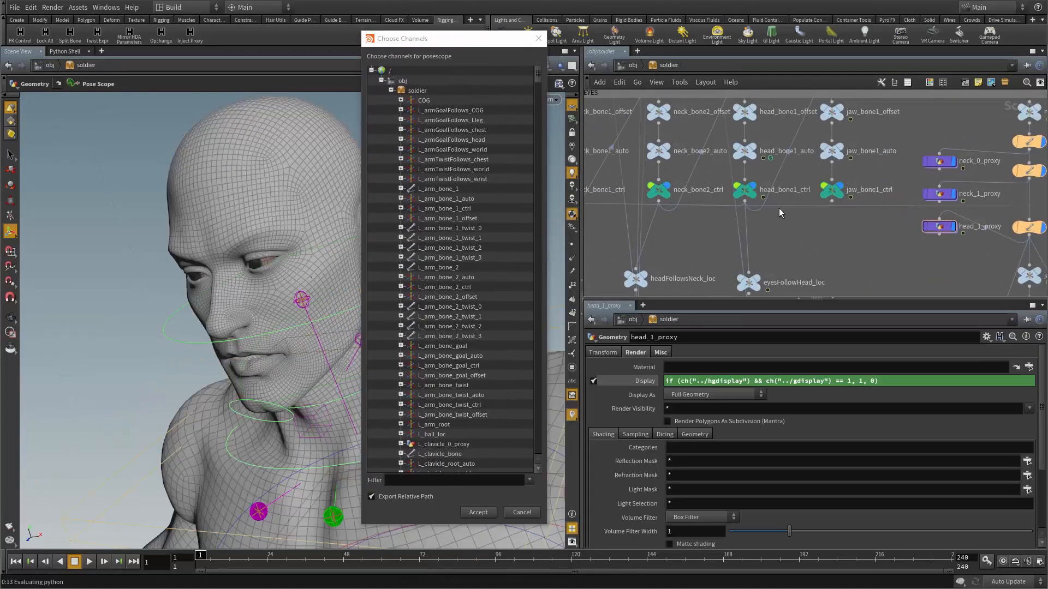
pyautogui.click(743, 191)
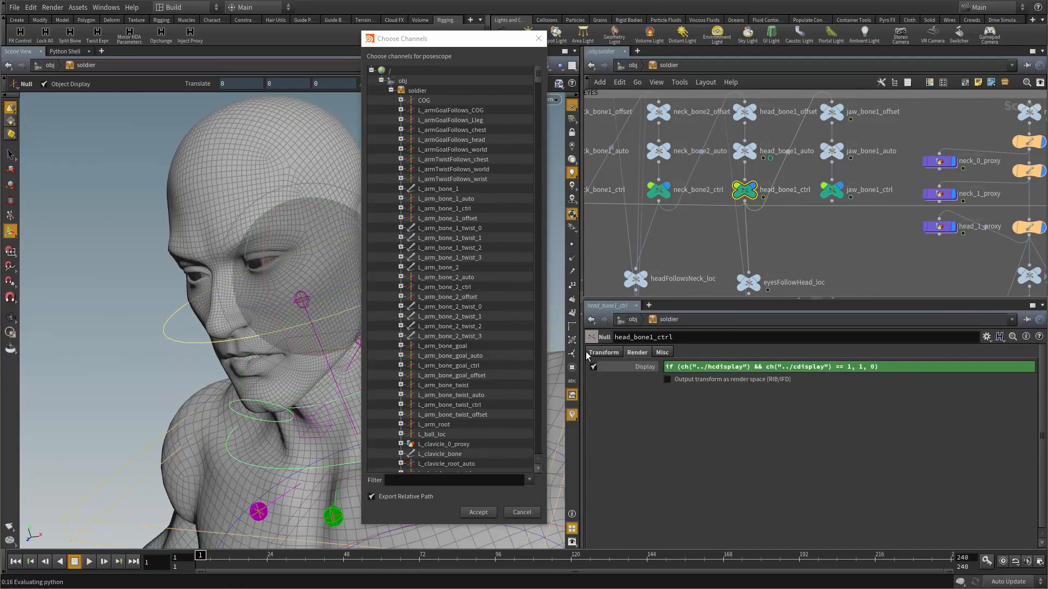
pyautogui.click(602, 353)
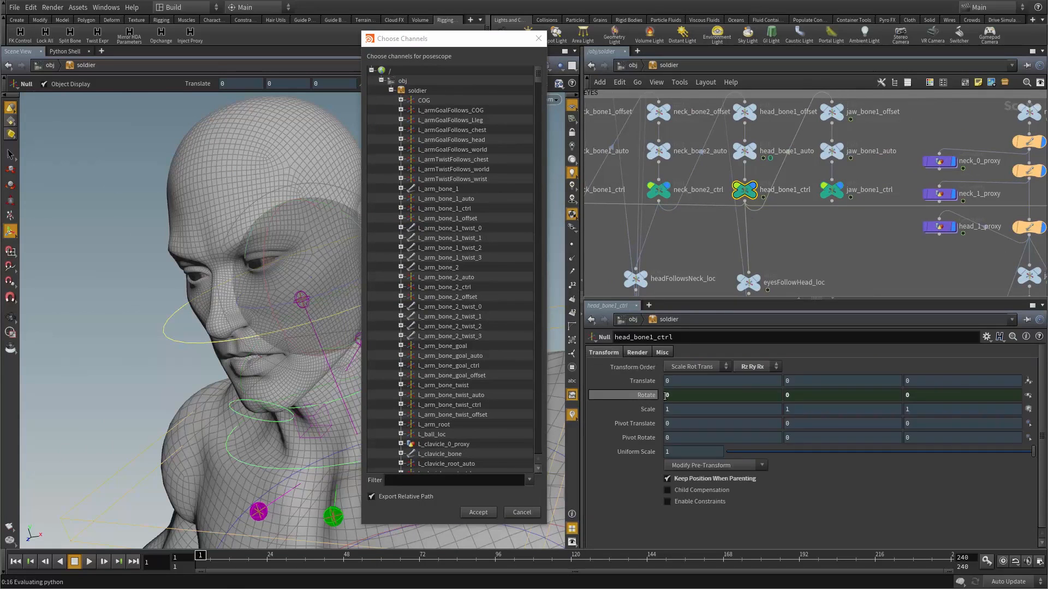
# Assign the rx, ry and rz channels of head_bone1_ctrl to the posescope with relative paths, and reopen head_1_proxy to check them.
pyautogui.moveTo(539, 74); pyautogui.dragTo(541, 269)
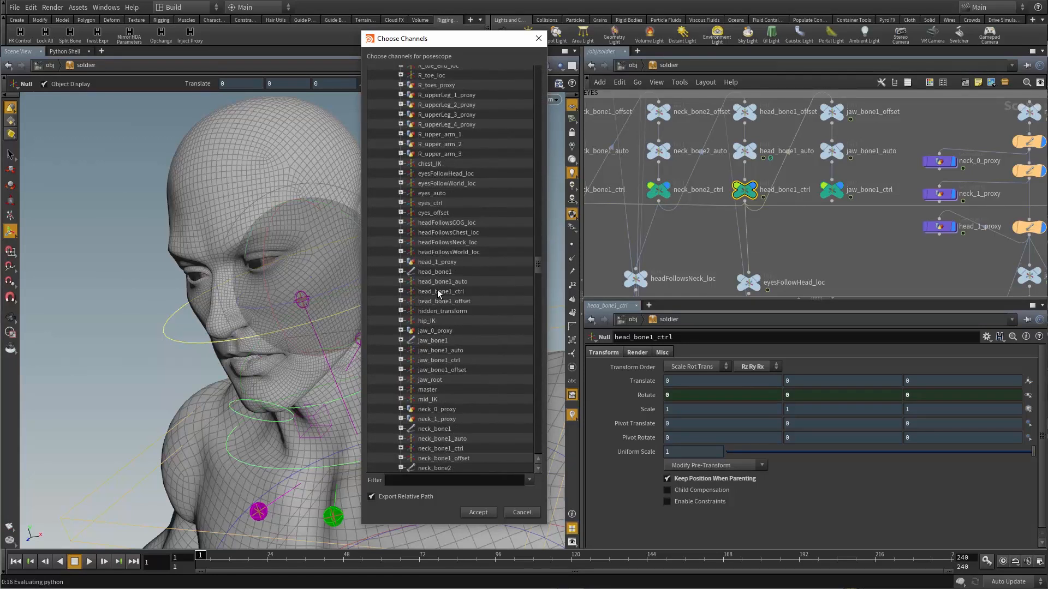
pyautogui.click(401, 292)
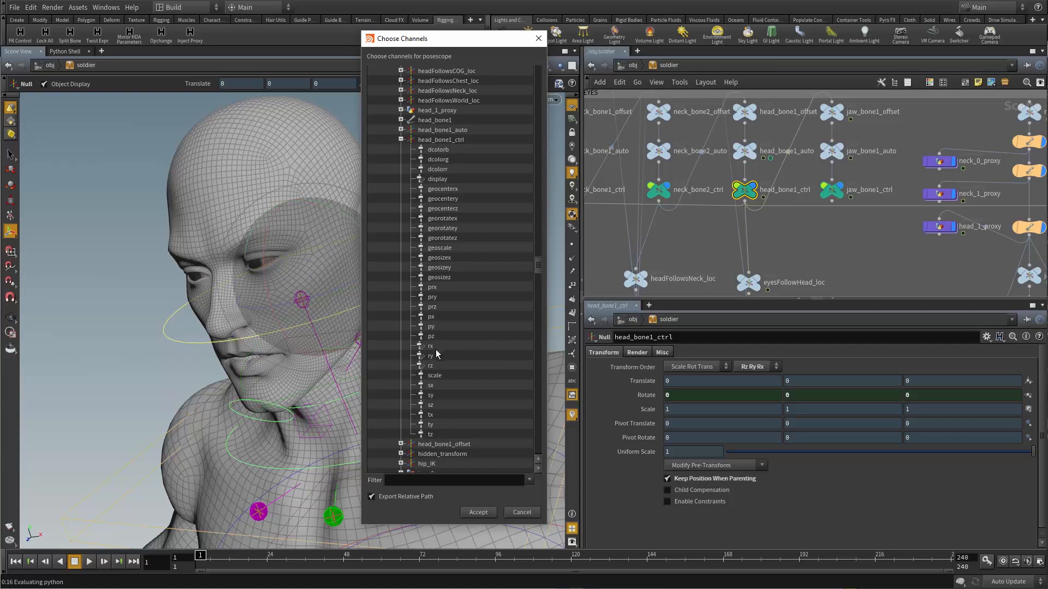
pyautogui.moveTo(437, 347); pyautogui.dragTo(439, 366)
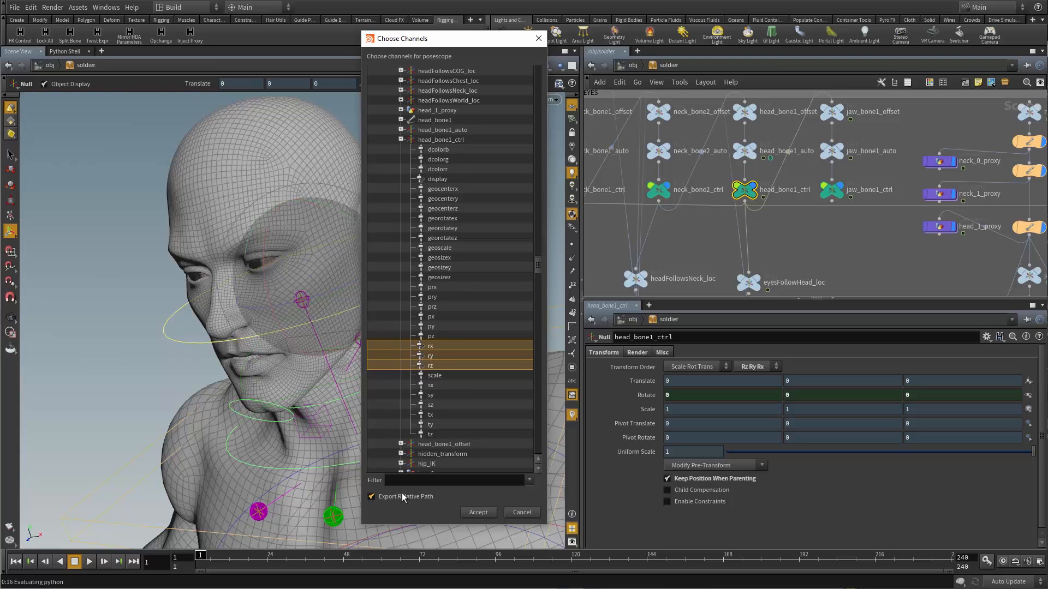
pyautogui.click(478, 516)
pyautogui.click(938, 226)
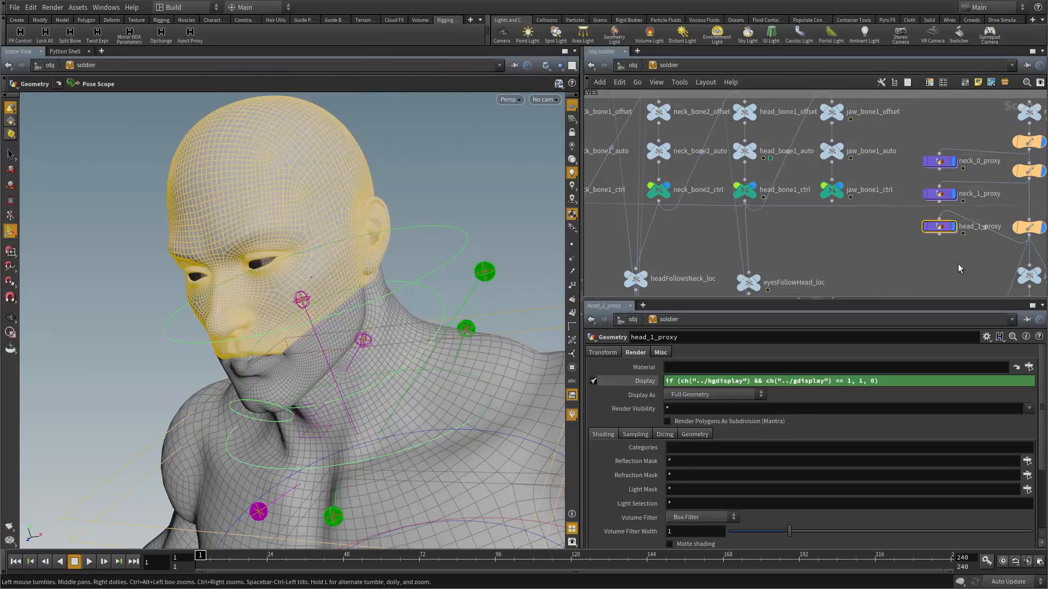
pyautogui.doubleClick(940, 228)
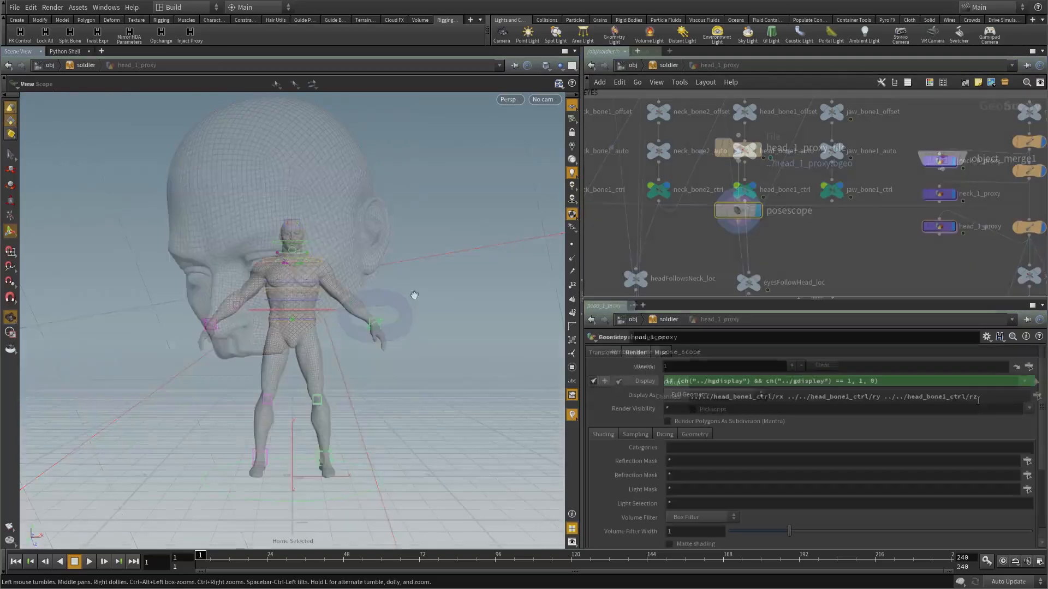
# Frame the soldier's head and shoulders in the viewport and activate the Pose tool.
pyautogui.scroll(5, 420, 287)
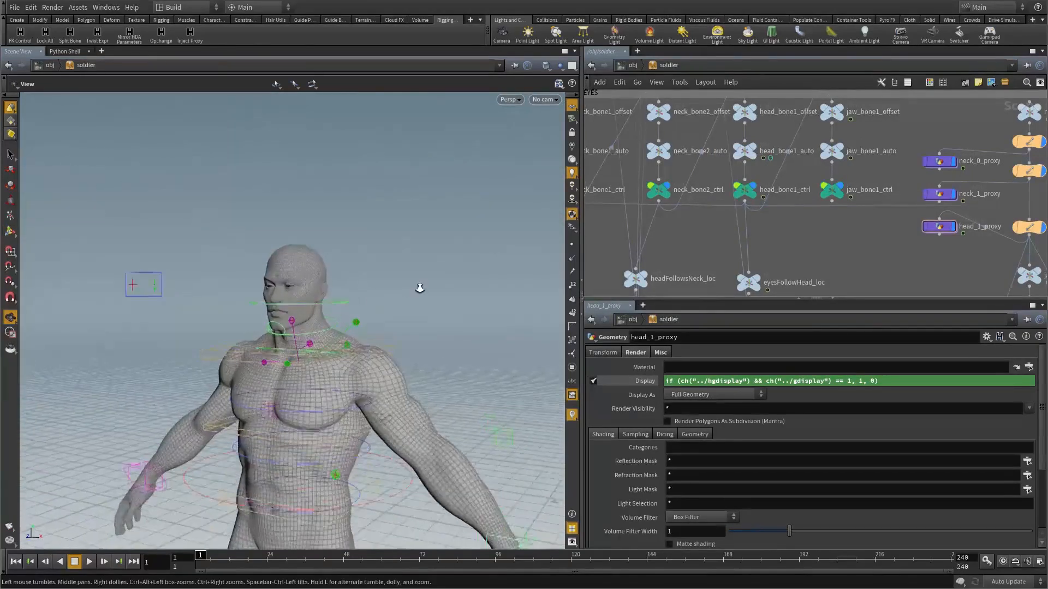
pyautogui.scroll(2, 420, 287)
pyautogui.moveTo(327, 300); pyautogui.dragTo(397, 321, button='middle')
pyautogui.moveTo(397, 321); pyautogui.dragTo(400, 325)
pyautogui.scroll(3, 458, 304)
pyautogui.moveTo(431, 274); pyautogui.dragTo(444, 303, button='middle')
pyautogui.scroll(-1, 460, 310)
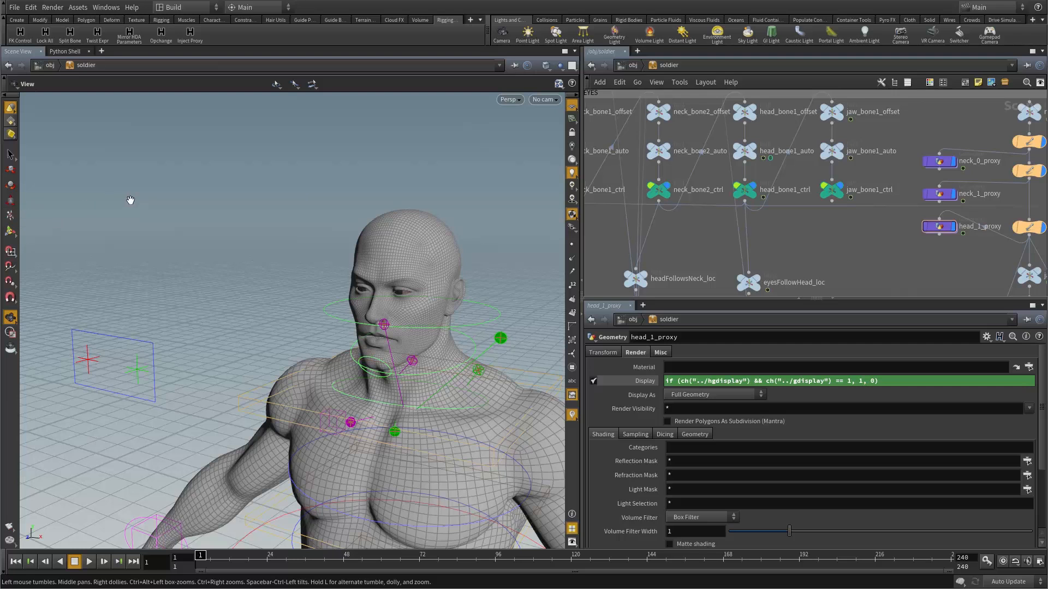
pyautogui.hotkey('ctrl', 'r')
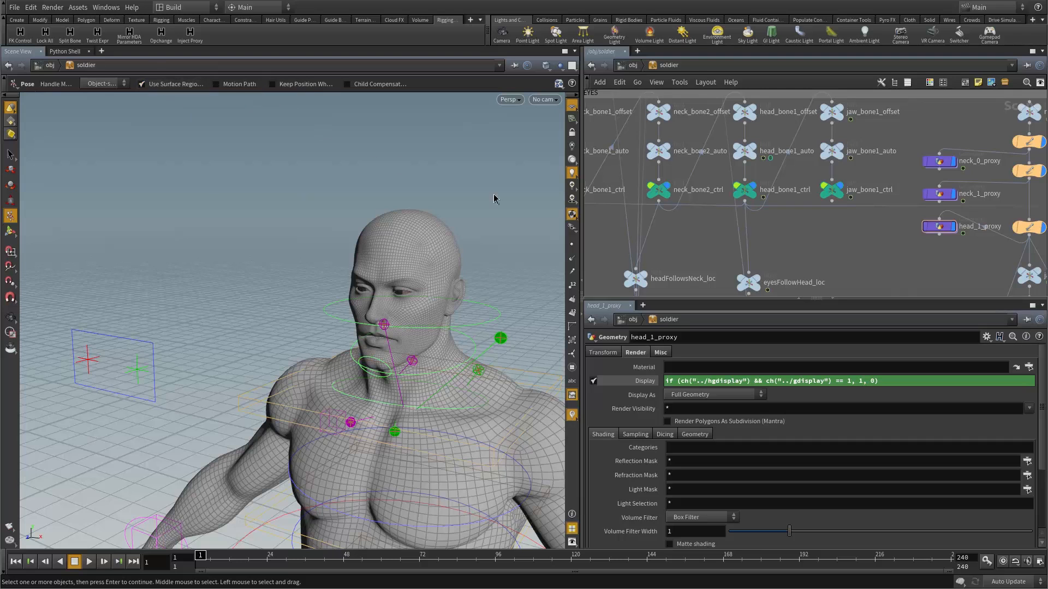
# Go inside head_1_proxy once more, return to the soldier network, clear the node selection, and reframe the upper body.
pyautogui.scroll(3, 931, 251)
pyautogui.moveTo(962, 242); pyautogui.dragTo(842, 251, button='middle')
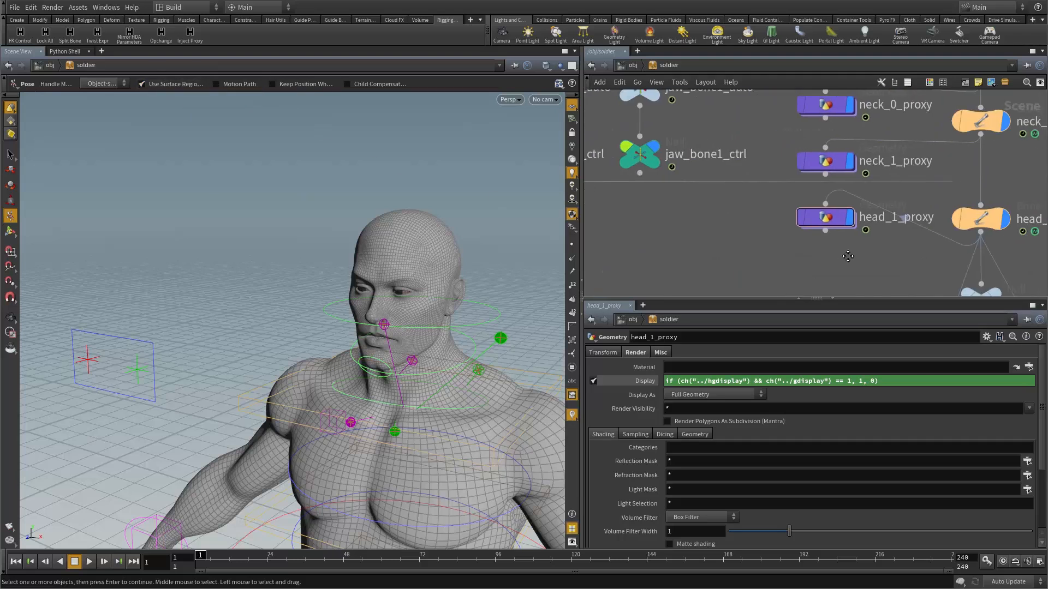
pyautogui.click(835, 221)
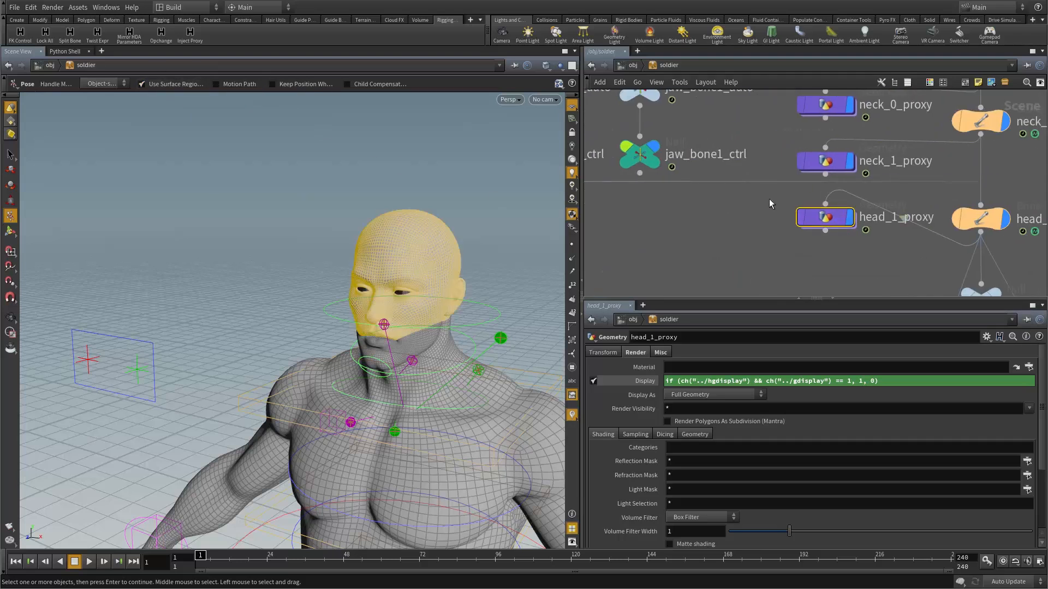
pyautogui.doubleClick(825, 217)
pyautogui.press('u')
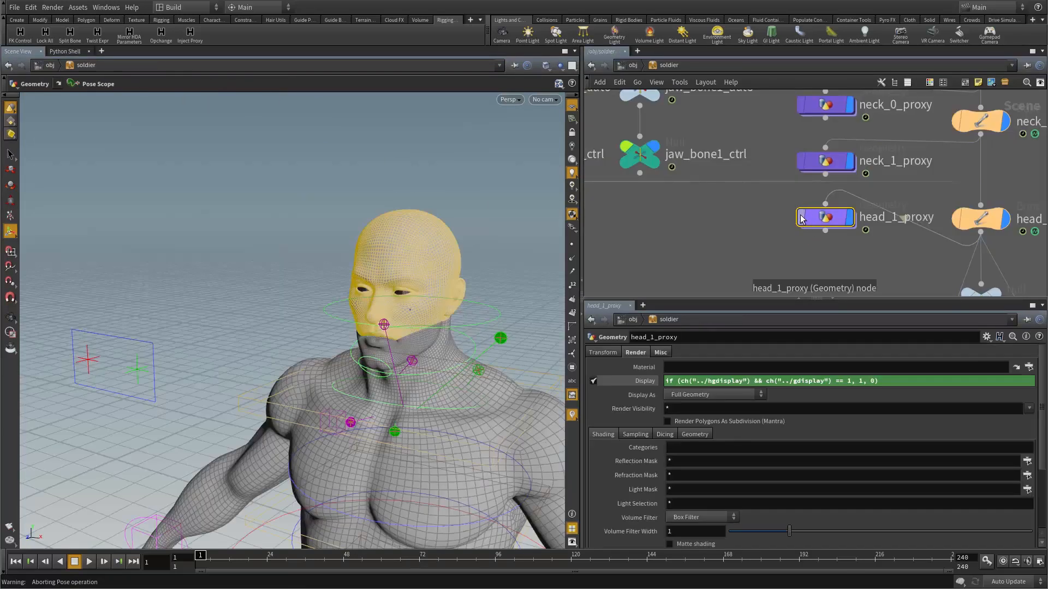
pyautogui.click(801, 216)
pyautogui.click(801, 216)
pyautogui.click(765, 217)
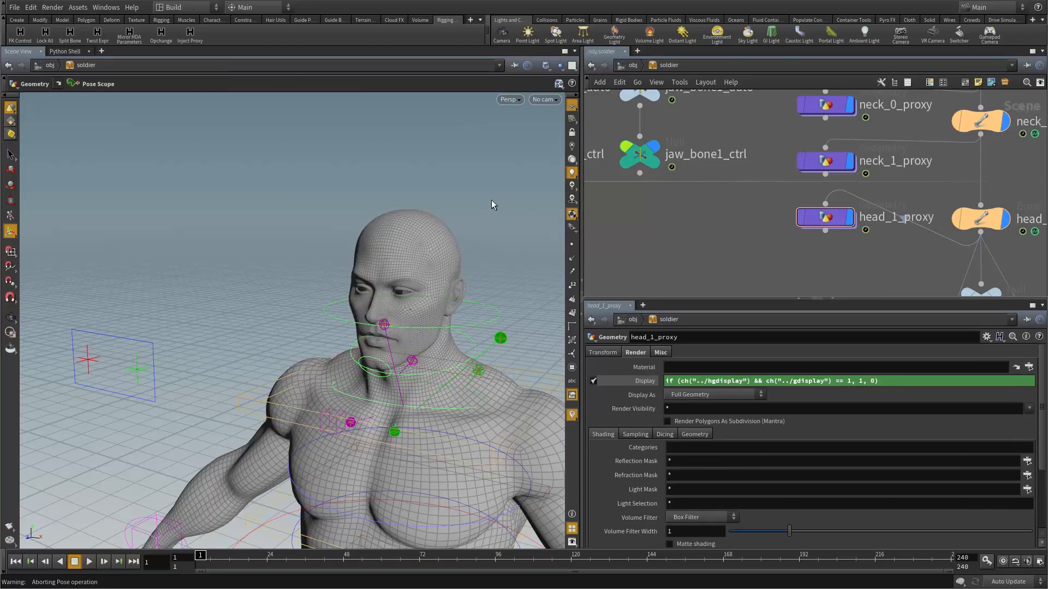
pyautogui.keyDown('alt'); pyautogui.moveTo(491, 206); pyautogui.dragTo(71, 125); pyautogui.keyUp('alt')
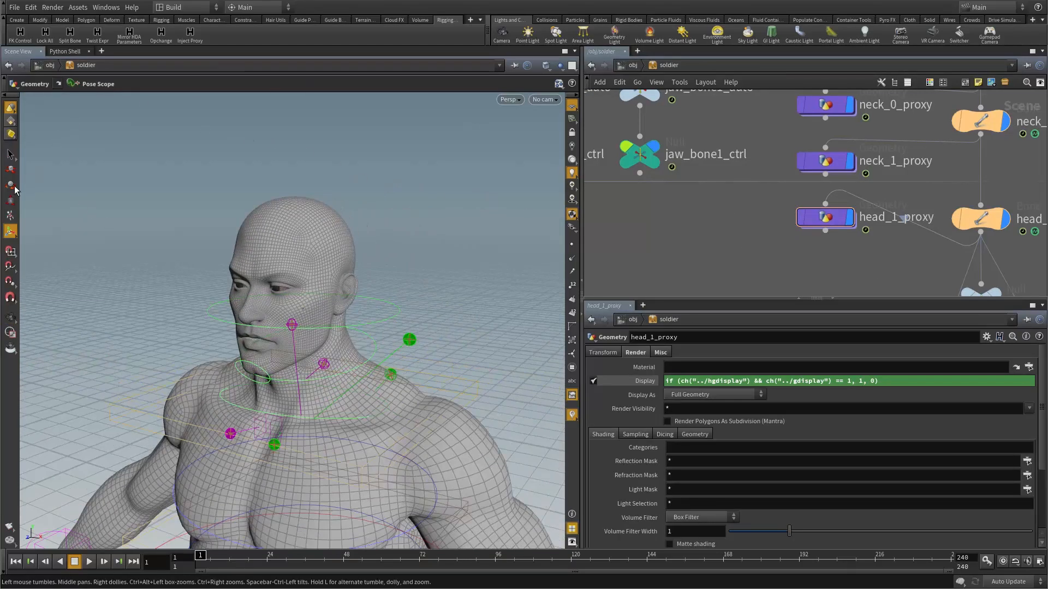
# Try the selectable flag on the head_1_proxy node with the Pose tool active, and clear the node selection.
pyautogui.click(10, 215)
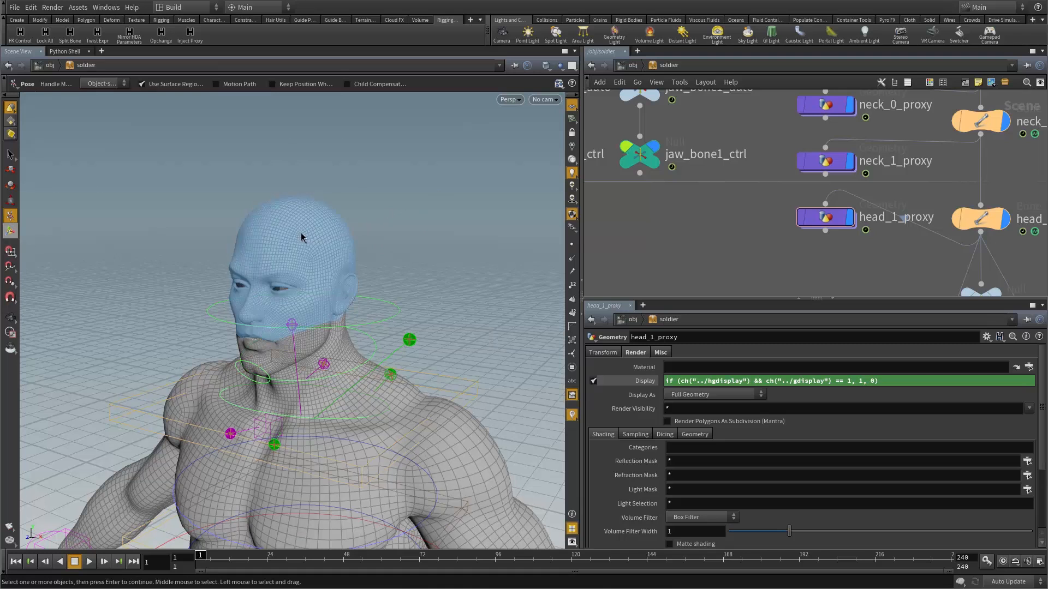
pyautogui.click(826, 224)
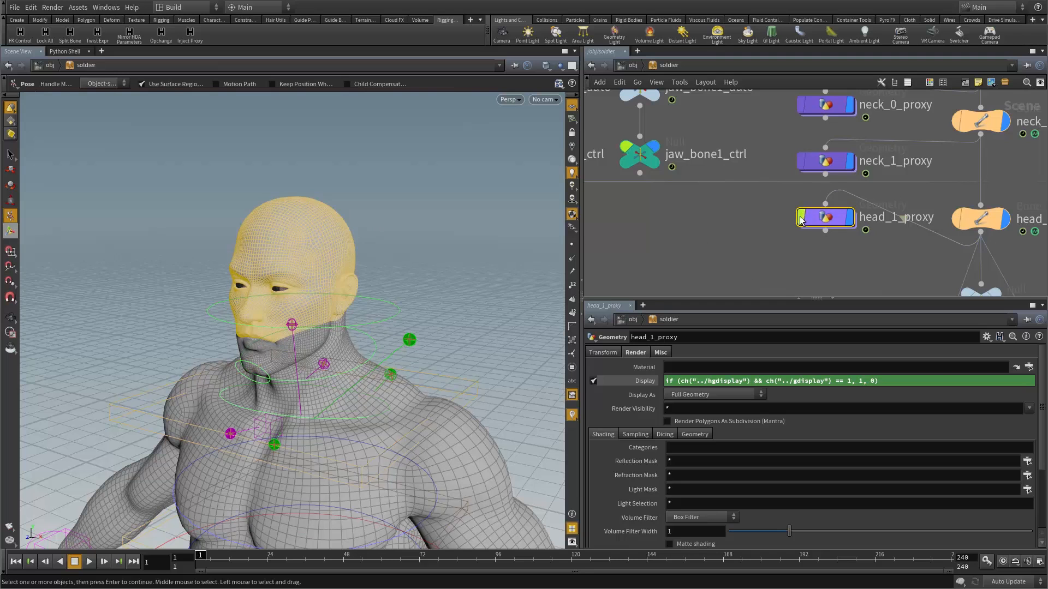
pyautogui.click(801, 218)
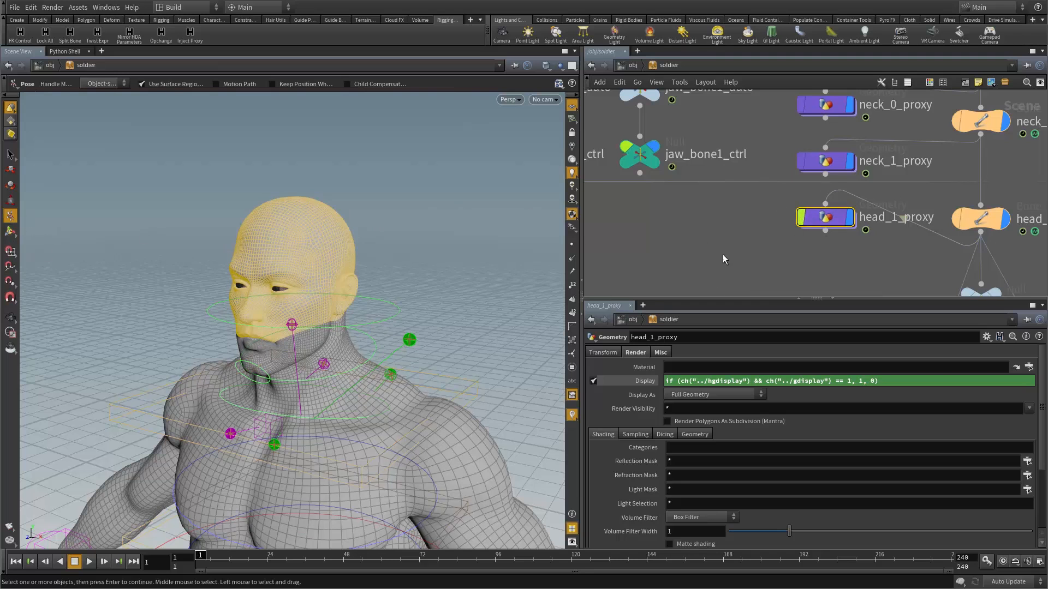
pyautogui.click(785, 258)
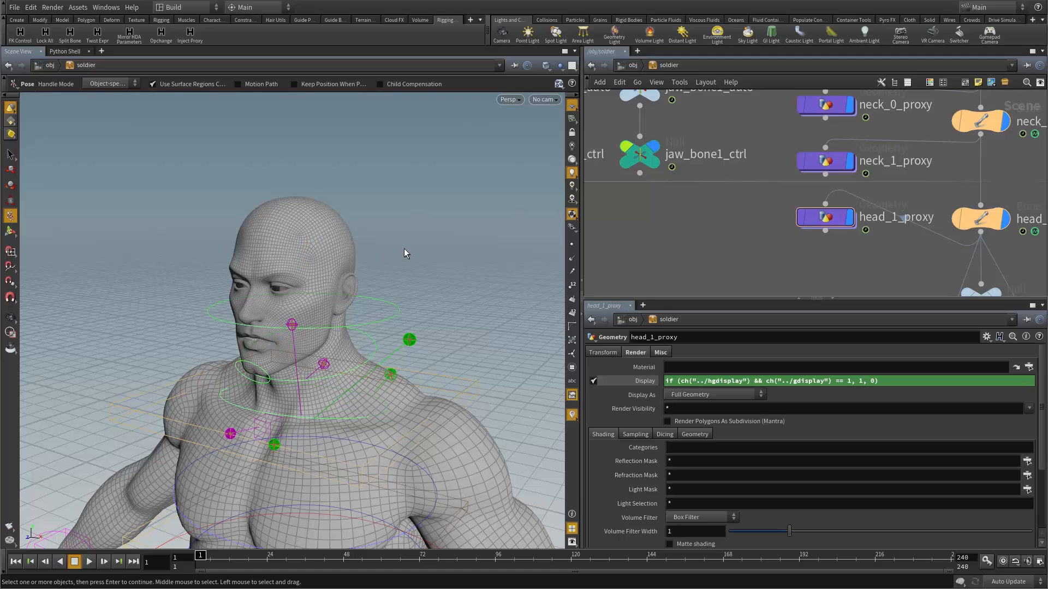
# Recheck the posescope channels inside head_1_proxy, and test-rotate the soldier's head with the Pose tool before undoing the rotation.
pyautogui.doubleClick(825, 217)
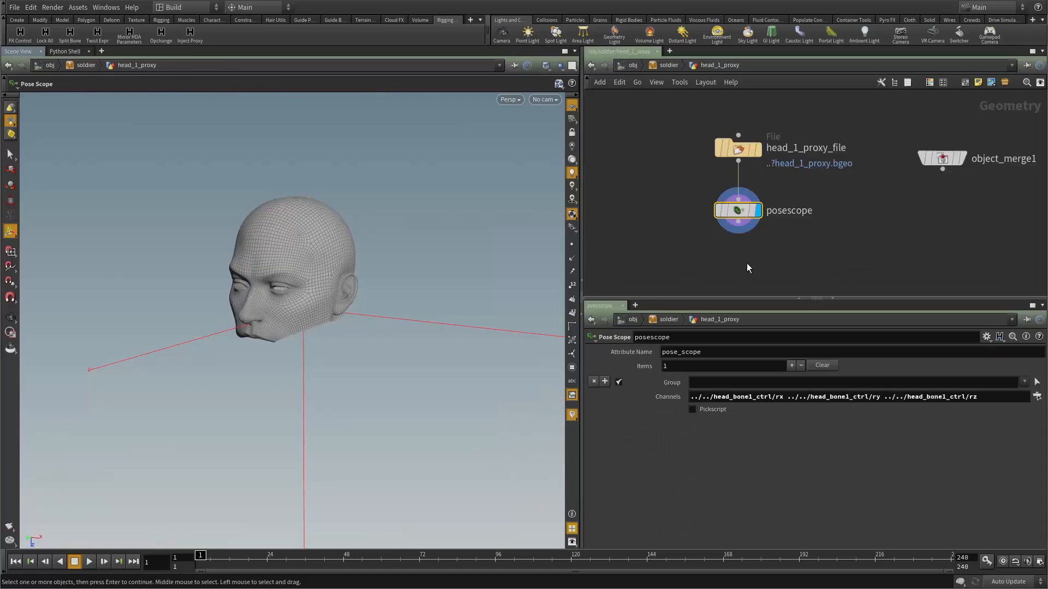
pyautogui.press('u')
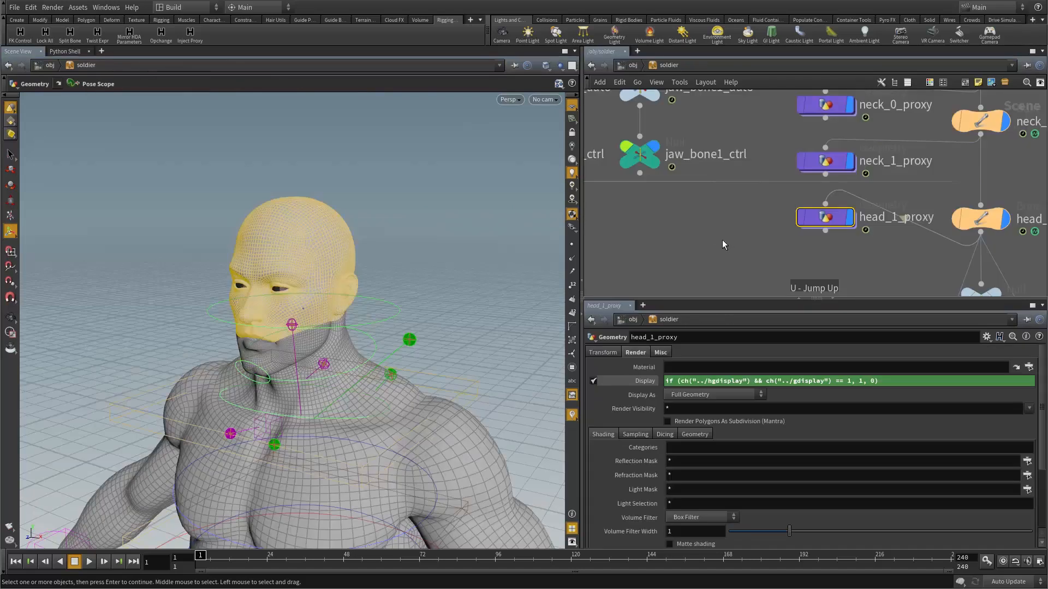
pyautogui.click(10, 216)
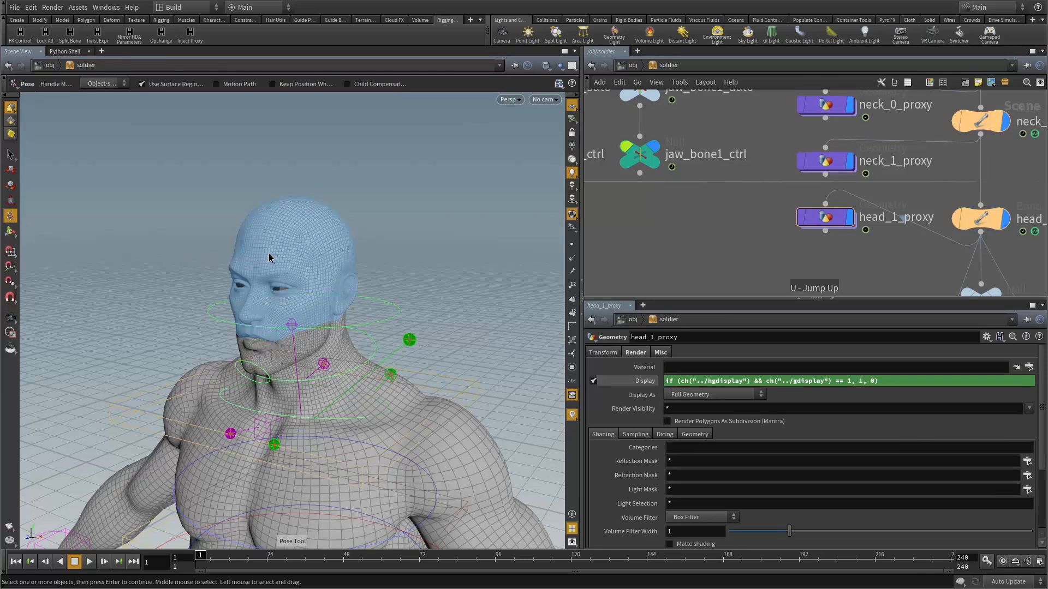
pyautogui.moveTo(263, 253); pyautogui.dragTo(294, 277)
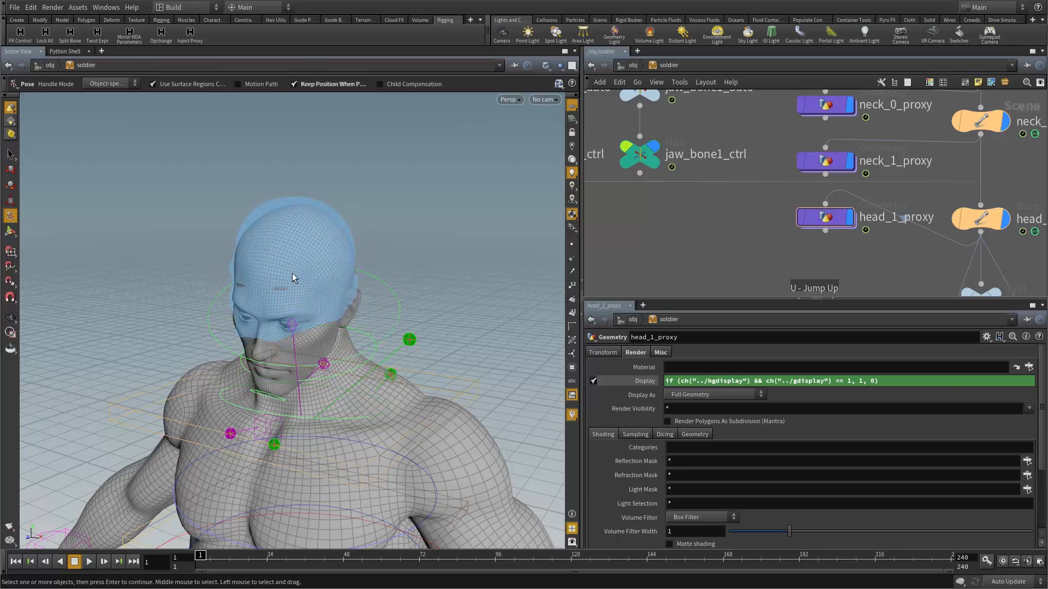
pyautogui.hotkey('ctrl', 'z')
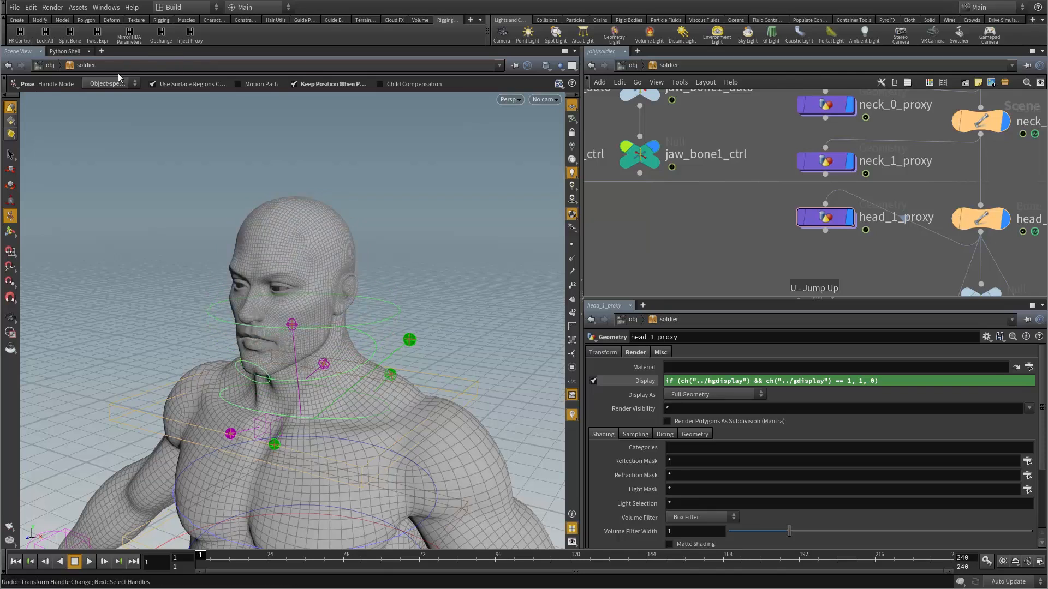
# Open the soldier asset's parameters in a floating window from the soldier network.
pyautogui.rightClick(86, 66)
pyautogui.moveTo(155, 159)
pyautogui.click(198, 160)
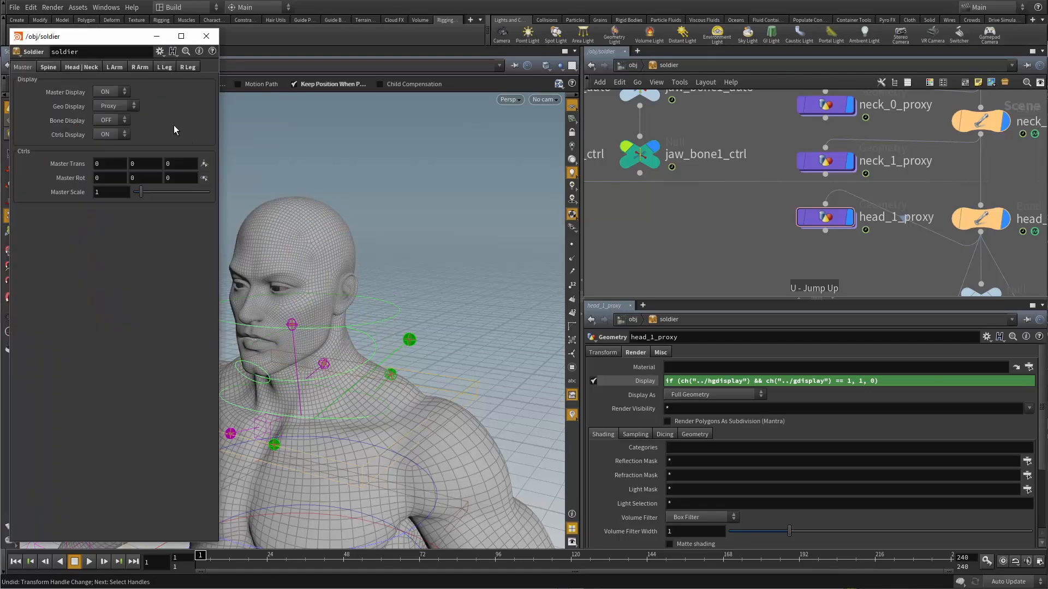
# Set the soldier rig's Ctrls Display to OFF.
pyautogui.click(104, 144)
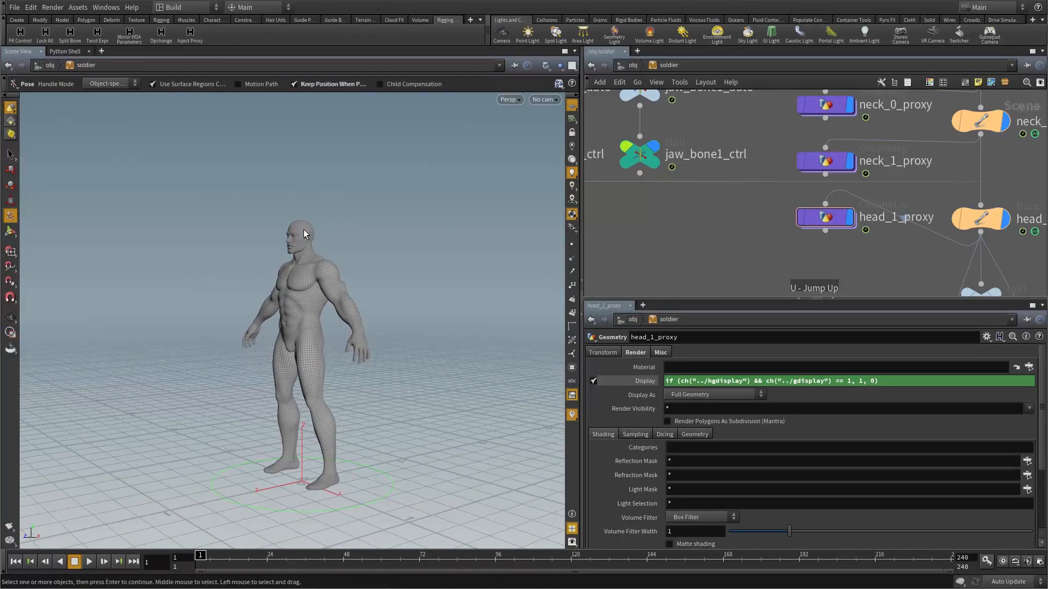
pyautogui.moveTo(322, 220)
pyautogui.mouseDown()
pyautogui.moveTo(340, 218)
pyautogui.moveTo(339, 232)
pyautogui.mouseUp()
pyautogui.press('space')
pyautogui.moveTo(297, 500); pyautogui.dragTo(442, 326)
pyautogui.moveTo(394, 260); pyautogui.dragTo(338, 278)
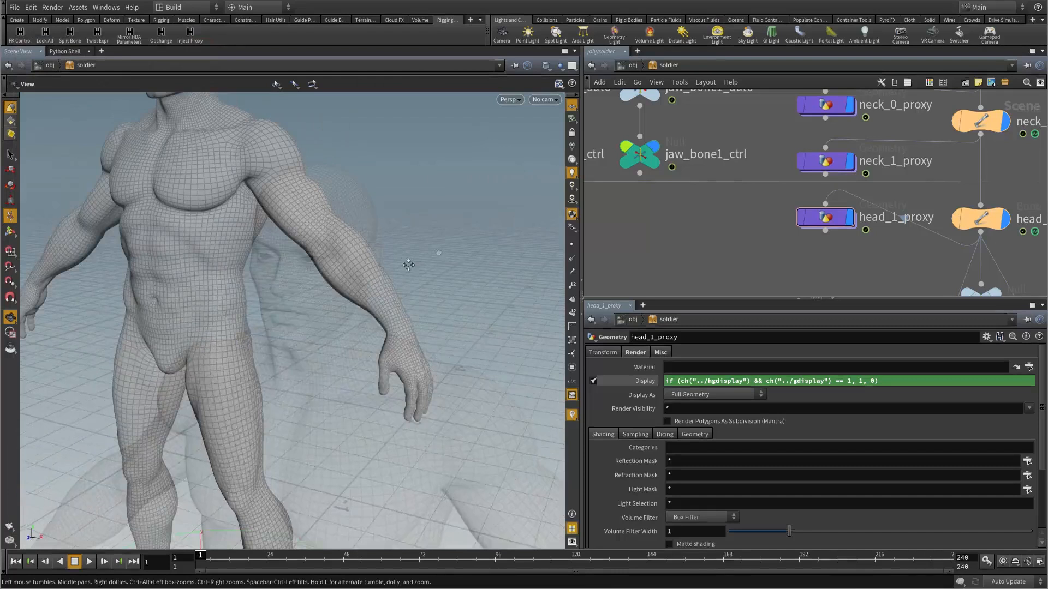
pyautogui.moveTo(349, 251); pyautogui.dragTo(414, 343)
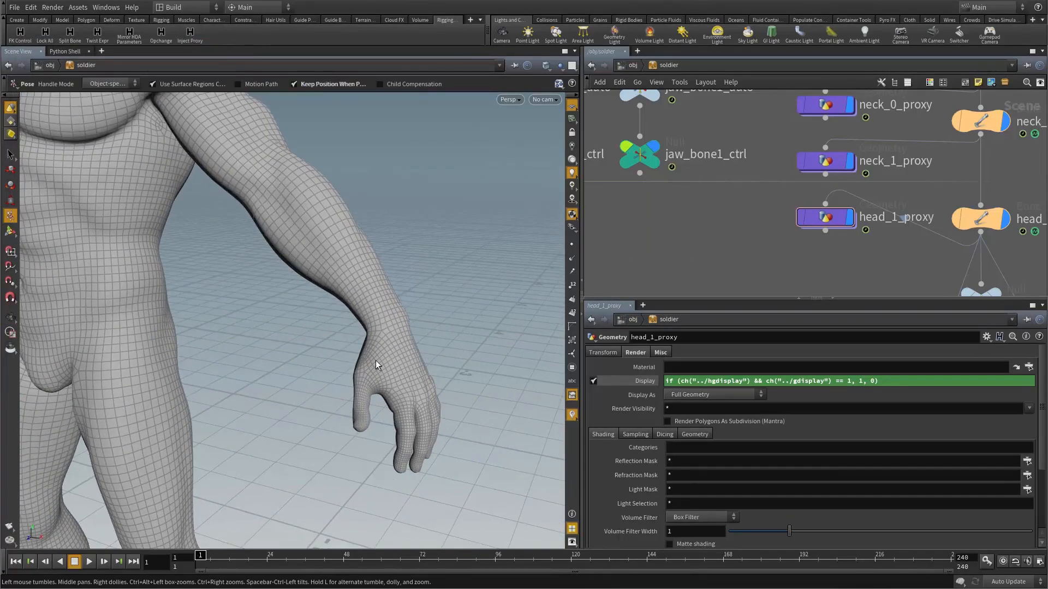
# Reopen the soldier asset's parameters and set Ctrls Display to ON.
pyautogui.rightClick(80, 66)
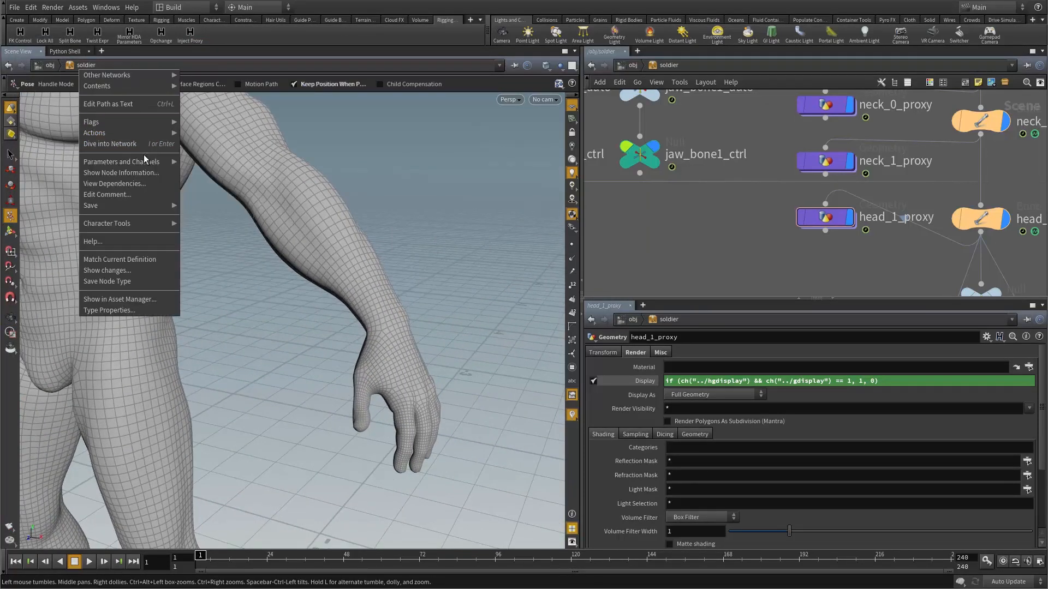
pyautogui.moveTo(152, 162)
pyautogui.click(203, 165)
pyautogui.click(99, 134)
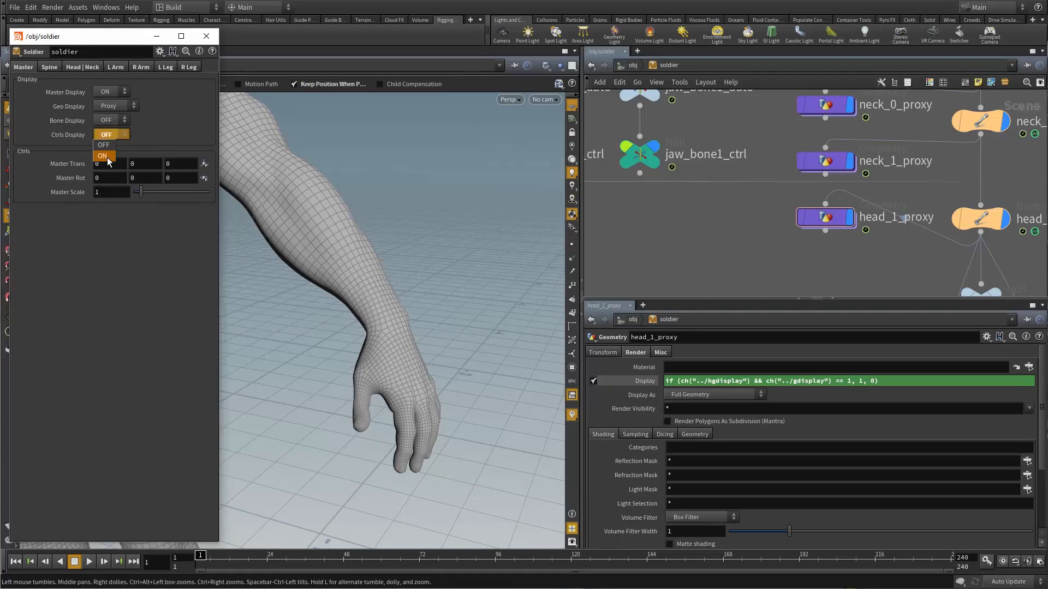
pyautogui.click(105, 159)
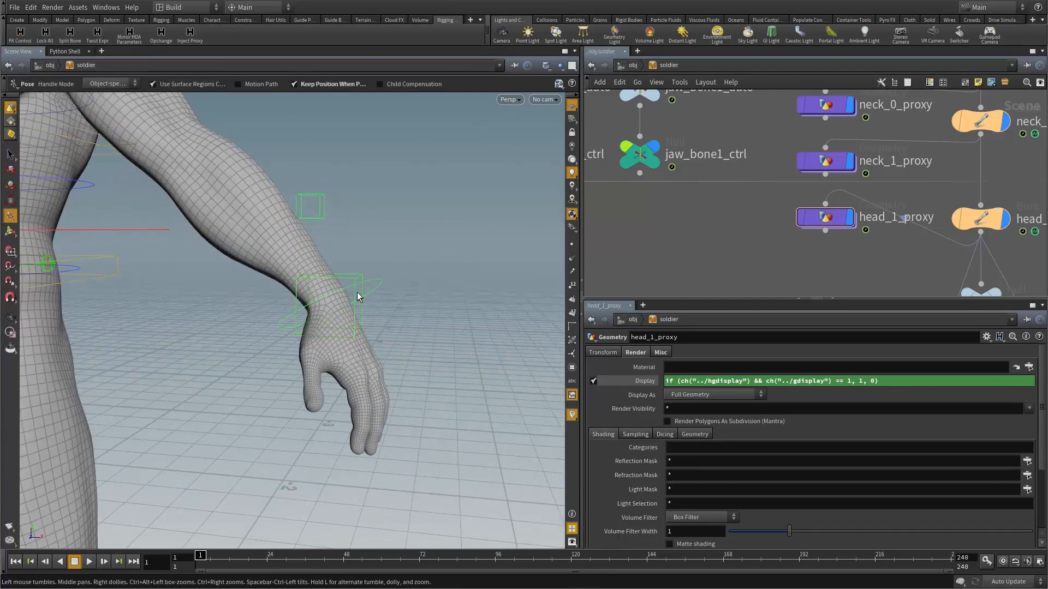
# Move the left wrist's L_arm_bone_goal_ctrl up and towards the body to test the arm's IK.
pyautogui.moveTo(440, 301); pyautogui.dragTo(468, 334, button='middle')
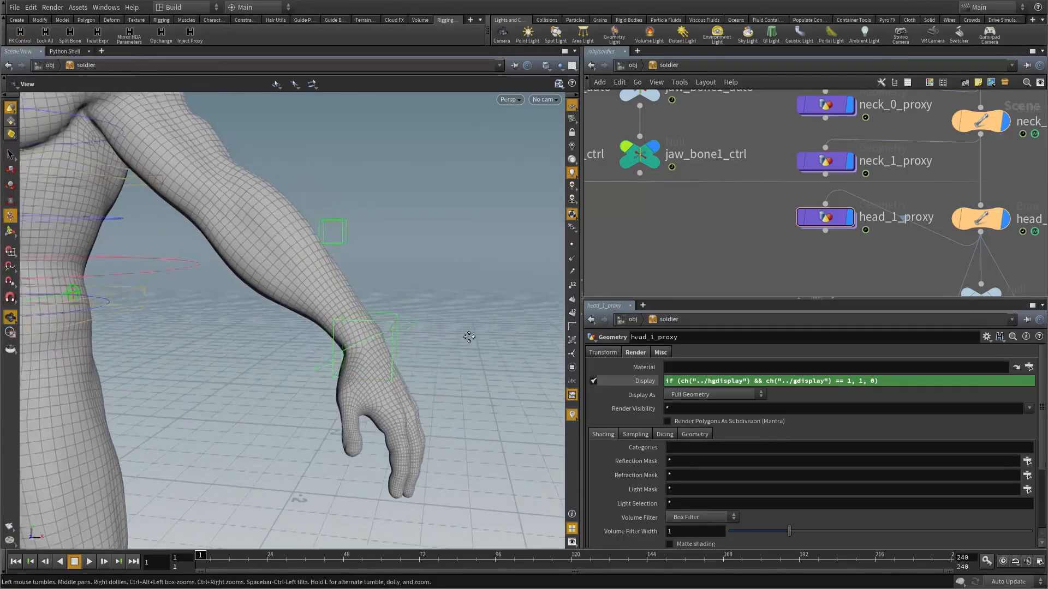
pyautogui.moveTo(467, 335); pyautogui.dragTo(451, 283)
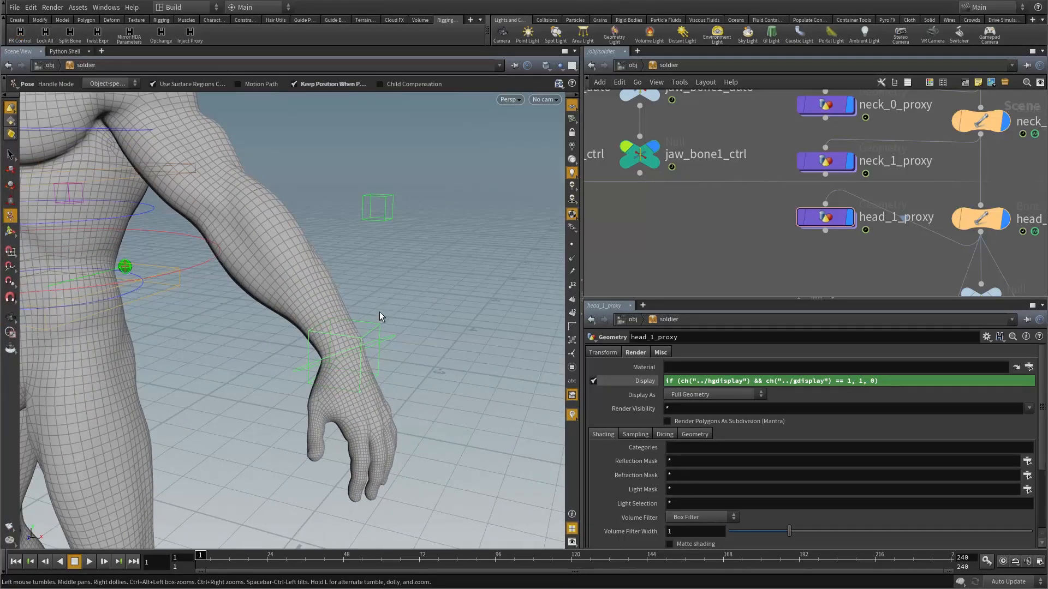
pyautogui.press('t')
pyautogui.click(367, 329)
pyautogui.moveTo(368, 328); pyautogui.dragTo(338, 298)
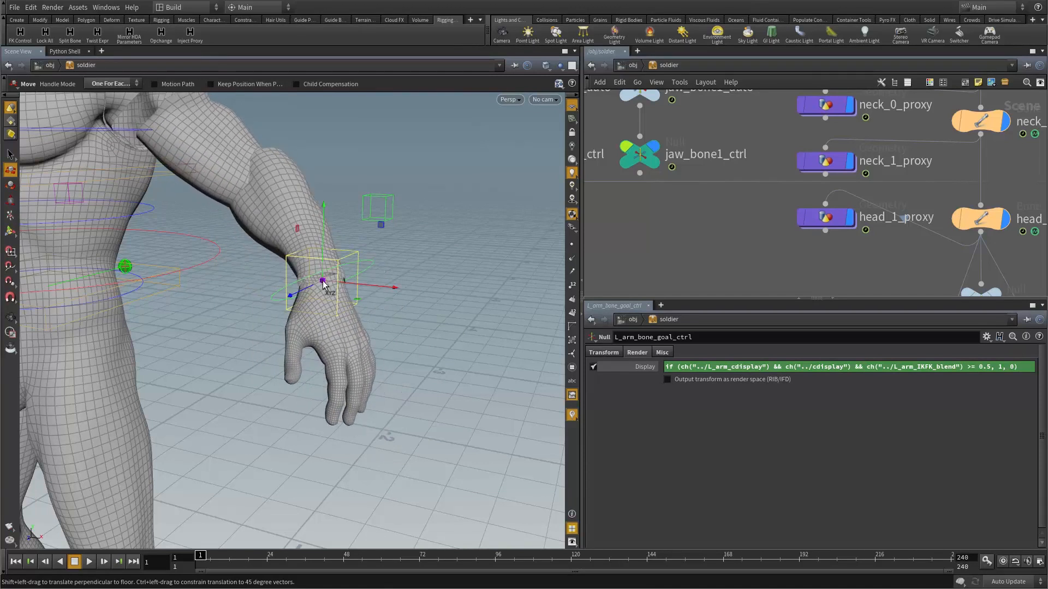
# Try rotating the left hand with L_hand_bone_ctrl, and undo the hand and arm test poses.
pyautogui.click(377, 266)
pyautogui.press('r')
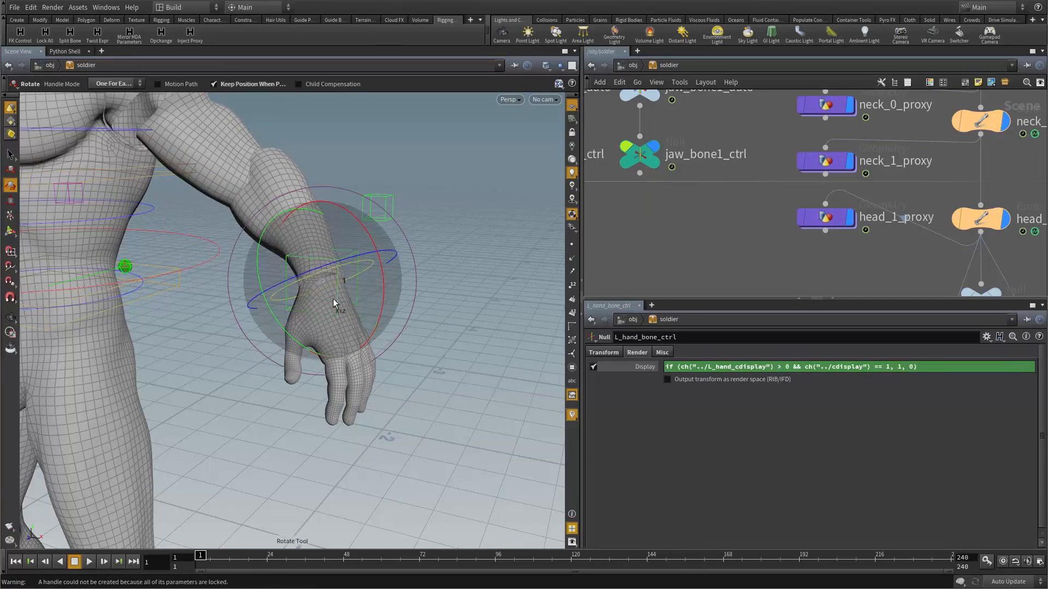
pyautogui.moveTo(335, 300)
pyautogui.mouseDown()
pyautogui.moveTo(341, 311)
pyautogui.moveTo(287, 302)
pyautogui.moveTo(290, 278)
pyautogui.moveTo(305, 274)
pyautogui.moveTo(329, 295)
pyautogui.mouseUp()
pyautogui.hotkey('ctrl', 'z')
pyautogui.hotkey('ctrl', 'z')
pyautogui.hotkey('ctrl', 'z')
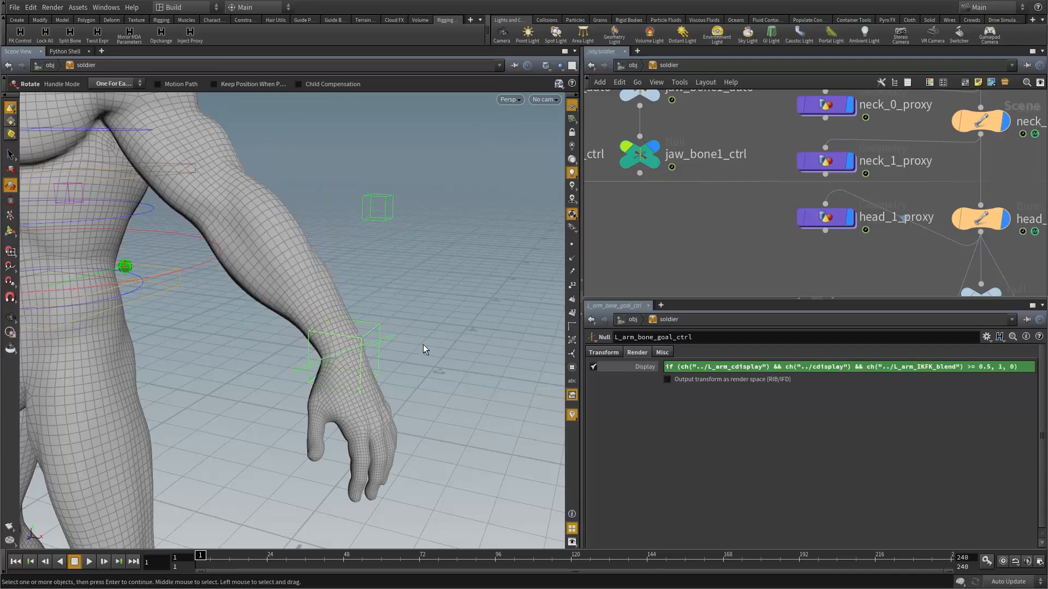
# Inside the L_hand_bone_proxy geometry, connect L_hand_bone_proxy_file to the posescope node.
pyautogui.moveTo(423, 346)
pyautogui.keyDown('alt'); pyautogui.mouseDown()
pyautogui.moveTo(393, 351)
pyautogui.moveTo(426, 353)
pyautogui.mouseUp(); pyautogui.keyUp('alt')
pyautogui.scroll(-6, 677, 180)
pyautogui.moveTo(677, 180); pyautogui.dragTo(704, 16, button='middle')
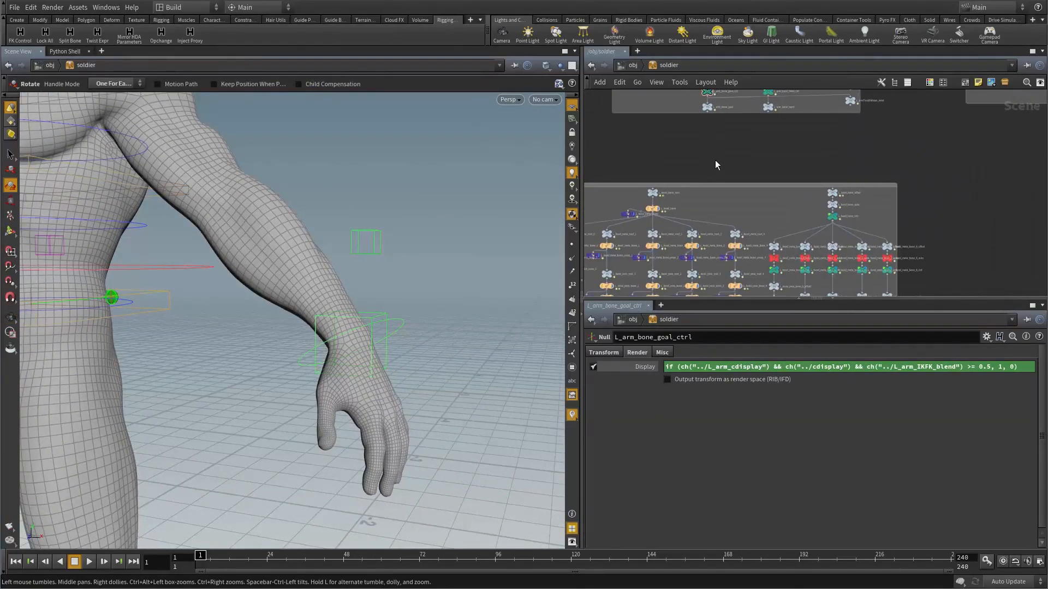
pyautogui.scroll(2, 715, 159)
pyautogui.moveTo(715, 159); pyautogui.dragTo(818, 103, button='middle')
pyautogui.click(711, 170)
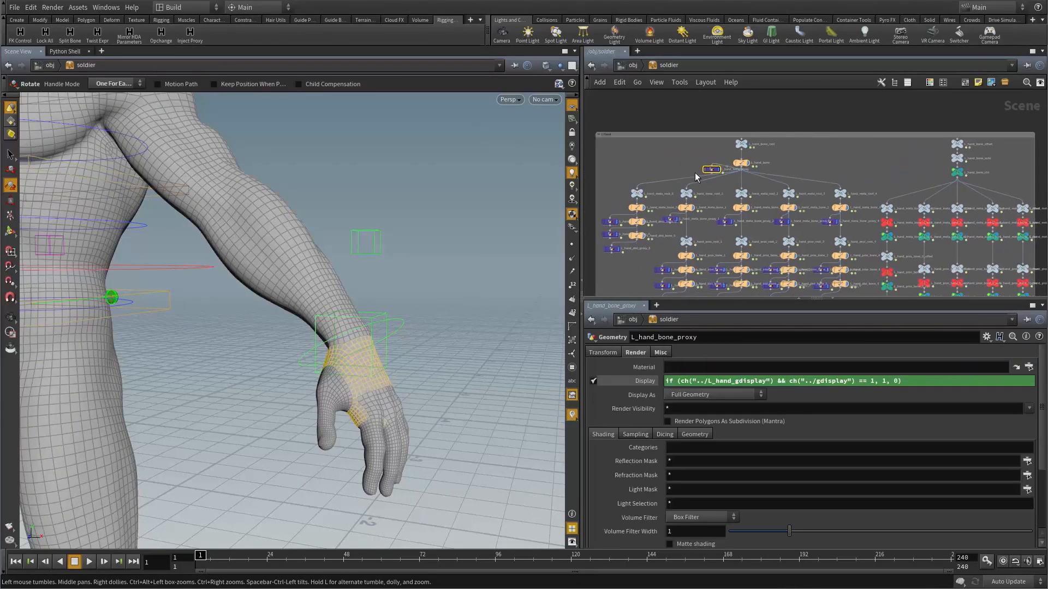
pyautogui.scroll(6, 696, 170)
pyautogui.keyDown('alt'); pyautogui.moveTo(376, 353); pyautogui.dragTo(362, 378); pyautogui.keyUp('alt')
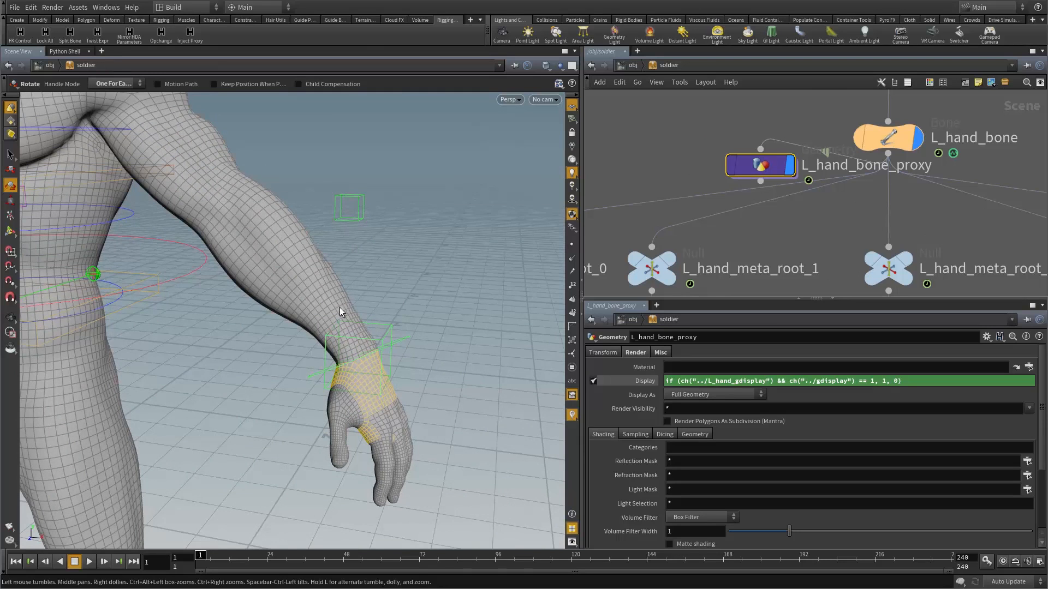
pyautogui.doubleClick(765, 165)
pyautogui.moveTo(890, 210); pyautogui.dragTo(897, 275)
pyautogui.moveTo(875, 253); pyautogui.dragTo(669, 211, button='middle')
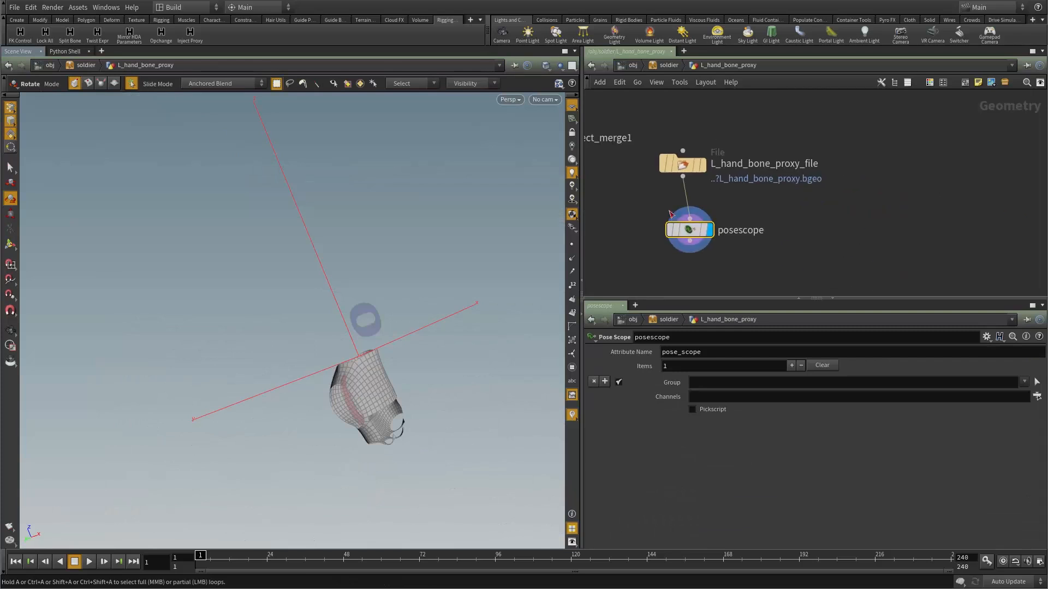
# Return to the soldier network and examine the transform parameters of L_hand_bone_ctrl.
pyautogui.press('u')
pyautogui.scroll(-5, 792, 215)
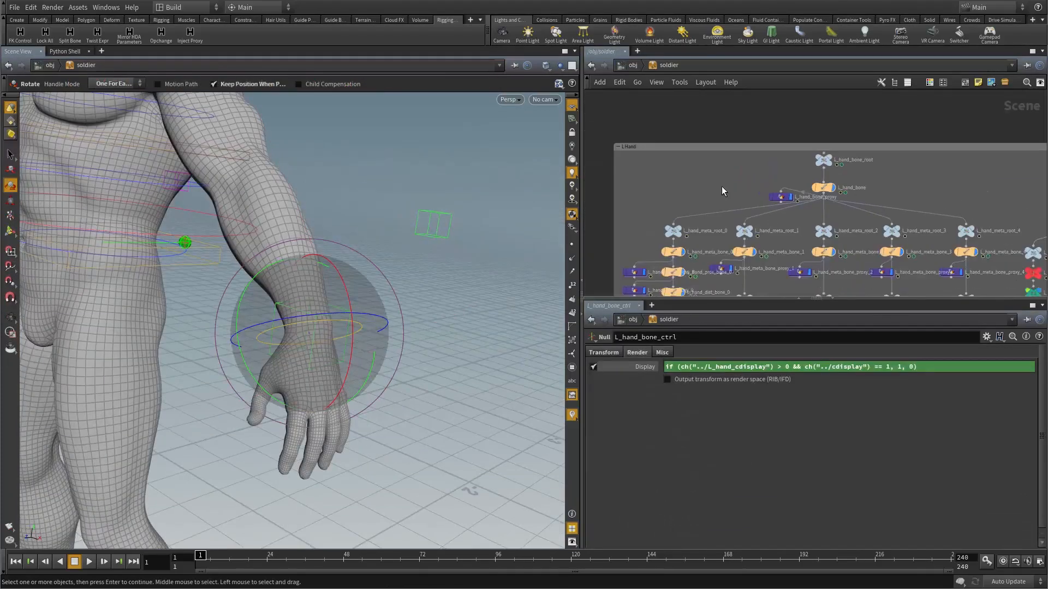
pyautogui.scroll(-2, 723, 189)
pyautogui.moveTo(725, 190); pyautogui.dragTo(589, 155, button='middle')
pyautogui.scroll(5, 841, 165)
pyautogui.moveTo(870, 162); pyautogui.dragTo(732, 179, button='middle')
pyautogui.scroll(1, 833, 185)
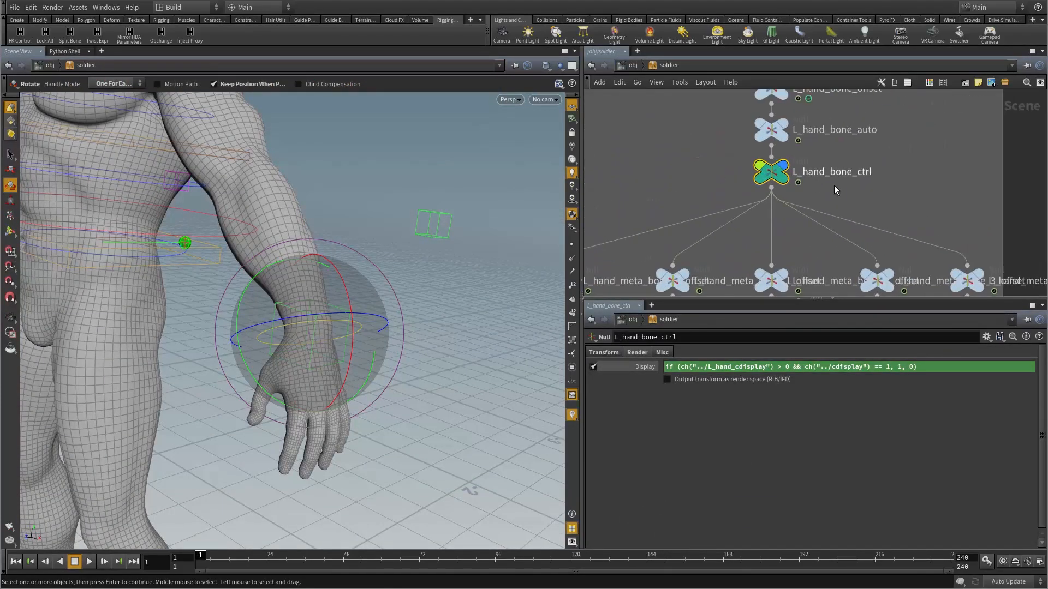
pyautogui.click(616, 353)
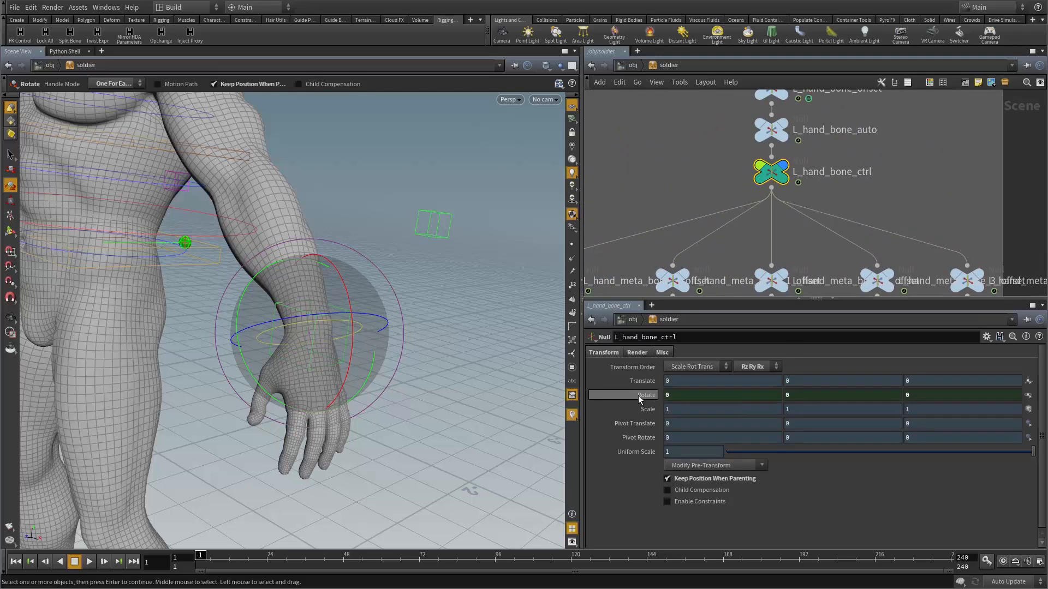
# Examine the transform parameters of the wrist's L_arm_bone_goal_ctrl.
pyautogui.click(338, 306)
pyautogui.press('f')
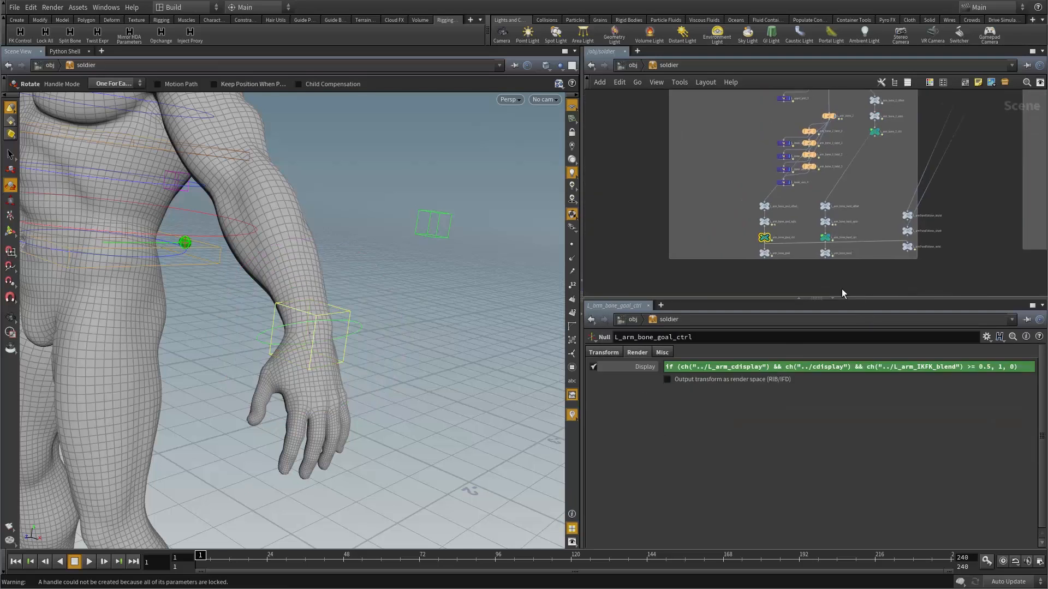
pyautogui.click(600, 352)
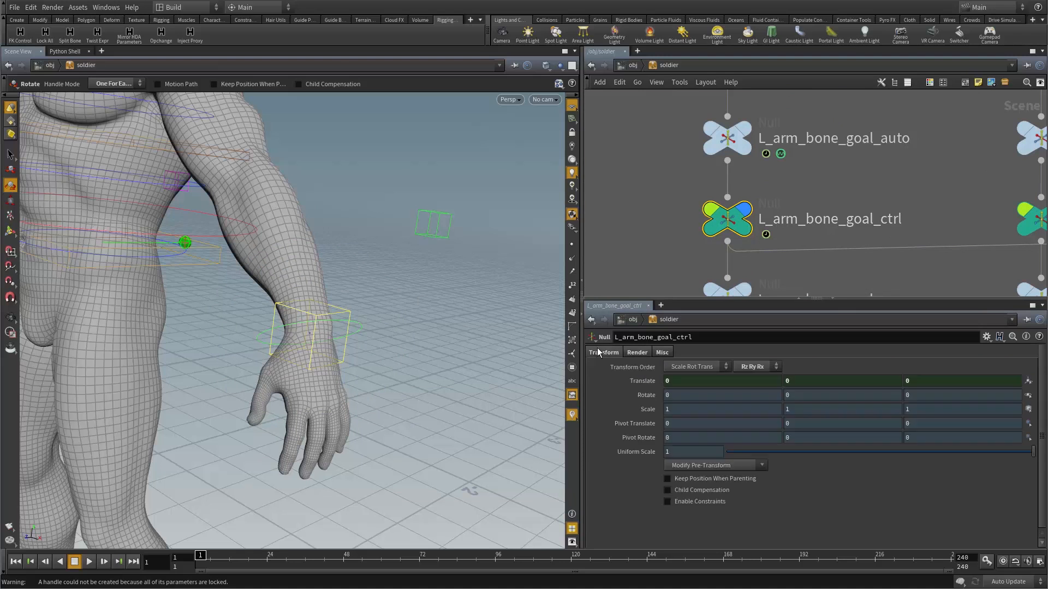
pyautogui.click(620, 220)
# Open the channel chooser for the posescope node inside L_hand_bone_proxy and expand obj and soldier in its tree.
pyautogui.scroll(-8, 638, 228)
pyautogui.scroll(8, 792, 208)
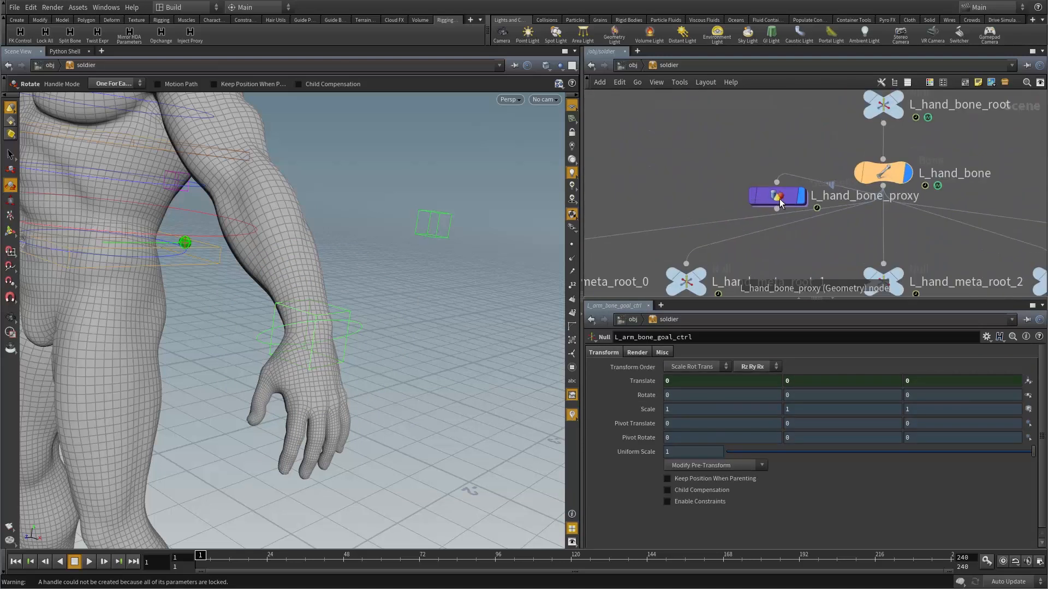
pyautogui.click(777, 198)
pyautogui.doubleClick(778, 197)
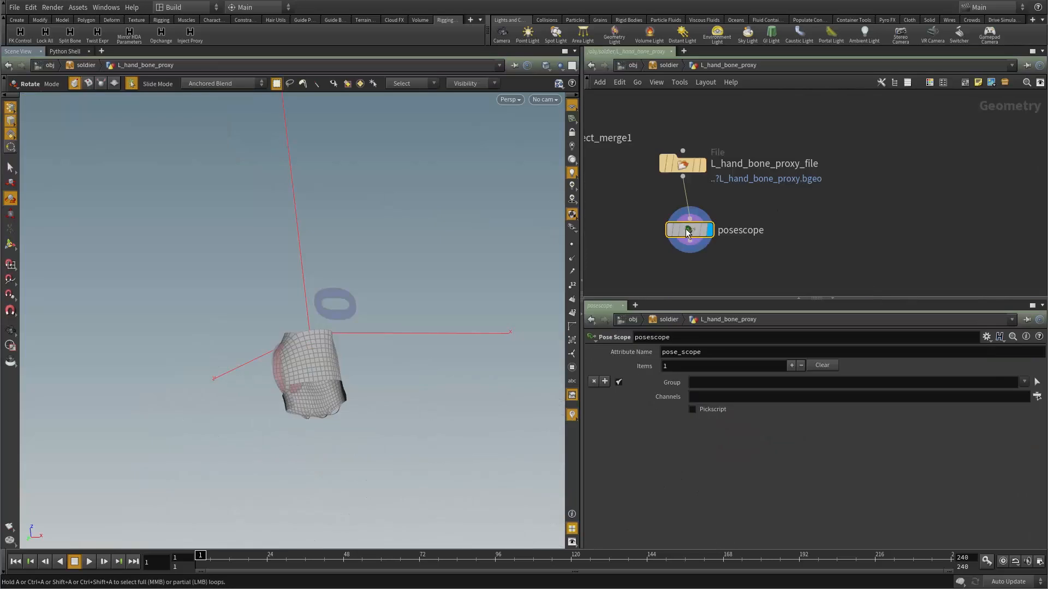
pyautogui.click(1037, 397)
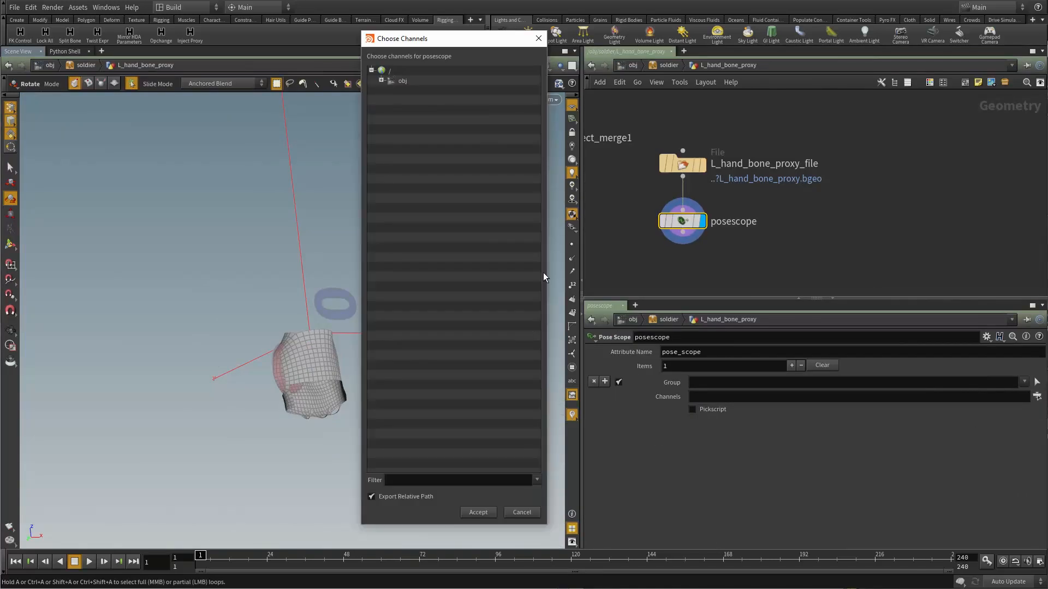
pyautogui.click(381, 80)
pyautogui.click(391, 90)
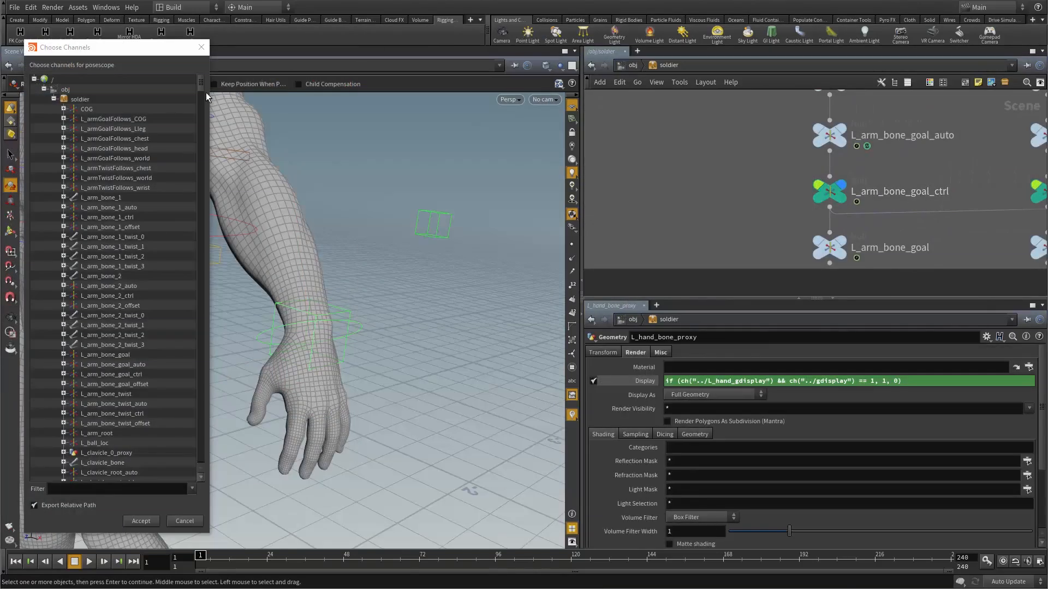
# Expand L_arm_bone_goal_ctrl in the channel tree and select its tx, ty and tz channels.
pyautogui.scroll(-7, 202, 87)
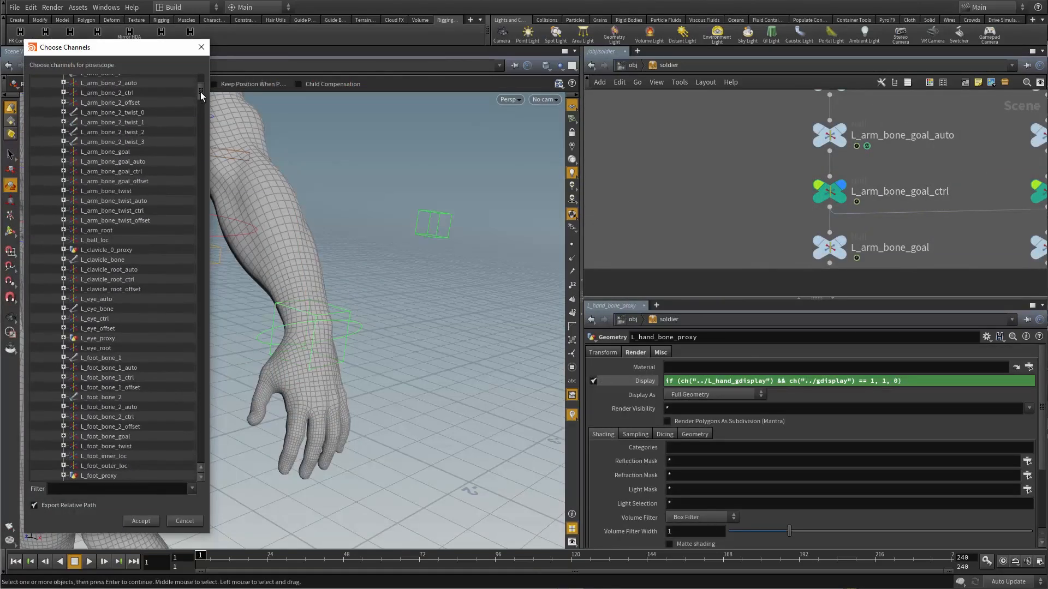
pyautogui.scroll(1, 162, 159)
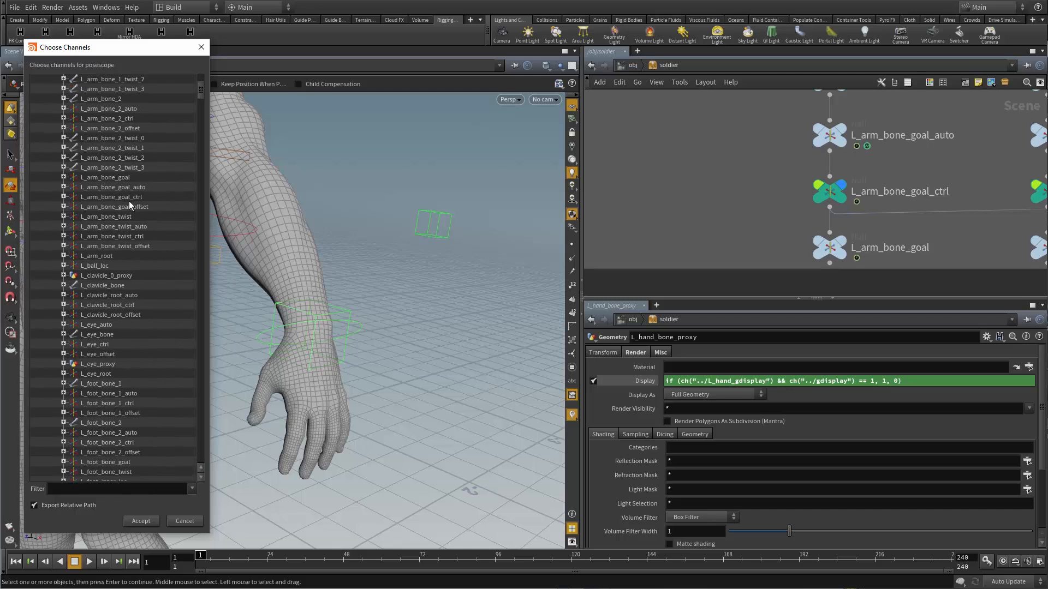
pyautogui.click(64, 195)
pyautogui.scroll(-3, 87, 294)
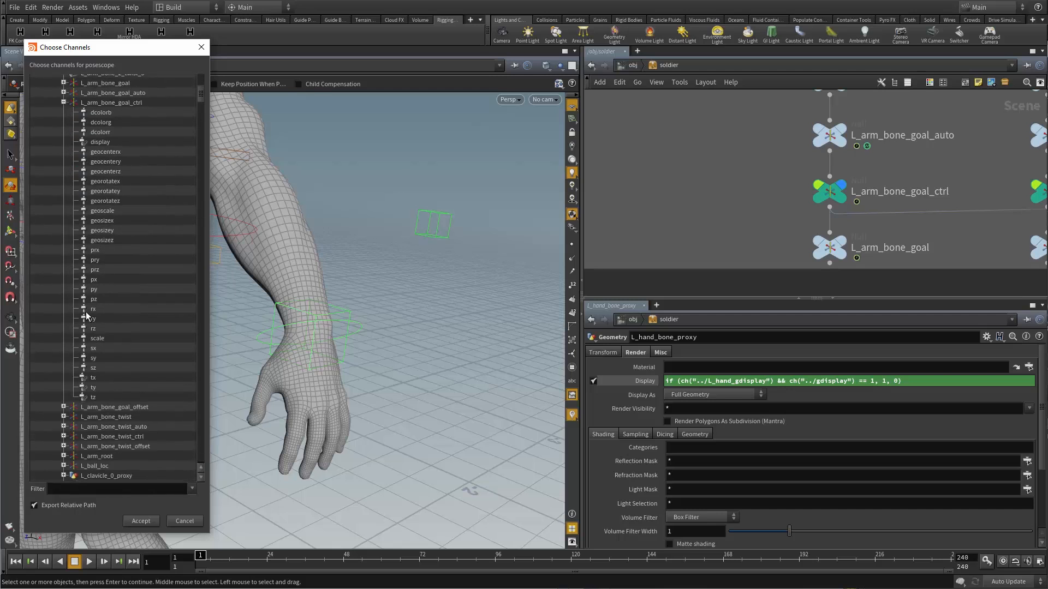
pyautogui.moveTo(104, 377); pyautogui.dragTo(109, 394)
# Expand L_hand_bone_ctrl in the channel tree and select its rx, ry and rz channels.
pyautogui.scroll(-9, 158, 296)
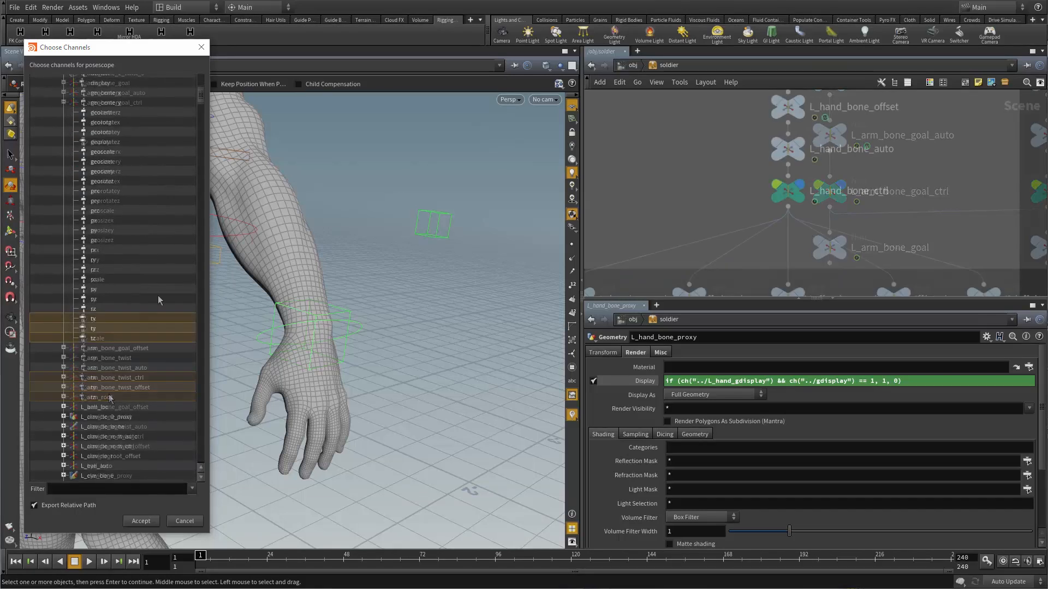
pyautogui.scroll(-6, 158, 298)
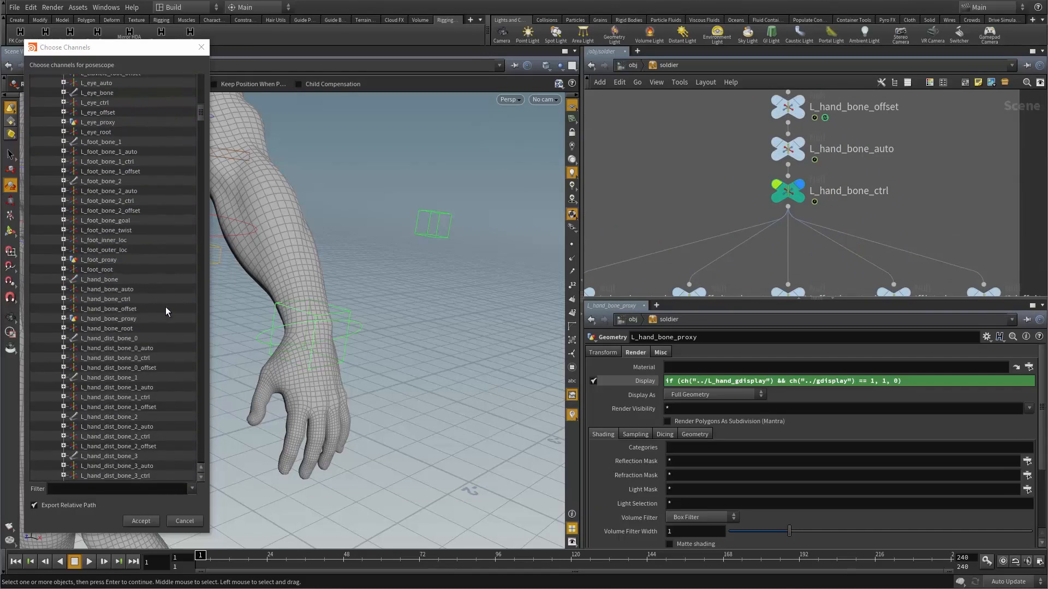
pyautogui.click(63, 299)
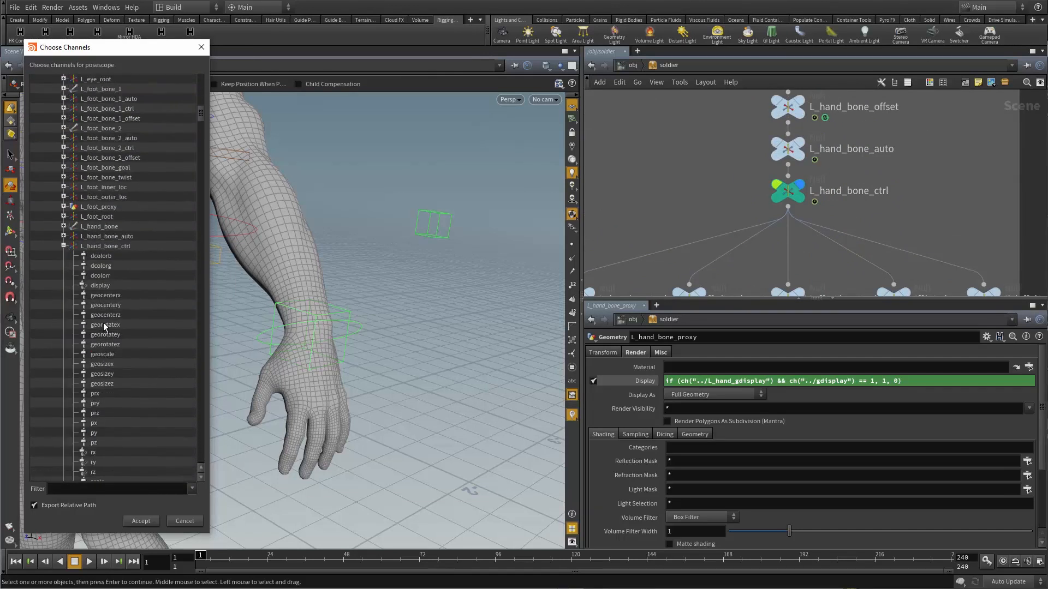
pyautogui.scroll(-6, 104, 323)
pyautogui.moveTo(103, 335); pyautogui.dragTo(104, 352)
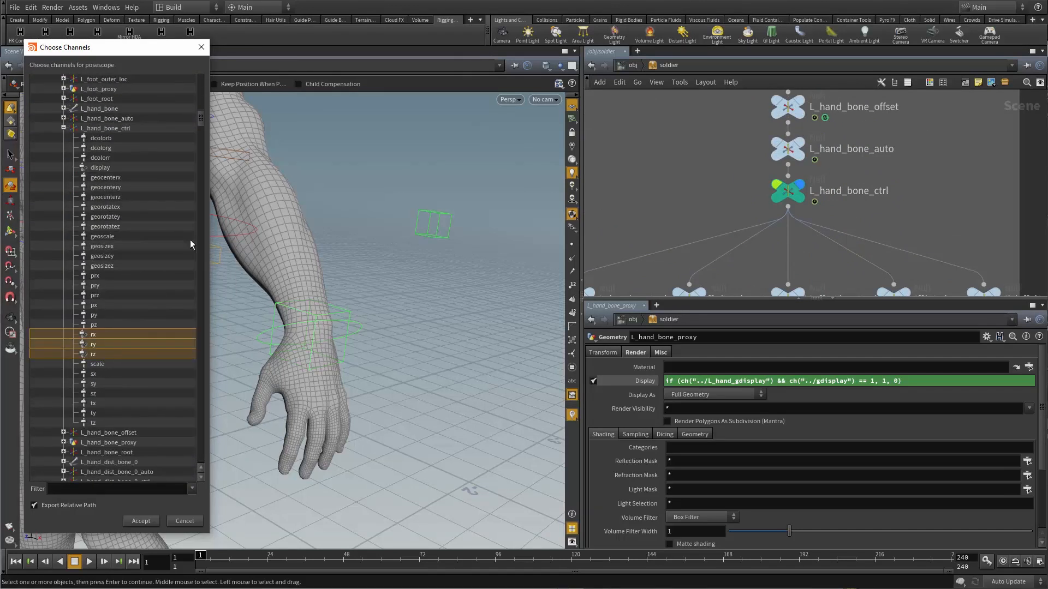
# Add tx, ty and tz of L_arm_bone_goal_ctrl to the selected hand rotation channels and accept them for posescope.
pyautogui.moveTo(202, 117)
pyautogui.mouseDown()
pyautogui.moveTo(202, 87)
pyautogui.moveTo(195, 98)
pyautogui.mouseUp()
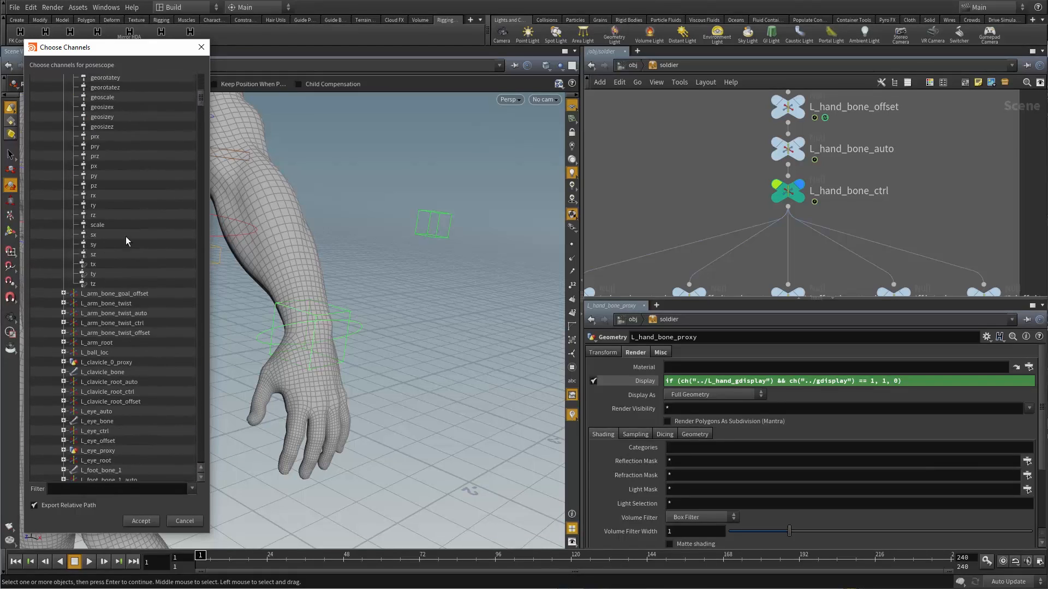
pyautogui.moveTo(105, 265); pyautogui.dragTo(106, 282)
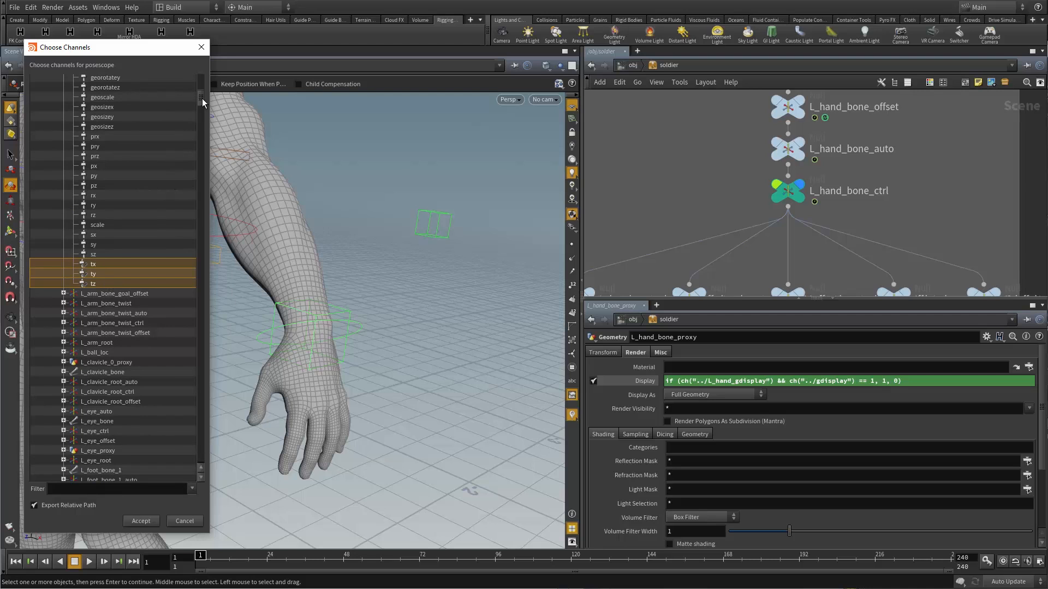
pyautogui.moveTo(202, 98)
pyautogui.mouseDown()
pyautogui.moveTo(202, 130)
pyautogui.moveTo(203, 119)
pyautogui.mouseUp()
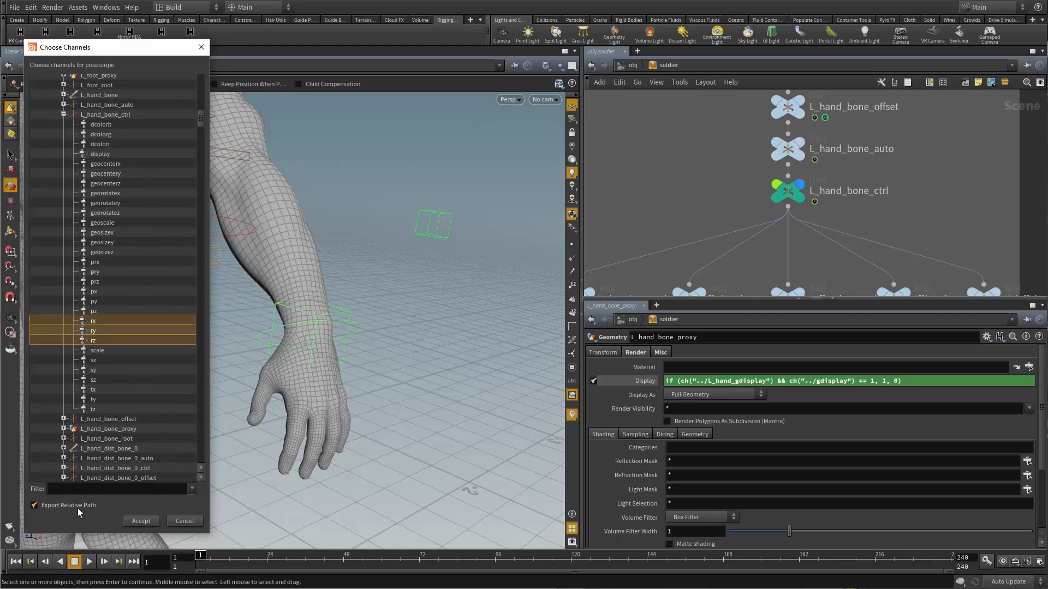
pyautogui.click(142, 521)
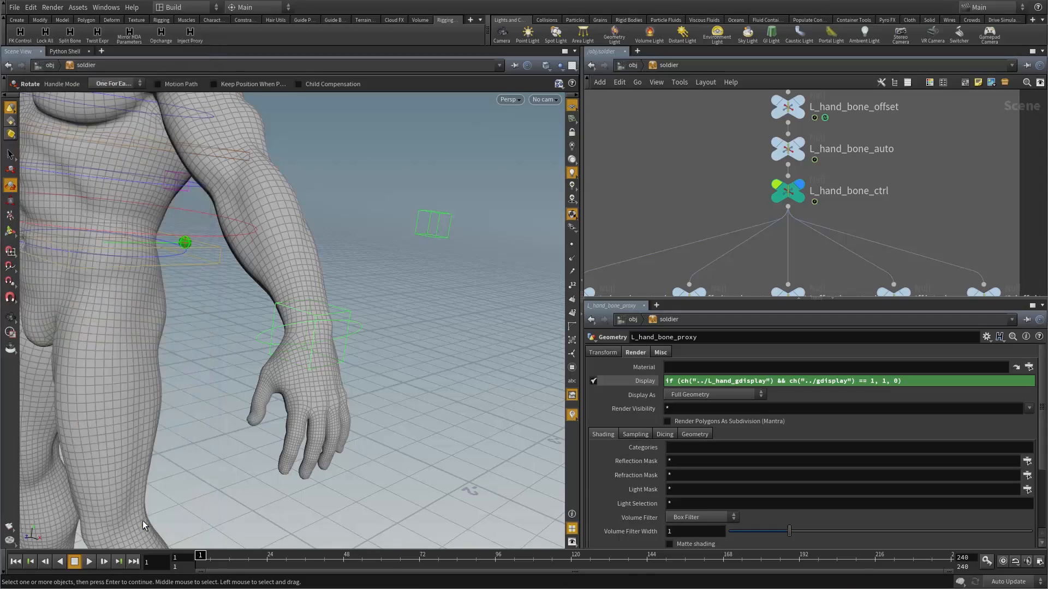
# Locate L_hand_bone_proxy in the soldier network and hide the rig's control shapes in the viewport.
pyautogui.scroll(-8, 691, 192)
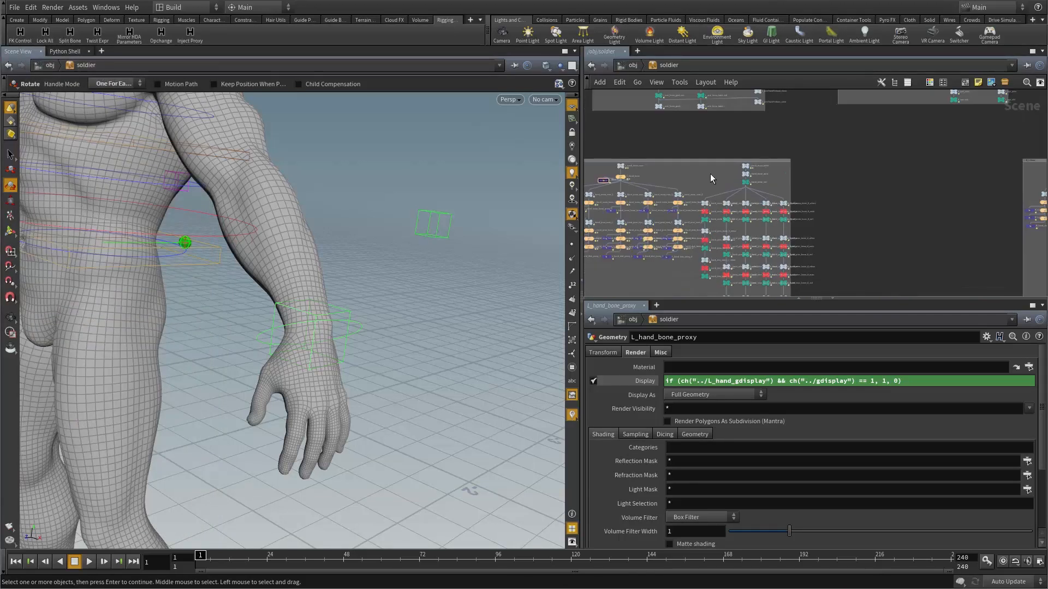
pyautogui.moveTo(629, 178); pyautogui.dragTo(801, 194, button='middle')
pyautogui.scroll(4, 801, 194)
pyautogui.scroll(3, 801, 194)
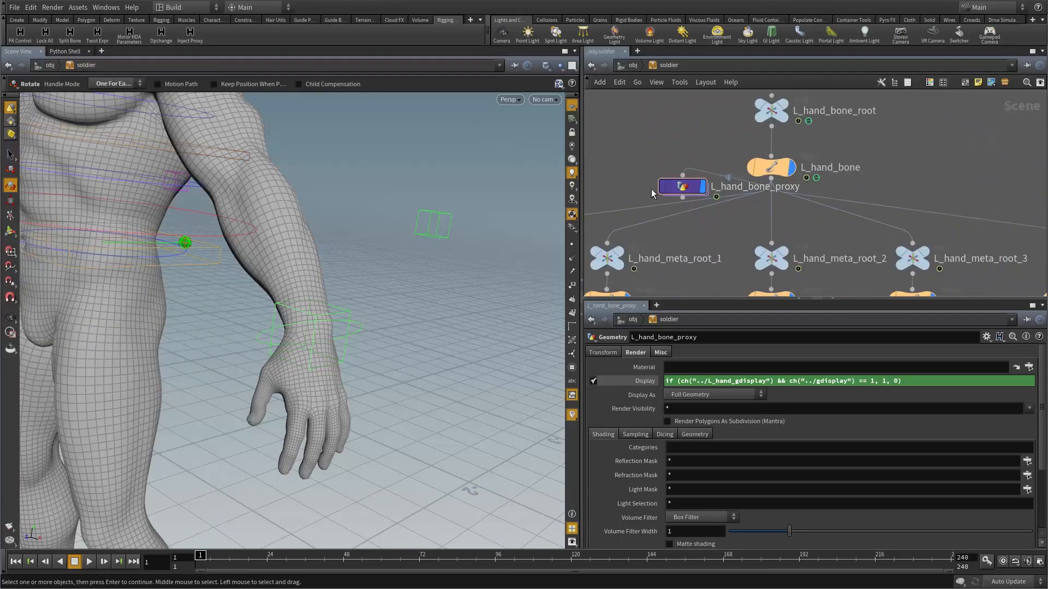
pyautogui.scroll(3, 661, 191)
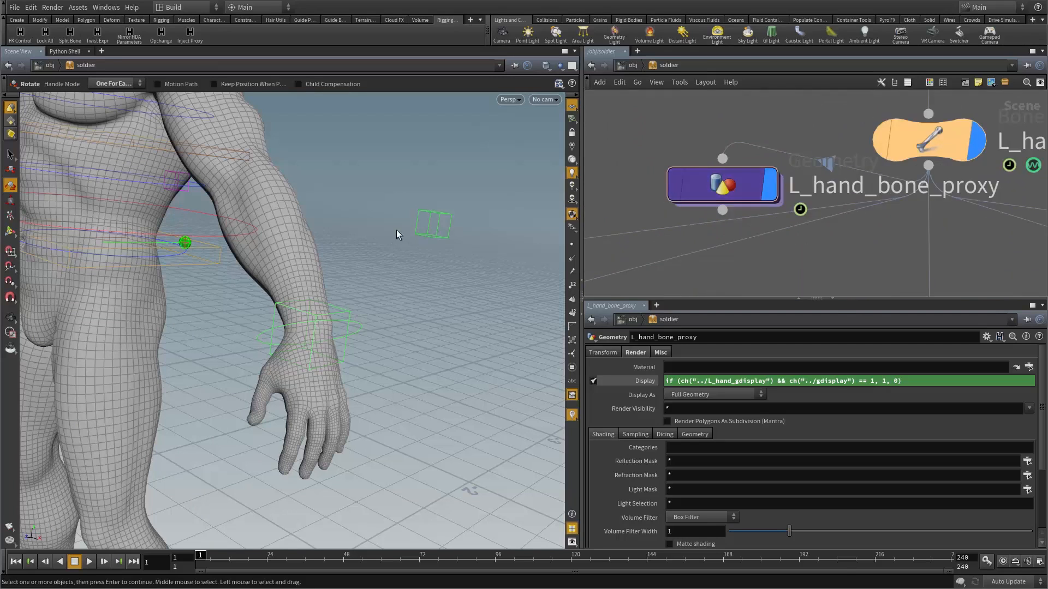
pyautogui.press('Escape')
pyautogui.moveTo(396, 235); pyautogui.dragTo(140, 203, button='right')
pyautogui.moveTo(140, 203); pyautogui.dragTo(129, 185)
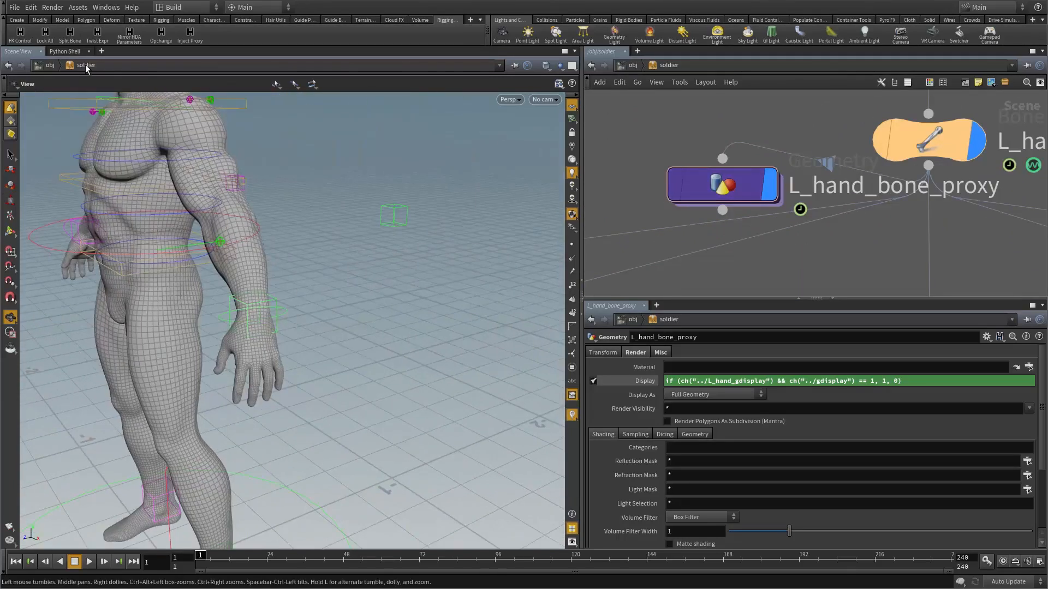
pyautogui.rightClick(86, 68)
pyautogui.moveTo(158, 158)
pyautogui.click(219, 159)
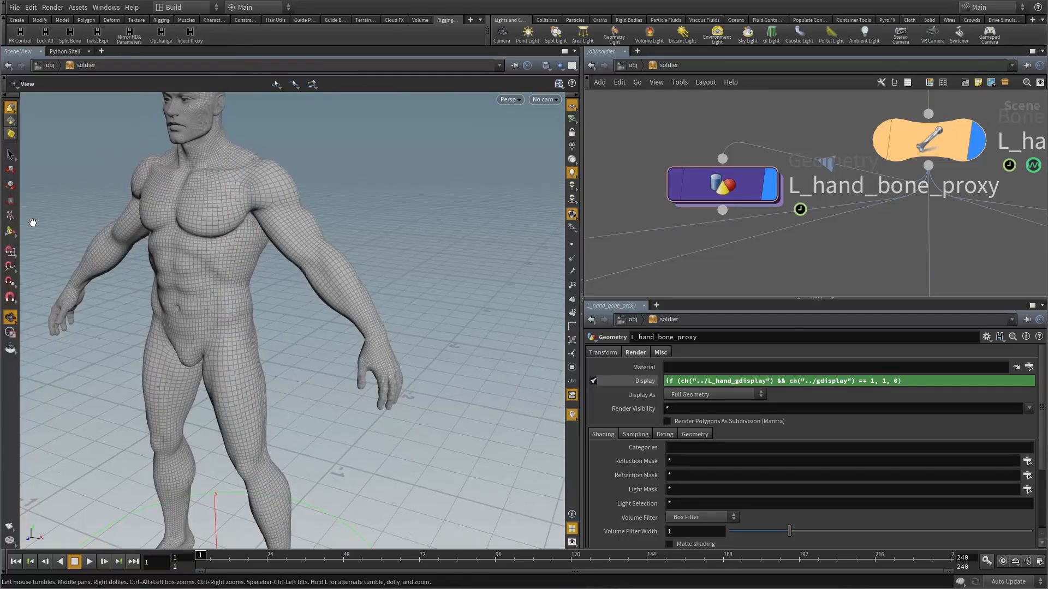
# Activate the Pose tool and pull the soldier's left hand up toward the body so the arm bends.
pyautogui.click(8, 219)
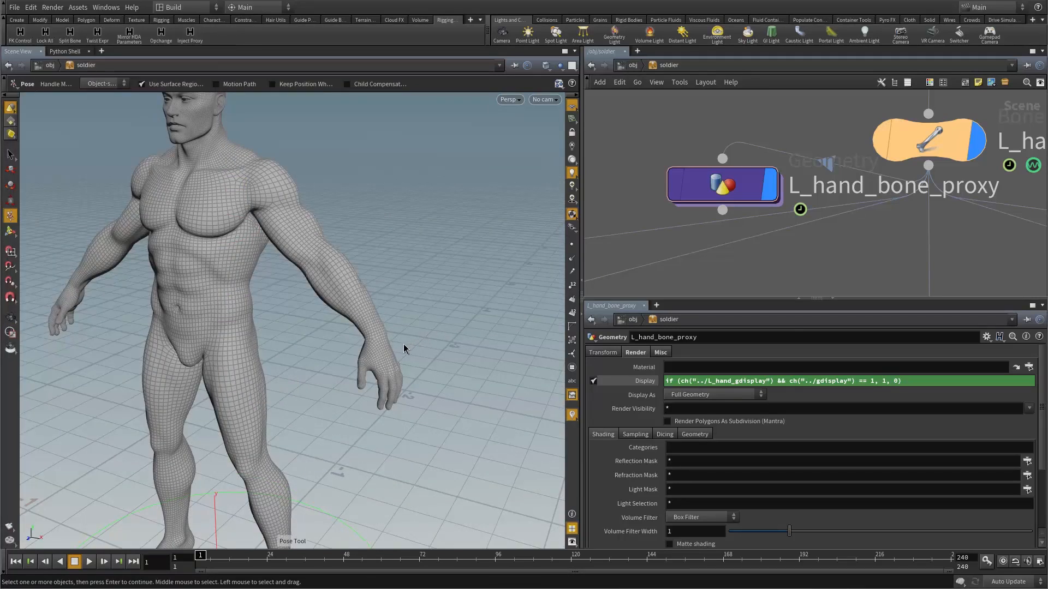
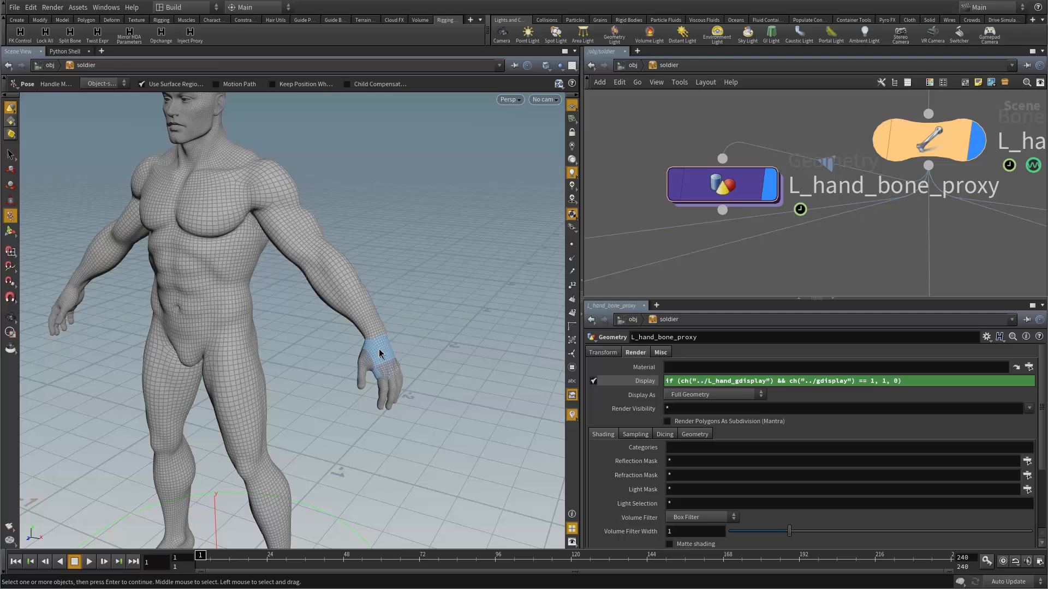
pyautogui.moveTo(380, 347); pyautogui.dragTo(336, 262)
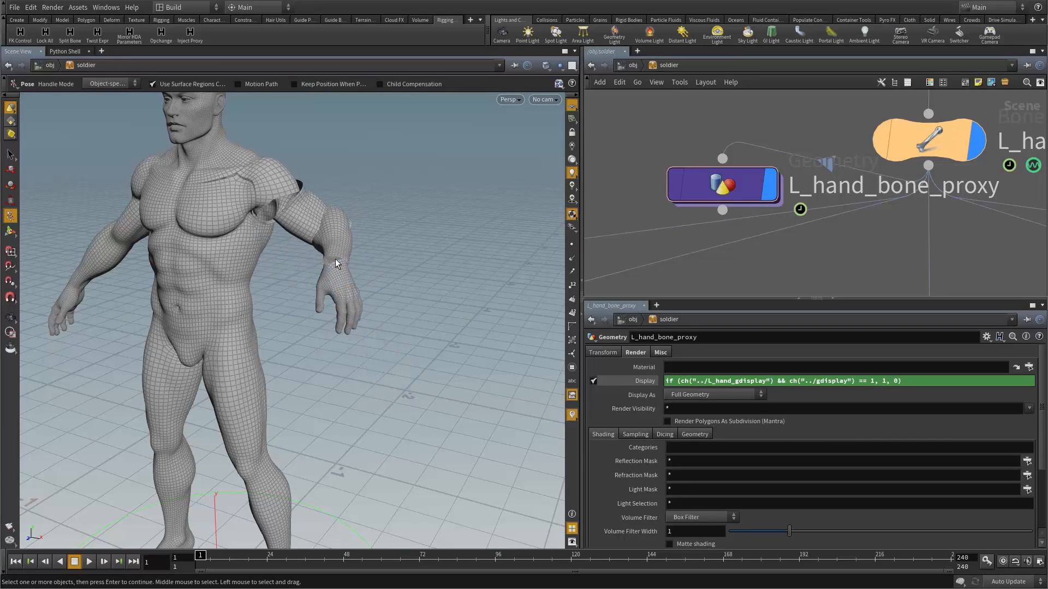
# Examine the full channel list of the posescope node inside L_hand_bone_proxy, and return to the soldier level.
pyautogui.doubleClick(734, 186)
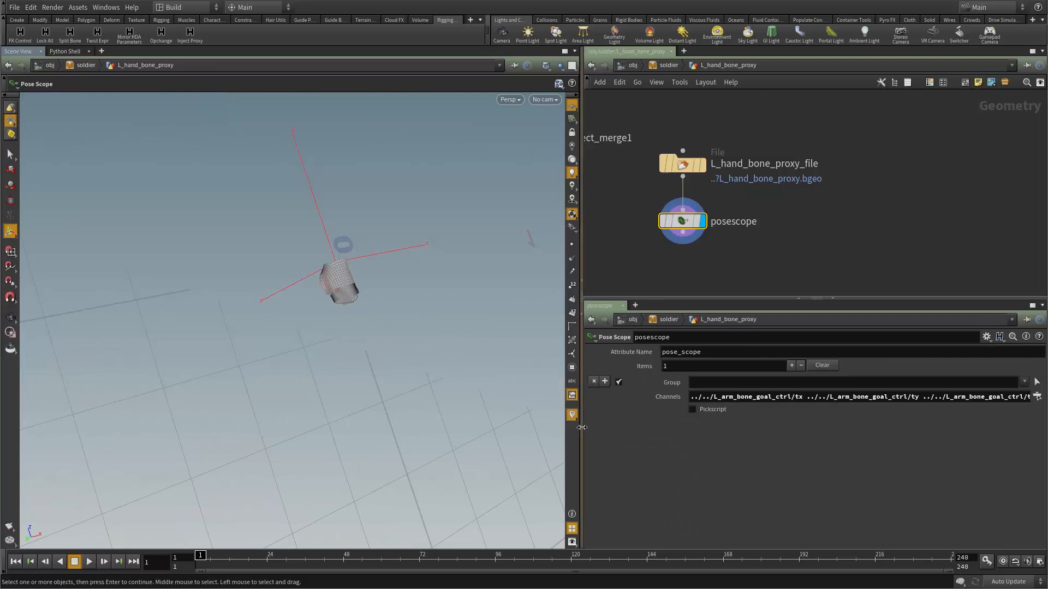
pyautogui.moveTo(581, 428); pyautogui.dragTo(187, 419)
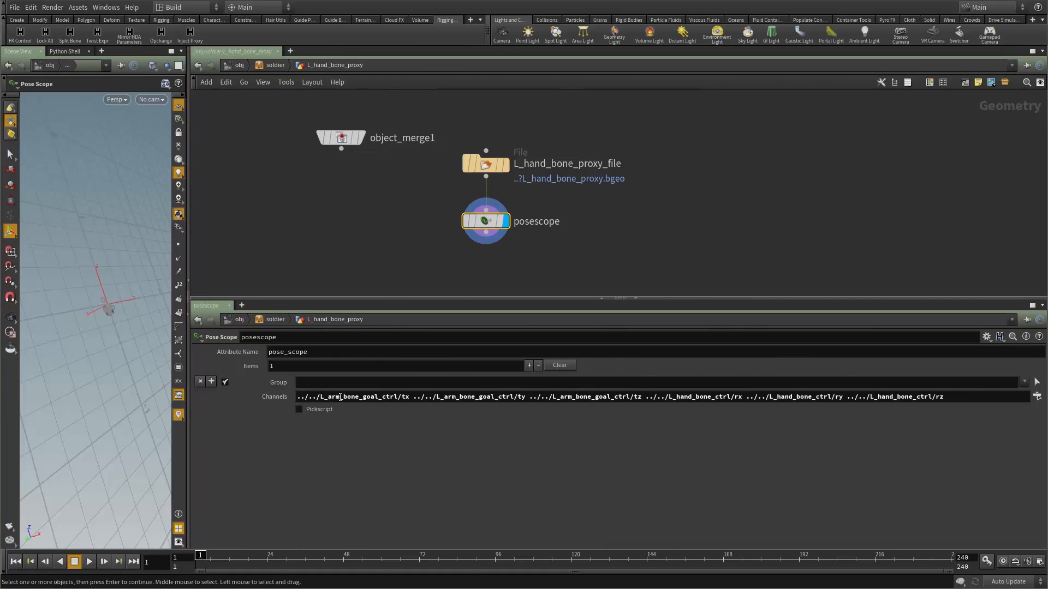
pyautogui.moveTo(333, 397); pyautogui.dragTo(638, 400)
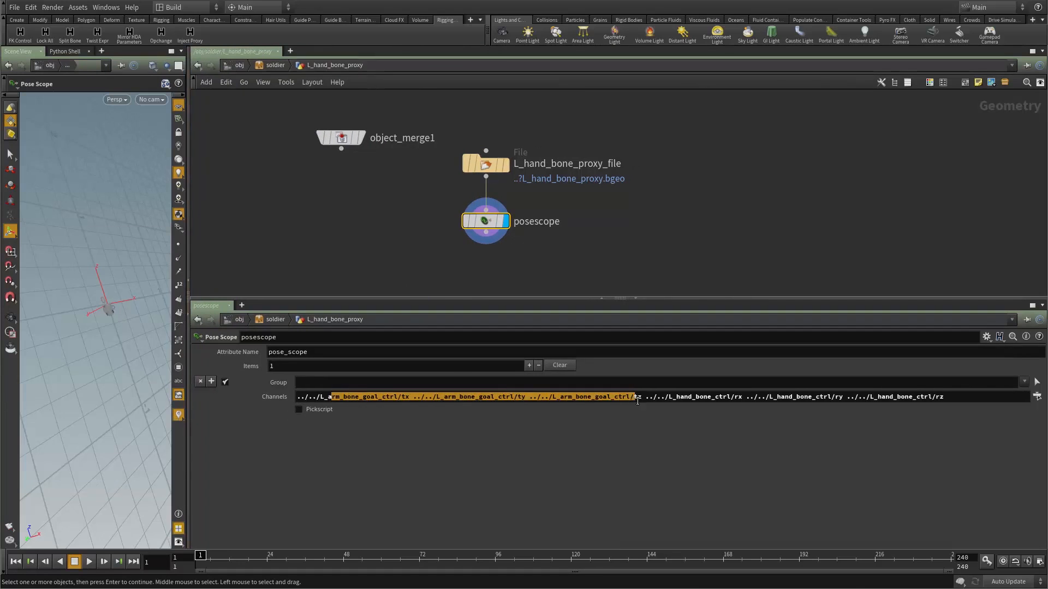
pyautogui.moveTo(722, 397); pyautogui.dragTo(944, 401)
pyautogui.click(811, 253)
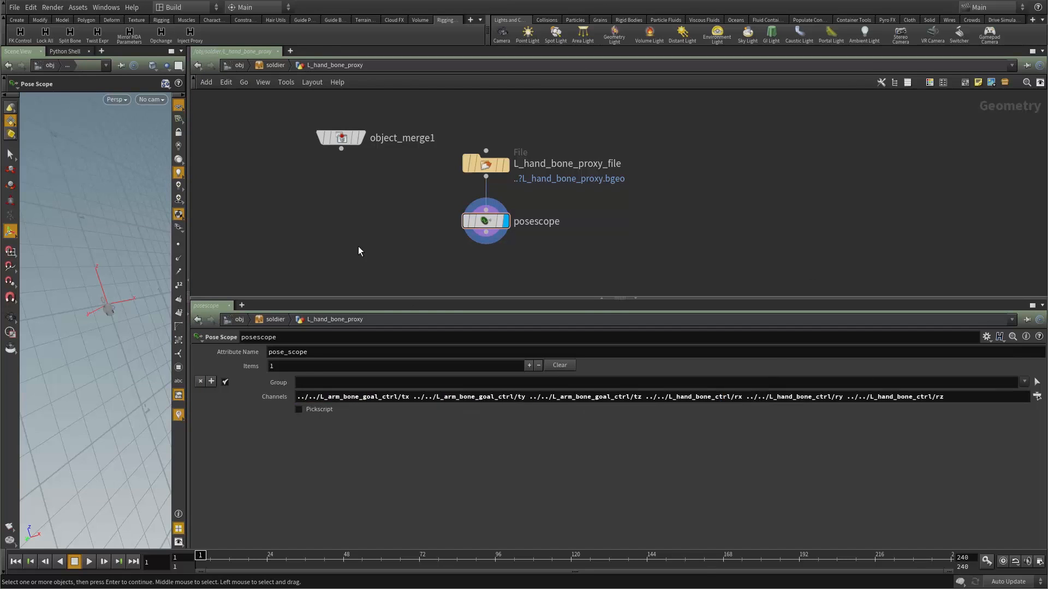
pyautogui.moveTo(188, 276); pyautogui.dragTo(614, 256)
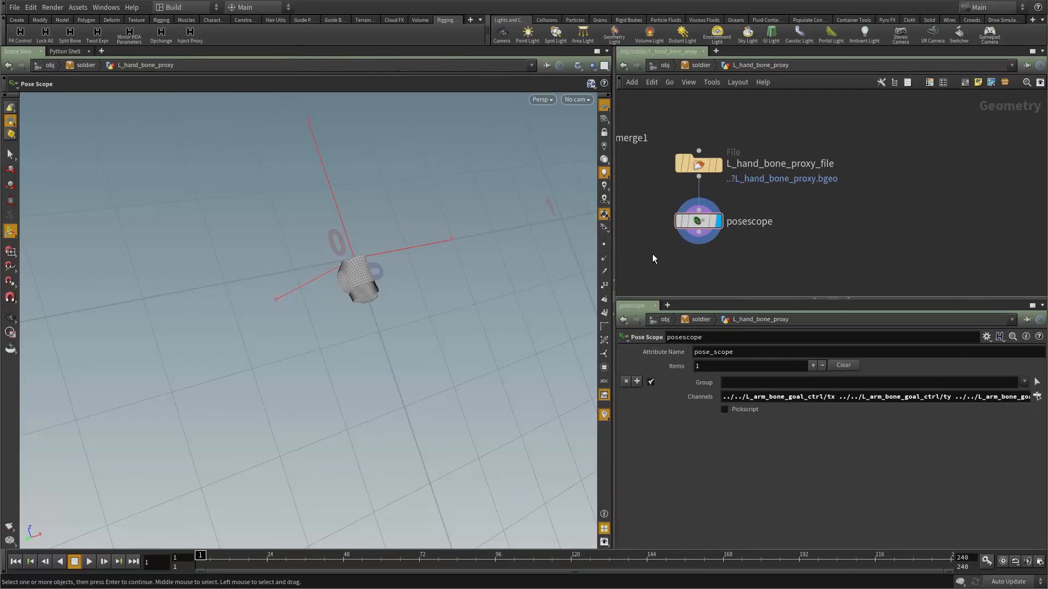
pyautogui.press('u')
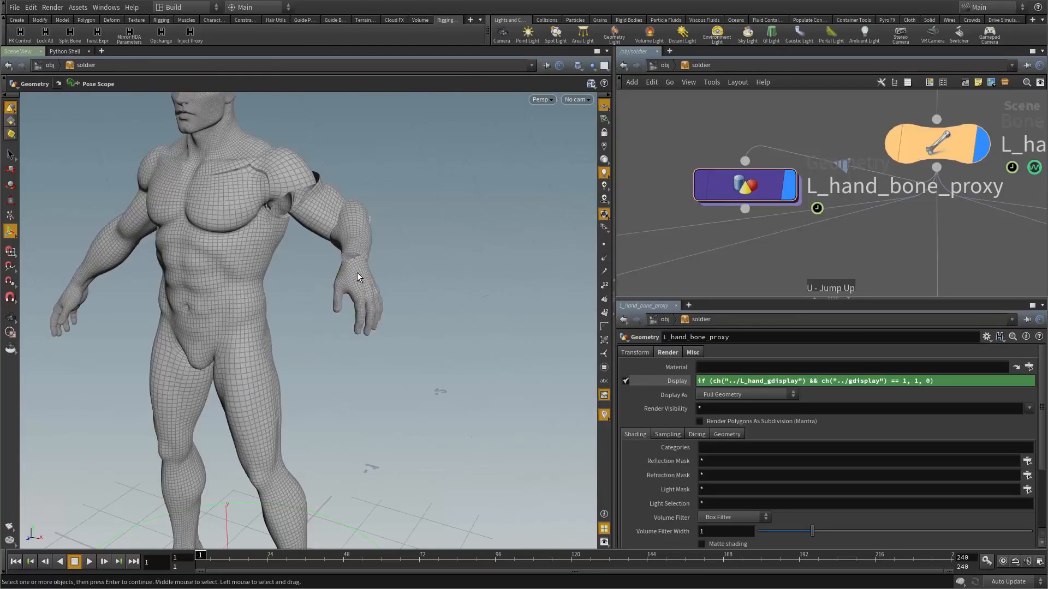
# With the Pose tool, move the left hand slightly, switch its handle to Rotate and turn the hand.
pyautogui.click(11, 216)
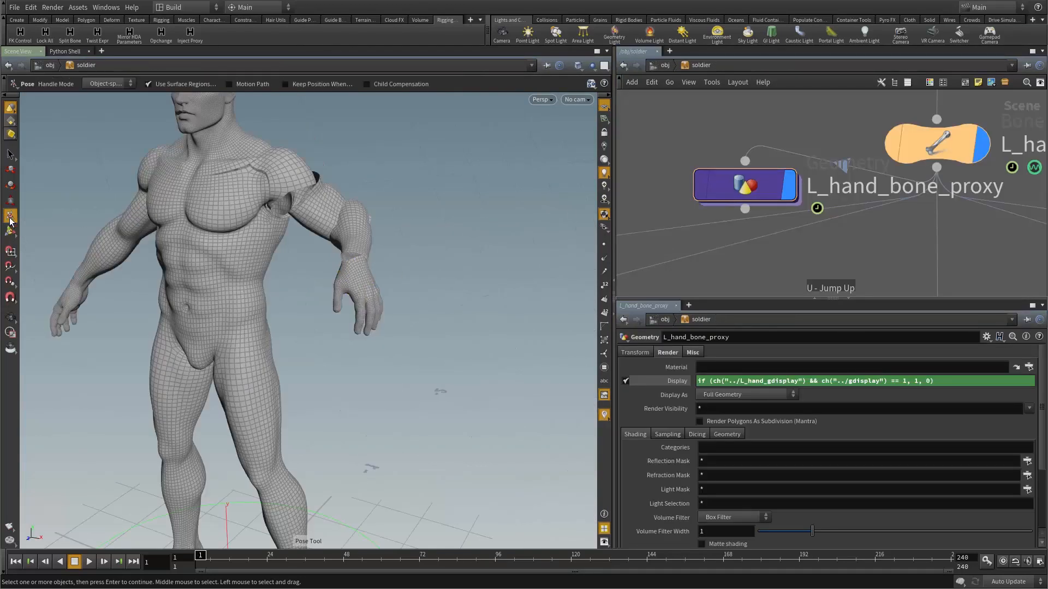
pyautogui.moveTo(375, 261); pyautogui.dragTo(358, 281)
pyautogui.click(357, 278)
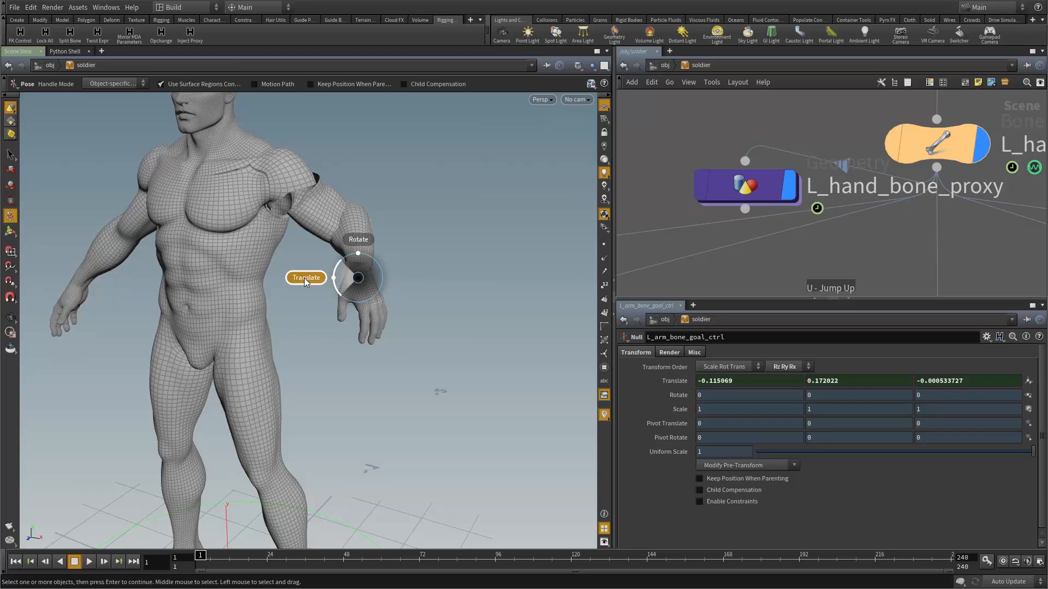
pyautogui.click(358, 240)
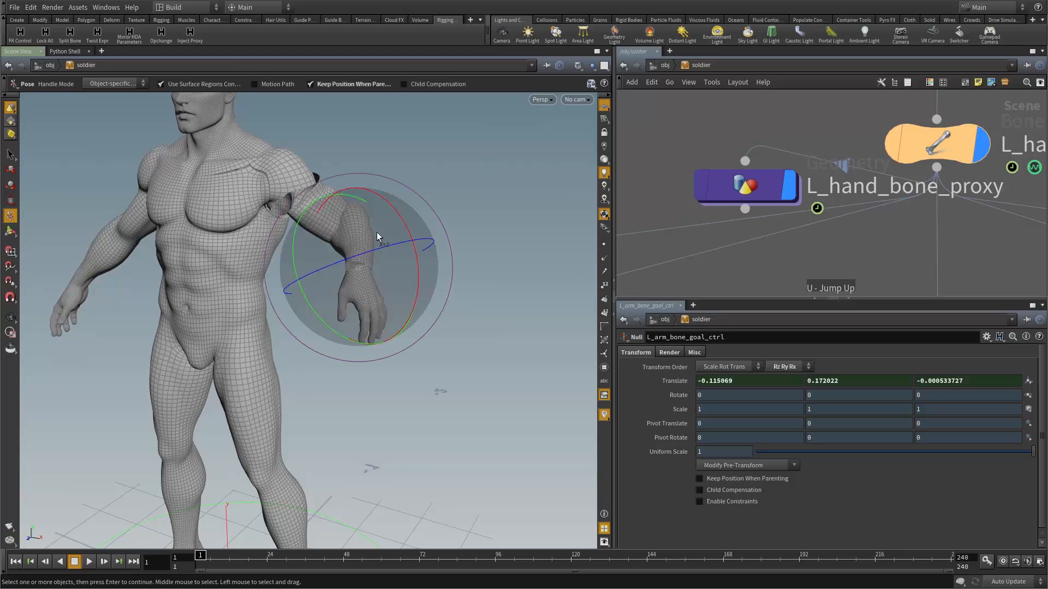
pyautogui.moveTo(392, 284); pyautogui.dragTo(340, 260)
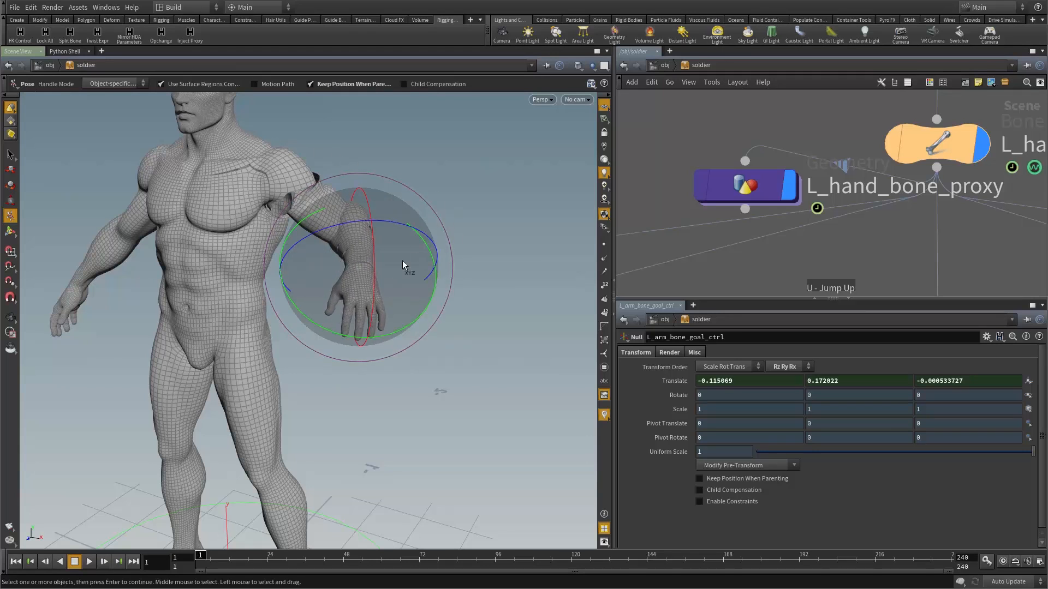
pyautogui.click(525, 180)
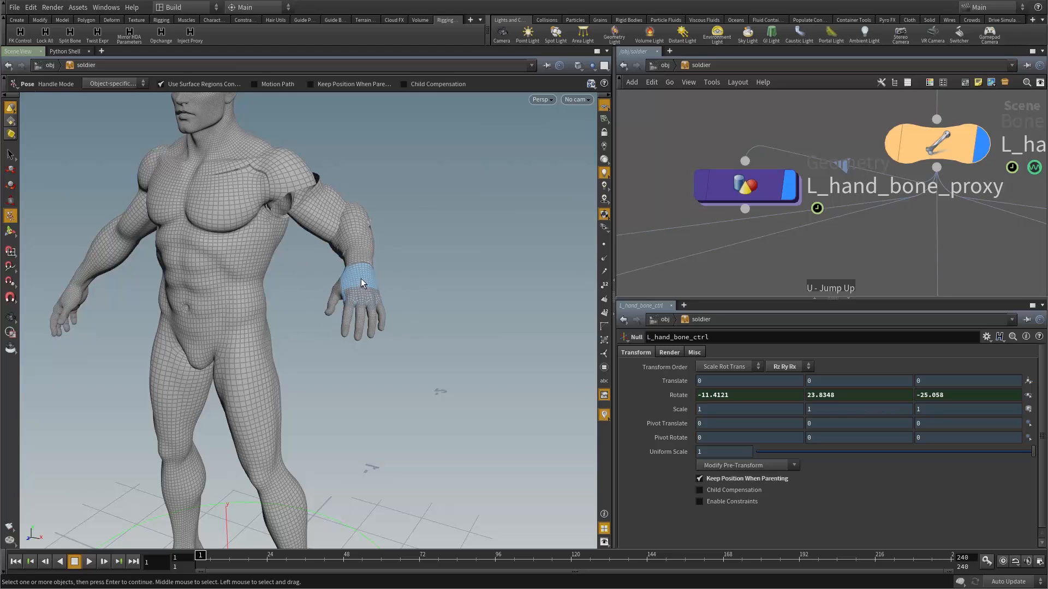
# Rotate the left hand directly on its proxy to about -16.1, 9.0, -8.2 on L_hand_bone_ctrl.
pyautogui.moveTo(361, 278); pyautogui.dragTo(277, 238)
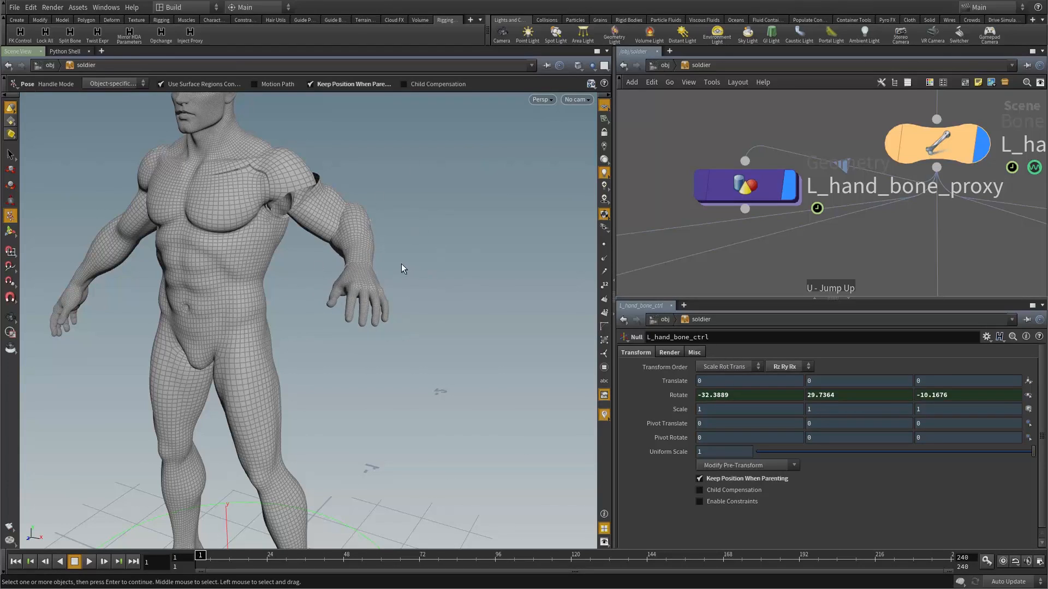
pyautogui.moveTo(357, 284); pyautogui.dragTo(386, 294)
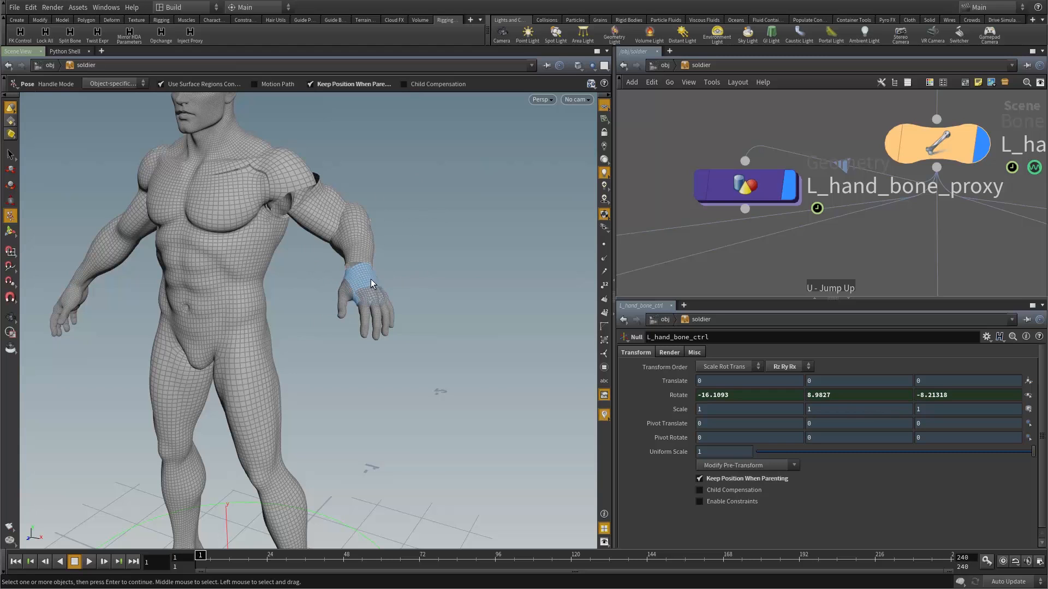
# Switch the left hand's handle to Translate and move the hand outward, away from the body.
pyautogui.click(366, 276)
pyautogui.click(319, 279)
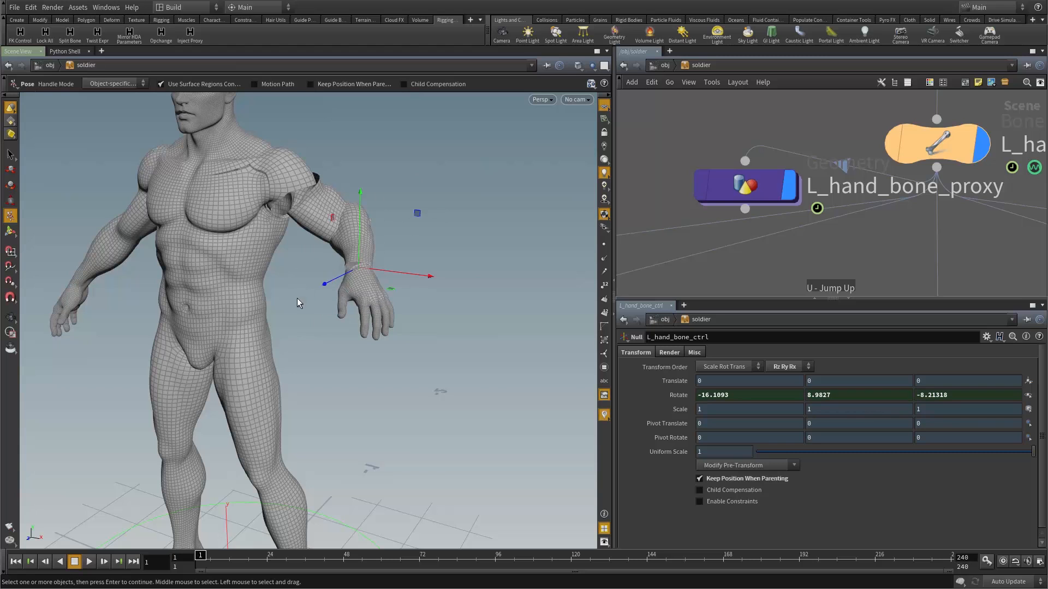
pyautogui.moveTo(365, 275); pyautogui.dragTo(421, 289)
# Rotate the left hand to about -31.1, 31.4, -15.6 on L_hand_bone_ctrl, and switch its handle back to Translate.
pyautogui.click(423, 289)
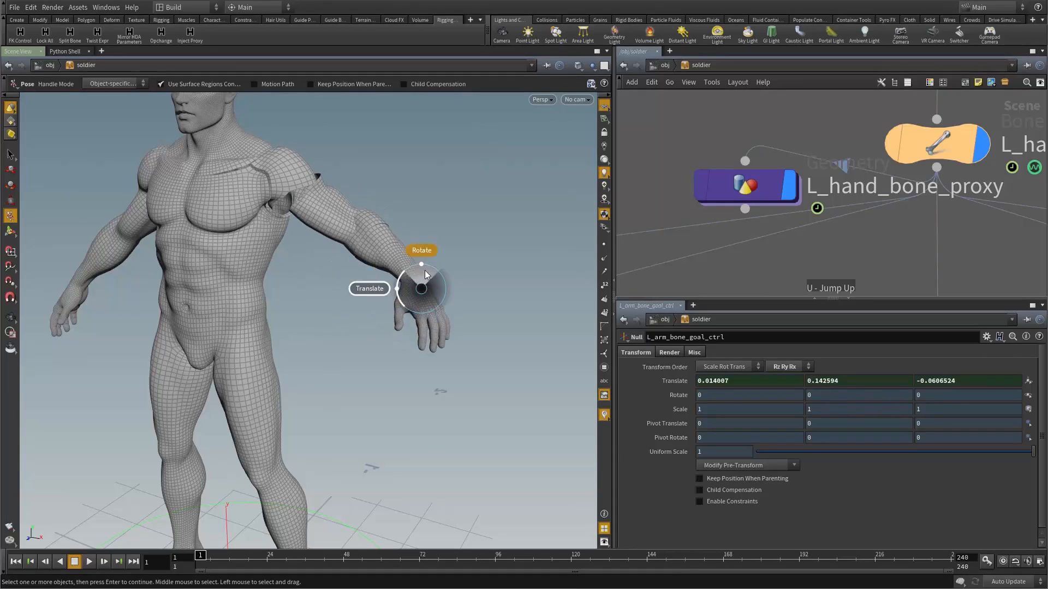
pyautogui.click(427, 261)
pyautogui.moveTo(486, 287); pyautogui.dragTo(379, 263)
pyautogui.click(414, 286)
pyautogui.click(361, 288)
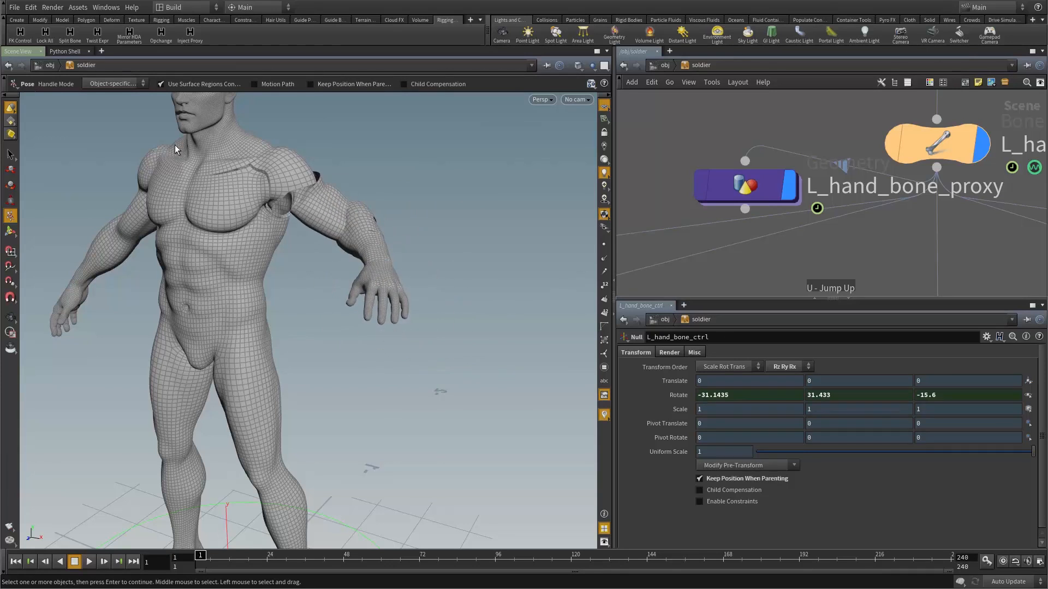
# Translate the left hand up and outward, bringing L_arm_bone_goal_ctrl to about -0.102, 0.271, 0.089.
pyautogui.press('Escape')
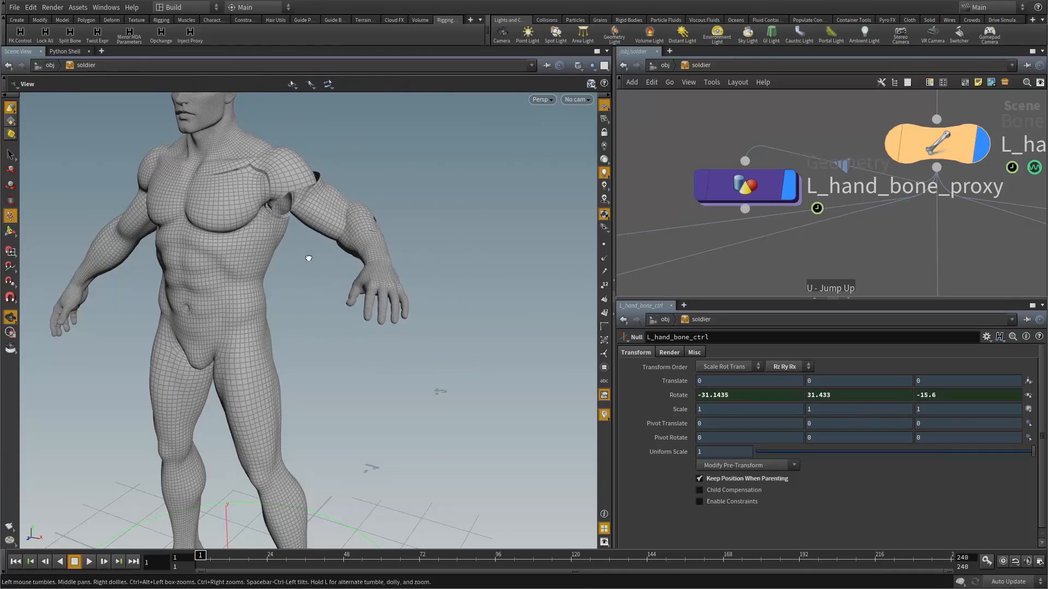
pyautogui.moveTo(304, 194); pyautogui.dragTo(391, 284)
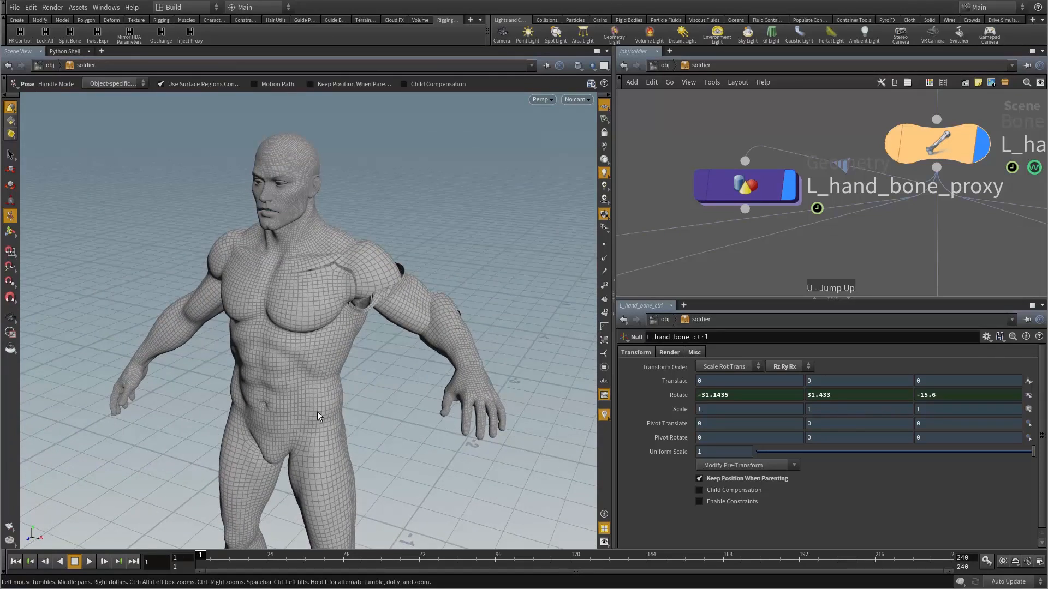
pyautogui.keyDown('alt'); pyautogui.moveTo(318, 416); pyautogui.dragTo(299, 238); pyautogui.keyUp('alt')
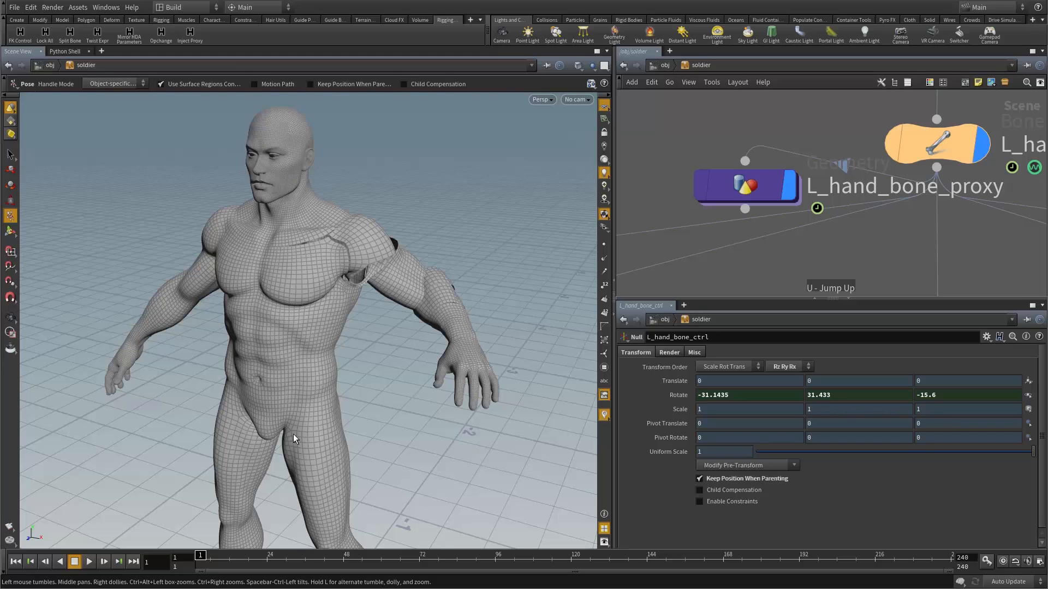
pyautogui.moveTo(336, 361); pyautogui.dragTo(411, 319)
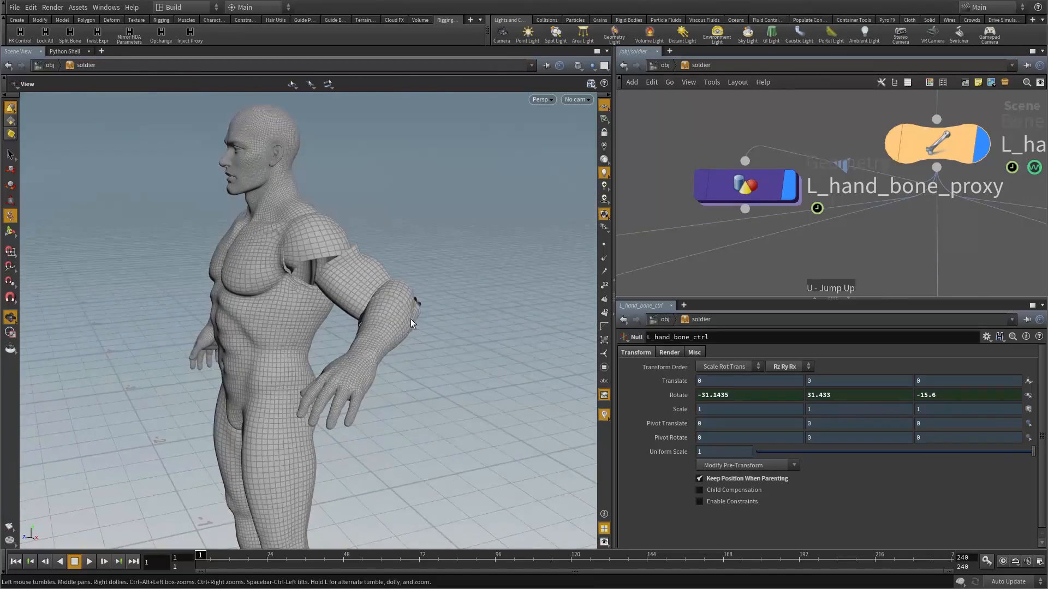
pyautogui.moveTo(360, 372); pyautogui.dragTo(339, 383)
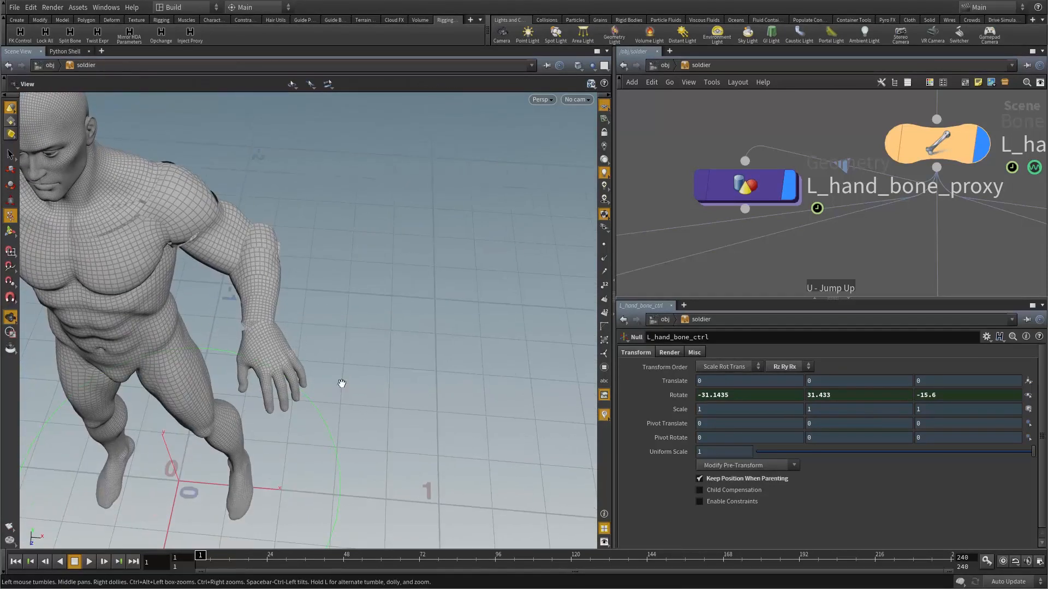
pyautogui.click(264, 336)
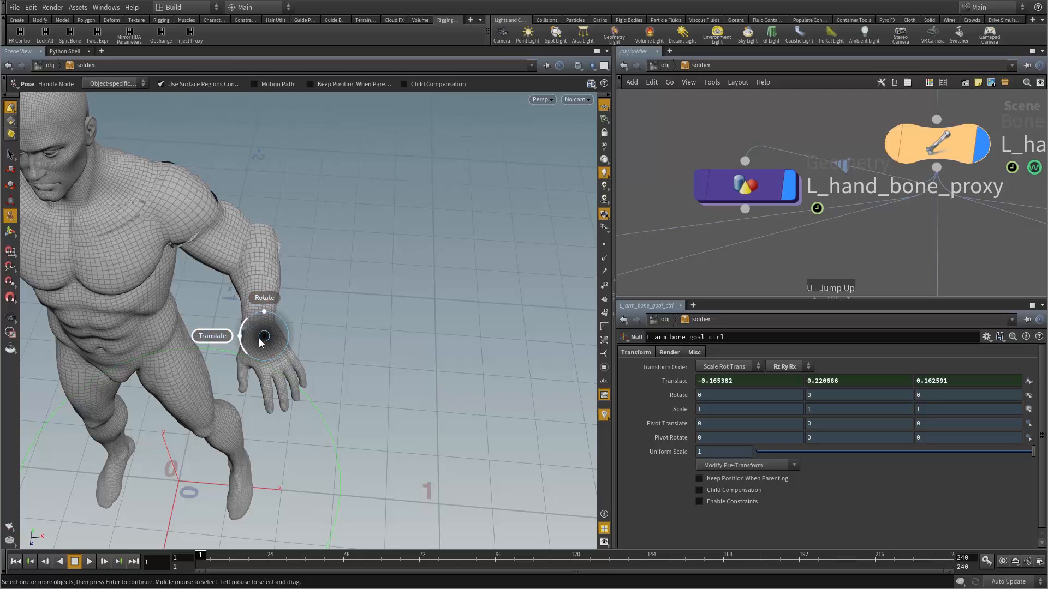
pyautogui.click(221, 341)
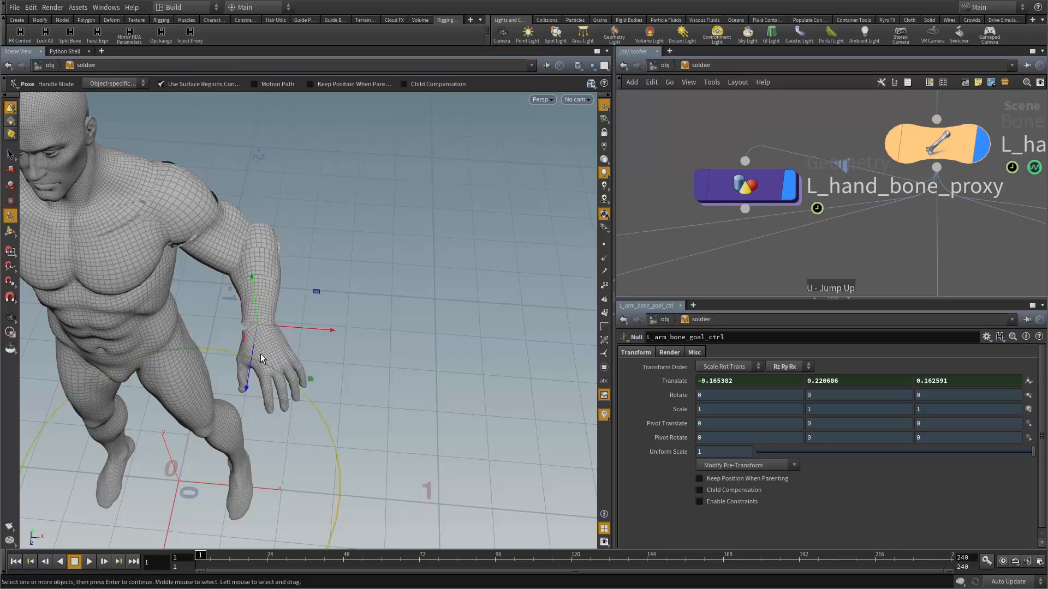
pyautogui.moveTo(261, 335); pyautogui.dragTo(298, 250)
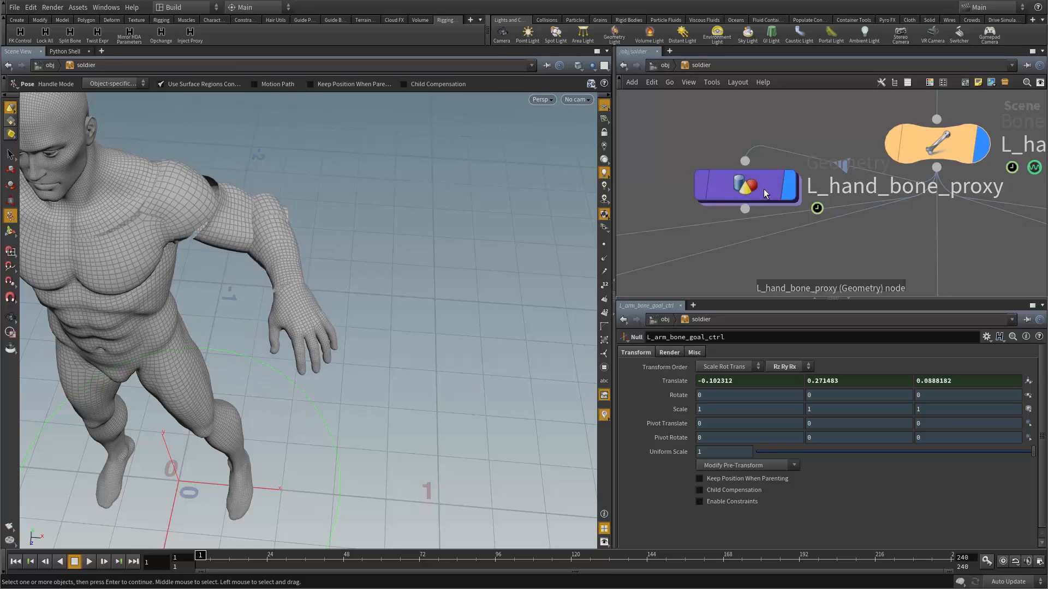
# Reopen L_hand_bone_proxy, dismiss the channel chooser and frame the hand proxy geometry for inspection.
pyautogui.doubleClick(764, 188)
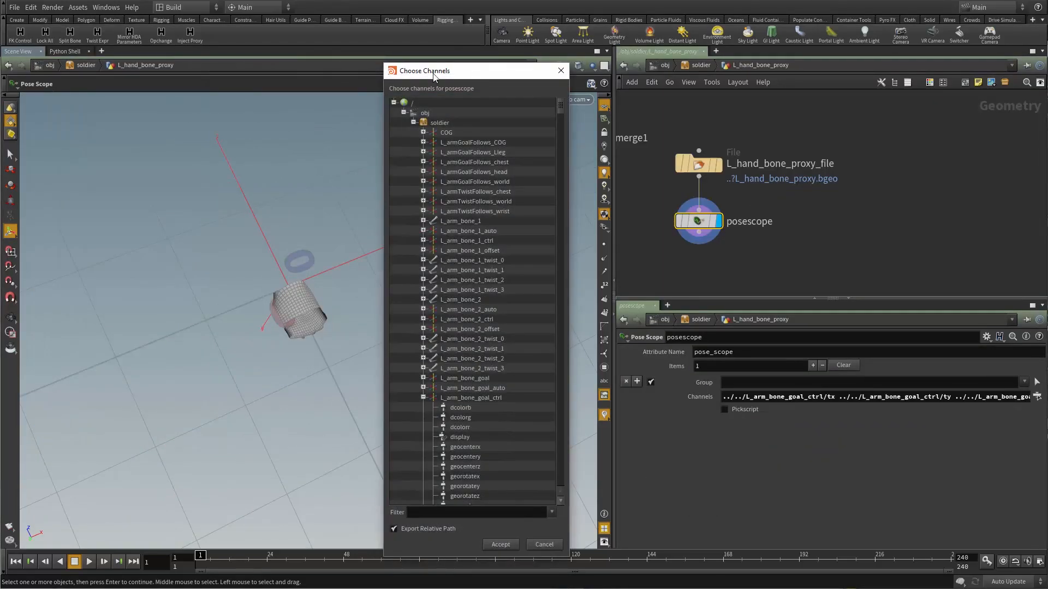
pyautogui.click(560, 70)
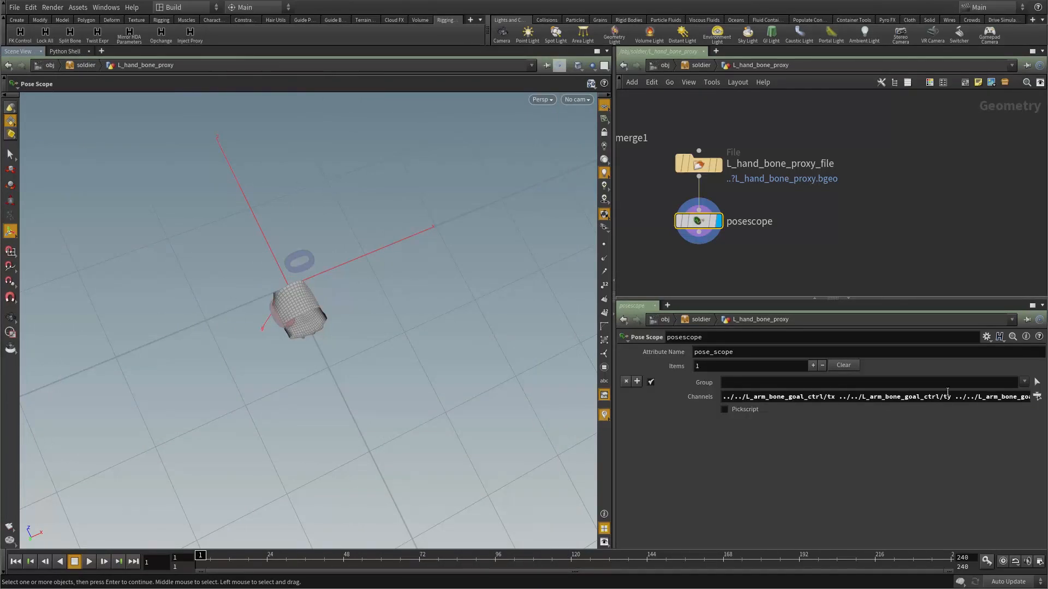
pyautogui.press('Escape')
pyautogui.press('g')
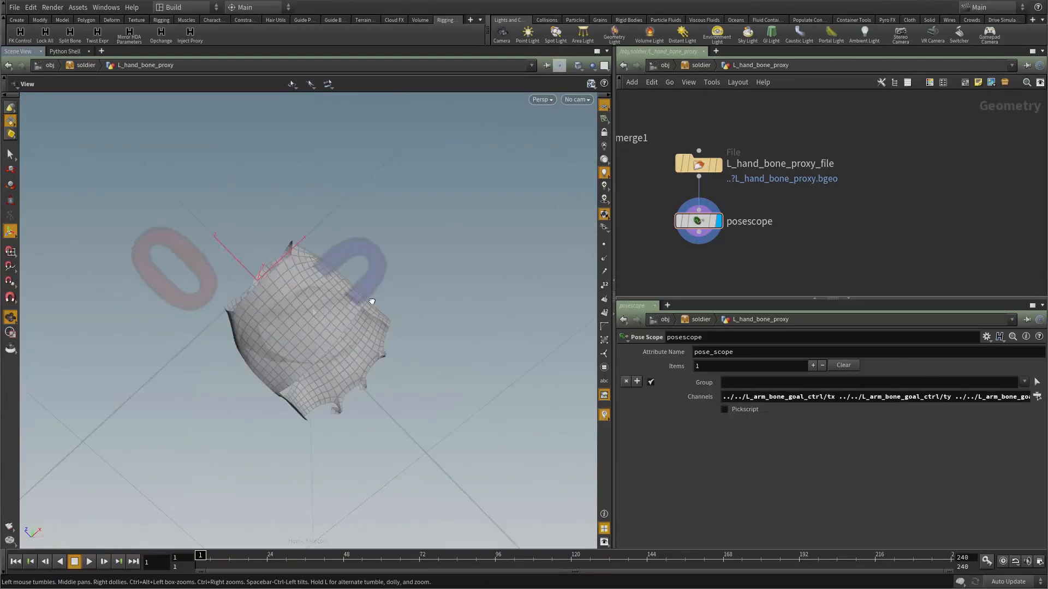
pyautogui.moveTo(371, 301); pyautogui.dragTo(525, 394)
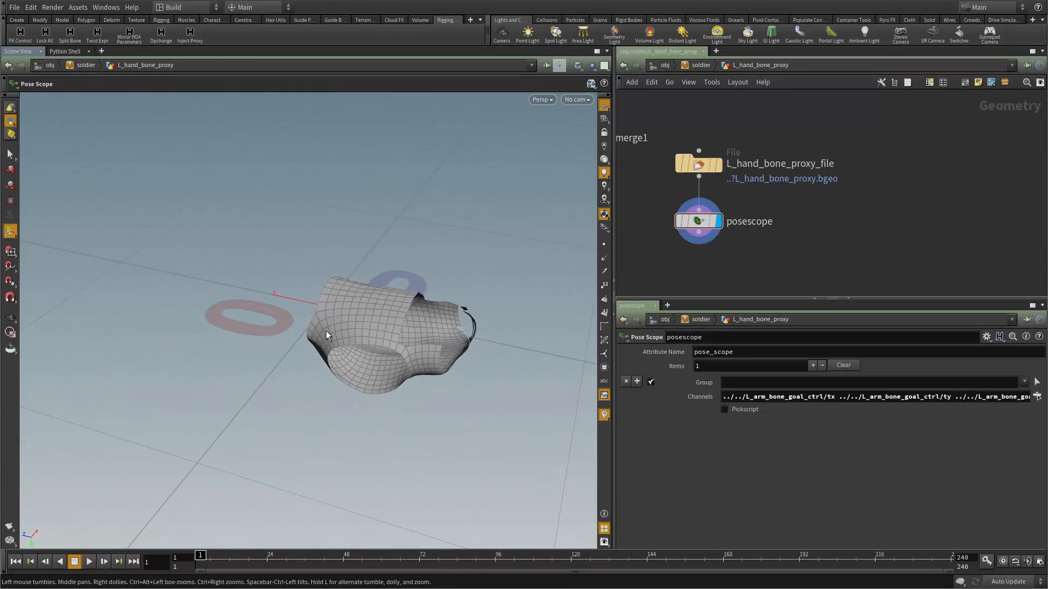
pyautogui.press('Escape')
pyautogui.moveTo(428, 327); pyautogui.dragTo(339, 398)
pyautogui.press('Return')
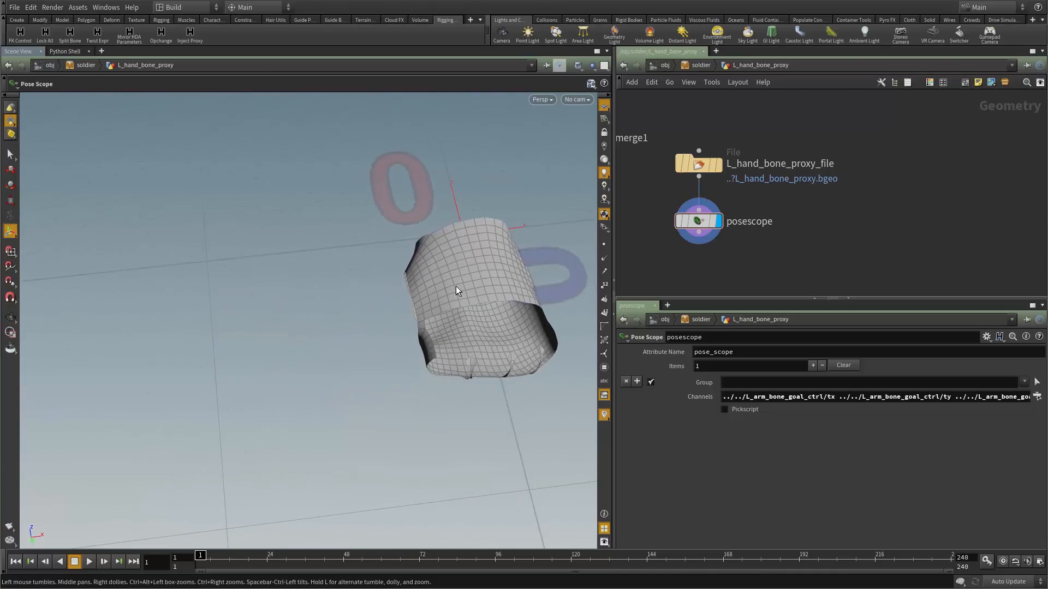
pyautogui.press('Escape')
pyautogui.moveTo(491, 274); pyautogui.dragTo(483, 266)
# Add a Group node fed by L_hand_bone_proxy_file, making room above the Pose Scope node, and display its result.
pyautogui.moveTo(697, 224); pyautogui.dragTo(698, 285)
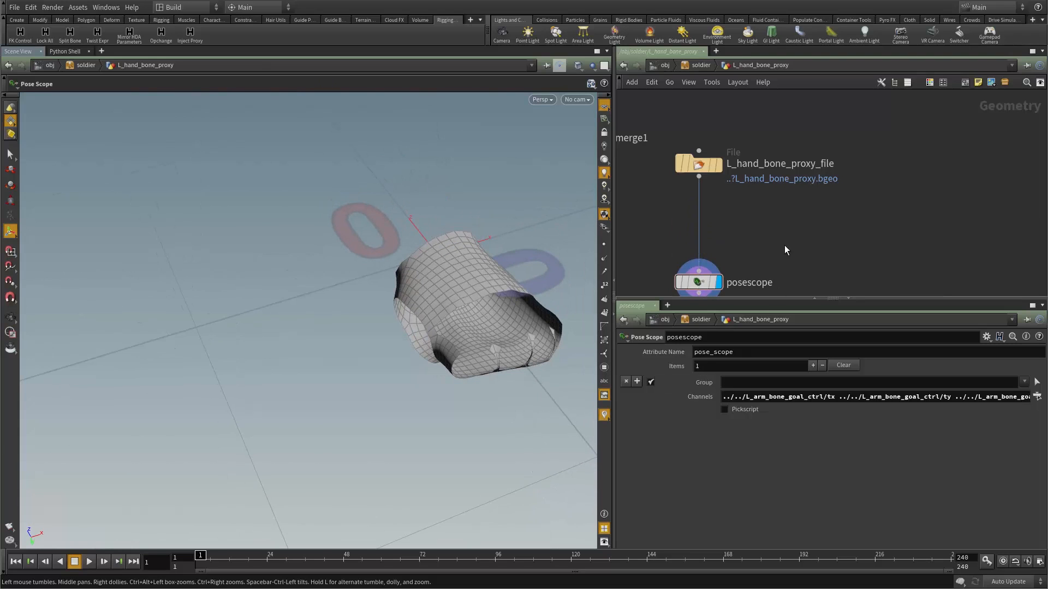
pyautogui.press('Tab')
pyautogui.write('gr')
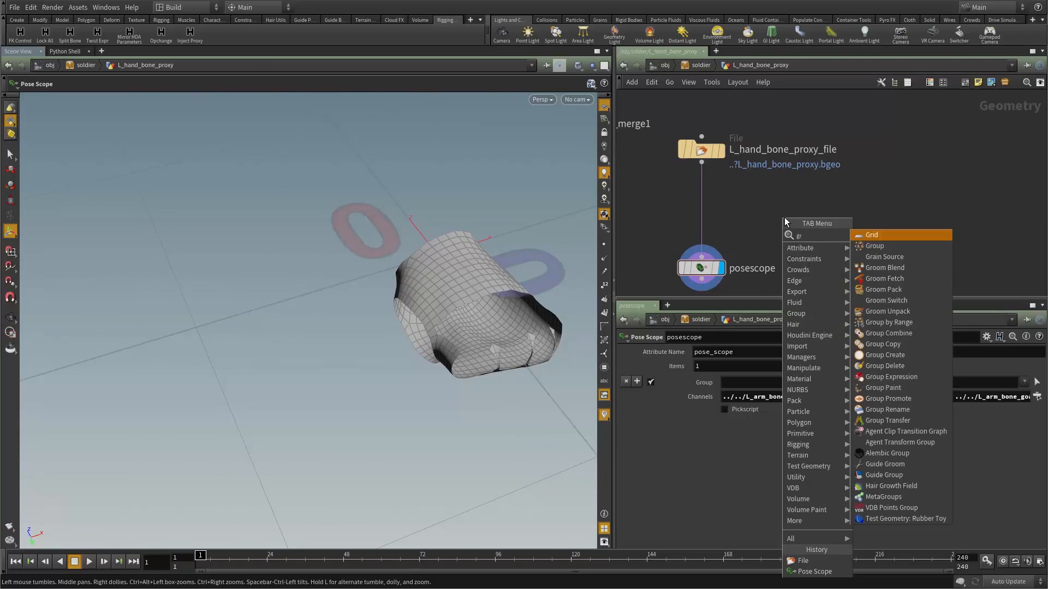
pyautogui.write('o')
pyautogui.click(894, 237)
pyautogui.click(740, 214)
pyautogui.moveTo(702, 162); pyautogui.dragTo(732, 203)
pyautogui.click(759, 214)
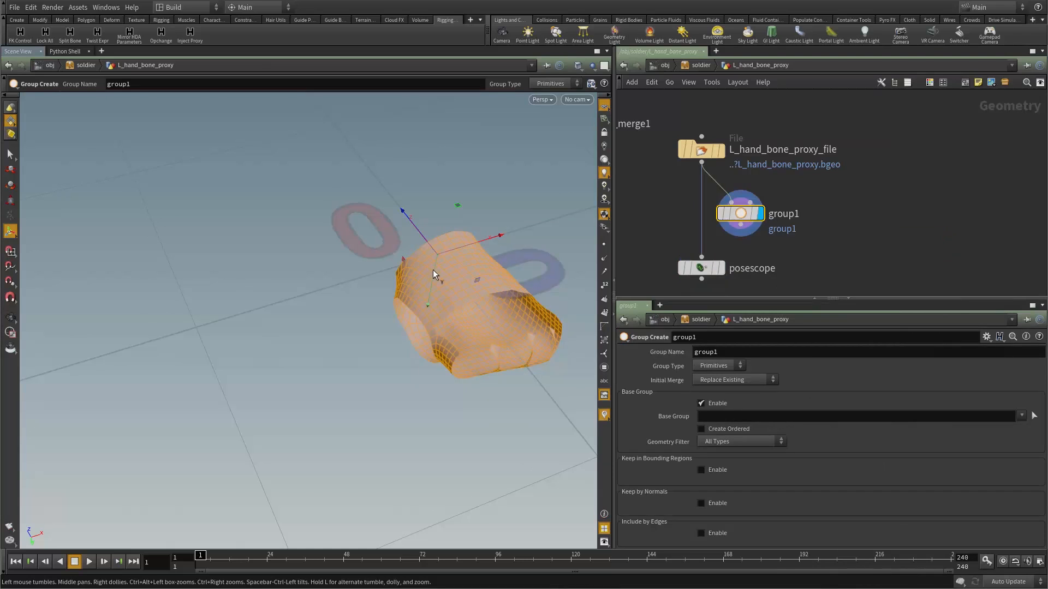
pyautogui.keyDown('alt'); pyautogui.moveTo(436, 273); pyautogui.dragTo(355, 287, button='middle'); pyautogui.keyUp('alt')
pyautogui.keyDown('alt'); pyautogui.moveTo(355, 287); pyautogui.dragTo(317, 285); pyautogui.keyUp('alt')
pyautogui.click(1034, 415)
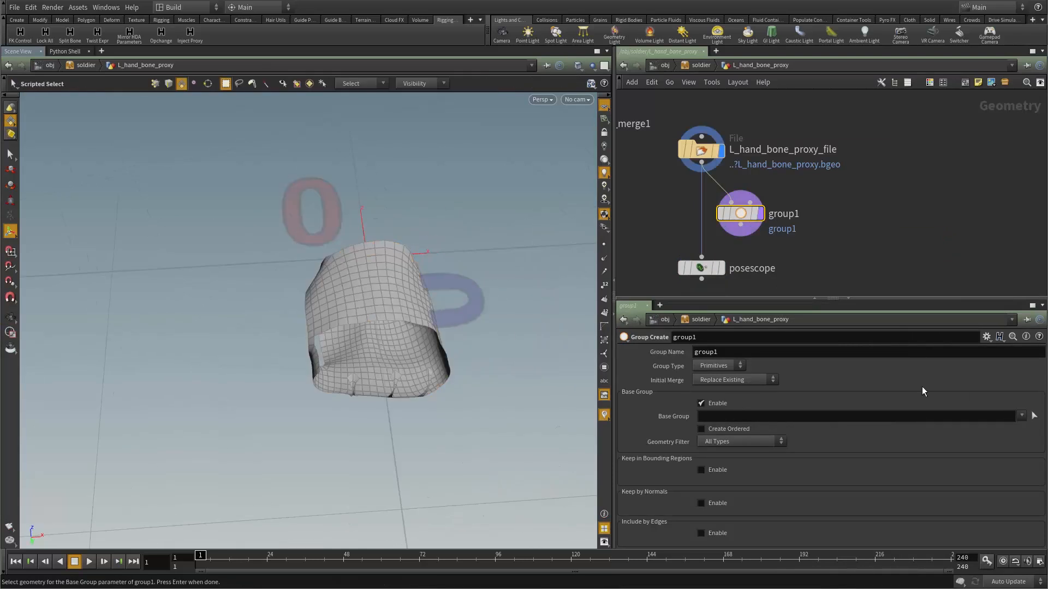
pyautogui.click(393, 296)
pyautogui.rightClick(210, 241)
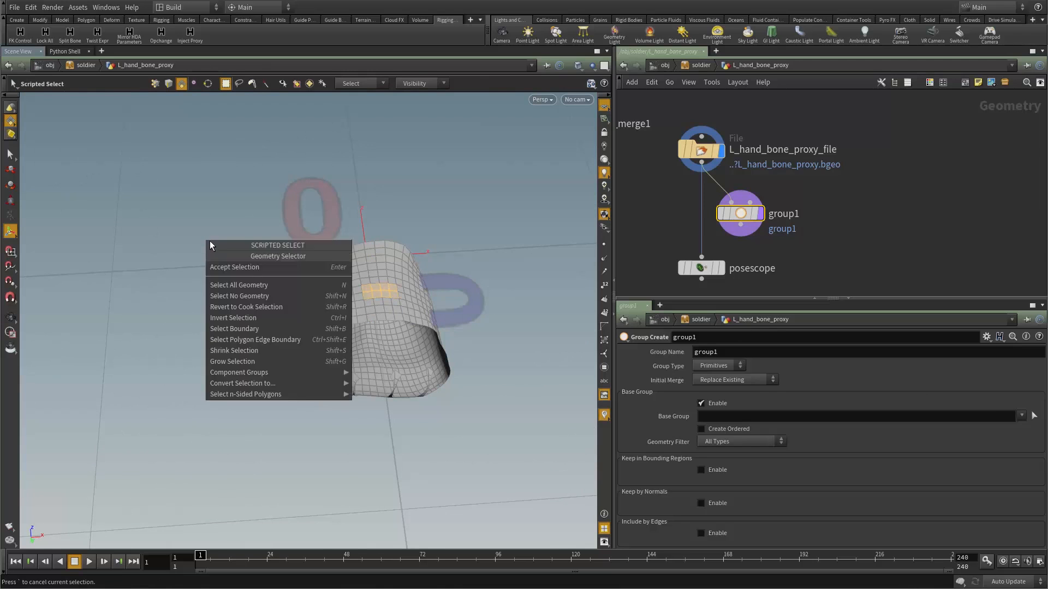
pyautogui.click(224, 267)
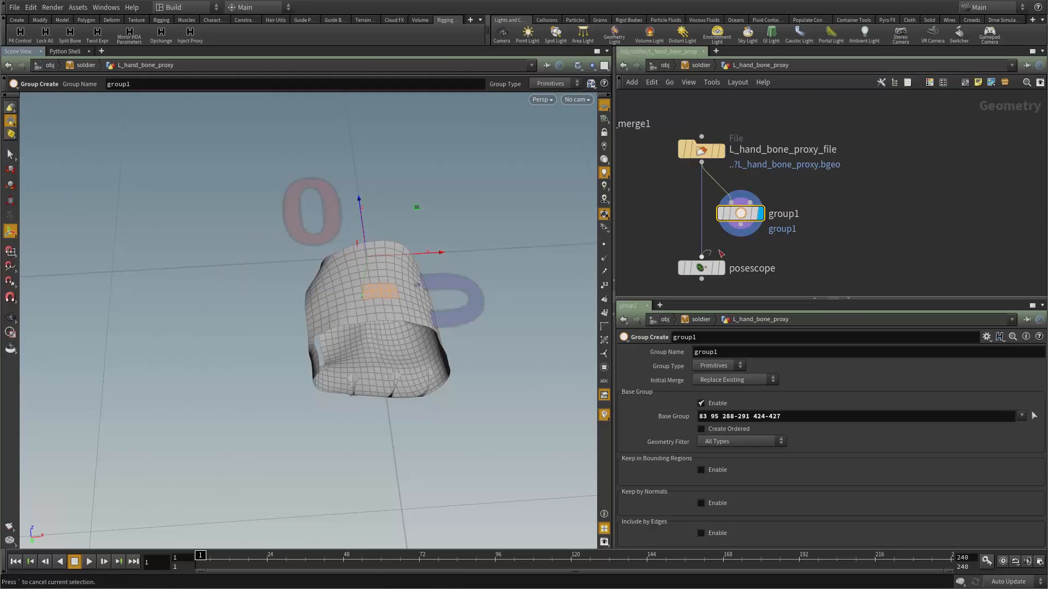
# Rewire the Pose Scope node beneath group1, display it and set its Group to group1.
pyautogui.moveTo(702, 257); pyautogui.dragTo(741, 226)
pyautogui.moveTo(705, 267); pyautogui.dragTo(745, 269)
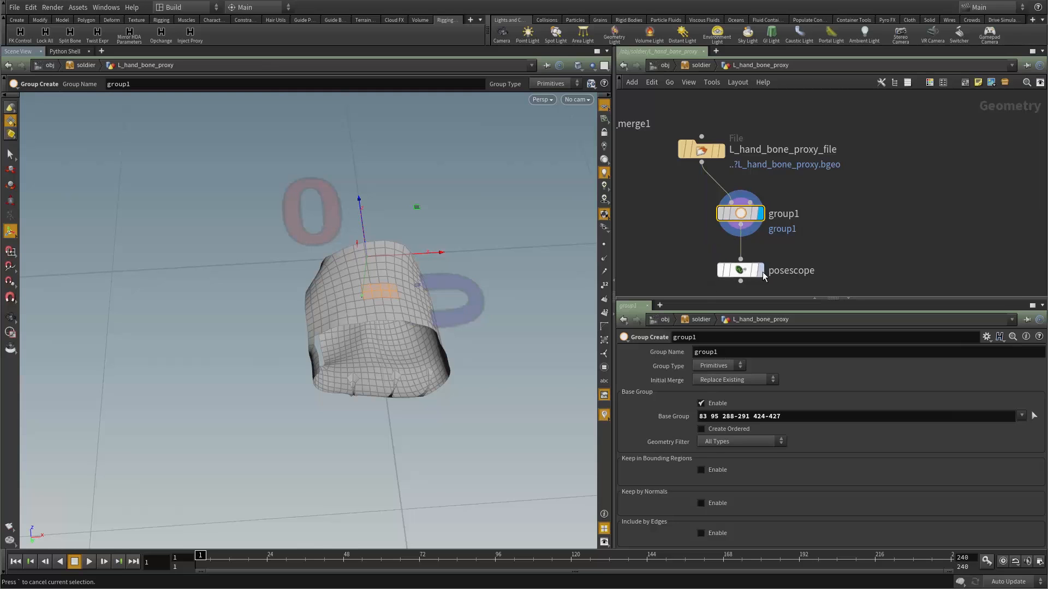
pyautogui.click(762, 272)
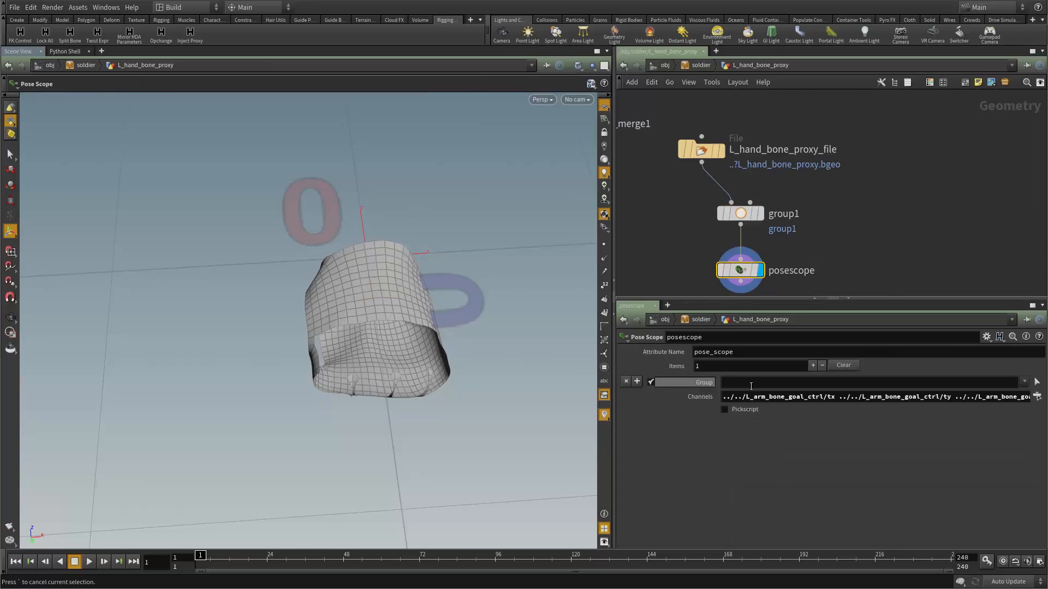
pyautogui.click(1025, 382)
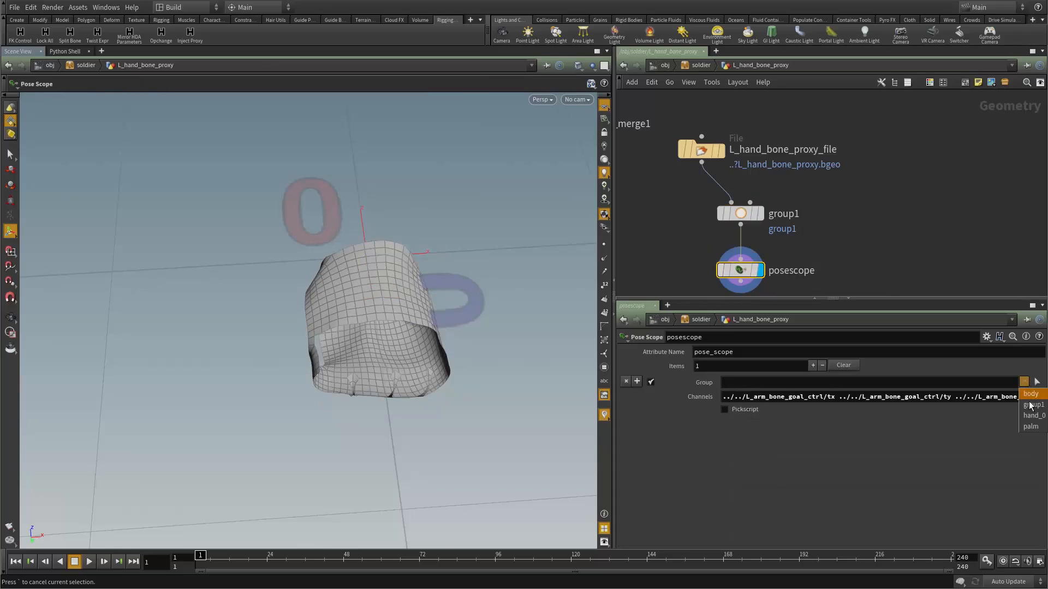
pyautogui.click(1030, 411)
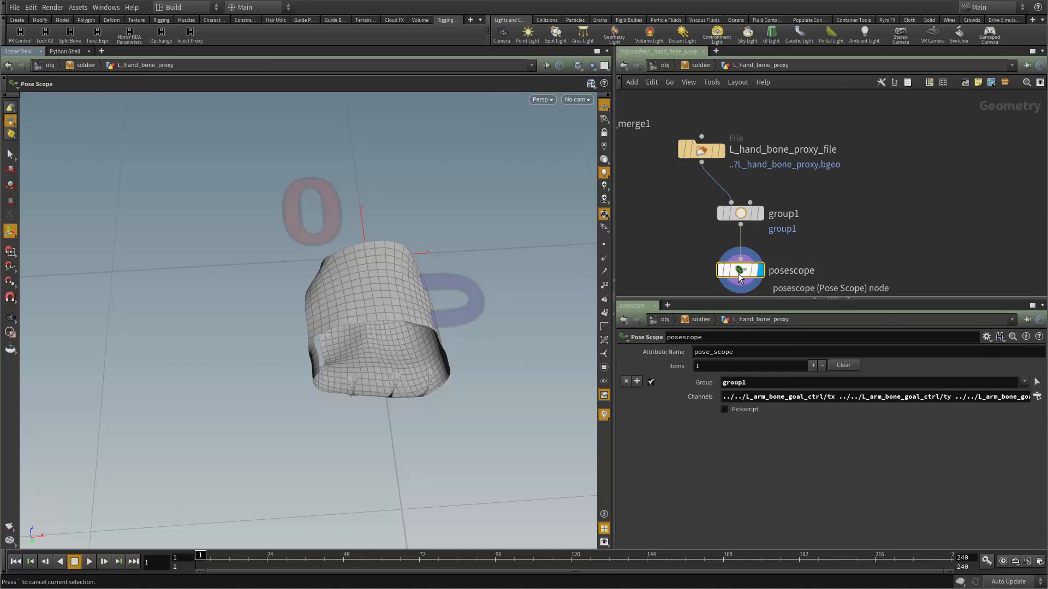
# Return to the soldier network and test the Pose tool on the left hand's grouped patch and the surrounding surface.
pyautogui.press('u')
pyautogui.click(665, 262)
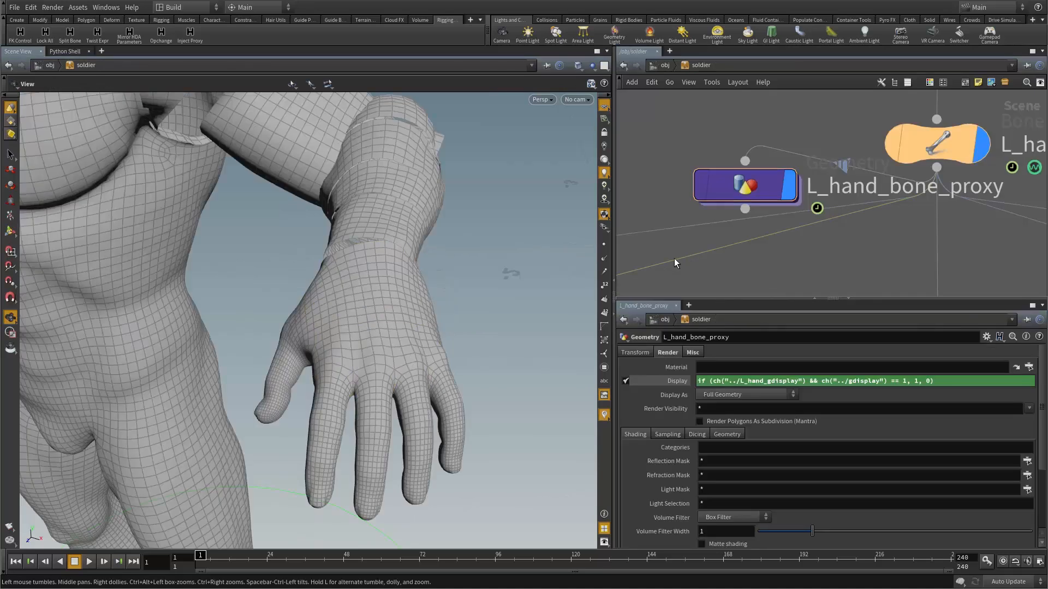
pyautogui.click(10, 216)
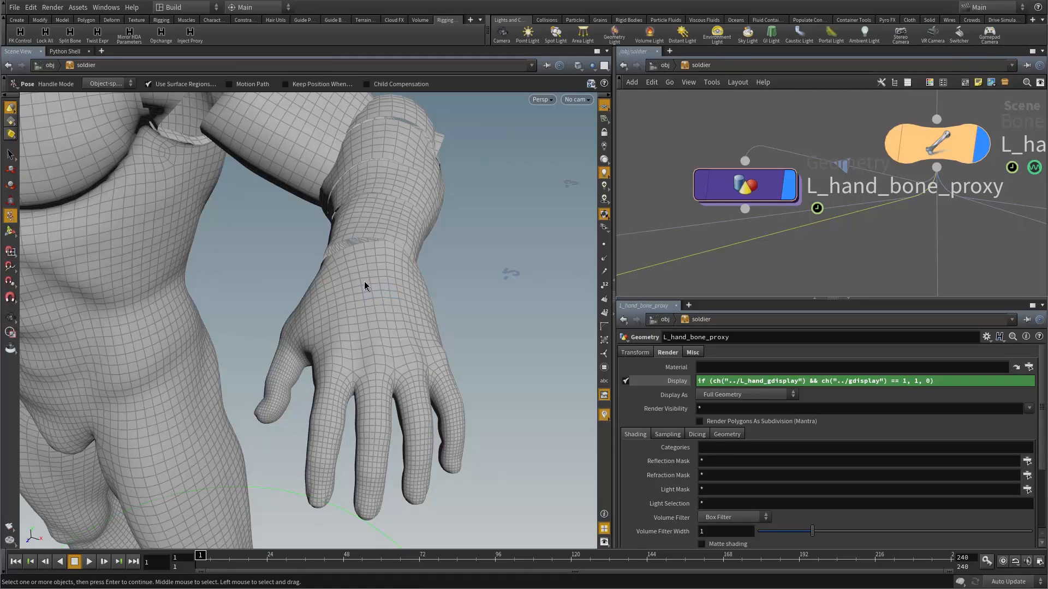
pyautogui.moveTo(379, 291); pyautogui.dragTo(357, 257)
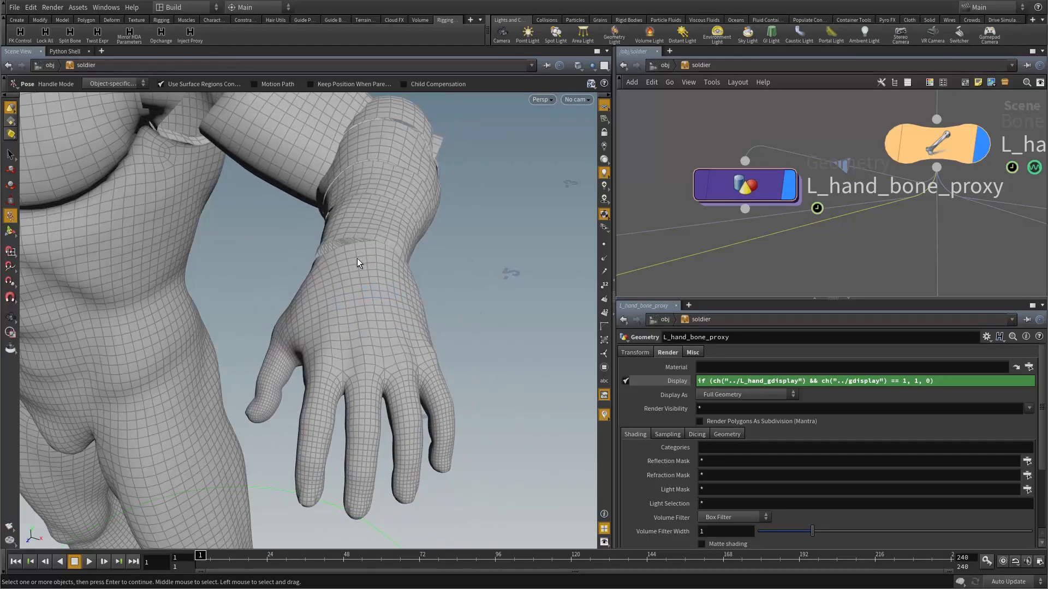
pyautogui.click(361, 336)
pyautogui.click(363, 335)
pyautogui.click(406, 320)
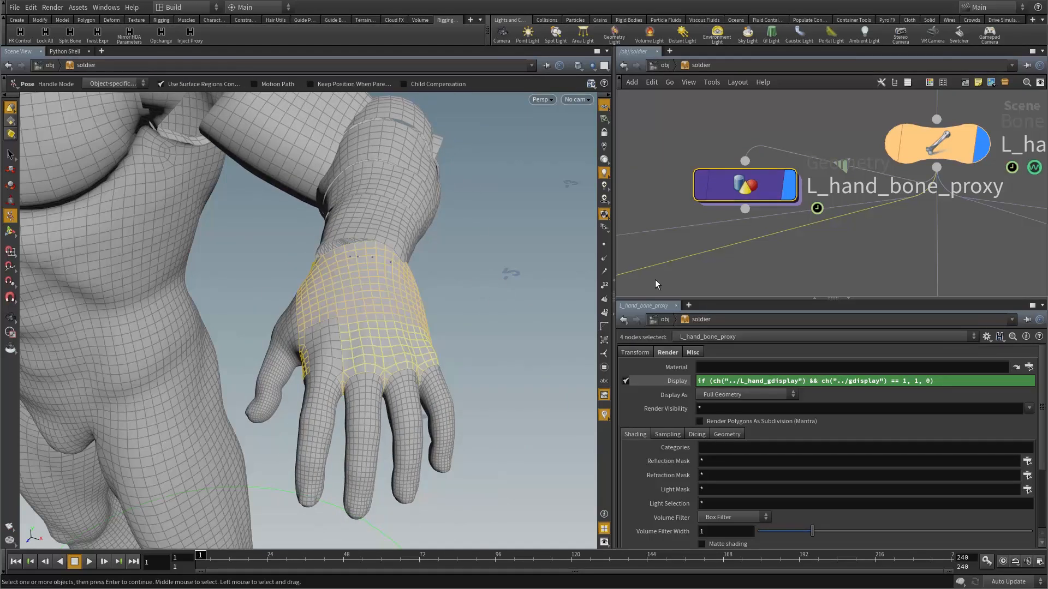
pyautogui.click(649, 197)
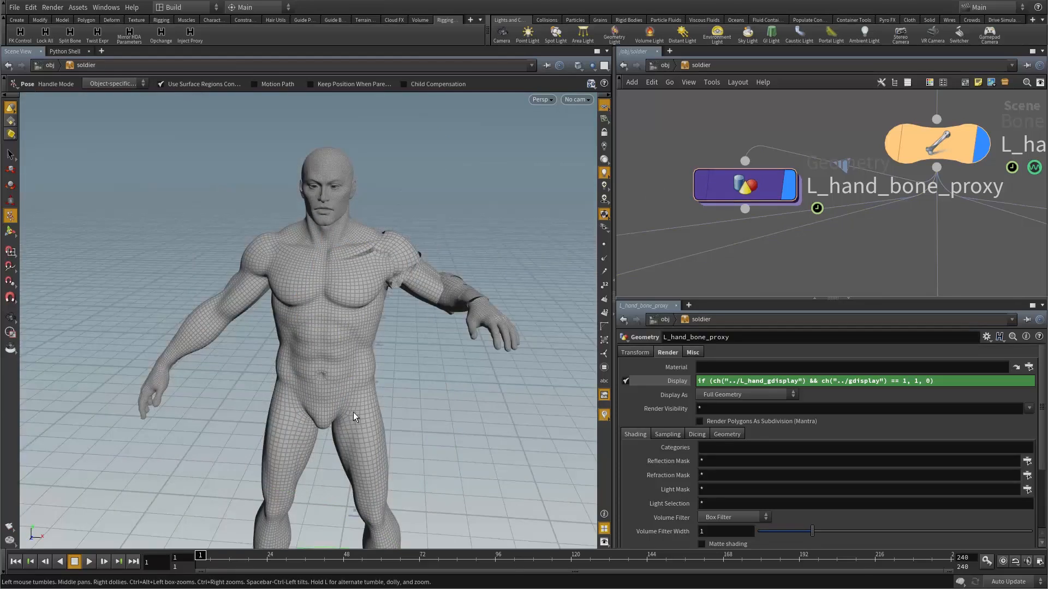
# Review the group1 and posescope settings inside L_hand_bone_proxy and return to the soldier network.
pyautogui.doubleClick(743, 191)
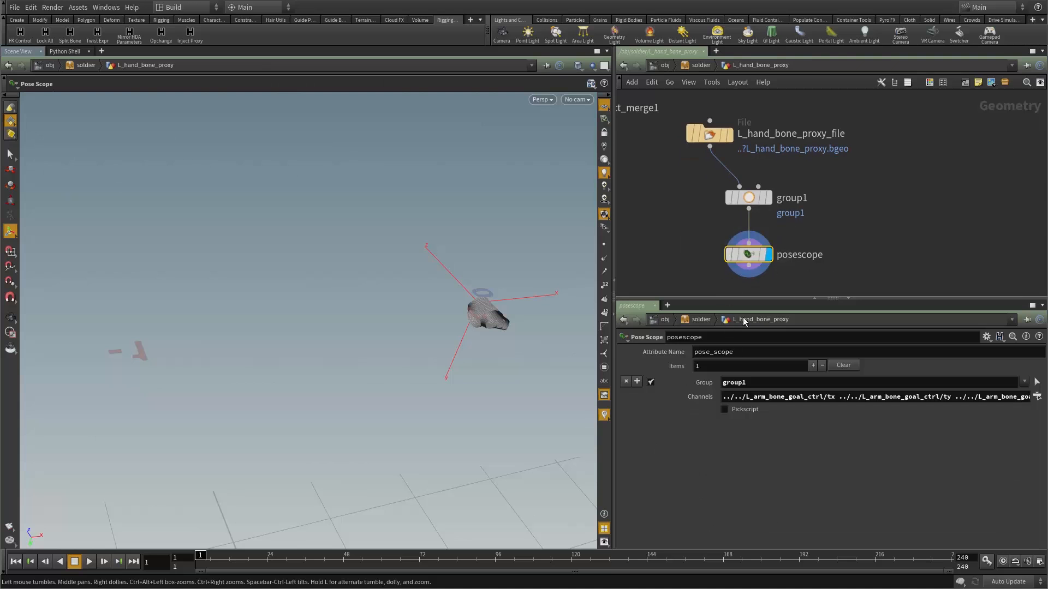
pyautogui.click(755, 204)
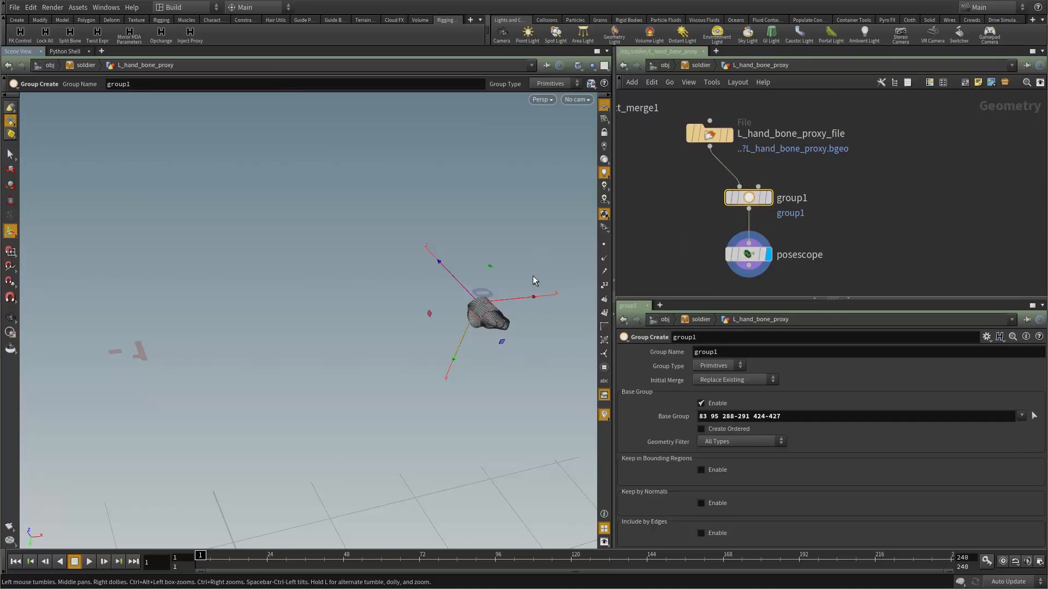
pyautogui.click(735, 256)
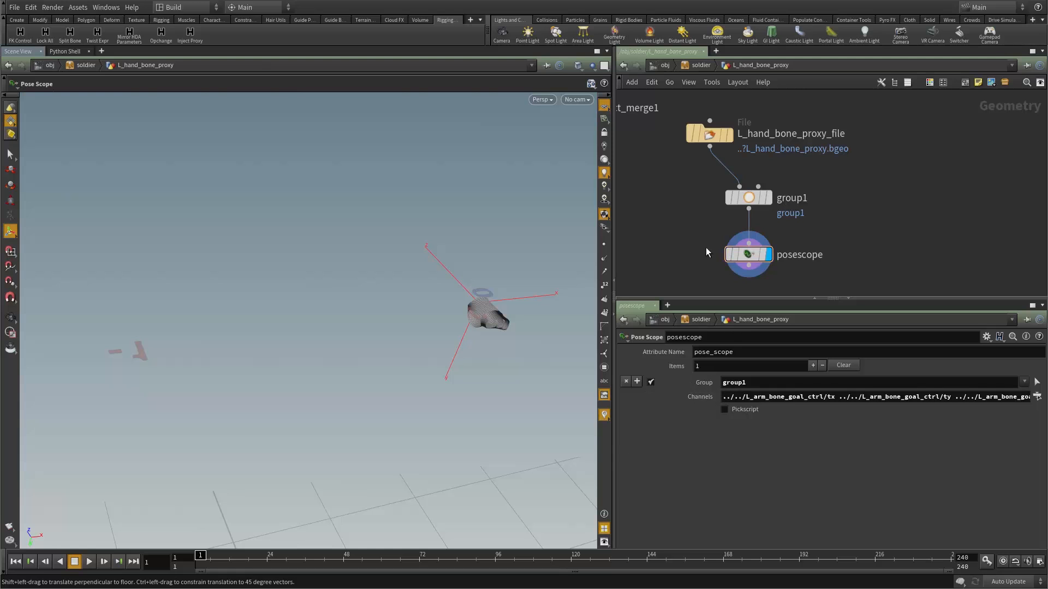
pyautogui.press('u')
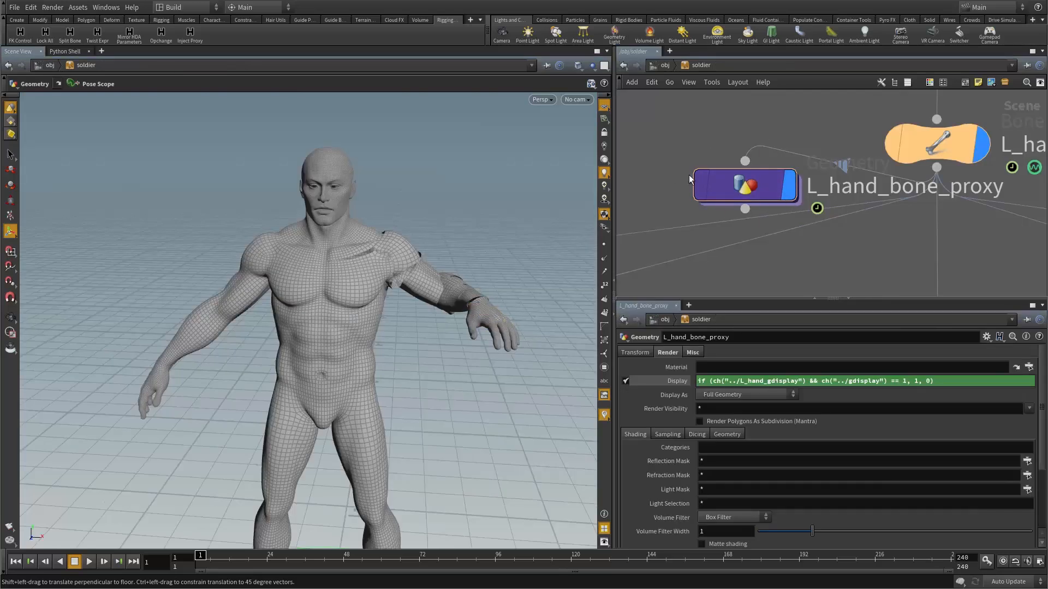
pyautogui.doubleClick(760, 183)
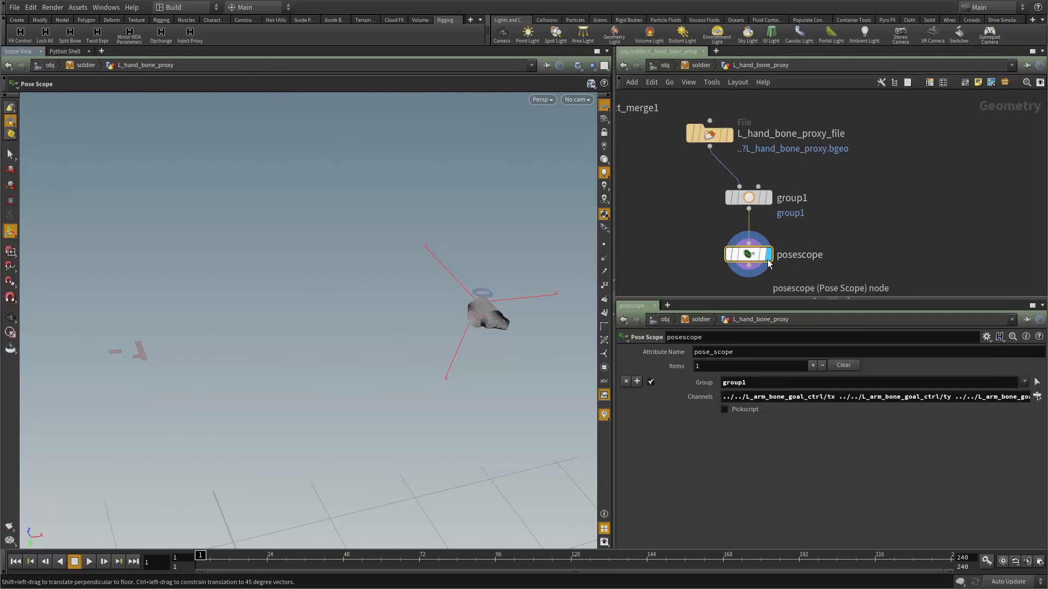
pyautogui.press('u')
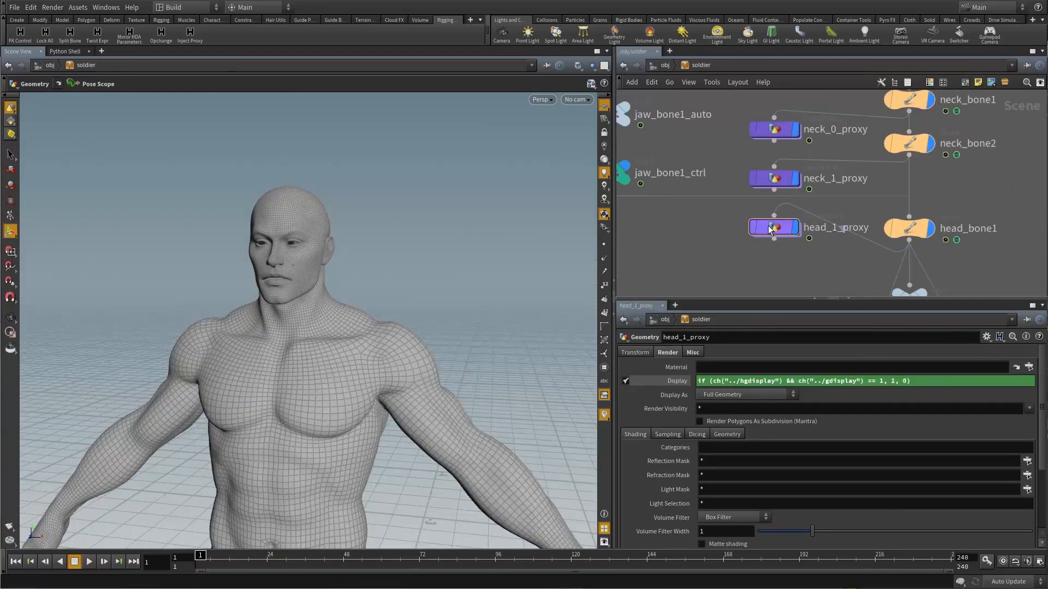
# Open head_1_proxy, enable Pickscript on its Pose Scope node and set the script's label to hello.
pyautogui.doubleClick(768, 224)
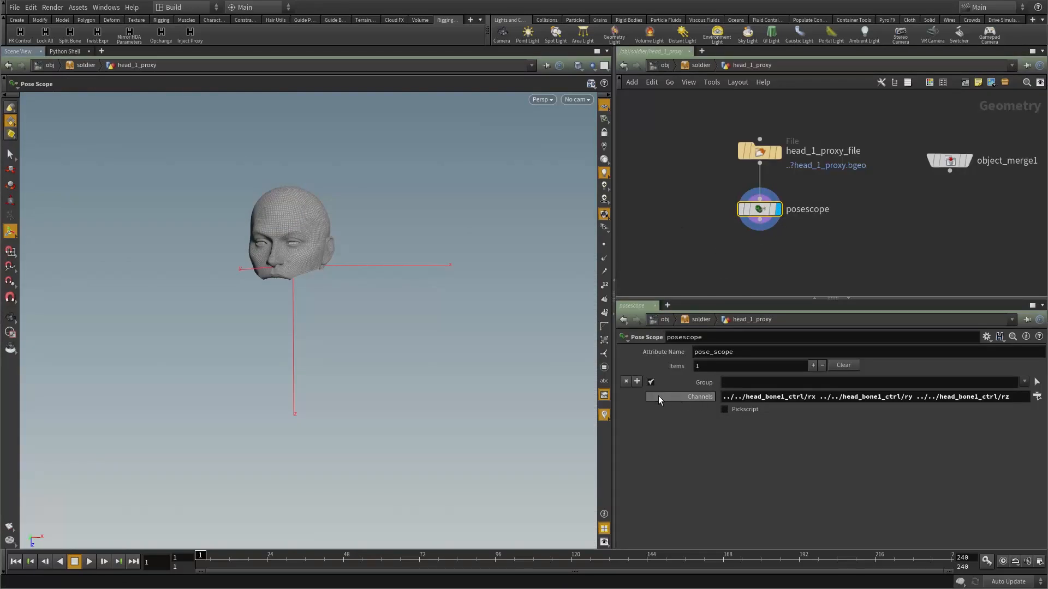
pyautogui.click(752, 410)
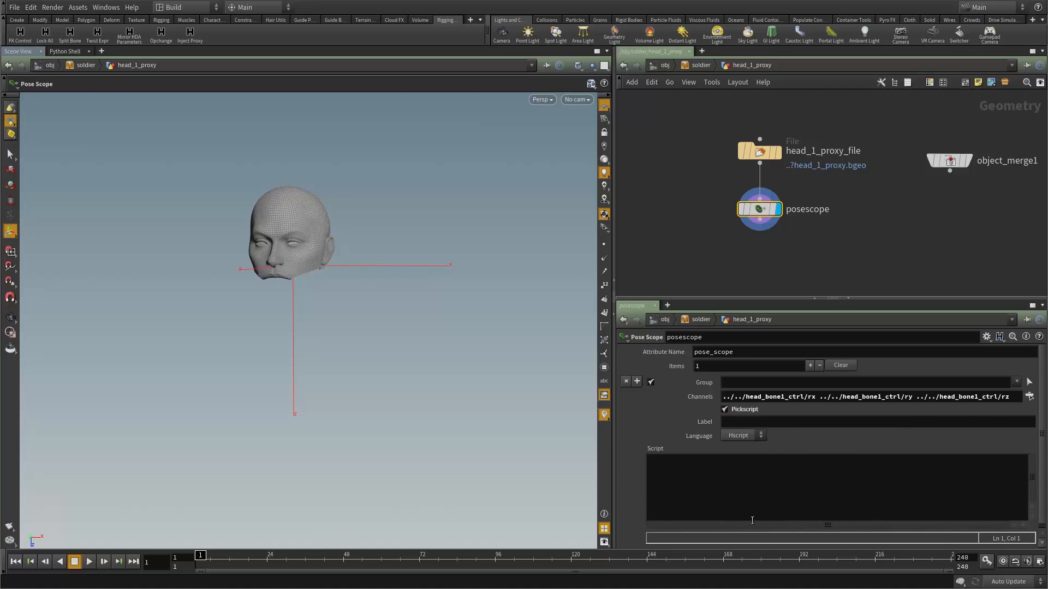
pyautogui.click(737, 421)
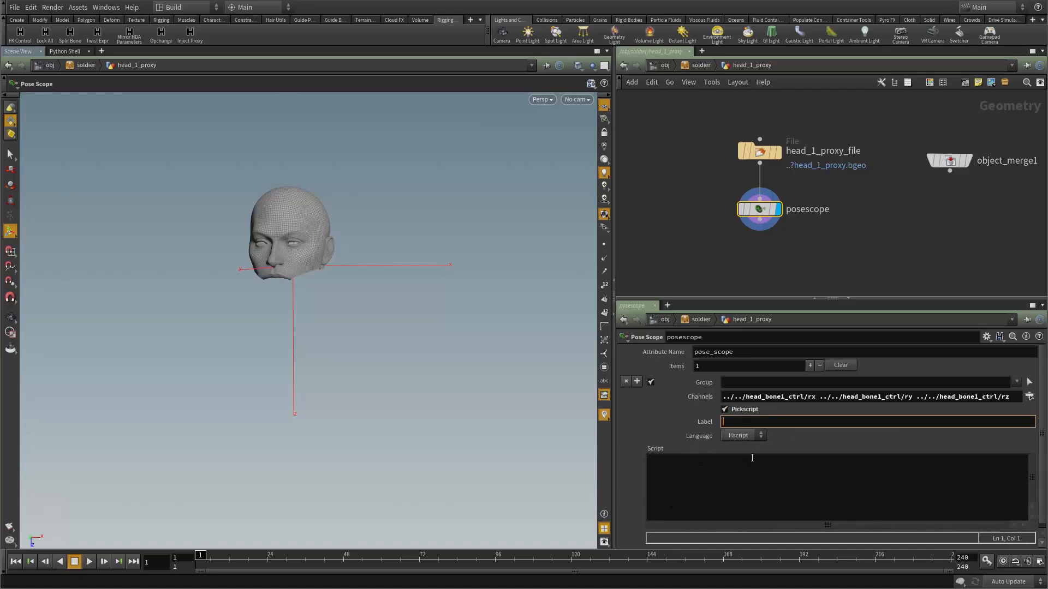
pyautogui.write('hello')
pyautogui.press('Return')
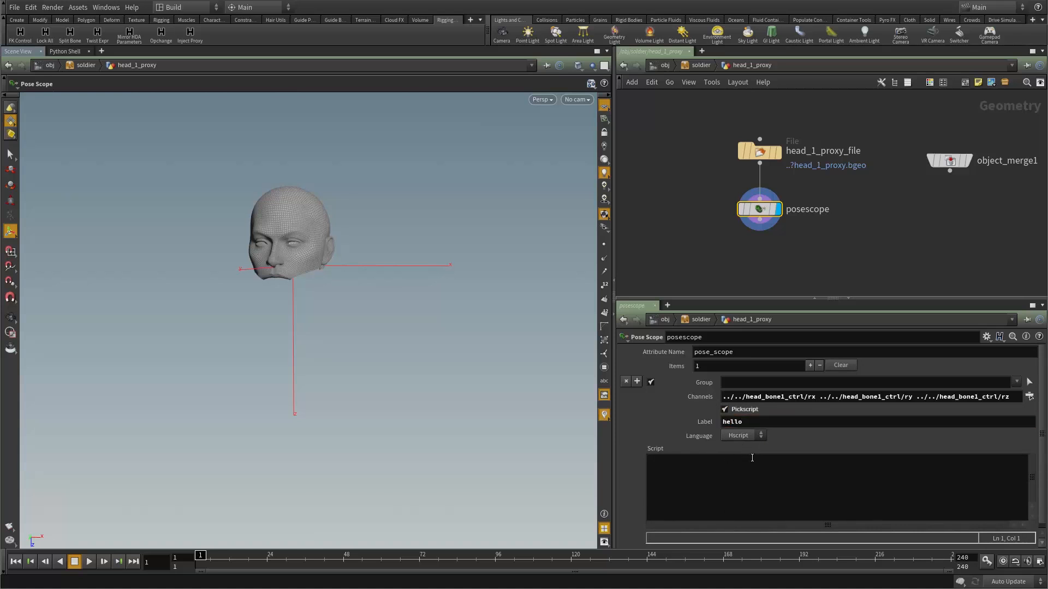
# Keep the pick script's language as Hscript and write the script message "Hello!".
pyautogui.click(743, 435)
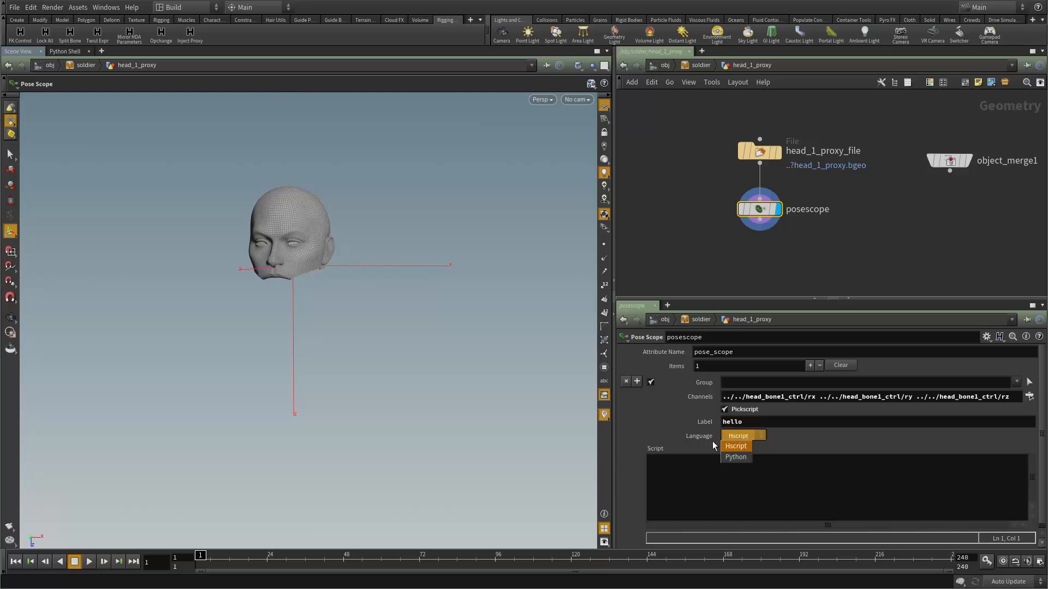
pyautogui.click(795, 441)
pyautogui.click(726, 481)
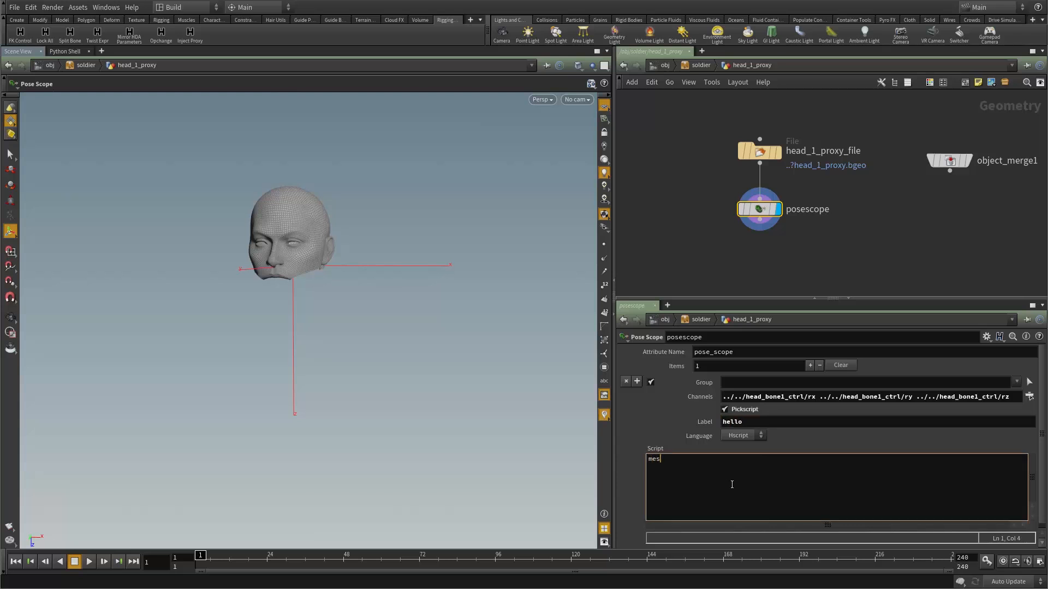
pyautogui.write('message "Hello!"')
# Return to the soldier network and pick the head with the Pose tool to bring up its Rotate and Script choices.
pyautogui.click(643, 278)
pyautogui.press('u')
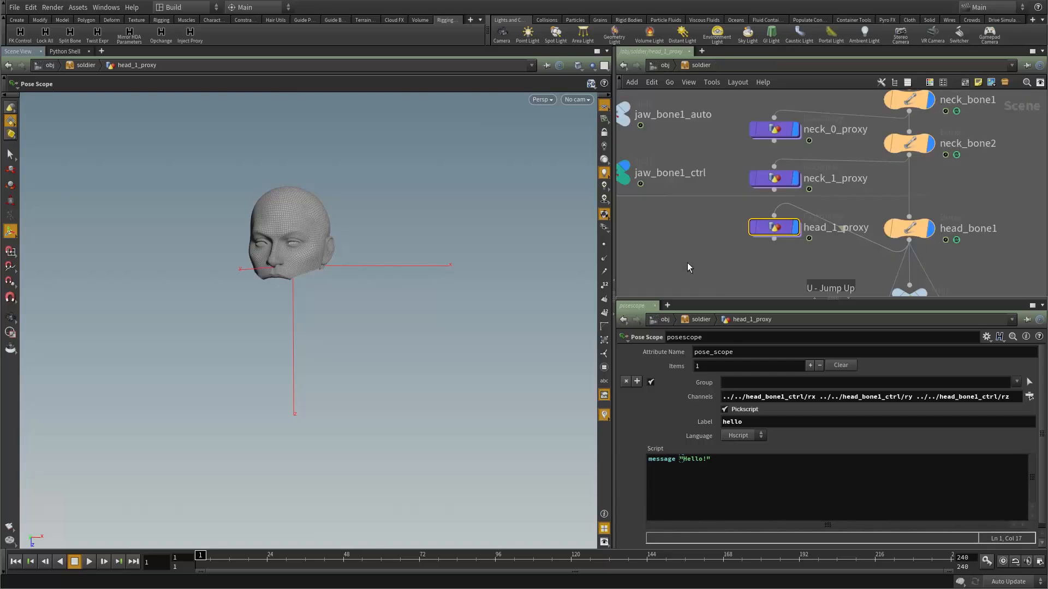
pyautogui.press('Escape')
pyautogui.click(10, 216)
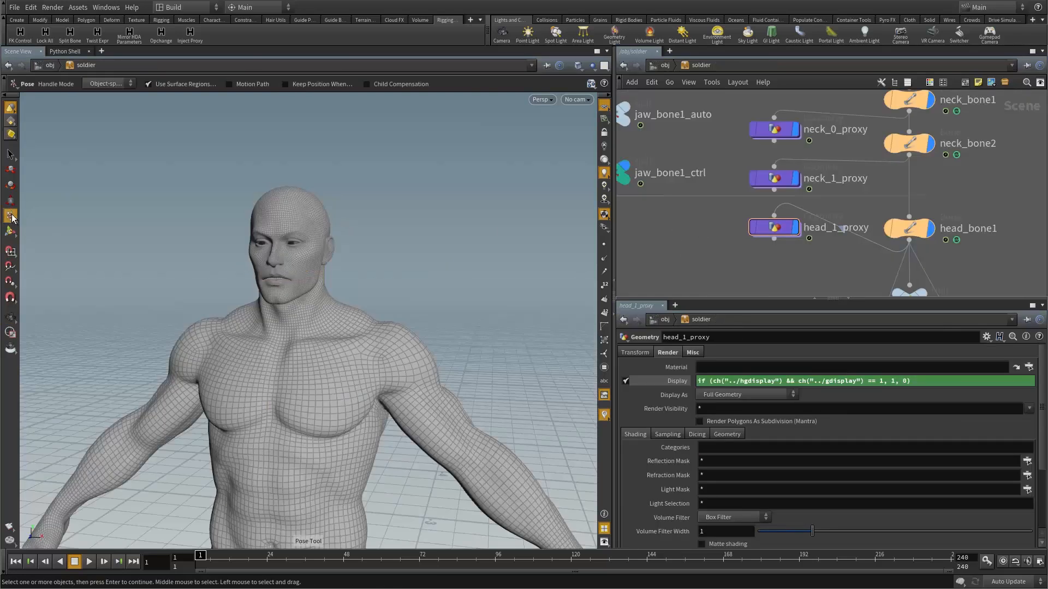
pyautogui.click(286, 210)
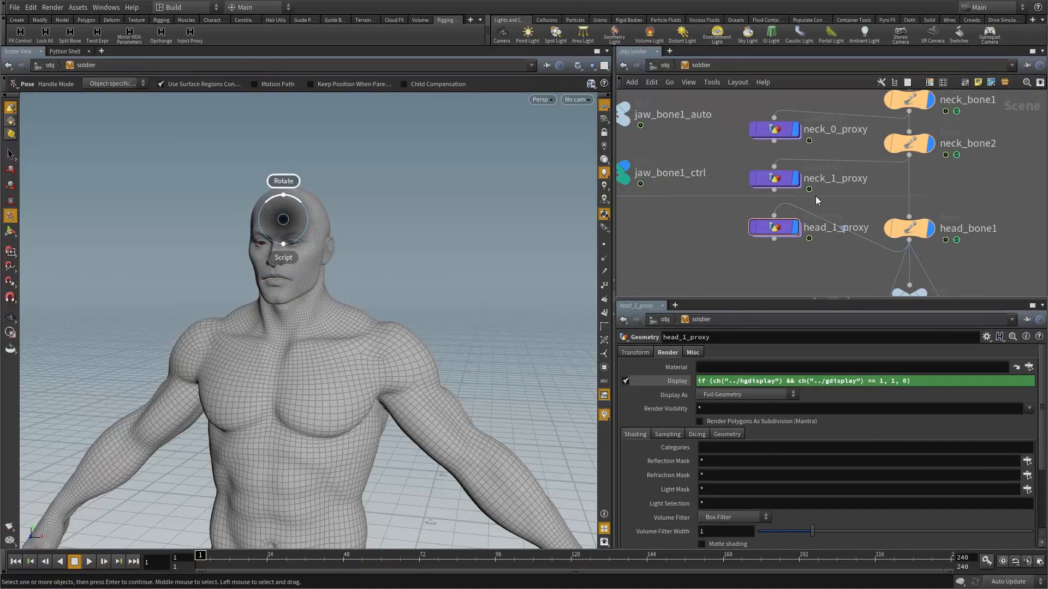
# Clear the channels on head_1_proxy's Pose Scope node, and pick the head with the Pose tool to run its script.
pyautogui.doubleClick(776, 228)
pyautogui.tripleClick(782, 397)
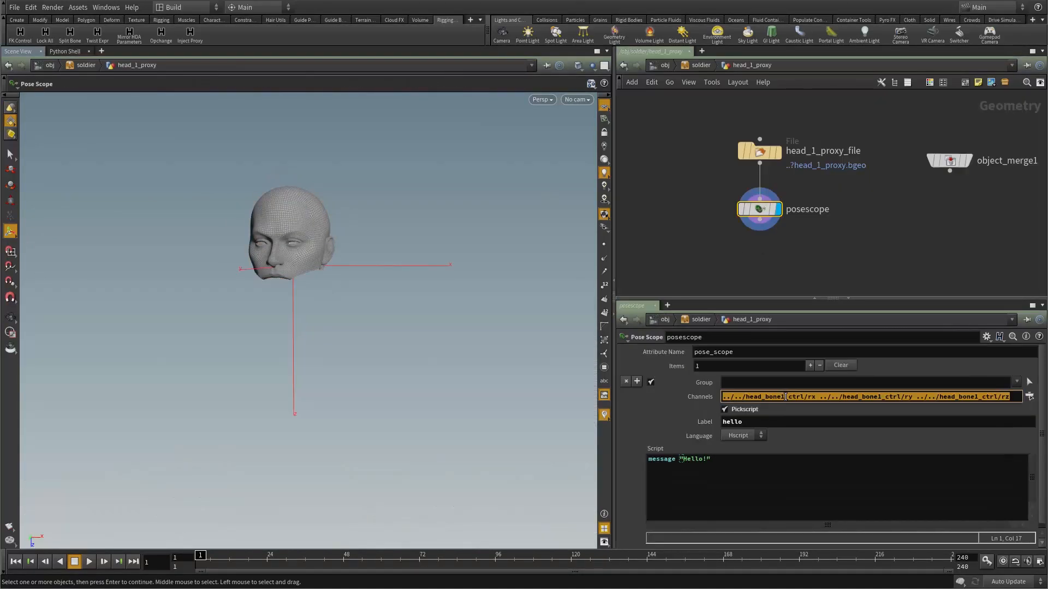
pyautogui.press('u')
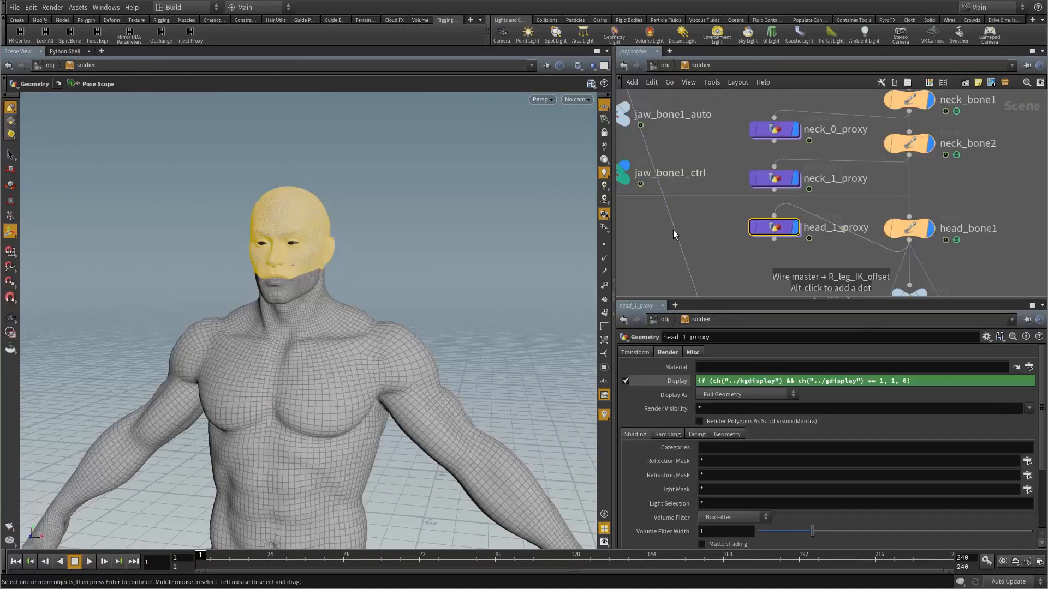
pyautogui.click(10, 215)
pyautogui.click(268, 227)
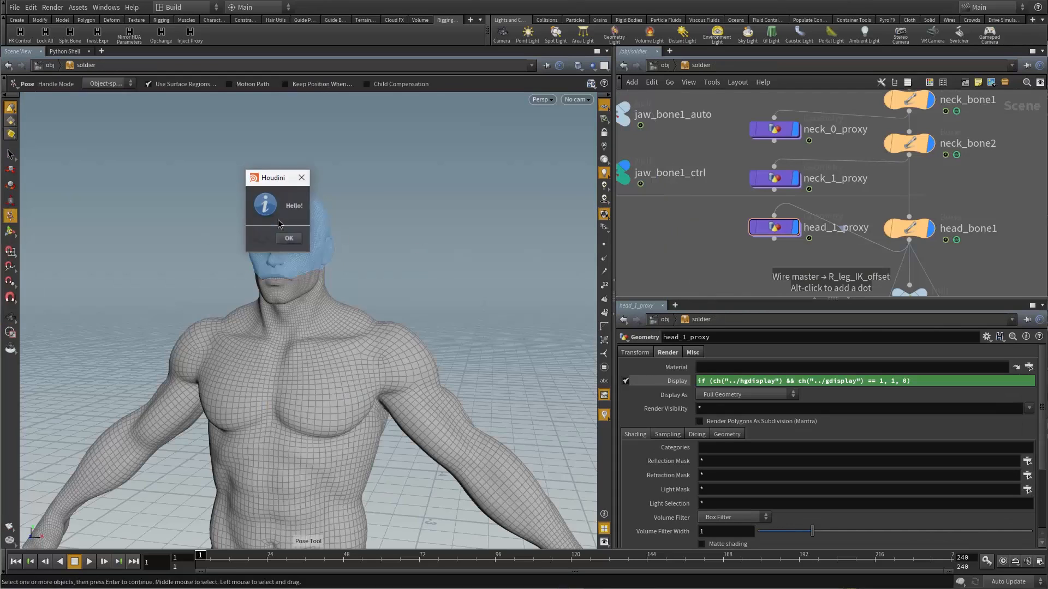
# Check head_1_proxy's pick script settings, pick the head with the Pose tool to run its script again, and dismiss the message.
pyautogui.click(289, 239)
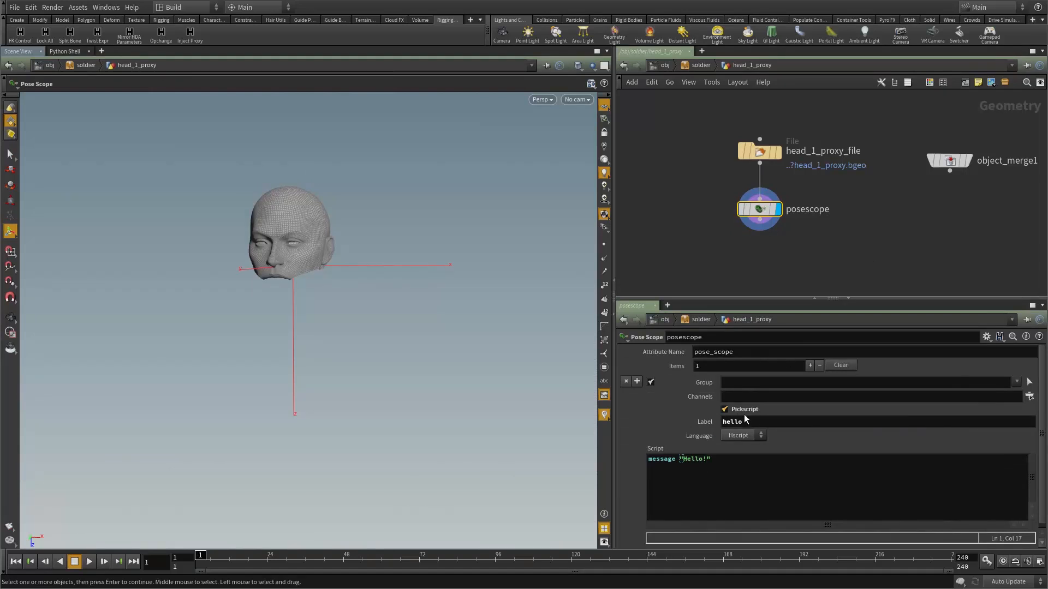
pyautogui.press('u')
pyautogui.click(717, 233)
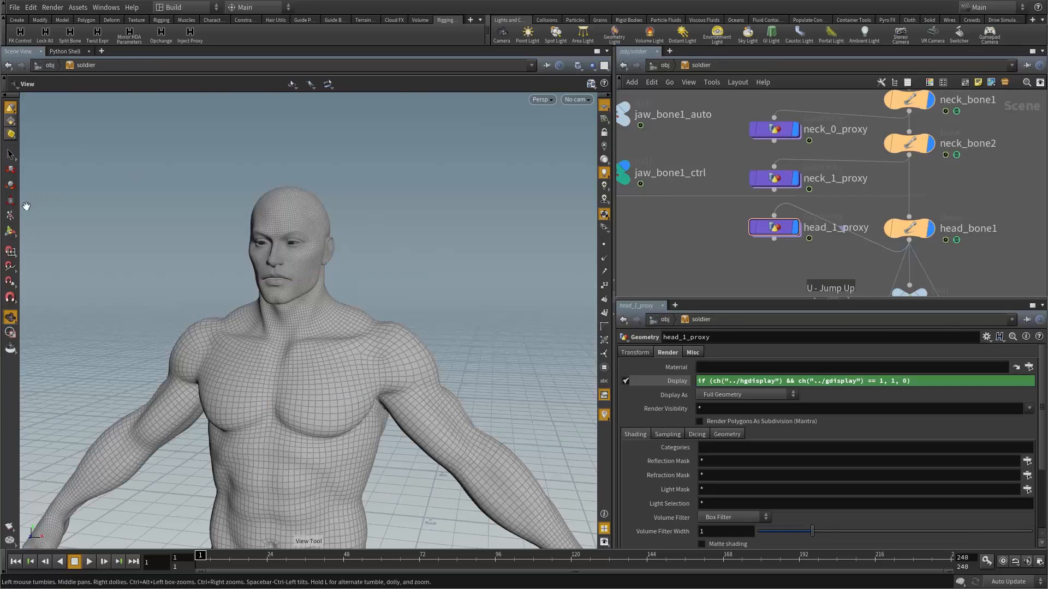
pyautogui.click(10, 216)
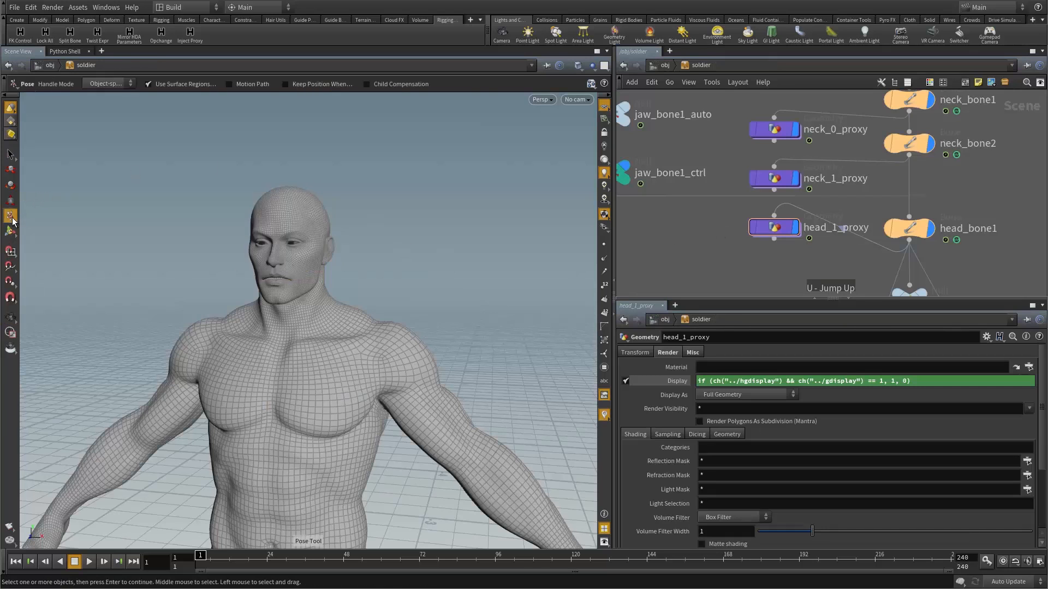
pyautogui.click(278, 228)
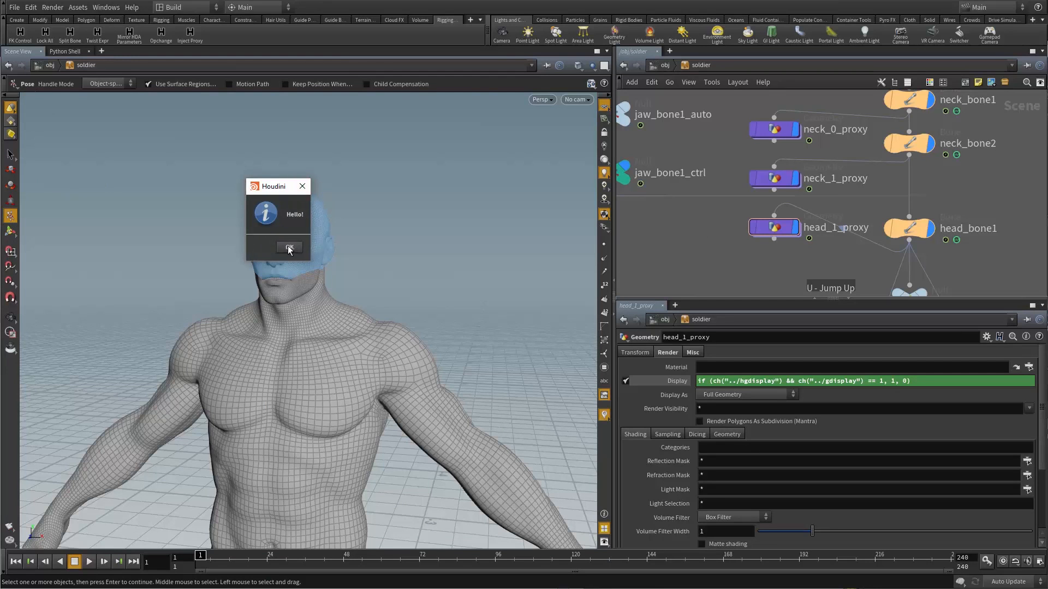
pyautogui.click(289, 247)
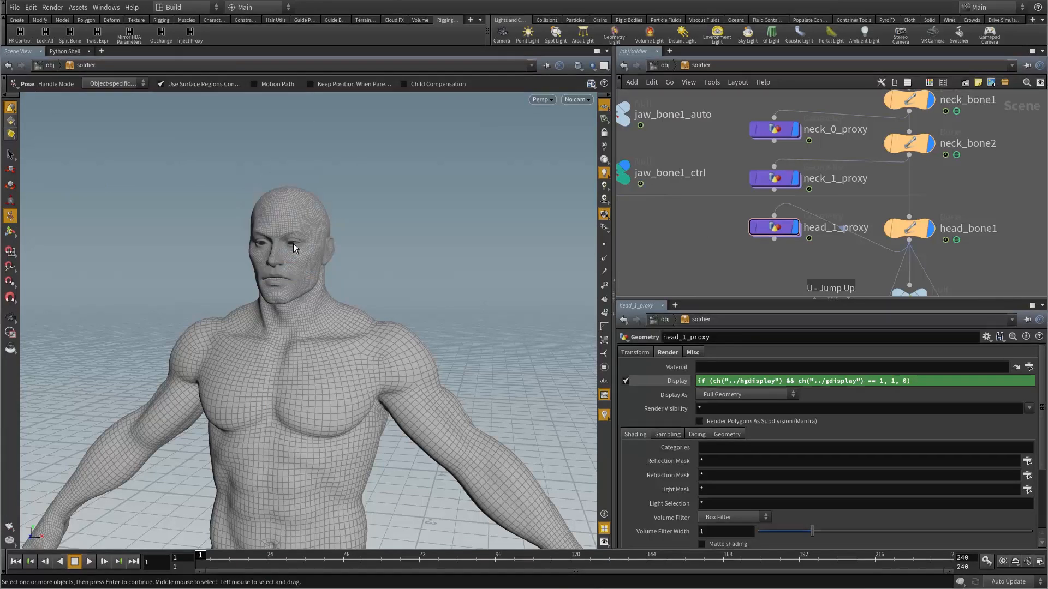
# Reopen head_1_proxy, view the pick script's language options without changing them, and return to the soldier network.
pyautogui.doubleClick(778, 229)
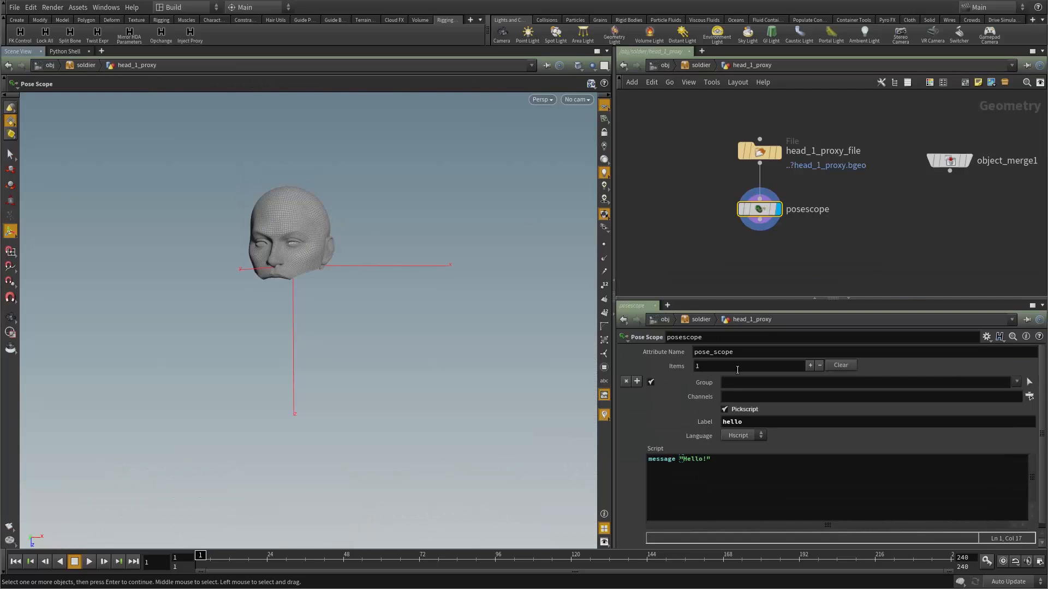
pyautogui.click(741, 437)
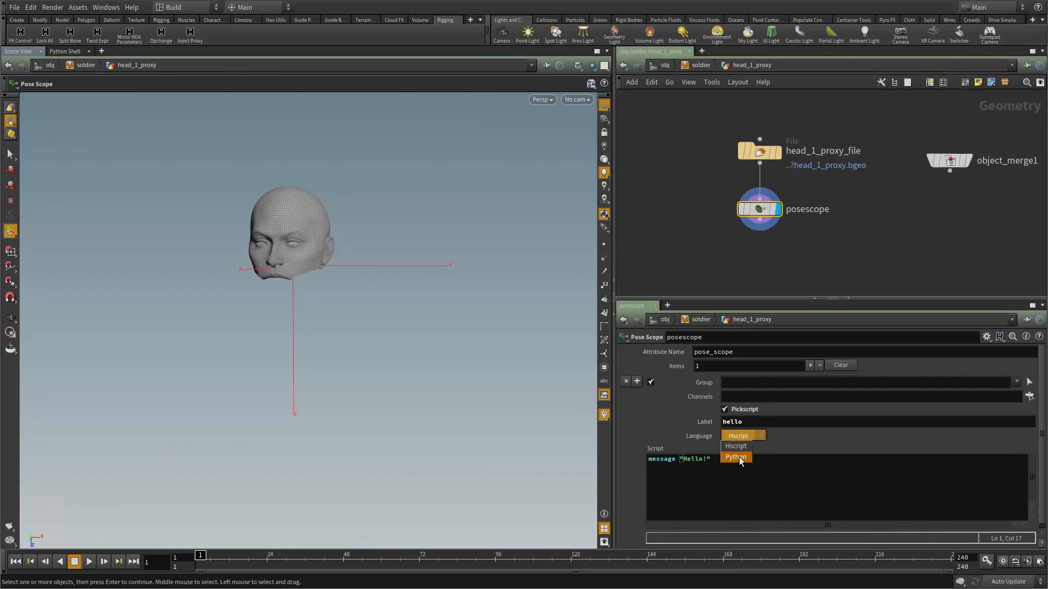
pyautogui.click(634, 408)
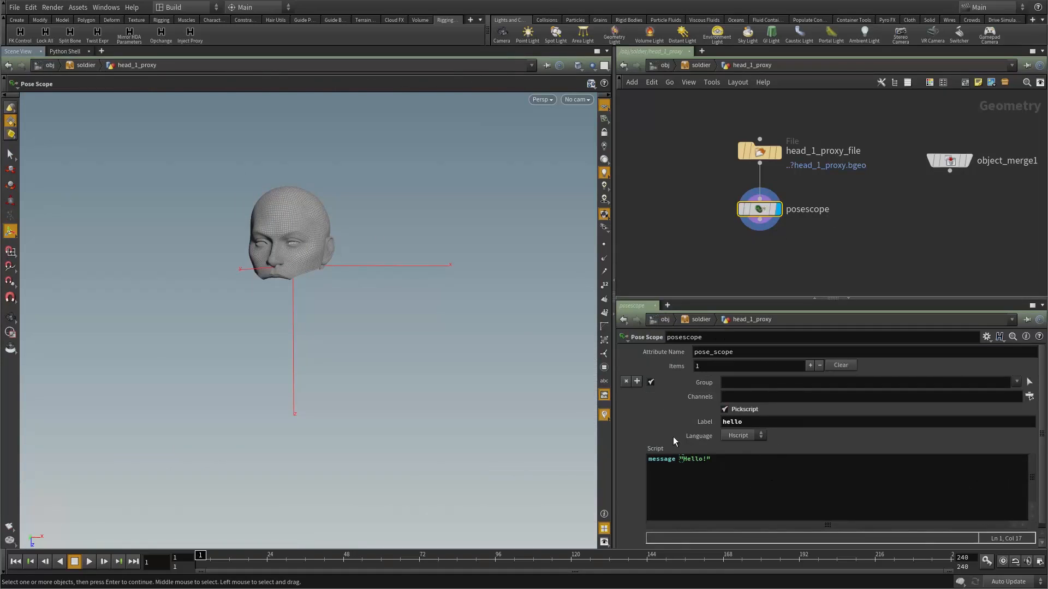
pyautogui.press('u')
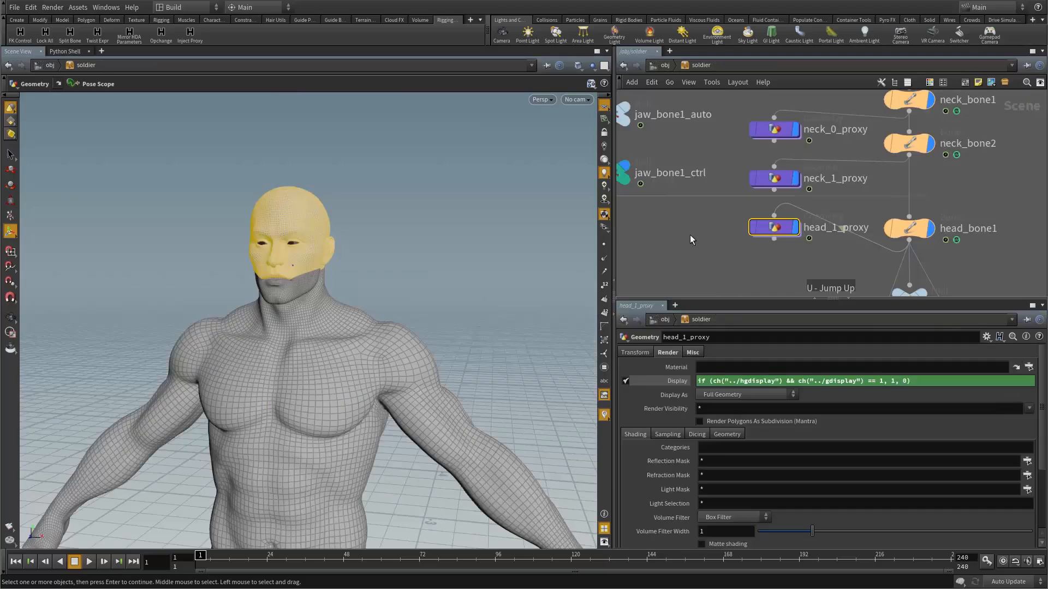
# Run the head's pick script with the Pose tool once more, close its message, and view the full soldier rig.
pyautogui.moveTo(368, 271); pyautogui.dragTo(333, 363)
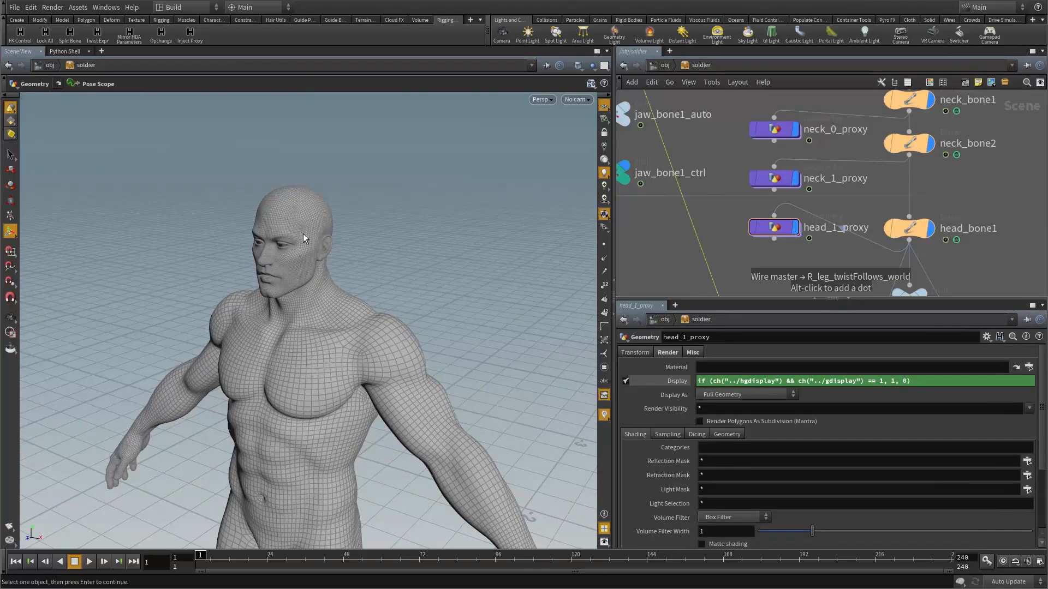
pyautogui.click(11, 216)
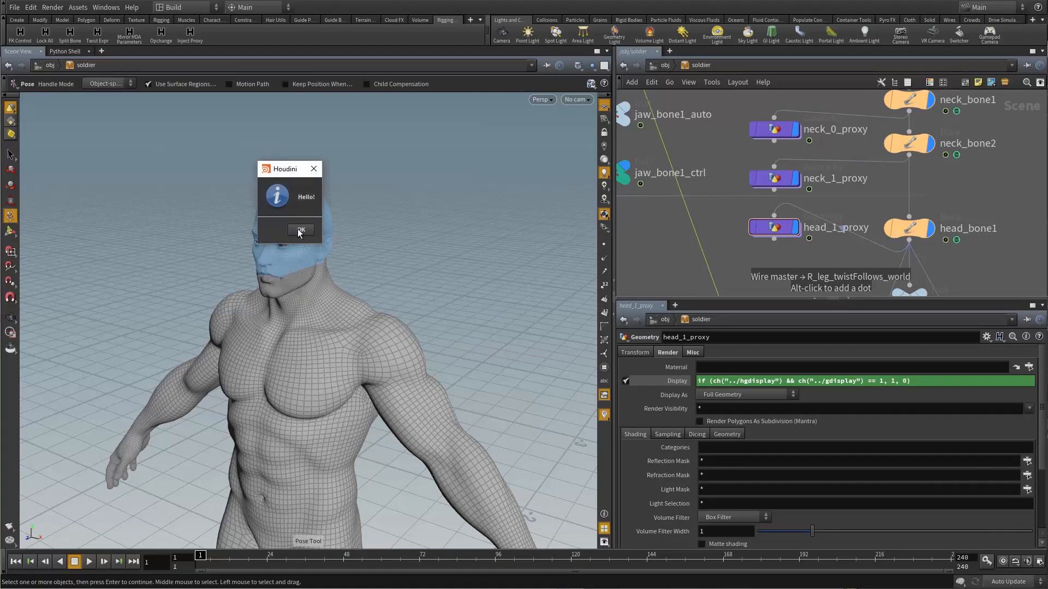
pyautogui.click(297, 229)
pyautogui.keyDown('alt'); pyautogui.moveTo(339, 259); pyautogui.dragTo(411, 252); pyautogui.keyUp('alt')
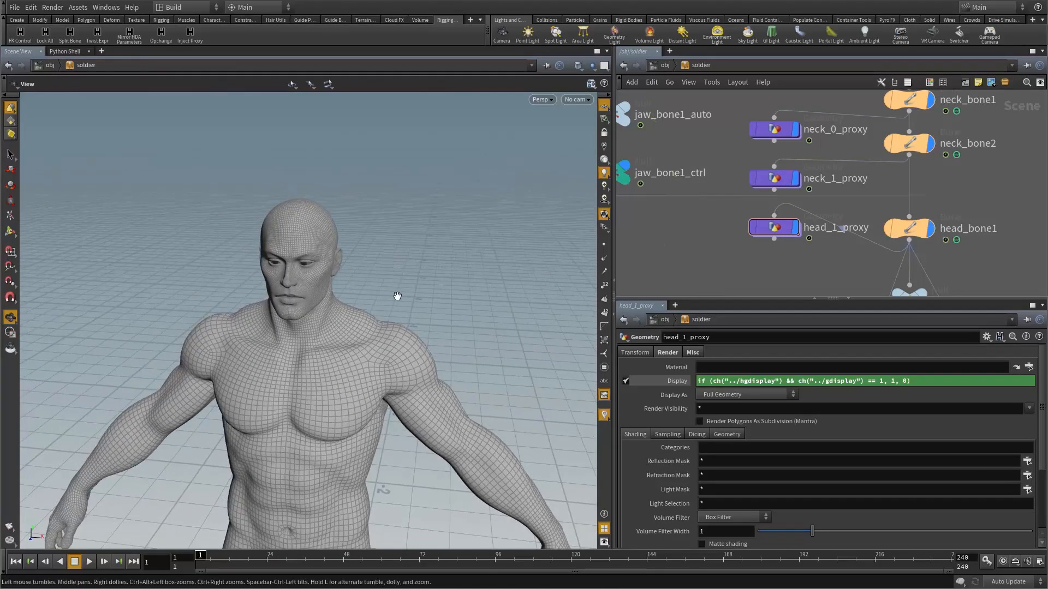
pyautogui.keyDown('alt'); pyautogui.moveTo(397, 297); pyautogui.dragTo(429, 233, button='right'); pyautogui.keyUp('alt')
pyautogui.keyDown('alt'); pyautogui.moveTo(429, 232); pyautogui.dragTo(381, 239); pyautogui.keyUp('alt')
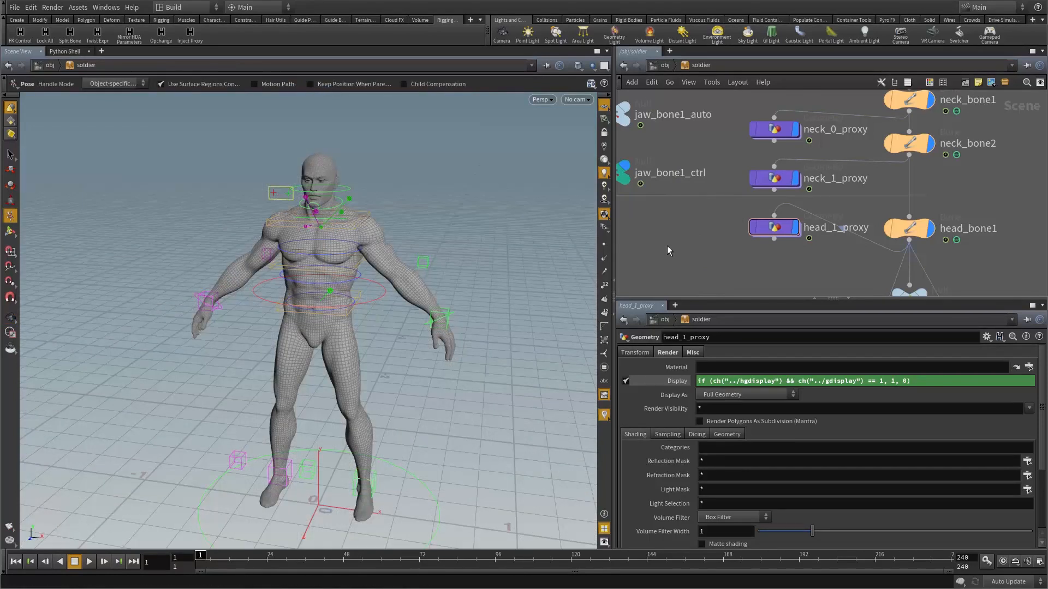
pyautogui.press('Escape')
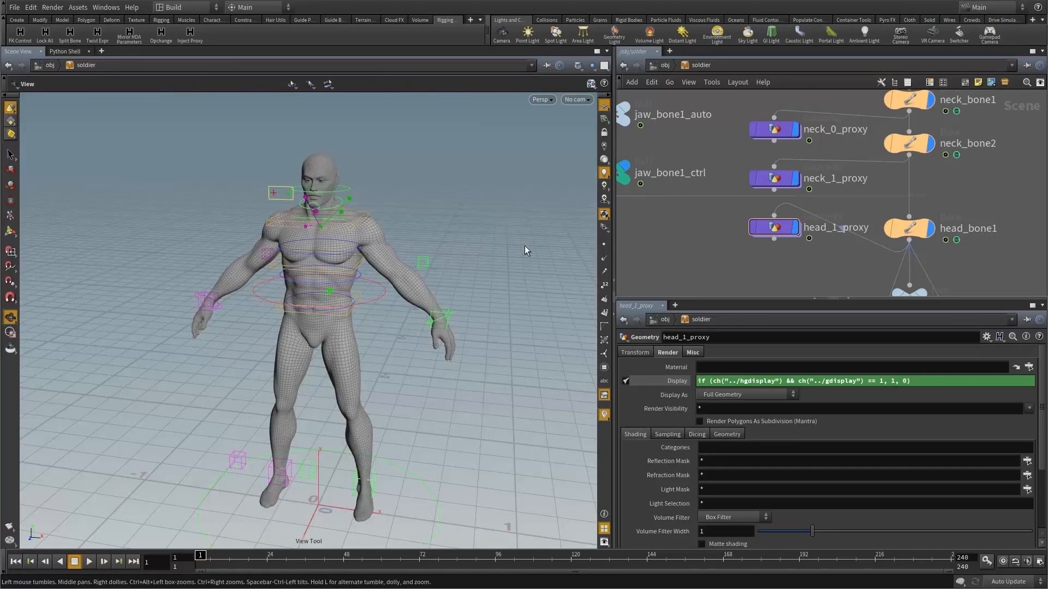
# Open the soldier asset's type properties, view the available event handlers, and set the OnCreated script's editing language to Python.
pyautogui.rightClick(692, 64)
pyautogui.click(726, 304)
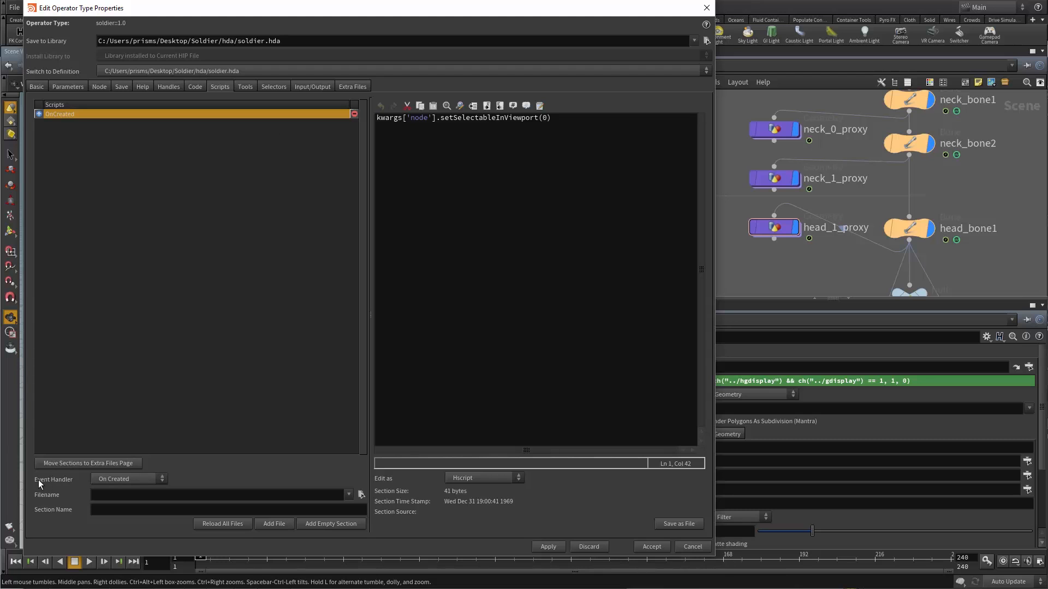
pyautogui.click(134, 480)
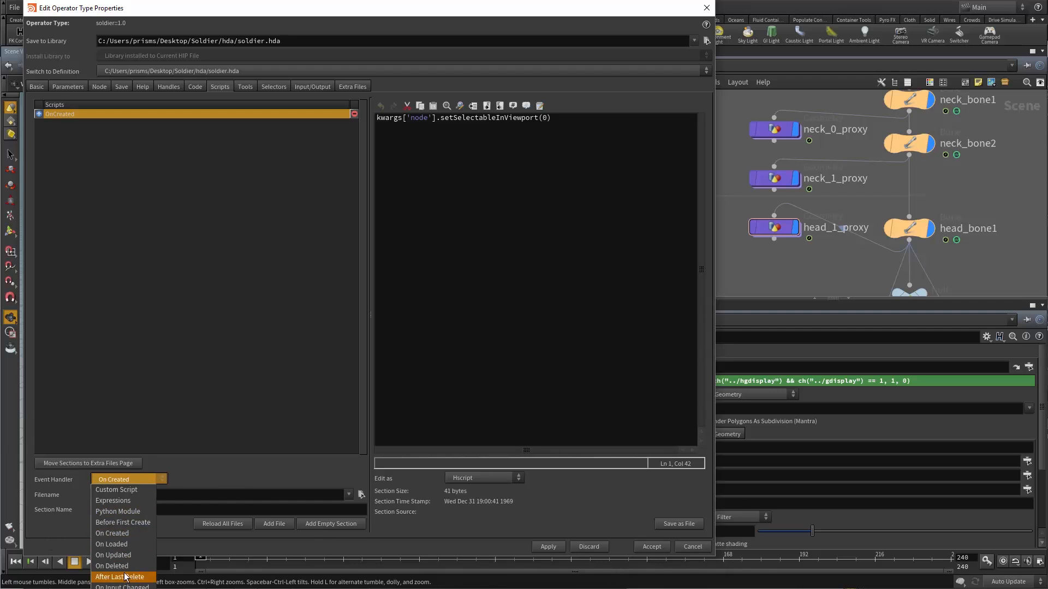
pyautogui.click(192, 466)
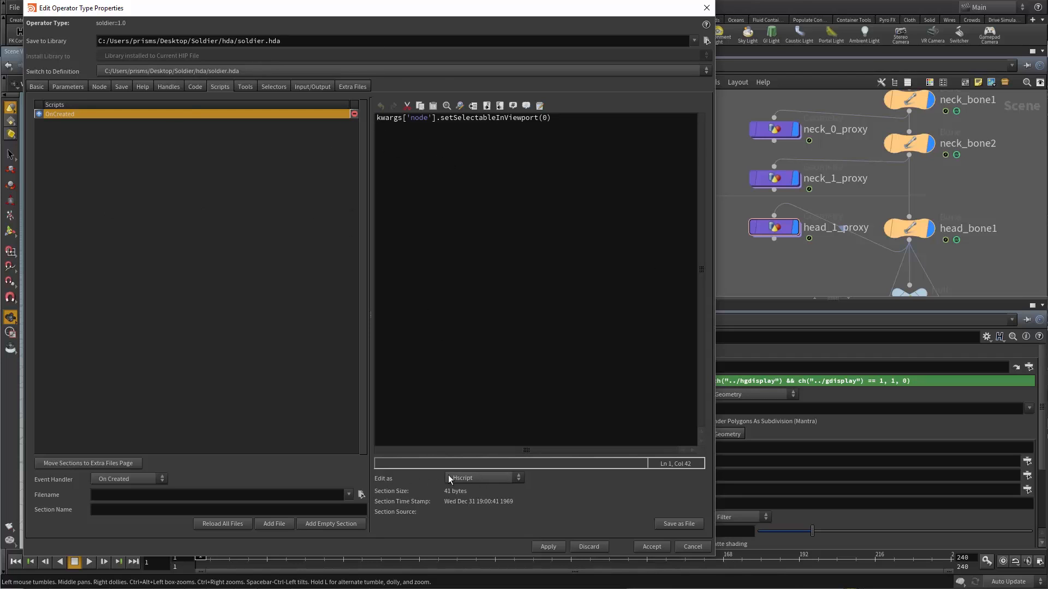
pyautogui.click(476, 478)
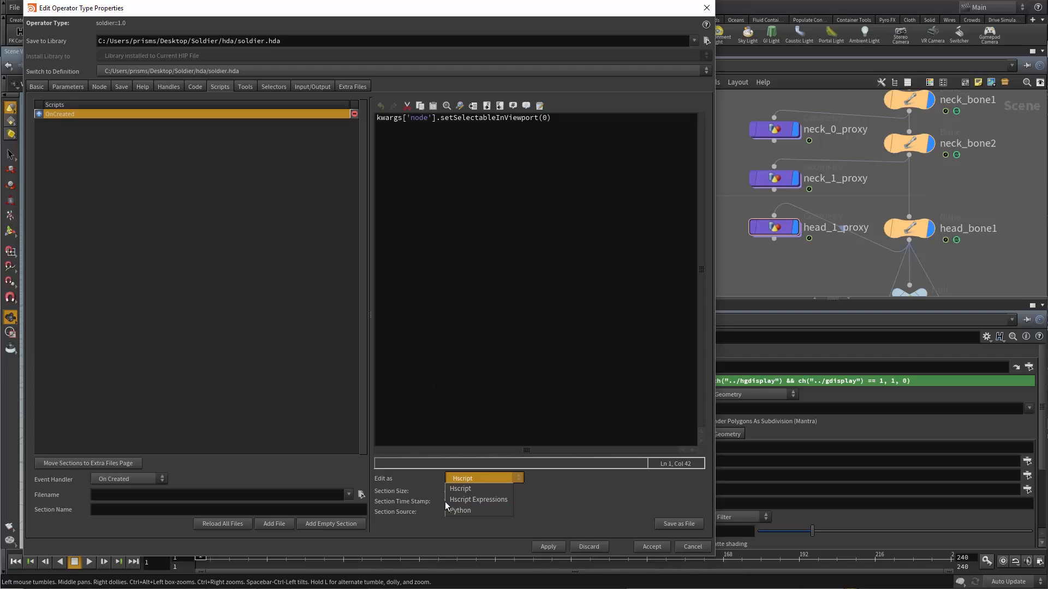
pyautogui.click(458, 510)
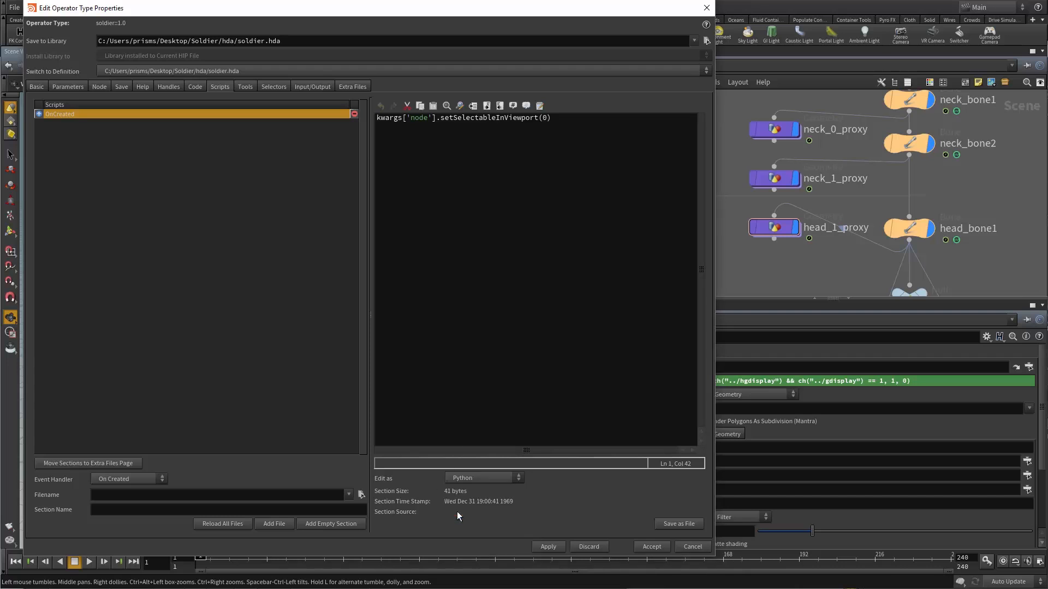
# Review the parts of the OnCreated line kwargs['node'].setSelectableInViewport(0) and accept the type properties.
pyautogui.click(407, 118)
pyautogui.moveTo(376, 118); pyautogui.dragTo(402, 118)
pyautogui.click(415, 118)
pyautogui.click(440, 119)
pyautogui.moveTo(440, 118); pyautogui.dragTo(545, 120)
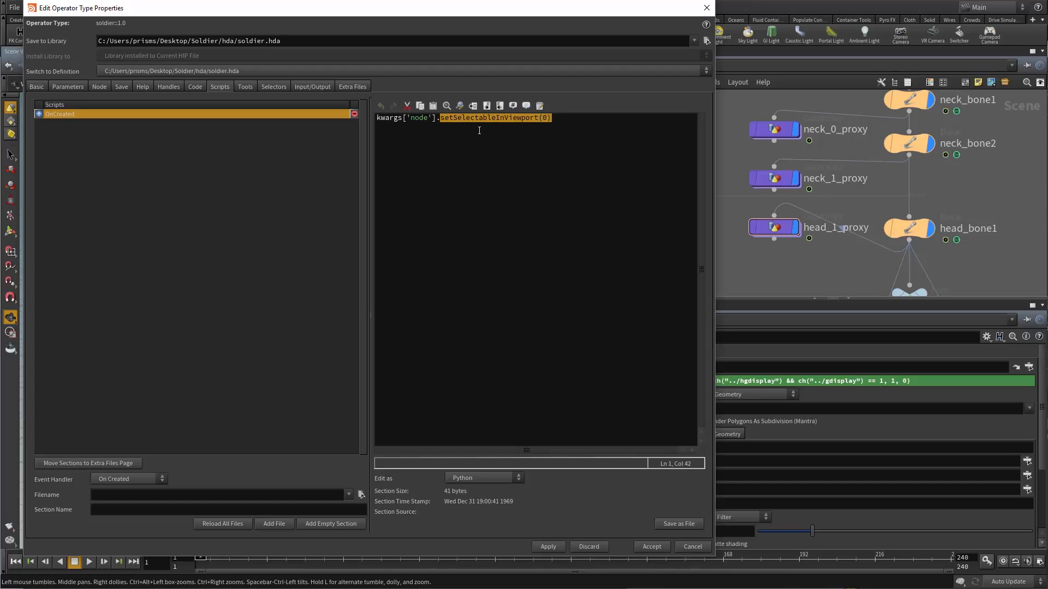
pyautogui.click(570, 119)
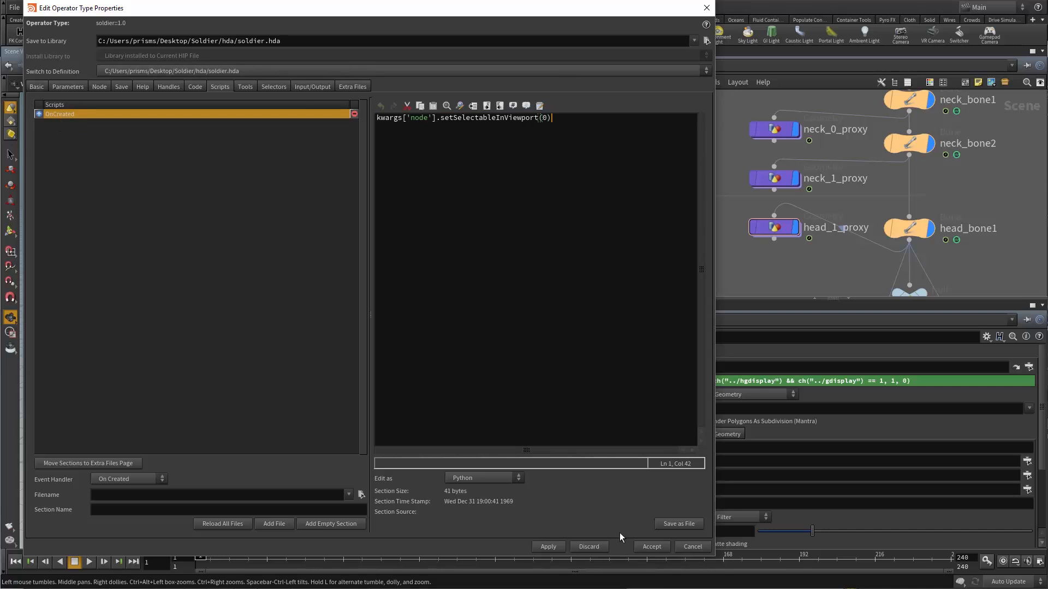
pyautogui.click(652, 546)
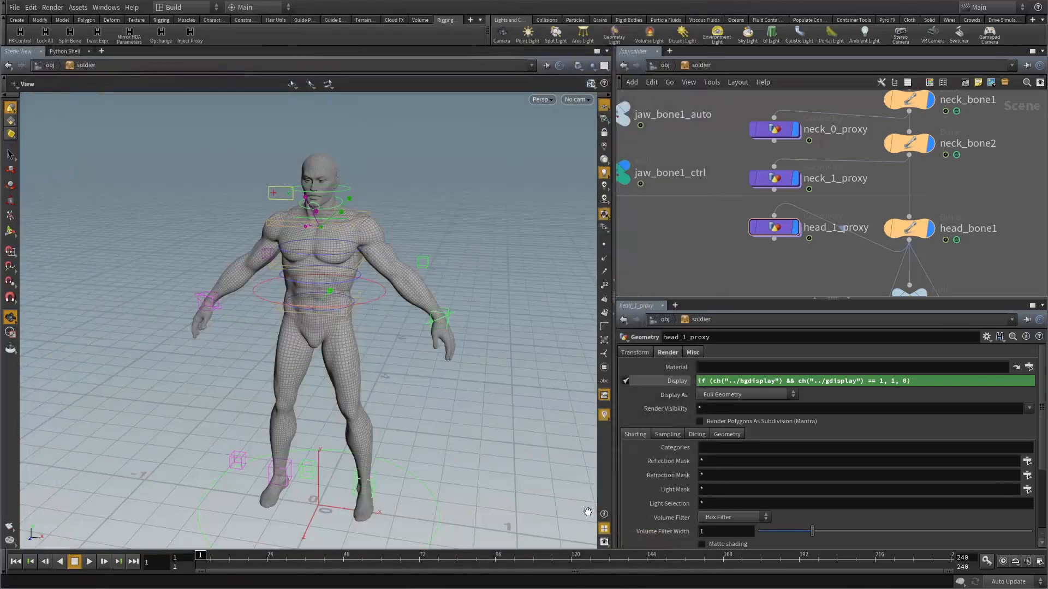
# Go up to the object level, hide the soldier node and save its node type to the library.
pyautogui.click(677, 66)
pyautogui.click(723, 221)
pyautogui.click(675, 127)
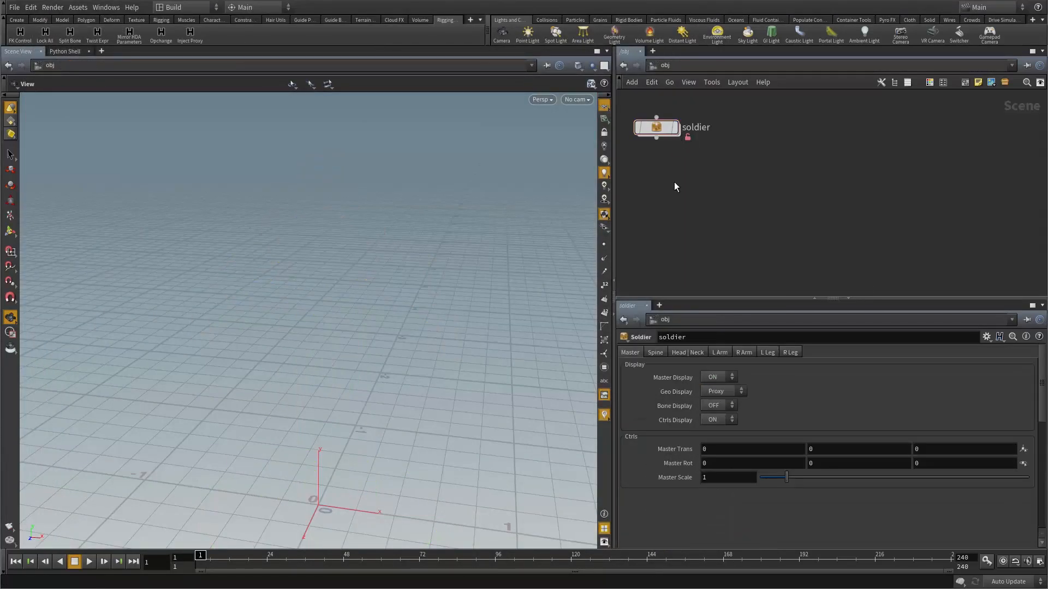
pyautogui.moveTo(673, 212); pyautogui.dragTo(675, 200, button='middle')
pyautogui.rightClick(659, 115)
pyautogui.click(694, 279)
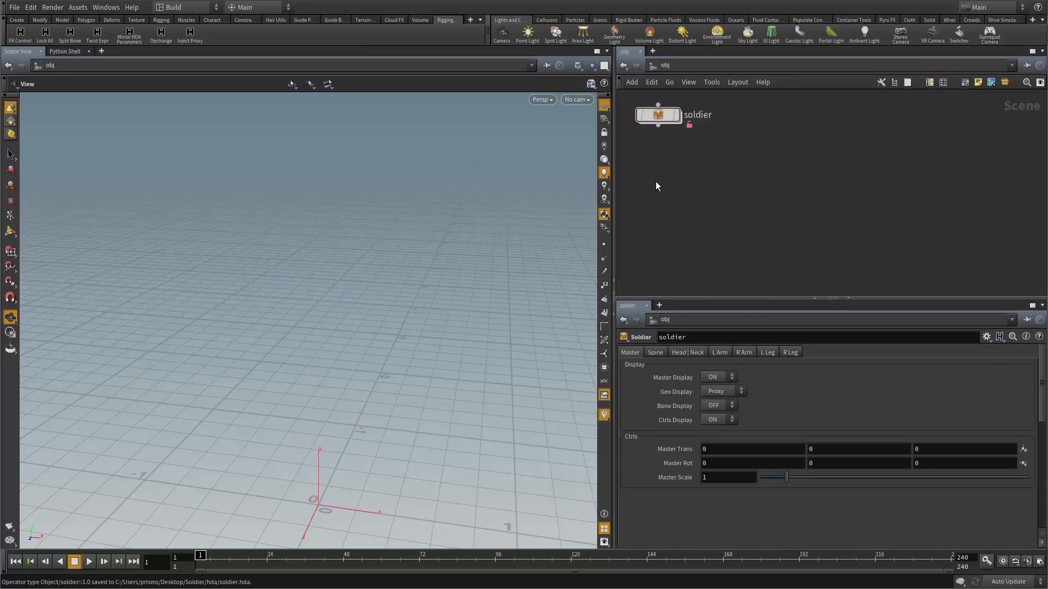
# Add a second Soldier digital asset to the object network below the existing soldier node.
pyautogui.press('Tab')
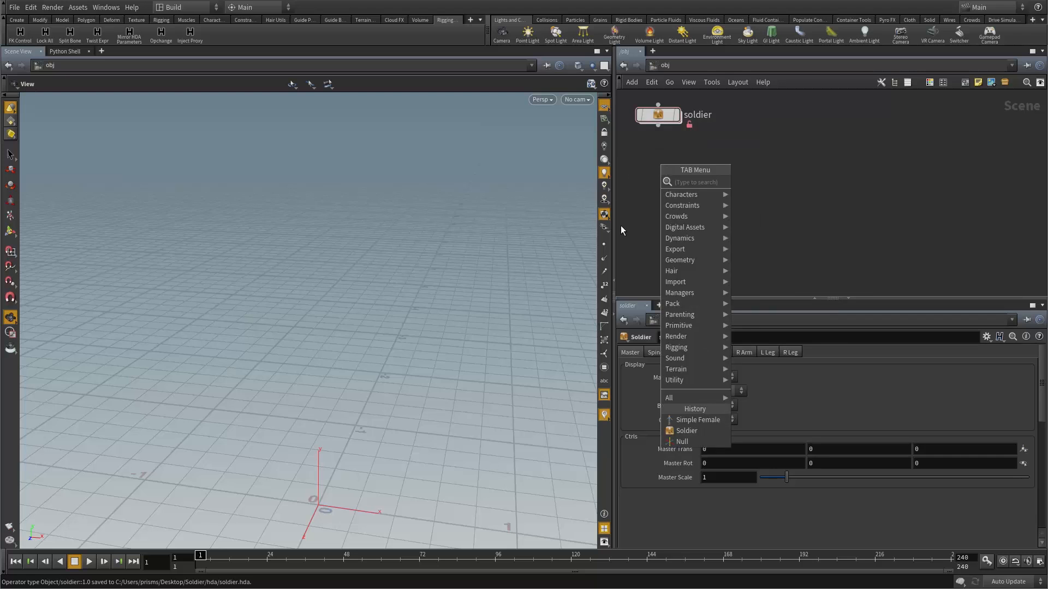
pyautogui.moveTo(709, 227)
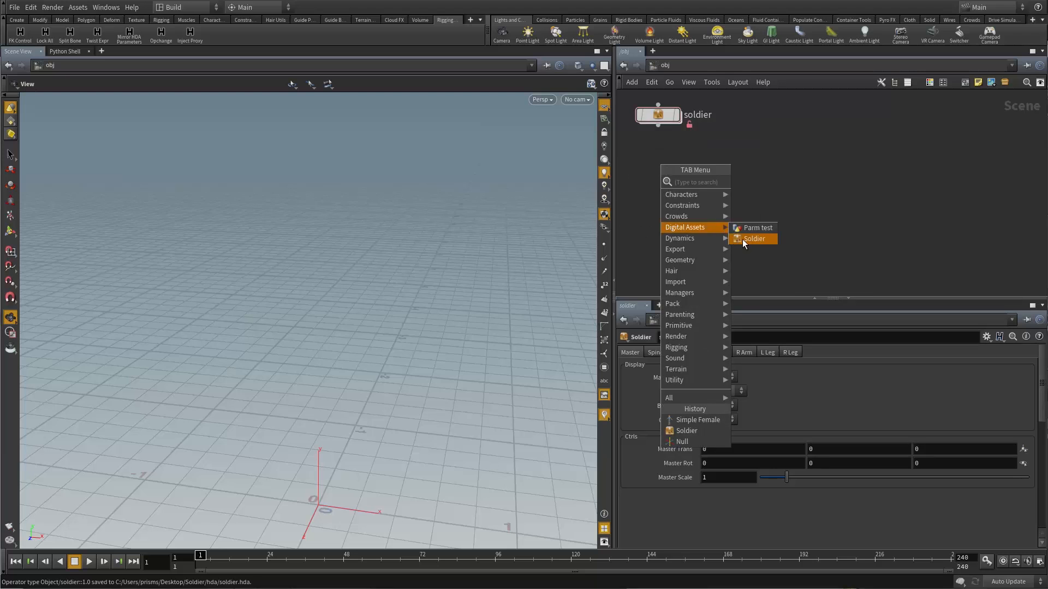
pyautogui.click(742, 239)
pyautogui.click(694, 231)
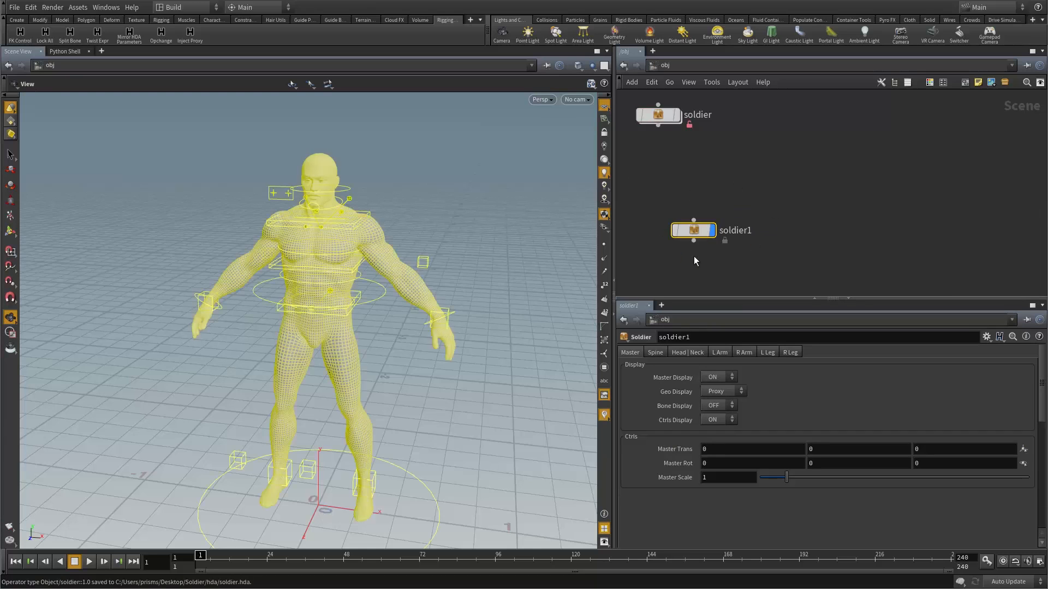
pyautogui.press('f')
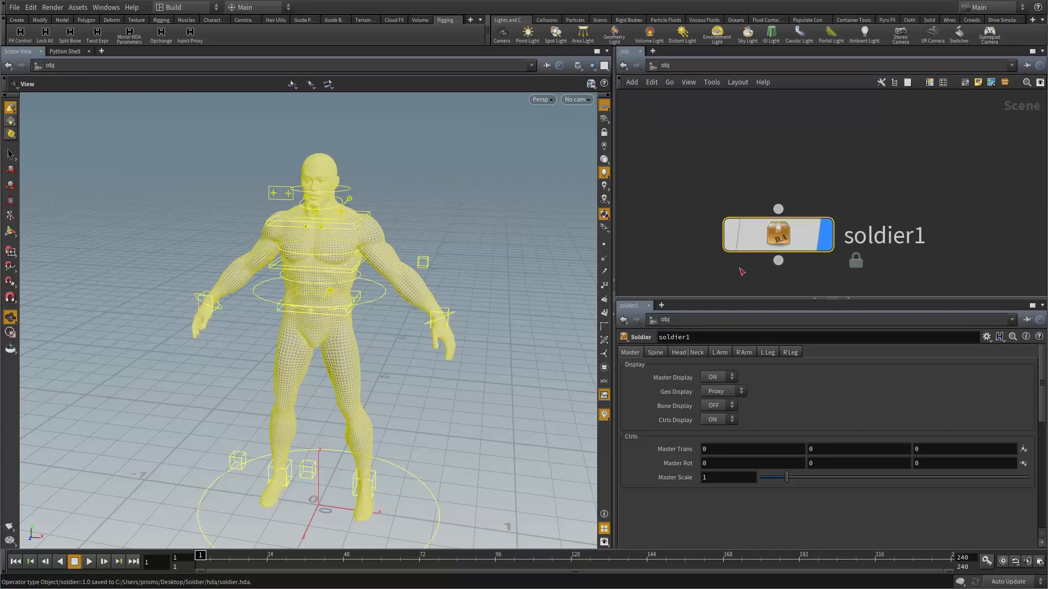
# Deselect the new soldier instance and test picking its head with the Pose tool.
pyautogui.click(568, 223)
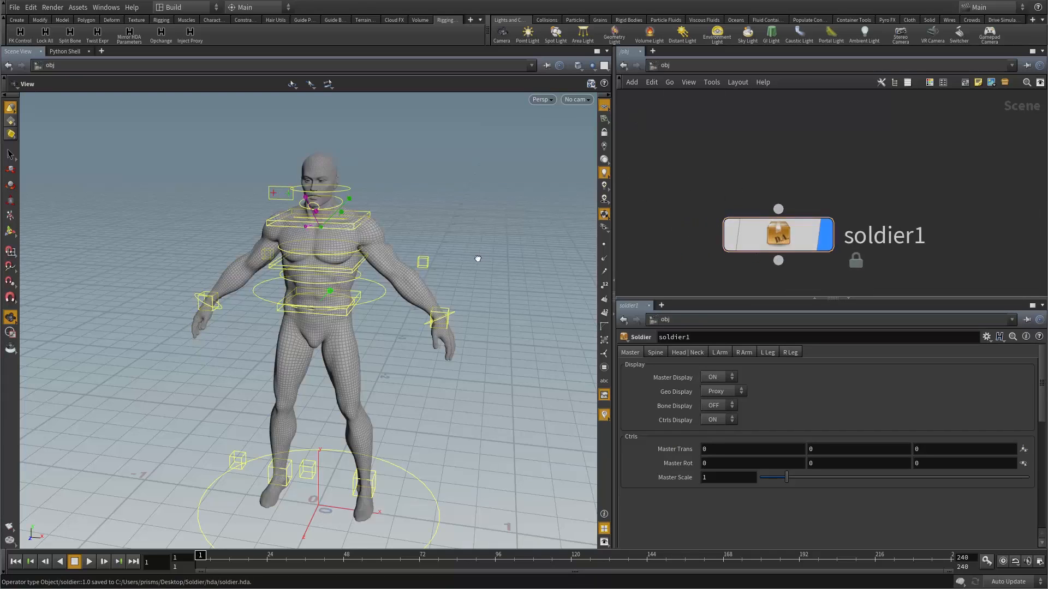
pyautogui.moveTo(477, 258); pyautogui.dragTo(467, 258)
pyautogui.hotkey('ctrl', 'r')
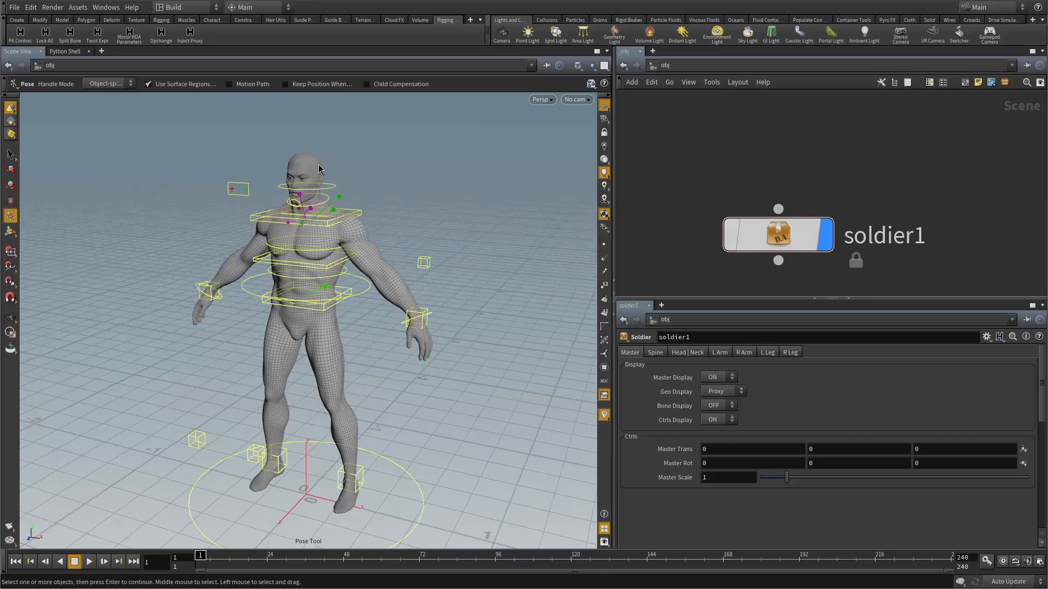
pyautogui.click(307, 169)
pyautogui.click(316, 186)
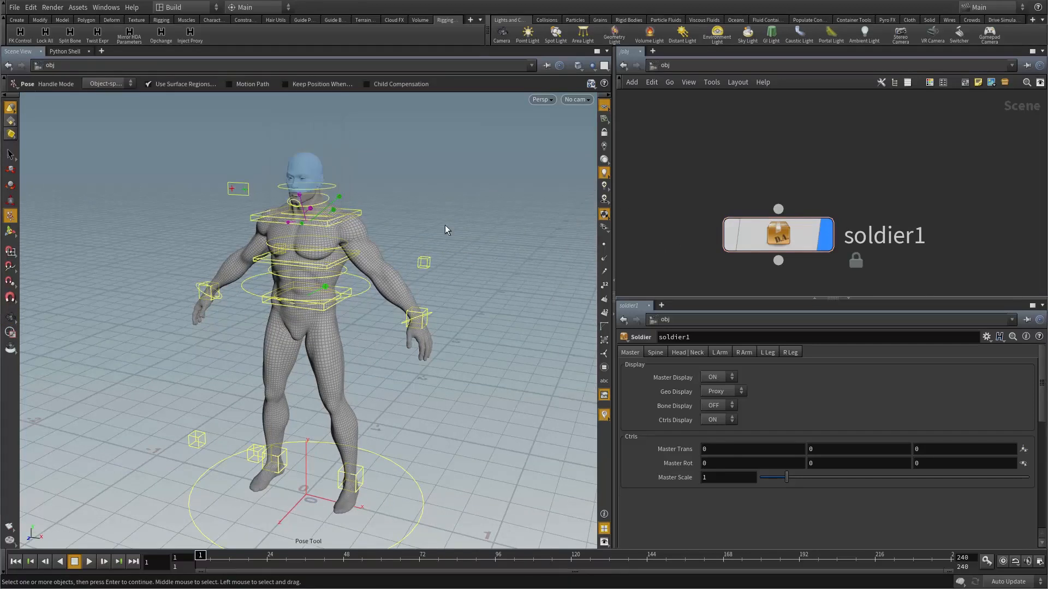
pyautogui.press('Escape')
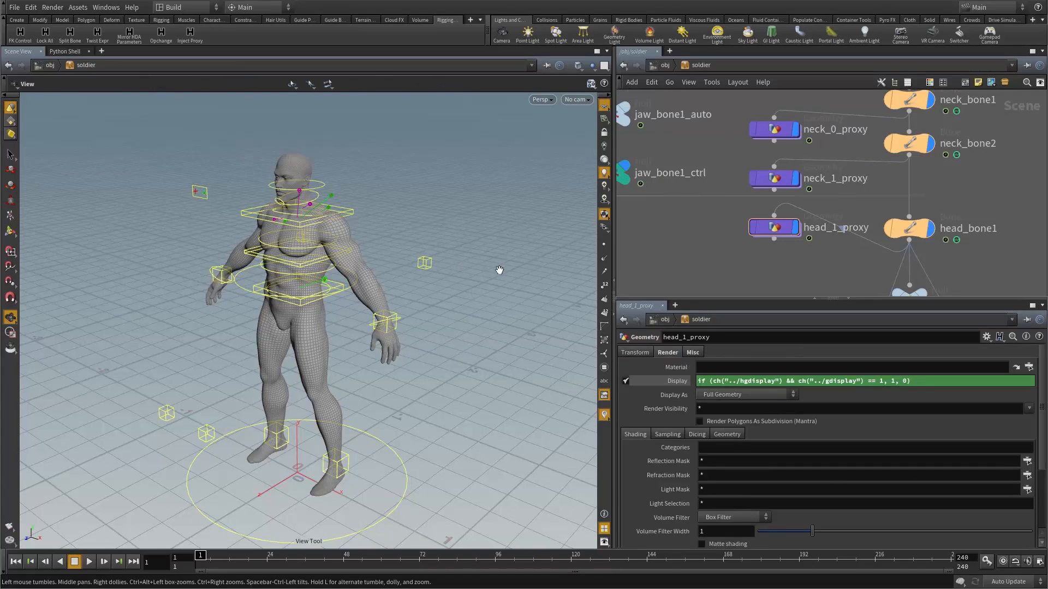
# Reopen the soldier asset's type properties from inside its network and open its parameters in a floating window alongside.
pyautogui.rightClick(695, 65)
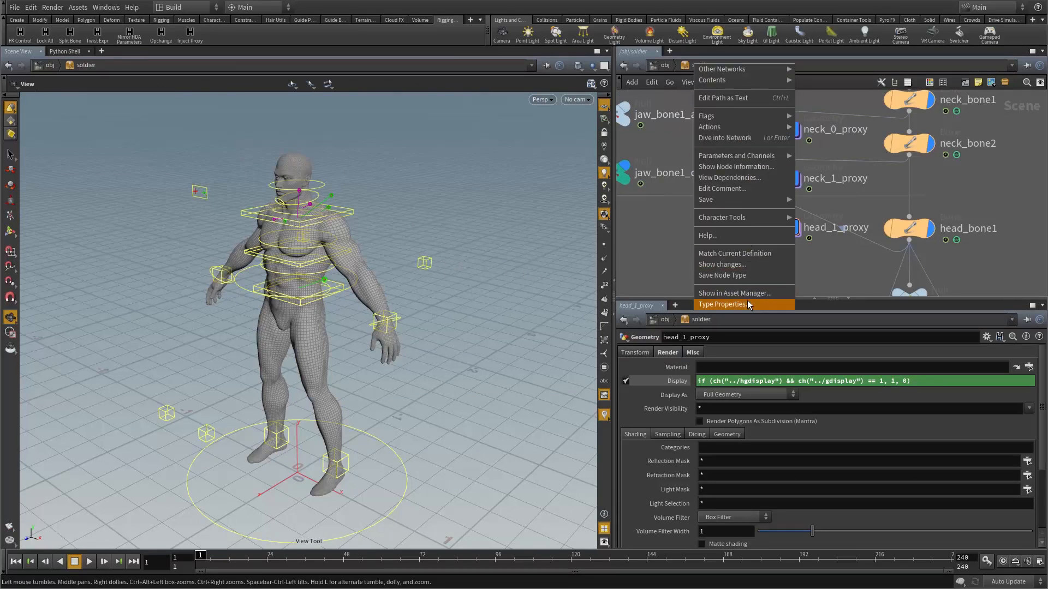
pyautogui.click(726, 304)
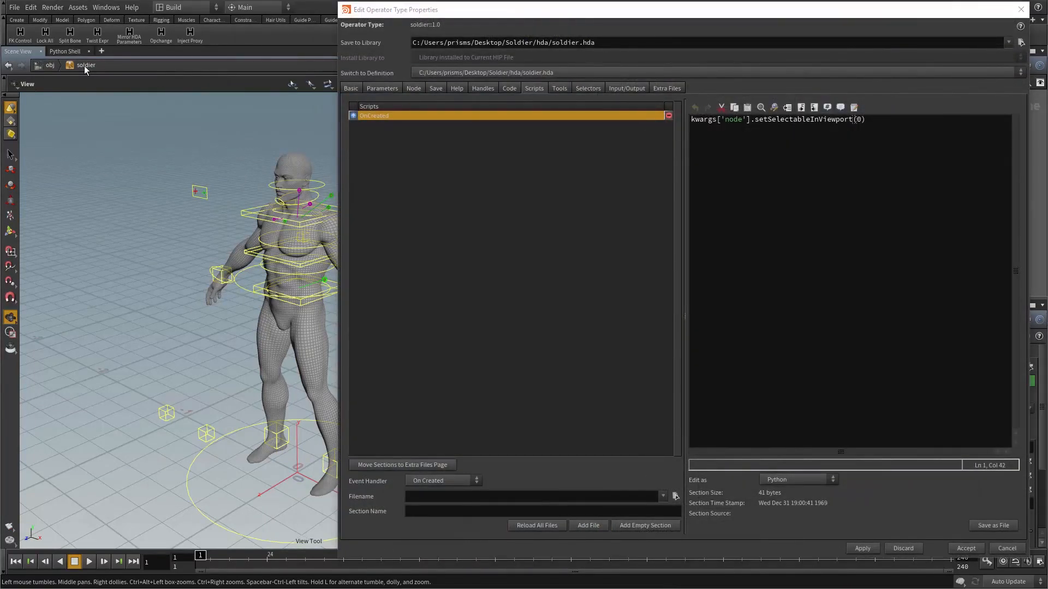
pyautogui.rightClick(85, 67)
pyautogui.moveTo(134, 158)
pyautogui.click(203, 158)
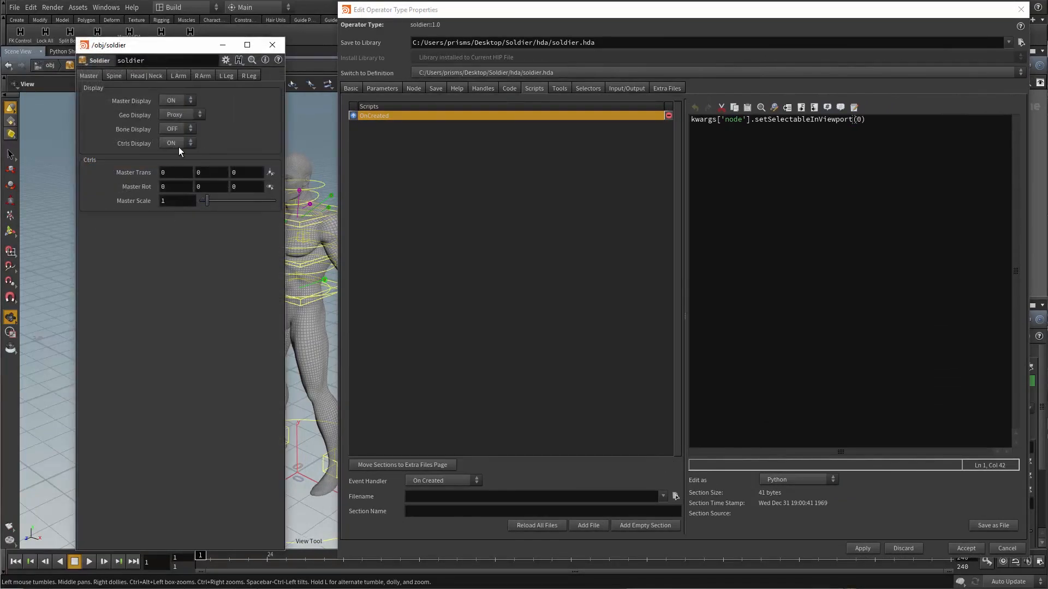
# Examine the soldier's parameter tabs for the arms, spine, head and neck, ending on the Master parameters.
pyautogui.click(178, 75)
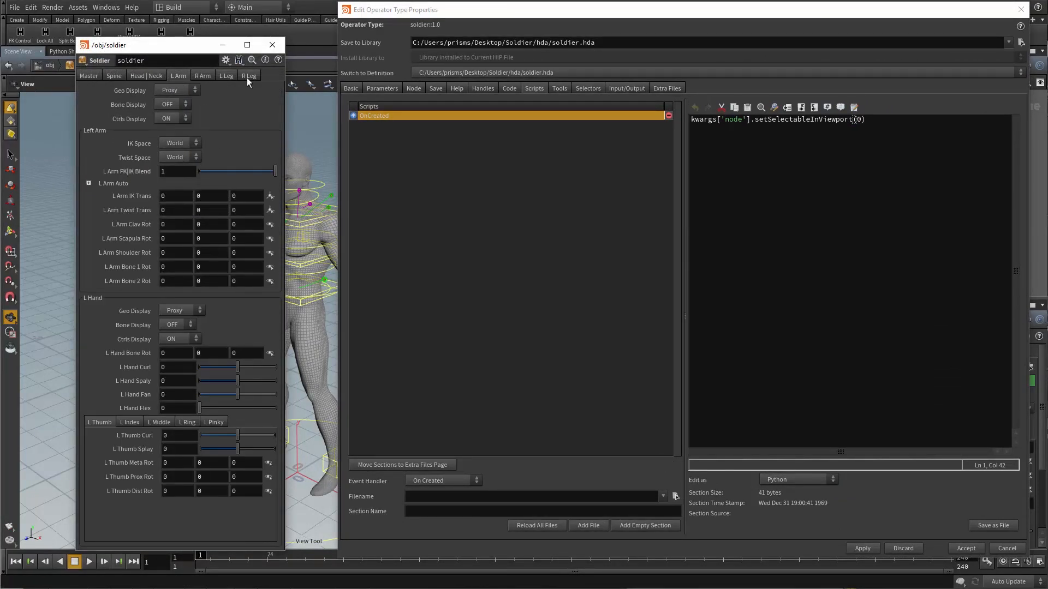
pyautogui.click(203, 75)
pyautogui.moveTo(208, 48); pyautogui.dragTo(531, 56)
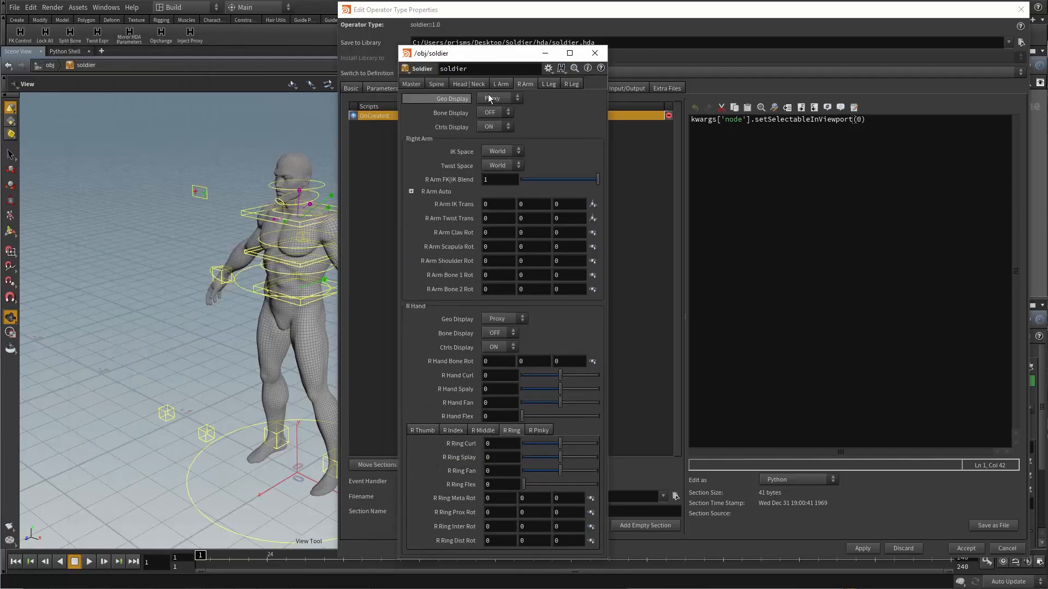
pyautogui.click(441, 84)
pyautogui.click(468, 84)
pyautogui.click(499, 84)
pyautogui.click(528, 84)
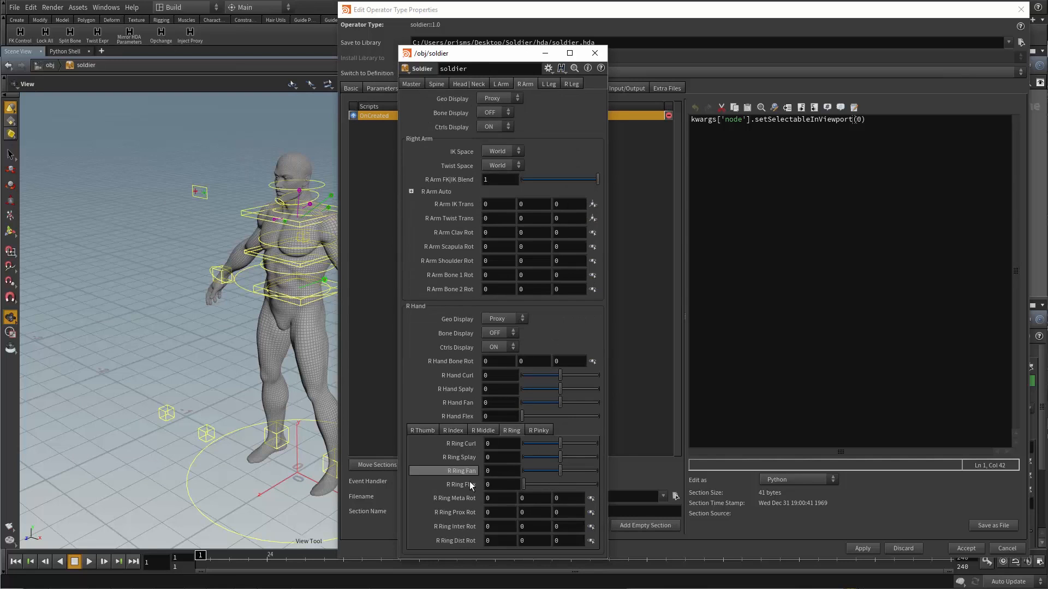
pyautogui.click(412, 83)
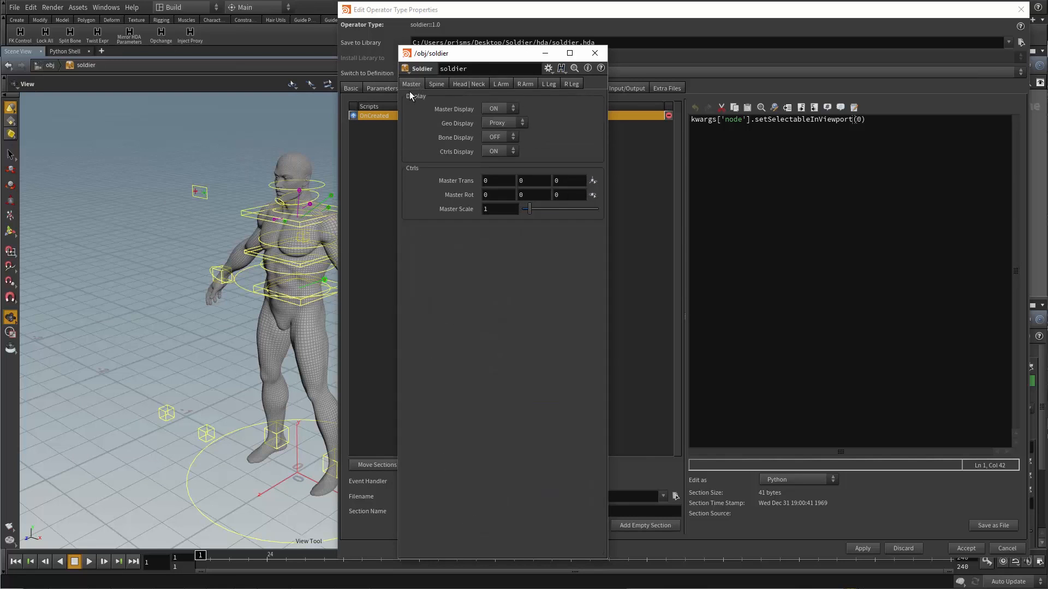
# Set the soldier parameter window aside and open the asset's parameter definitions, checking the Actions folders under Master and Spine.
pyautogui.moveTo(436, 53); pyautogui.dragTo(60, 22)
pyautogui.click(351, 87)
pyautogui.click(382, 88)
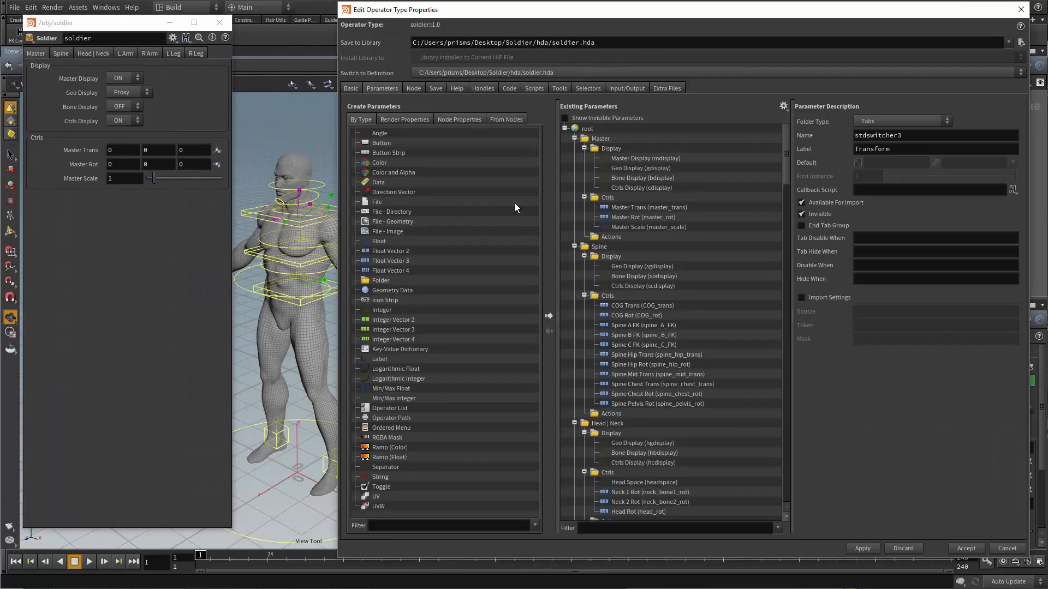
pyautogui.click(609, 238)
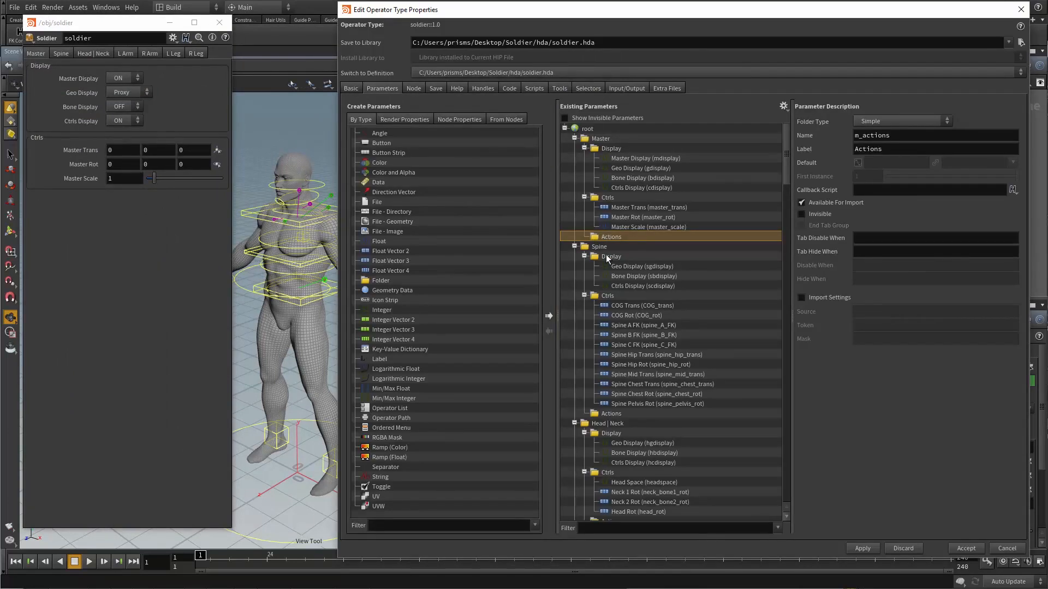
pyautogui.click(596, 414)
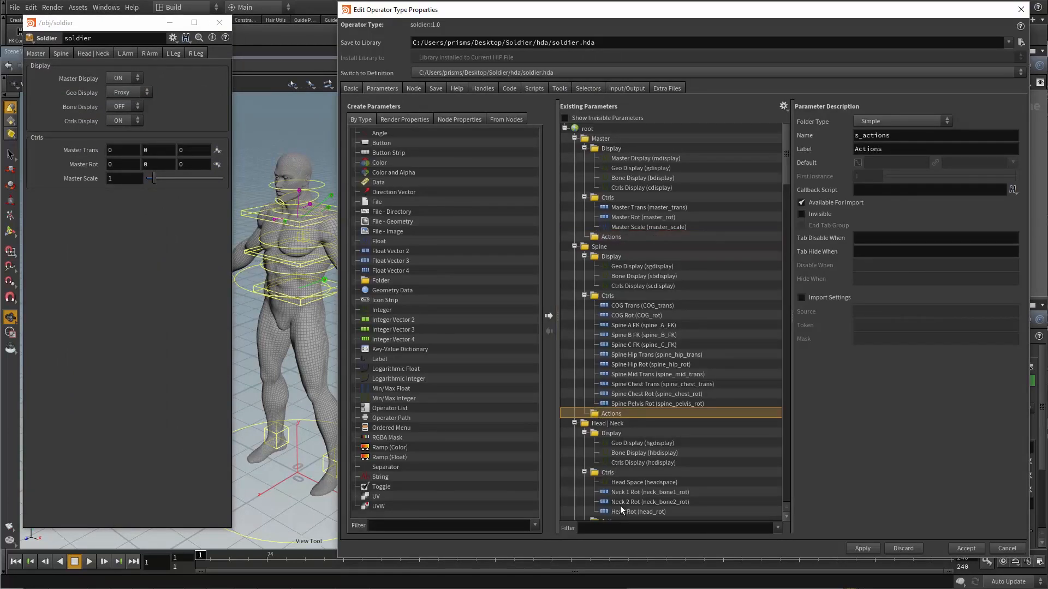
pyautogui.click(602, 237)
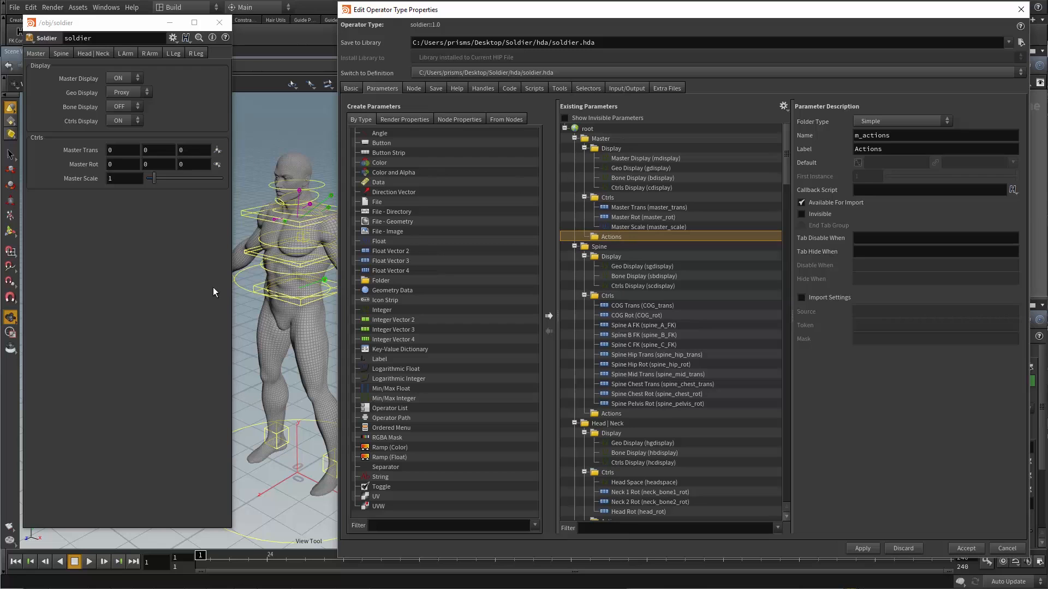
# Review the soldier's spine, arm and leg parameters alongside the asset's parameter definitions.
pyautogui.click(59, 53)
pyautogui.click(125, 54)
pyautogui.click(149, 53)
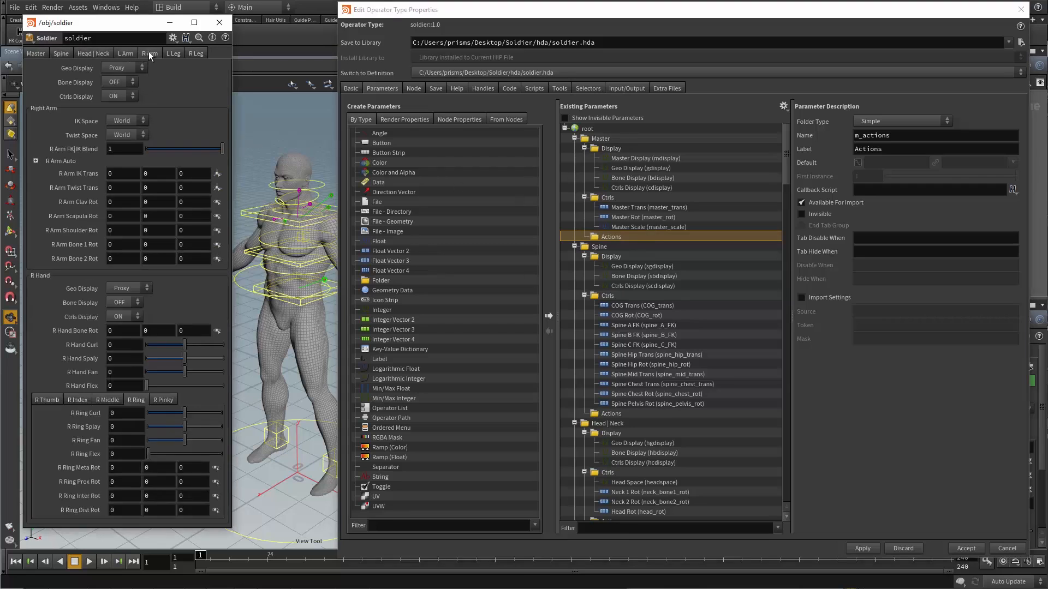
pyautogui.click(174, 53)
pyautogui.click(196, 53)
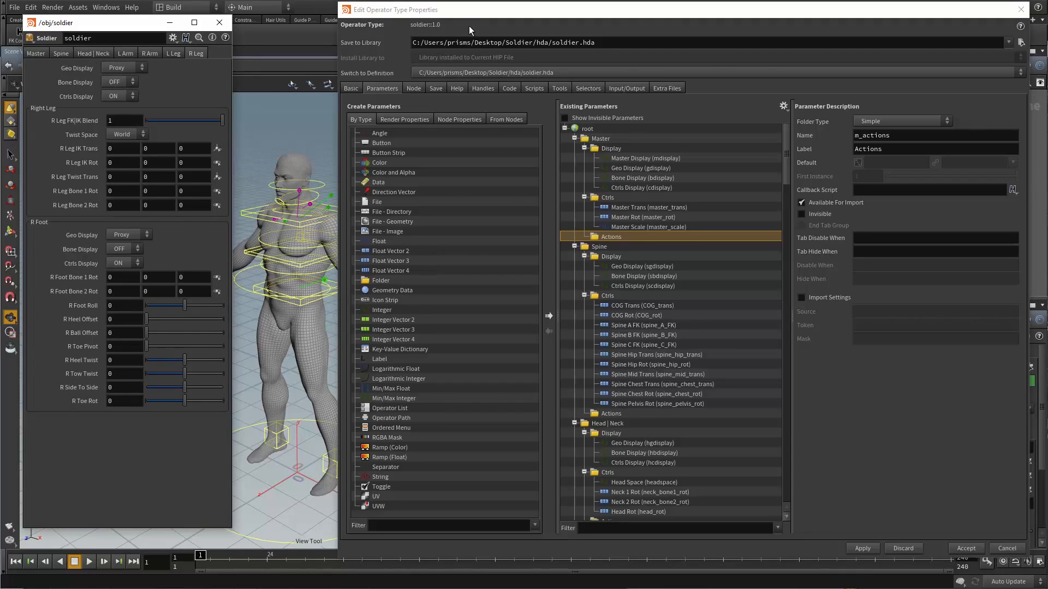
# Uncover the viewport to inspect the whole soldier rig, and bring the type properties window back beside the parameter window.
pyautogui.moveTo(453, 16); pyautogui.dragTo(669, 19)
pyautogui.moveTo(368, 287); pyautogui.dragTo(455, 275)
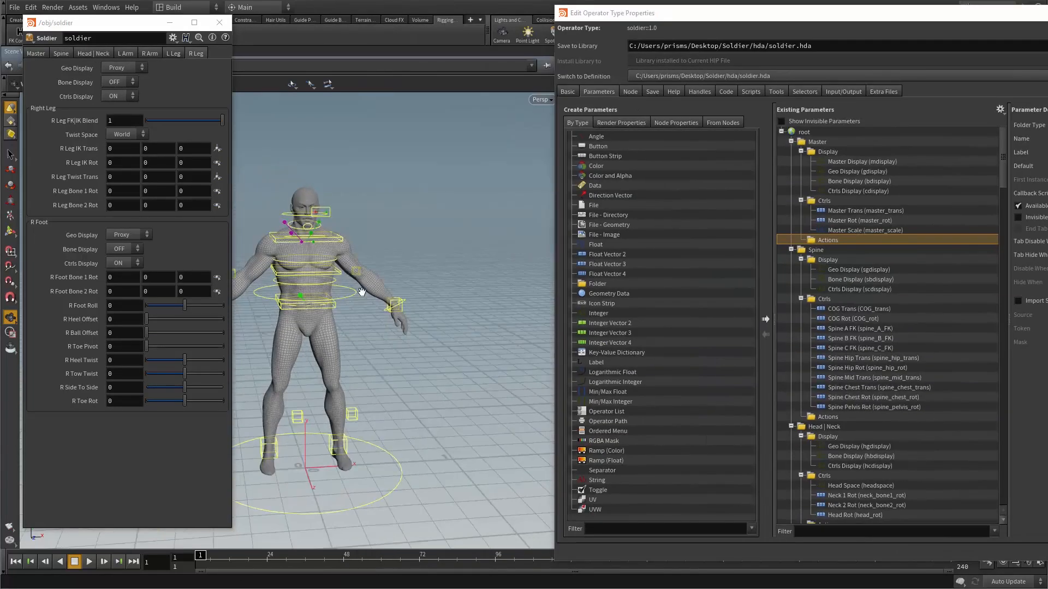
pyautogui.moveTo(365, 284); pyautogui.dragTo(435, 272, button='middle')
pyautogui.moveTo(448, 346); pyautogui.dragTo(409, 351)
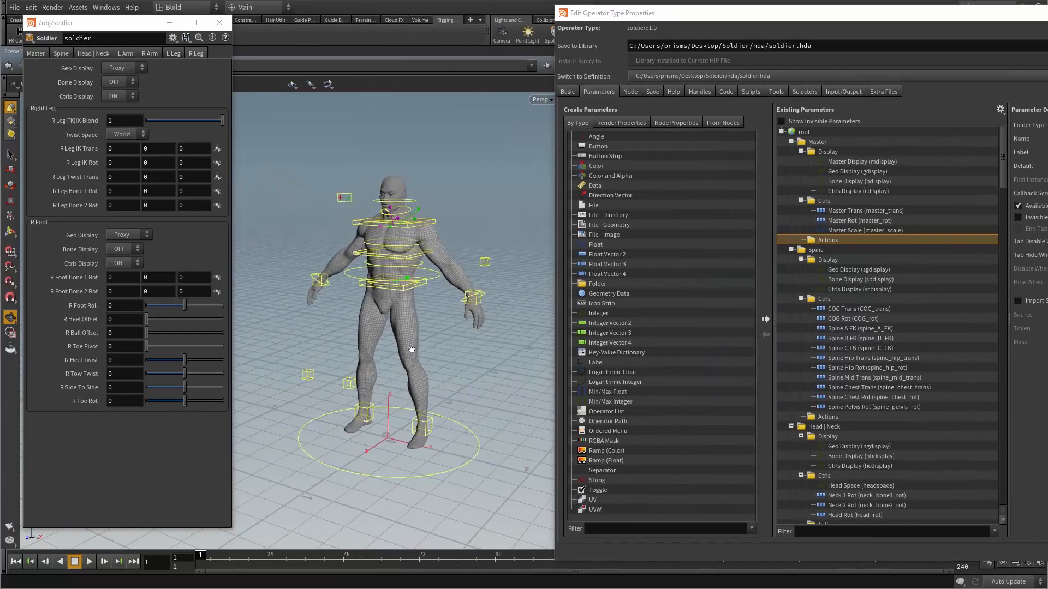
pyautogui.moveTo(694, 15); pyautogui.dragTo(380, 24)
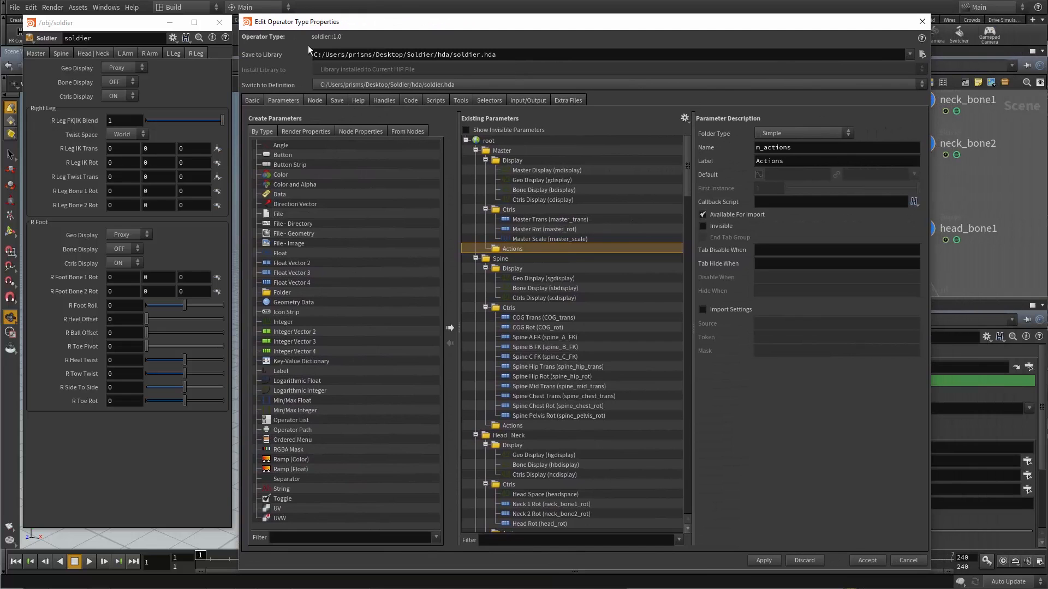
# Compare the Spine, L Arm, R Arm and R Leg parameters with the Master parameters.
pyautogui.click(60, 52)
pyautogui.click(129, 54)
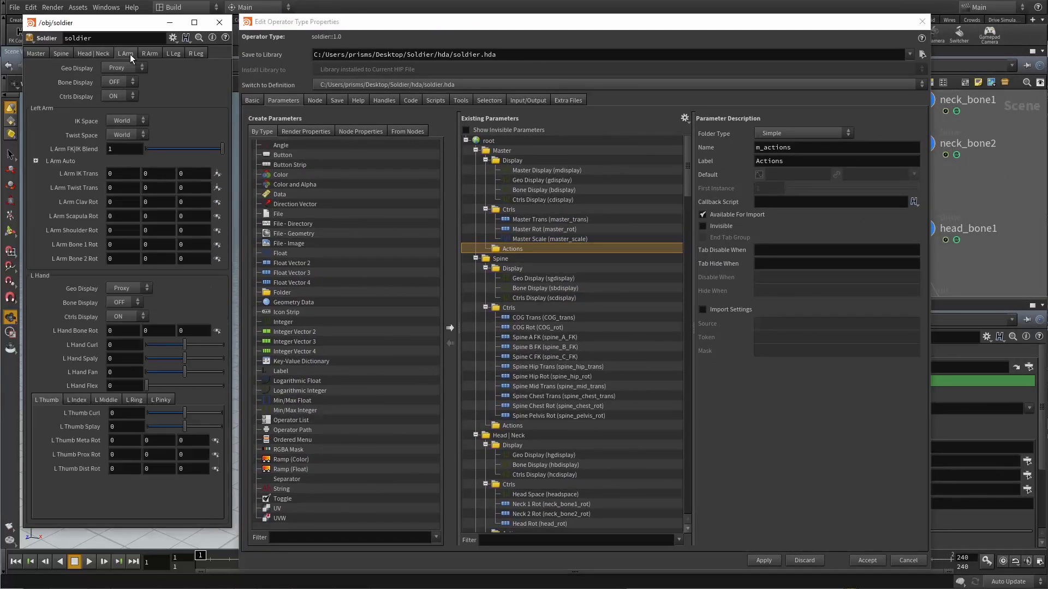
pyautogui.click(148, 52)
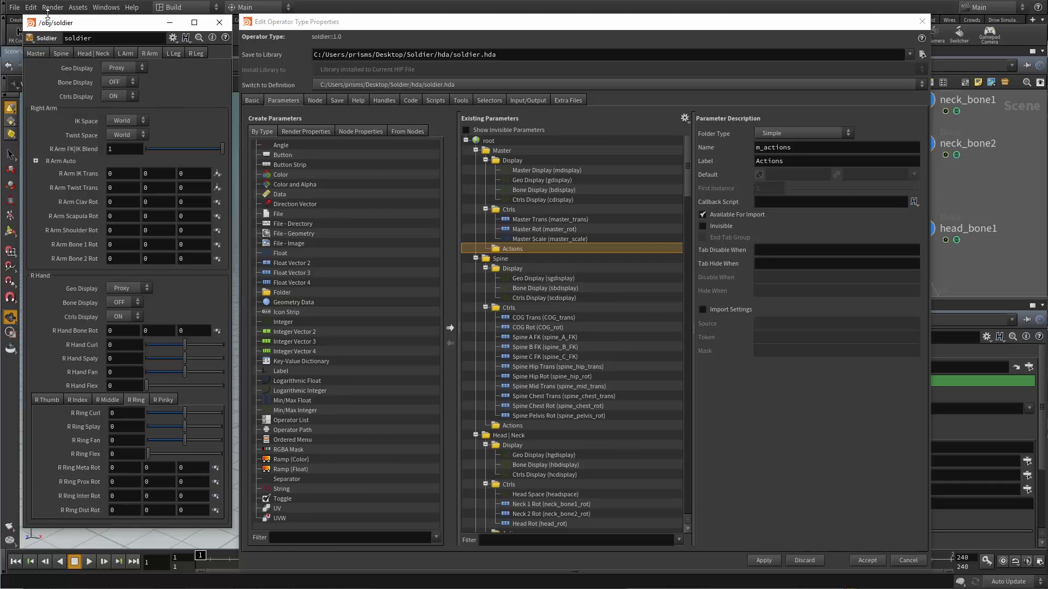
pyautogui.click(33, 53)
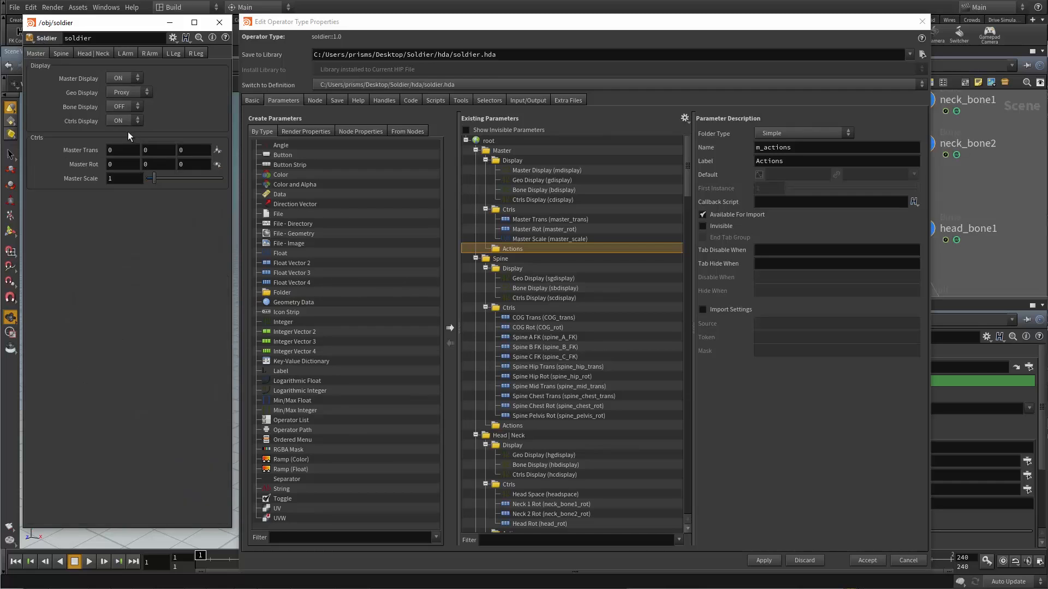
pyautogui.click(61, 53)
pyautogui.click(125, 53)
pyautogui.click(188, 53)
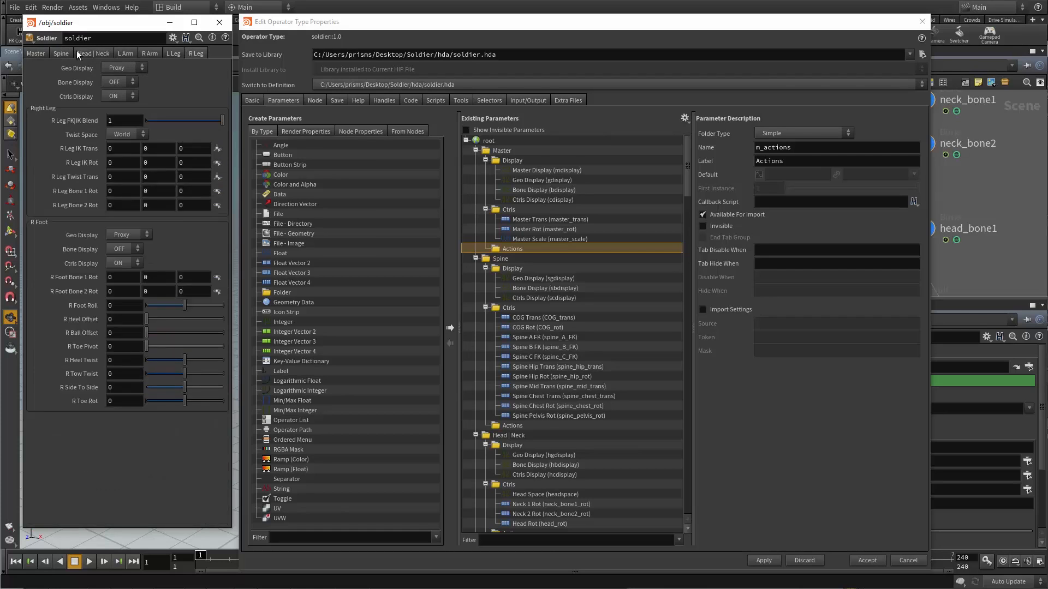
pyautogui.click(30, 52)
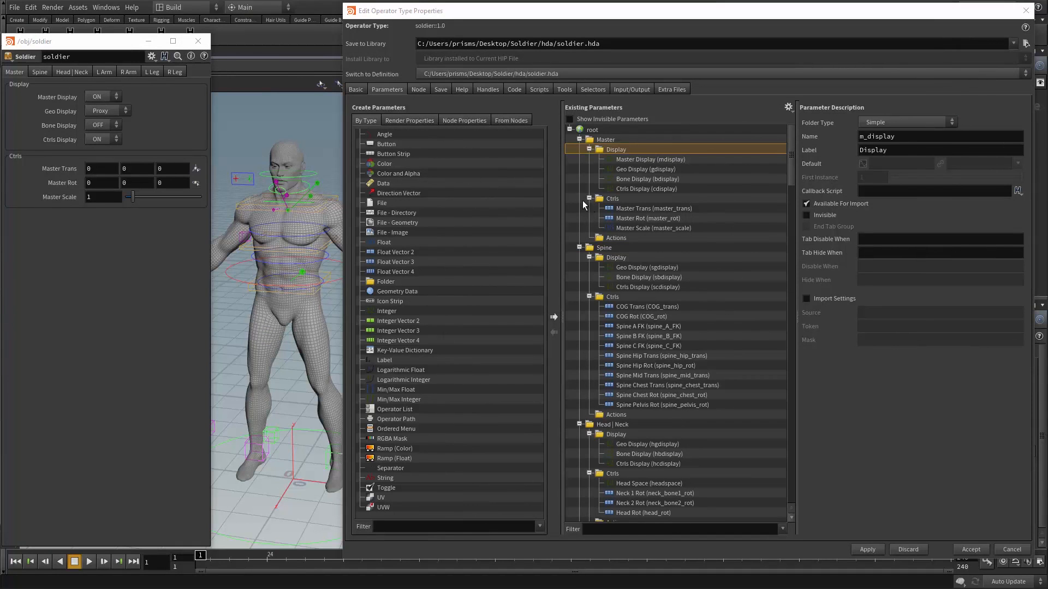
# Add a button parameter to the Master tab's Actions folder and name it setalltodefault.
pyautogui.click(613, 236)
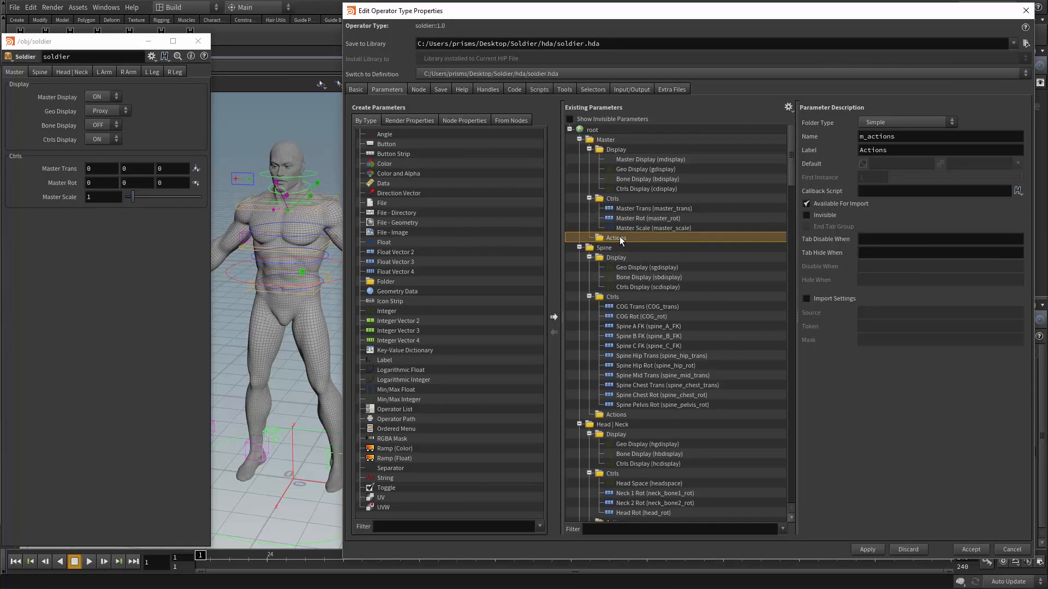
pyautogui.moveTo(379, 144); pyautogui.dragTo(624, 244)
pyautogui.doubleClick(902, 136)
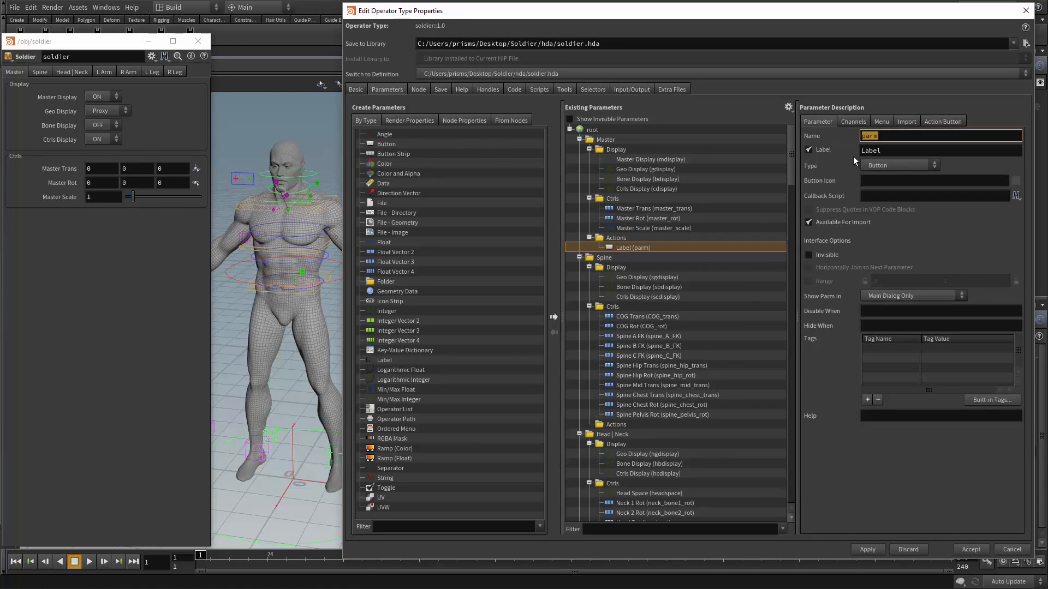
pyautogui.write('setalltodefault')
pyautogui.press('Return')
# Label the new button "Set ALL to Default", apply the change to the asset and try the button in the soldier's parameters.
pyautogui.doubleClick(912, 149)
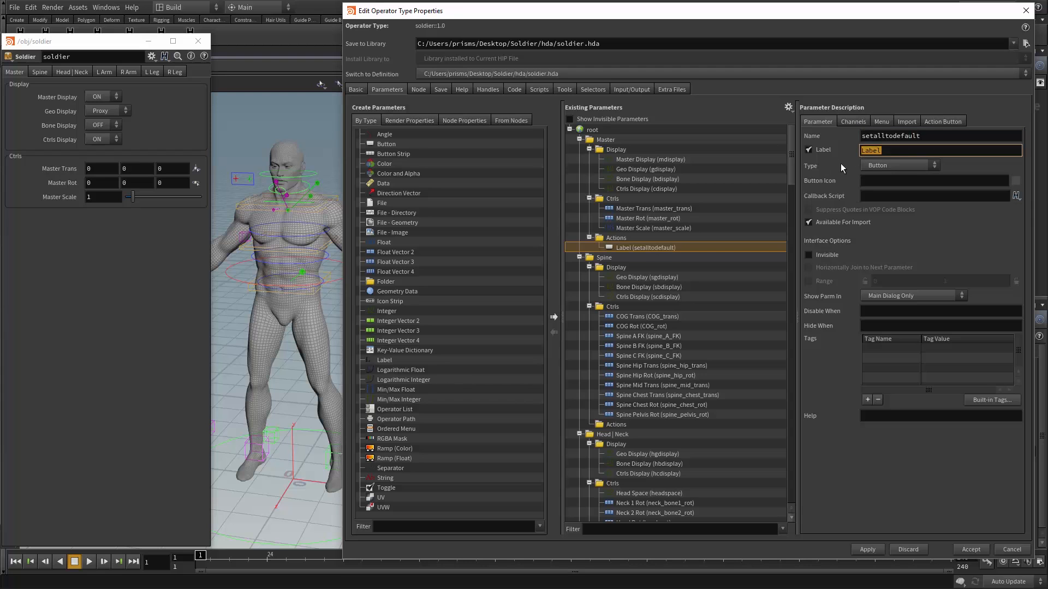
pyautogui.write('Set ALL to Default')
pyautogui.press('Return')
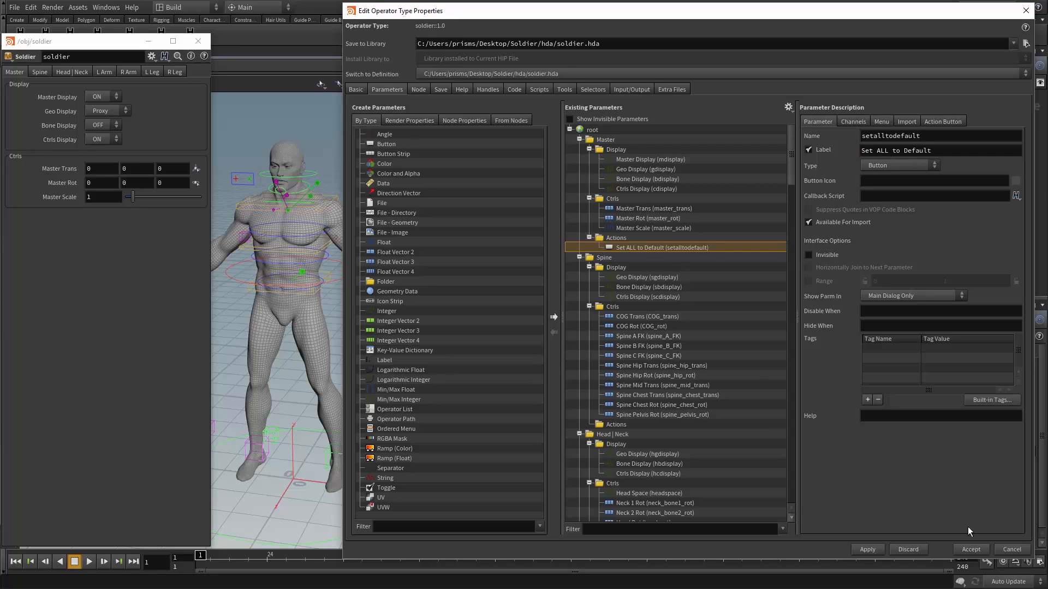
pyautogui.click(866, 550)
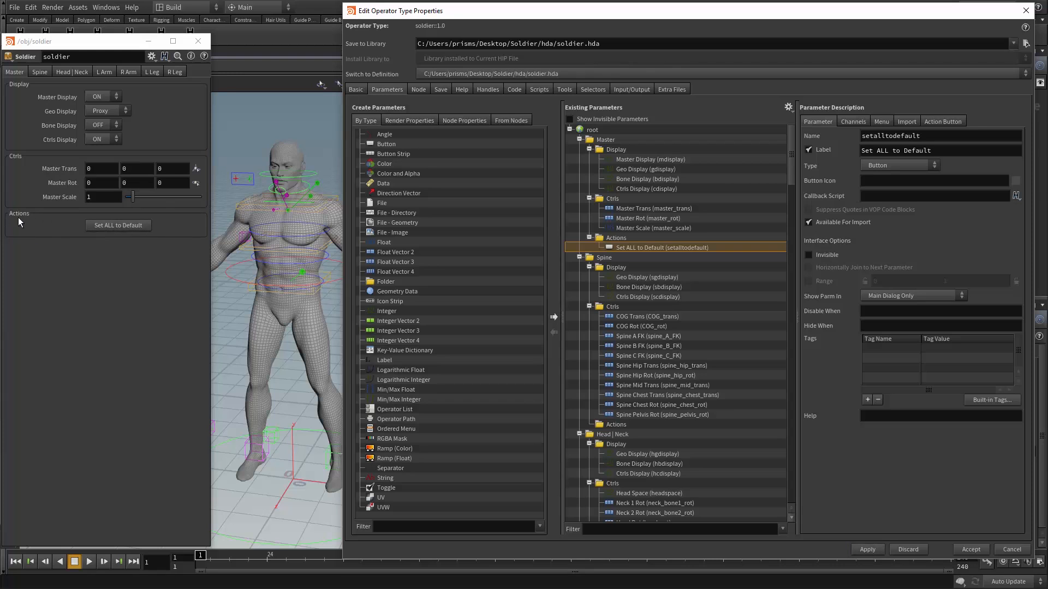
pyautogui.click(136, 228)
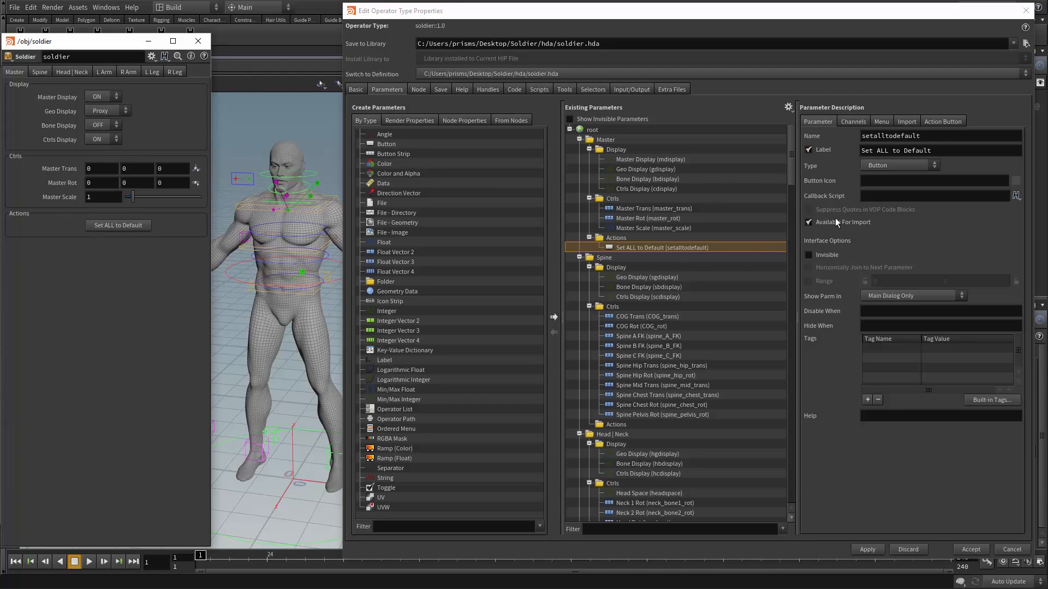
# Check the OnCreated script's language and set the Set ALL to Default button's callback script language to Python.
pyautogui.click(538, 90)
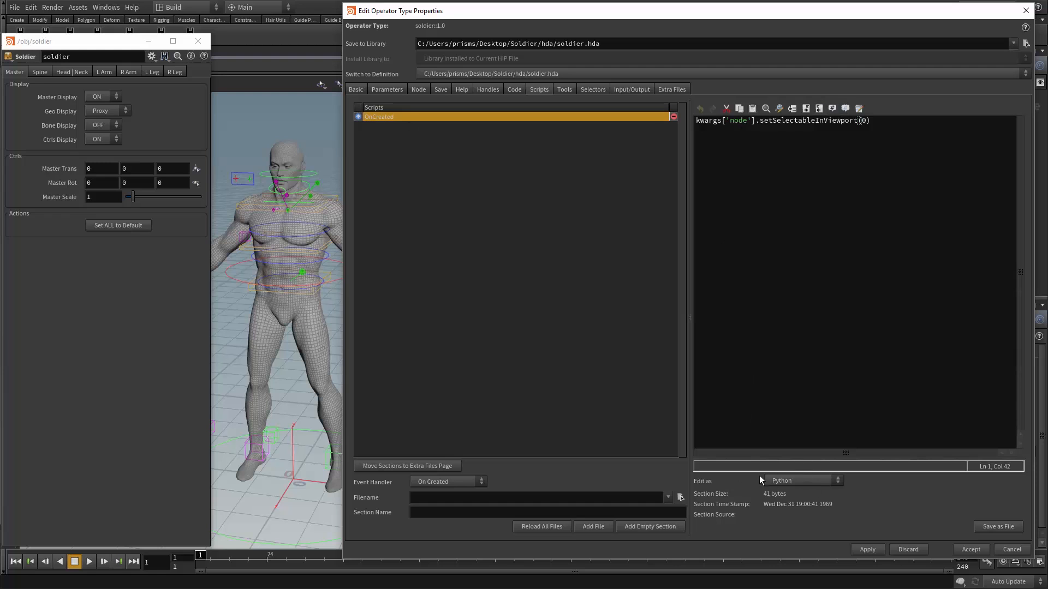
pyautogui.click(797, 480)
pyautogui.click(387, 89)
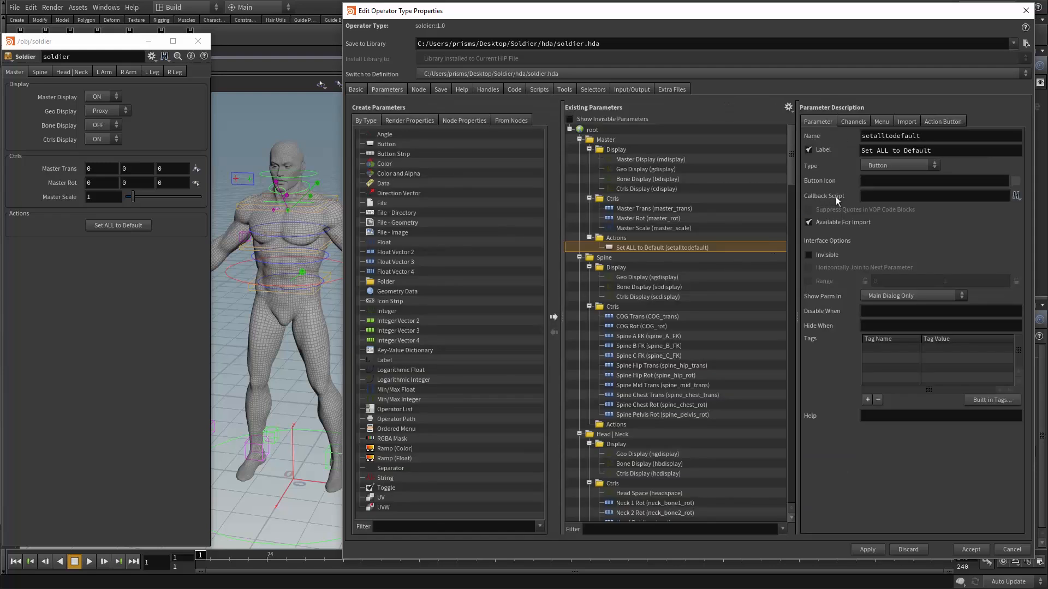
pyautogui.click(1017, 198)
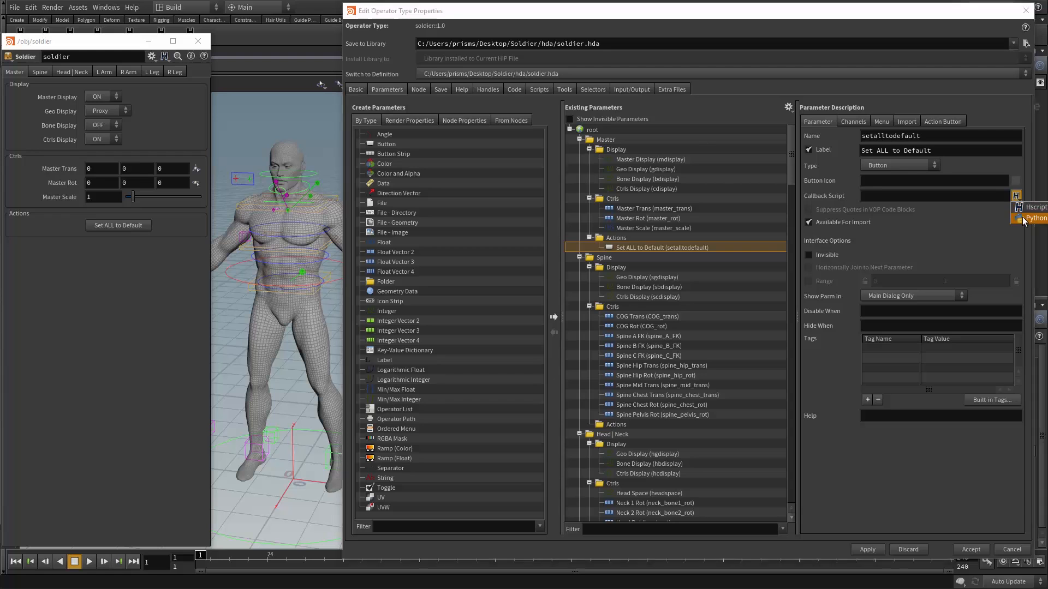
pyautogui.click(1026, 218)
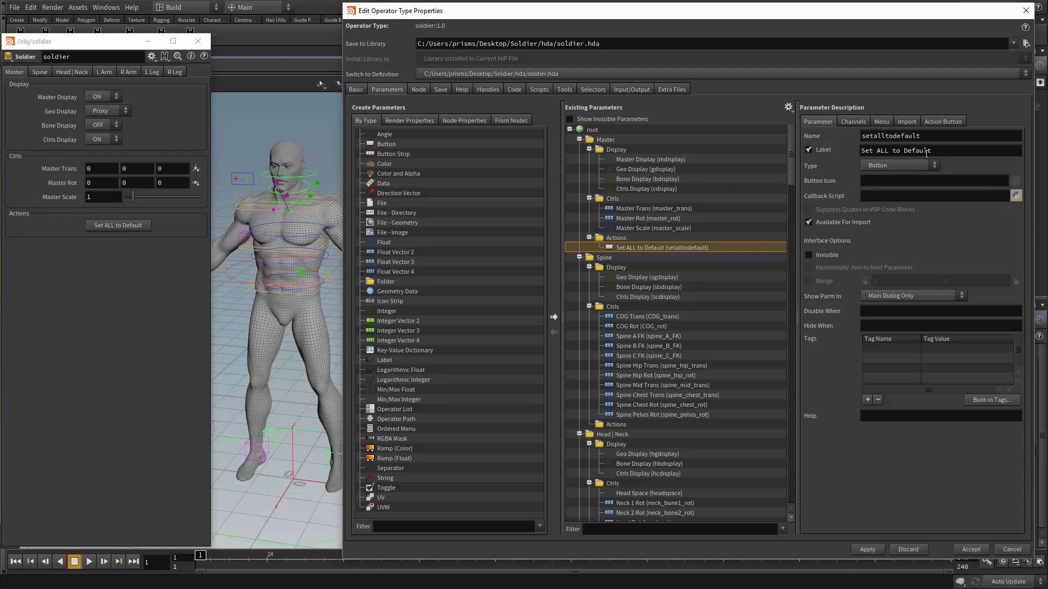
pyautogui.click(104, 225)
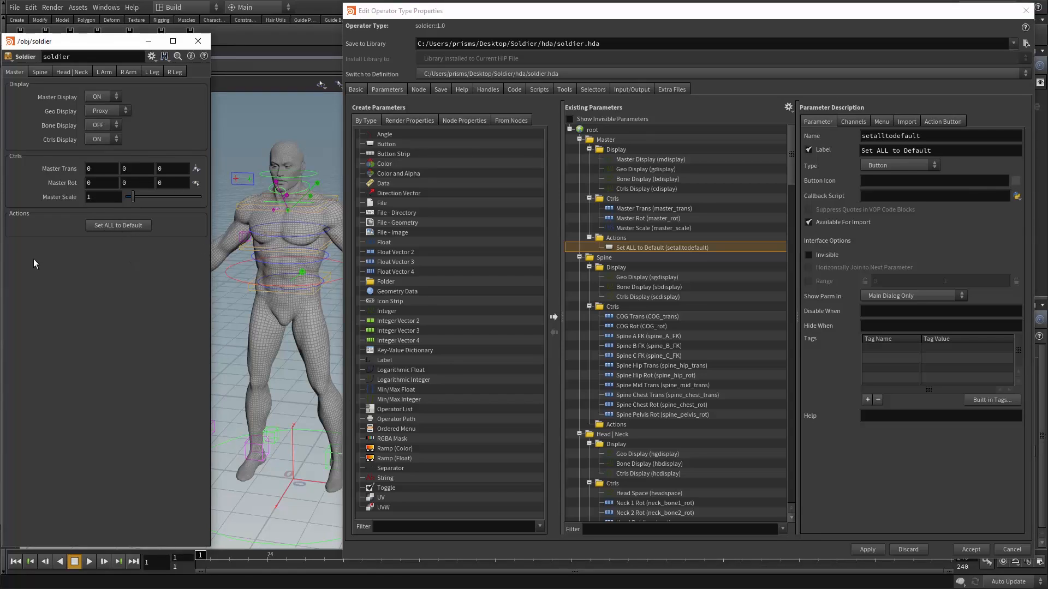
pyautogui.click(1017, 197)
pyautogui.click(1021, 219)
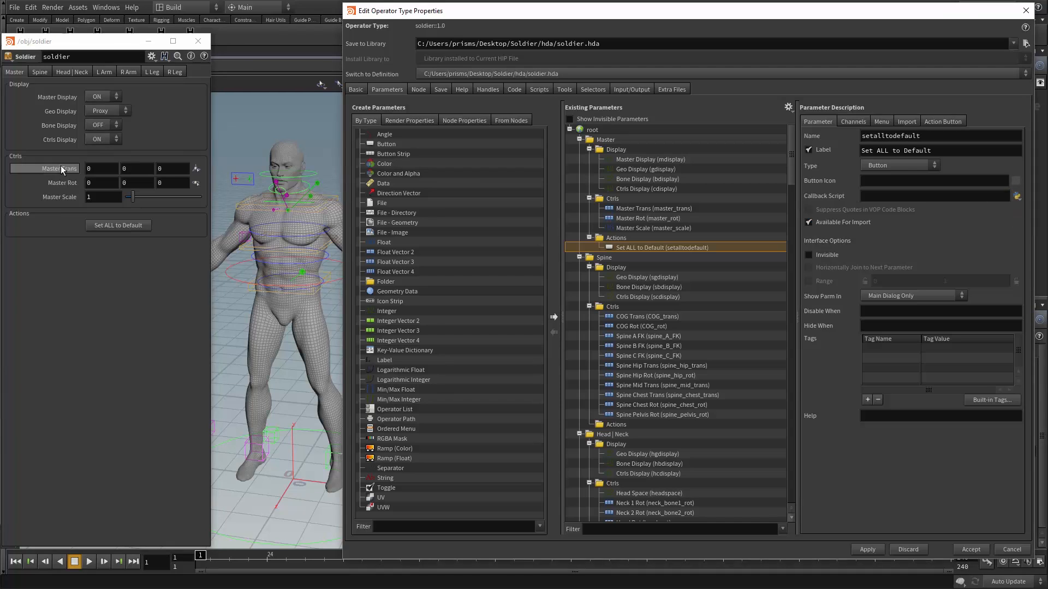
# Review the default expression language options in the Scripting preferences and close them without changes.
pyautogui.click(32, 8)
pyautogui.moveTo(173, 98)
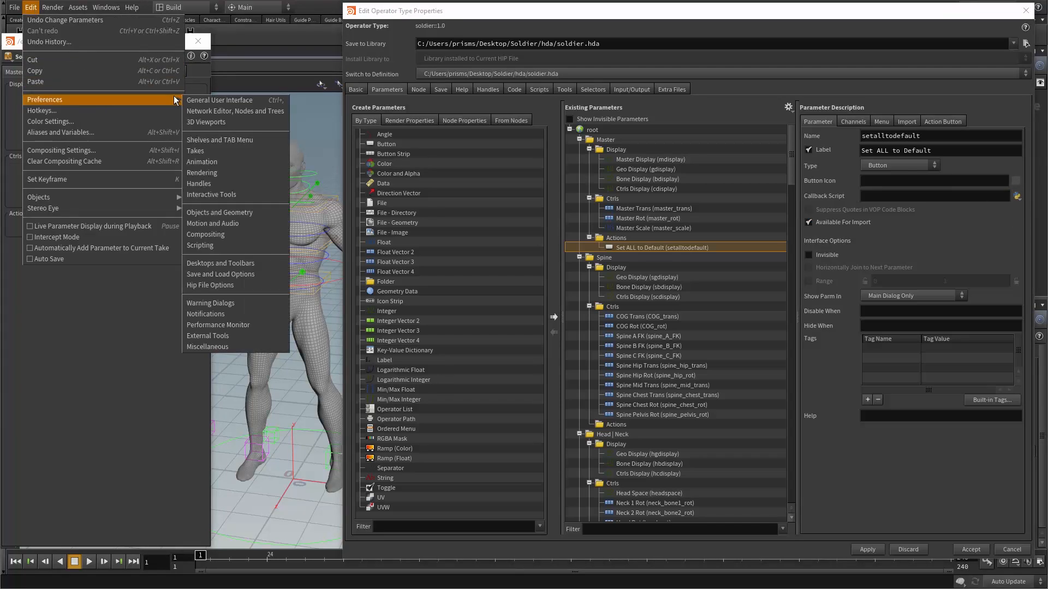
pyautogui.click(241, 246)
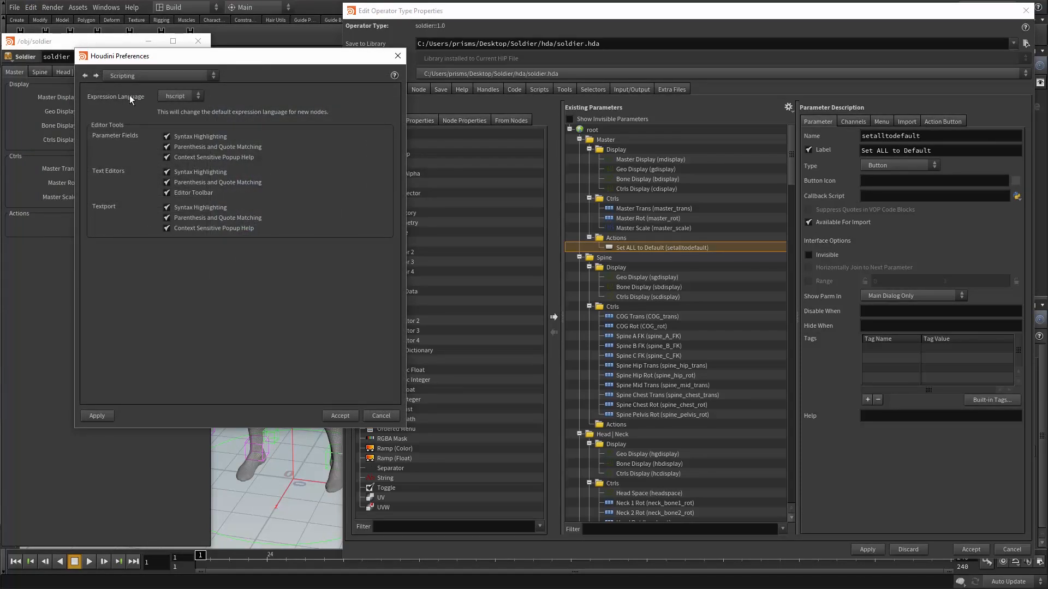
pyautogui.click(189, 96)
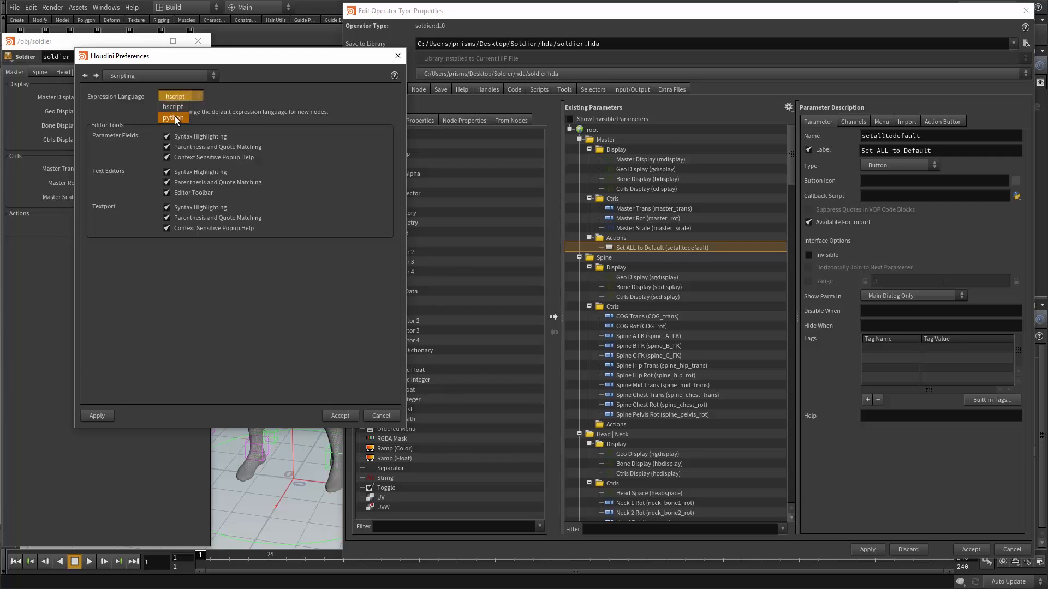
pyautogui.click(286, 135)
pyautogui.click(381, 416)
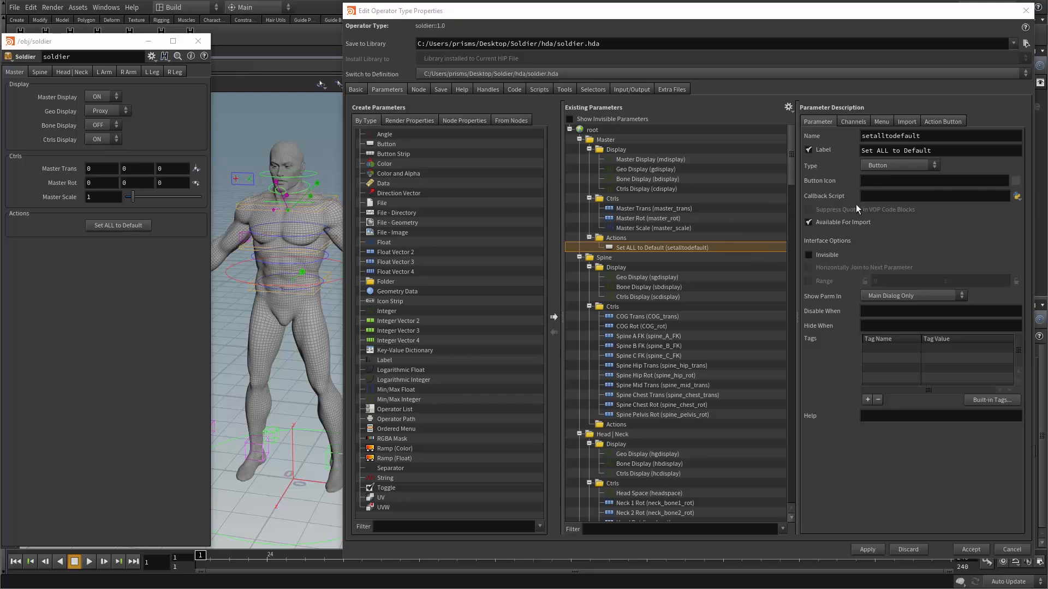
# Add a Python Module event handler section to the asset's scripts.
pyautogui.click(889, 200)
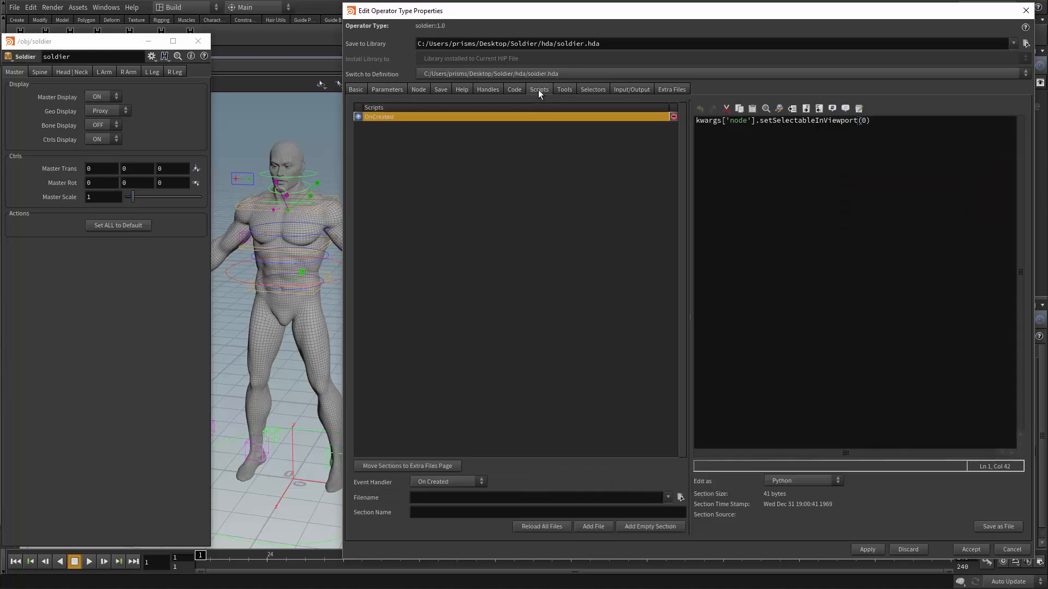
pyautogui.click(538, 89)
pyautogui.click(440, 480)
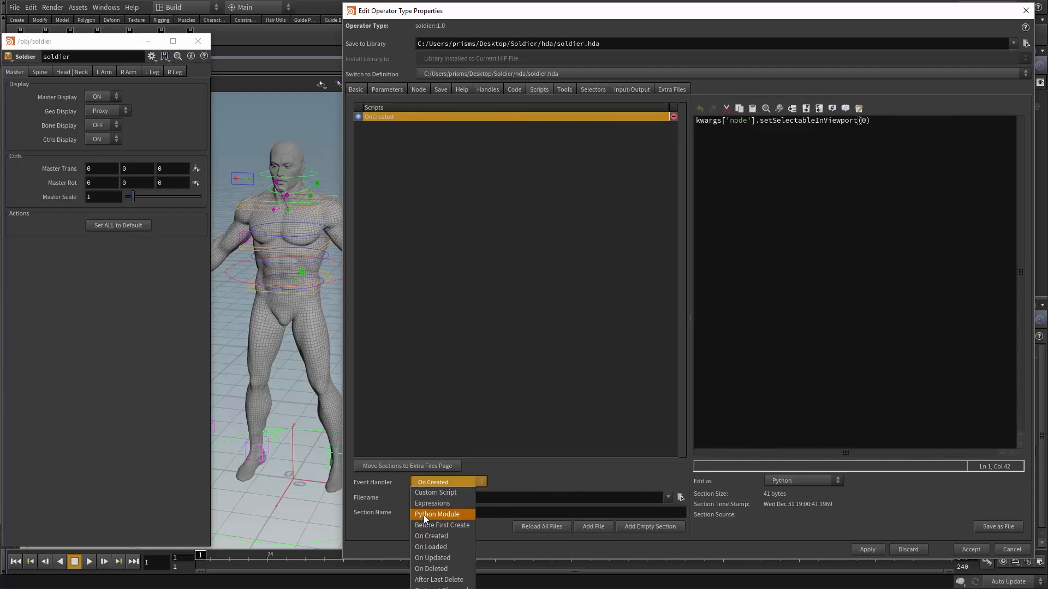
pyautogui.click(447, 514)
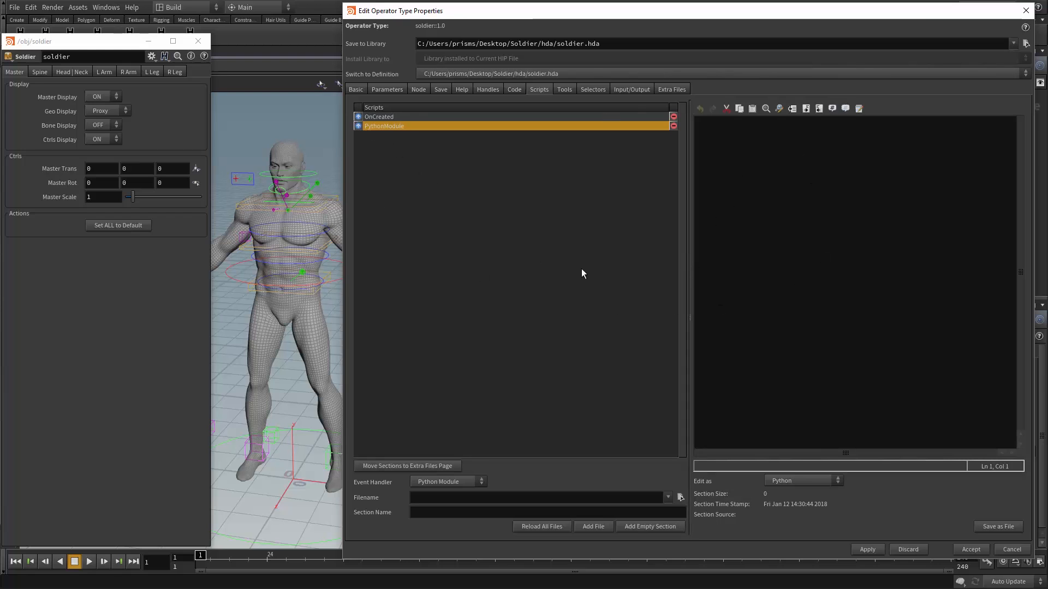
# Set the Set ALL to Default button's callback script to hou.pwd().hdaModule().setalltodefault(kwargs).
pyautogui.click(386, 90)
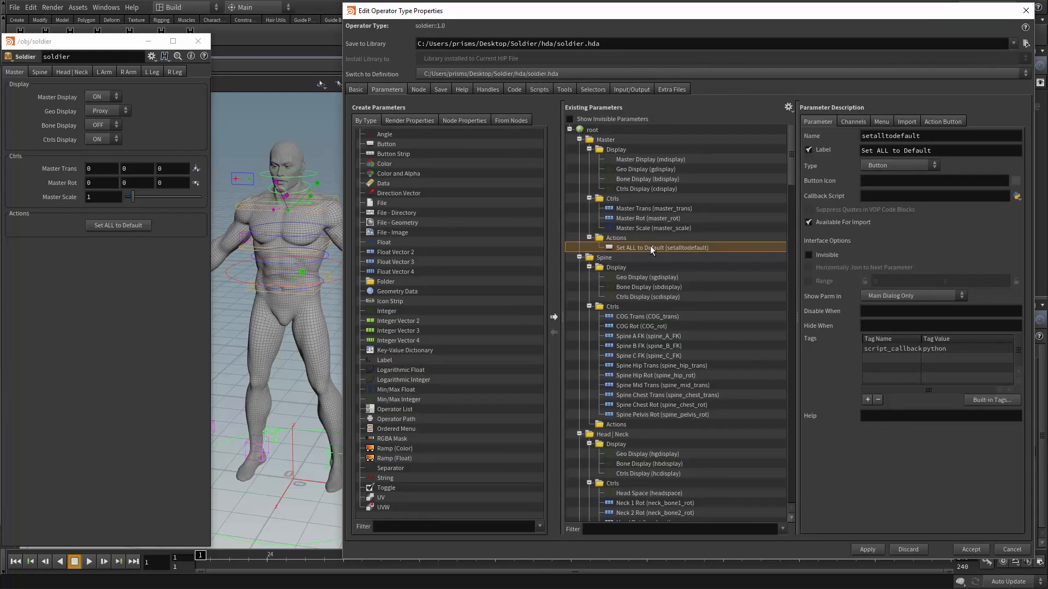
pyautogui.click(878, 197)
pyautogui.write('hou.pwd().hdaModule().setalltodefault(kwargs)')
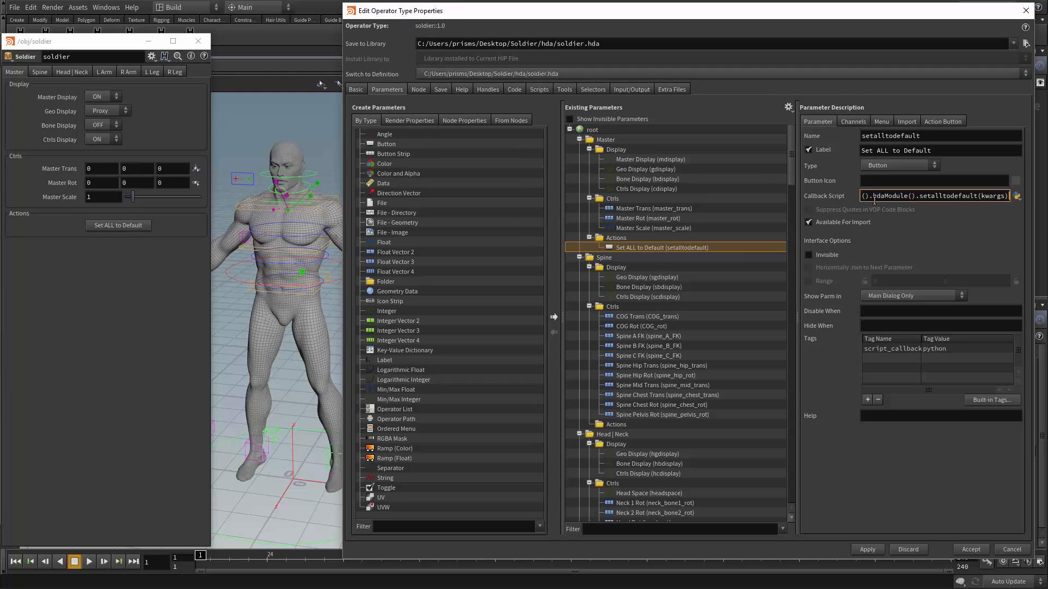
# Widen the parameter description area and examine each part of the callback expression alongside the empty PythonModule section.
pyautogui.moveTo(797, 196); pyautogui.dragTo(658, 196)
pyautogui.moveTo(724, 196); pyautogui.dragTo(759, 196)
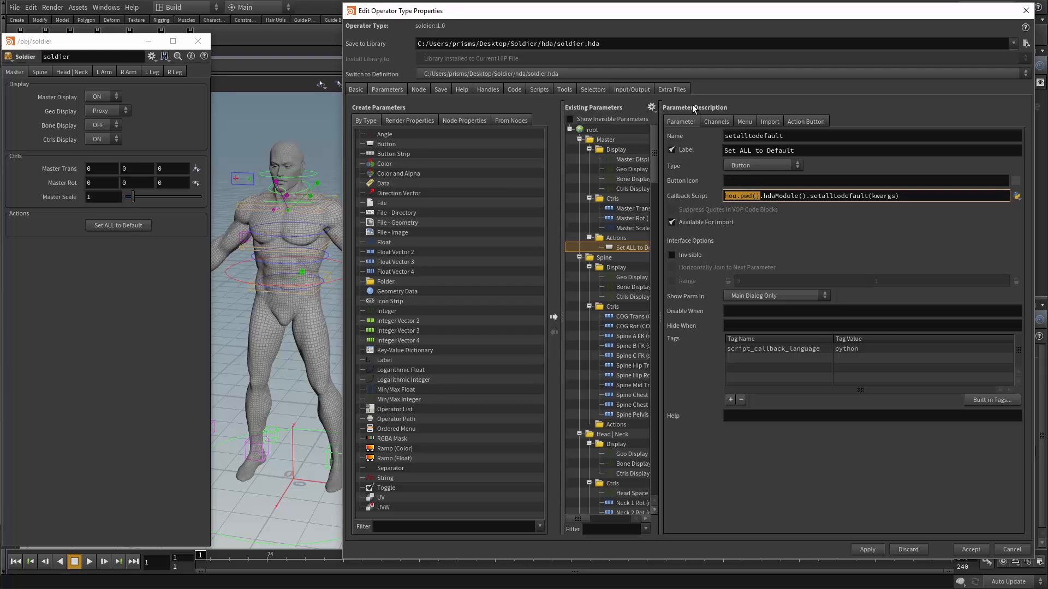
pyautogui.click(763, 196)
pyautogui.moveTo(763, 196); pyautogui.dragTo(805, 195)
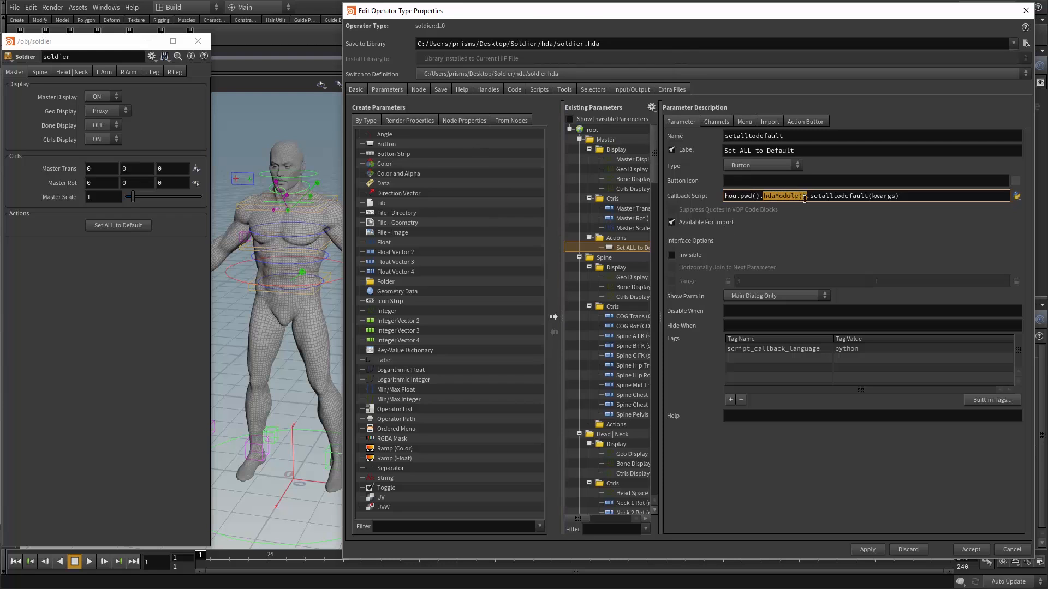
pyautogui.click(783, 194)
pyautogui.click(540, 90)
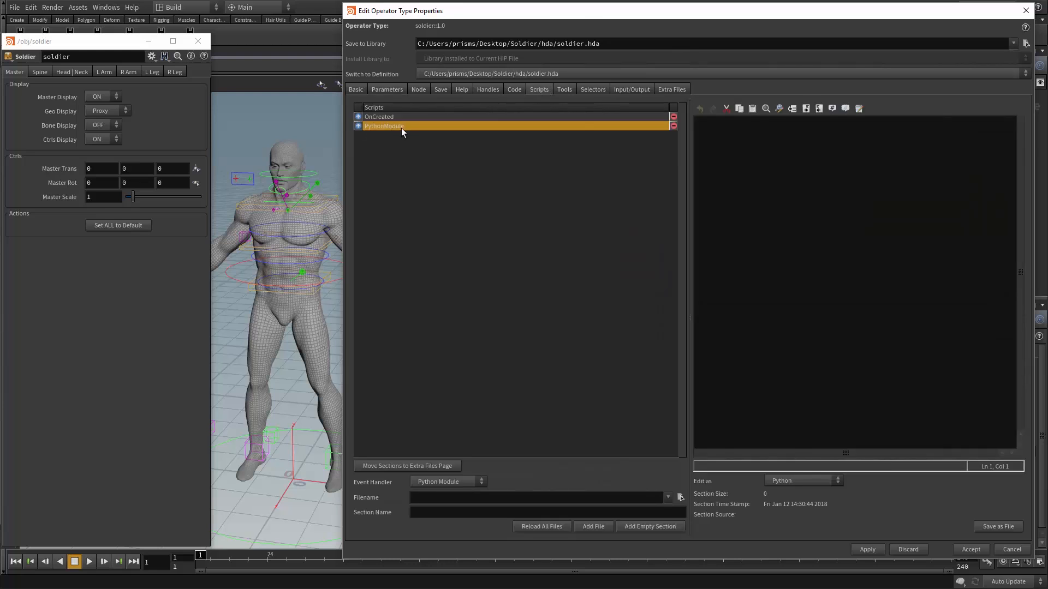
pyautogui.click(393, 88)
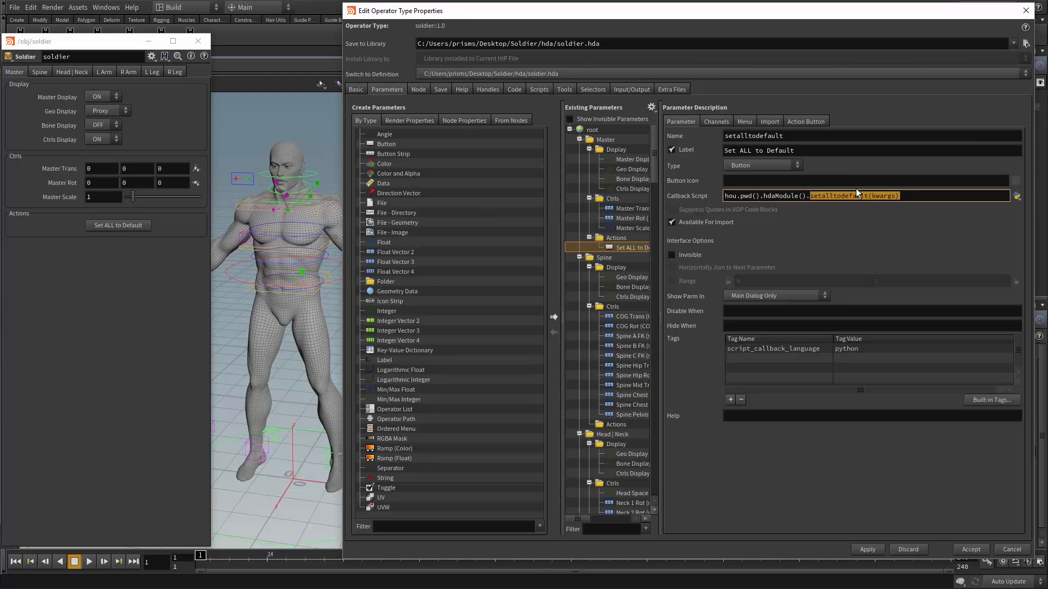
pyautogui.click(830, 197)
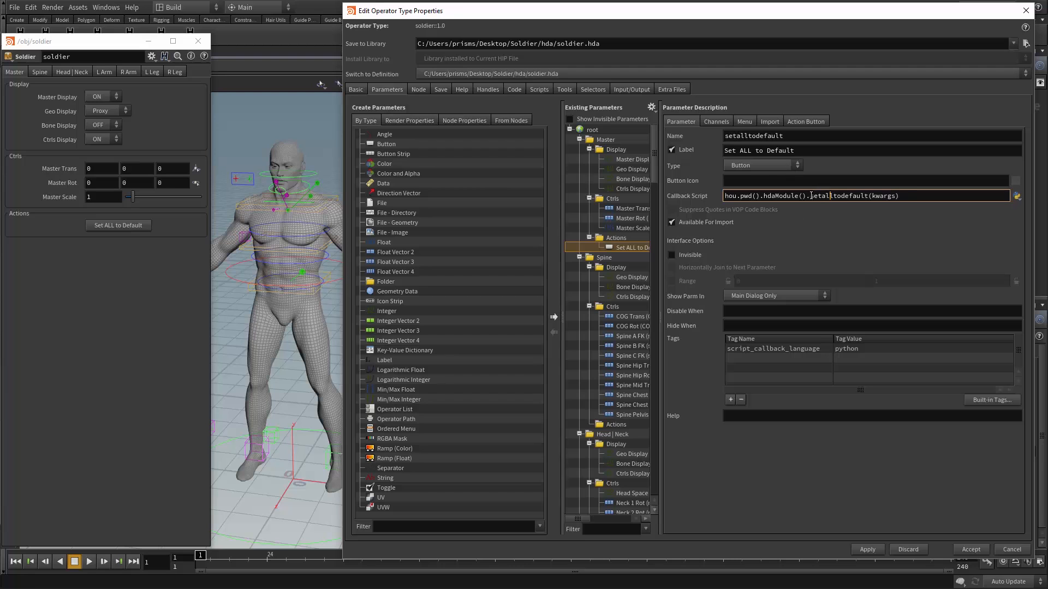
pyautogui.moveTo(810, 195); pyautogui.dragTo(872, 196)
pyautogui.hotkey('ctrl', 'a')
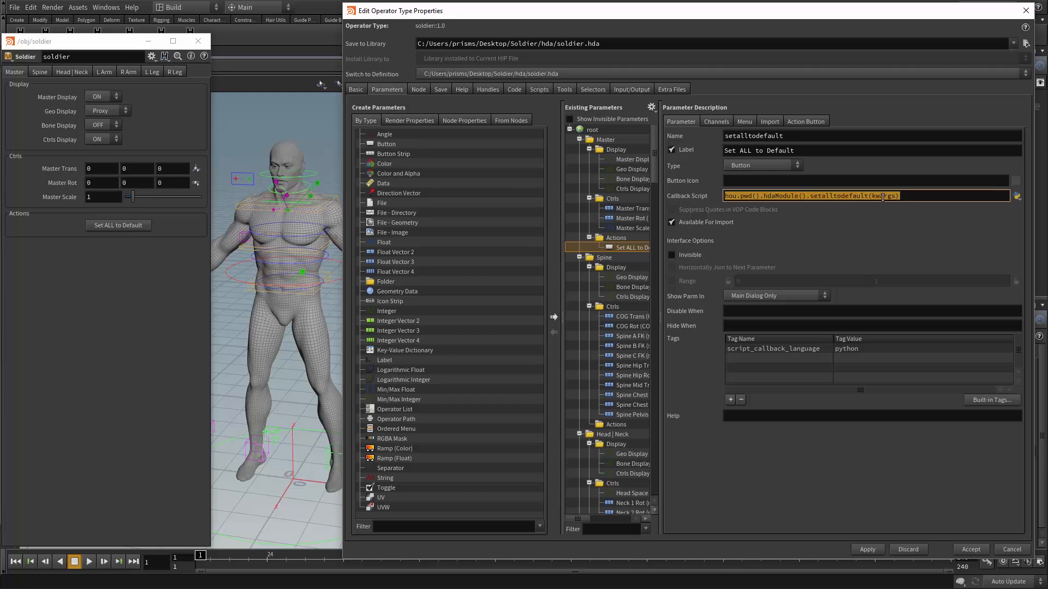
pyautogui.click(901, 197)
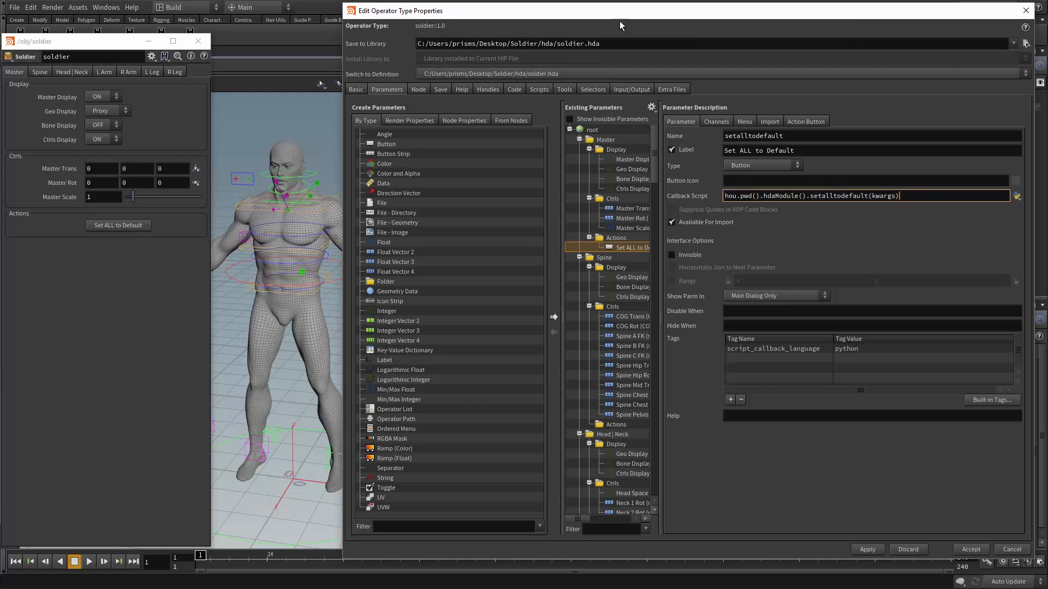
# Move the type properties window aside and look at the soldier node at object level that the callback refers to.
pyautogui.moveTo(411, 15); pyautogui.dragTo(745, 399)
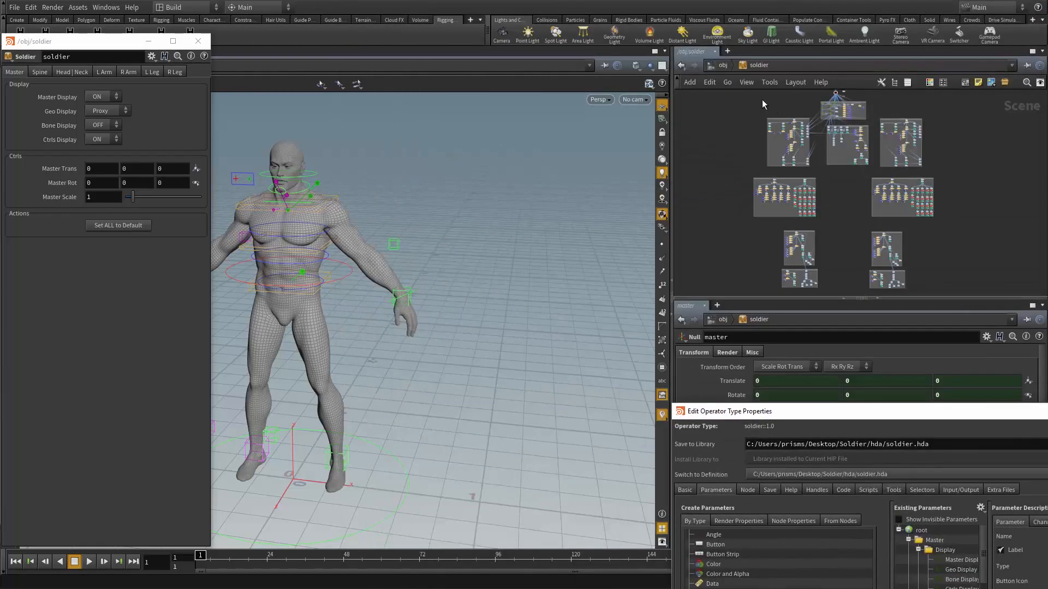
pyautogui.click(726, 66)
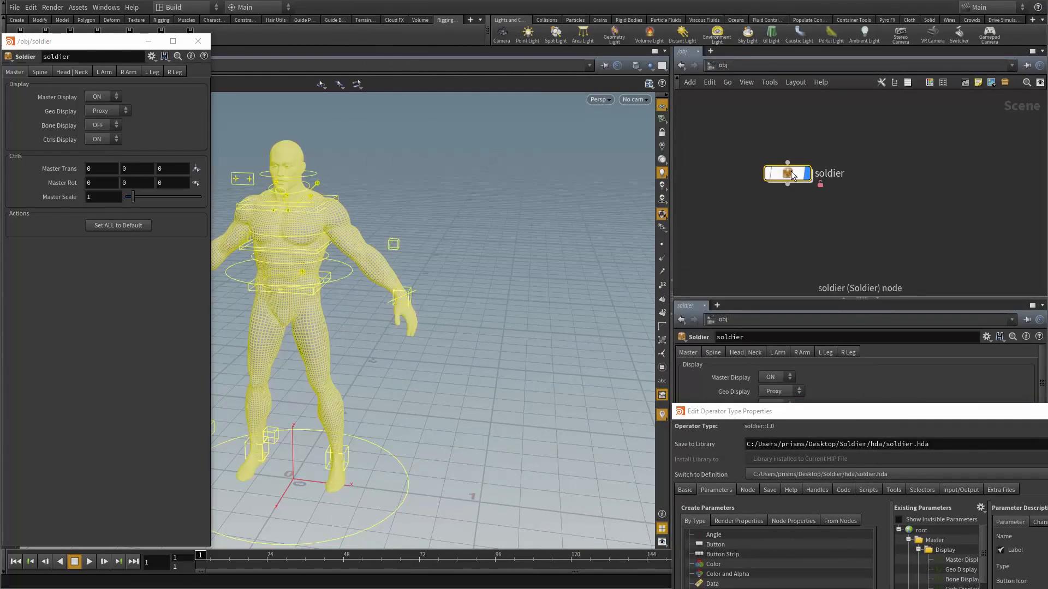
pyautogui.doubleClick(791, 172)
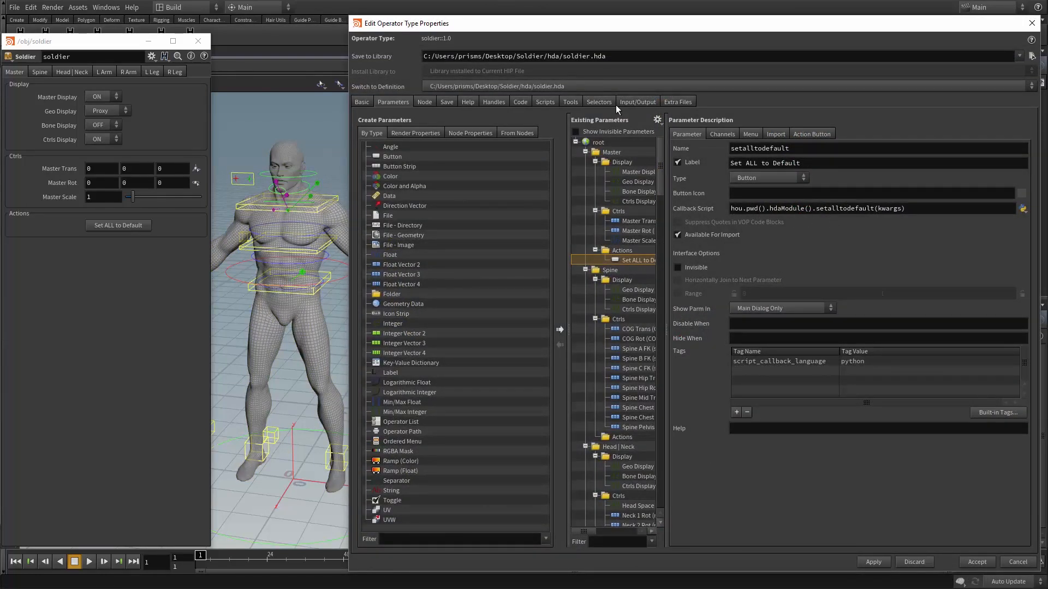
# Write setalltodefault(kwargs) in the PythonModule section so it calls pressButton() on the setmastertodefault and setlhandtodefault parameters.
pyautogui.click(545, 103)
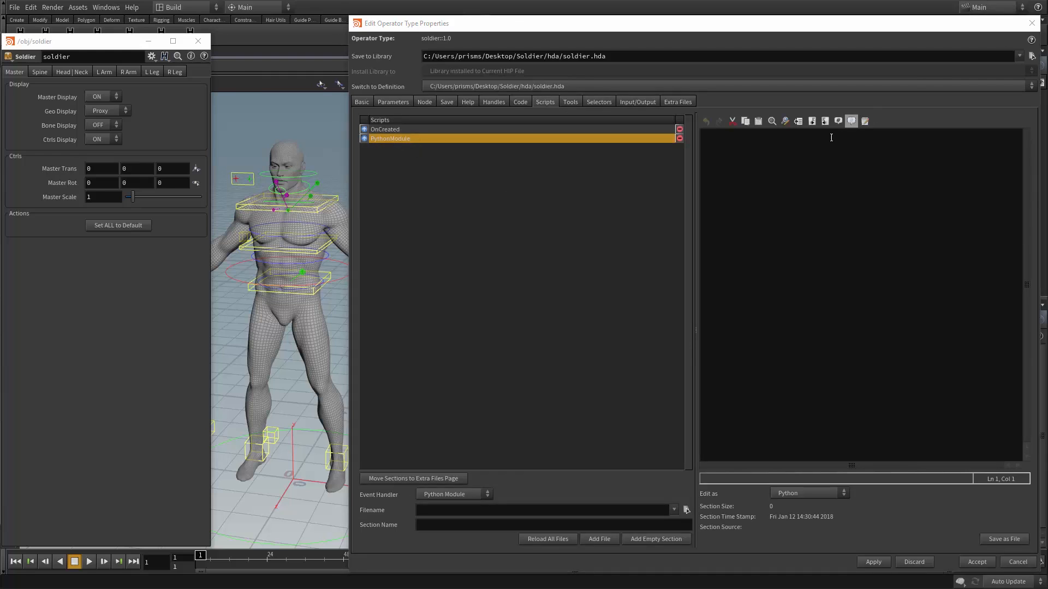
pyautogui.click(763, 186)
pyautogui.write('def setalltodefault(kwargs):     # Master     masterbutton = kwargs["node"].parm(\'setmastertodefault\')     masterbutton.pressButton()     # L_Hand     lhandbutton = kwargs["node"].parm(\'setlhandtodefault\')     lhandbutton.pressButton()')
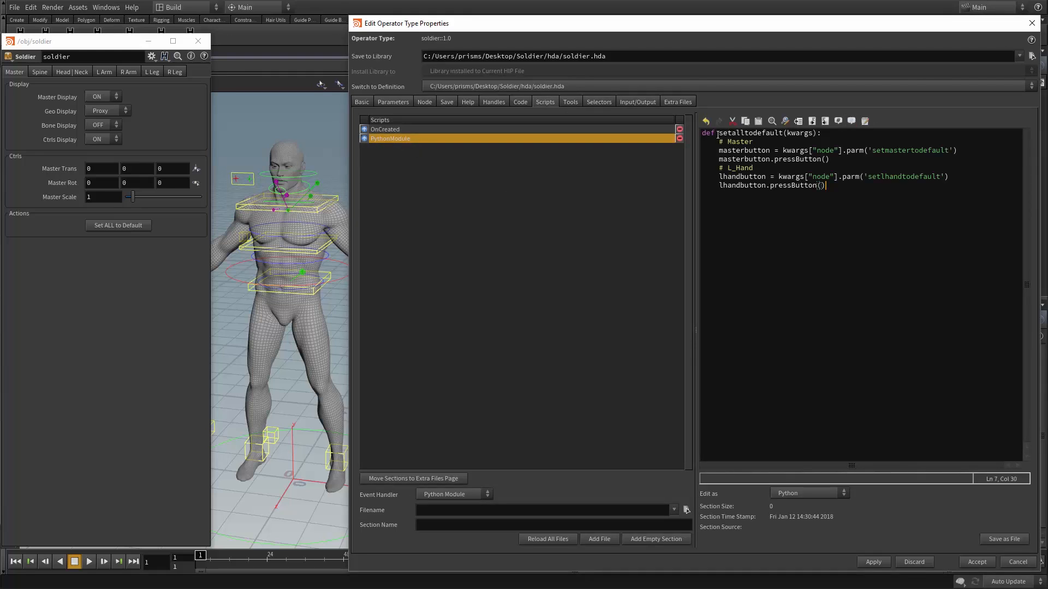
# Compare the script's function name and kwargs argument with the button callback, and check the Master and Spine Actions folders.
pyautogui.moveTo(719, 132); pyautogui.dragTo(784, 133)
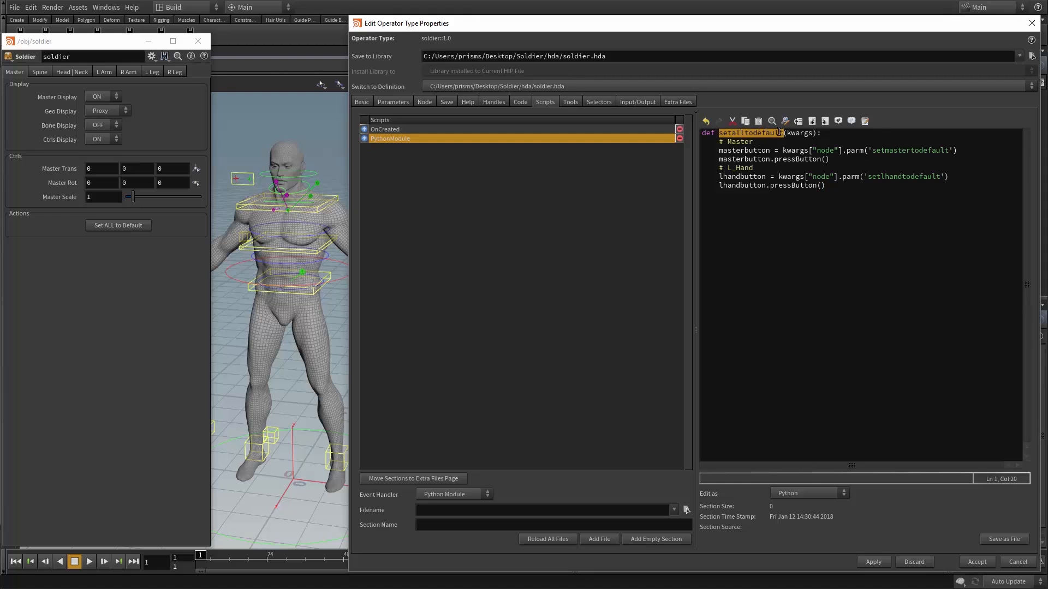
pyautogui.doubleClick(794, 133)
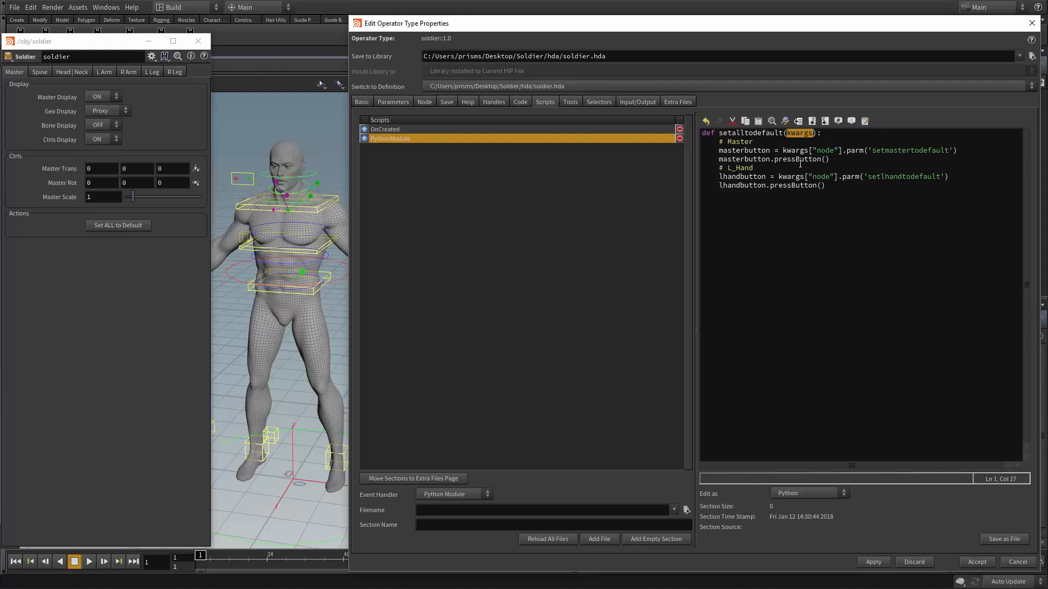
pyautogui.click(391, 101)
pyautogui.moveTo(666, 242); pyautogui.dragTo(775, 248)
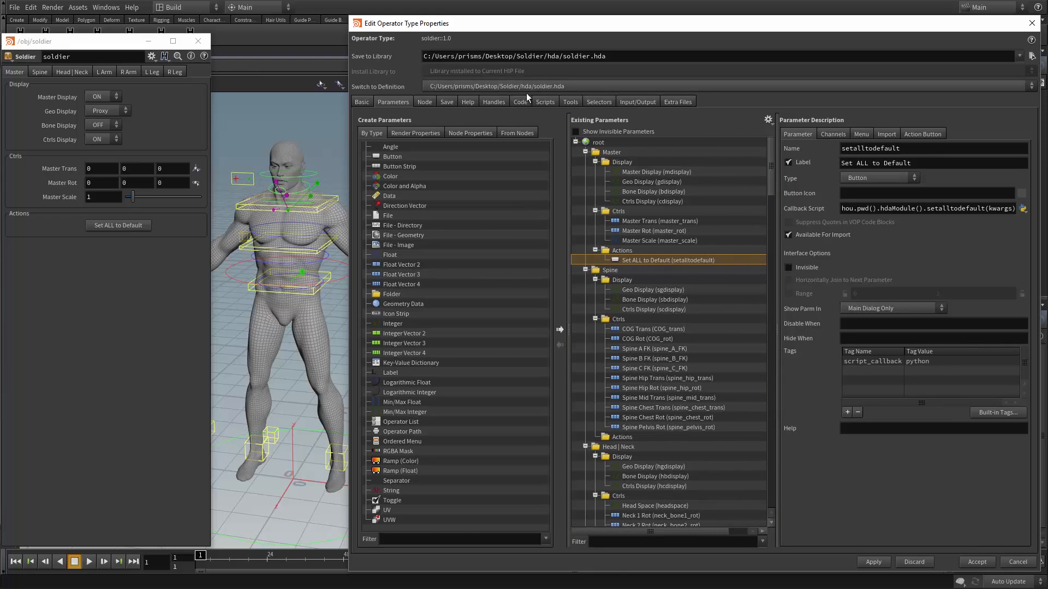
pyautogui.click(545, 102)
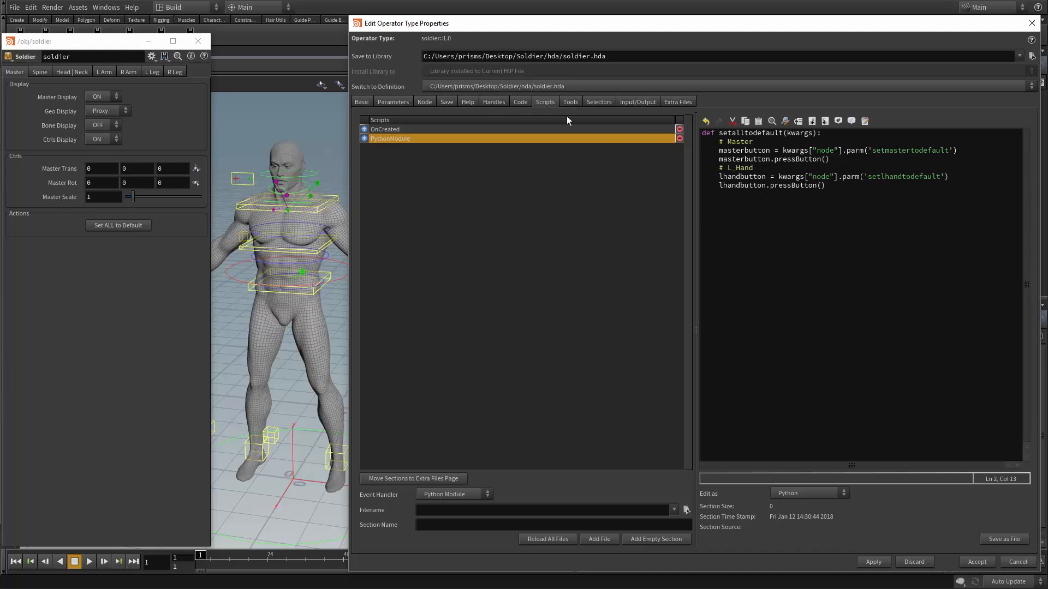
pyautogui.click(393, 102)
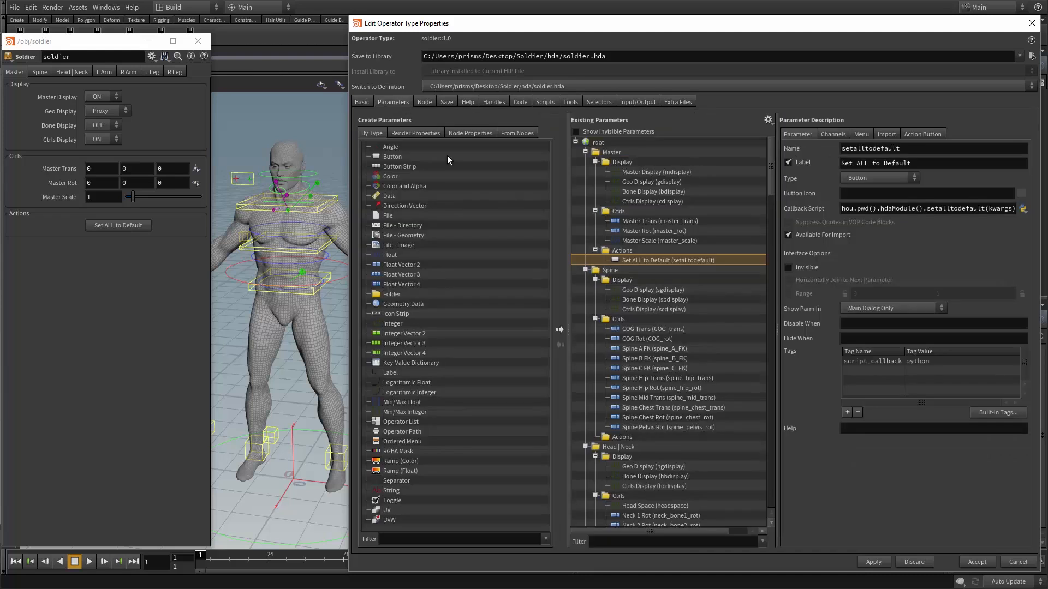
pyautogui.click(622, 437)
pyautogui.click(620, 253)
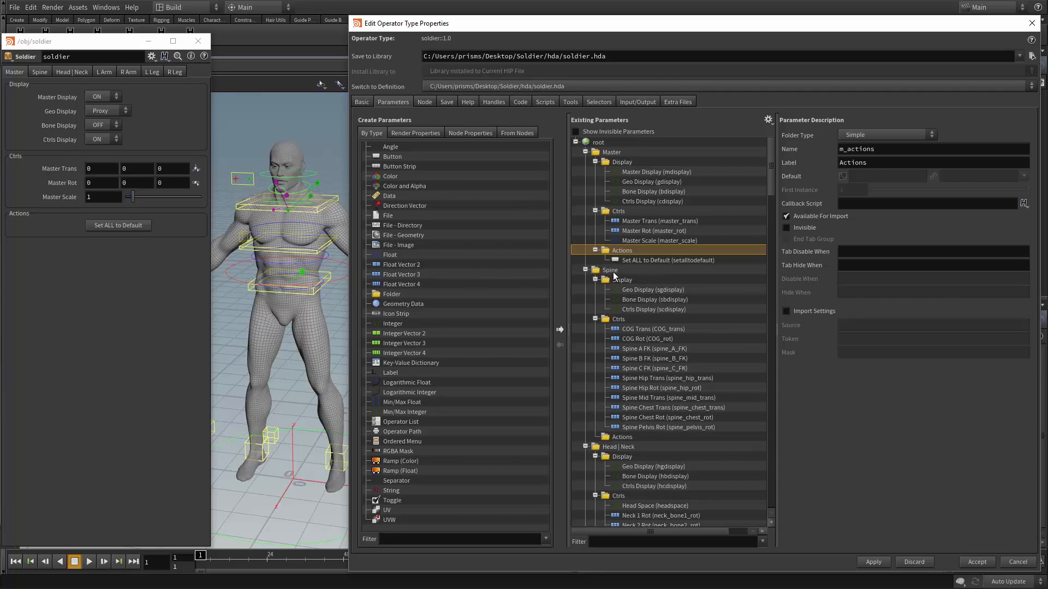
pyautogui.click(619, 438)
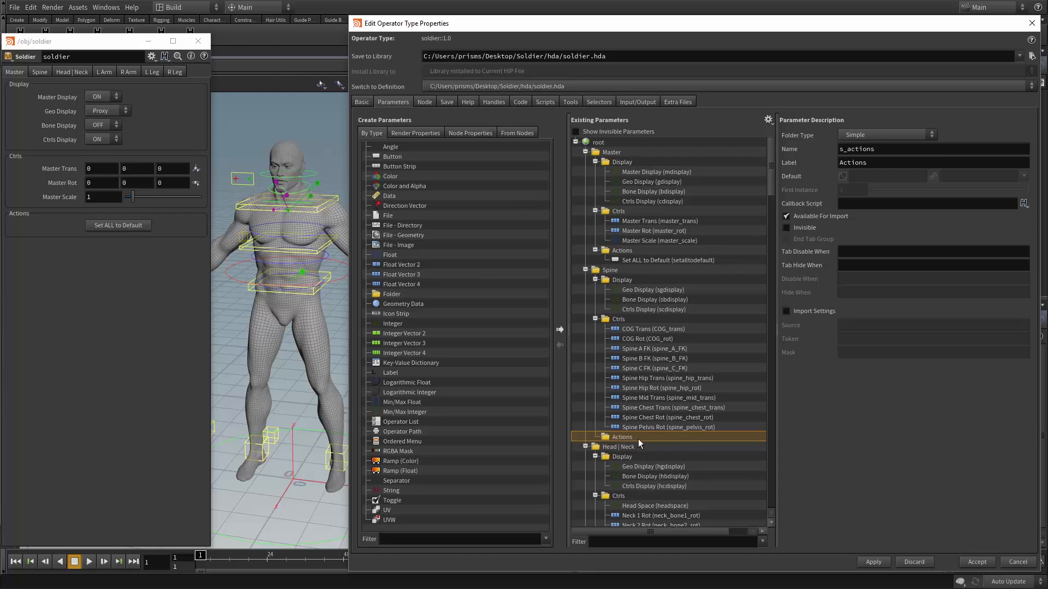
# Review the setalltodefault function's master button variable, its setmastertodefault parameter name and the pressButton call.
pyautogui.click(548, 104)
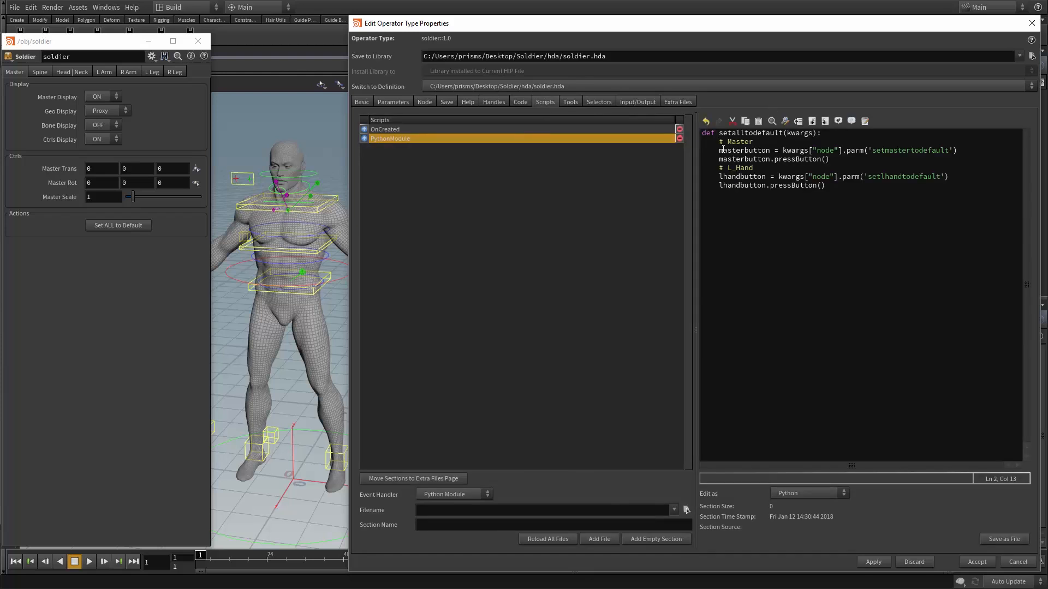
pyautogui.doubleClick(742, 133)
pyautogui.moveTo(719, 150); pyautogui.dragTo(757, 150)
pyautogui.click(757, 150)
pyautogui.moveTo(872, 152); pyautogui.dragTo(950, 153)
pyautogui.click(797, 159)
# Paste the setfoldertodefault(kwargs) and parmsfromfolder(folderparmtemplate, parmlist) functions below setalltodefault and review the setfoldertodefault name.
pyautogui.click(1001, 175)
pyautogui.press('Down')
pyautogui.press('Down')
pyautogui.press('Down')
pyautogui.hotkey('ctrl', 'v')
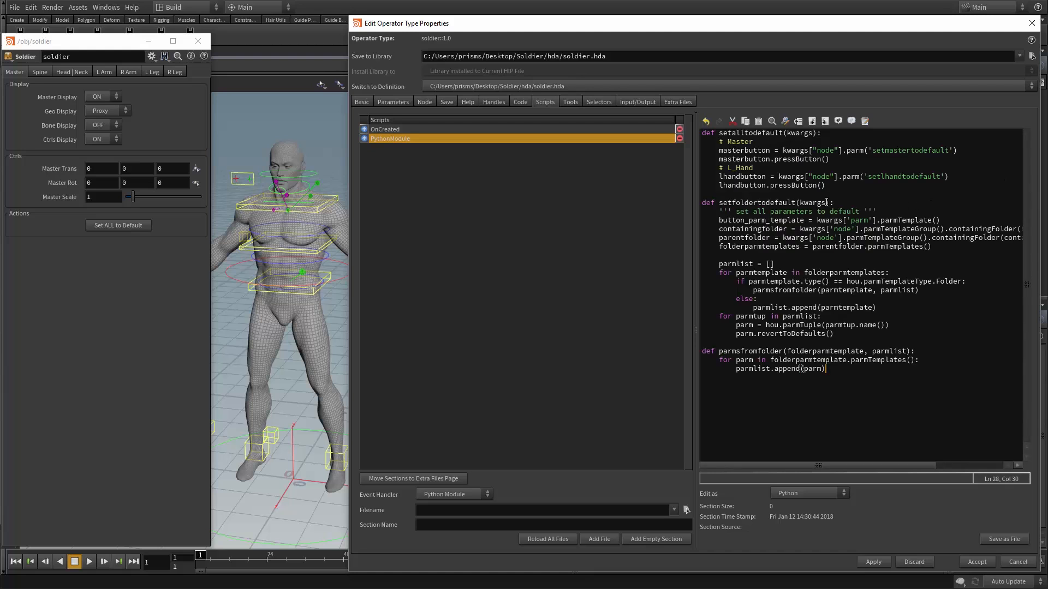
pyautogui.moveTo(719, 203); pyautogui.dragTo(793, 200)
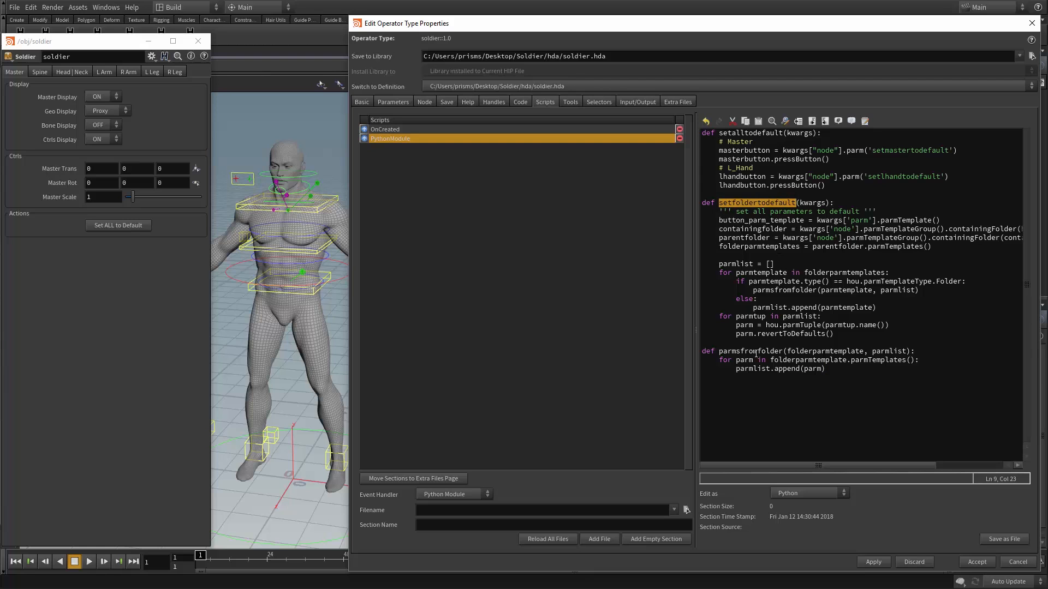
pyautogui.click(838, 179)
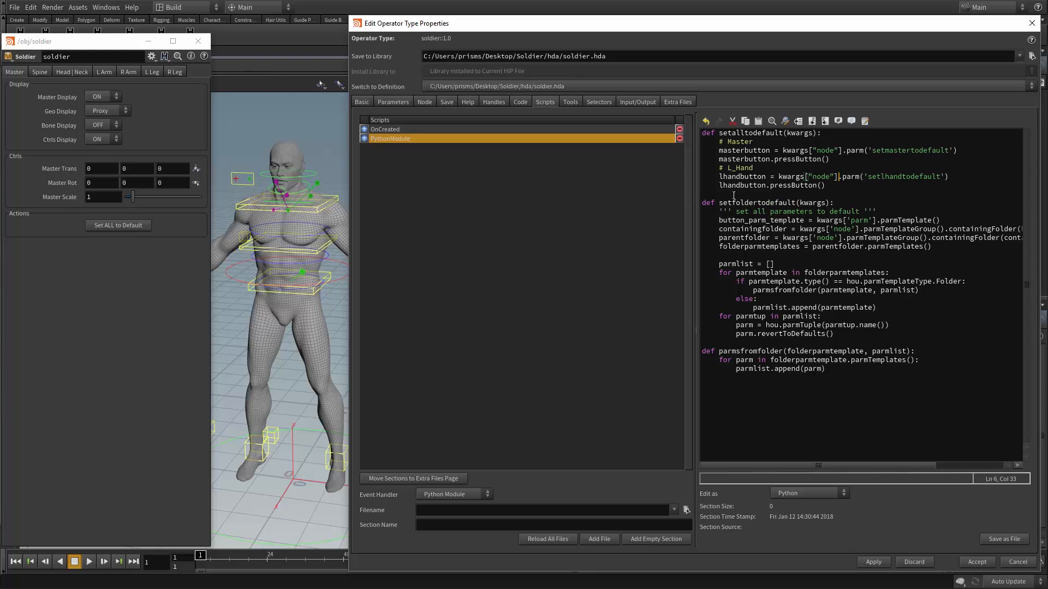
pyautogui.moveTo(718, 203); pyautogui.dragTo(794, 200)
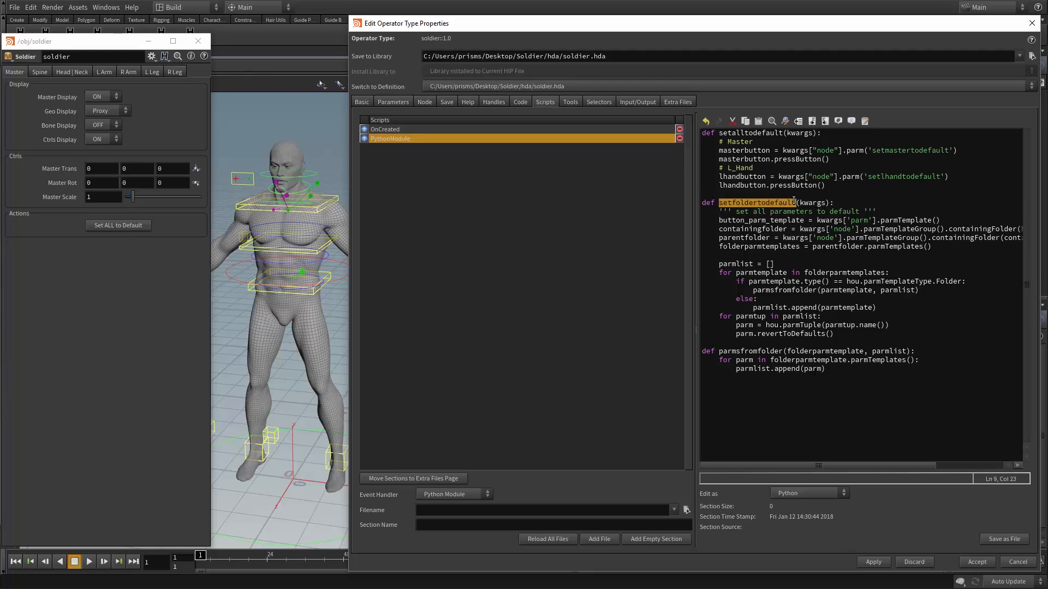
# Add a second button to the Master tab's Actions folder, with a separator between it and Set ALL to Default.
pyautogui.click(393, 102)
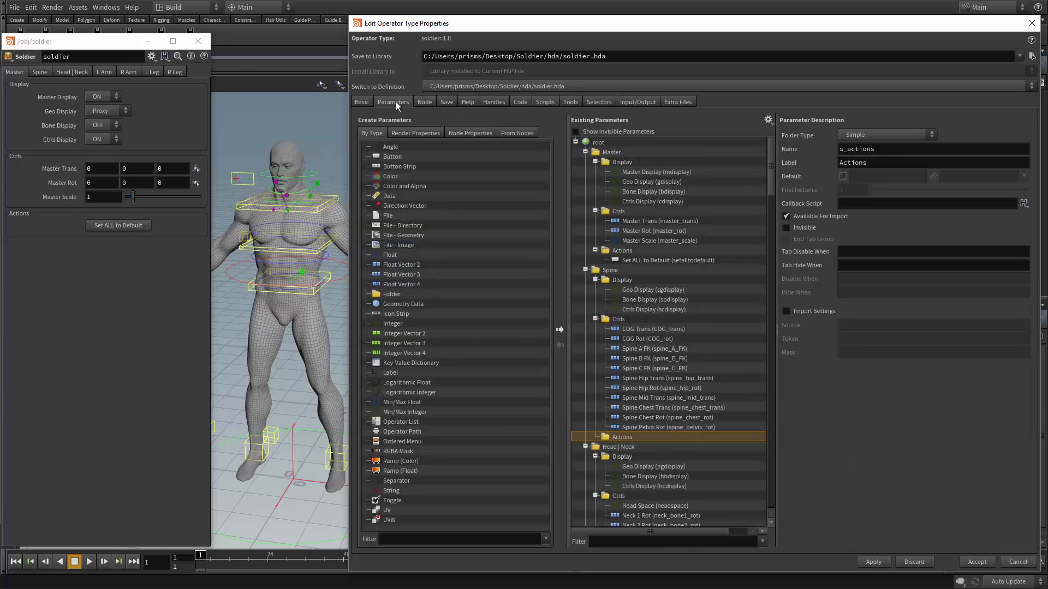
pyautogui.click(617, 251)
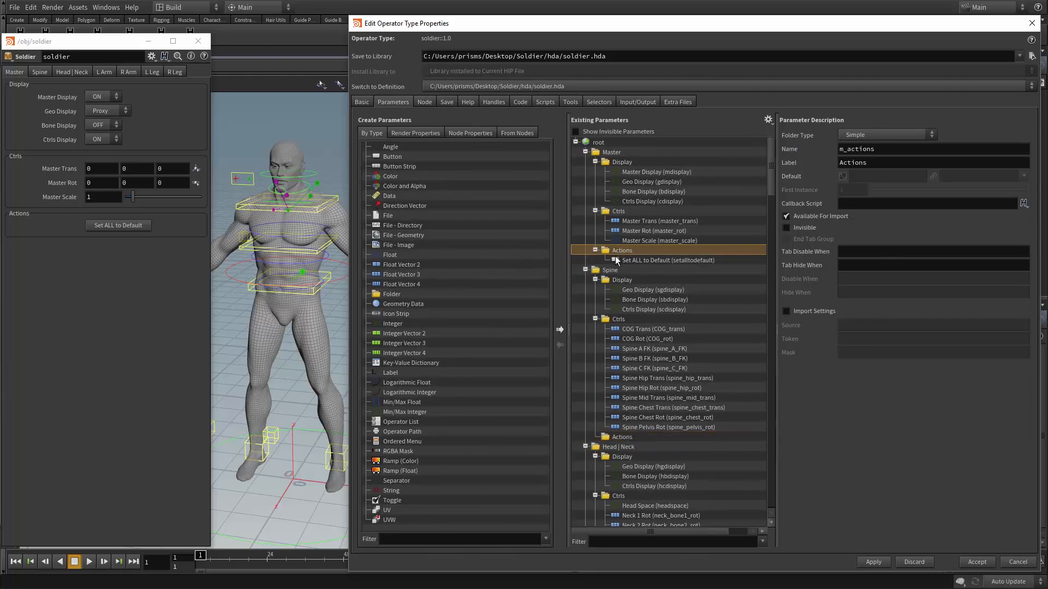
pyautogui.moveTo(377, 157); pyautogui.dragTo(607, 257)
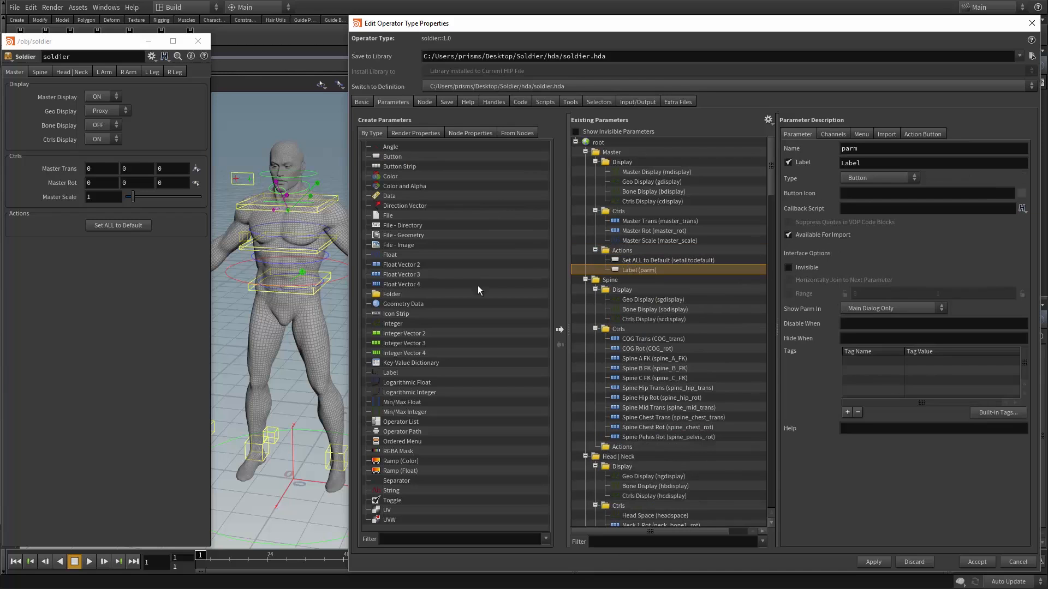
pyautogui.moveTo(385, 481); pyautogui.dragTo(621, 270)
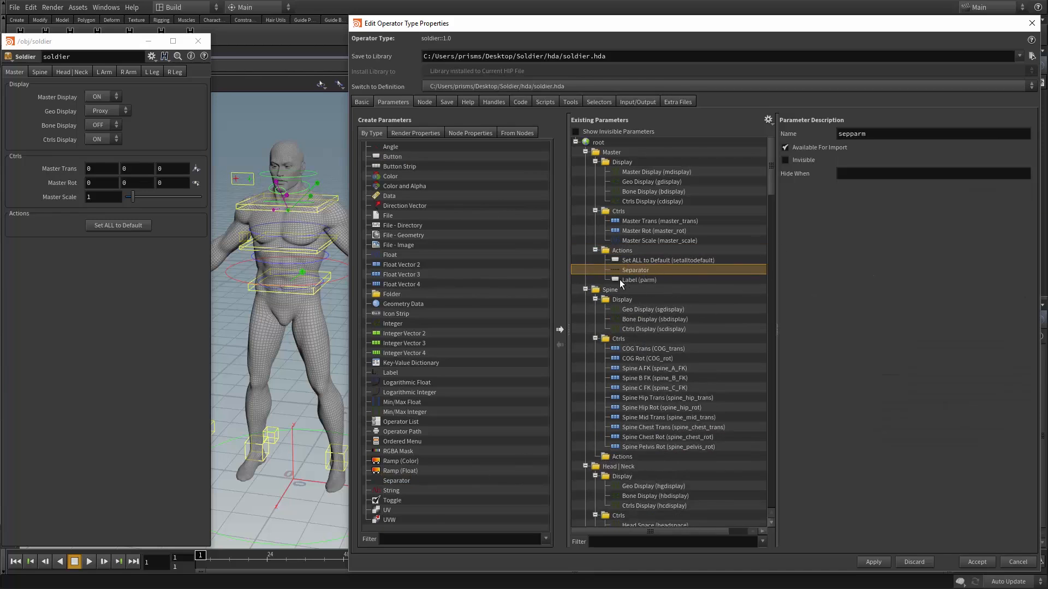
# Name the new button in the Master tab's Actions folder setmastertodefault.
pyautogui.click(615, 280)
pyautogui.doubleClick(871, 149)
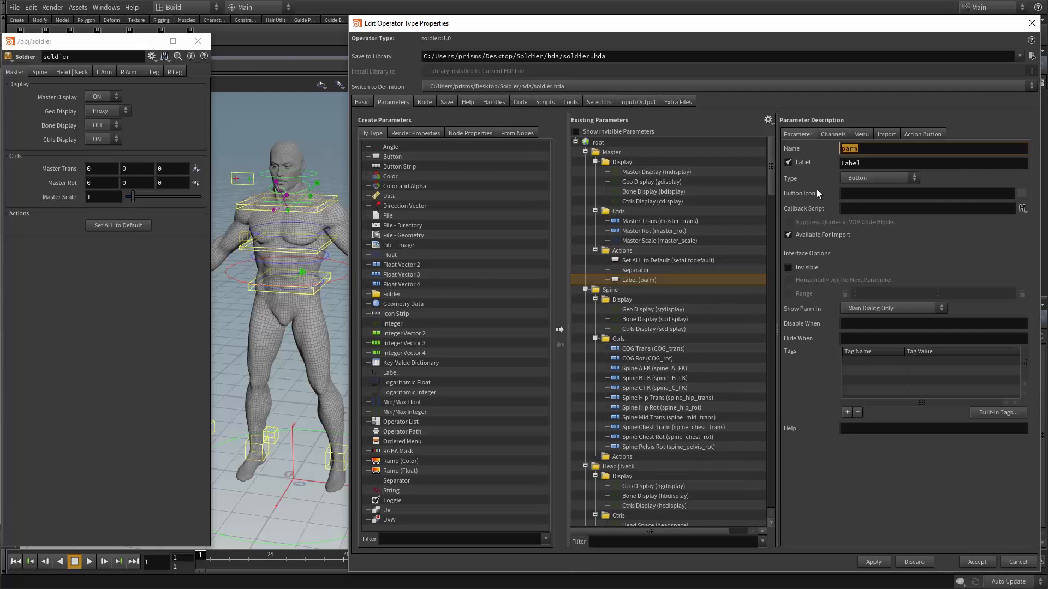
pyautogui.write('setmastertodefault')
pyautogui.press('Return')
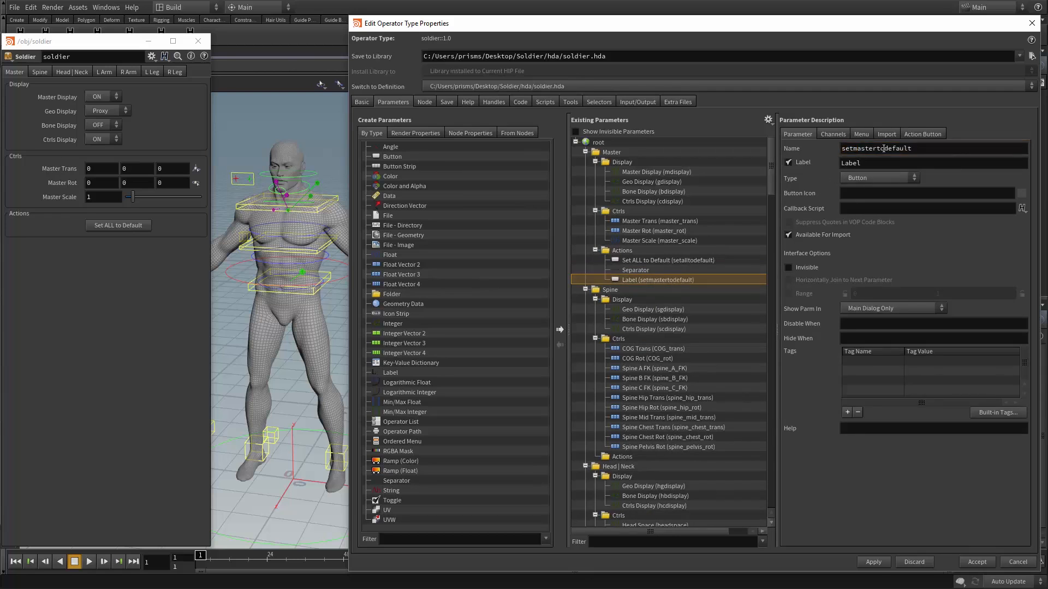
# Label the setmastertodefault button Set Master To Default.
pyautogui.moveTo(862, 163); pyautogui.dragTo(824, 162)
pyautogui.write('Set Master To Default')
pyautogui.press('Return')
# Copy the Set ALL to Default button's callback script into the Set Master To Default button's callback script.
pyautogui.click(931, 210)
pyautogui.click(668, 260)
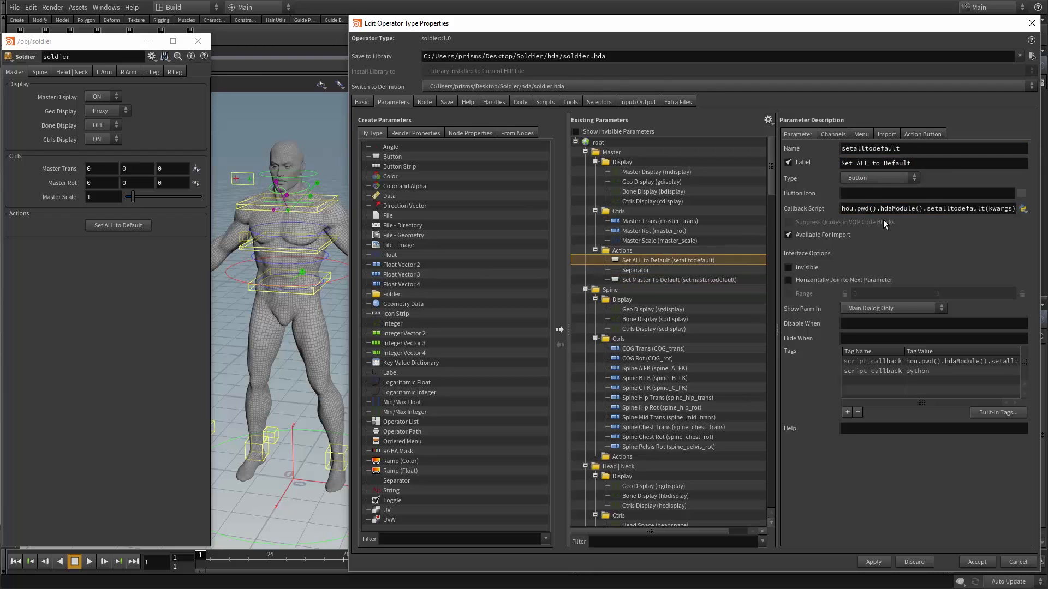
pyautogui.tripleClick(944, 209)
pyautogui.hotkey('ctrl', 'c')
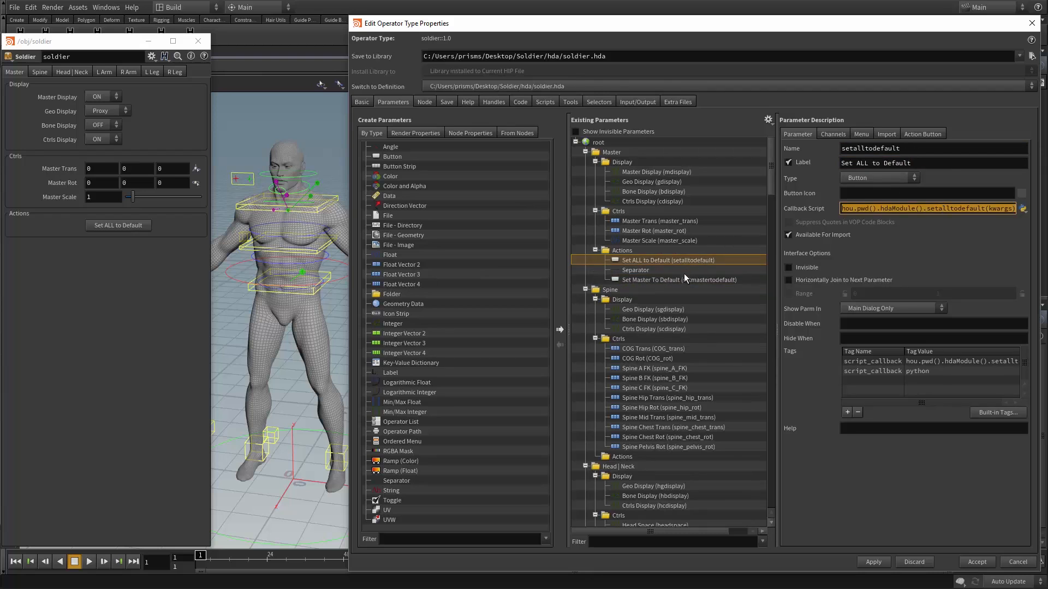
pyautogui.click(716, 279)
pyautogui.click(841, 209)
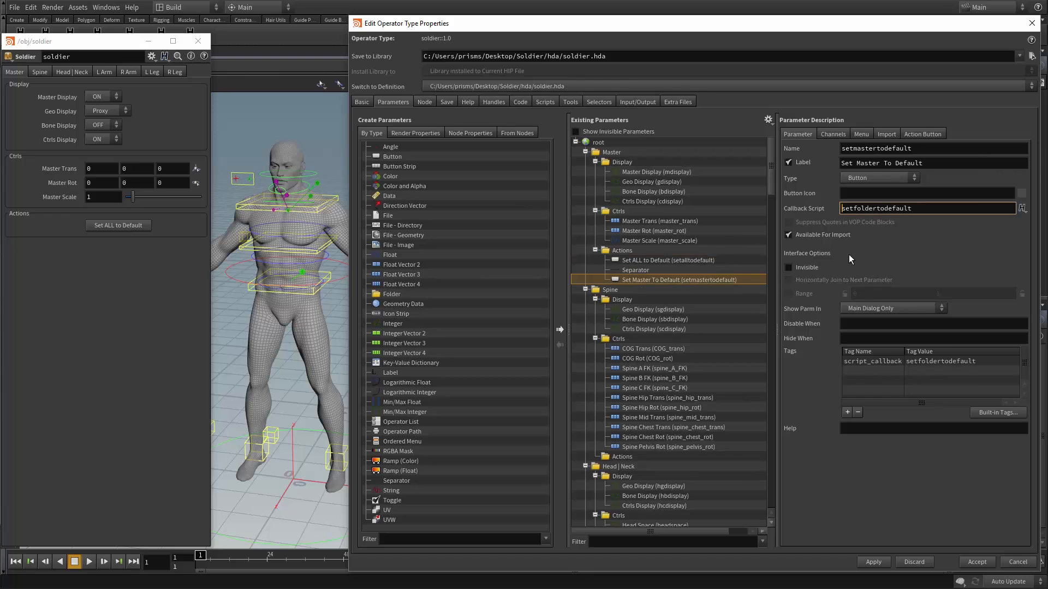
pyautogui.hotkey('ctrl', 'v')
# Change the Set Master To Default callback to hou.pwd().hdaModule().setfoldertodefault(kwargs) and set its script language to Python.
pyautogui.doubleClick(971, 210)
pyautogui.hotkey('ctrl', 'c')
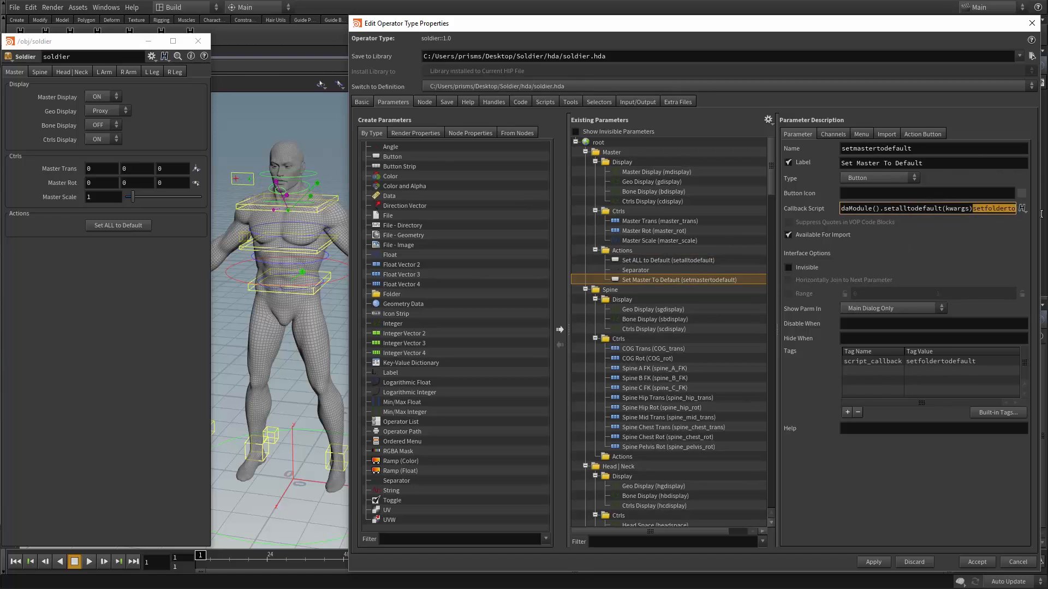
pyautogui.press('BackSpace')
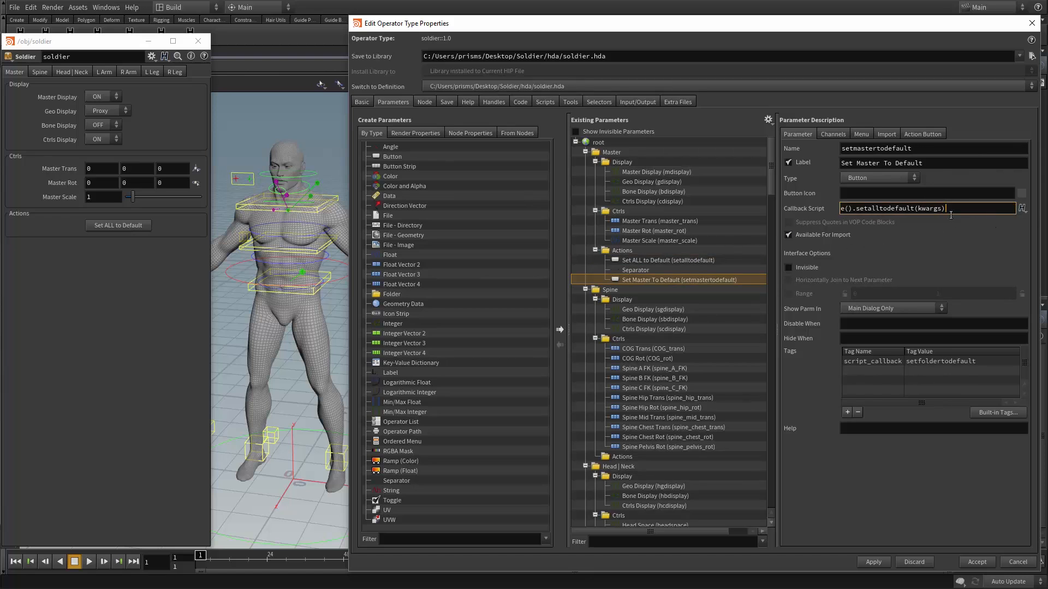
pyautogui.moveTo(855, 209); pyautogui.dragTo(916, 209)
pyautogui.hotkey('ctrl', 'v')
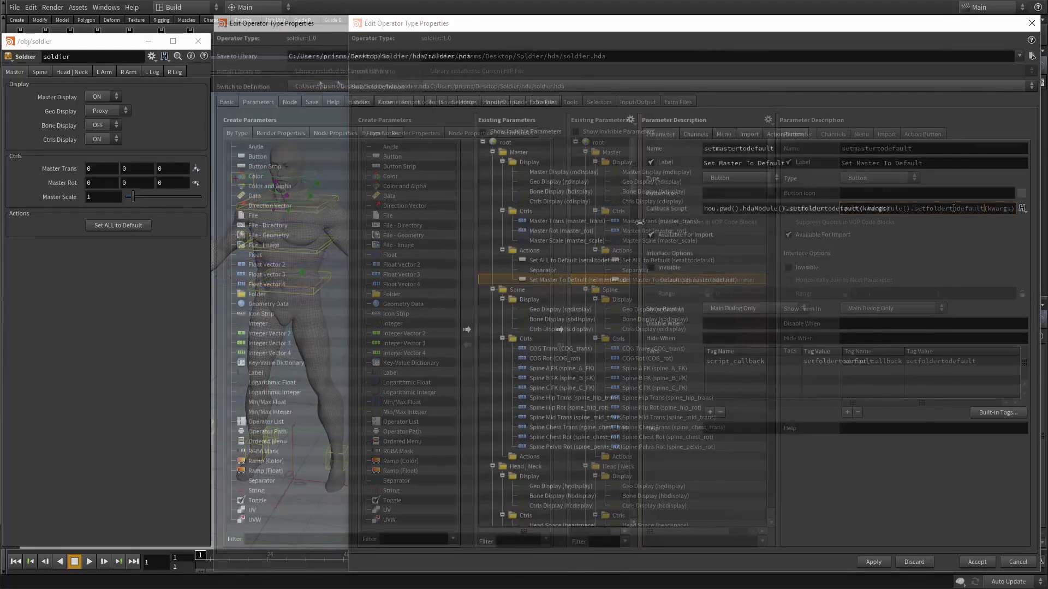
pyautogui.click(1021, 208)
pyautogui.click(1024, 233)
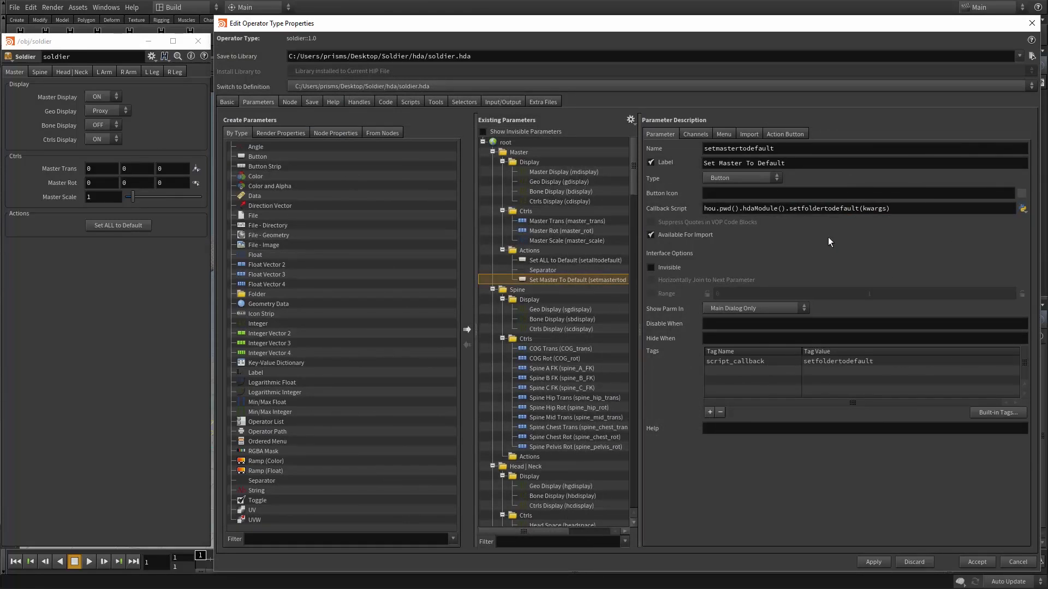
# Widen the existing parameters list and apply the new button settings to the soldier asset.
pyautogui.moveTo(475, 269); pyautogui.dragTo(413, 264)
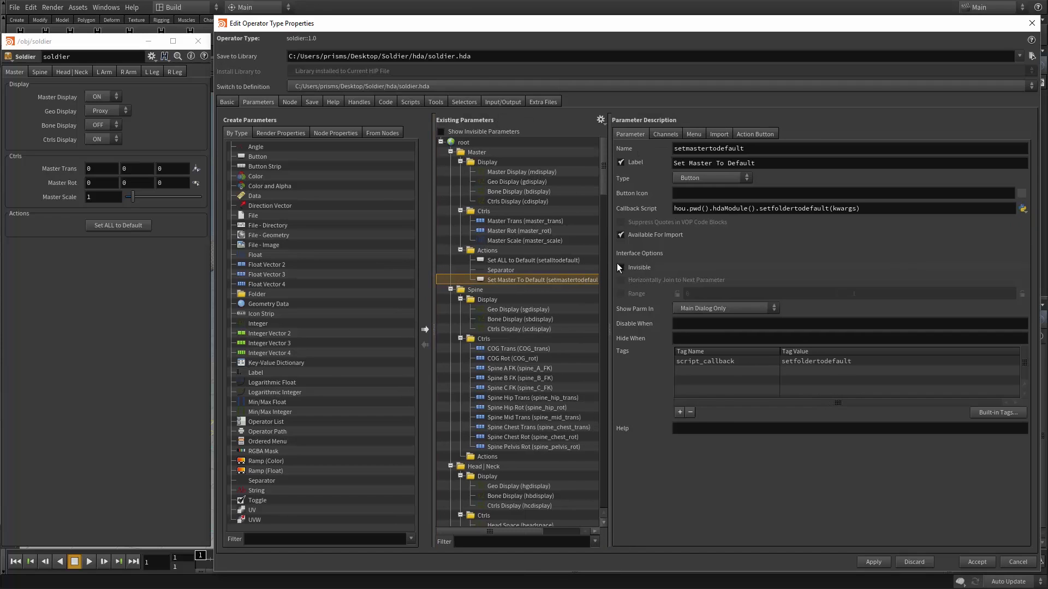
pyautogui.moveTo(610, 265); pyautogui.dragTo(638, 266)
pyautogui.click(481, 259)
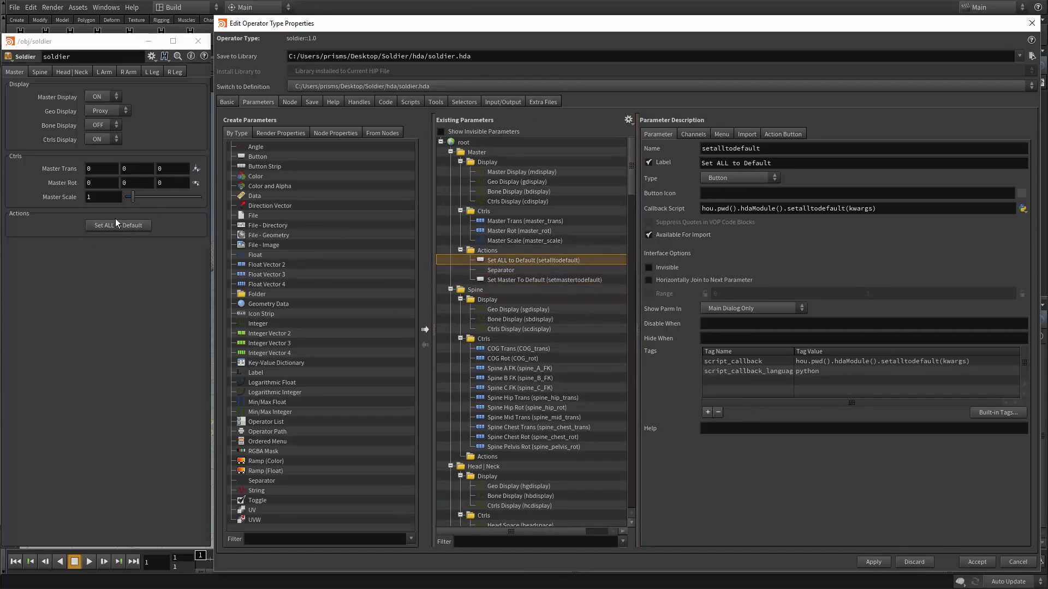
pyautogui.click(873, 563)
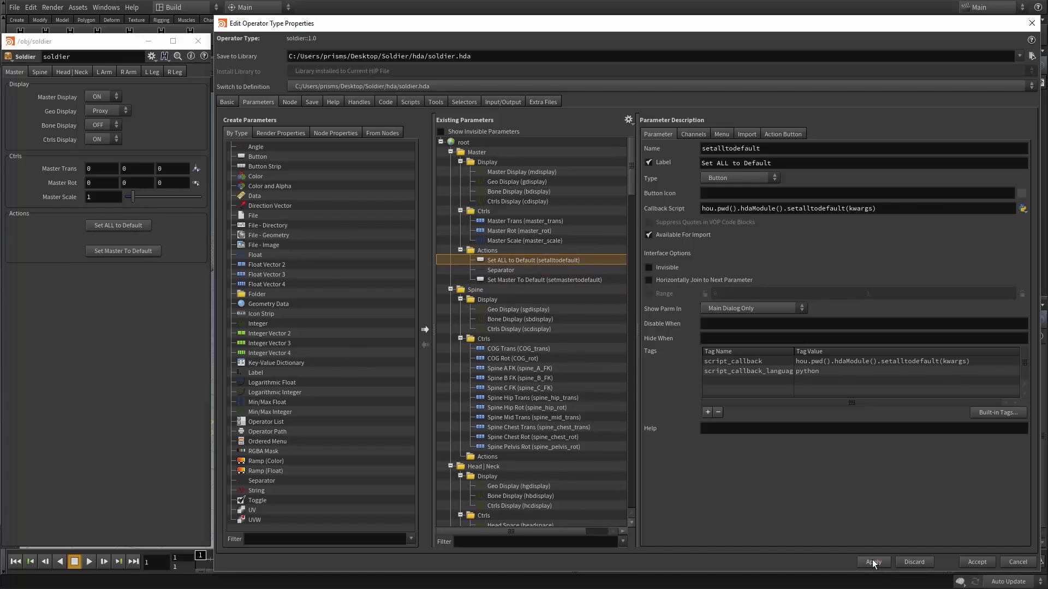
pyautogui.click(117, 250)
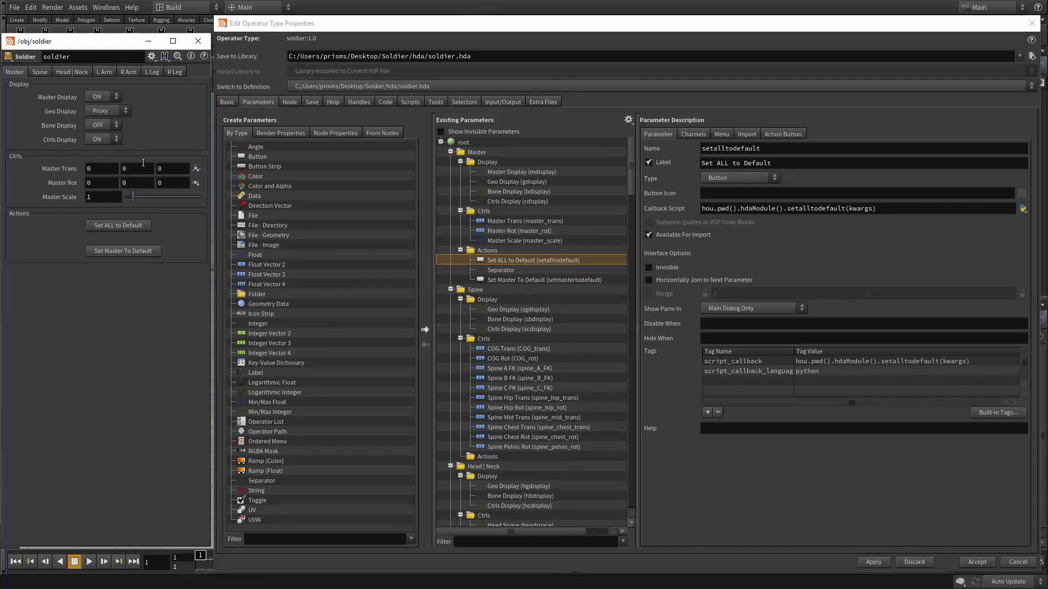
# Review the setalltodefault function in the PythonModule script, including its masterbutton and lhandbutton variables and their pressButton calls.
pyautogui.click(411, 103)
pyautogui.moveTo(653, 132); pyautogui.dragTo(716, 133)
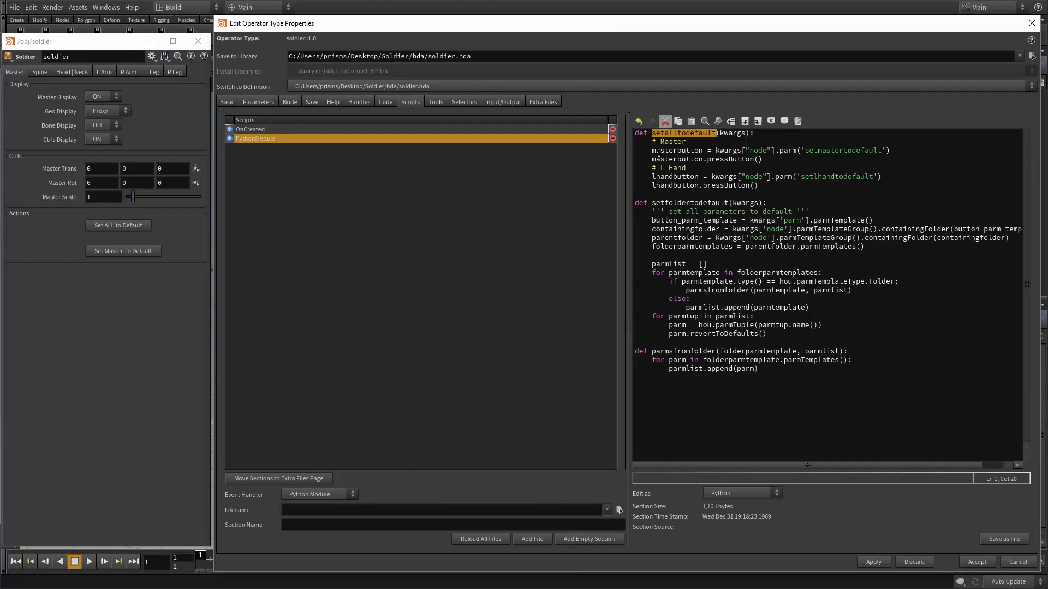
pyautogui.moveTo(660, 151); pyautogui.dragTo(691, 151)
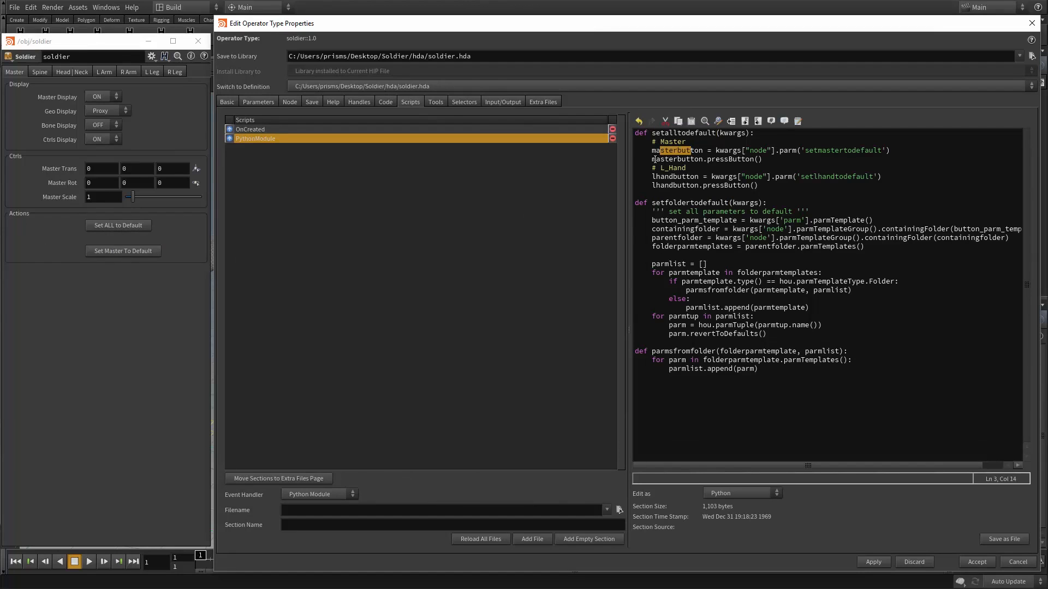
pyautogui.doubleClick(712, 159)
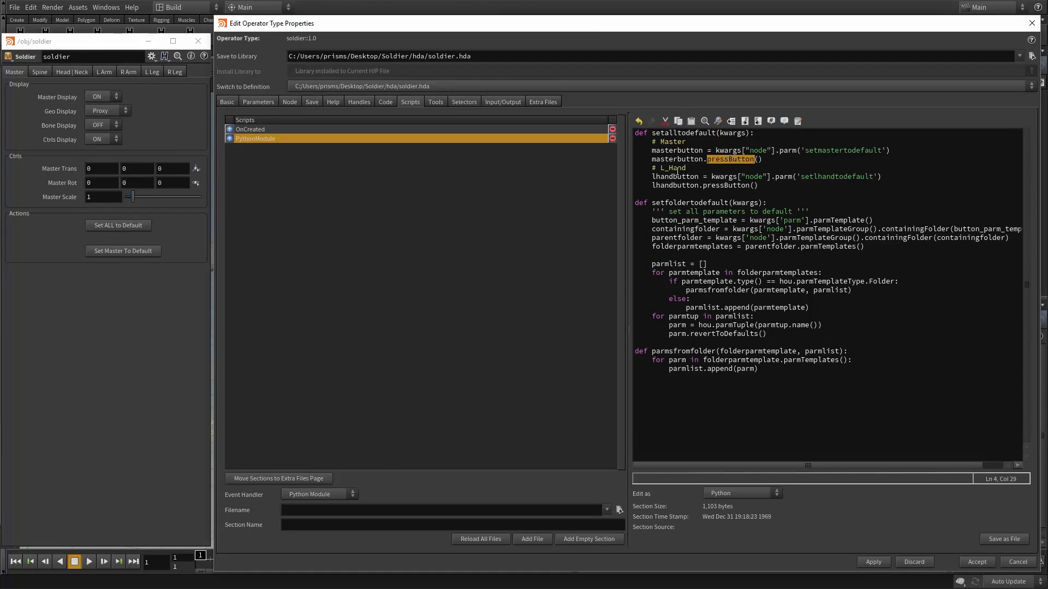
pyautogui.click(673, 177)
pyautogui.doubleClick(727, 186)
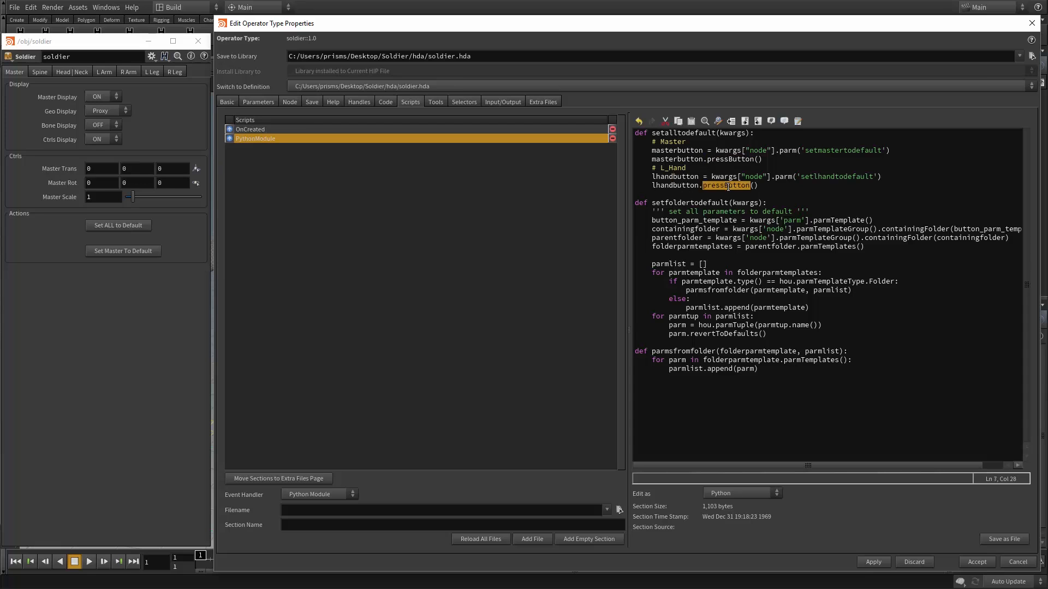
pyautogui.click(14, 296)
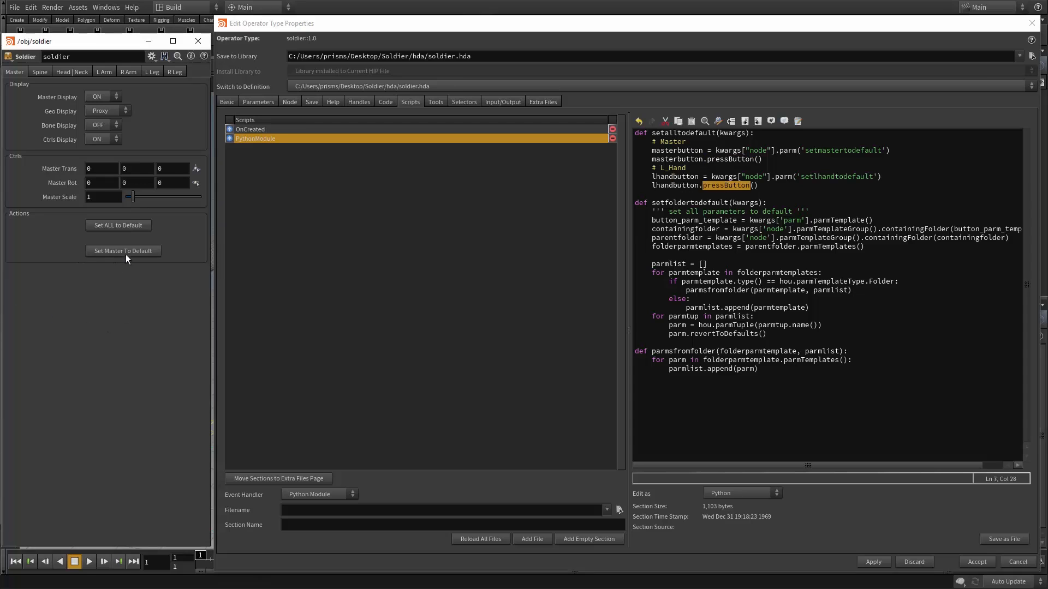
# Examine the setfoldertodefault function call in the Set Master To Default button's callback script.
pyautogui.click(258, 102)
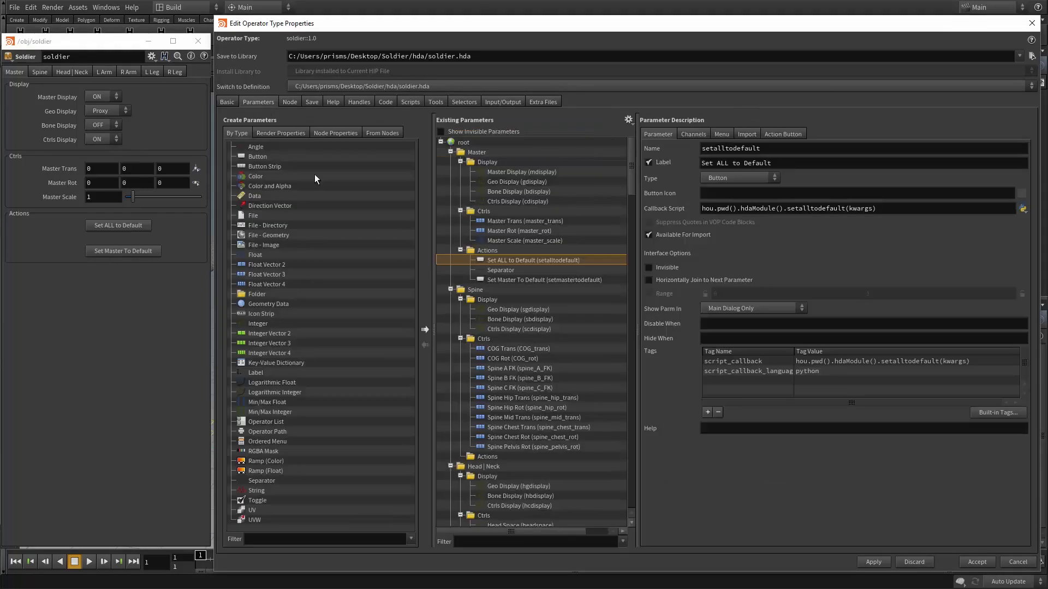
pyautogui.click(511, 280)
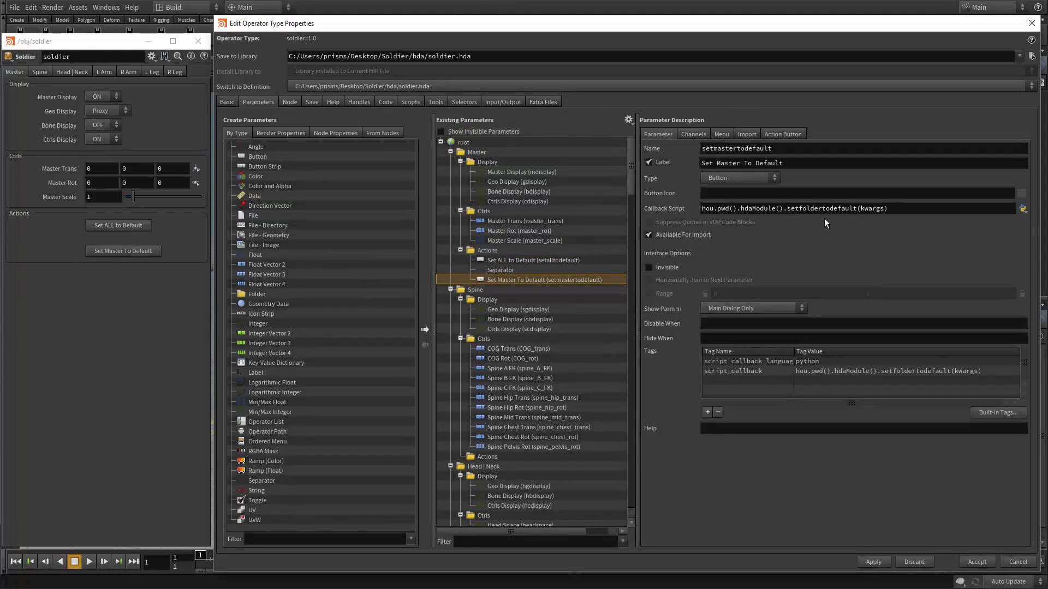
pyautogui.click(787, 209)
pyautogui.hotkey('shift', 'Right')
pyautogui.hotkey('shift', 'Right')
pyautogui.hotkey('shift', 'Right')
pyautogui.hotkey('shift', 'Right')
pyautogui.hotkey('shift', 'Right')
pyautogui.hotkey('shift', 'Right')
pyautogui.hotkey('shift', 'Right')
pyautogui.hotkey('shift', 'Right')
pyautogui.hotkey('shift', 'Right')
pyautogui.hotkey('shift', 'Right')
pyautogui.hotkey('shift', 'Right')
pyautogui.hotkey('shift', 'Right')
pyautogui.hotkey('shift', 'Right')
pyautogui.hotkey('shift', 'Right')
pyautogui.hotkey('shift', 'Right')
pyautogui.hotkey('shift', 'Right')
pyautogui.hotkey('shift', 'Right')
pyautogui.hotkey('shift', 'Right')
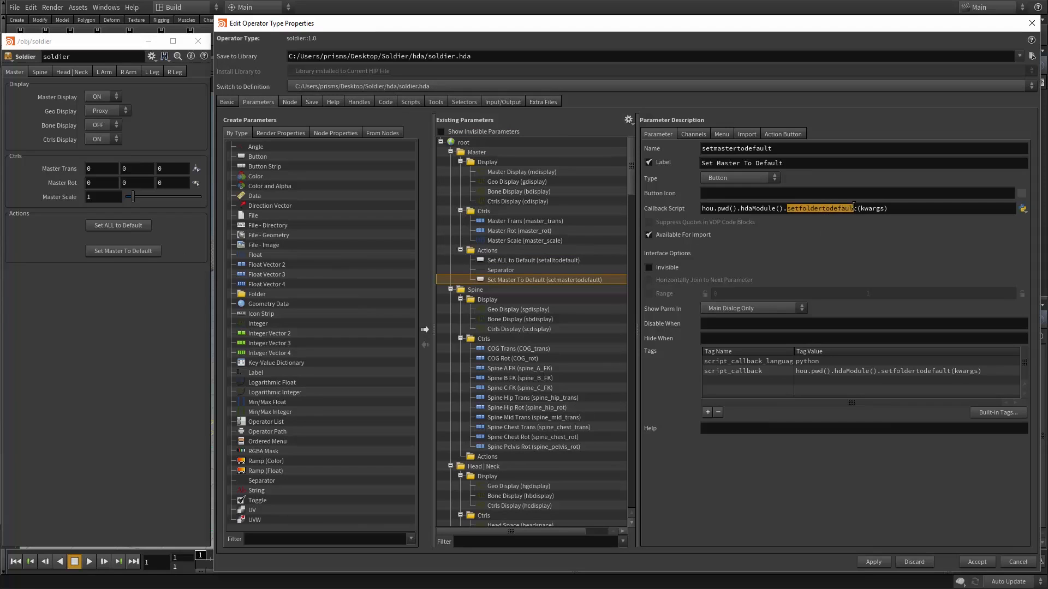
pyautogui.click(887, 208)
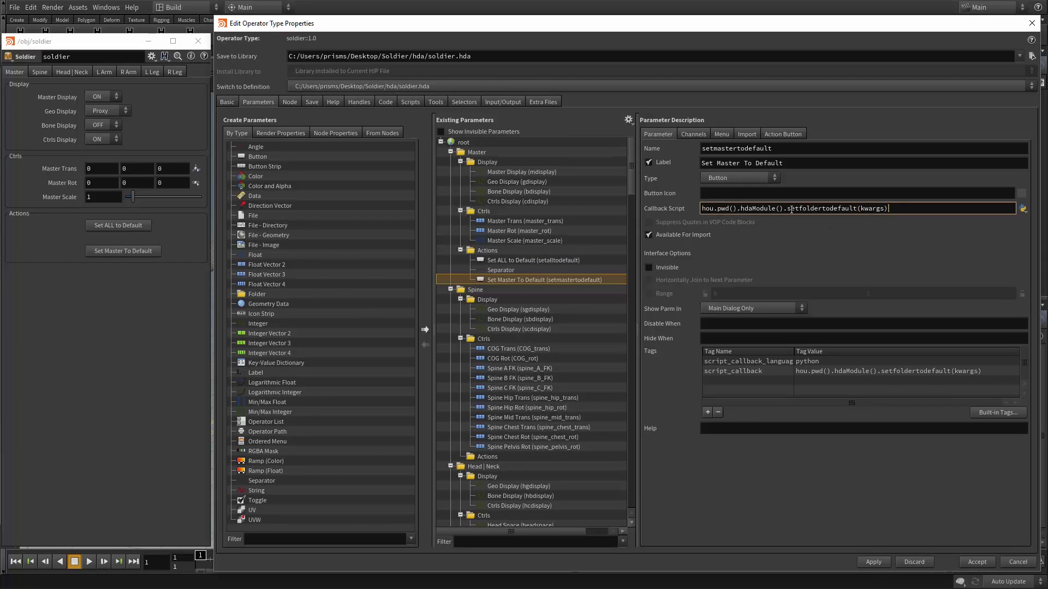
# Return to the PythonModule script and read the description comment of the setfoldertodefault function.
pyautogui.click(410, 102)
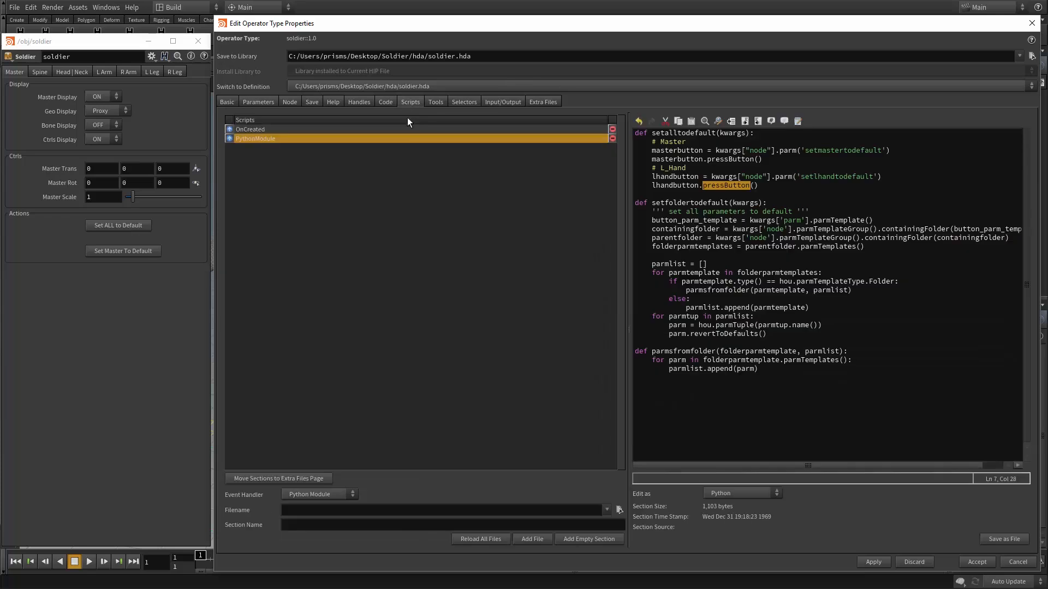
pyautogui.click(685, 194)
pyautogui.moveTo(669, 212); pyautogui.dragTo(791, 212)
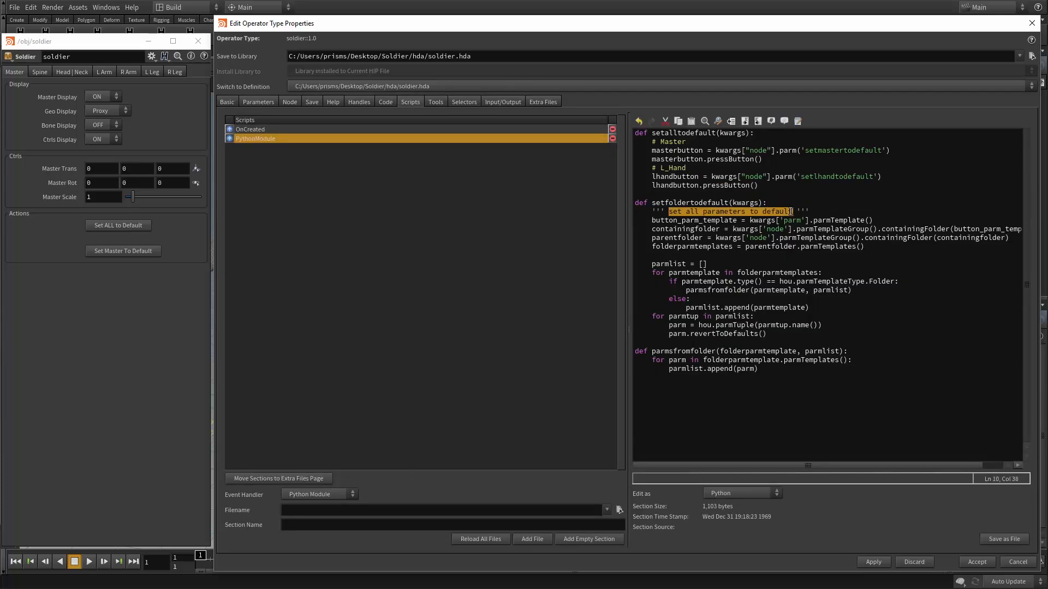
pyautogui.click(791, 211)
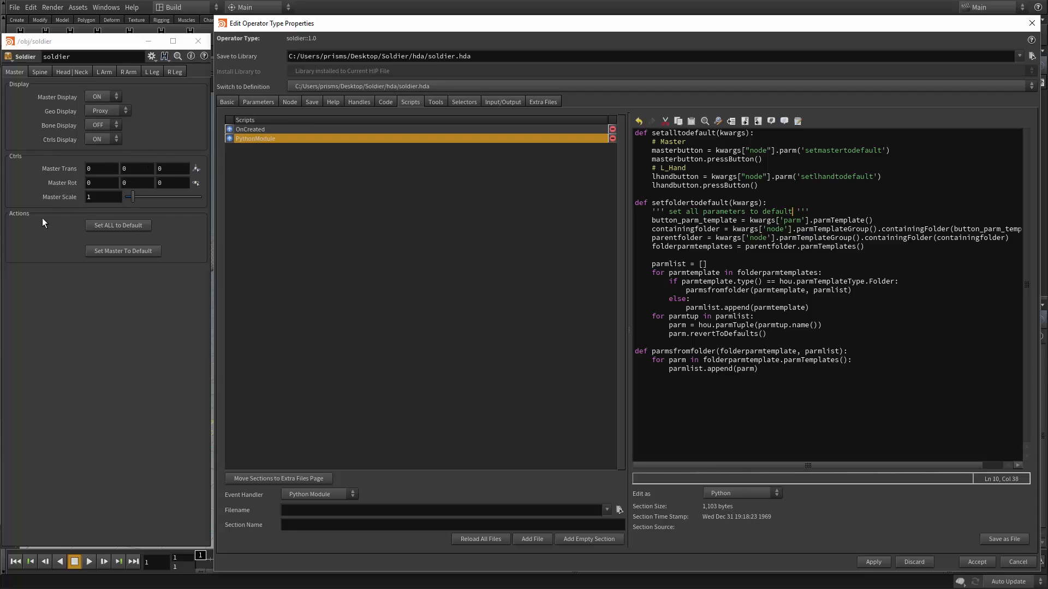
# Look through the soldier rig's Head | Neck, L Arm, R Arm and L Leg parameter folders, ending on Master.
pyautogui.click(68, 72)
pyautogui.click(104, 71)
pyautogui.click(128, 72)
pyautogui.click(153, 71)
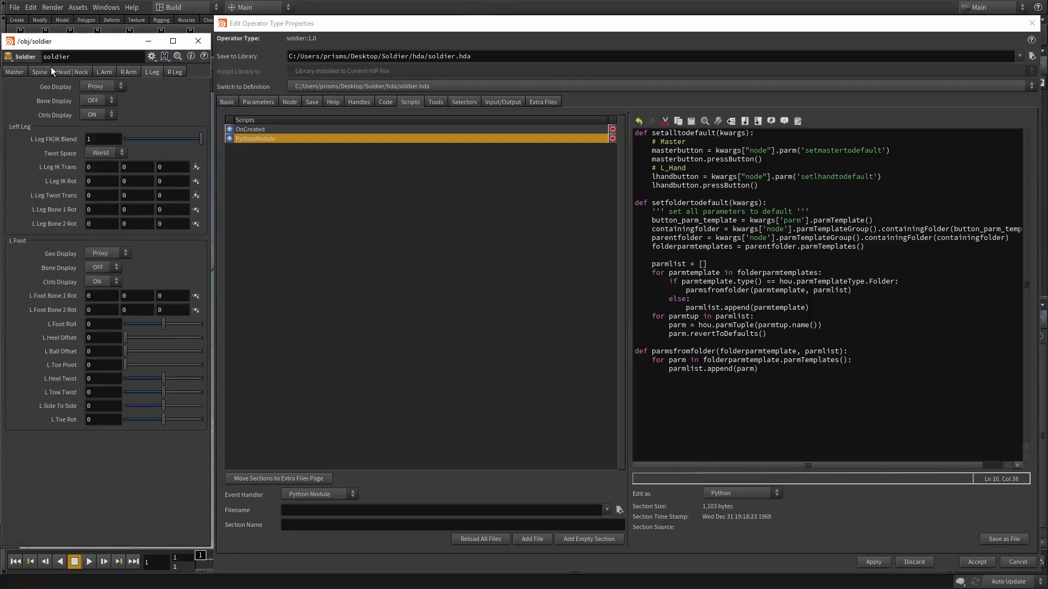
pyautogui.click(16, 72)
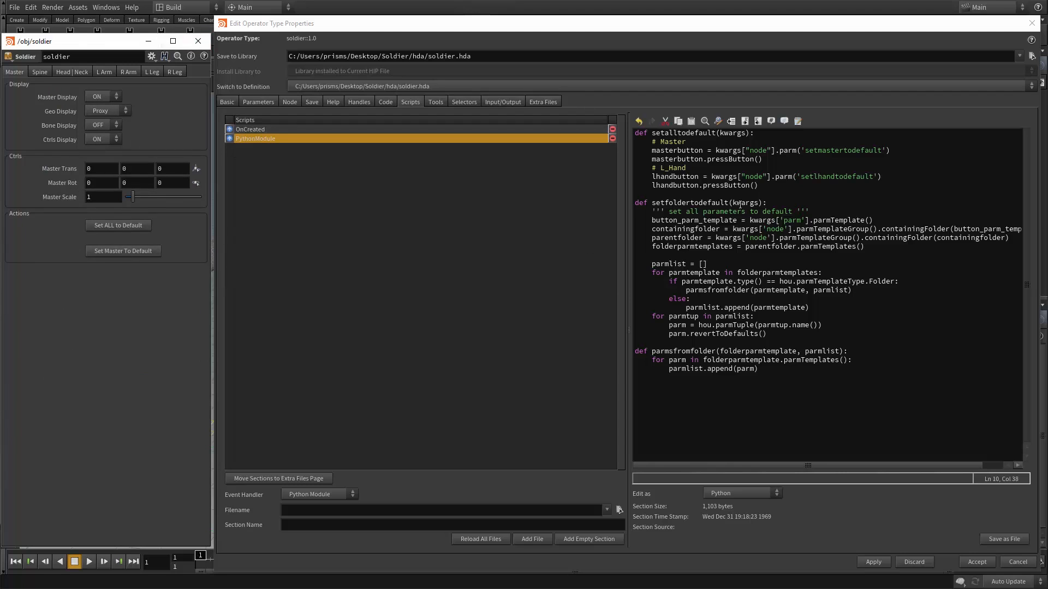
# Widen the code editor and examine the button_parm_template, containingfolder and parentfolder lines of setfoldertodefault.
pyautogui.doubleClick(700, 221)
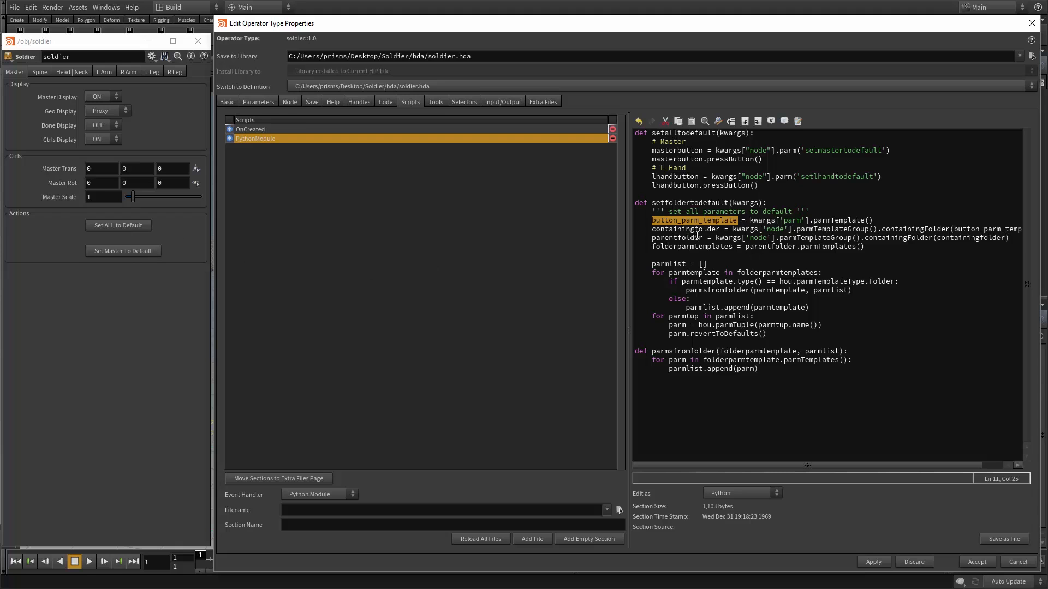
pyautogui.doubleClick(908, 229)
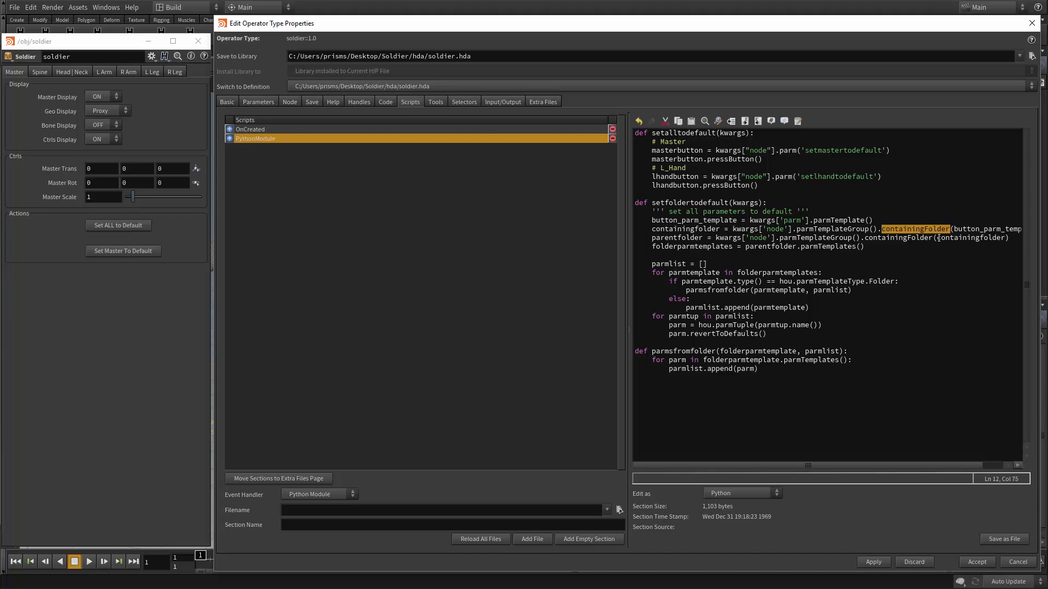
pyautogui.moveTo(626, 275); pyautogui.dragTo(562, 275)
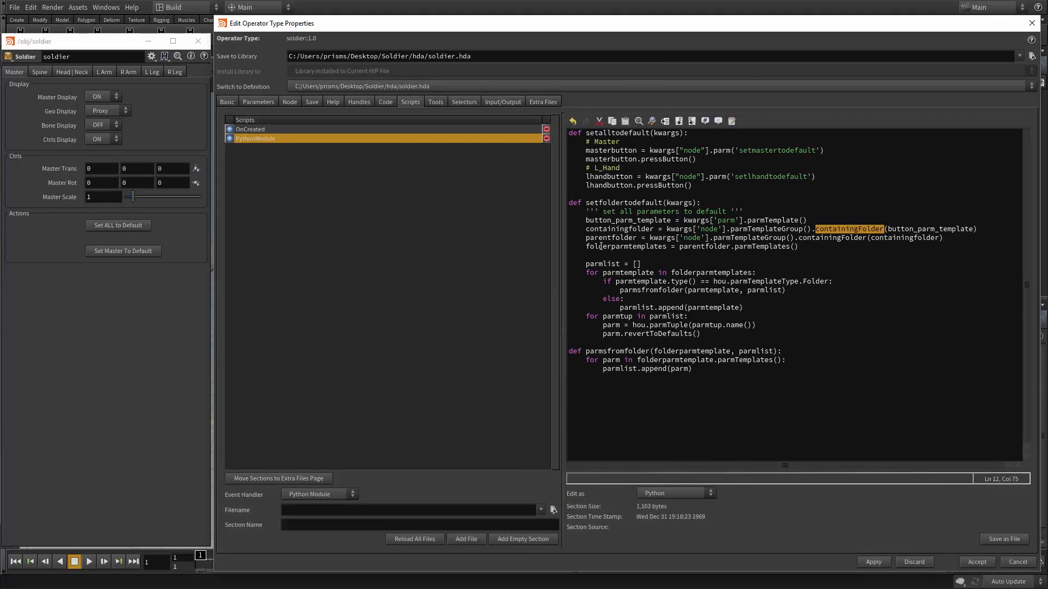
pyautogui.doubleClick(623, 236)
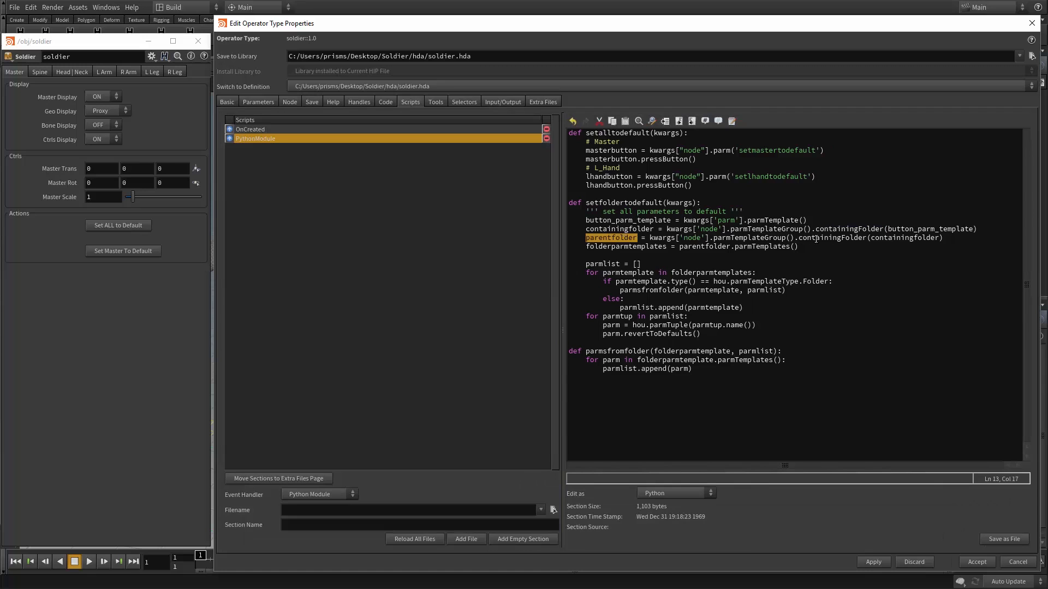
pyautogui.doubleClick(832, 238)
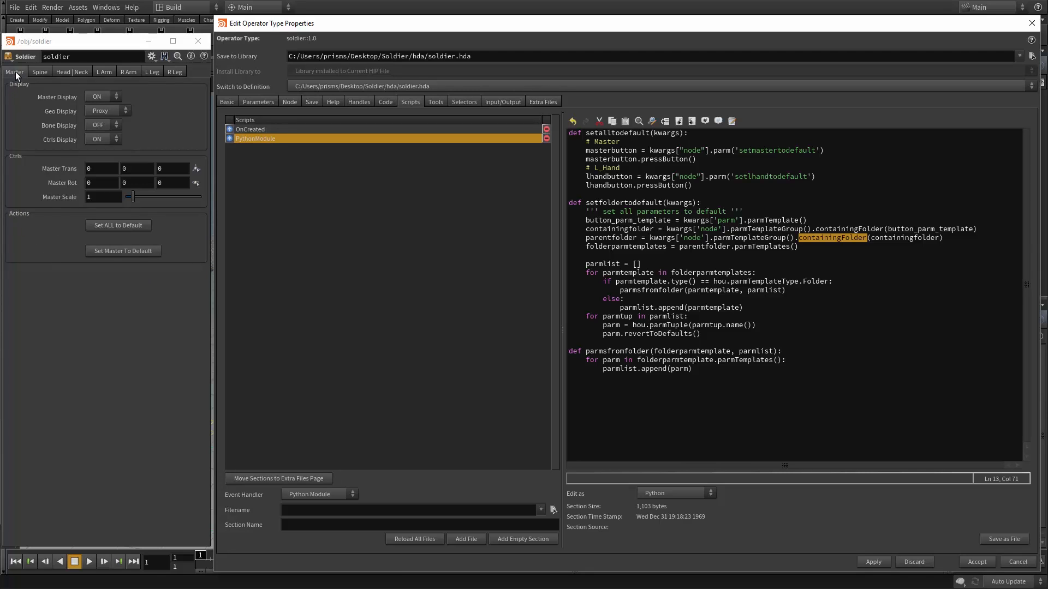
# Examine the folderparmtemplates variable, its parmTemplates call and the empty parmlist in setfoldertodefault.
pyautogui.doubleClick(620, 247)
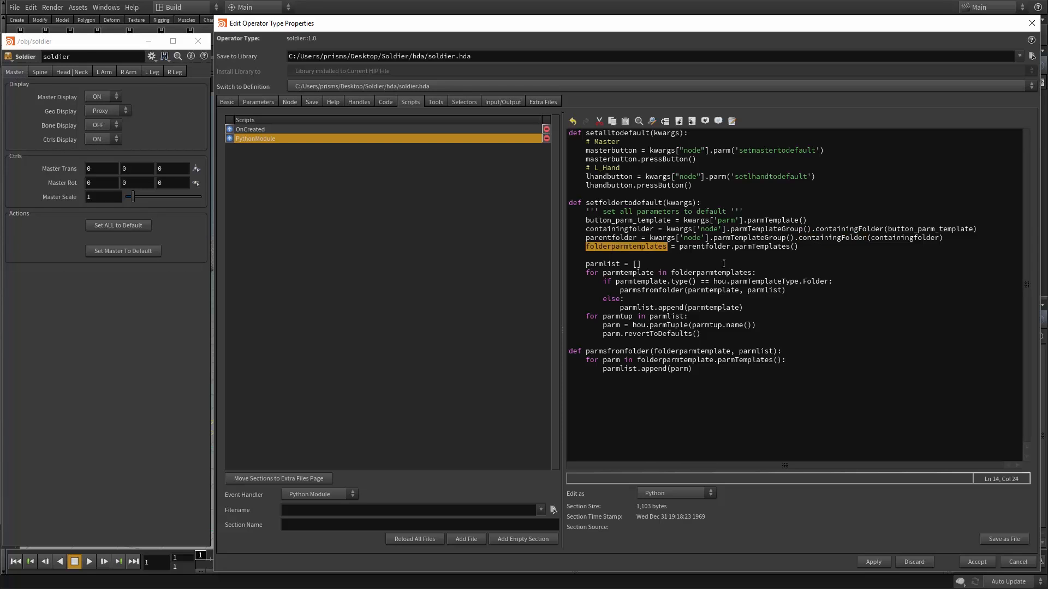
pyautogui.doubleClick(754, 247)
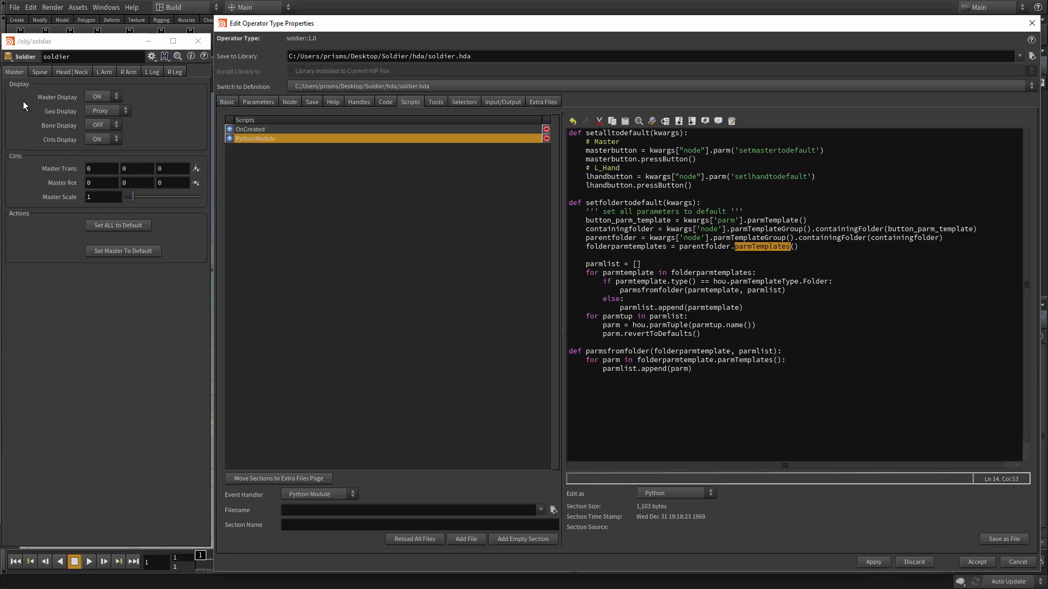
pyautogui.doubleClick(636, 247)
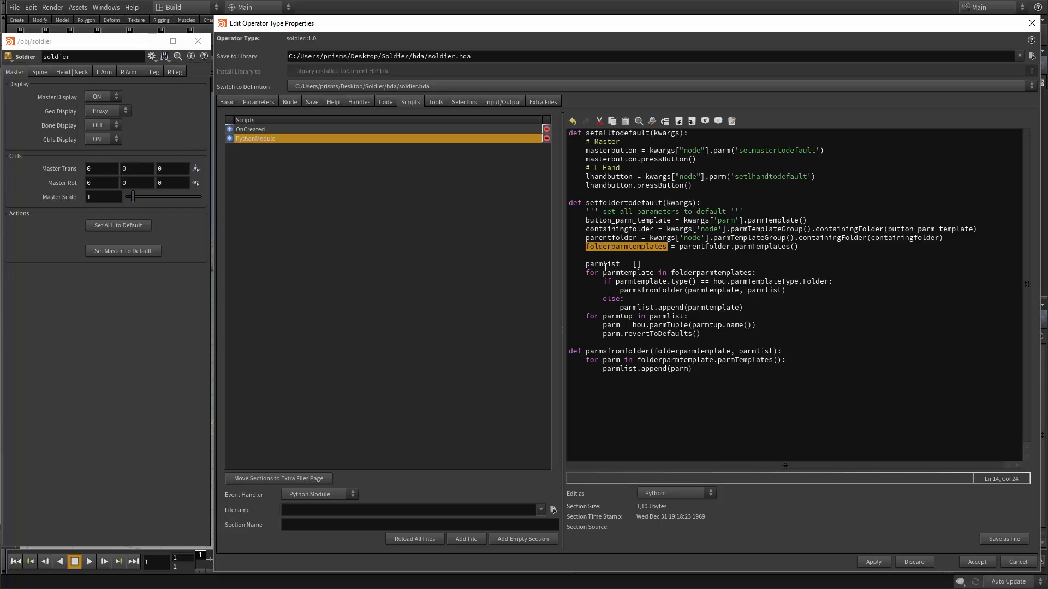
pyautogui.doubleClick(604, 264)
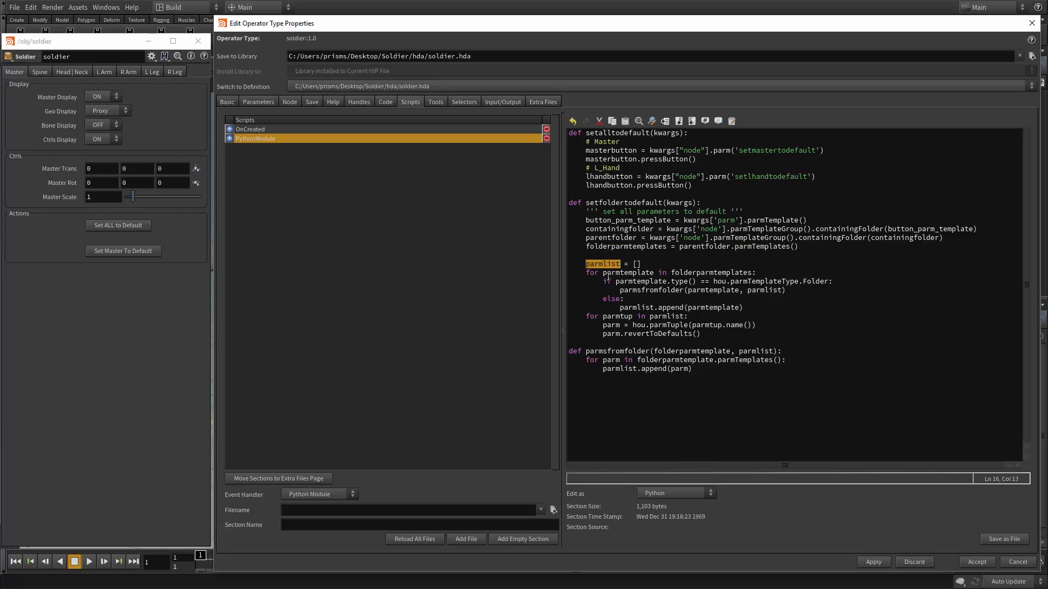
pyautogui.doubleClick(609, 247)
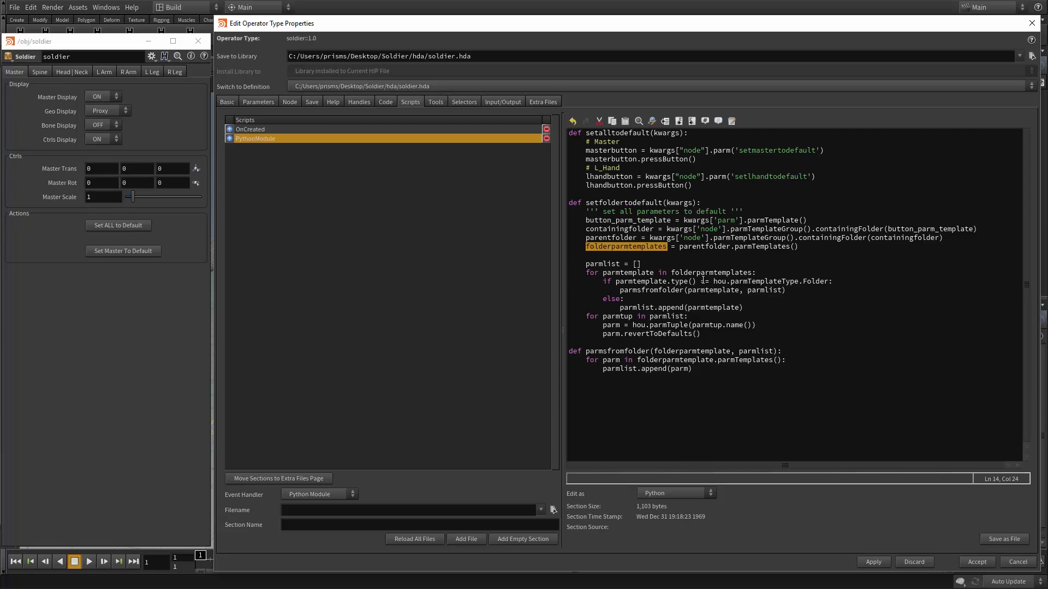
# Examine how the setfoldertodefault loop collects parameter templates into parmlist through parmsfromfolder and the else branch.
pyautogui.doubleClick(631, 290)
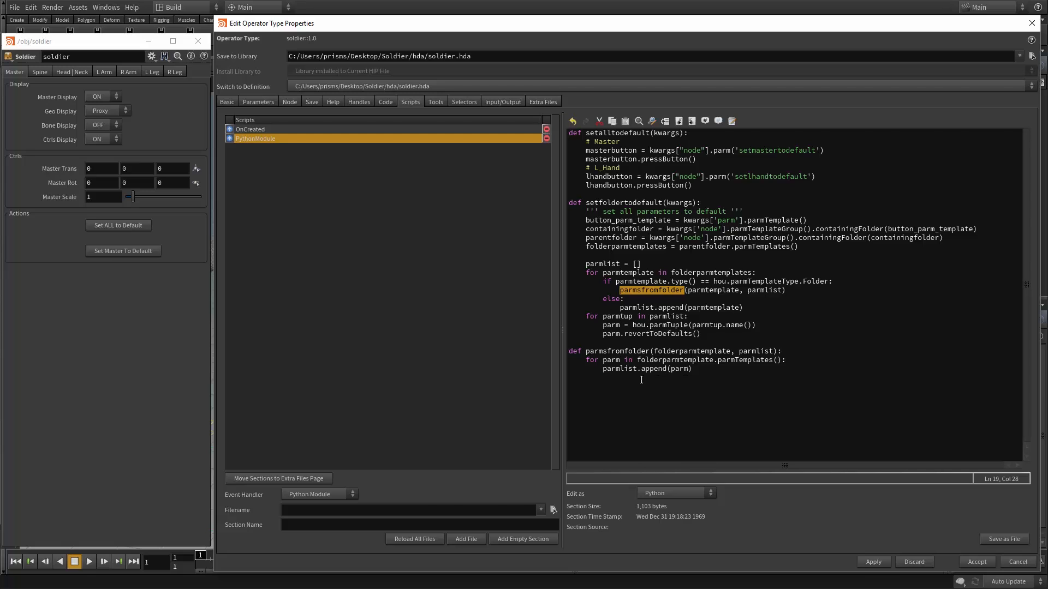
pyautogui.doubleClick(619, 369)
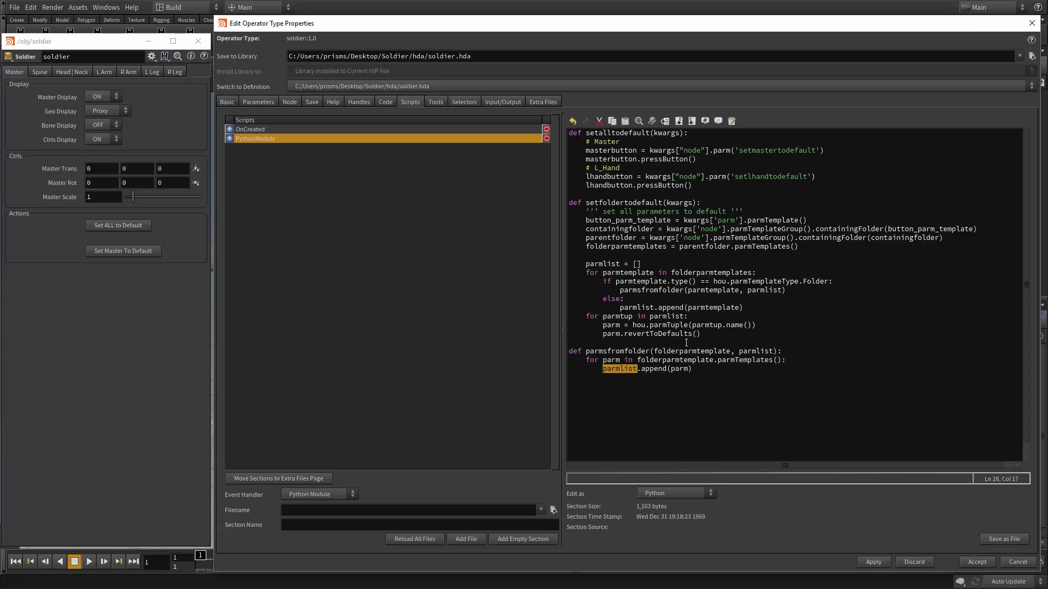
pyautogui.click(653, 291)
pyautogui.doubleClick(629, 272)
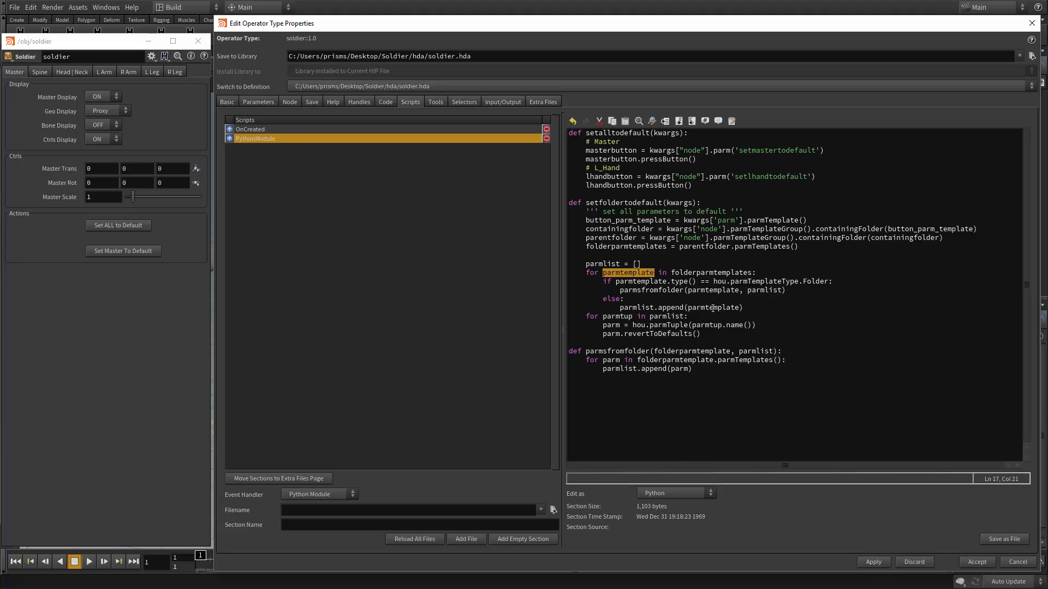
pyautogui.doubleClick(647, 307)
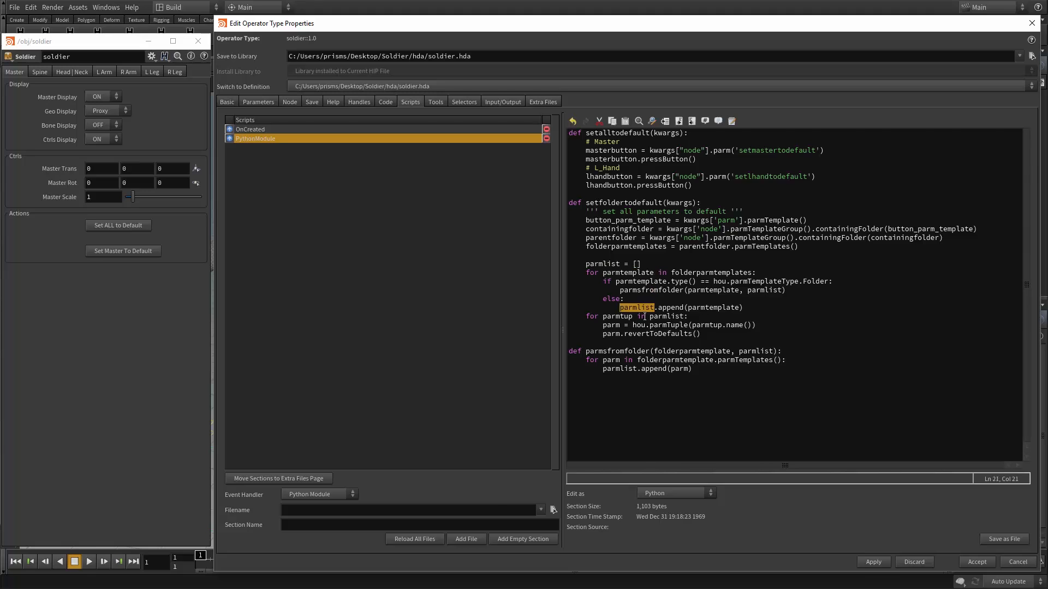
pyautogui.moveTo(743, 309); pyautogui.dragTo(555, 274)
# Examine the loop over parmlist, including its parmTuple lookup and revertToDefaults call.
pyautogui.click(614, 317)
pyautogui.doubleClick(662, 317)
pyautogui.click(608, 317)
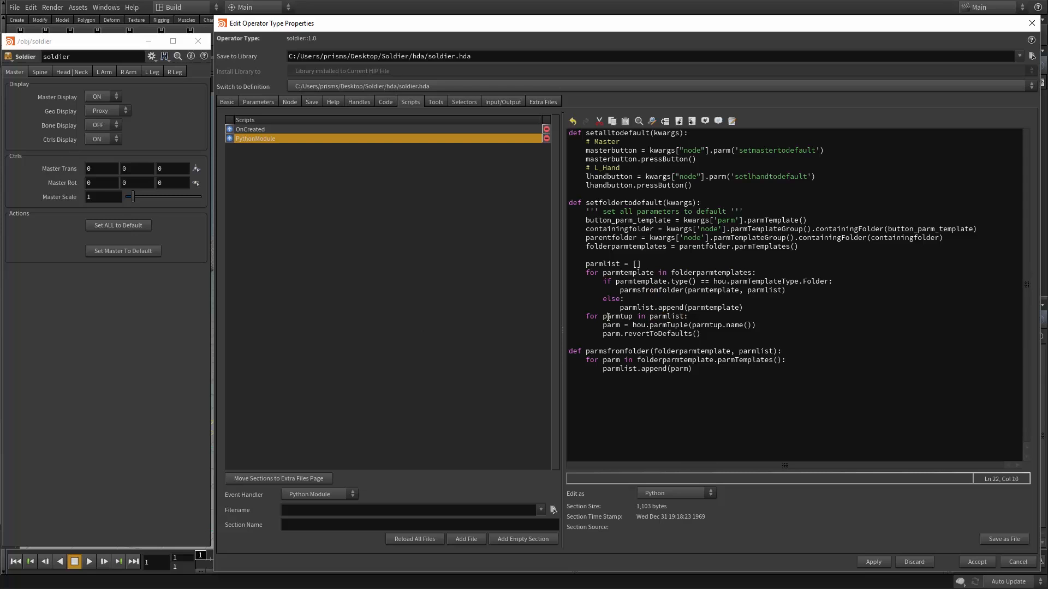
pyautogui.doubleClick(669, 325)
pyautogui.doubleClick(653, 336)
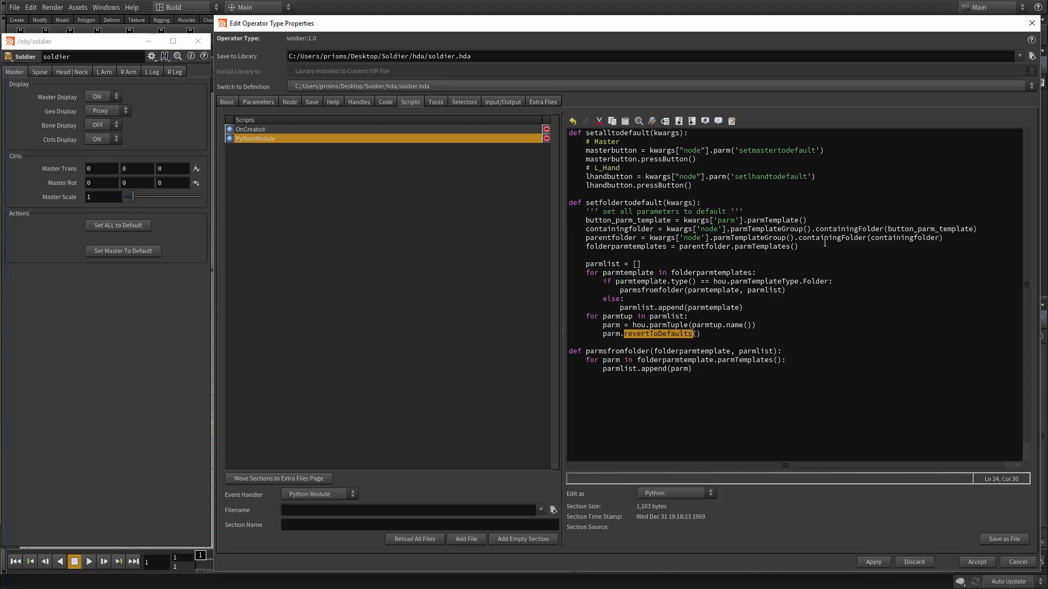
# Review the four lines from button_parm_template to folderparmtemplates that find the button's parent folder and its parameter templates.
pyautogui.doubleClick(749, 247)
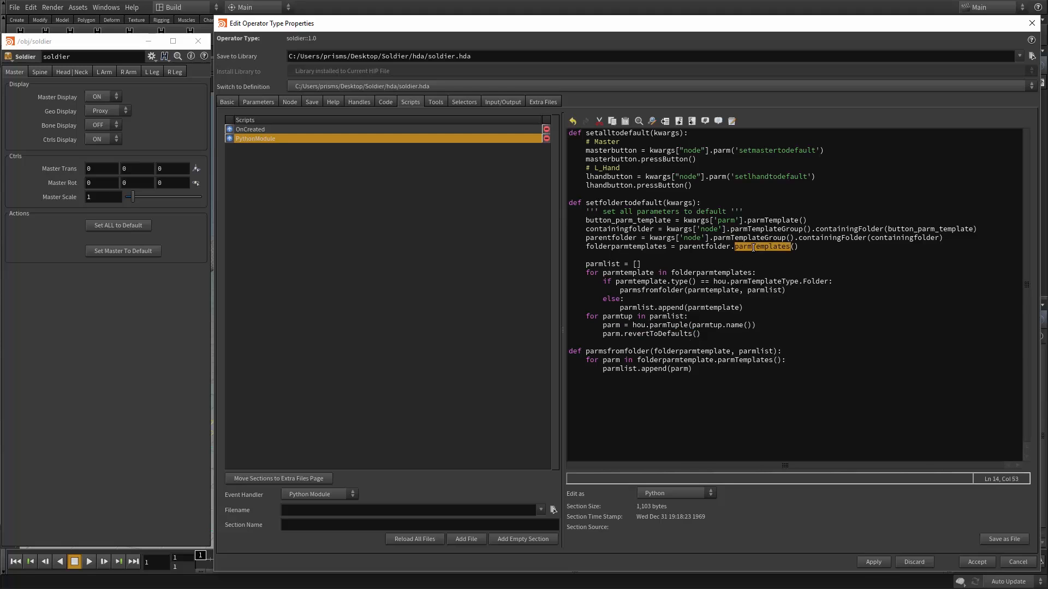
pyautogui.click(704, 248)
pyautogui.moveTo(808, 250); pyautogui.dragTo(570, 221)
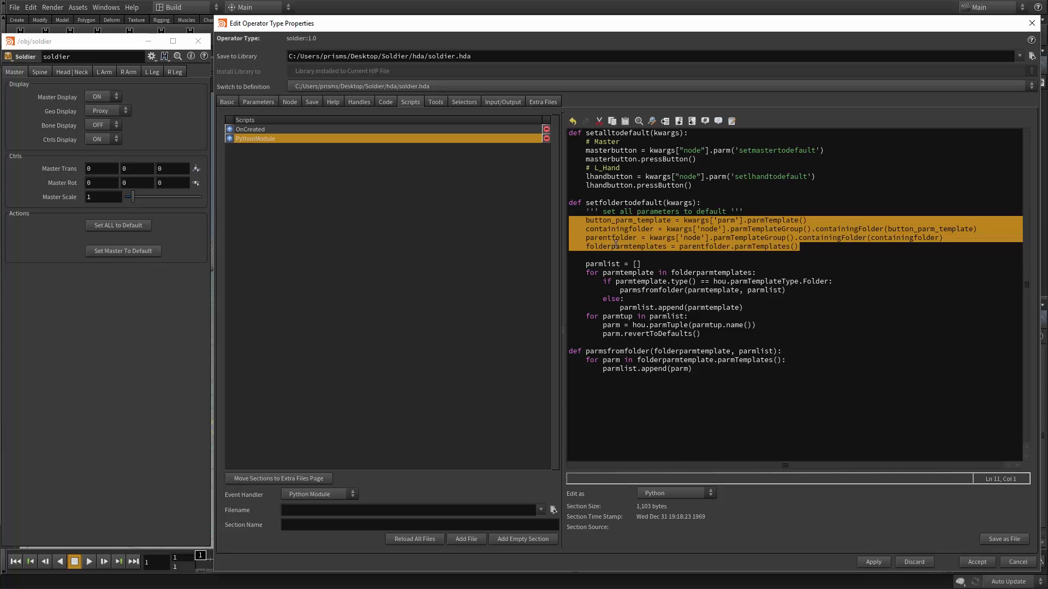
pyautogui.click(755, 282)
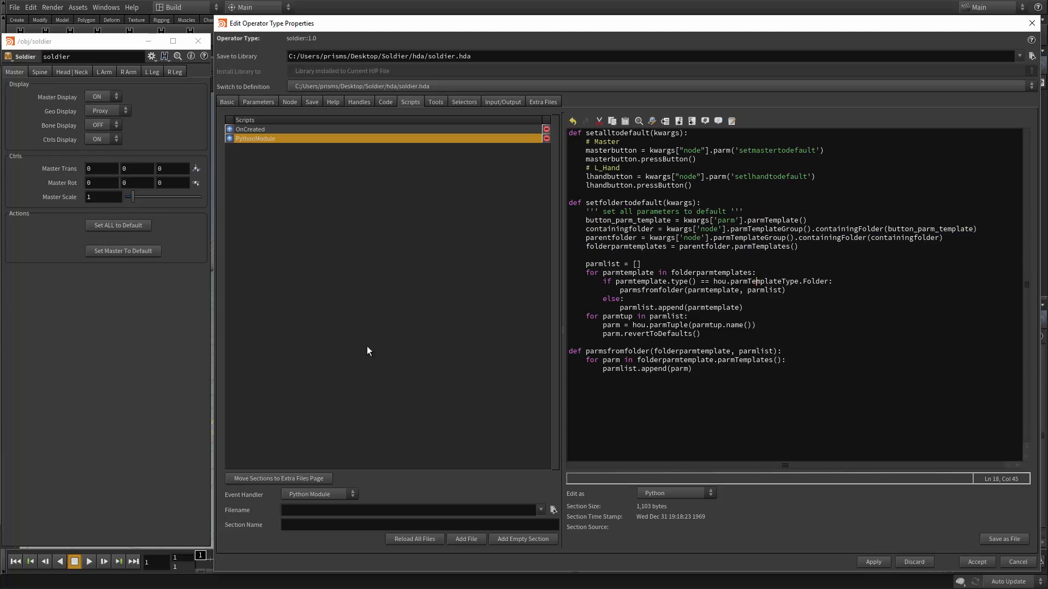
# Retrace parmlist from its empty definition through the Folder type check and parmsfromfolder to the revertToDefaults call.
pyautogui.doubleClick(609, 264)
pyautogui.doubleClick(814, 282)
pyautogui.click(667, 370)
pyautogui.doubleClick(618, 369)
pyautogui.doubleClick(664, 317)
pyautogui.doubleClick(658, 334)
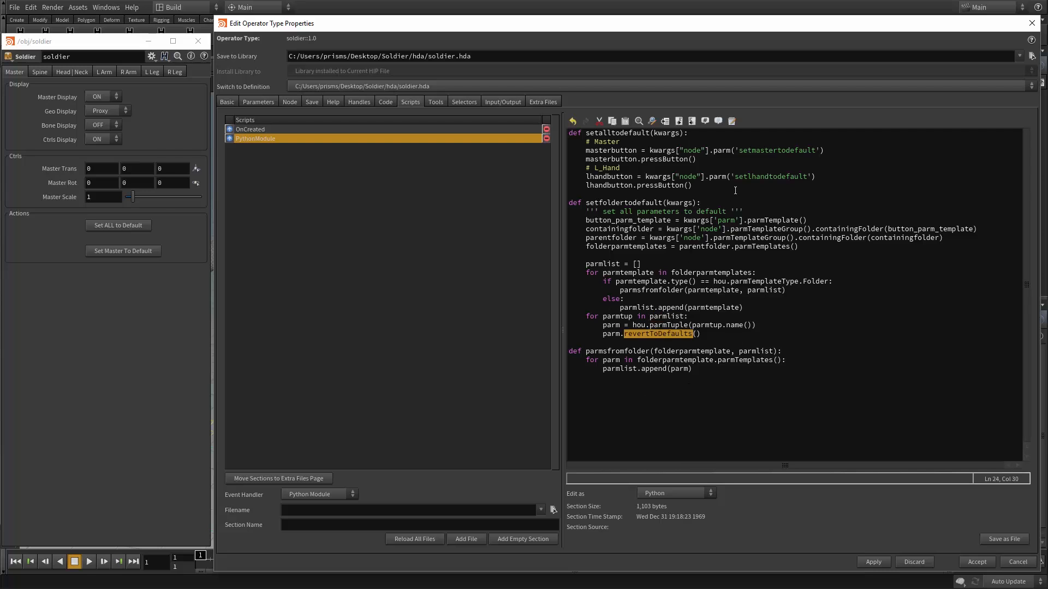
# Comment out the two lhandbutton lines under L_Hand in setalltodefault and apply the changes to the soldier asset.
pyautogui.moveTo(736, 188); pyautogui.dragTo(568, 177)
pyautogui.click(705, 120)
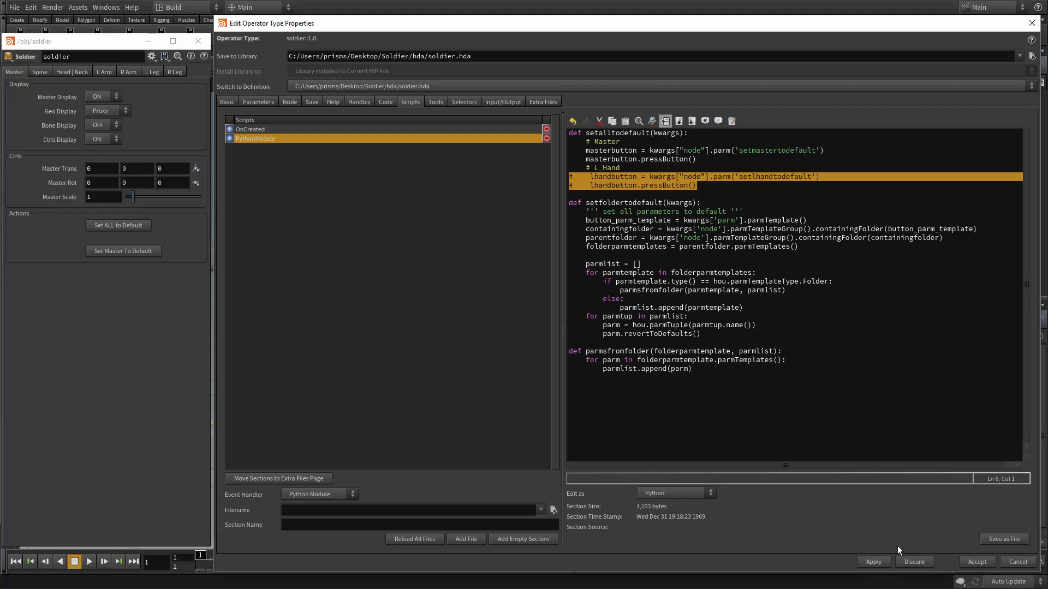
pyautogui.click(876, 563)
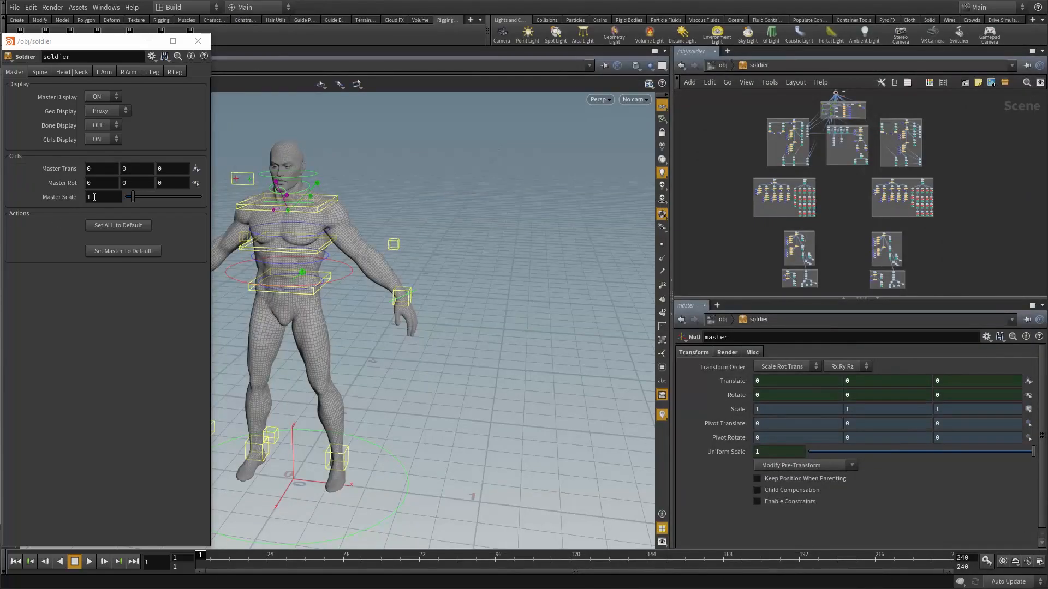
# Test Set Master To Default after setting Master Scale to 6.33, and again with Master Trans 0.6, Master Rot 0.8 and Master Scale 1.4.
pyautogui.moveTo(134, 198); pyautogui.dragTo(174, 197)
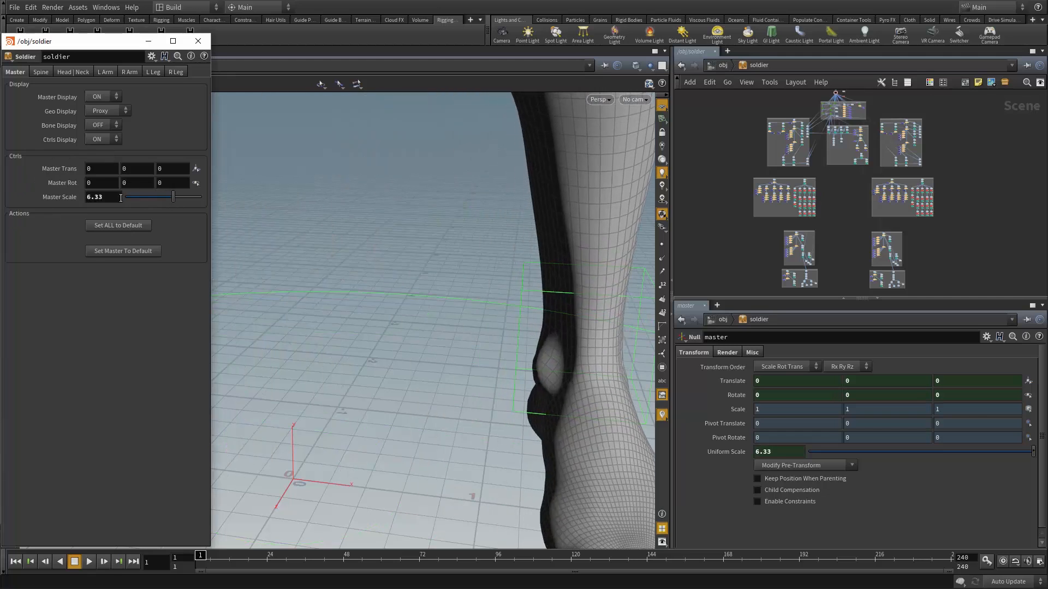
pyautogui.click(123, 251)
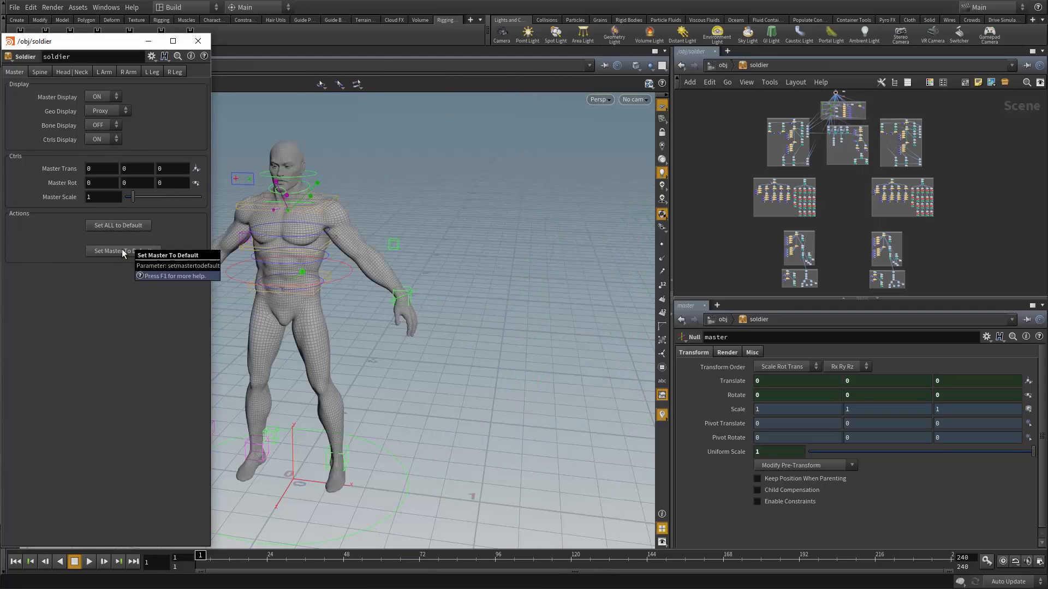
pyautogui.moveTo(64, 167); pyautogui.dragTo(132, 185, button='middle')
pyautogui.moveTo(51, 196)
pyautogui.mouseDown(button='middle')
pyautogui.moveTo(76, 196)
pyautogui.moveTo(48, 179)
pyautogui.mouseUp(button='middle')
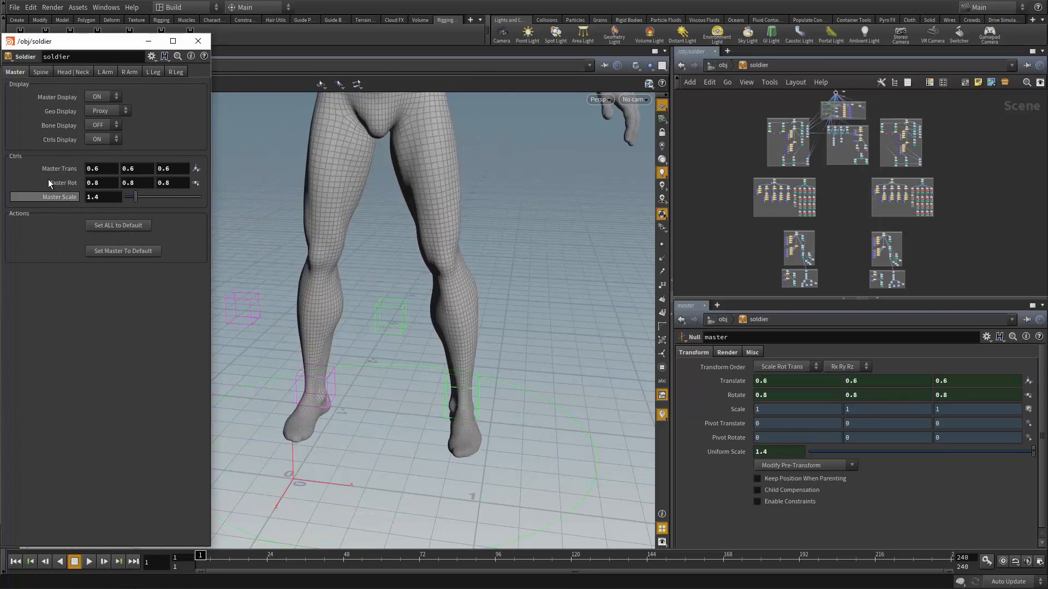
pyautogui.click(110, 251)
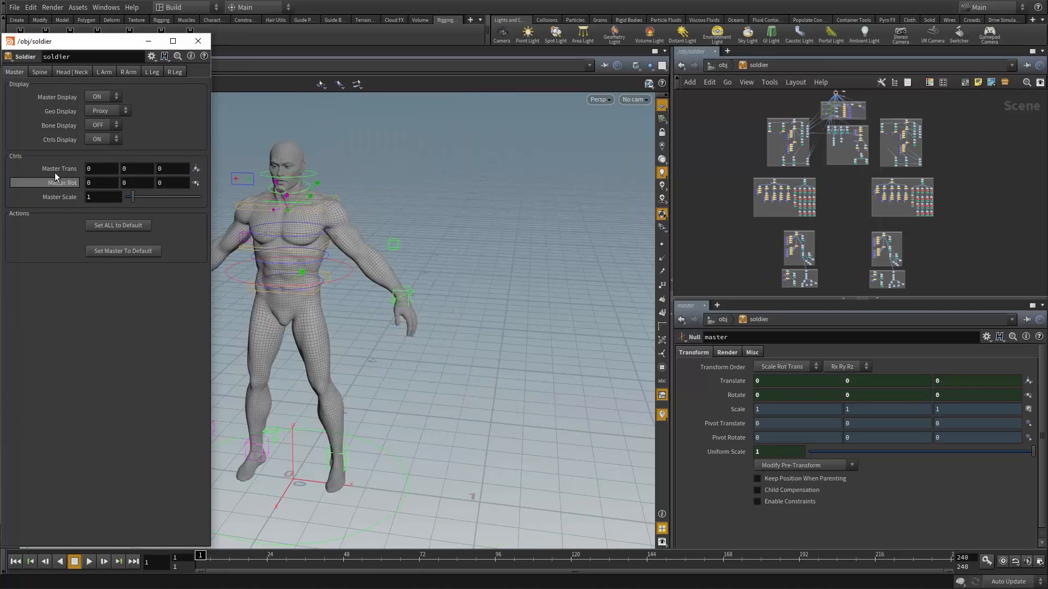
# Test Set ALL to Default with Master Trans at 2.4, Master Rot at 2.6 and Master Scale at 3.4.
pyautogui.moveTo(54, 173); pyautogui.dragTo(81, 198, button='middle')
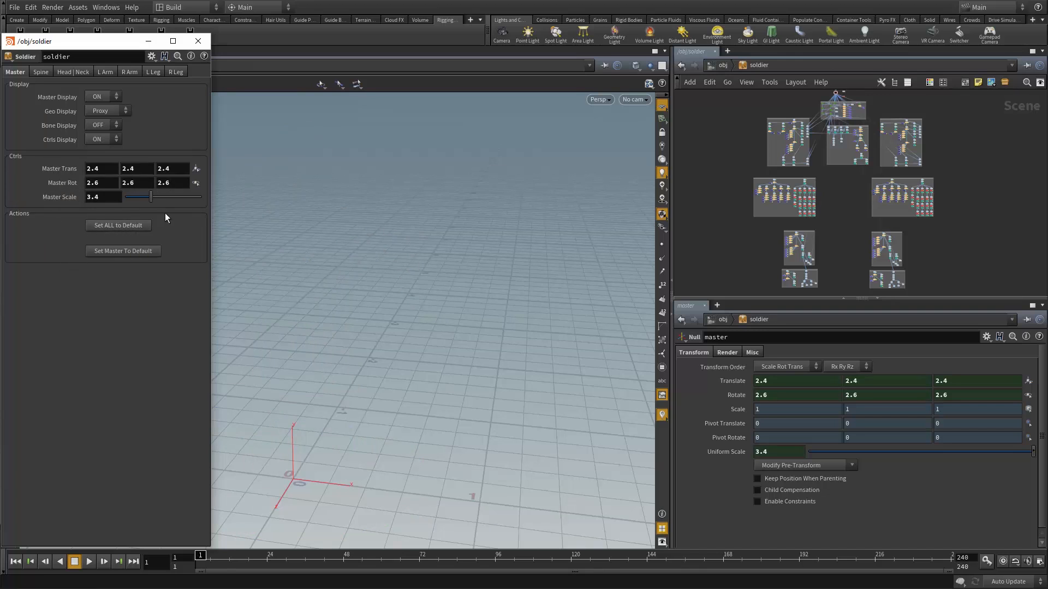
pyautogui.click(120, 224)
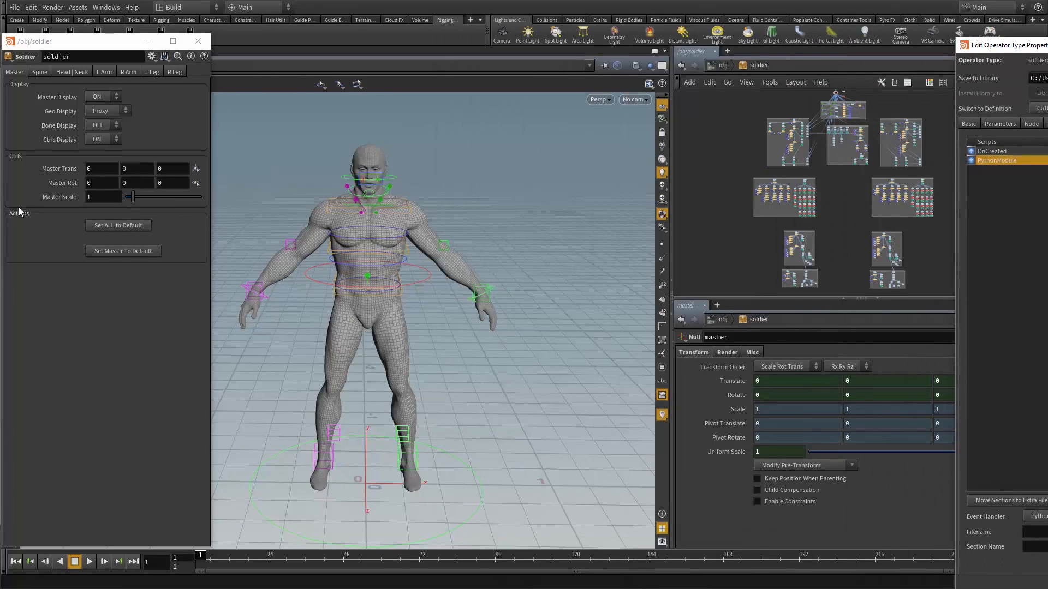
# Look through the soldier rig's parameter folders from Spine to R Leg, ending on Master.
pyautogui.click(41, 72)
pyautogui.click(73, 72)
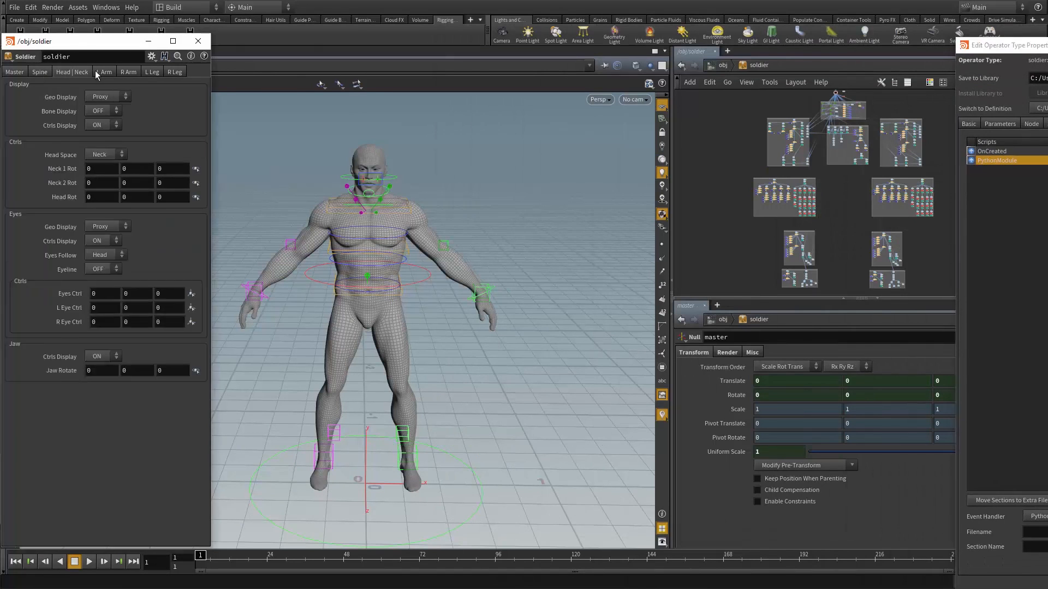
pyautogui.click(101, 71)
pyautogui.click(128, 72)
pyautogui.click(157, 72)
pyautogui.click(173, 72)
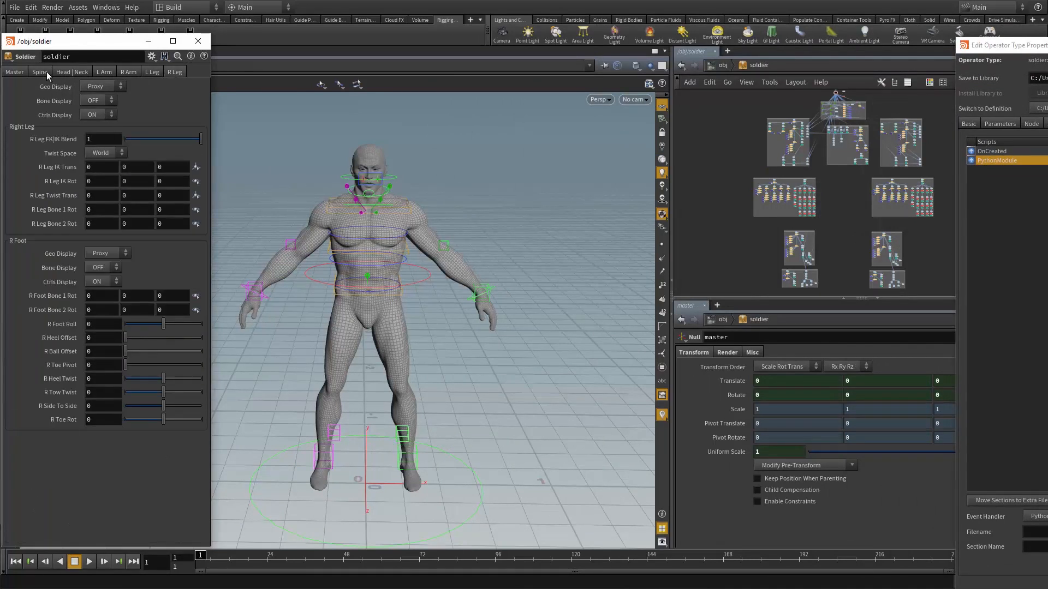
pyautogui.click(15, 71)
# Bring back the operator type properties and examine the asset's parameter tree and the Set Master To Default callback script.
pyautogui.moveTo(1047, 47); pyautogui.dragTo(378, 33)
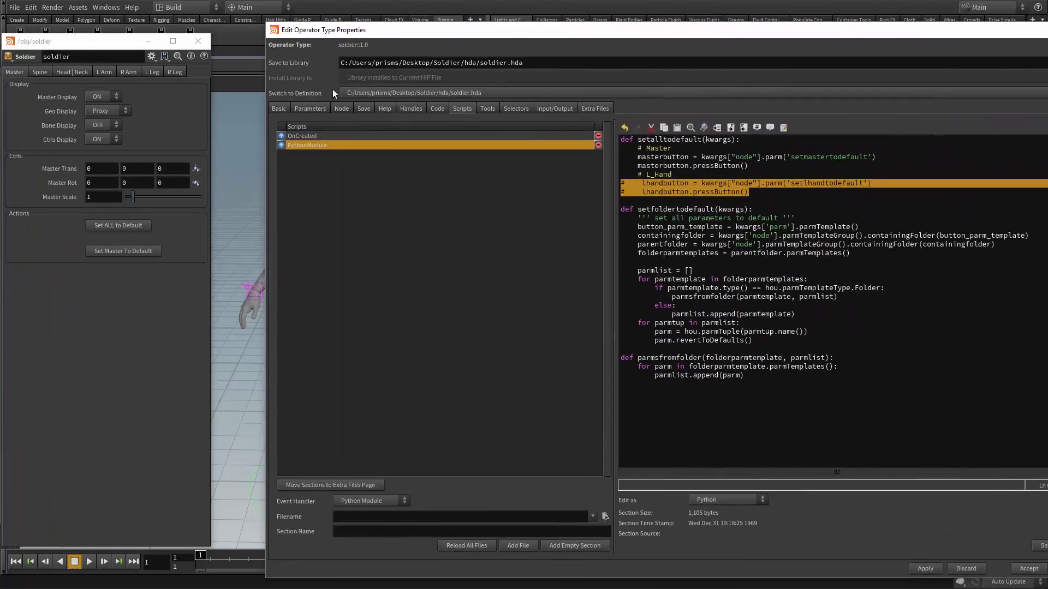
pyautogui.click(313, 107)
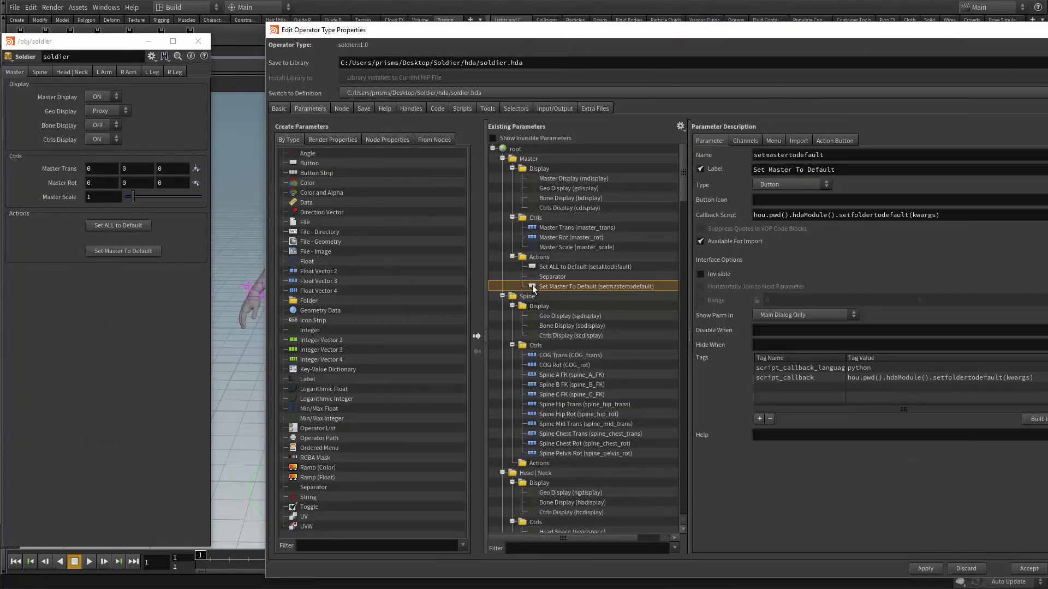
pyautogui.scroll(-2, 532, 285)
pyautogui.scroll(-11, 550, 384)
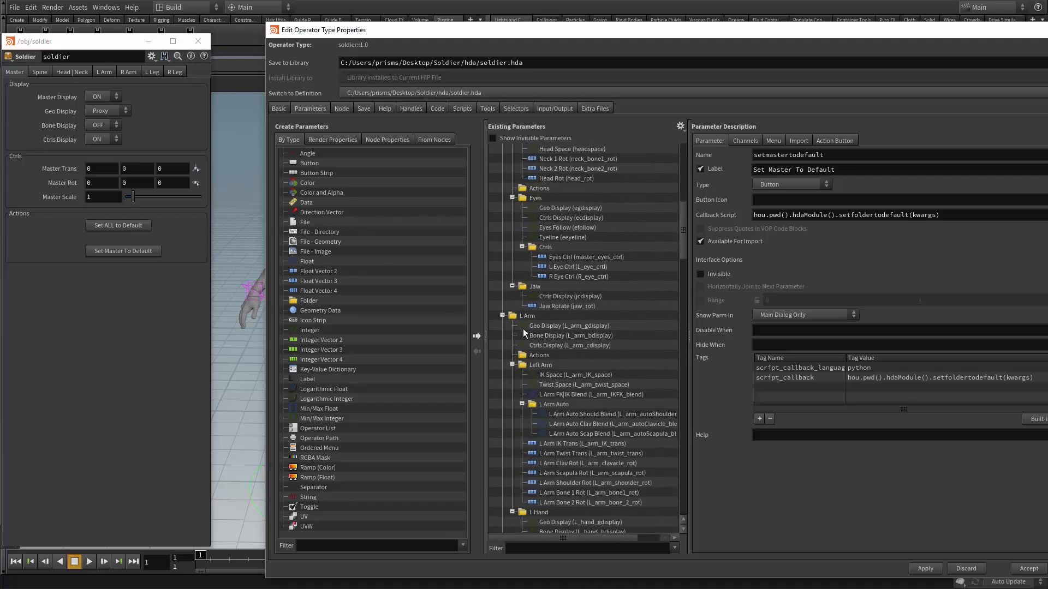
pyautogui.scroll(-14, 567, 345)
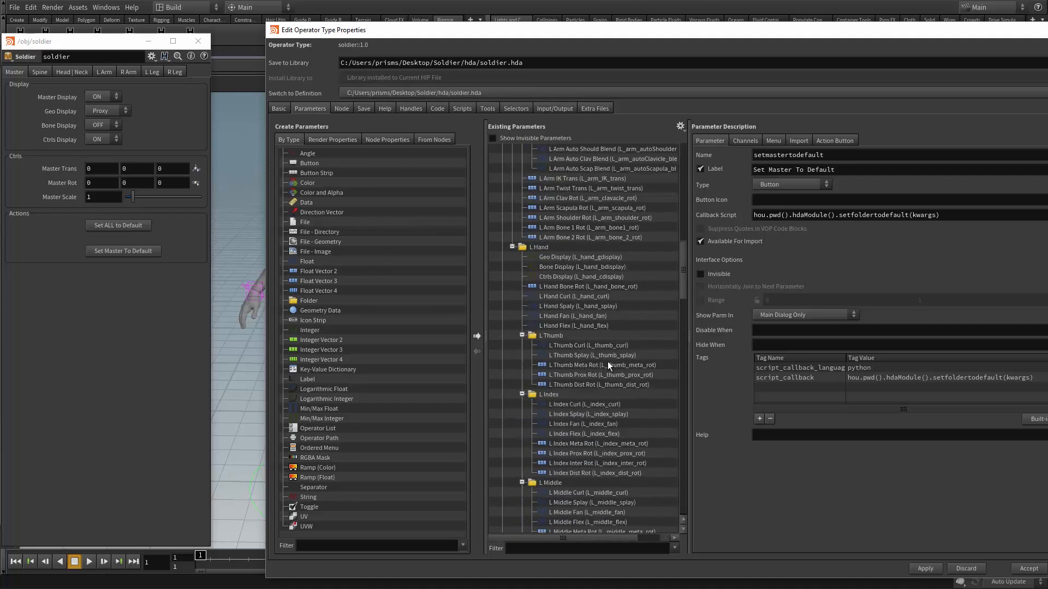
pyautogui.scroll(20, 589, 371)
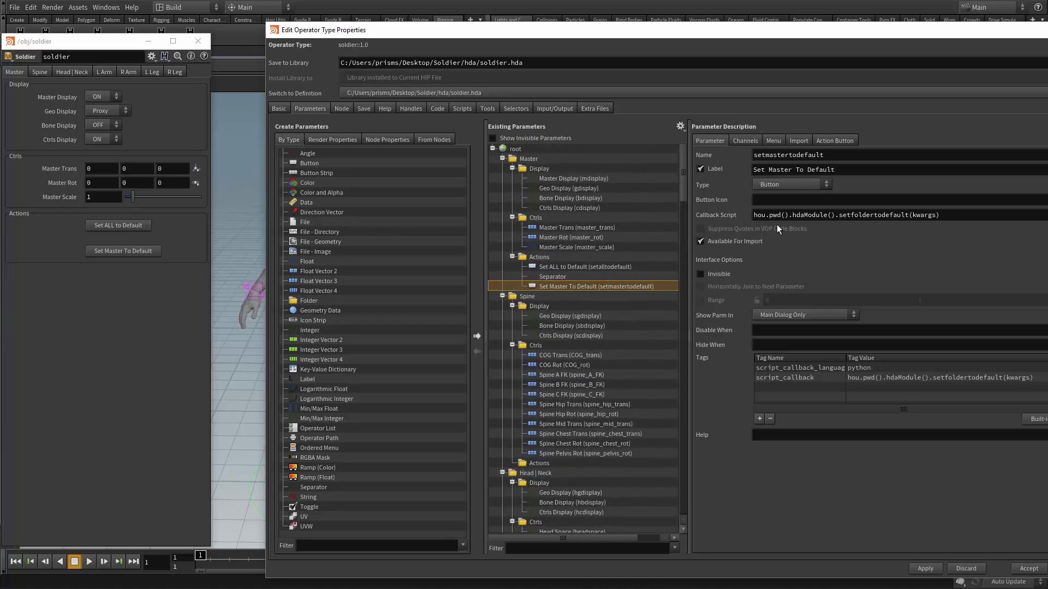
pyautogui.moveTo(838, 217); pyautogui.dragTo(908, 217)
pyautogui.click(909, 217)
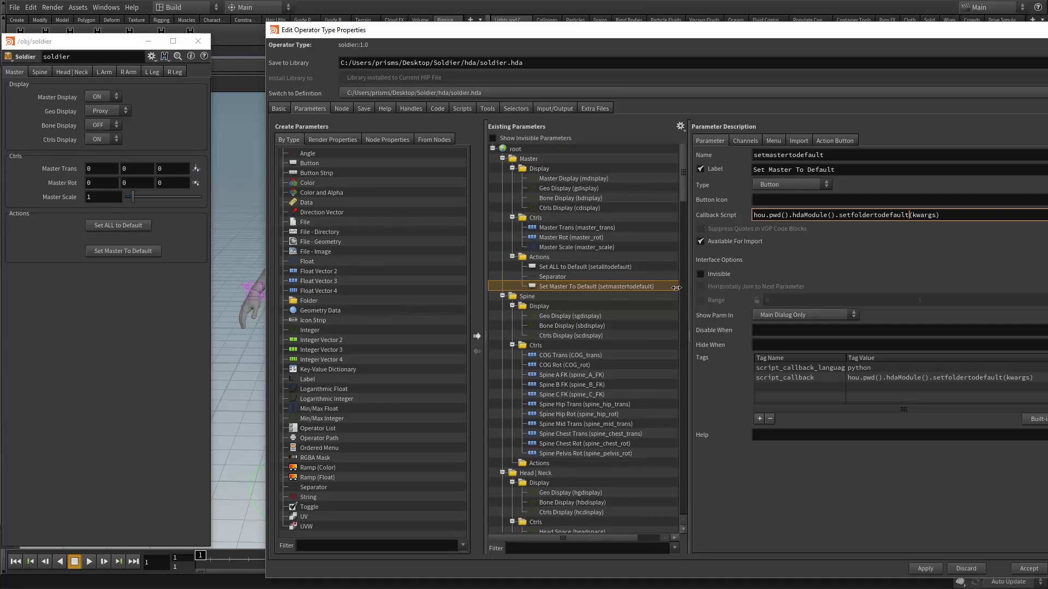
# Return to the PythonModule script and uncomment the two lhandbutton lines under L_Hand in setalltodefault.
pyautogui.click(461, 110)
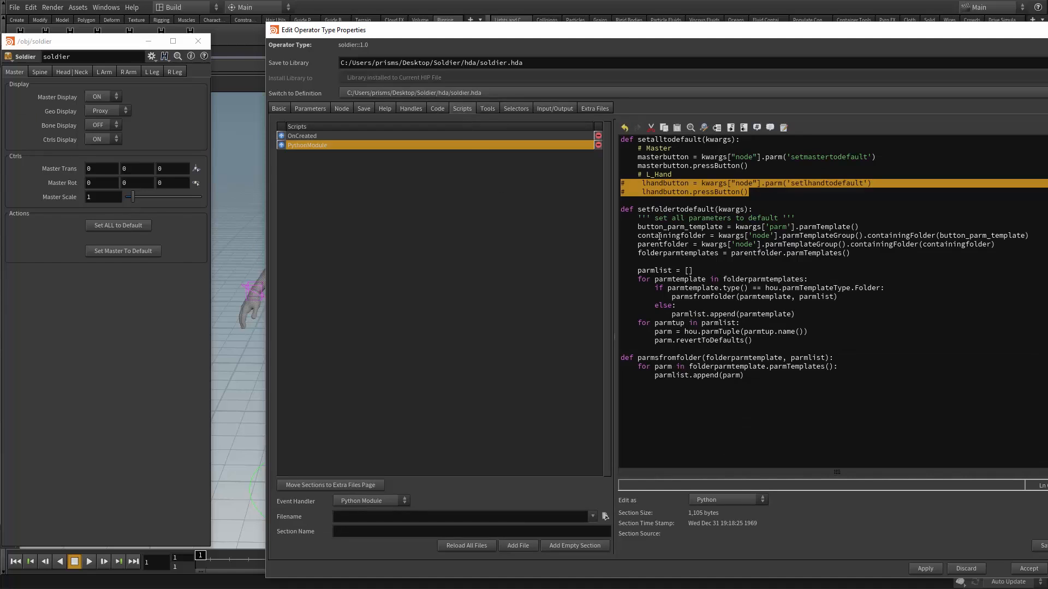
pyautogui.moveTo(758, 194); pyautogui.dragTo(608, 186)
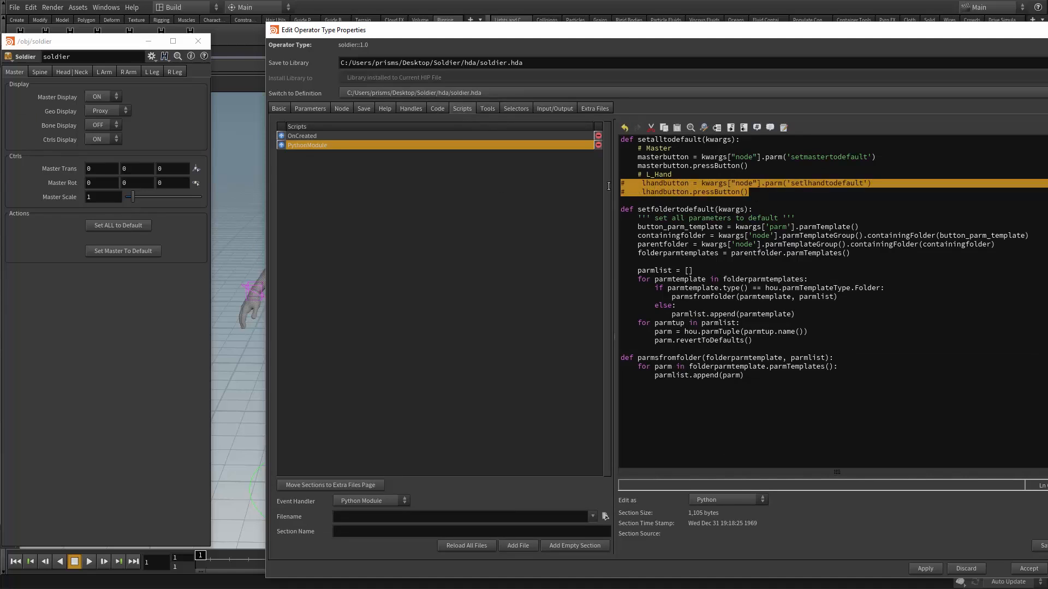
pyautogui.click(756, 127)
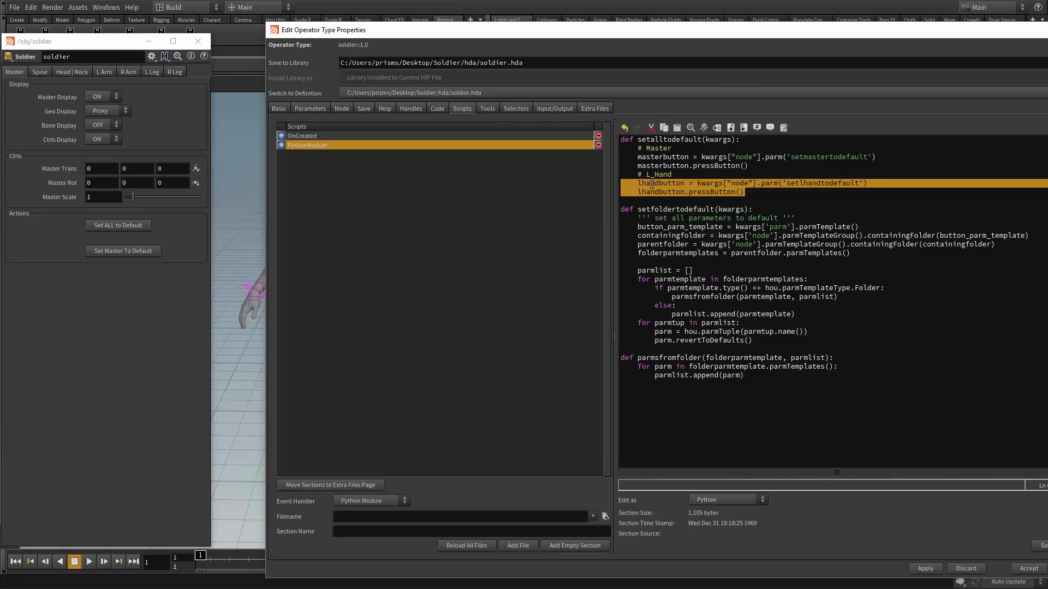
# Examine the lhandbutton variable, its setlhandtodefault parameter name and its pressButton call within setalltodefault.
pyautogui.doubleClick(670, 184)
pyautogui.moveTo(790, 184); pyautogui.dragTo(860, 184)
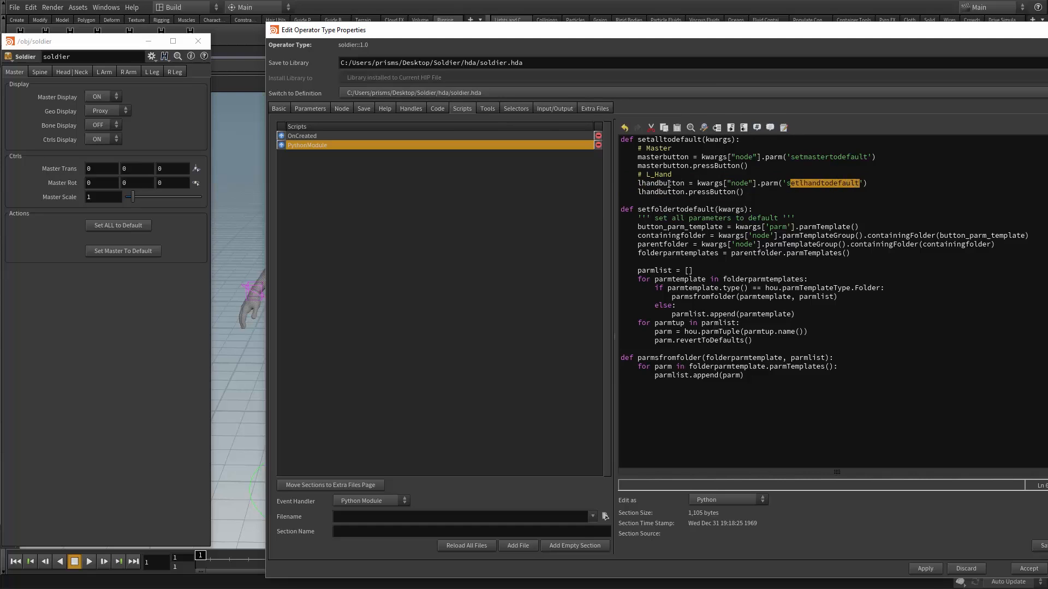
pyautogui.moveTo(646, 140); pyautogui.dragTo(685, 139)
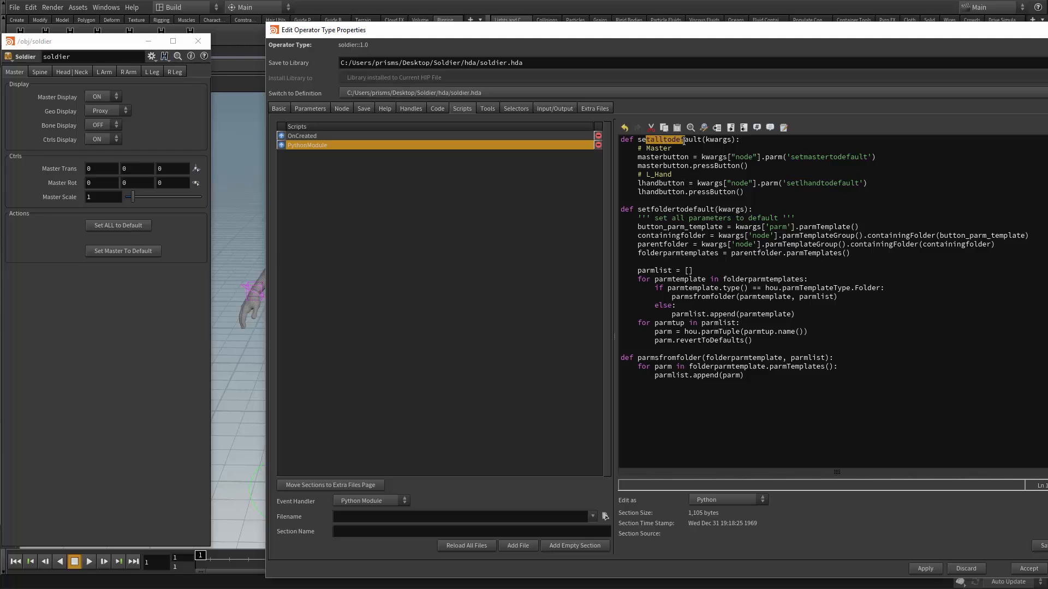
pyautogui.moveTo(650, 191); pyautogui.dragTo(732, 192)
pyautogui.click(742, 194)
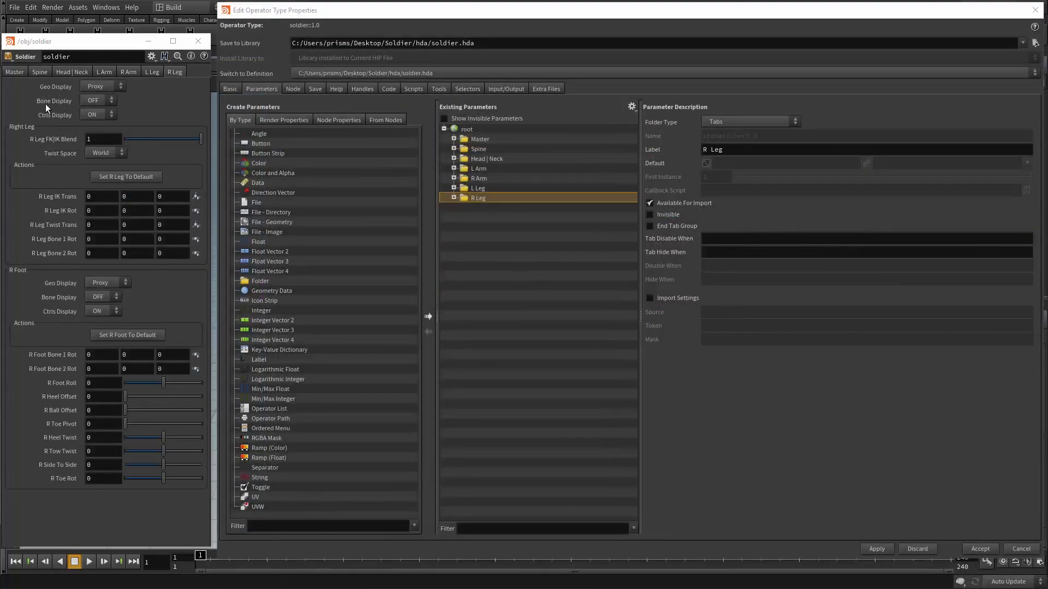
# Look through the Spine, Head | Neck, arm and L Leg folders for their Set To Default buttons.
pyautogui.click(44, 75)
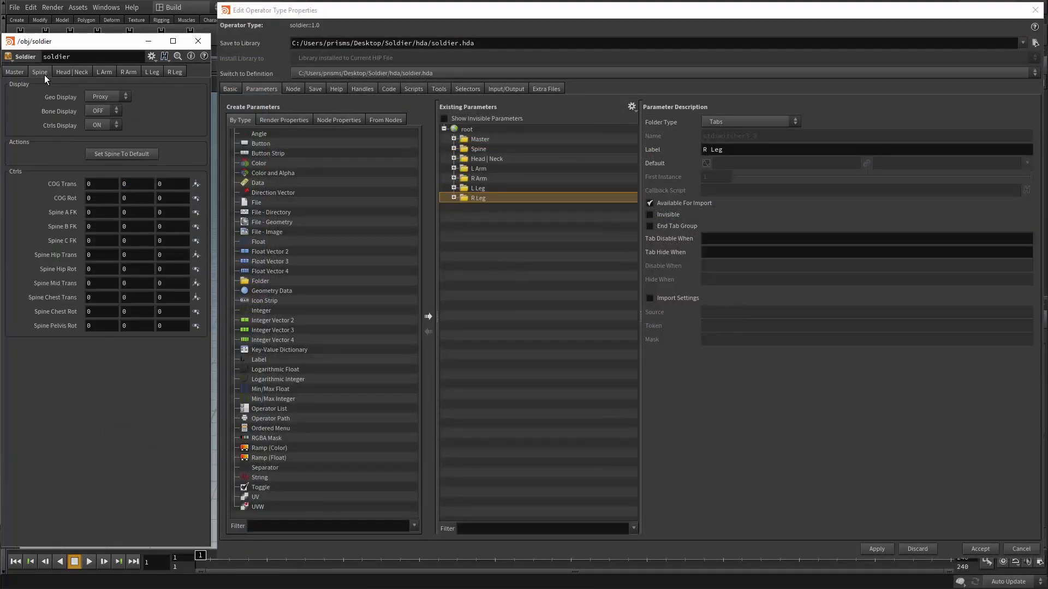
pyautogui.click(81, 72)
pyautogui.click(127, 72)
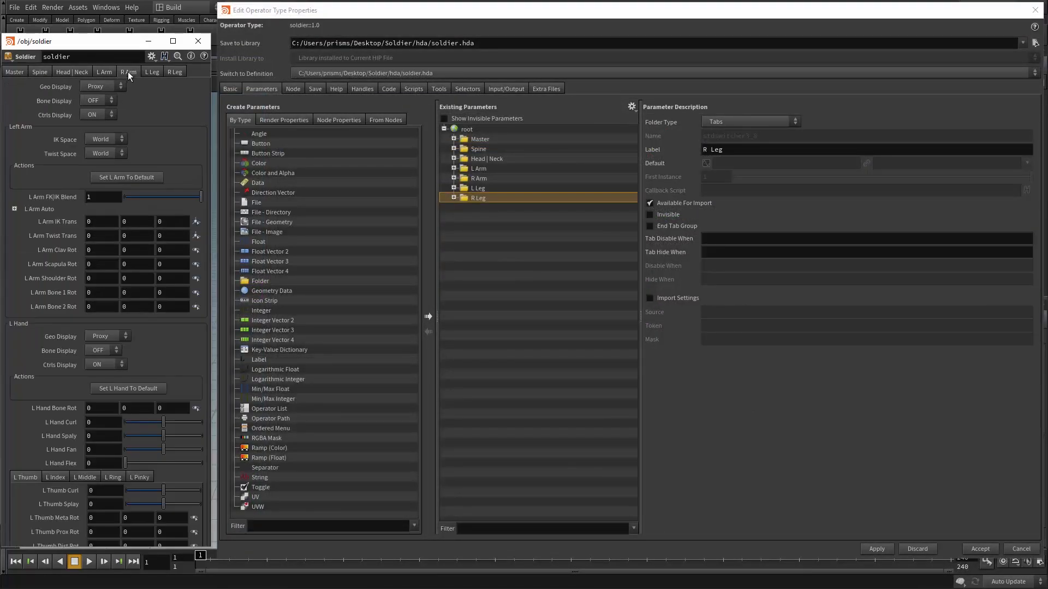
pyautogui.click(151, 72)
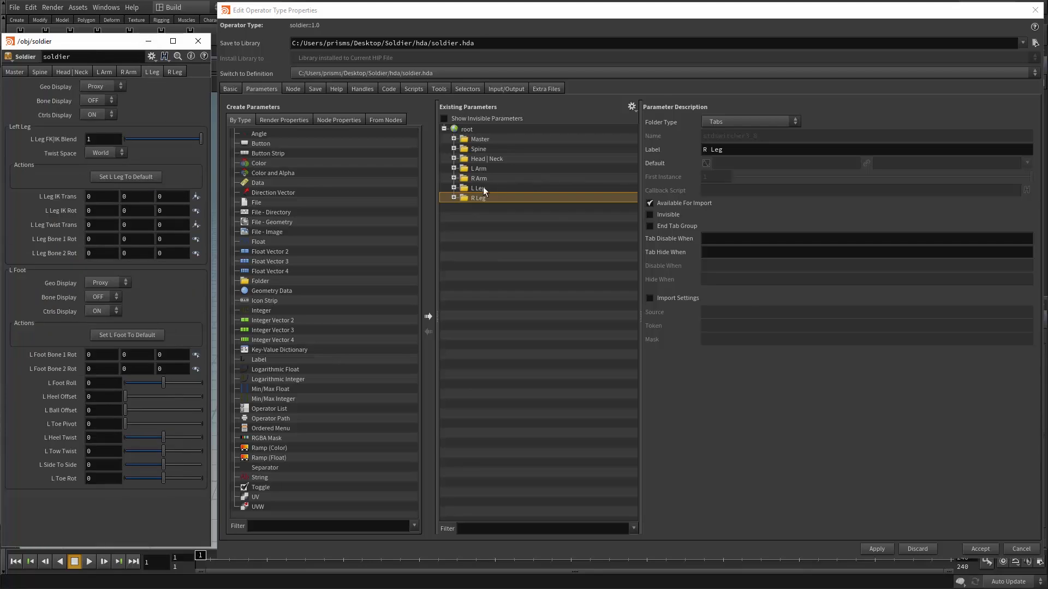
# Examine the Set R Leg To Default button in the R Leg folder and the setfoldertodefault call in its callback script.
pyautogui.doubleClick(478, 197)
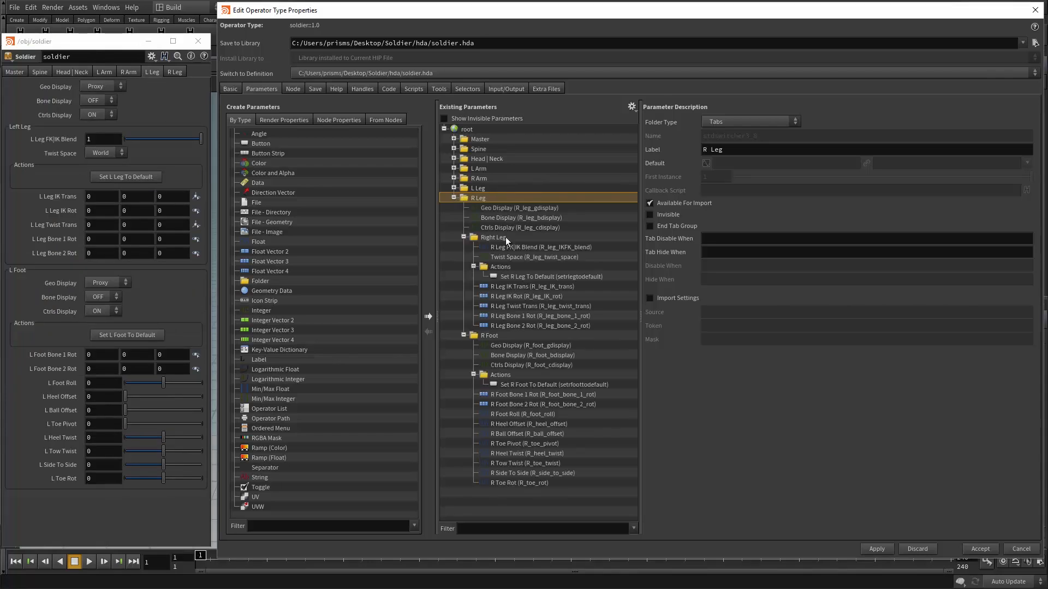
pyautogui.click(497, 277)
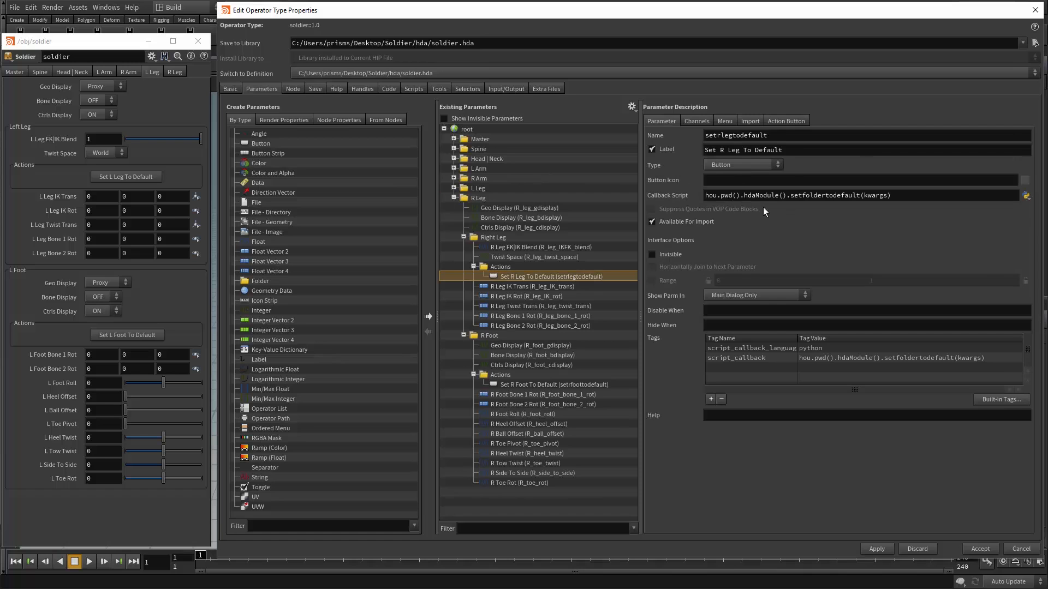
pyautogui.doubleClick(746, 197)
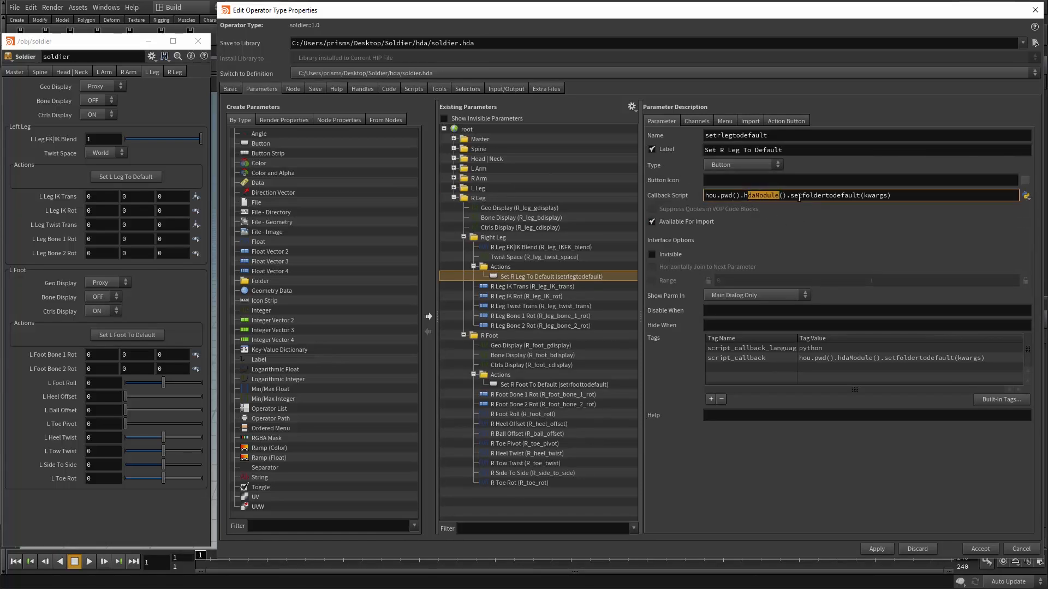
pyautogui.click(791, 197)
pyautogui.moveTo(792, 197); pyautogui.dragTo(860, 196)
# Return to the PythonModule script and examine the body of the setfoldertodefault function.
pyautogui.click(412, 89)
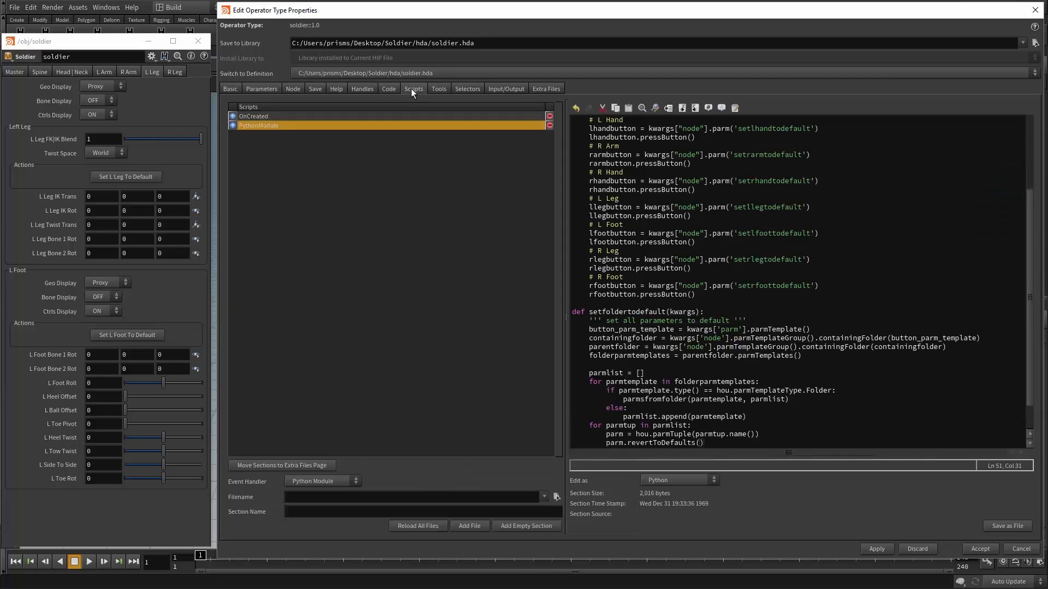
pyautogui.scroll(-2, 680, 319)
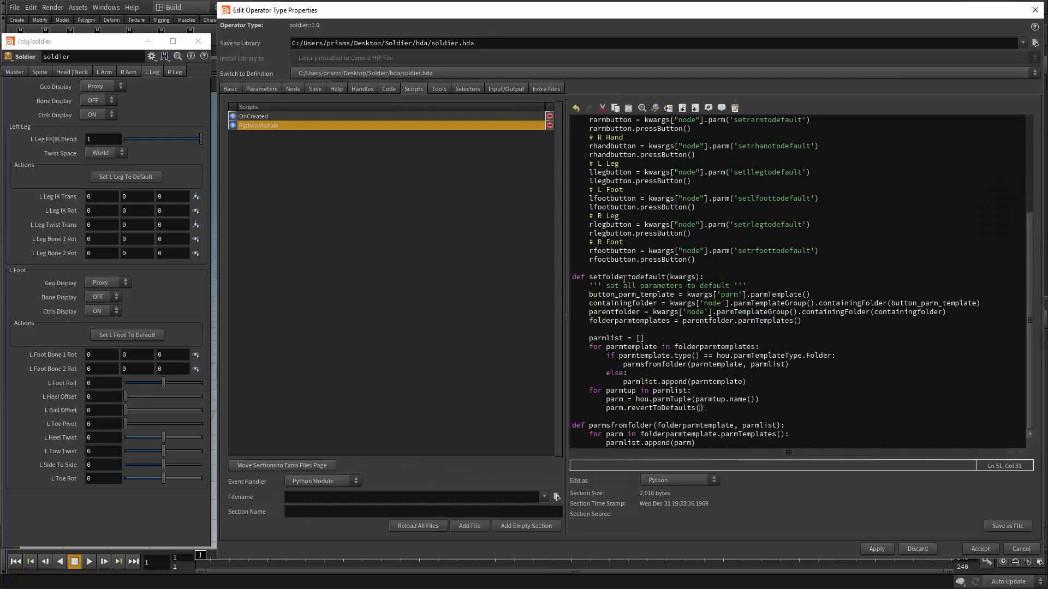
pyautogui.moveTo(598, 277); pyautogui.dragTo(656, 279)
pyautogui.moveTo(730, 416); pyautogui.dragTo(573, 296)
pyautogui.click(668, 339)
pyautogui.scroll(6, 704, 279)
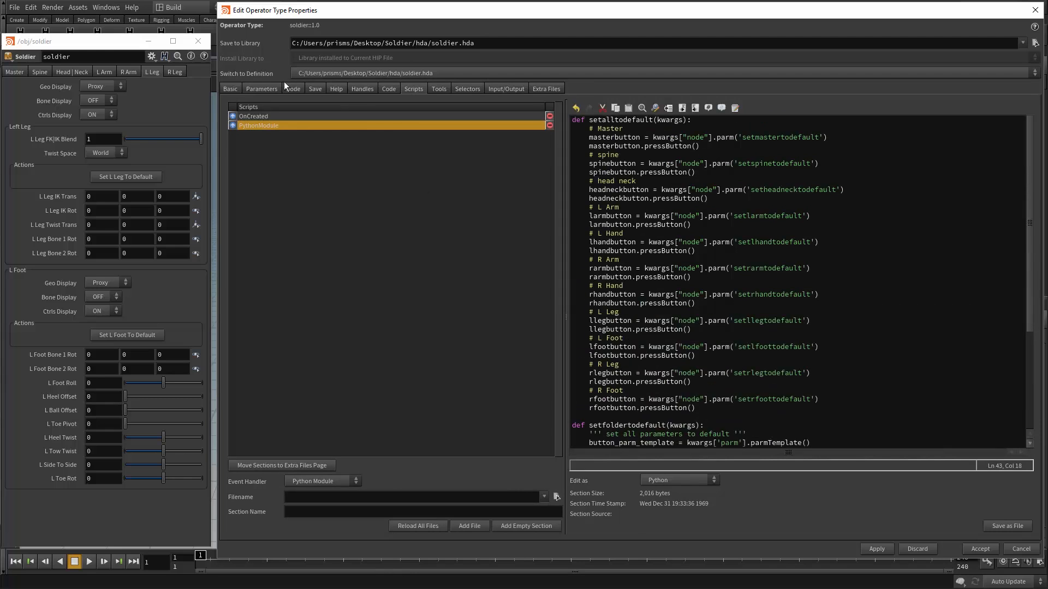
# Compare the asset's Master folder buttons with setalltodefault, examining its button variables from Master through R Foot.
pyautogui.click(21, 71)
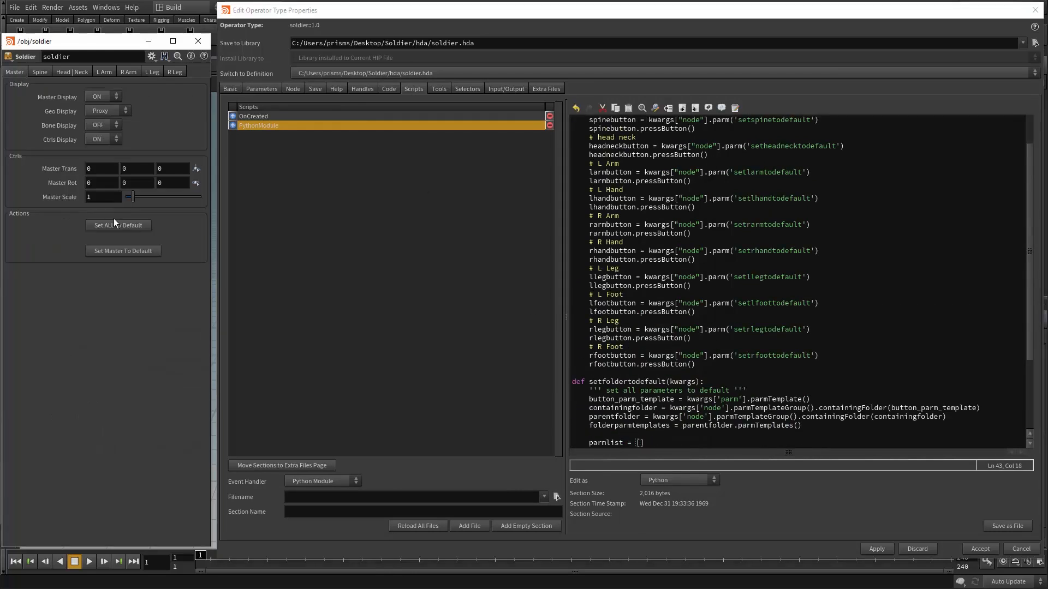
pyautogui.scroll(2, 816, 246)
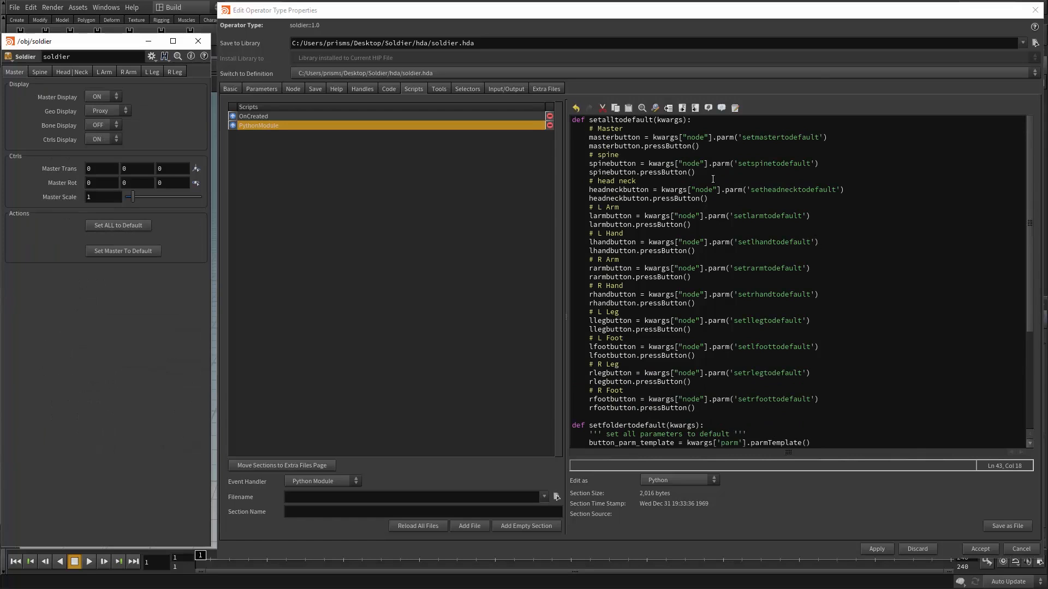
pyautogui.moveTo(590, 121); pyautogui.dragTo(656, 123)
pyautogui.click(655, 123)
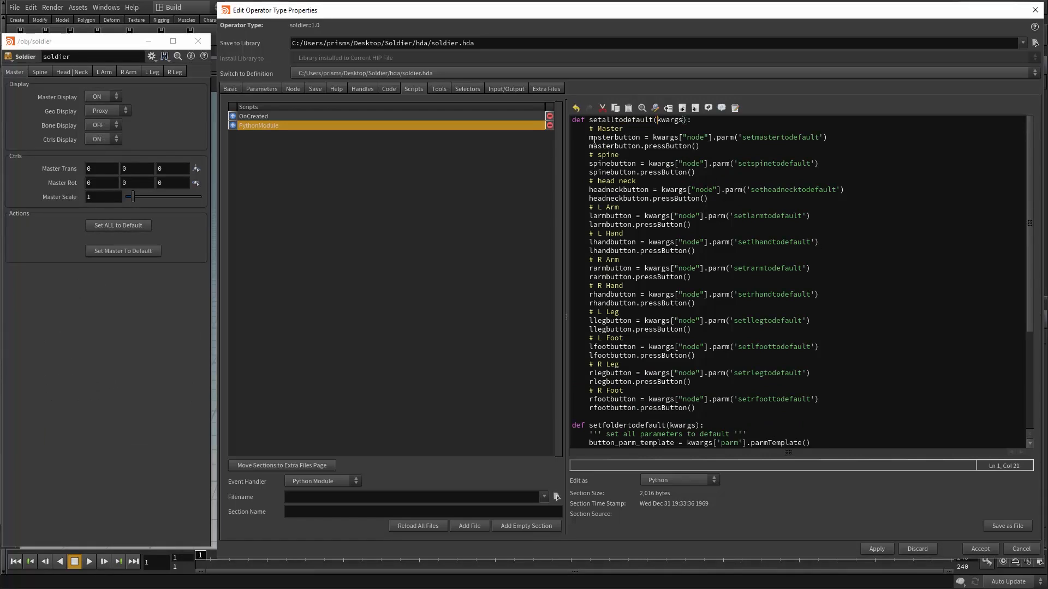
pyautogui.click(606, 138)
pyautogui.press('Right')
pyautogui.press('Right')
pyautogui.click(598, 208)
pyautogui.click(607, 242)
pyautogui.click(607, 322)
pyautogui.moveTo(653, 329); pyautogui.dragTo(663, 393)
pyautogui.click(662, 408)
# Reset the Spine and Head | Neck controls with their Set To Default buttons.
pyautogui.click(41, 70)
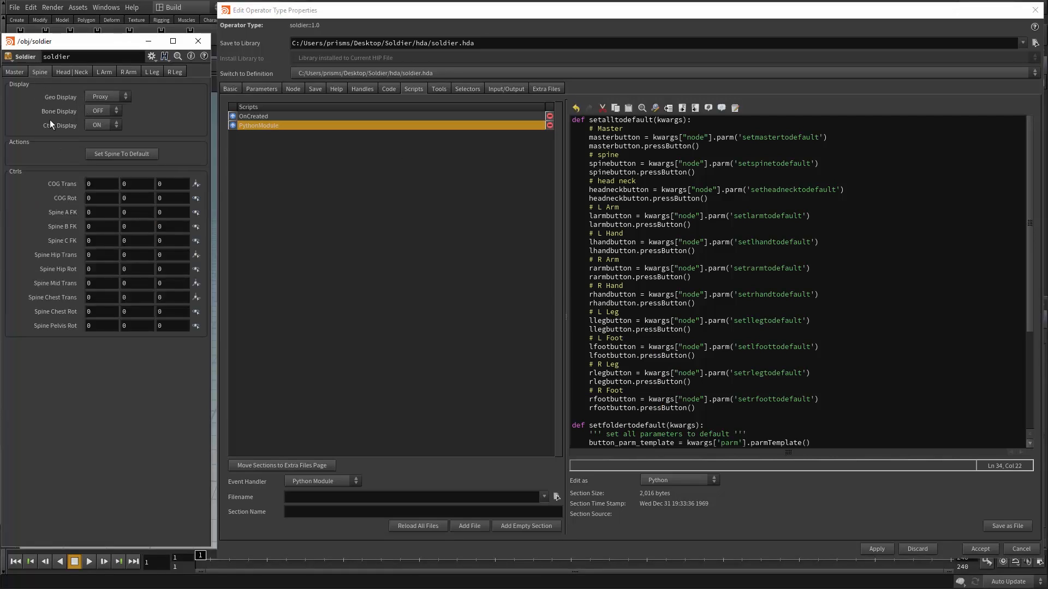
pyautogui.click(116, 155)
pyautogui.click(73, 72)
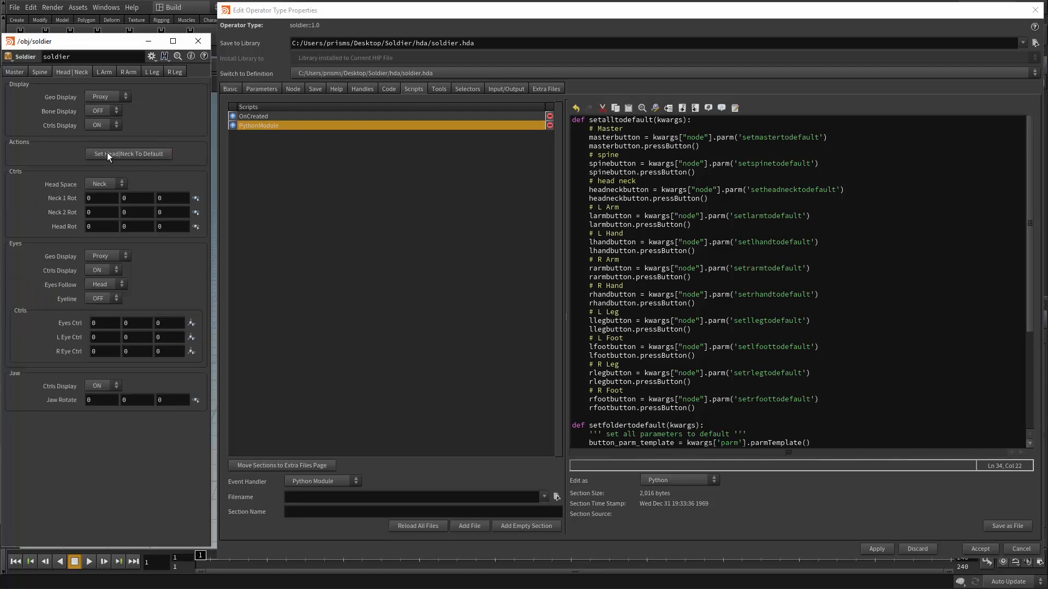
pyautogui.click(107, 152)
# Test the left hand reset: set L Hand Curl to -7.4, Spaly to -6.5, Fan to -5.5, and run Set L Hand To Default.
pyautogui.click(105, 75)
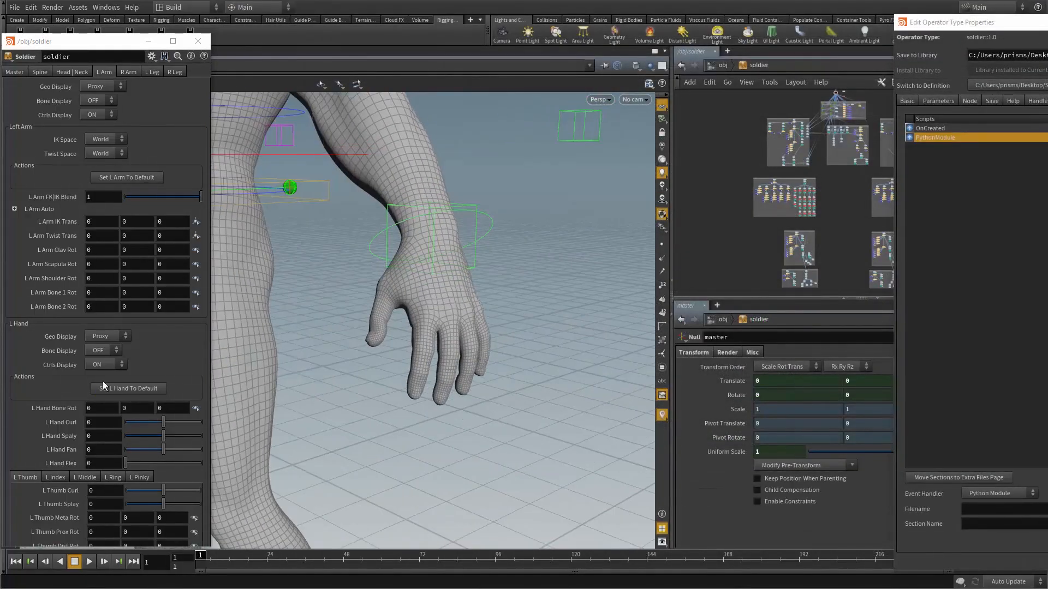
pyautogui.click(135, 422)
pyautogui.click(138, 436)
pyautogui.click(142, 449)
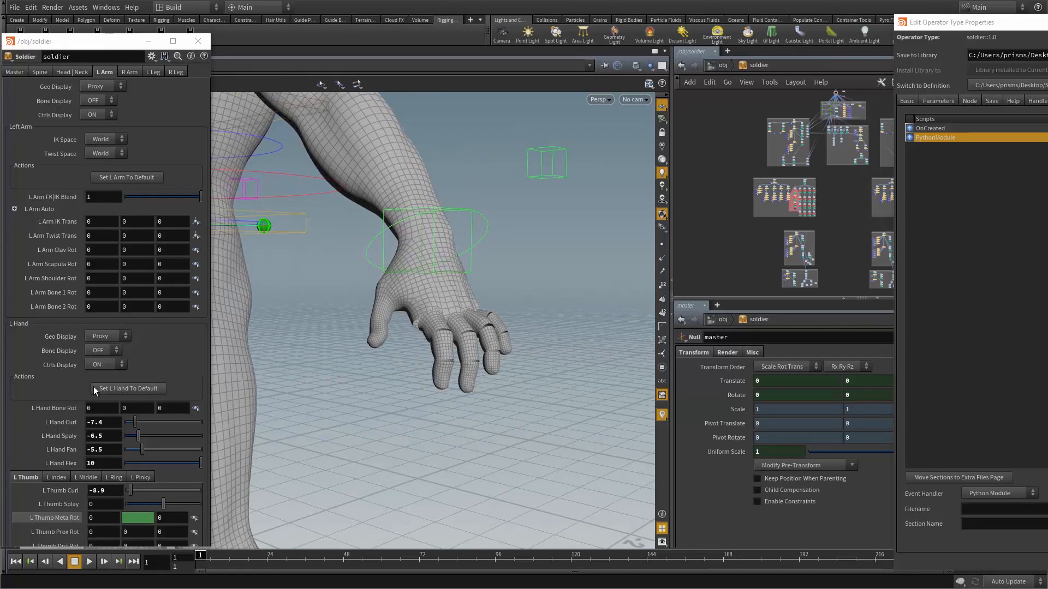
pyautogui.click(132, 388)
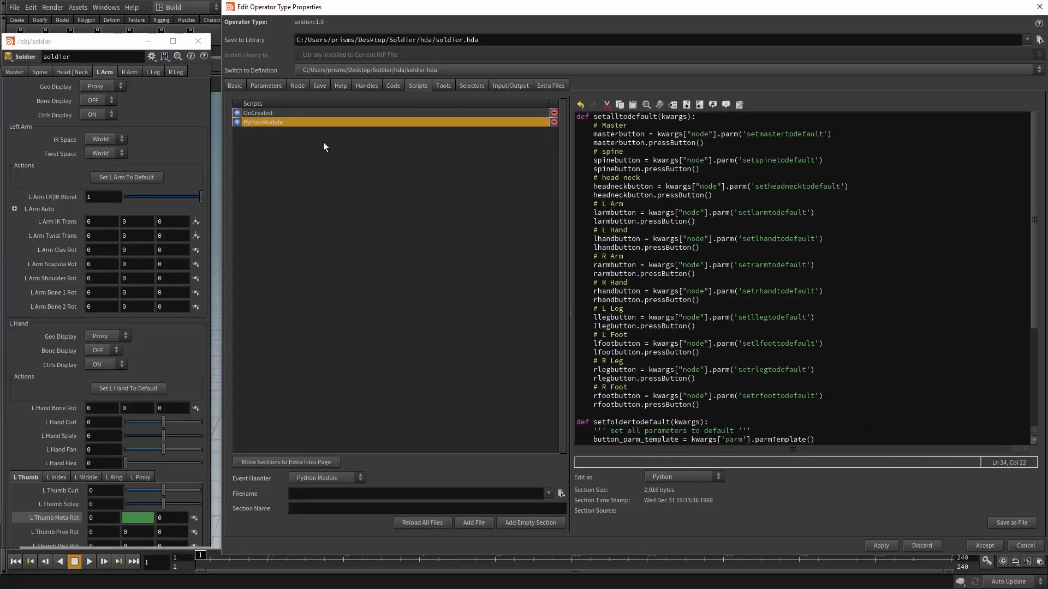
# Review the Set R Leg To Default button definition and the reset functions in the PythonModule script.
pyautogui.click(267, 86)
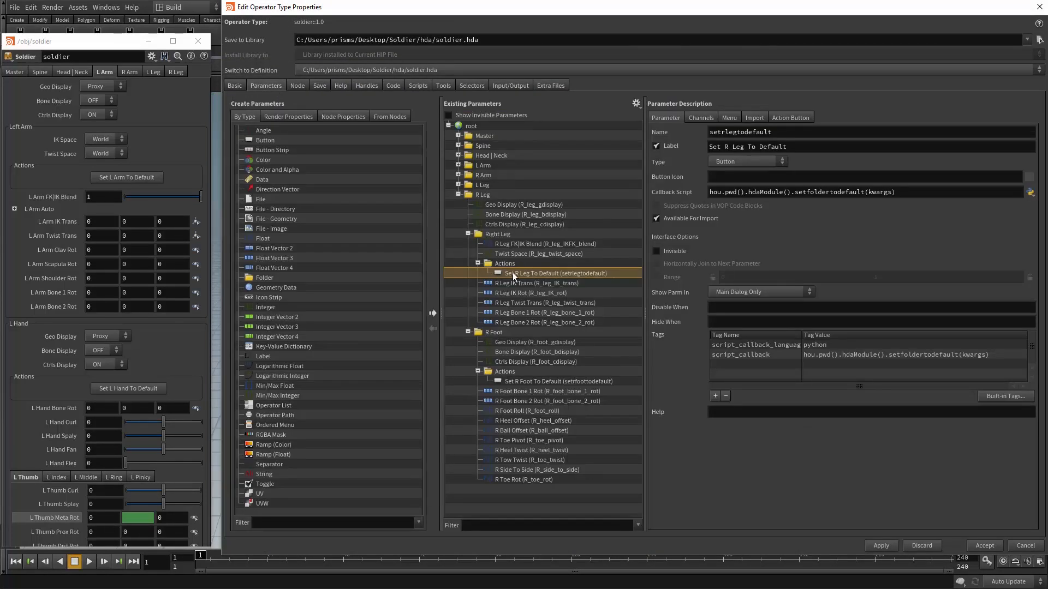
pyautogui.click(417, 86)
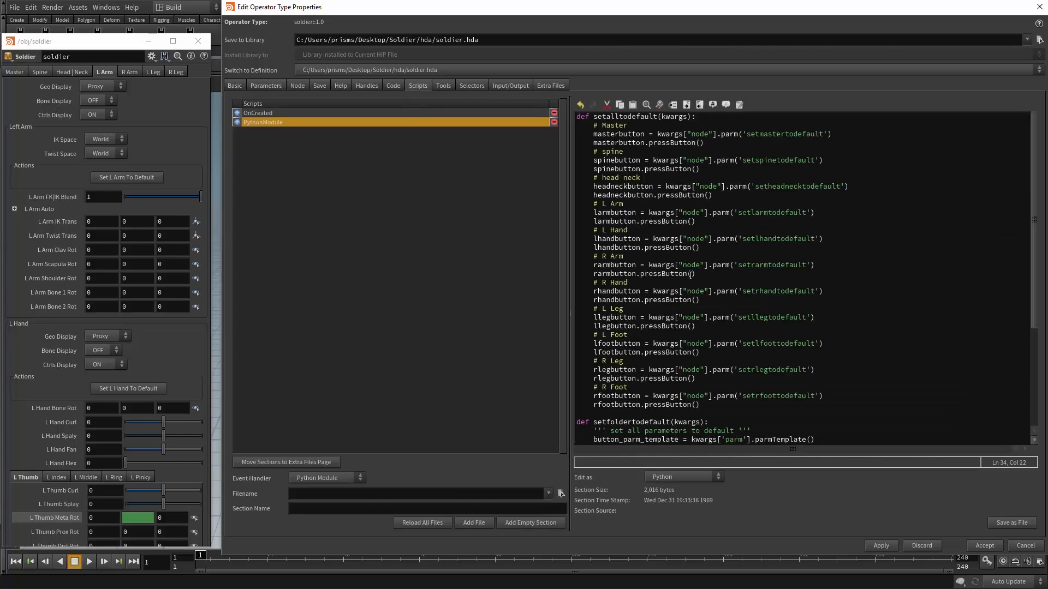
pyautogui.scroll(-6, 691, 274)
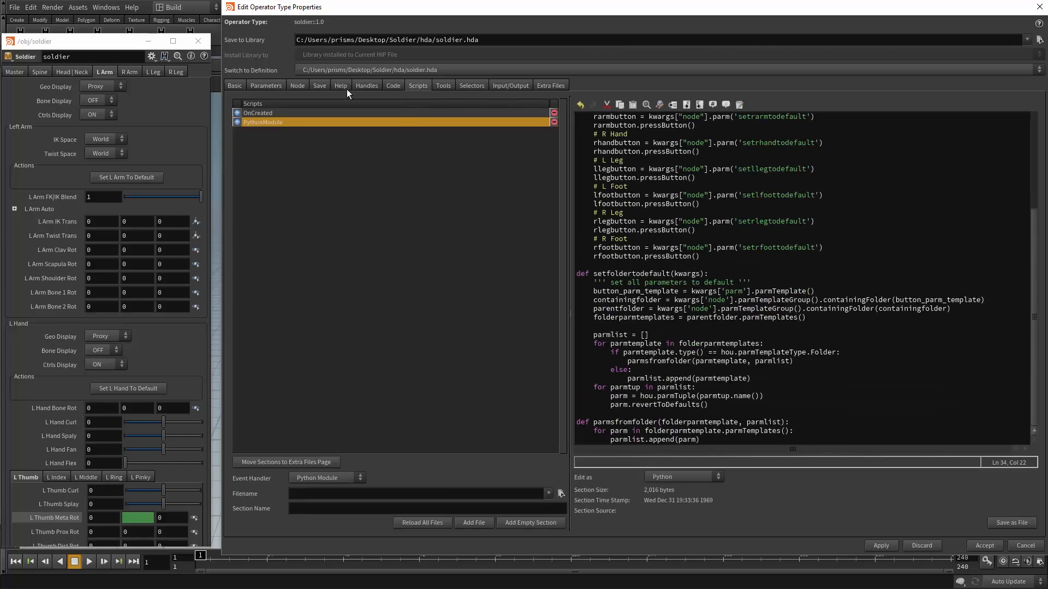
# Look through the asset's Spine and L Arm folders and return to the Master folder's reset buttons.
pyautogui.click(15, 71)
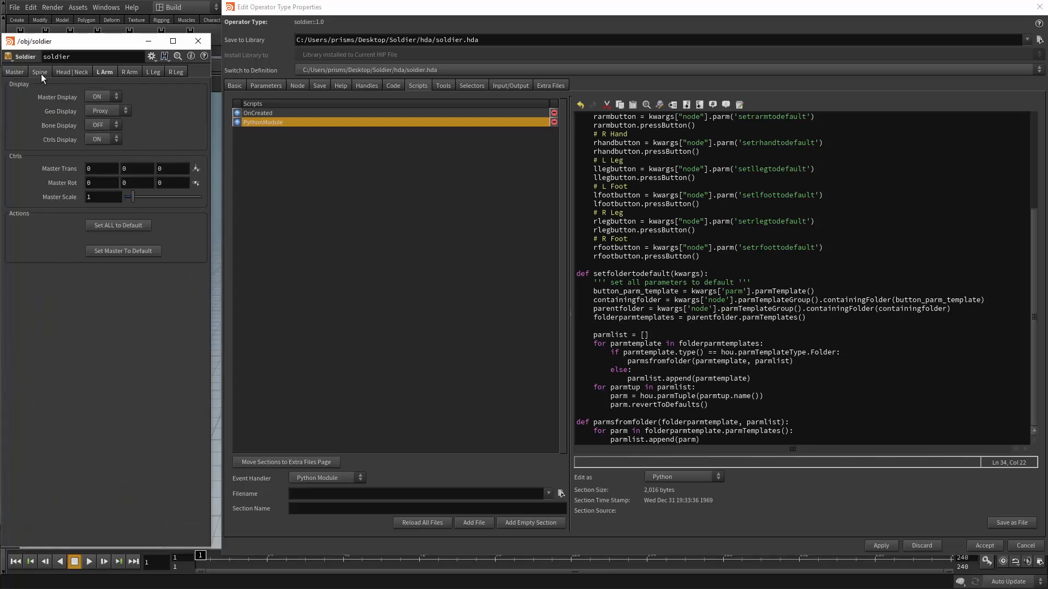
pyautogui.click(40, 72)
pyautogui.click(97, 74)
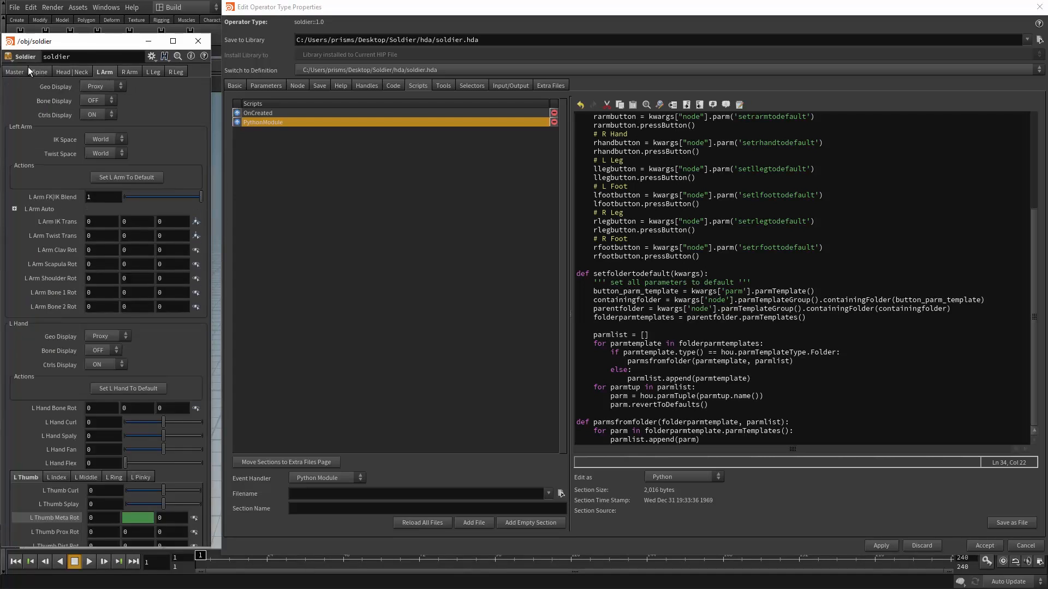
pyautogui.click(15, 72)
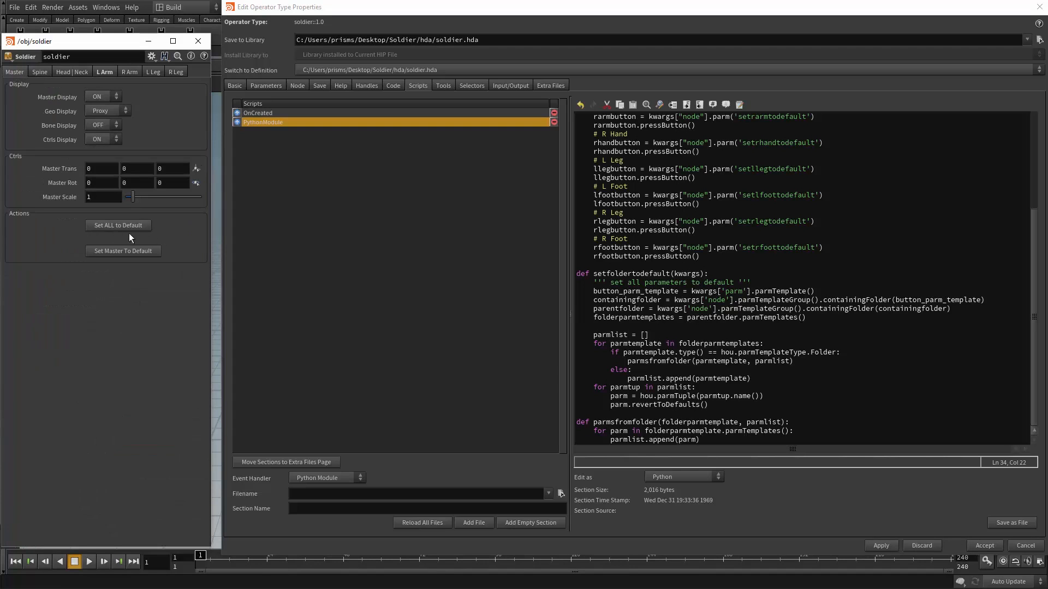
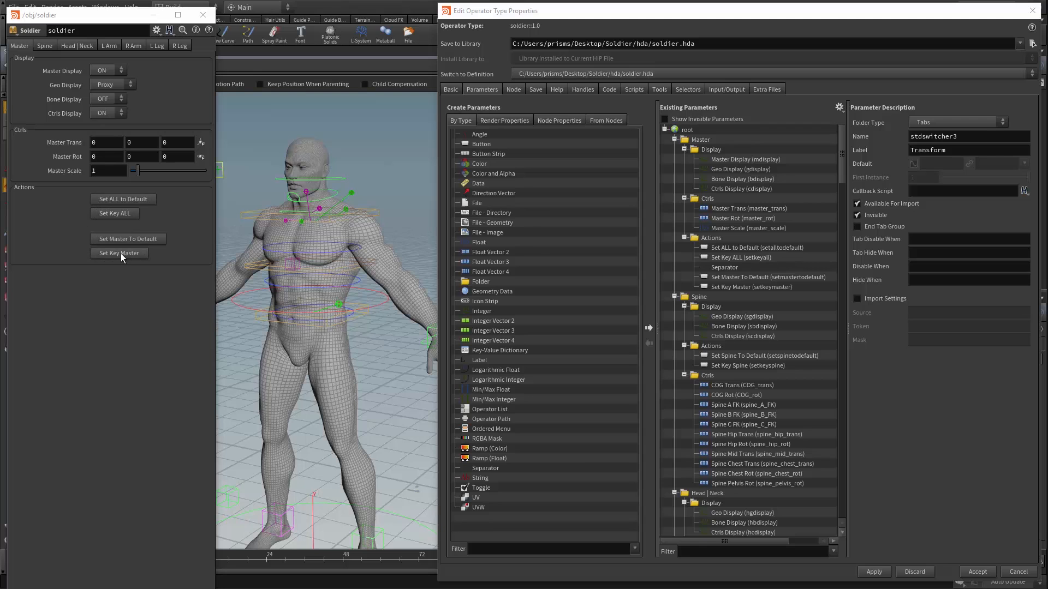
# Look through the Spine, Head | Neck and L Arm folders for their Set Key buttons.
pyautogui.click(44, 45)
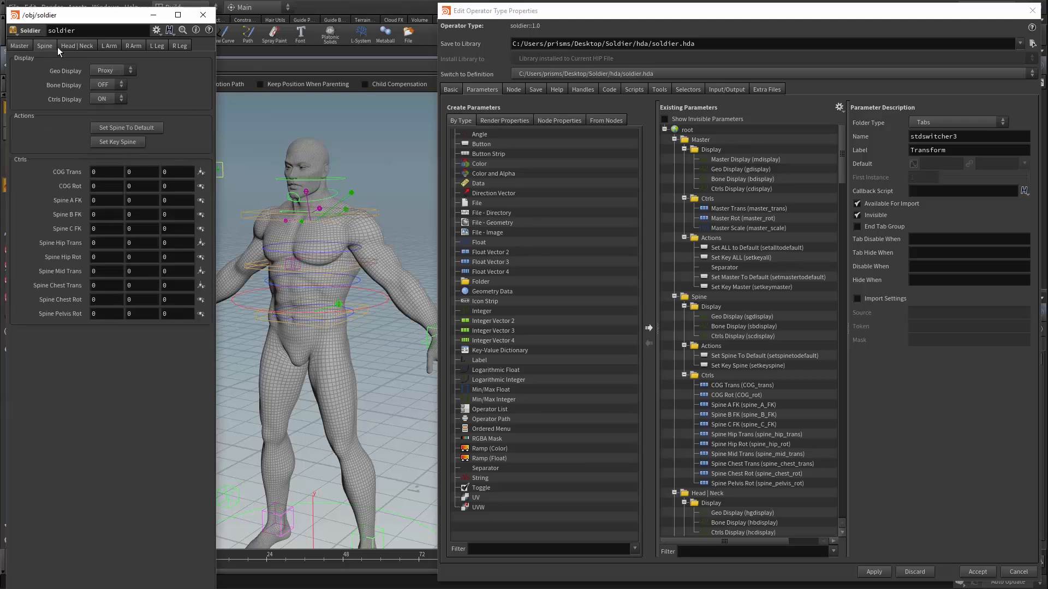
pyautogui.click(76, 46)
pyautogui.click(109, 45)
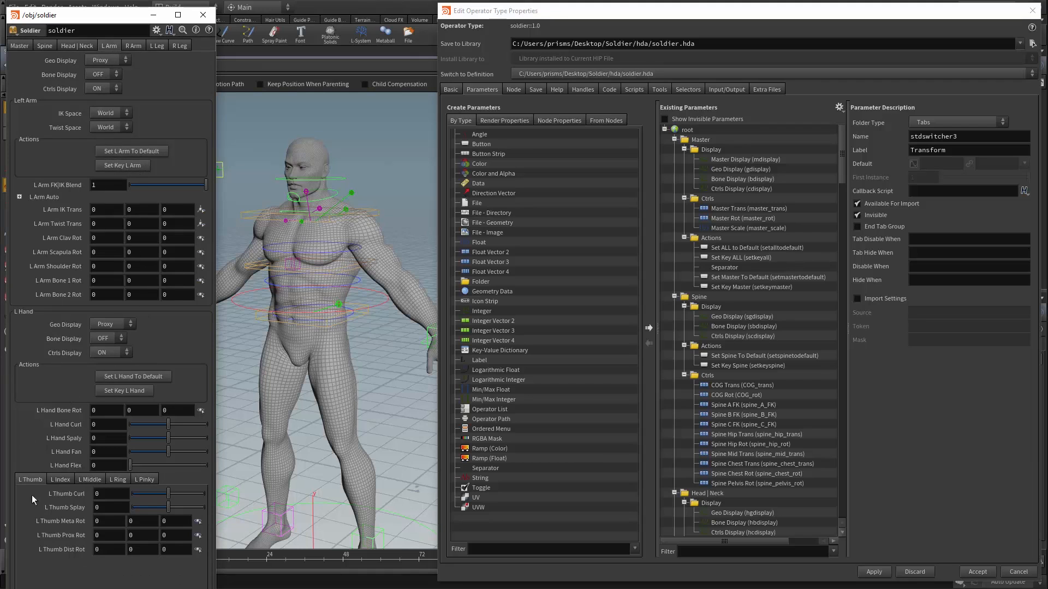
# Keyframe the right leg controls with Set Key R Leg and check the Head | Neck and L Arm folders for keys.
pyautogui.click(180, 45)
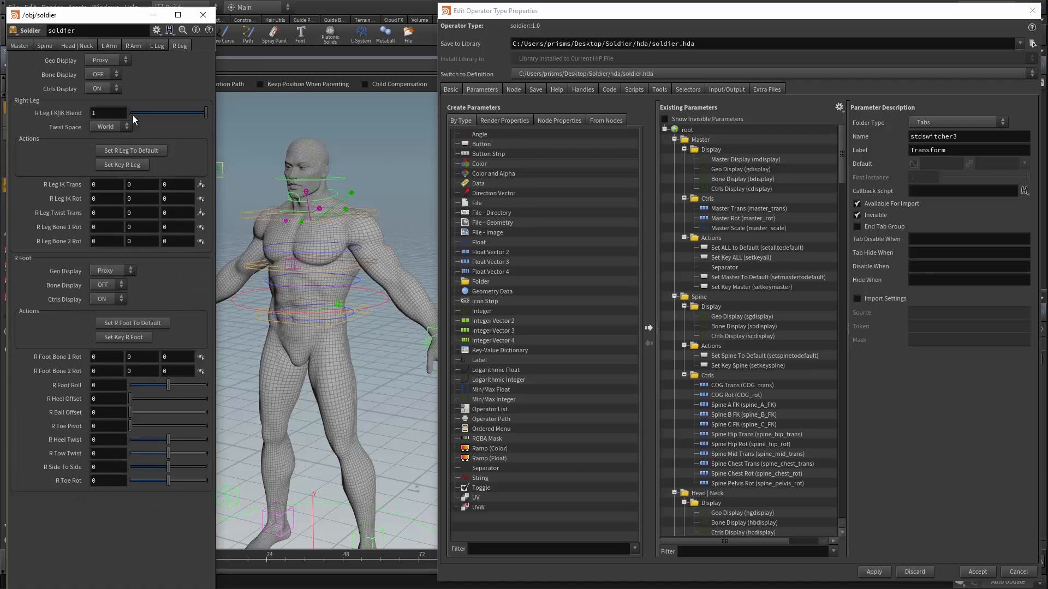
pyautogui.click(117, 165)
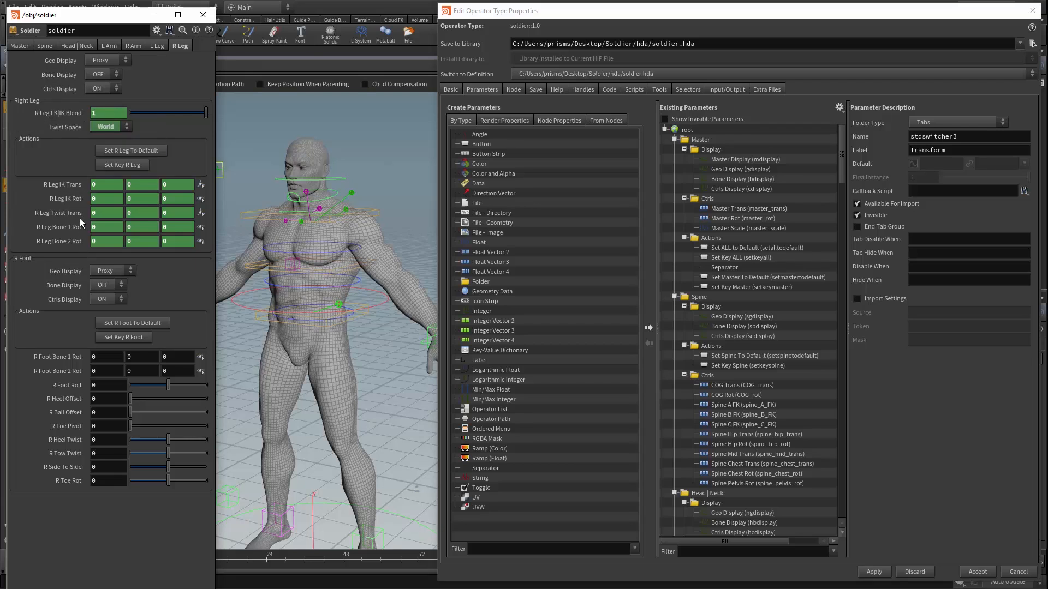
pyautogui.click(77, 46)
pyautogui.click(110, 46)
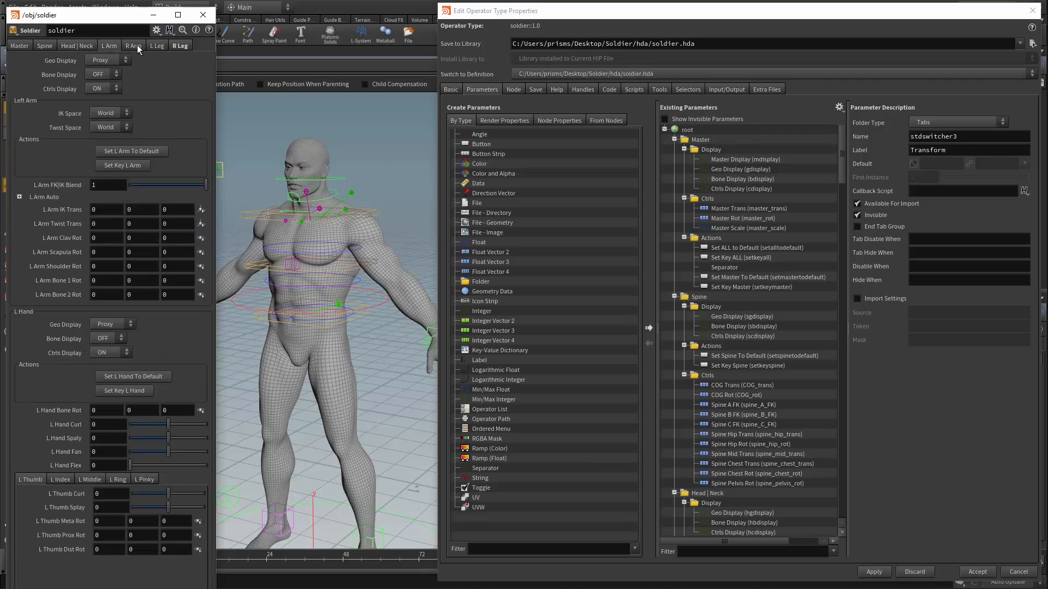
# Keyframe all rig controls with Set Key ALL and check the Spine, Head | Neck, arm, finger and L Leg parameters.
pyautogui.click(20, 45)
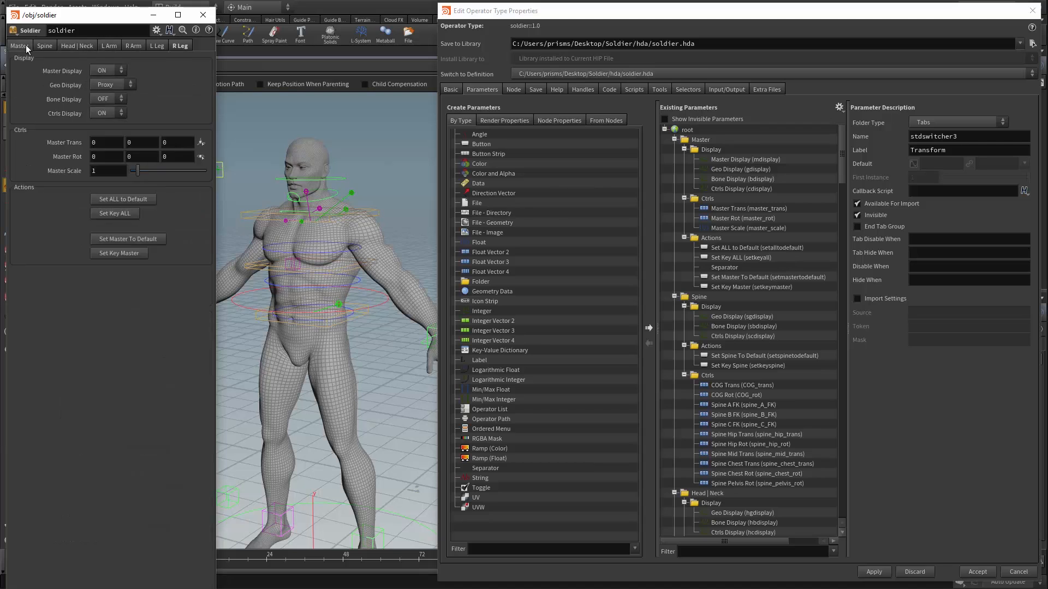
pyautogui.click(112, 213)
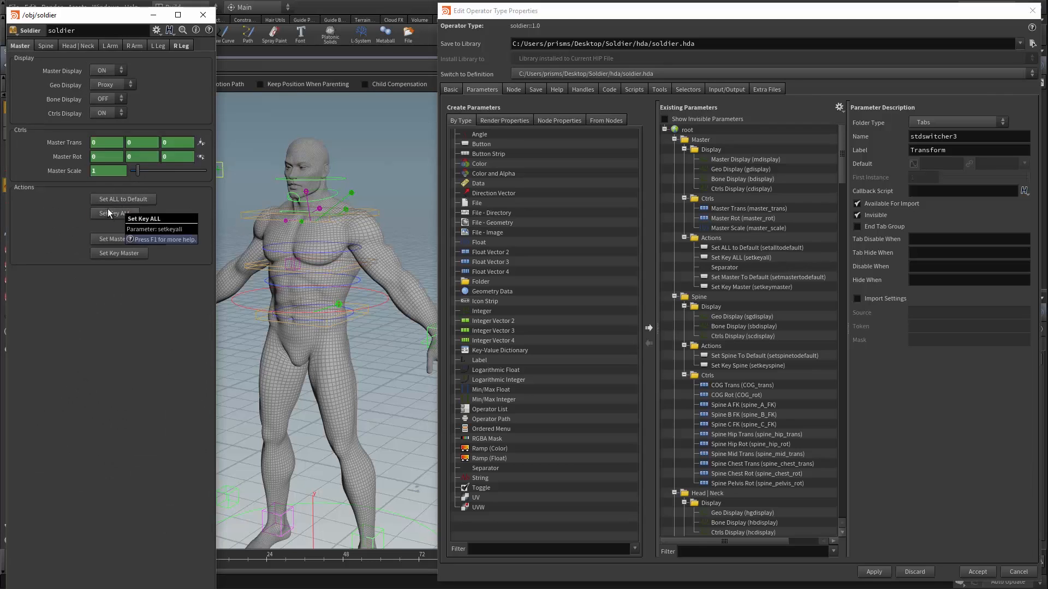
pyautogui.click(46, 46)
pyautogui.click(87, 46)
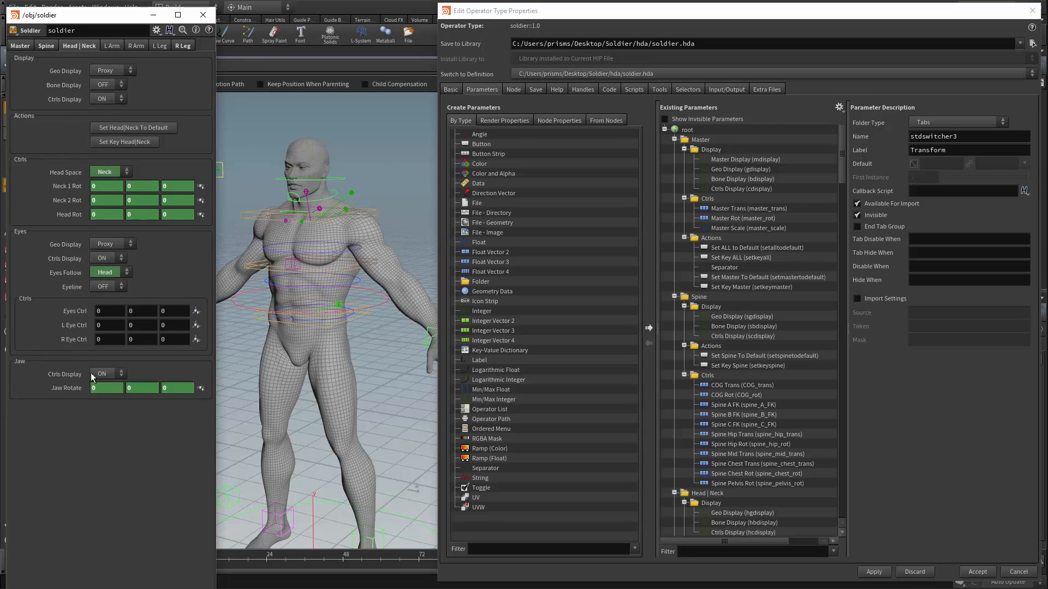
pyautogui.click(113, 46)
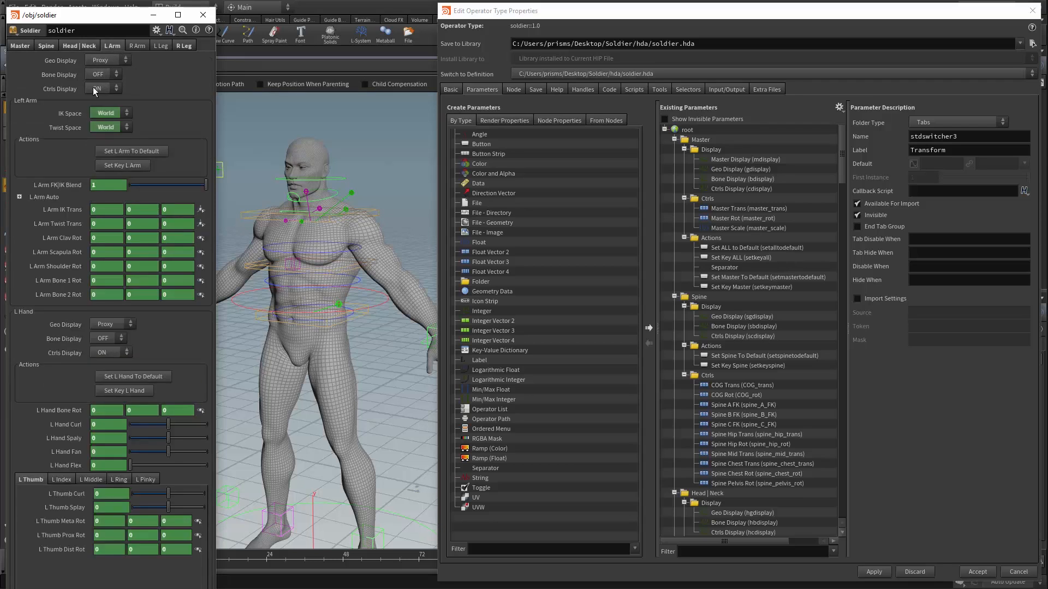
pyautogui.click(82, 479)
pyautogui.click(120, 480)
pyautogui.click(145, 478)
pyautogui.click(131, 46)
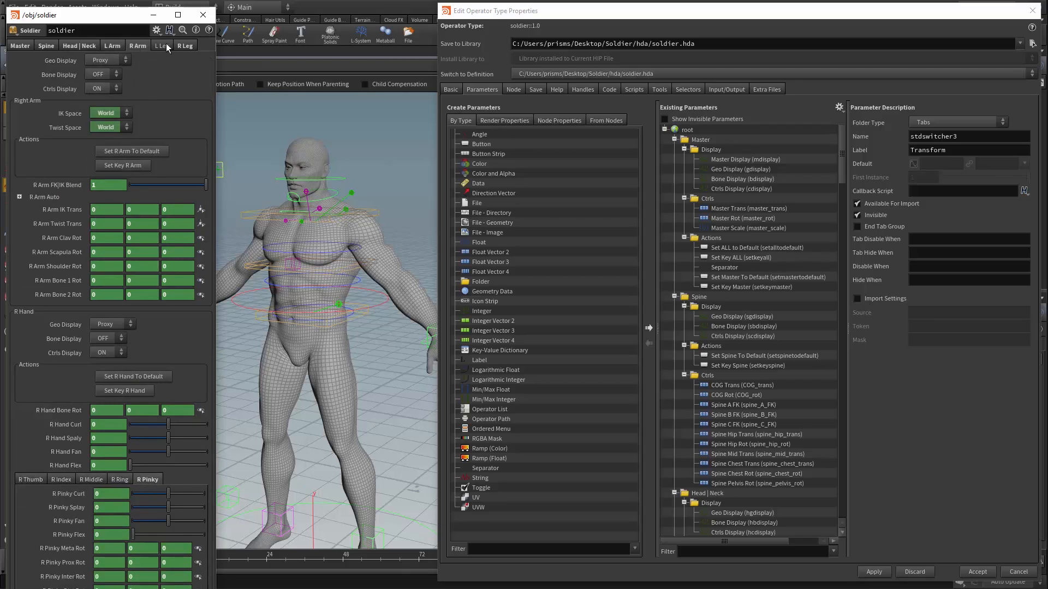
pyautogui.click(162, 46)
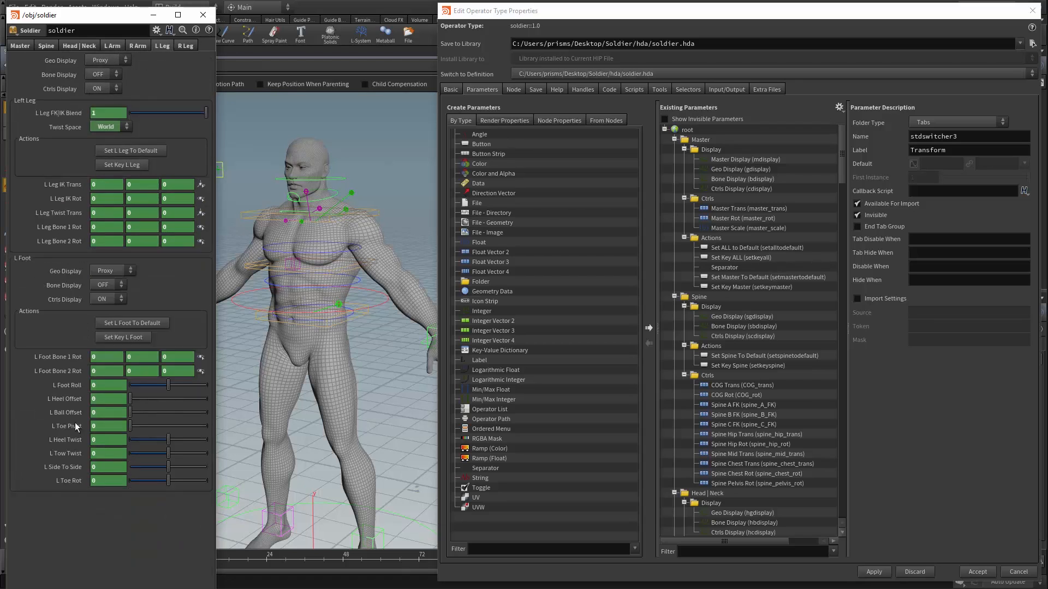
# Return to the Master folder and examine the setalltodefault, setfoldertodefault and setkeyall functions in the PythonModule script.
pyautogui.click(21, 46)
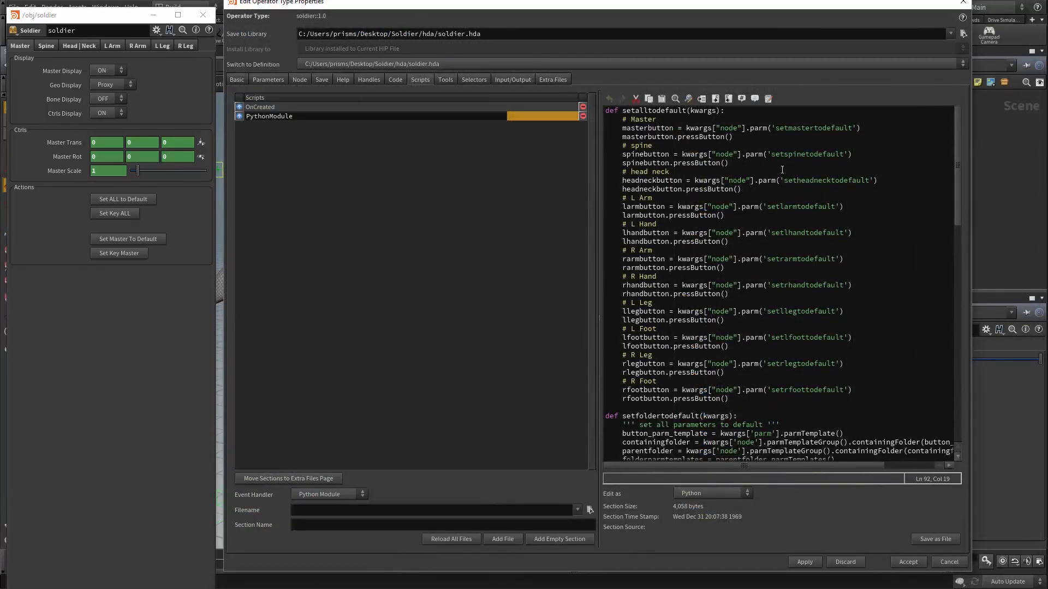
pyautogui.moveTo(625, 111); pyautogui.dragTo(681, 111)
pyautogui.click(668, 110)
pyautogui.scroll(-7, 720, 203)
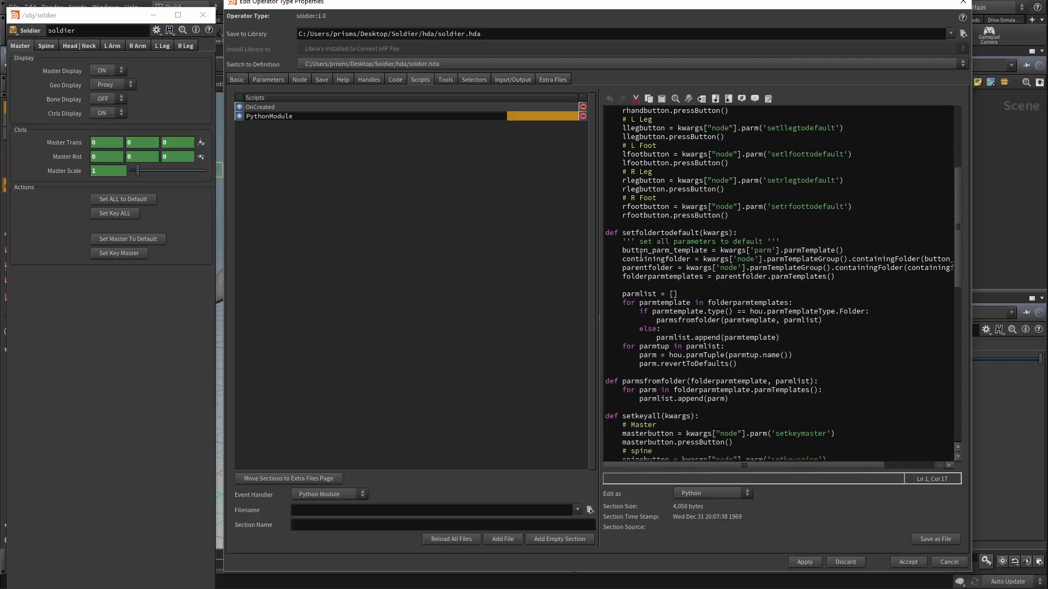
pyautogui.scroll(-11, 687, 372)
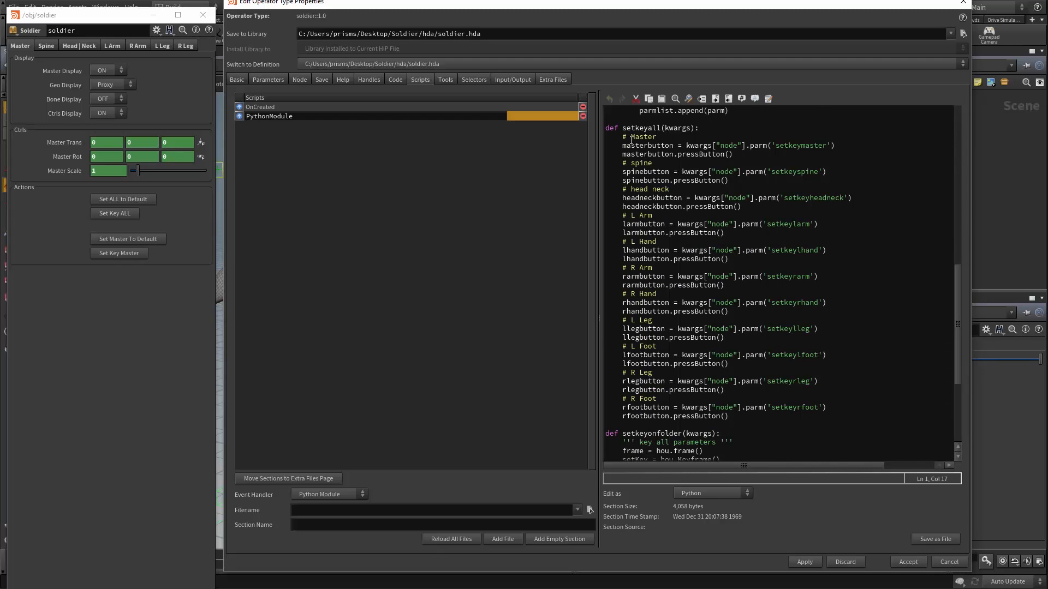
# Examine the Set Key parameter names and pressButton calls in the setkeyall function of the PythonModule script.
pyautogui.click(776, 146)
pyautogui.moveTo(776, 145); pyautogui.dragTo(794, 172)
pyautogui.moveTo(771, 224); pyautogui.dragTo(787, 224)
pyautogui.moveTo(771, 276); pyautogui.dragTo(788, 283)
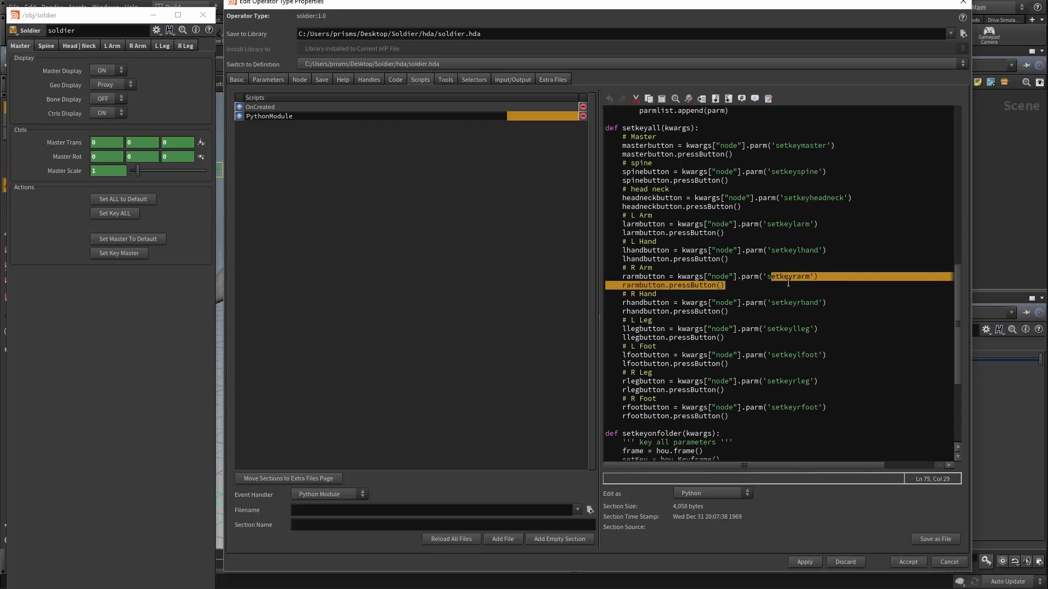
pyautogui.click(687, 286)
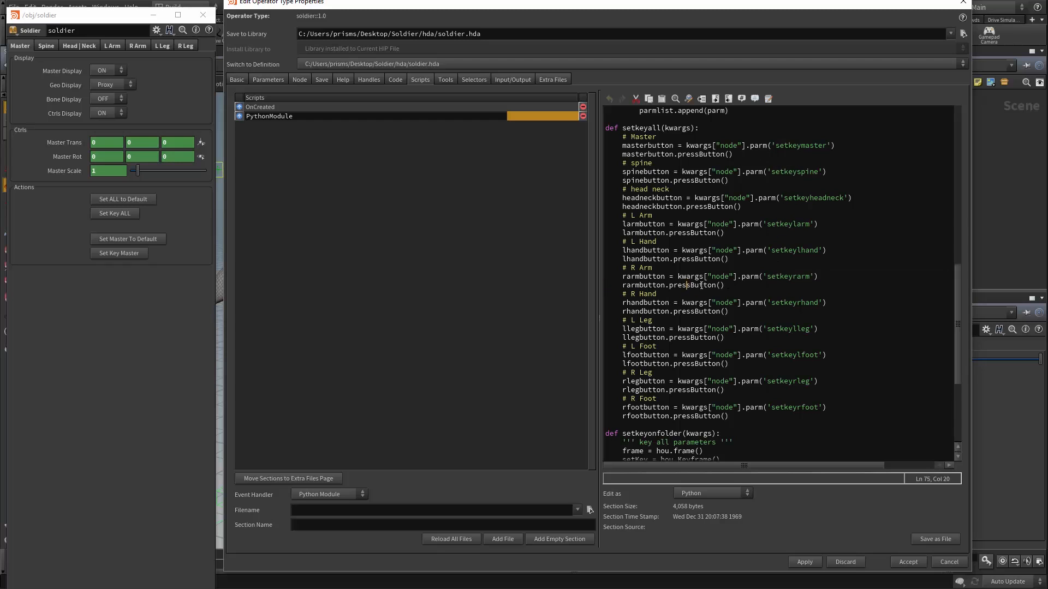
# Widen the code editor and examine the frame, keyframe and parent-folder lines of the setkeyonfolder function.
pyautogui.scroll(-6, 739, 292)
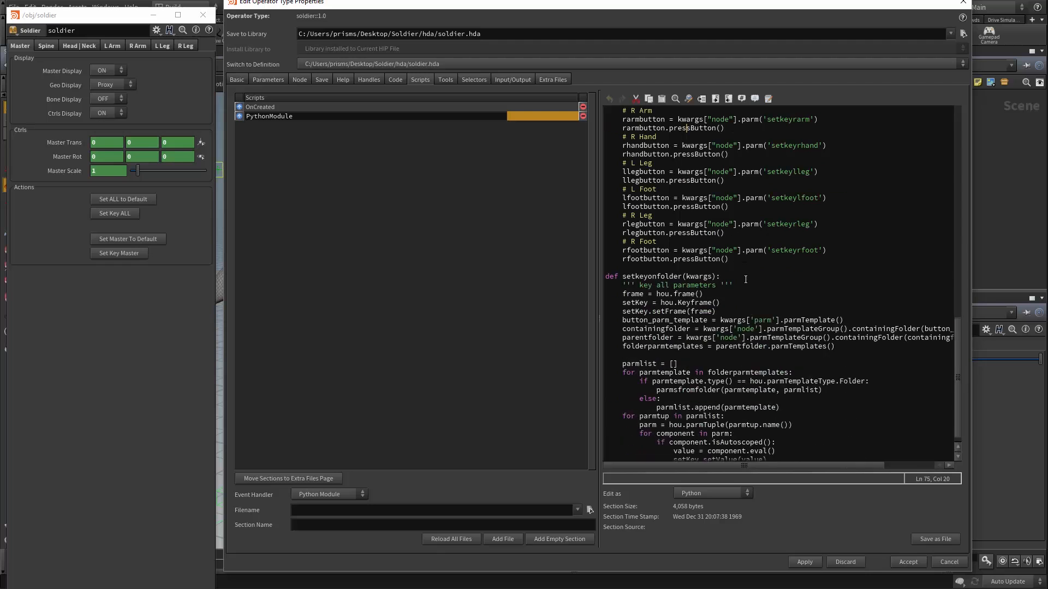
pyautogui.moveTo(598, 299); pyautogui.dragTo(446, 299)
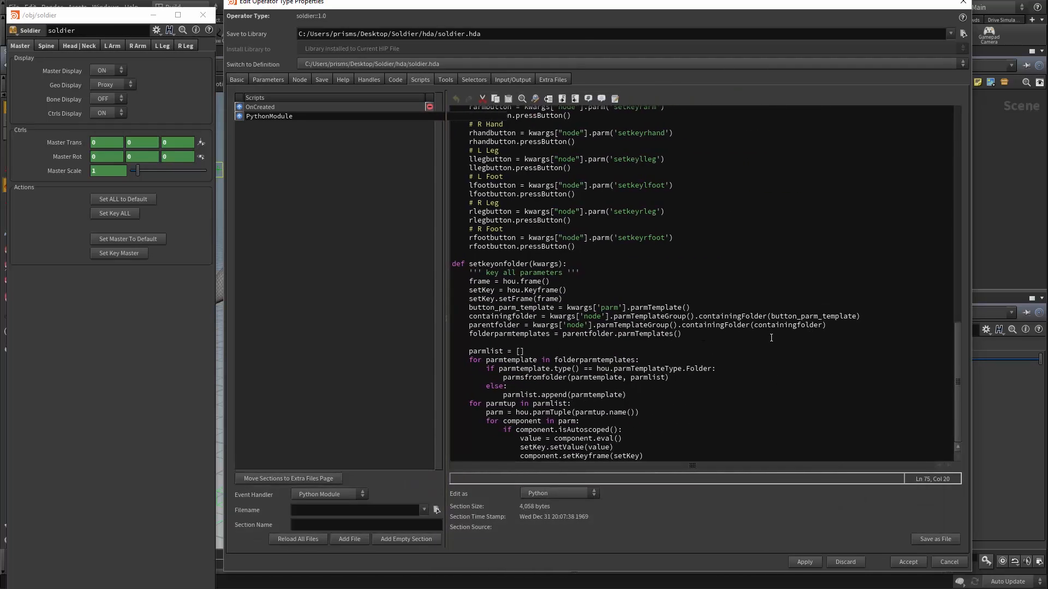
pyautogui.moveTo(682, 333); pyautogui.dragTo(388, 297)
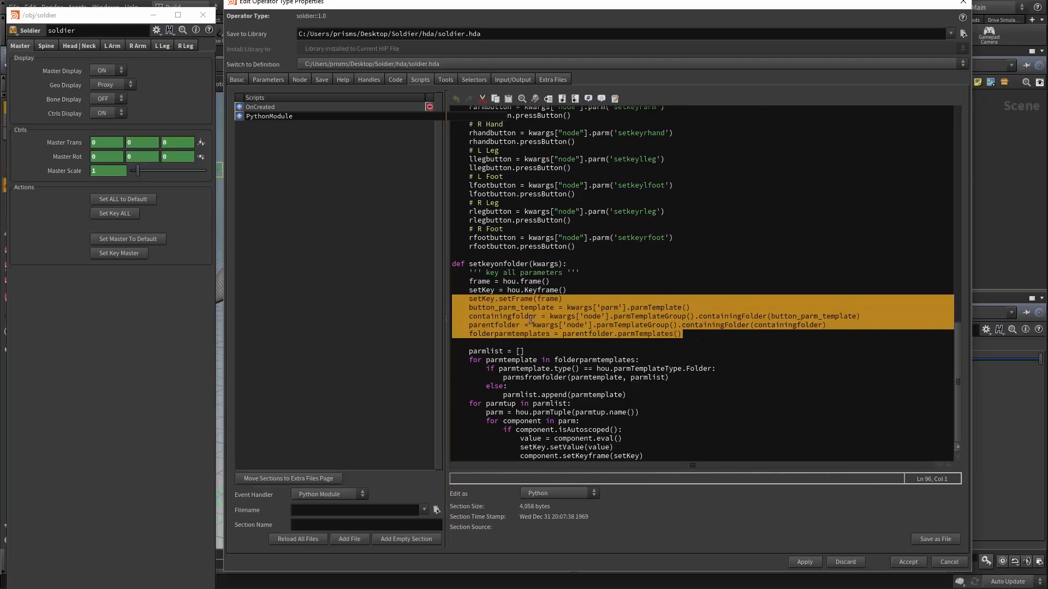
pyautogui.moveTo(563, 299); pyautogui.dragTo(451, 287)
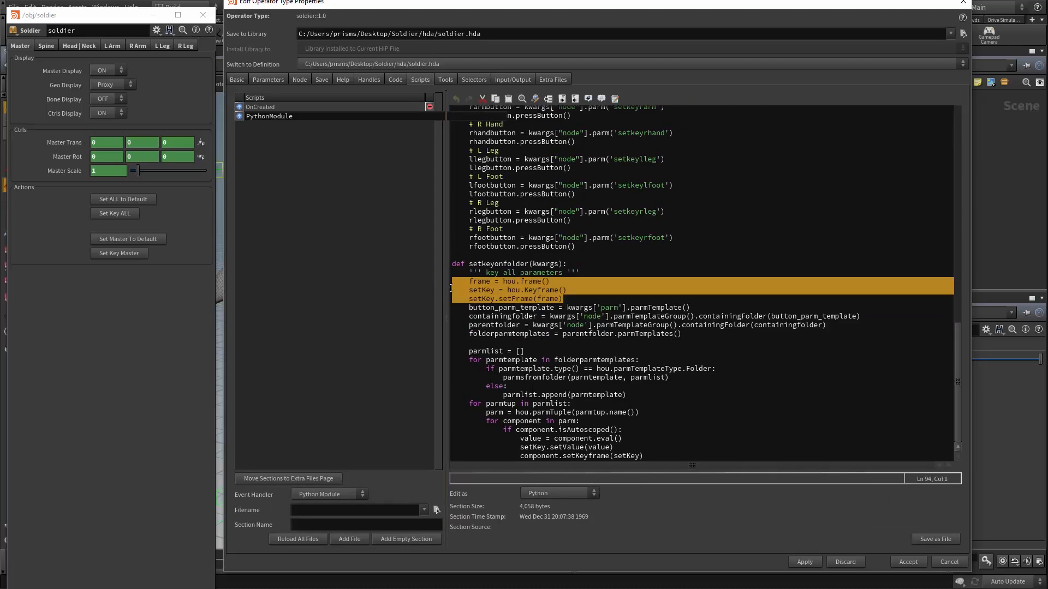
pyautogui.click(501, 291)
pyautogui.moveTo(684, 334); pyautogui.dragTo(461, 308)
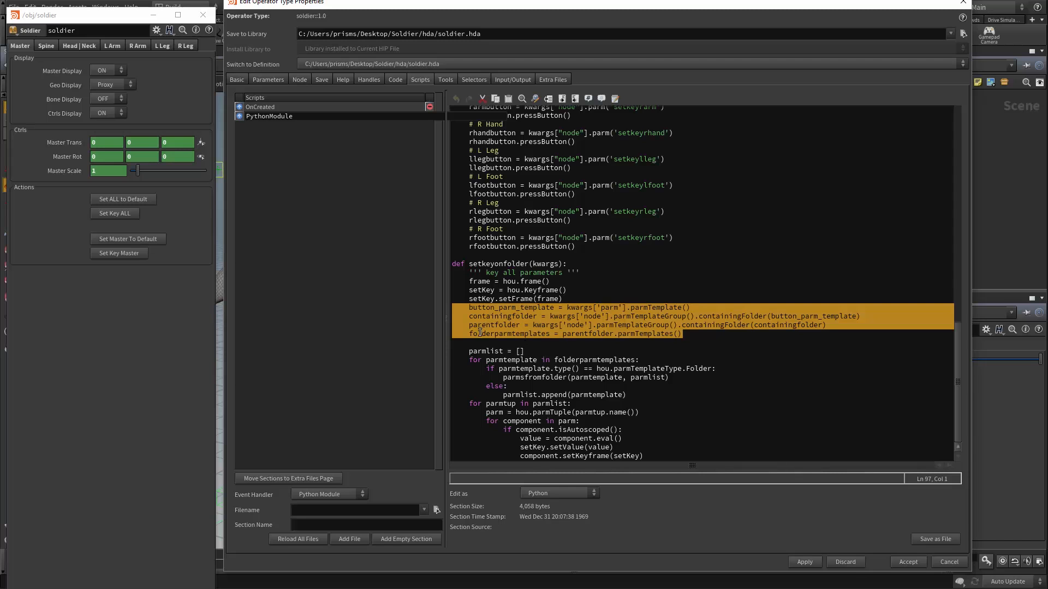
pyautogui.click(622, 334)
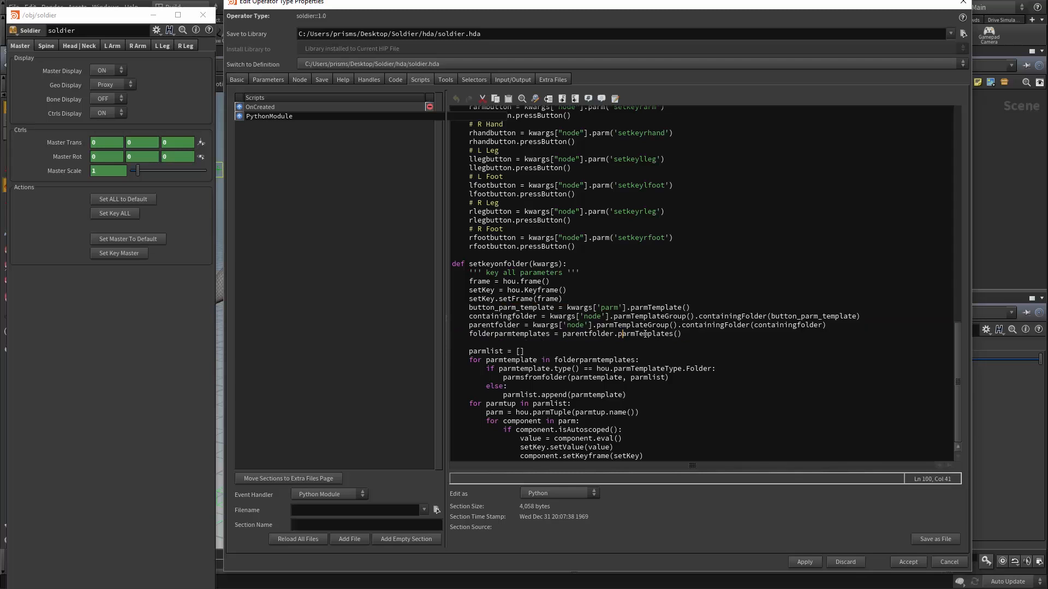
# Examine how setkeyonfolder uses parmlist, checks isAutoscoped and sets a keyframe on each component.
pyautogui.doubleClick(484, 352)
pyautogui.moveTo(549, 431); pyautogui.dragTo(627, 430)
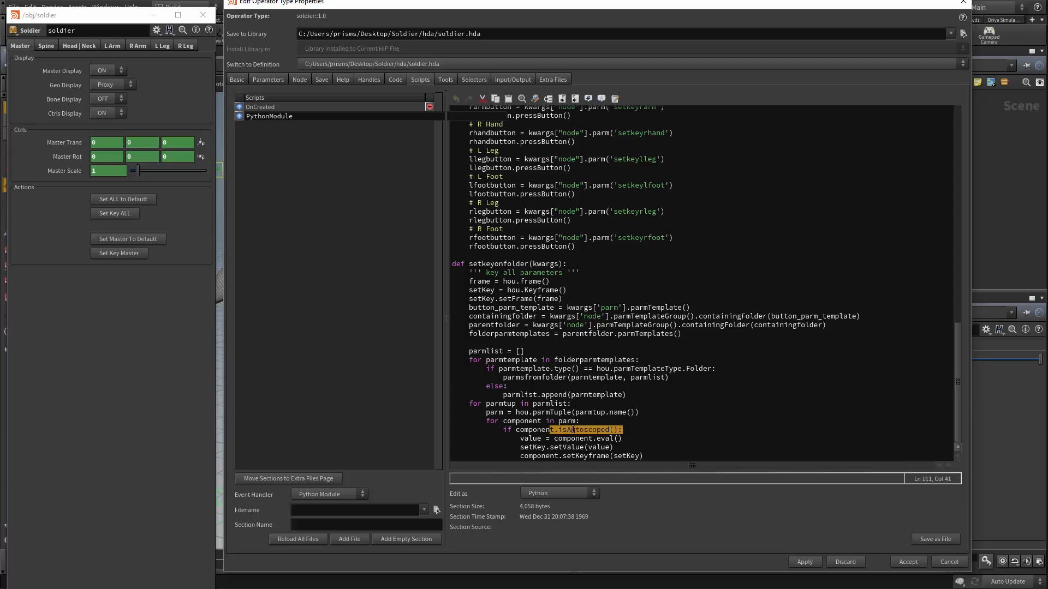
pyautogui.click(534, 456)
pyautogui.moveTo(534, 456); pyautogui.dragTo(640, 456)
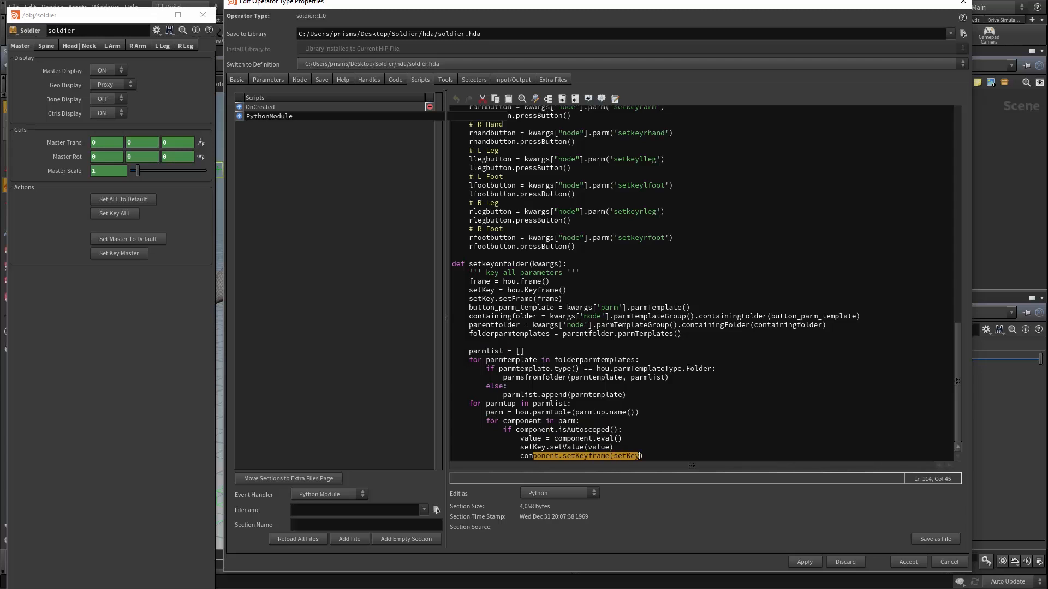
pyautogui.click(578, 456)
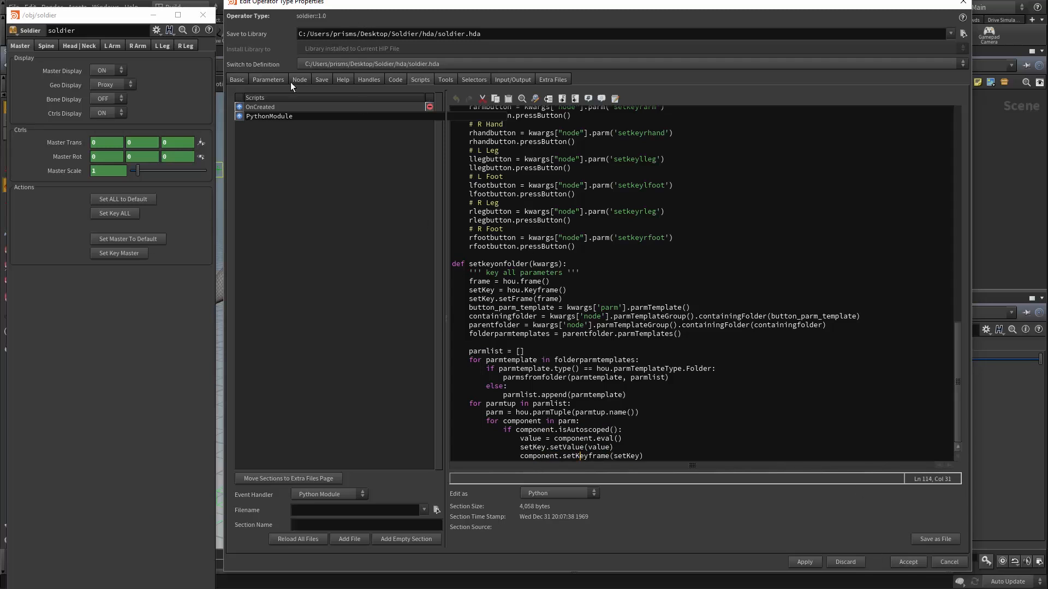
# View the setalltodefault function at the start of PythonModule, and select the Set Key ALL button among the asset's parameters.
pyautogui.click(382, 193)
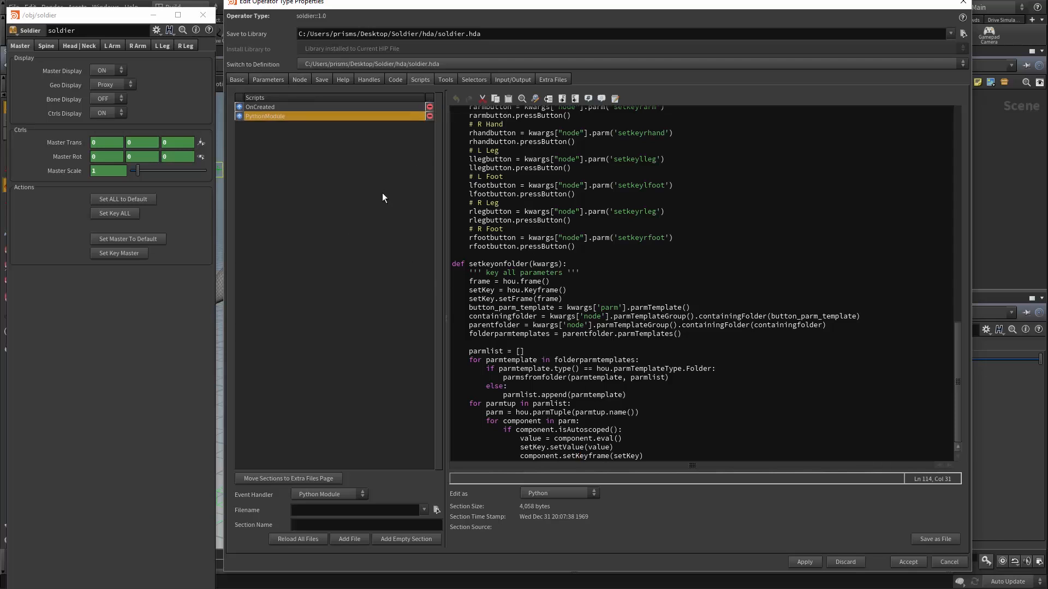
pyautogui.moveTo(957, 365); pyautogui.dragTo(957, 150)
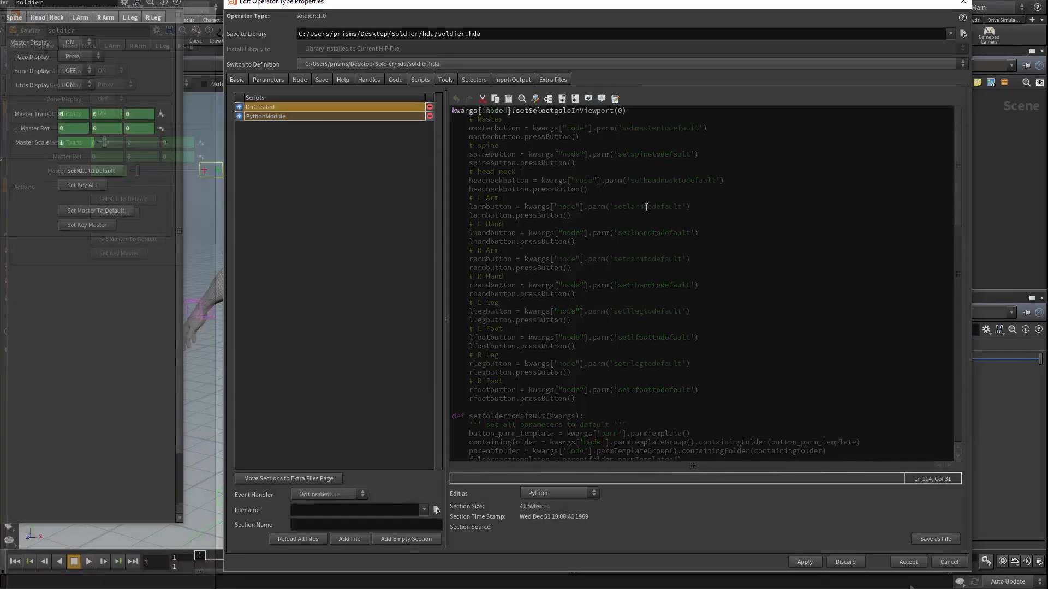
pyautogui.click(295, 117)
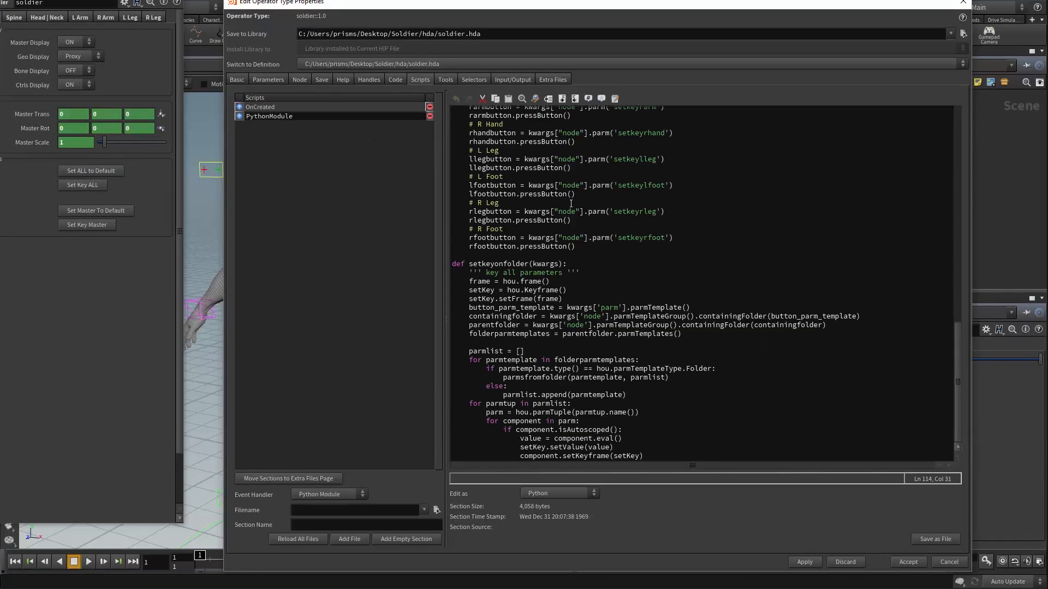
pyautogui.scroll(10, 570, 203)
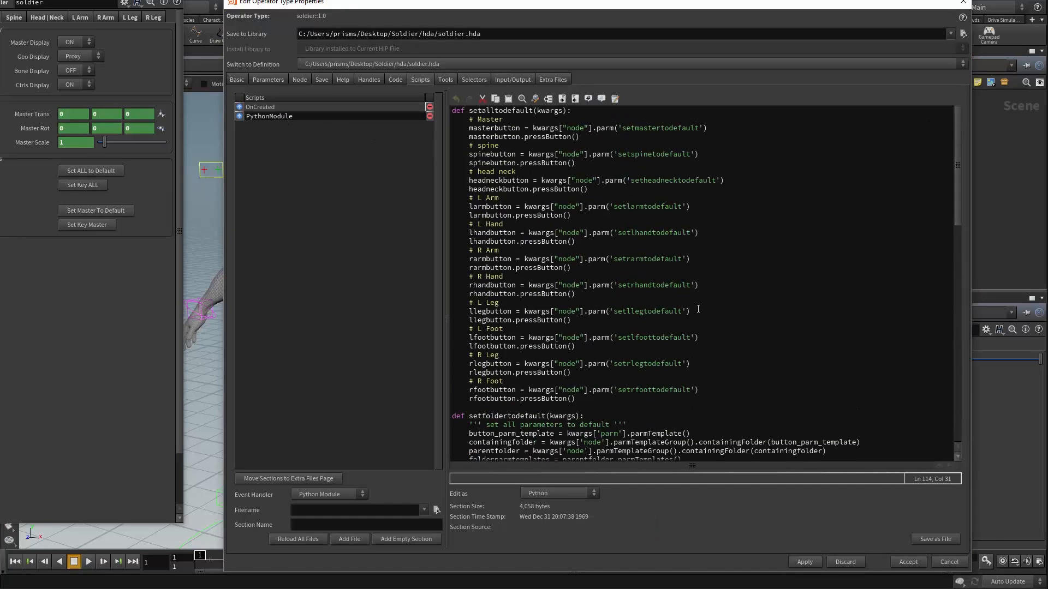
pyautogui.click(268, 80)
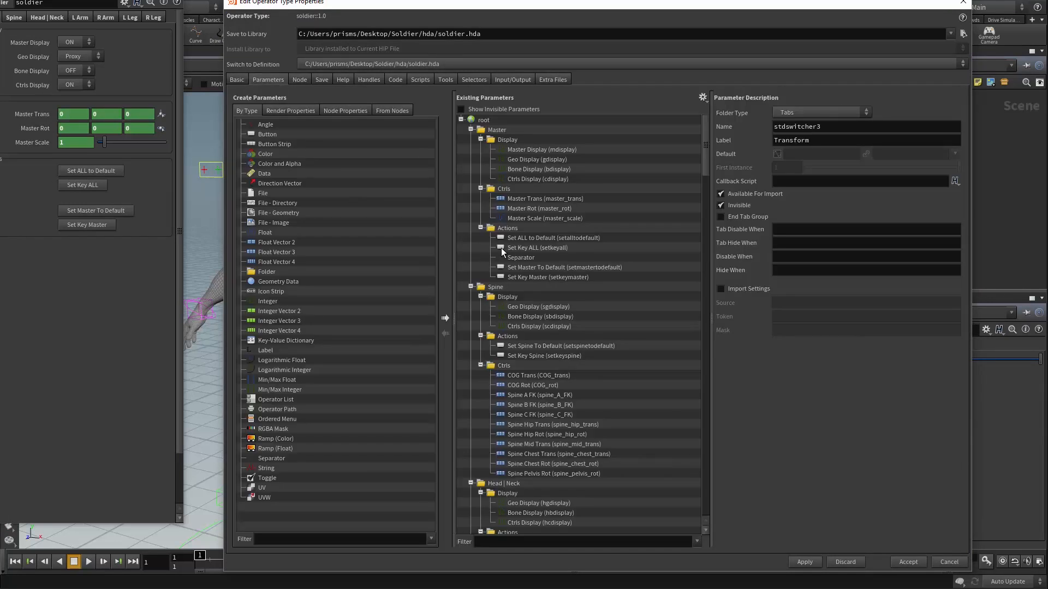
pyautogui.click(524, 248)
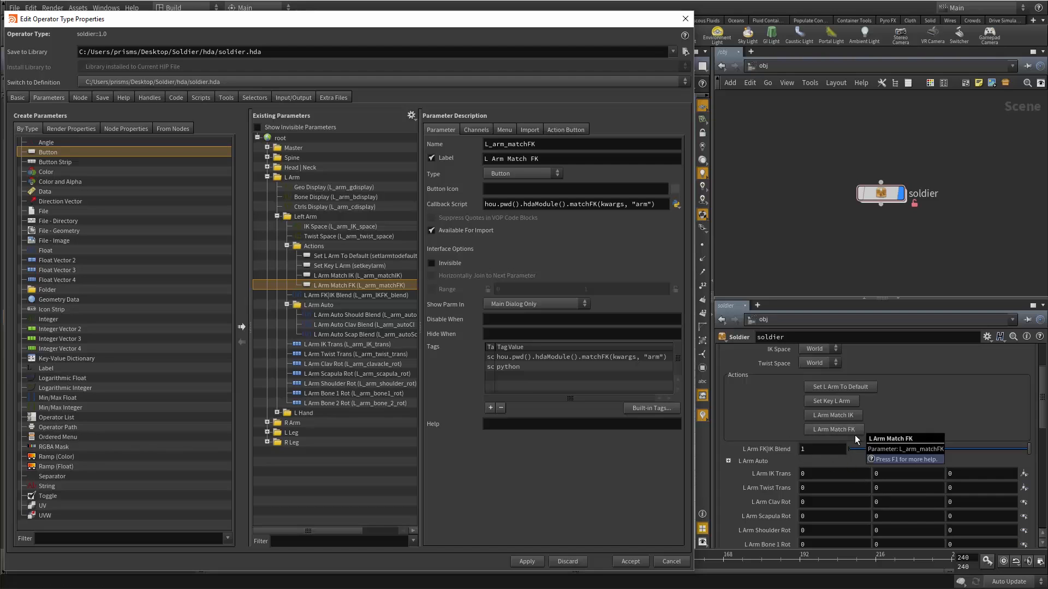
# Compare the L Arm Match IK and L Arm Match FK button parameters, with Python as the Match IK callback language.
pyautogui.click(304, 274)
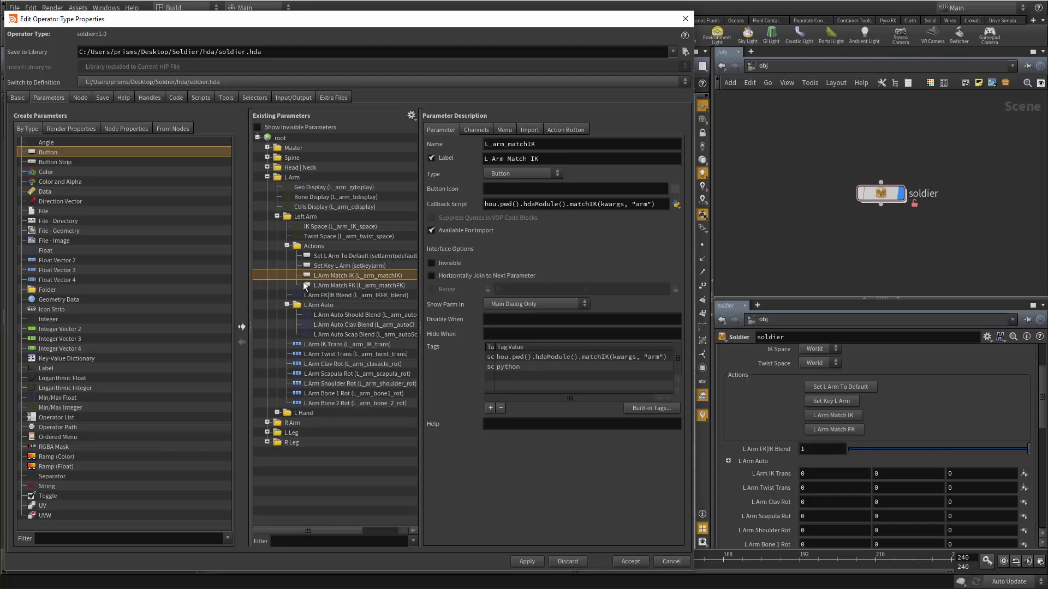
pyautogui.click(303, 283)
pyautogui.click(306, 276)
pyautogui.click(305, 284)
pyautogui.click(306, 277)
pyautogui.click(306, 286)
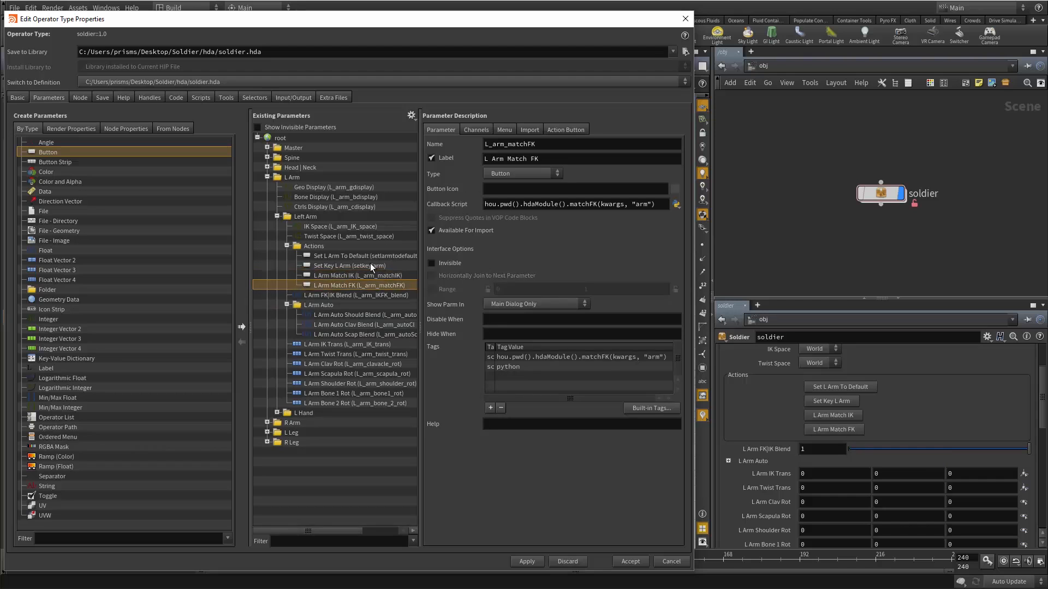
pyautogui.click(376, 275)
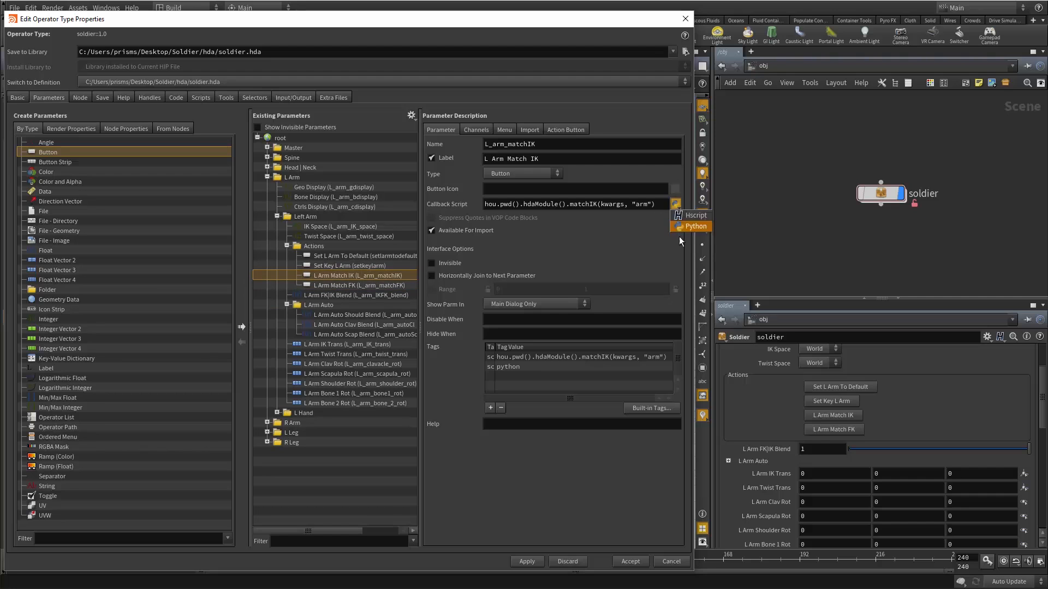
pyautogui.click(679, 225)
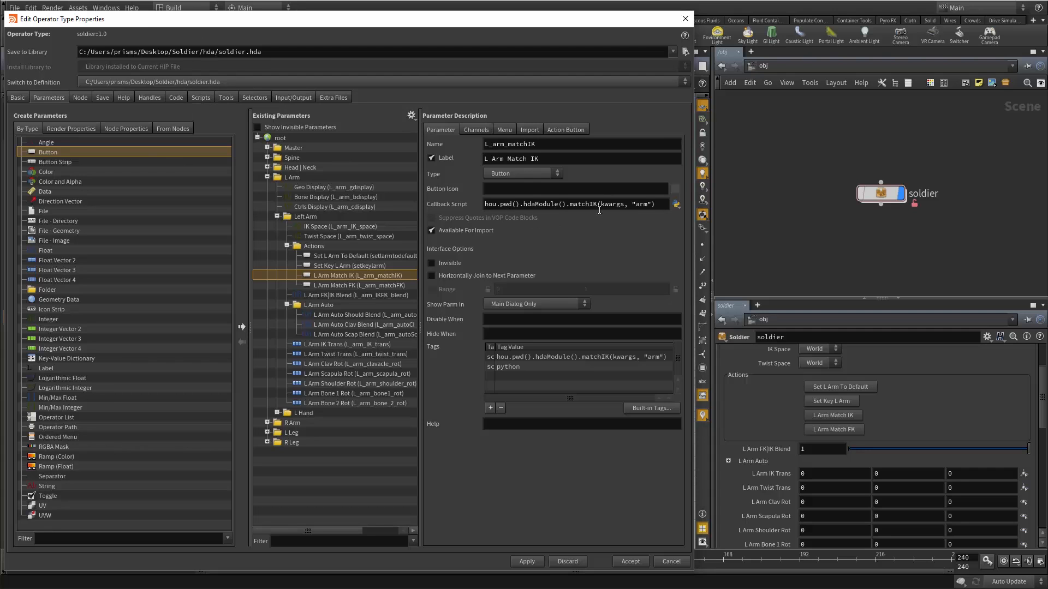
# Examine the matchIK call and its "arm" argument in the callback script of the L Arm Match IK button.
pyautogui.doubleClick(583, 204)
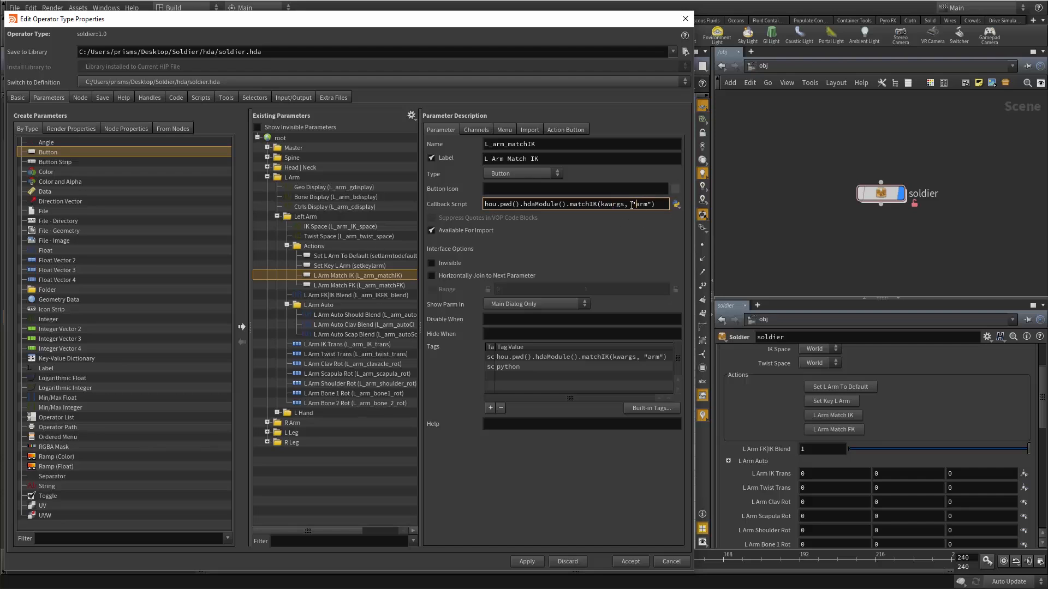
pyautogui.moveTo(632, 204); pyautogui.dragTo(652, 205)
pyautogui.moveTo(570, 204); pyautogui.dragTo(598, 206)
pyautogui.click(639, 203)
# Compare the kwargs and type arguments of the matchIK function in PythonModule with the L Arm Match IK callback script.
pyautogui.click(199, 100)
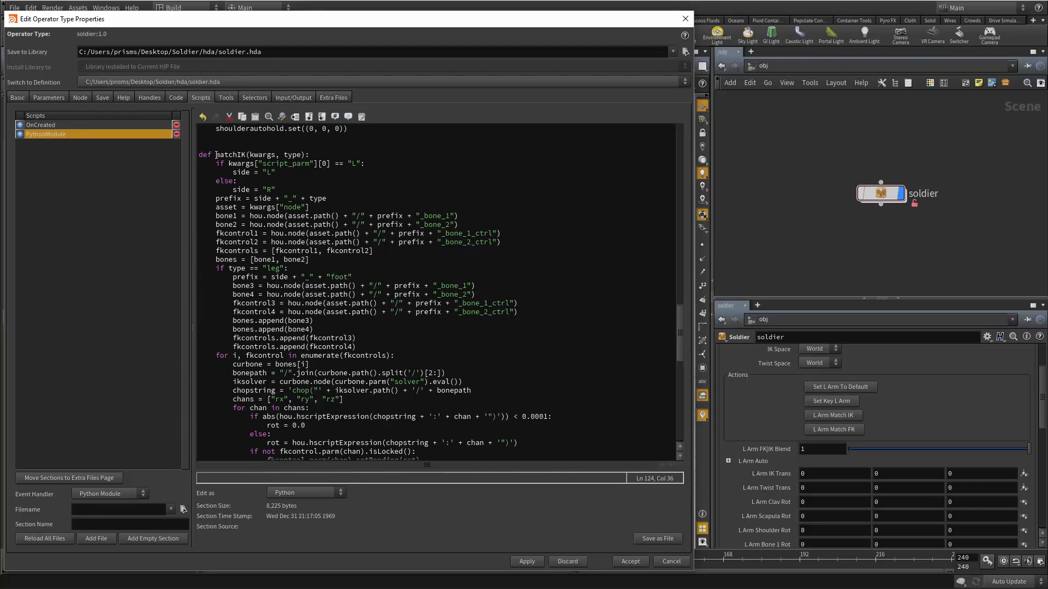
pyautogui.moveTo(217, 155); pyautogui.dragTo(246, 156)
pyautogui.click(222, 154)
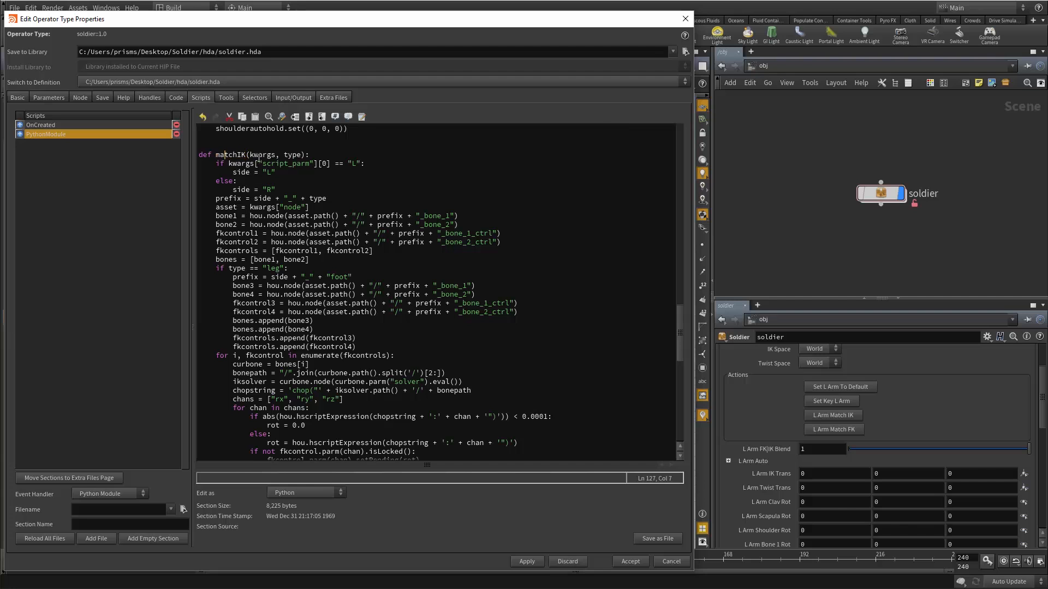
pyautogui.doubleClick(265, 155)
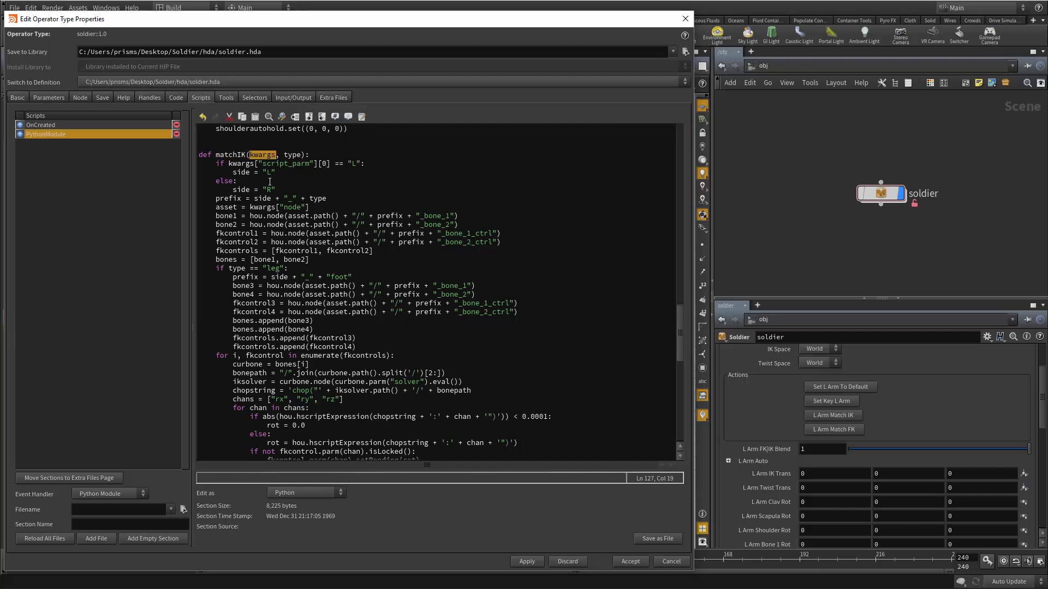
pyautogui.doubleClick(292, 155)
pyautogui.click(49, 98)
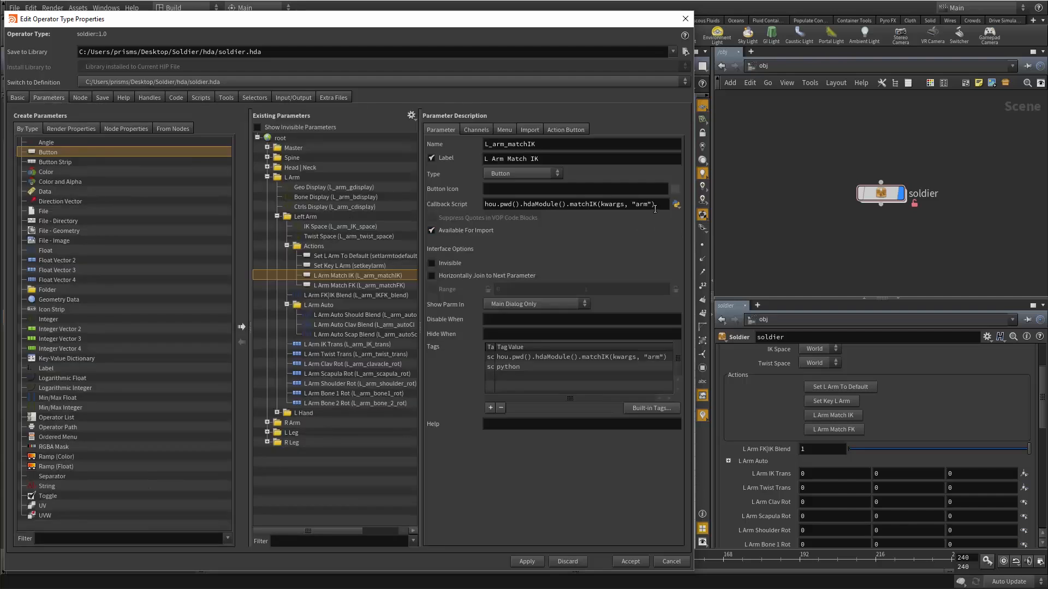
pyautogui.click(201, 98)
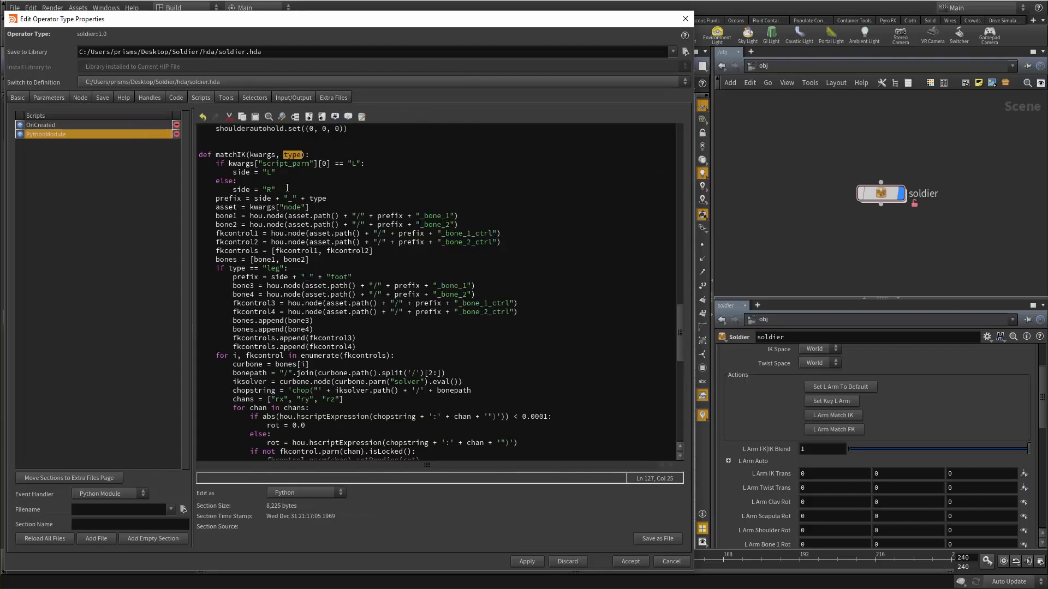
# Examine how matchIK determines the L or R side and defines the prefix, asset, bones and FK controls.
pyautogui.click(238, 172)
pyautogui.doubleClick(241, 164)
pyautogui.moveTo(347, 164); pyautogui.dragTo(360, 162)
pyautogui.click(276, 189)
pyautogui.doubleClick(245, 173)
pyautogui.moveTo(215, 198); pyautogui.dragTo(312, 256)
pyautogui.click(312, 256)
# Examine the "leg" branch of matchIK that appends the foot bones and FK controls, alongside the preceding bone definitions.
pyautogui.scroll(-2, 389, 209)
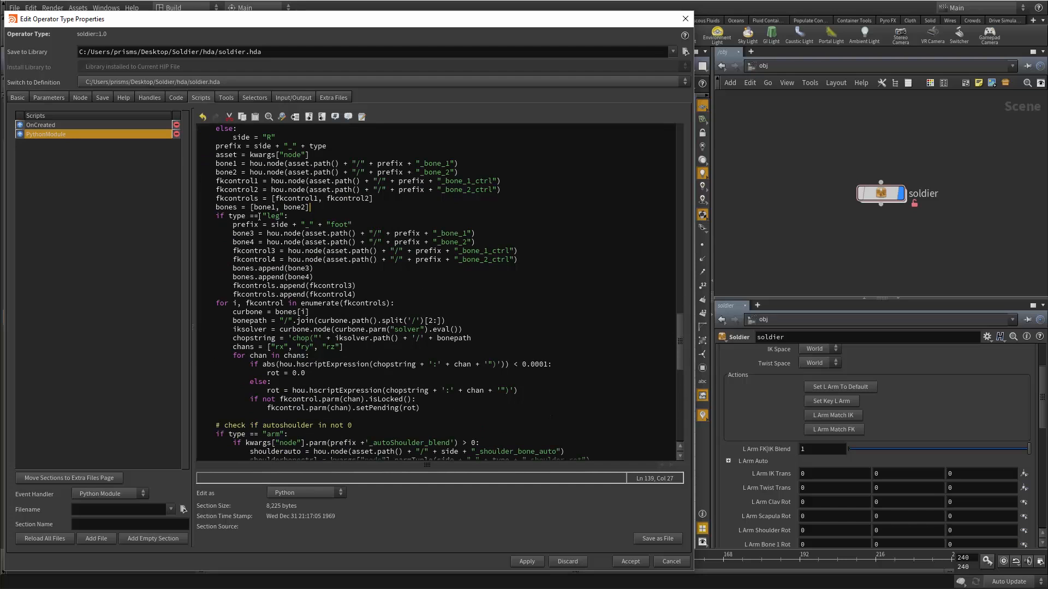
pyautogui.moveTo(233, 224); pyautogui.dragTo(273, 285)
pyautogui.click(274, 268)
pyautogui.scroll(1, 268, 179)
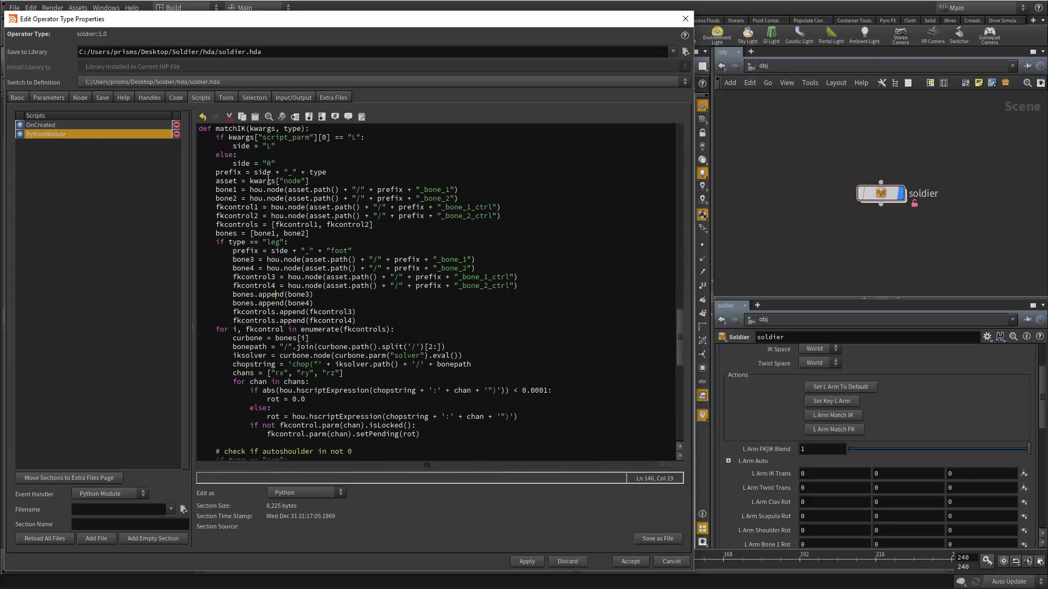
pyautogui.moveTo(268, 174); pyautogui.dragTo(330, 215)
pyautogui.click(331, 216)
pyautogui.moveTo(272, 247); pyautogui.dragTo(348, 302)
pyautogui.click(347, 300)
# Examine the loop over the FK controls in matchIK, focusing on iksolver.path() in the chopstring expression.
pyautogui.scroll(-5, 347, 300)
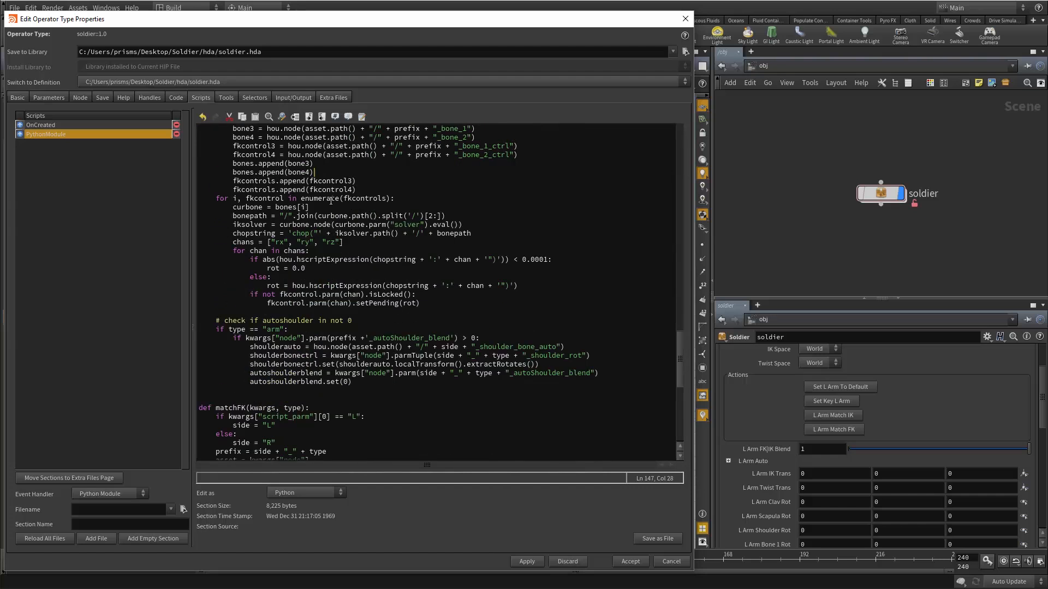
pyautogui.moveTo(334, 233); pyautogui.dragTo(398, 234)
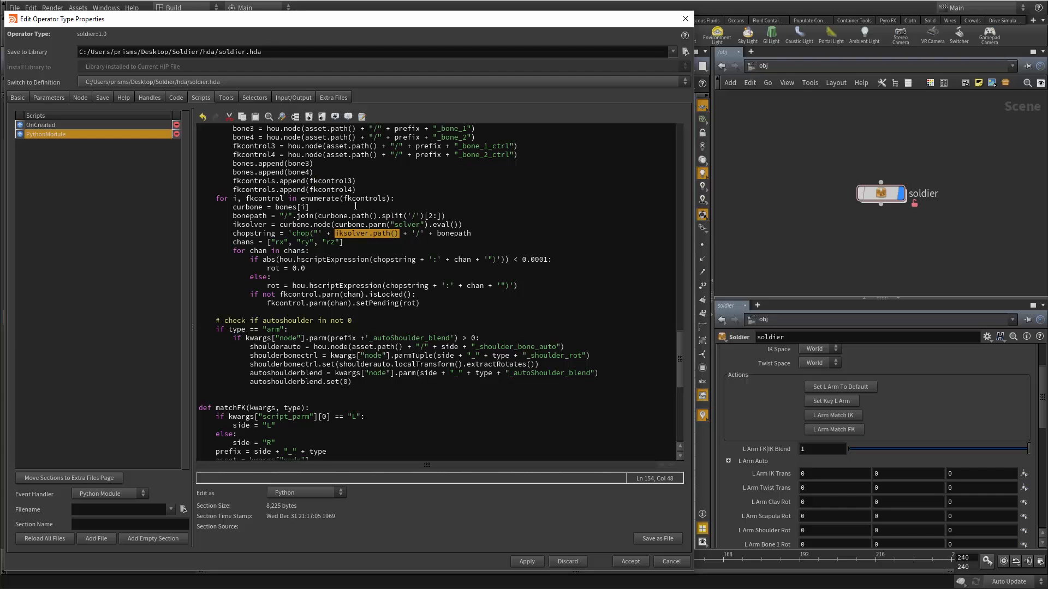
pyautogui.moveTo(335, 233); pyautogui.dragTo(366, 234)
pyautogui.click(334, 234)
pyautogui.moveTo(332, 235); pyautogui.dragTo(375, 236)
pyautogui.click(375, 236)
# Examine the auto-shoulder check for the arm type in matchIK and its autoshoulderblend.set(0) line.
pyautogui.moveTo(223, 323); pyautogui.dragTo(360, 318)
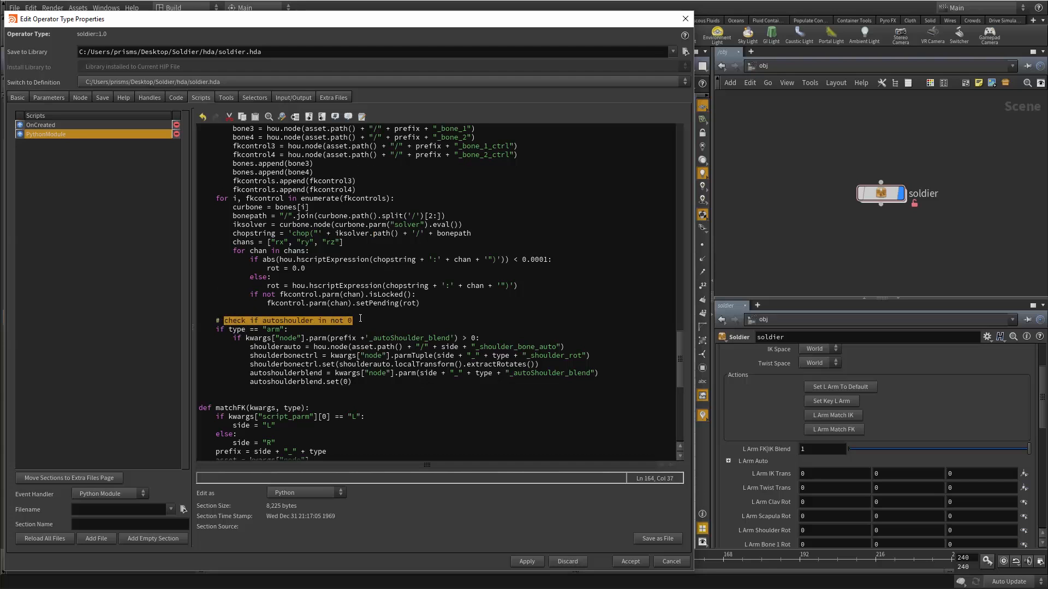
pyautogui.click(360, 318)
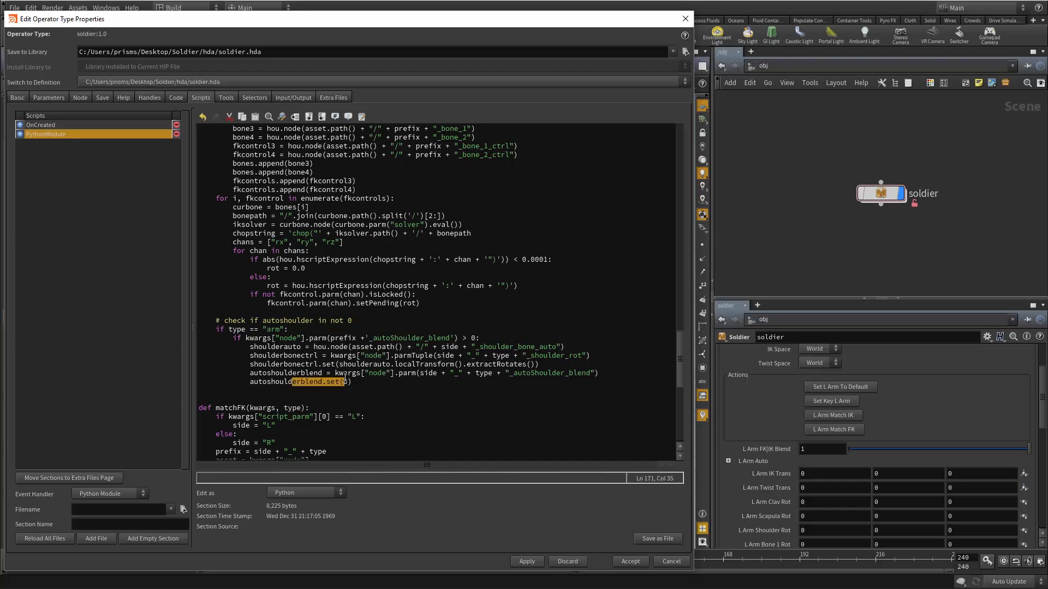
pyautogui.click(308, 382)
# Review the matchIK lines from the prefix definition through the fkcontrols list.
pyautogui.scroll(3, 404, 240)
pyautogui.scroll(2, 322, 287)
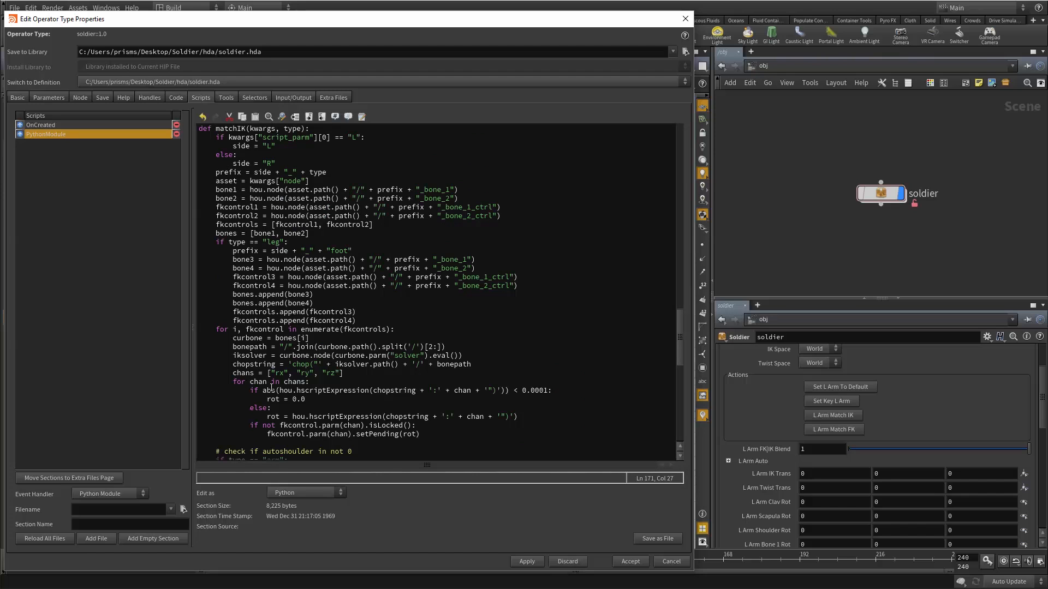
pyautogui.moveTo(215, 174); pyautogui.dragTo(338, 228)
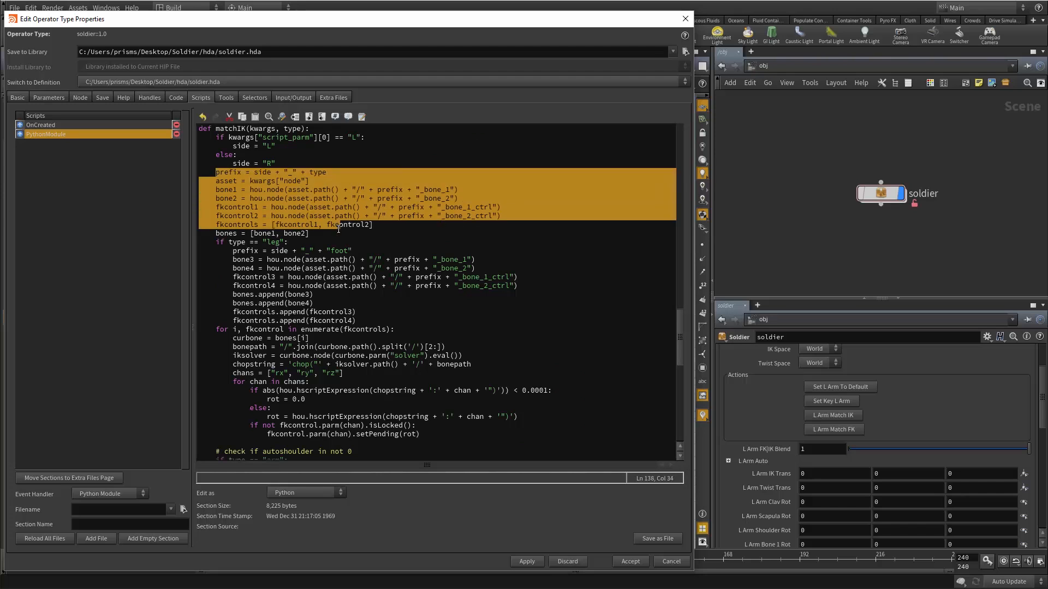
# Examine the iksolver line in matchIK's FK control loop, along with the surrounding bone and control definitions.
pyautogui.click(251, 233)
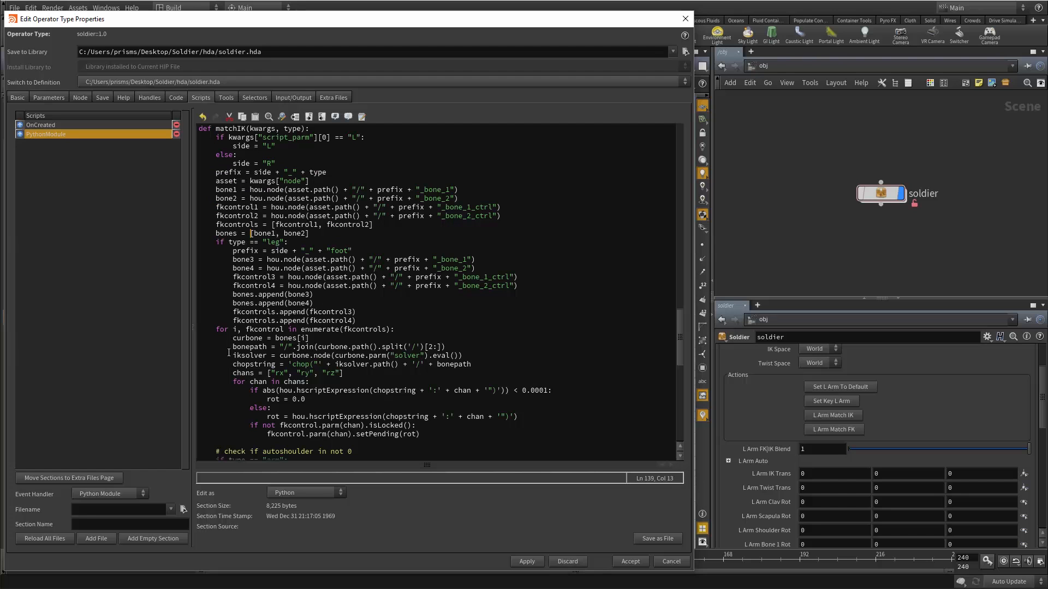
pyautogui.moveTo(236, 355); pyautogui.dragTo(442, 356)
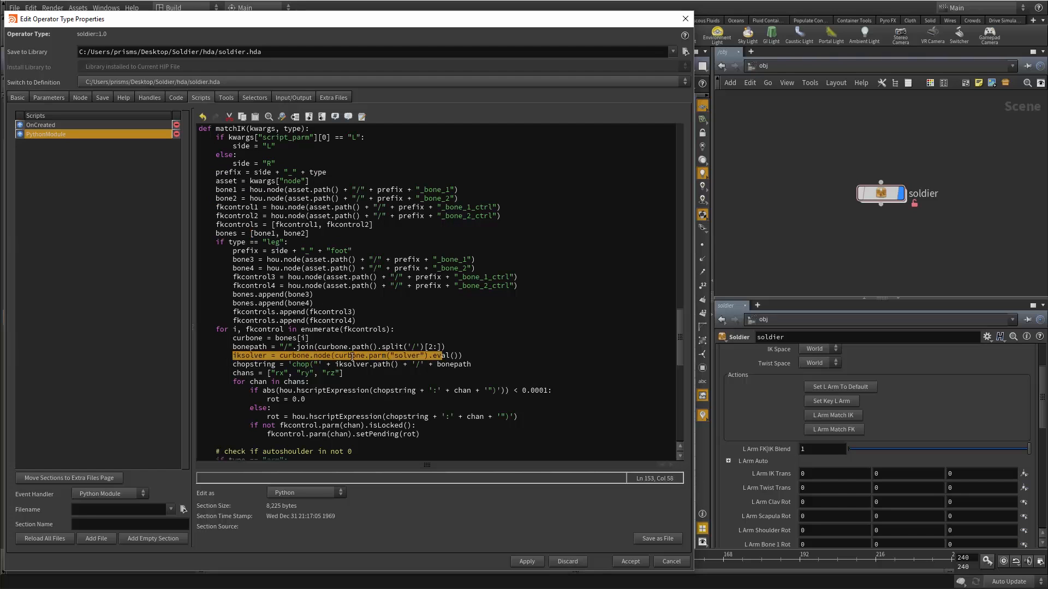
pyautogui.click(353, 356)
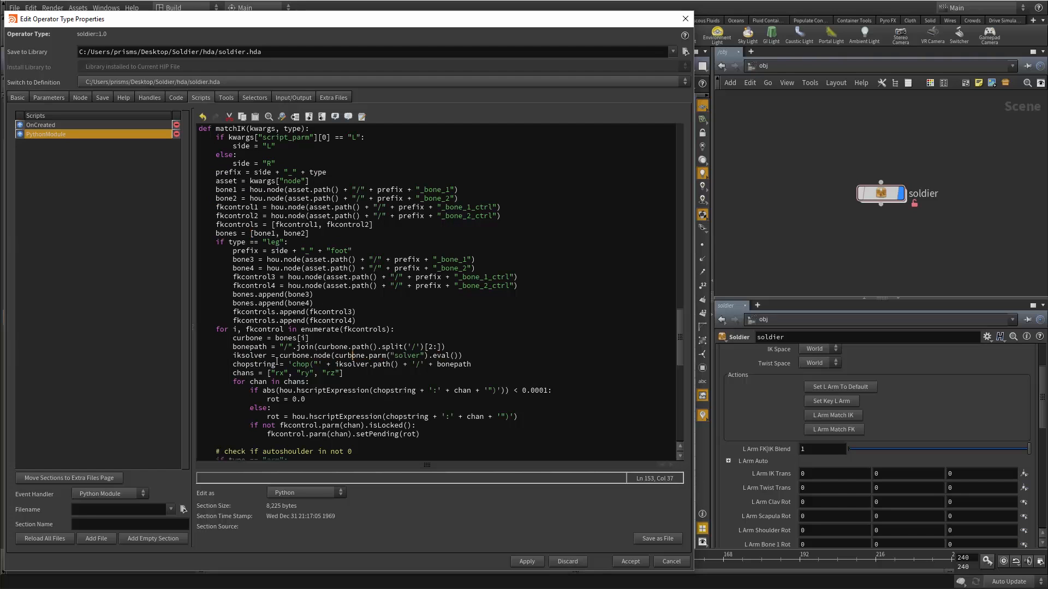
pyautogui.scroll(-1, 289, 338)
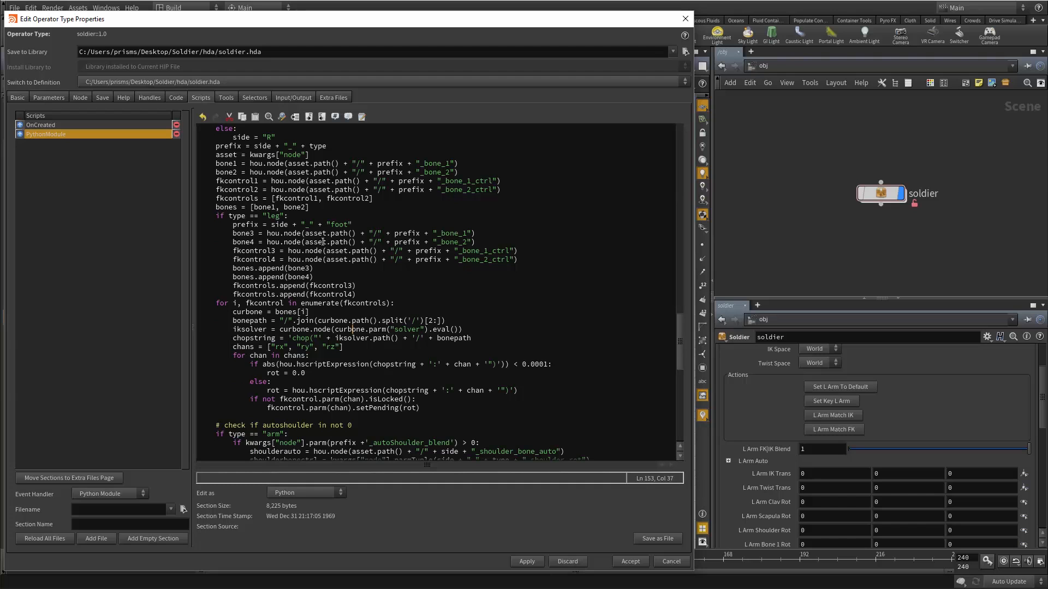
pyautogui.scroll(3, 258, 194)
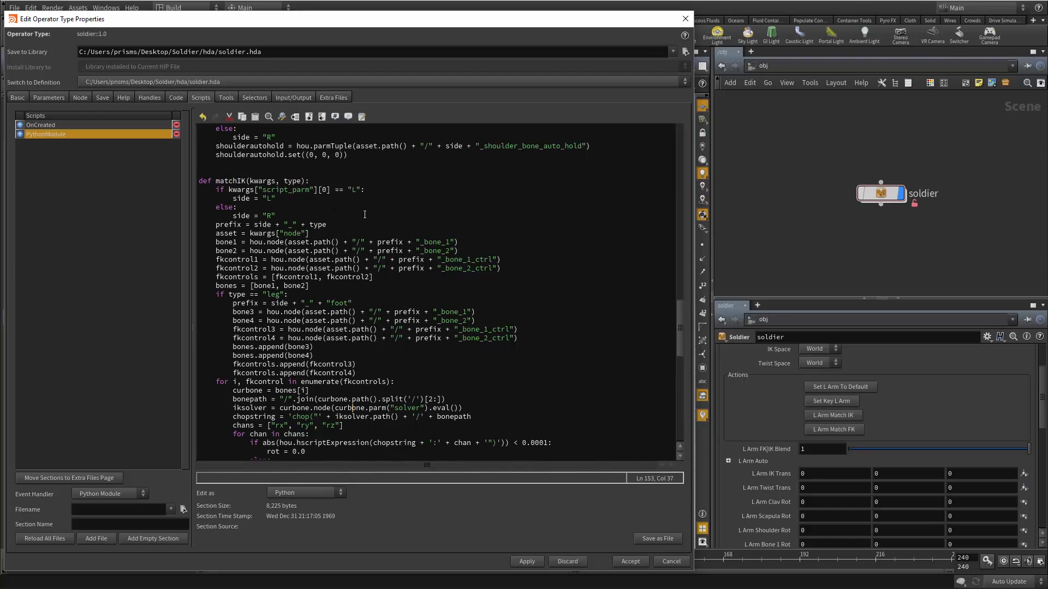
pyautogui.scroll(-2, 334, 334)
pyautogui.scroll(-2, 260, 211)
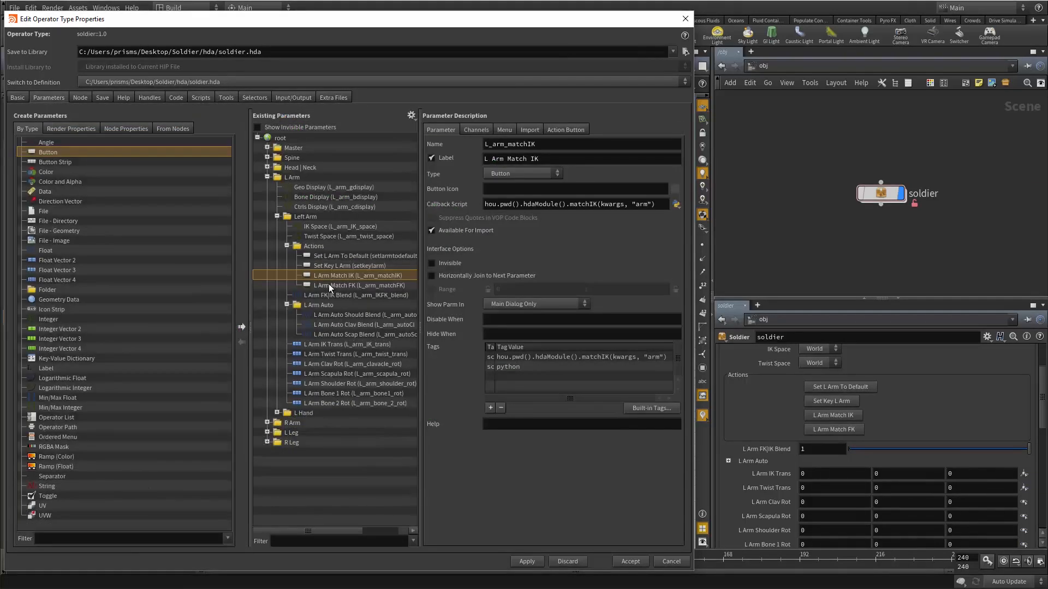
# Inspect the L Arm Match FK button's callback script and locate the matchFK function in the Python module.
pyautogui.click(330, 285)
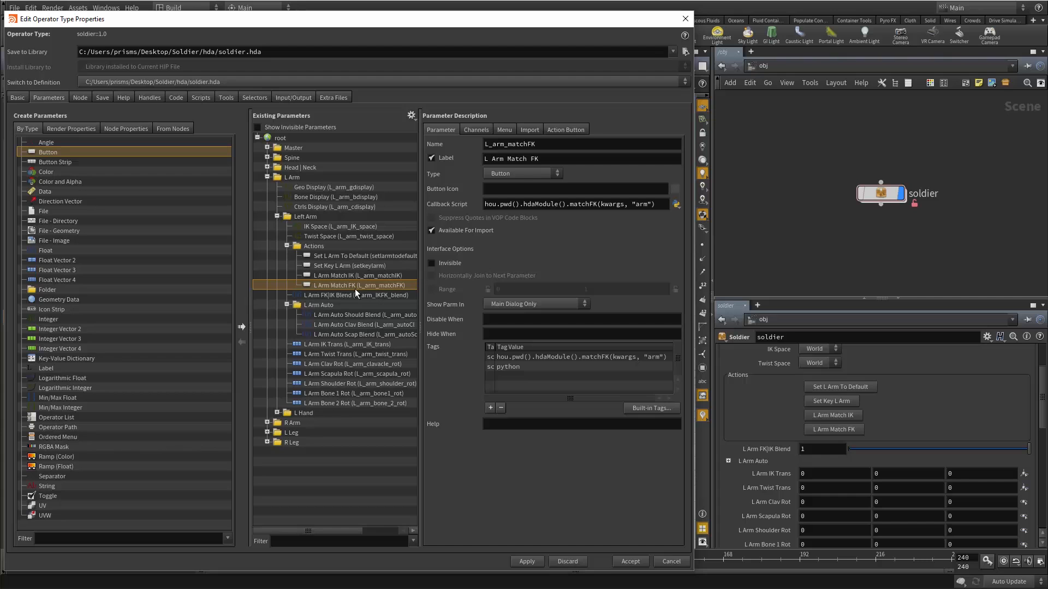
pyautogui.click(201, 97)
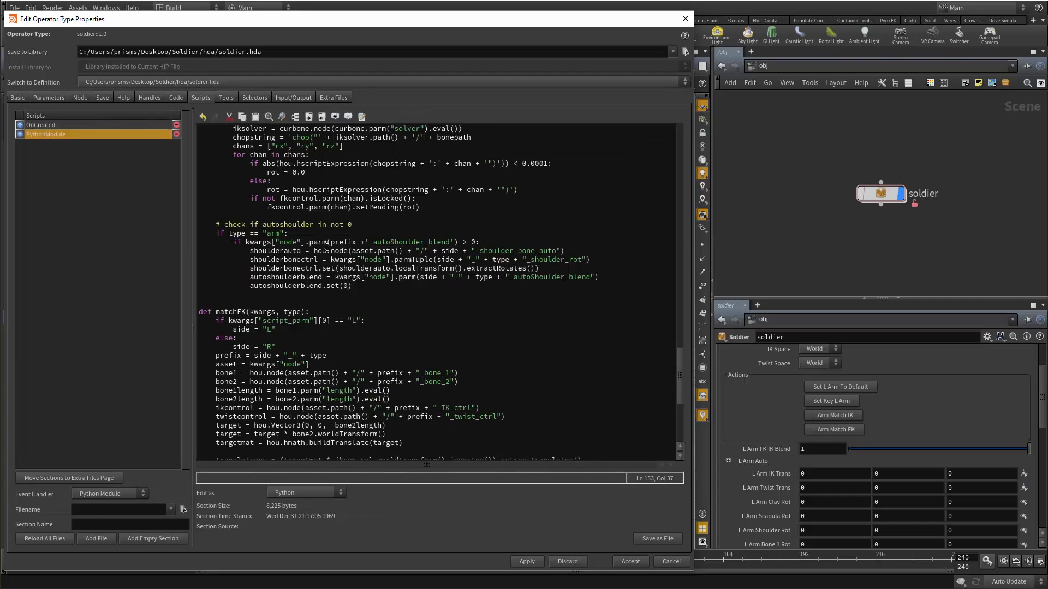
pyautogui.scroll(-6, 327, 247)
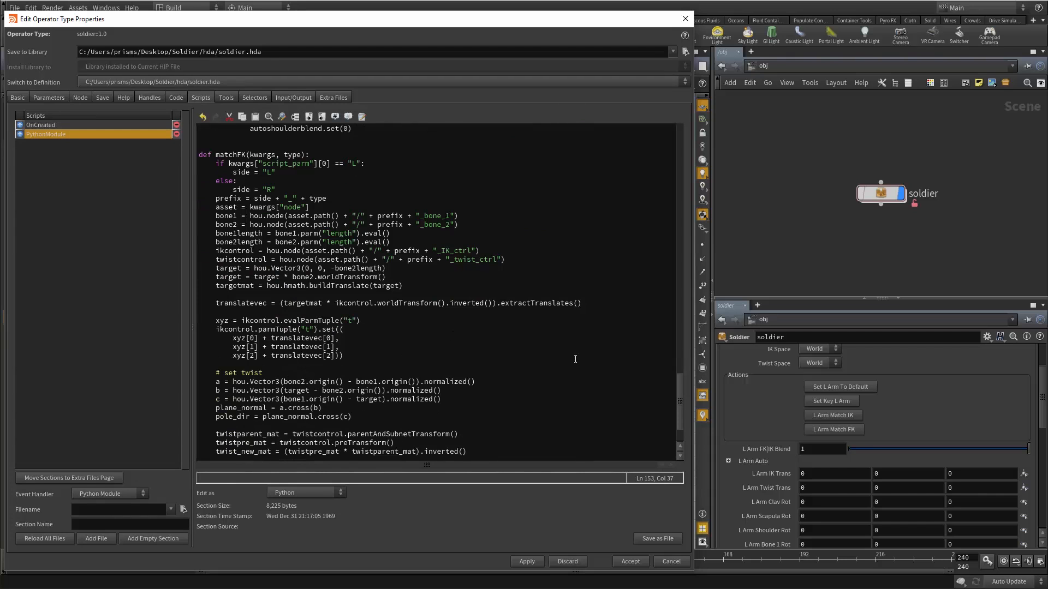
pyautogui.scroll(-2, 678, 411)
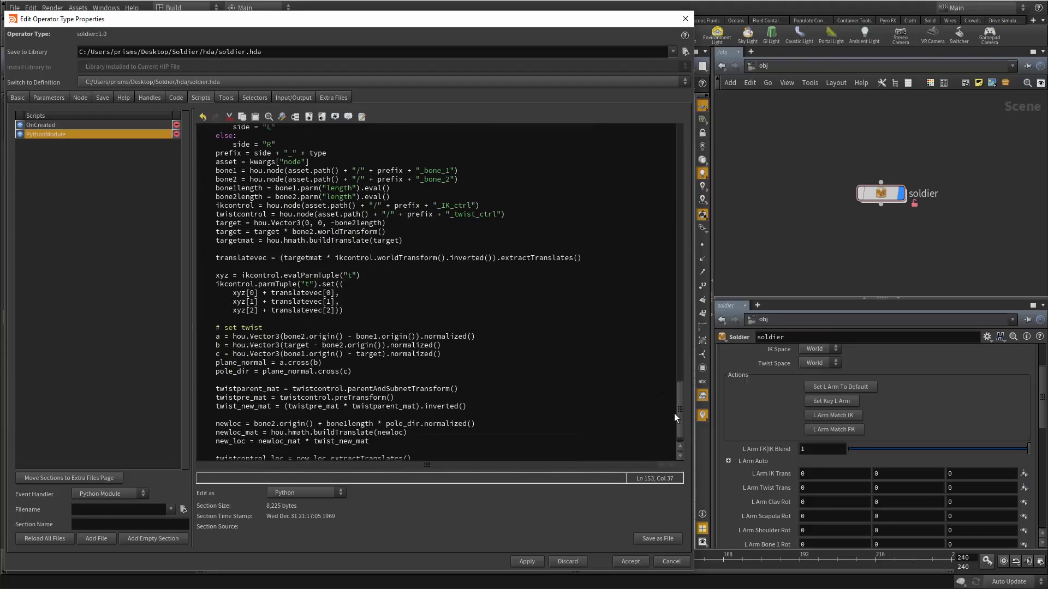
pyautogui.scroll(1, 673, 409)
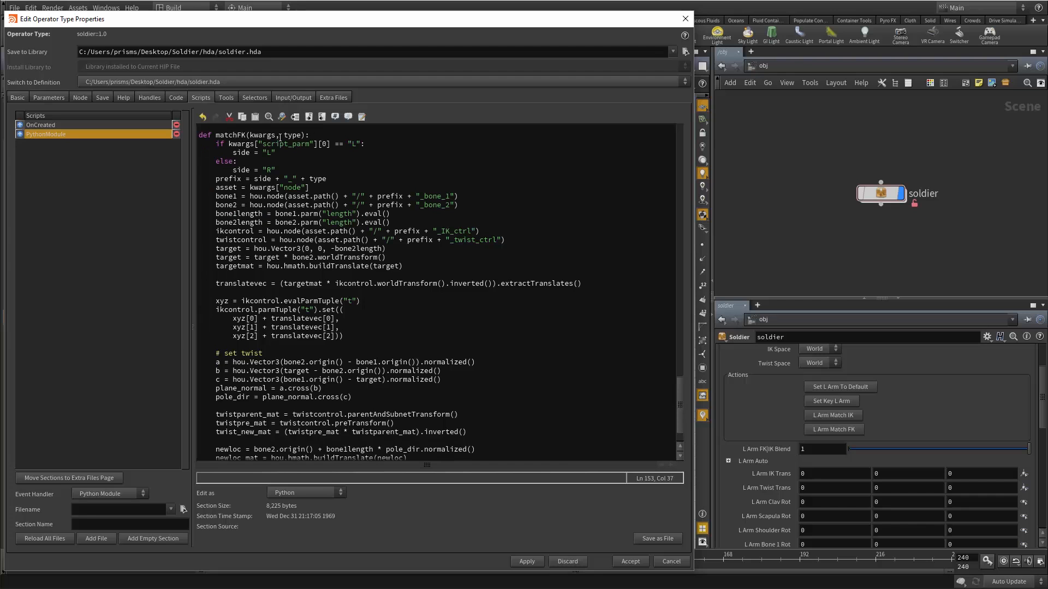
# Examine matchFK's side check and its definitions from the asset node through the target matrix.
pyautogui.doubleClick(355, 144)
pyautogui.doubleClick(269, 170)
pyautogui.moveTo(217, 187); pyautogui.dragTo(327, 266)
pyautogui.click(314, 248)
pyautogui.scroll(-2, 415, 247)
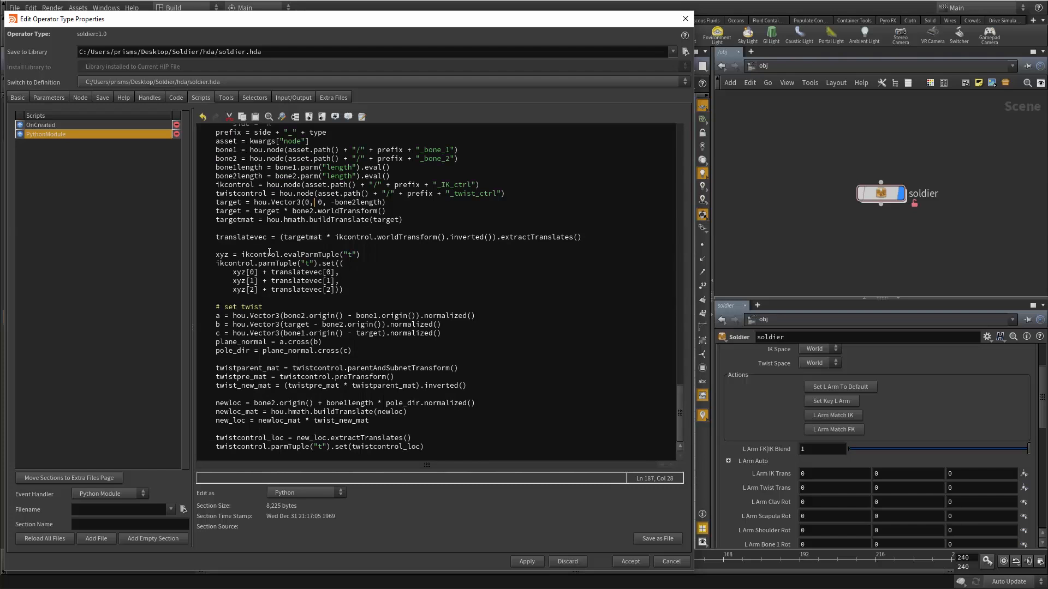
# Examine the IK and twist control definitions in matchFK and the block that sets the twist.
pyautogui.moveTo(437, 184); pyautogui.dragTo(460, 185)
pyautogui.click(460, 194)
pyautogui.moveTo(208, 323); pyautogui.dragTo(373, 425)
pyautogui.click(373, 425)
# Compare the matchIK function with the matchFK function in the Python module.
pyautogui.scroll(4, 386, 408)
pyautogui.scroll(20, 386, 324)
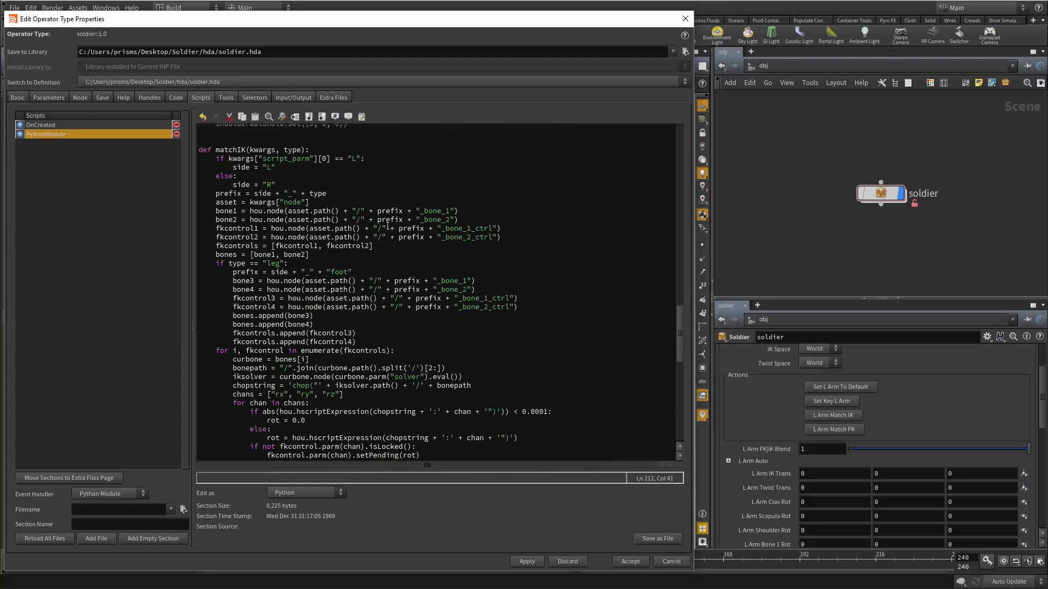
pyautogui.scroll(-1, 310, 259)
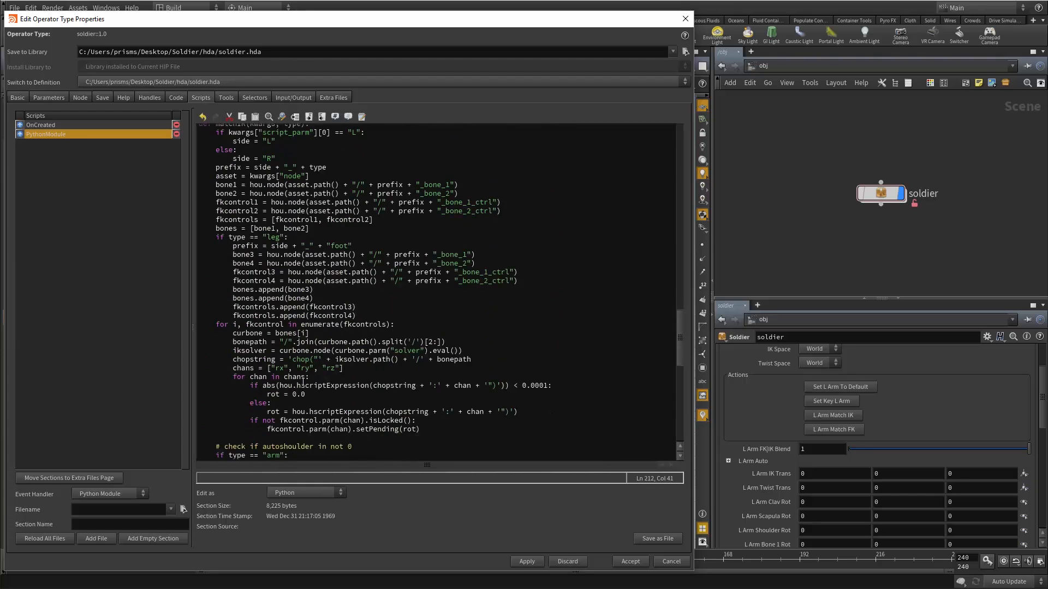
pyautogui.scroll(-15, 304, 382)
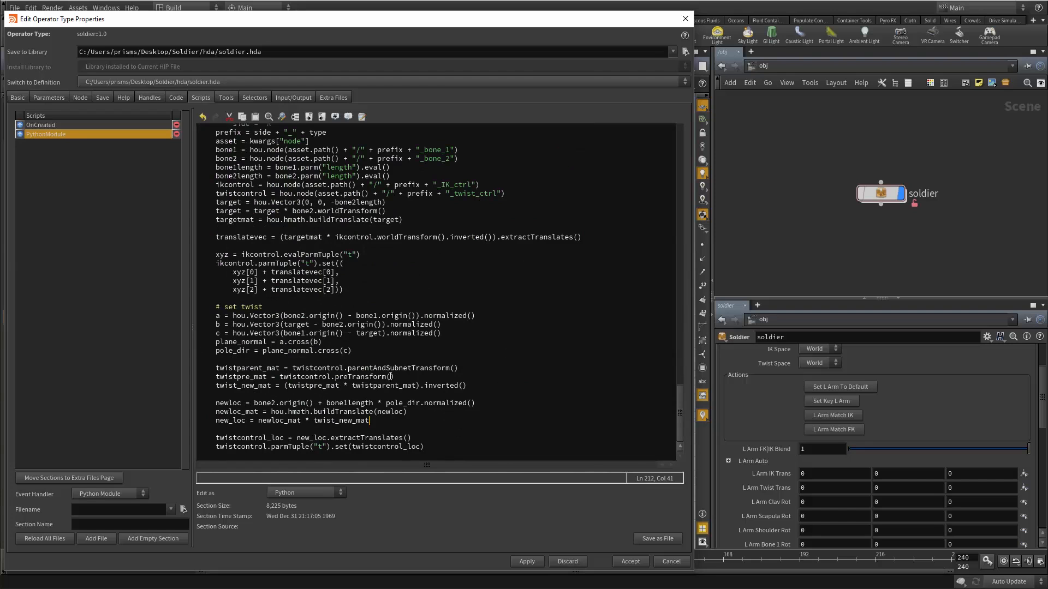
pyautogui.scroll(15, 391, 376)
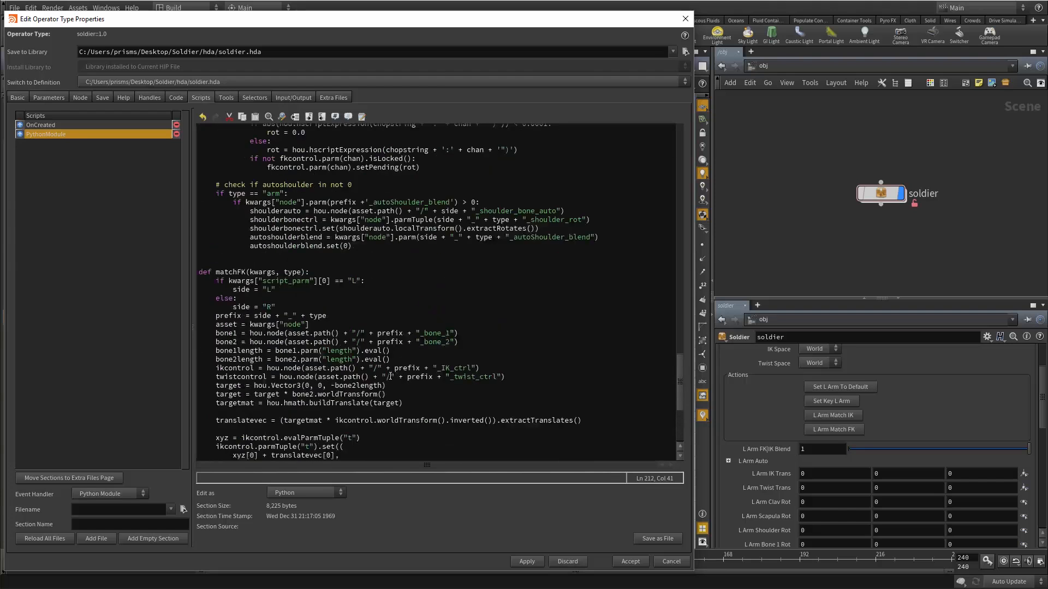
# Recheck the L Arm Match FK button's parameter settings and review matchFK down to its final twist control line.
pyautogui.click(48, 97)
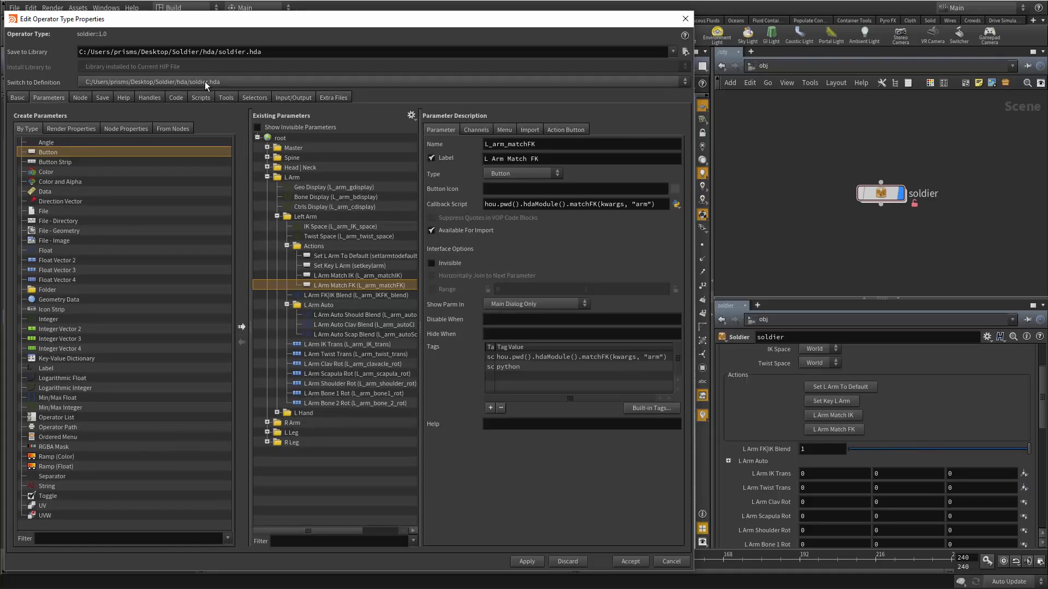
pyautogui.click(200, 97)
pyautogui.scroll(-2, 375, 293)
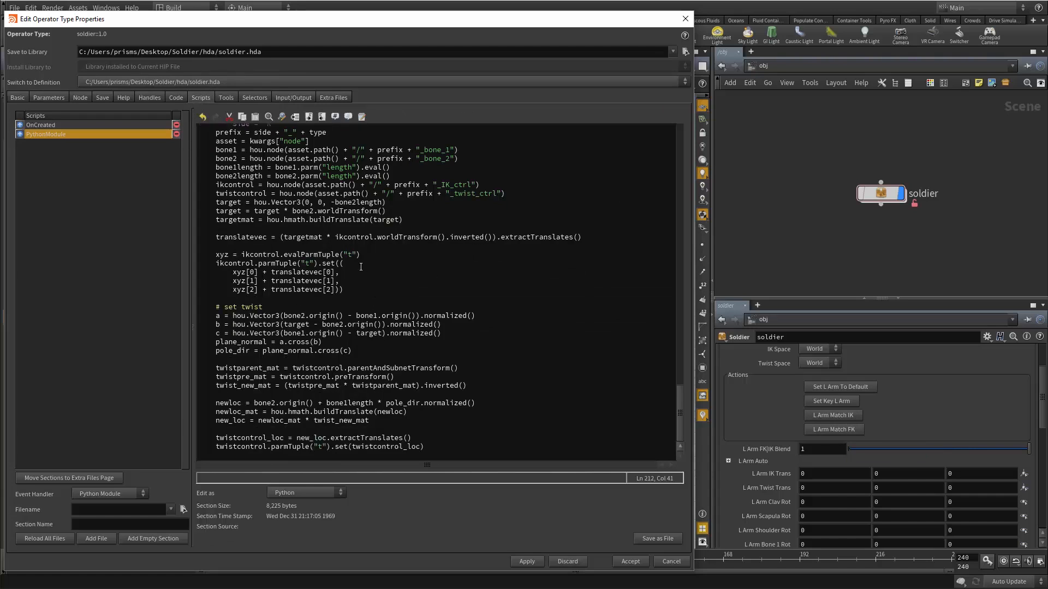
pyautogui.scroll(4, 377, 304)
pyautogui.scroll(-3, 416, 360)
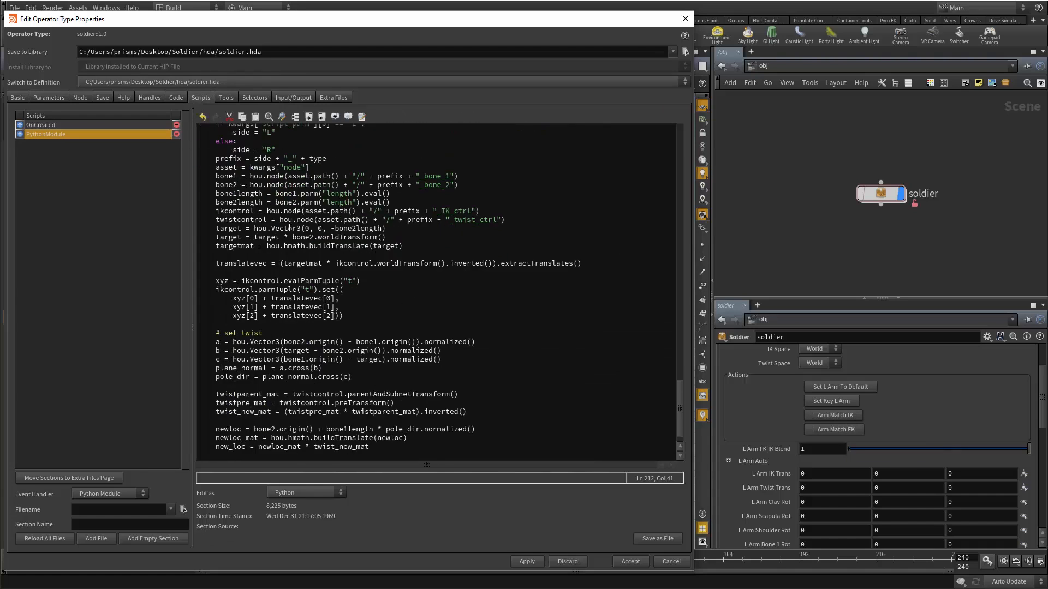
pyautogui.scroll(14, 275, 364)
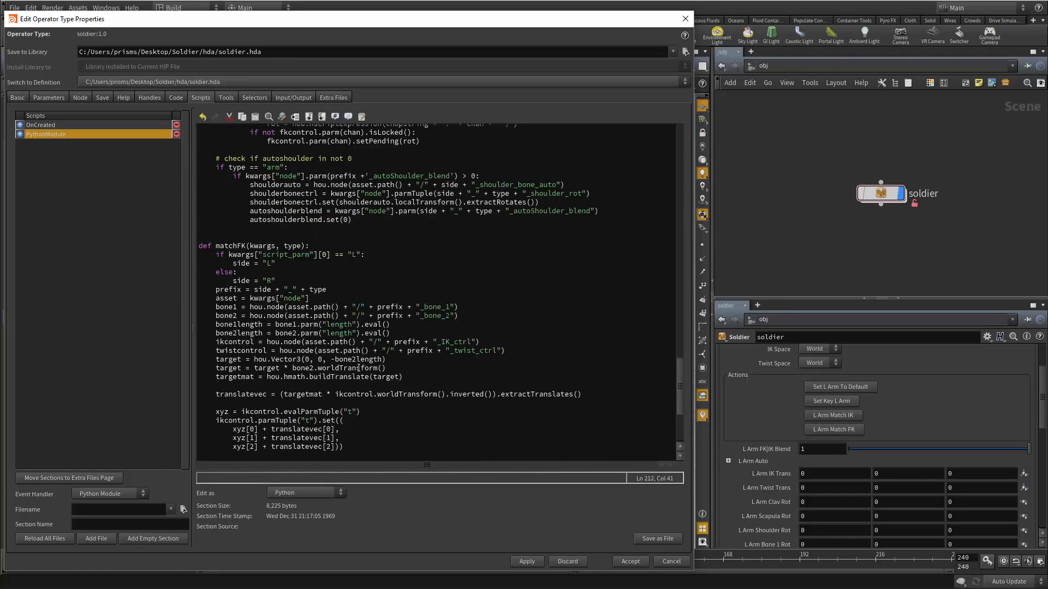
pyautogui.scroll(-13, 344, 300)
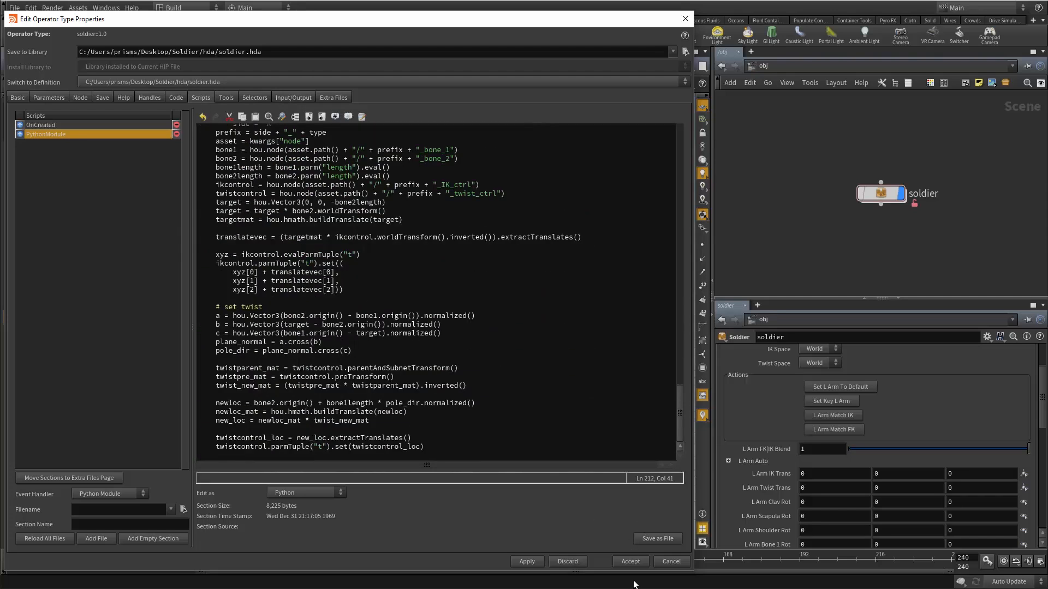
# Cancel the type properties dialog and save the soldier node type.
pyautogui.click(663, 562)
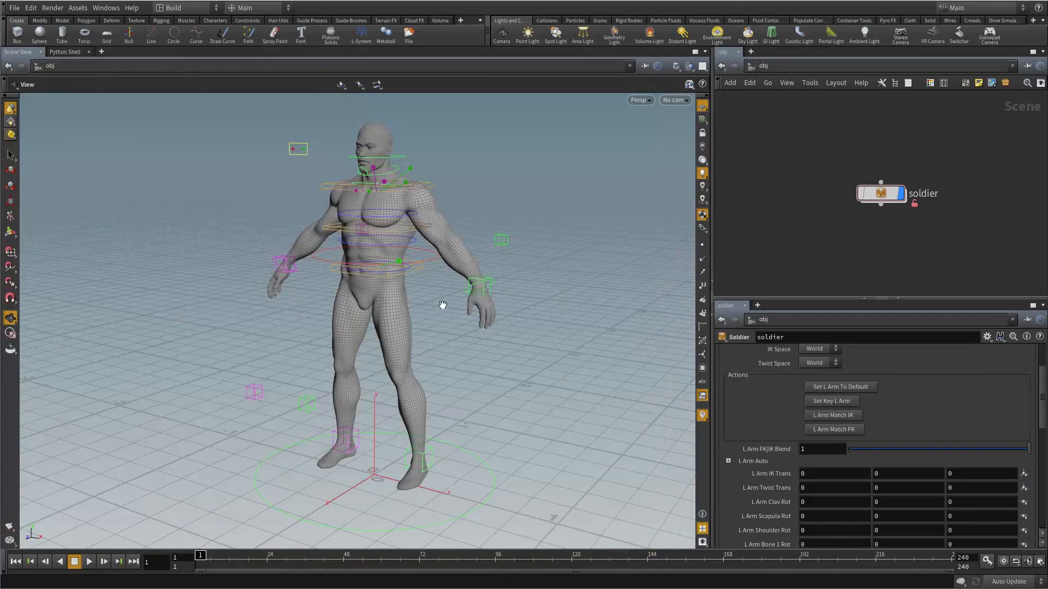
pyautogui.moveTo(456, 282); pyautogui.dragTo(411, 216)
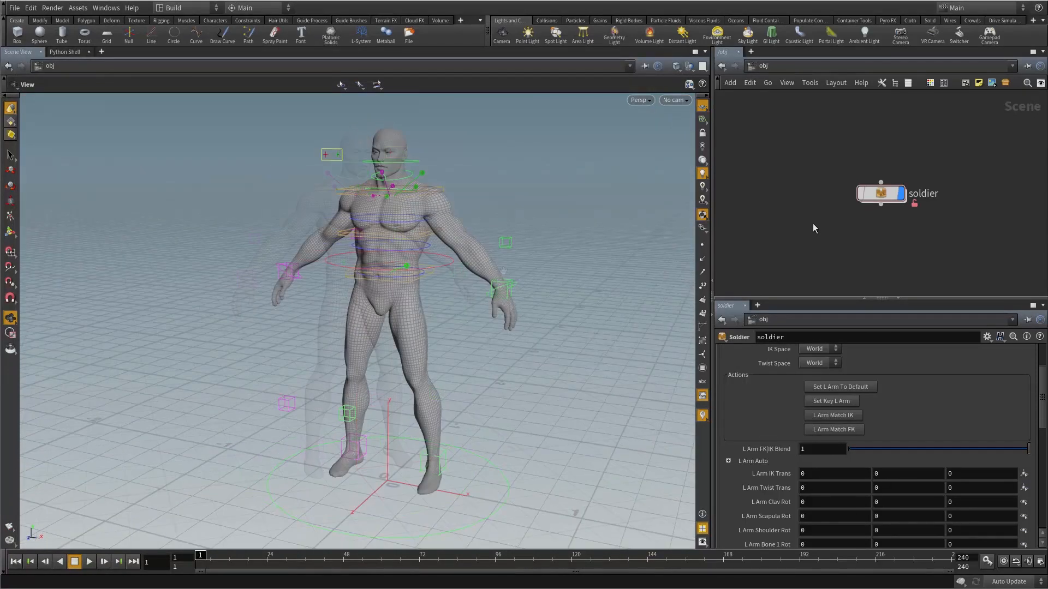
pyautogui.moveTo(885, 198); pyautogui.dragTo(848, 184)
pyautogui.rightClick(848, 184)
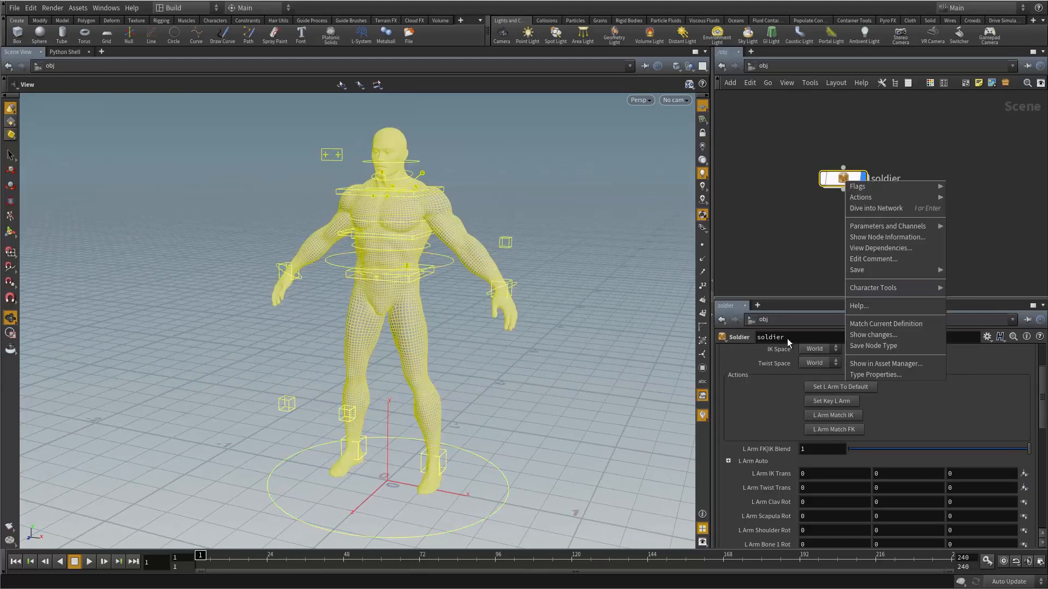
pyautogui.click(868, 345)
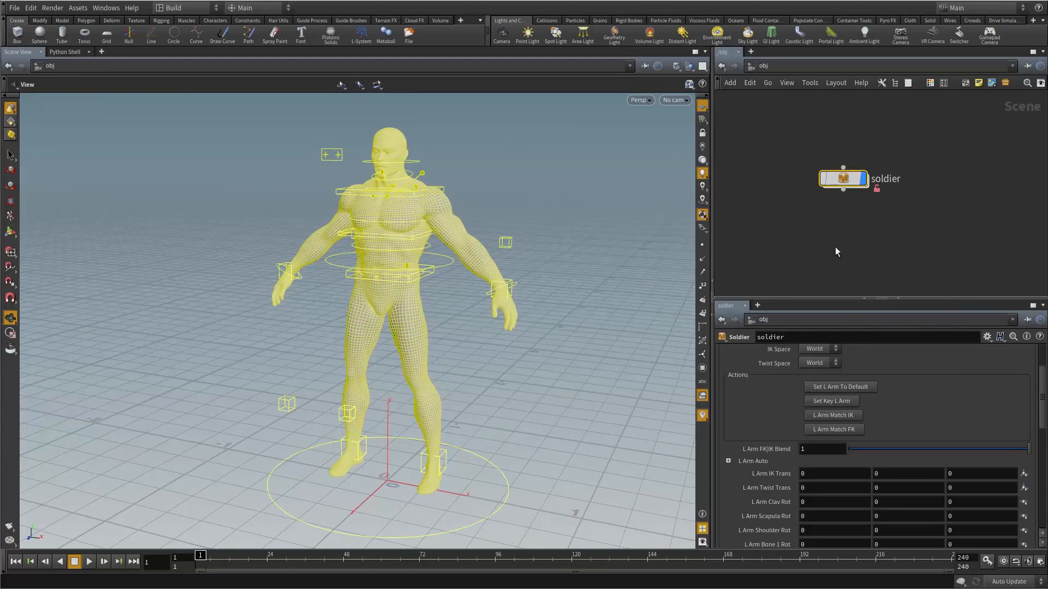
pyautogui.moveTo(846, 186)
pyautogui.mouseDown()
pyautogui.moveTo(835, 196)
pyautogui.moveTo(864, 183)
pyautogui.mouseUp()
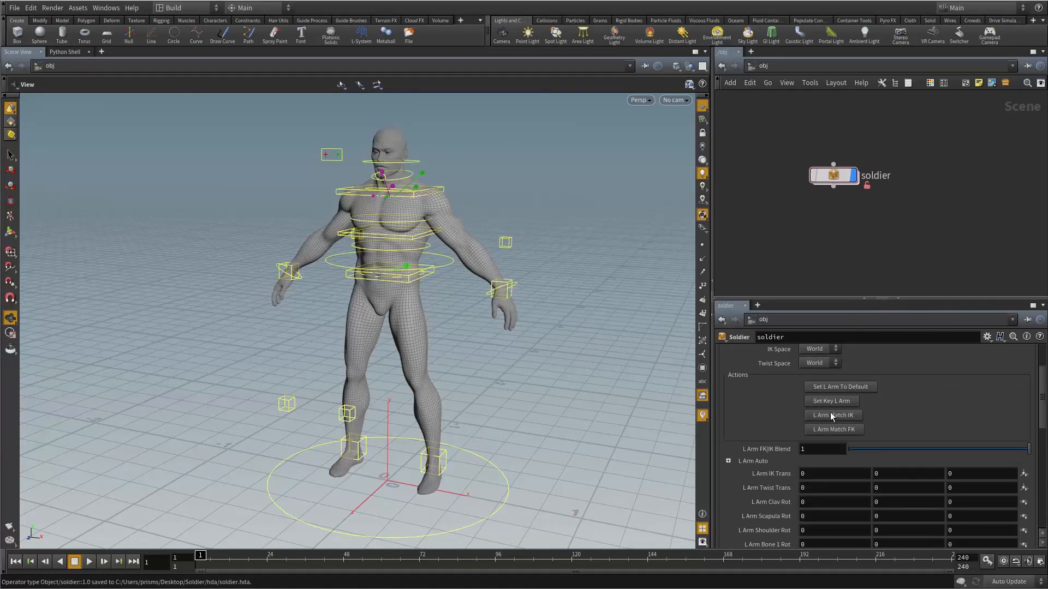
# Match the soldier node to its current definition and check inside its locked network.
pyautogui.moveTo(863, 449); pyautogui.dragTo(851, 452)
pyautogui.hotkey('ctrl', 'z')
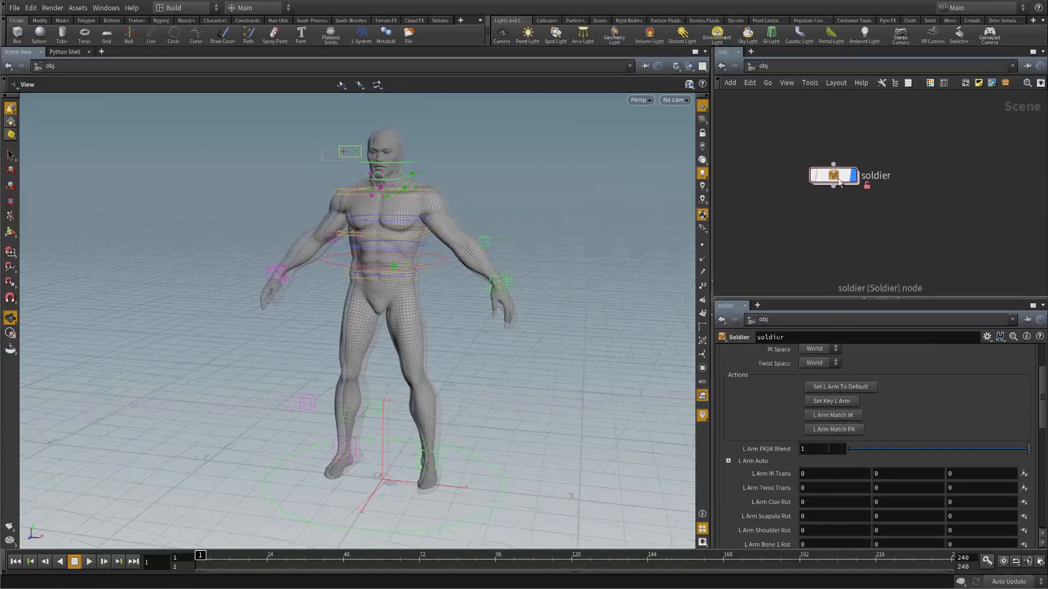
pyautogui.rightClick(837, 177)
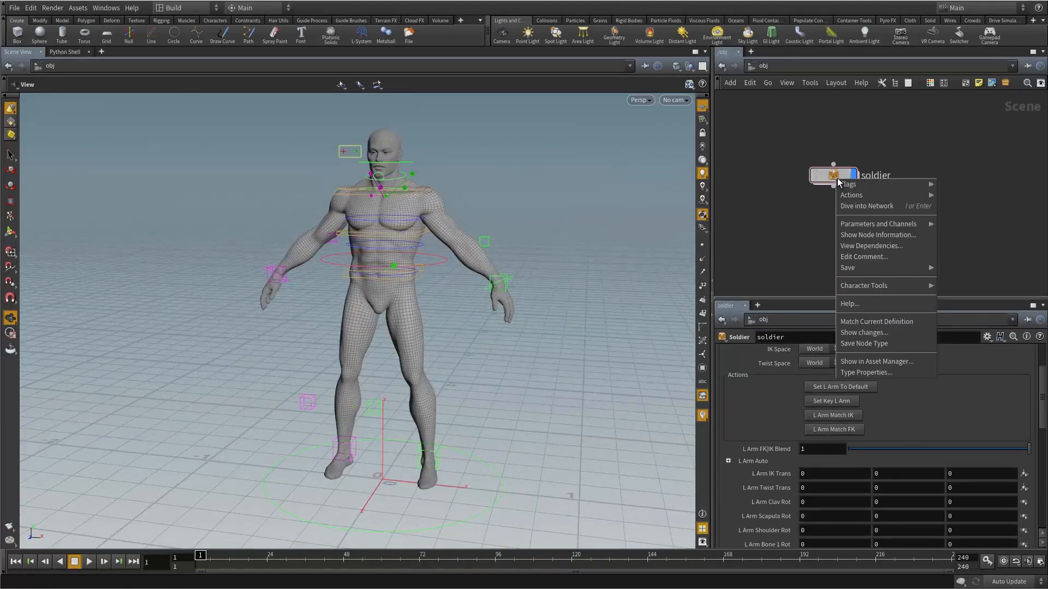
pyautogui.click(876, 322)
pyautogui.scroll(4, 870, 194)
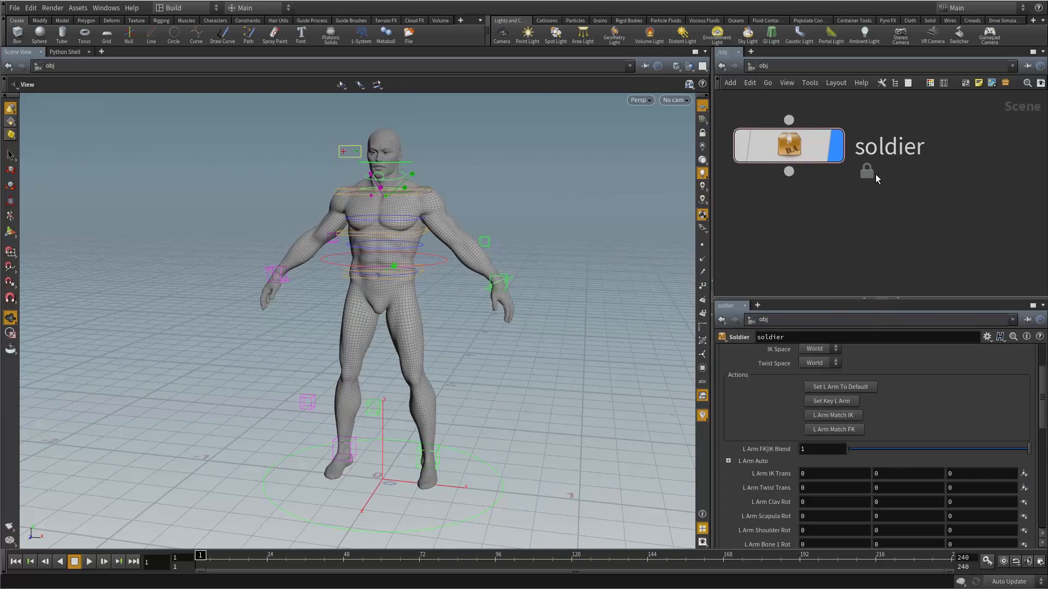
pyautogui.doubleClick(804, 146)
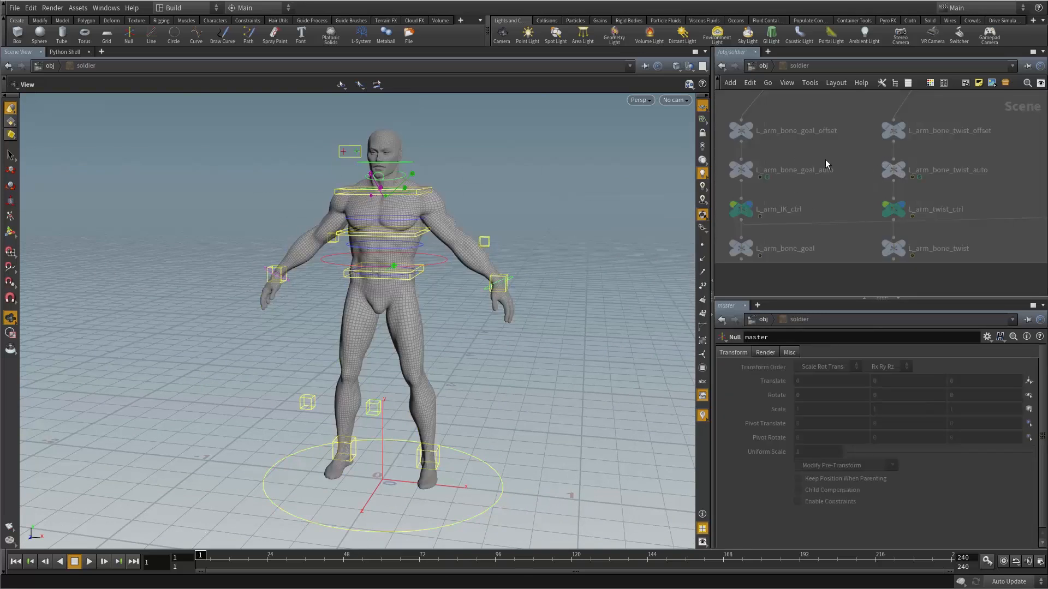
pyautogui.press('u')
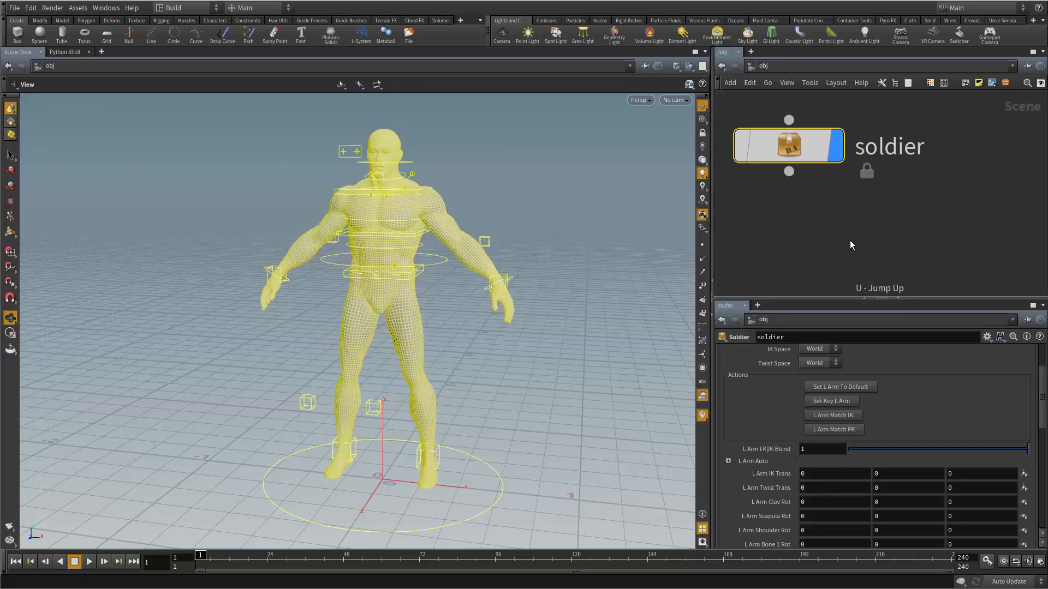
# Try an L Arm FK|IK Blend of 0.166 and undo the change.
pyautogui.click(869, 450)
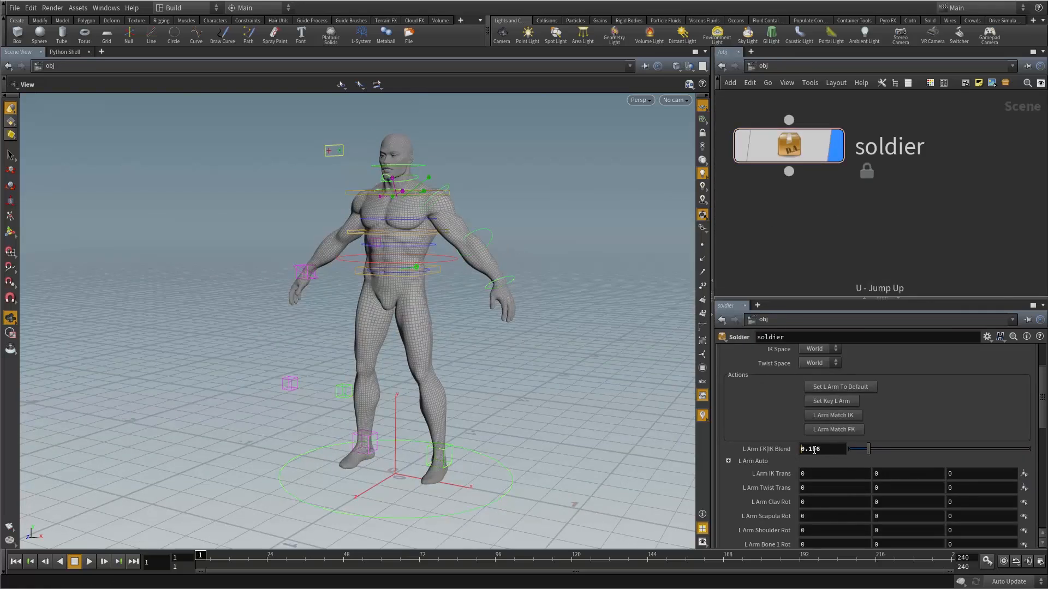
pyautogui.hotkey('ctrl', 'z')
pyautogui.moveTo(475, 318); pyautogui.dragTo(655, 243)
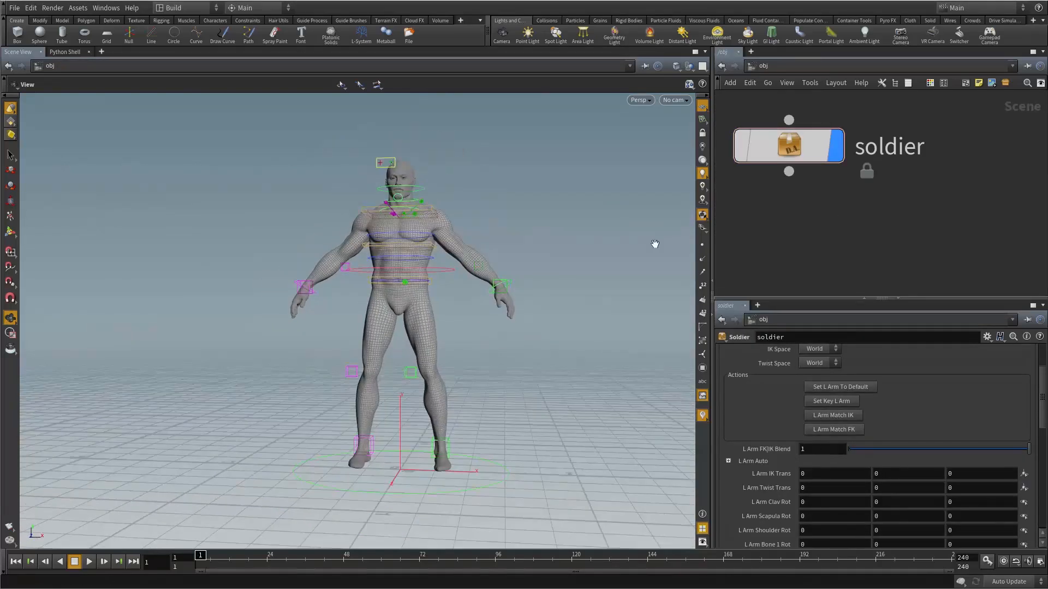
# Inspect the soldier node's information, including the path of the library that defines it.
pyautogui.middleClick(787, 147)
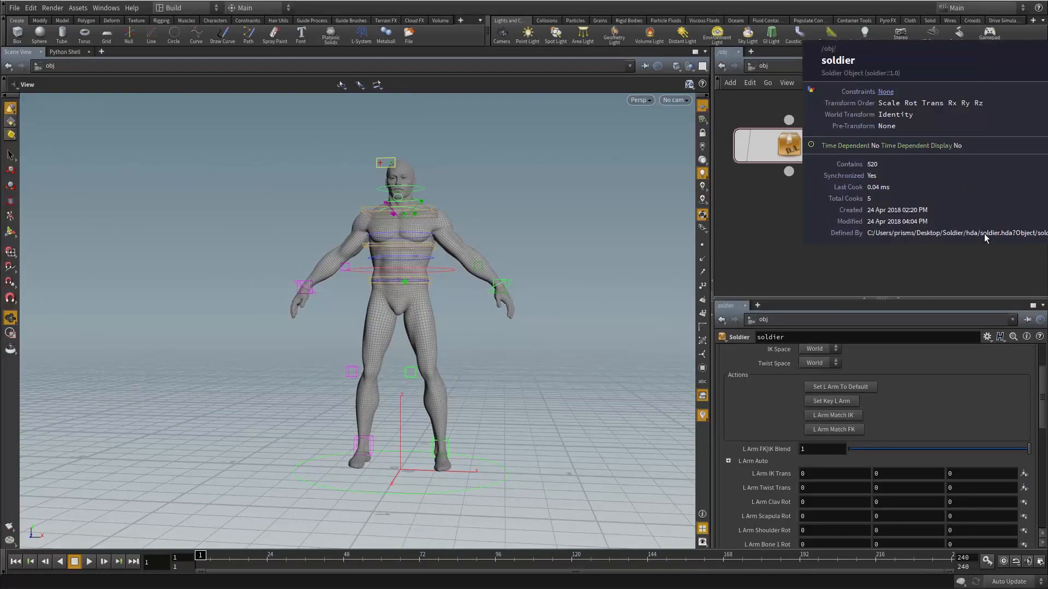
pyautogui.moveTo(515, 260); pyautogui.dragTo(478, 271)
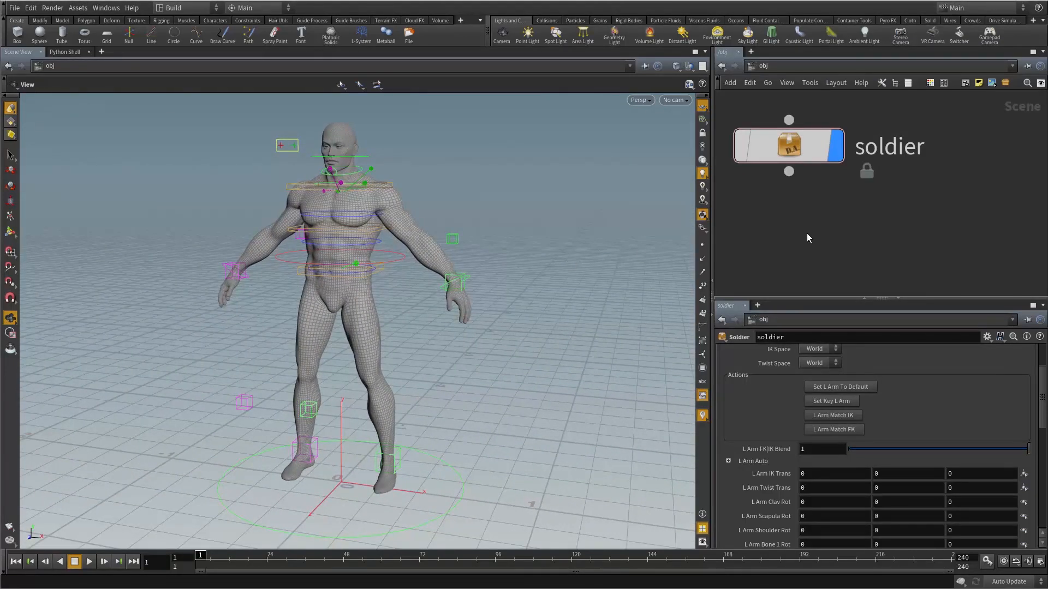
pyautogui.moveTo(402, 264); pyautogui.dragTo(424, 265)
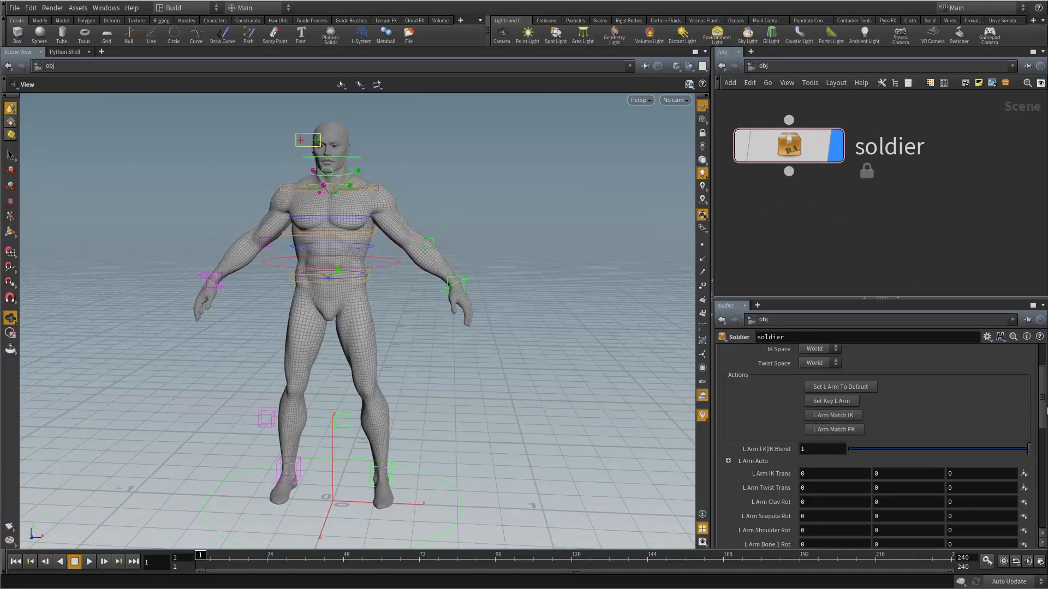
pyautogui.scroll(5, 1045, 412)
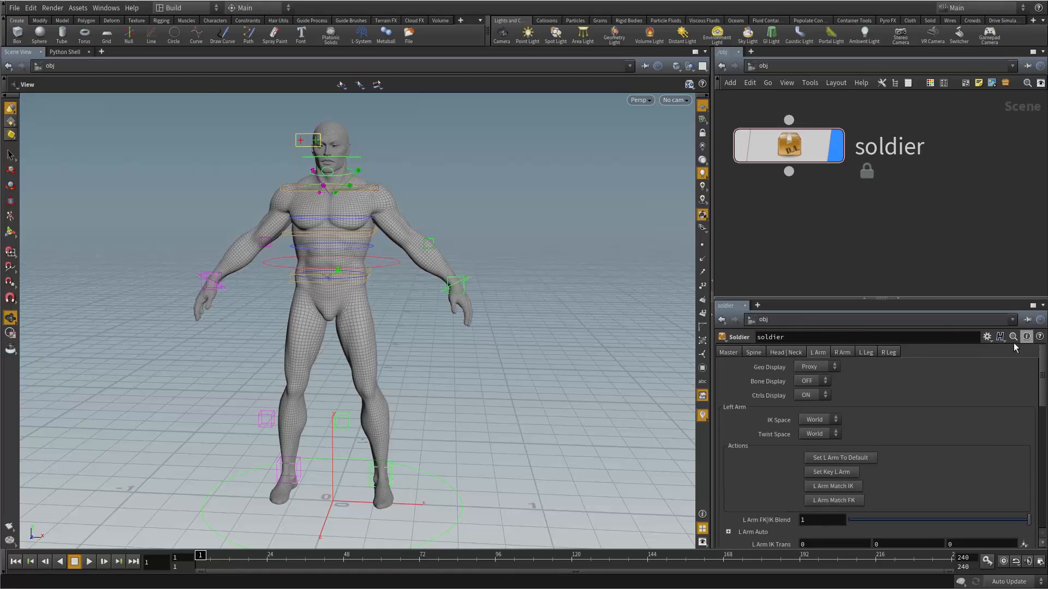
pyautogui.moveTo(506, 316); pyautogui.dragTo(467, 332)
pyautogui.moveTo(517, 248)
pyautogui.mouseDown()
pyautogui.moveTo(526, 262)
pyautogui.moveTo(519, 250)
pyautogui.mouseUp()
pyautogui.moveTo(454, 265); pyautogui.dragTo(505, 247)
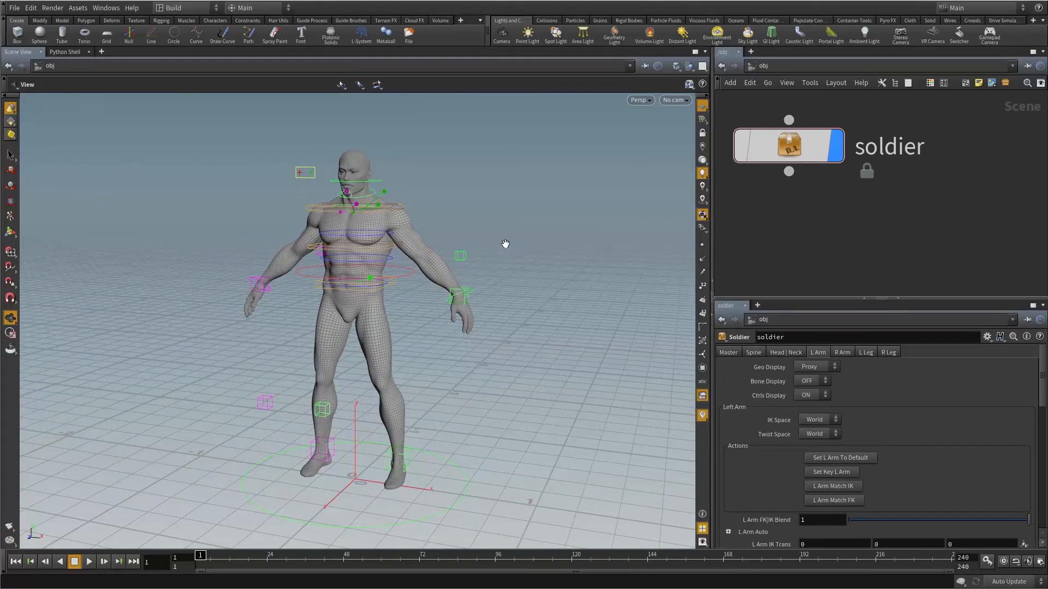